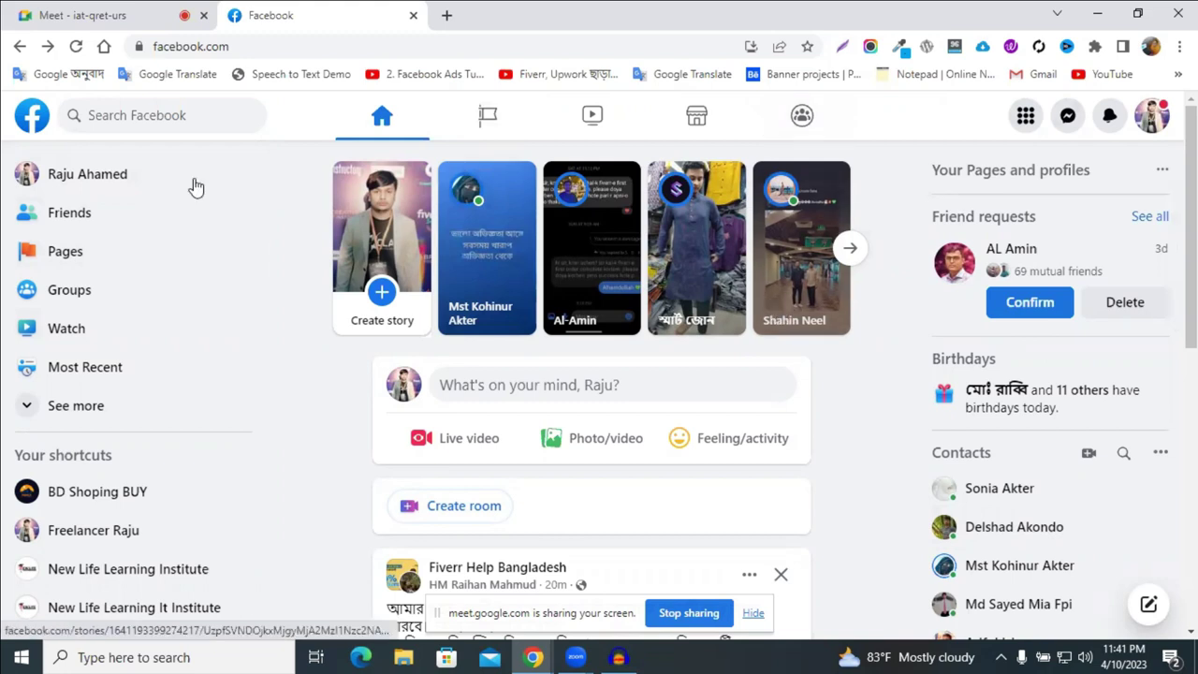
# Open the Pages section and scroll through all managed Pages, then back to the top
pyautogui.click(103, 262)
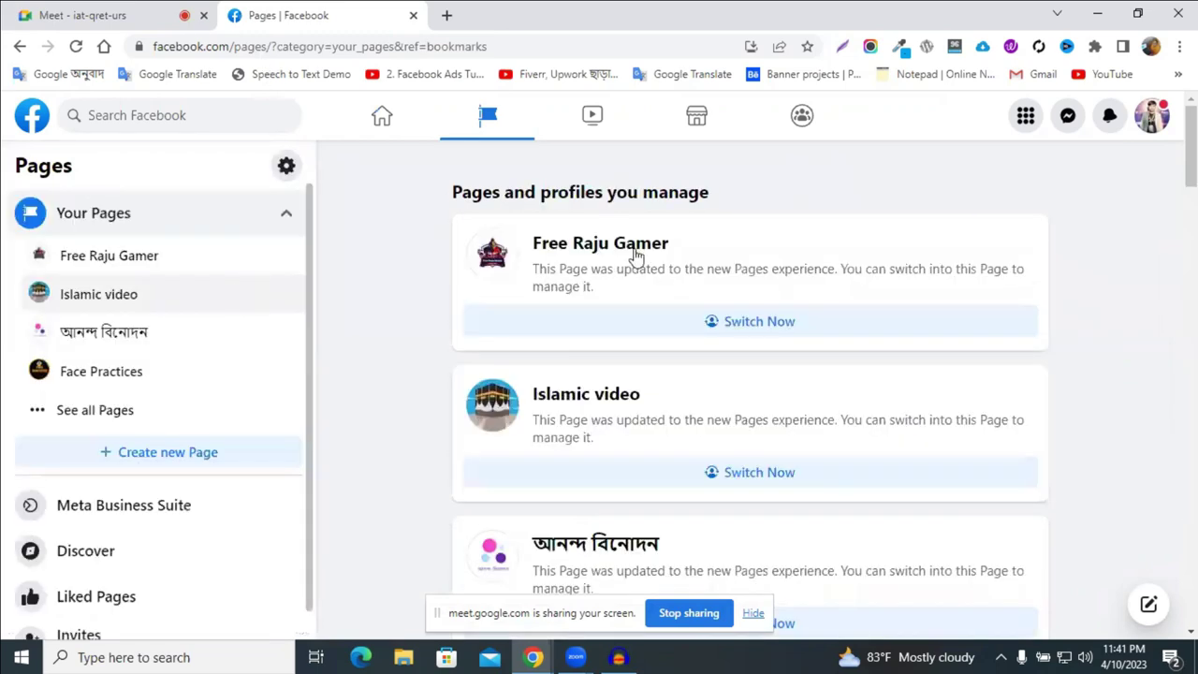
pyautogui.scroll(-3, 646, 262)
pyautogui.scroll(-4, 840, 321)
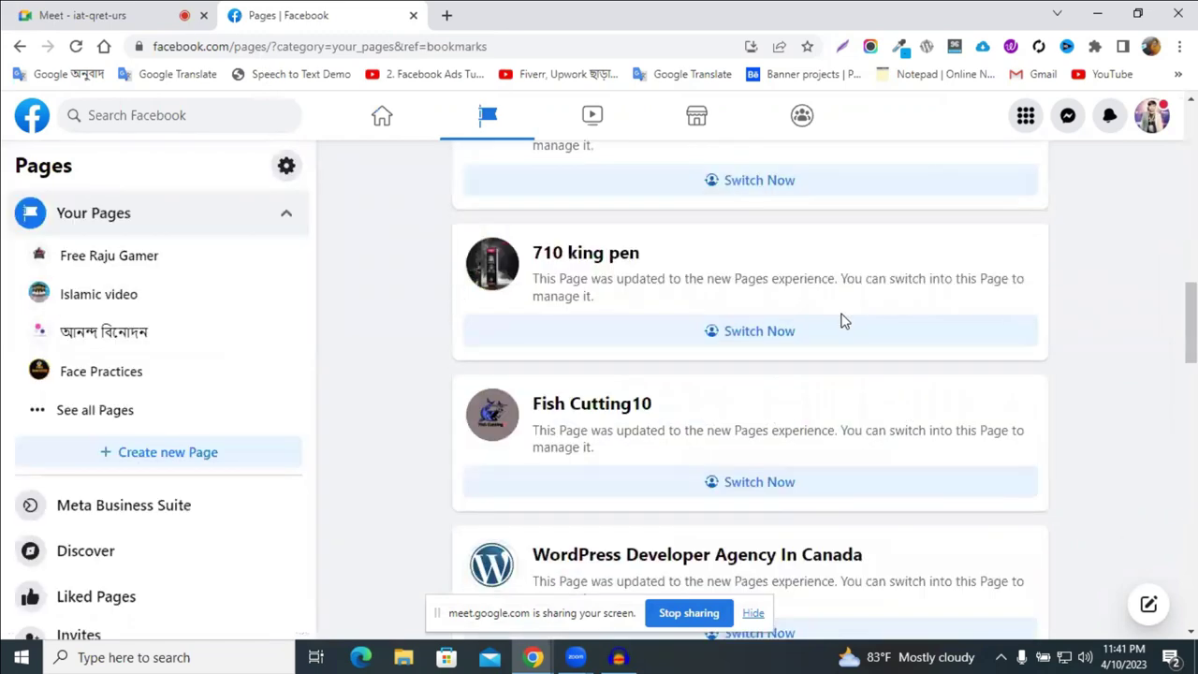
pyautogui.scroll(-5, 840, 321)
pyautogui.scroll(-4, 840, 321)
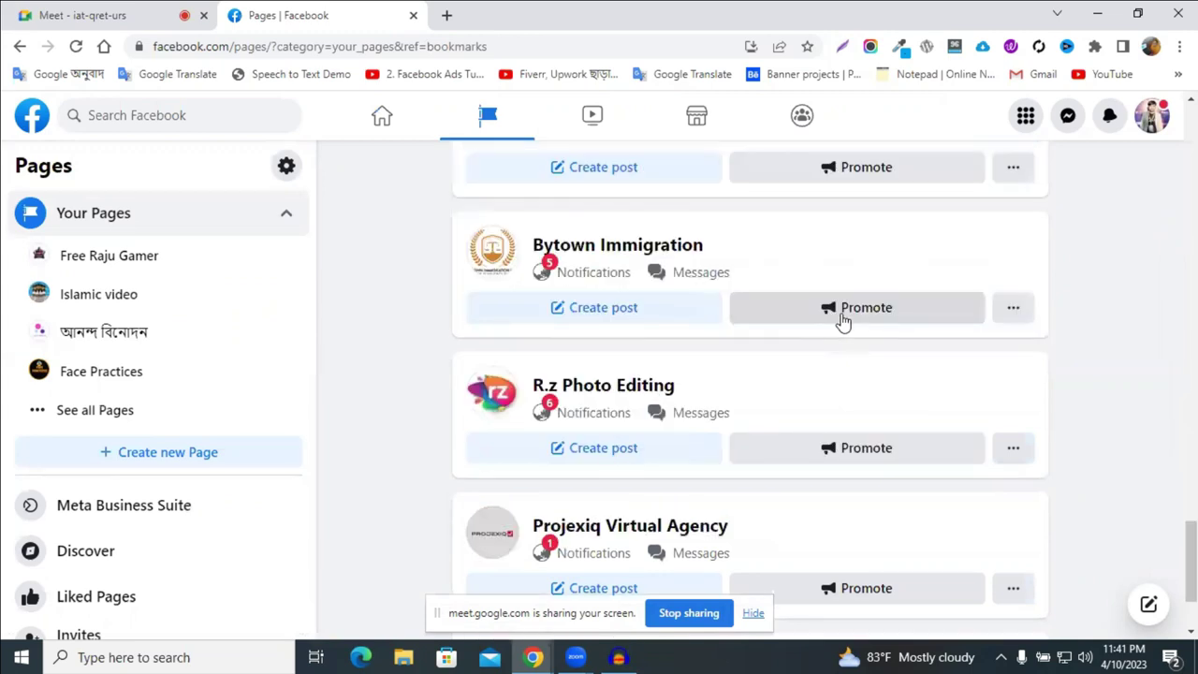
pyautogui.scroll(-2, 841, 321)
pyautogui.scroll(5, 721, 361)
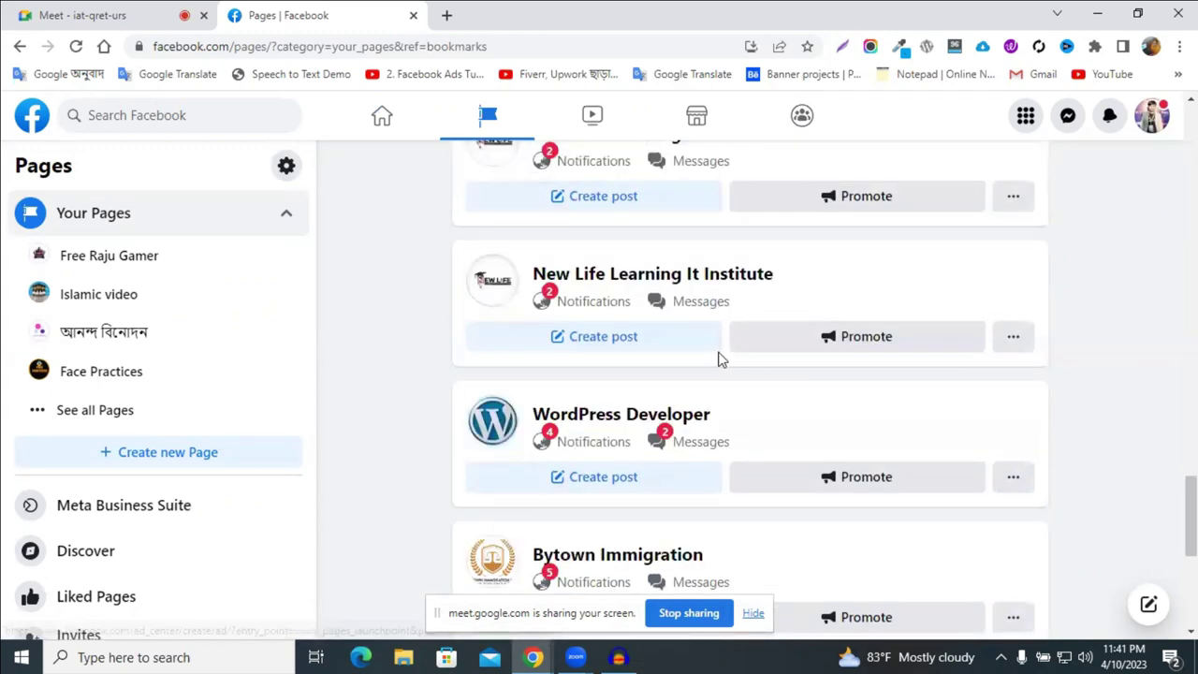
pyautogui.scroll(10, 719, 352)
pyautogui.scroll(4, 748, 243)
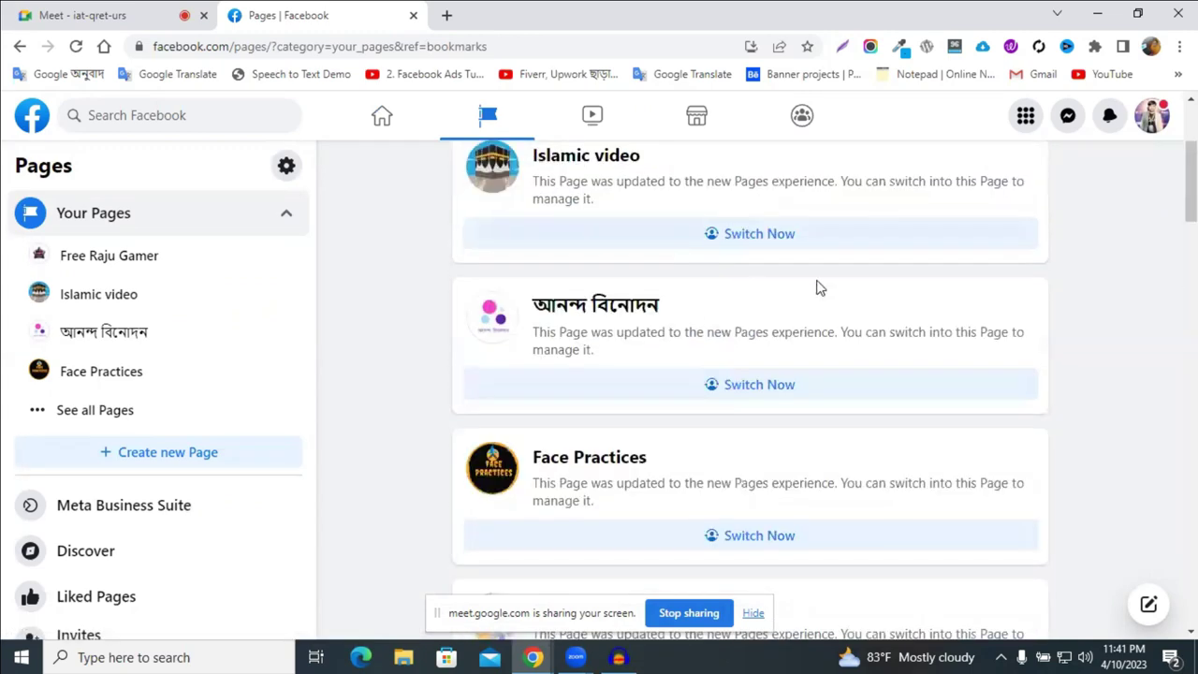
pyautogui.scroll(3, 816, 287)
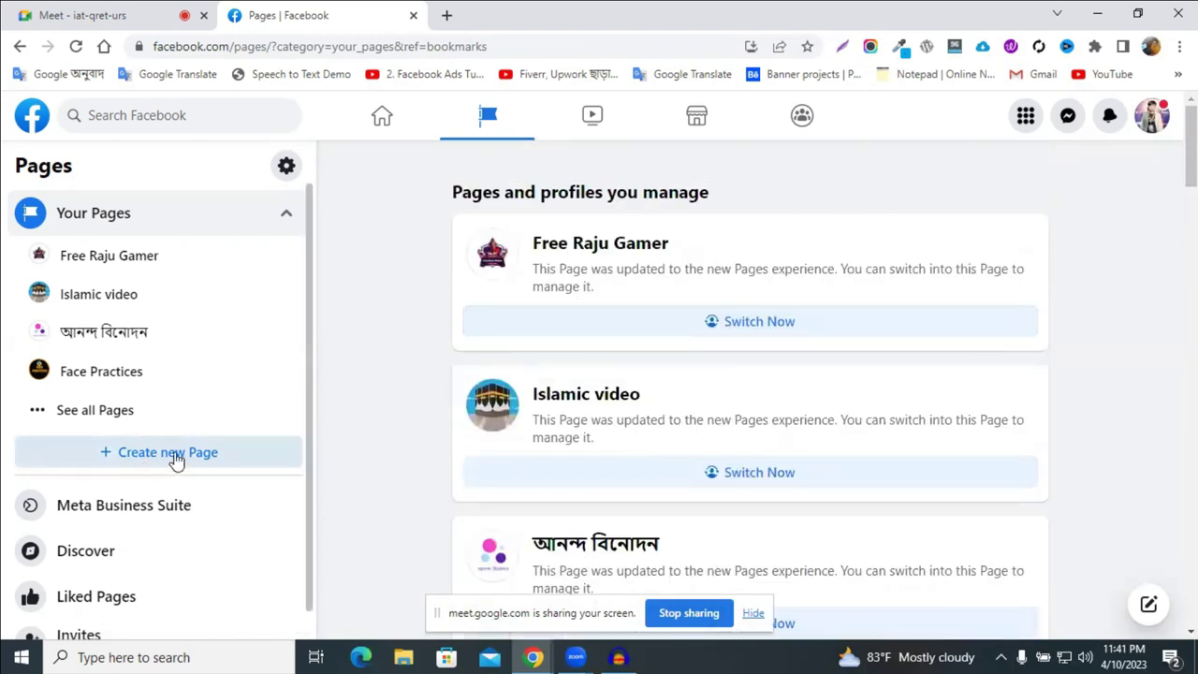
# Start a new Page and look over the empty Create a Page form and its preview
pyautogui.click(147, 460)
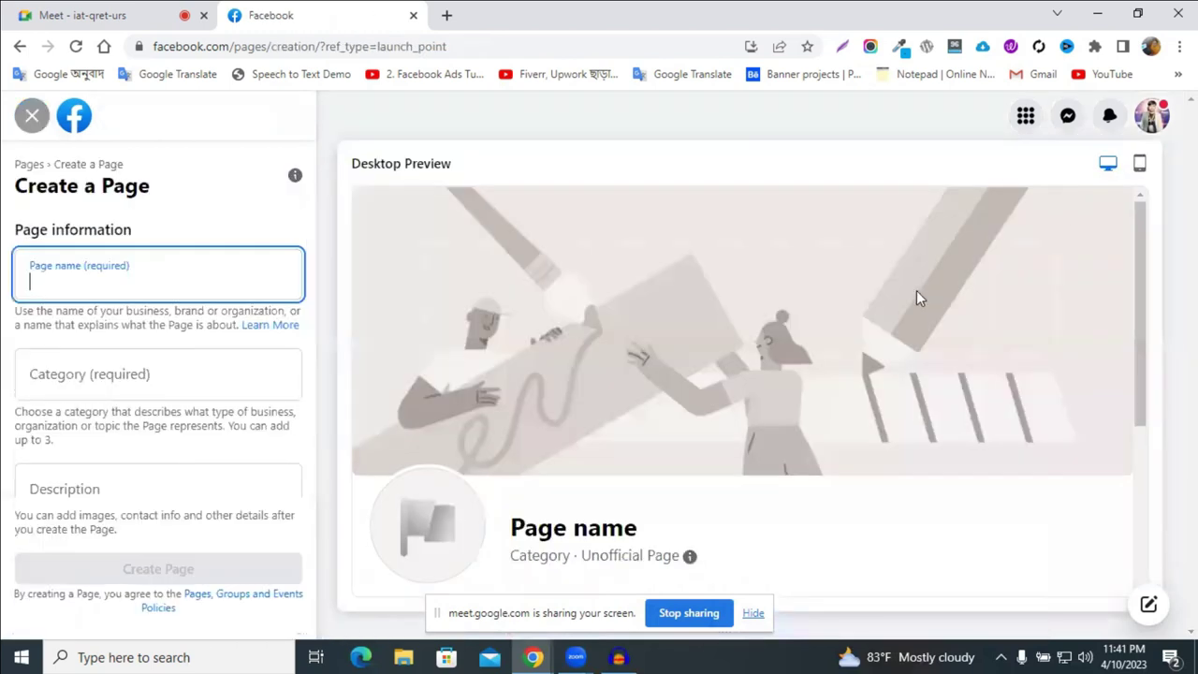
pyautogui.scroll(-3, 916, 292)
pyautogui.scroll(3, 943, 294)
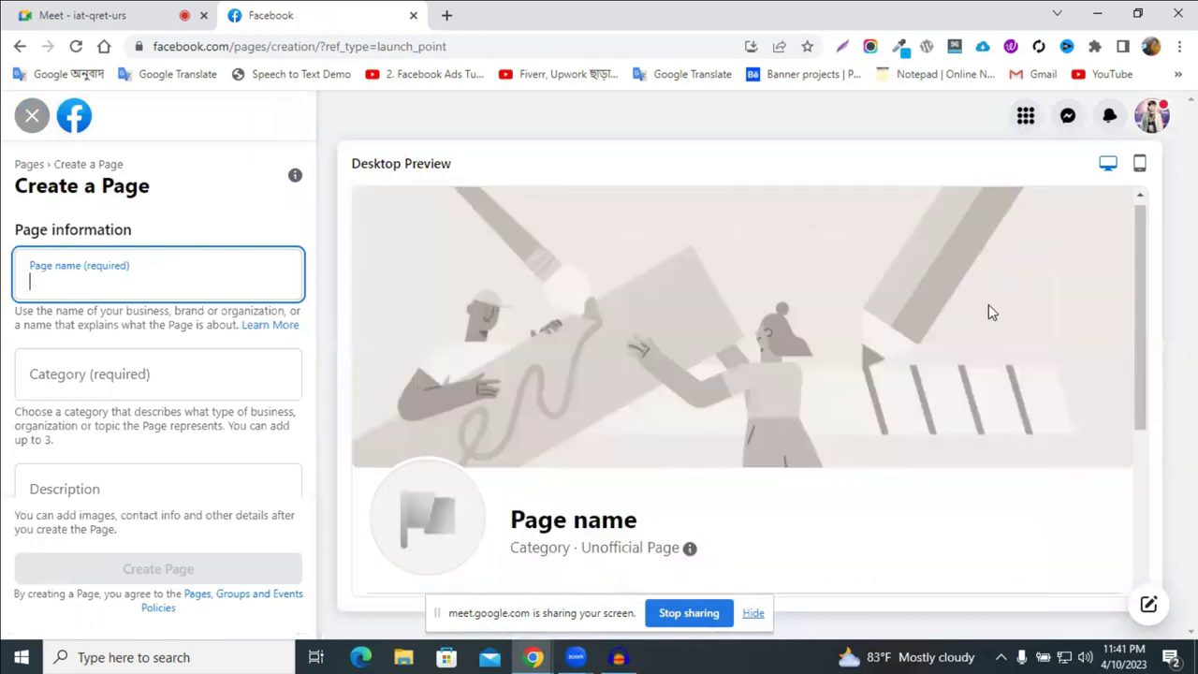
pyautogui.scroll(-2, 877, 354)
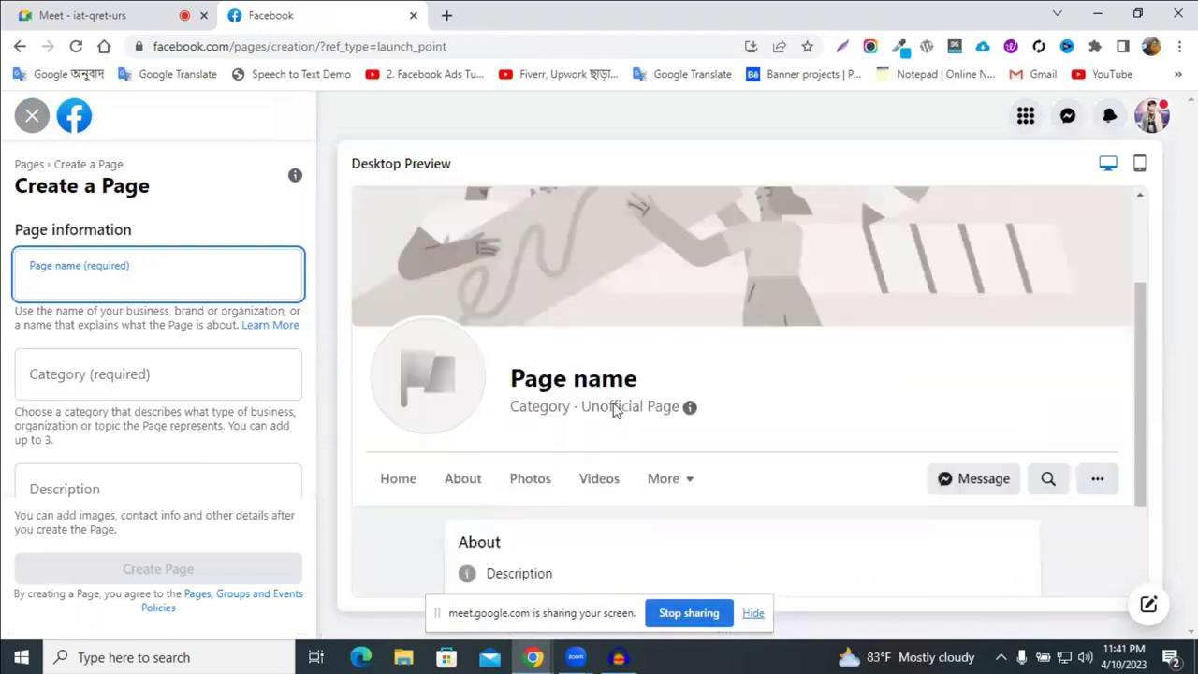
pyautogui.scroll(-1, 805, 365)
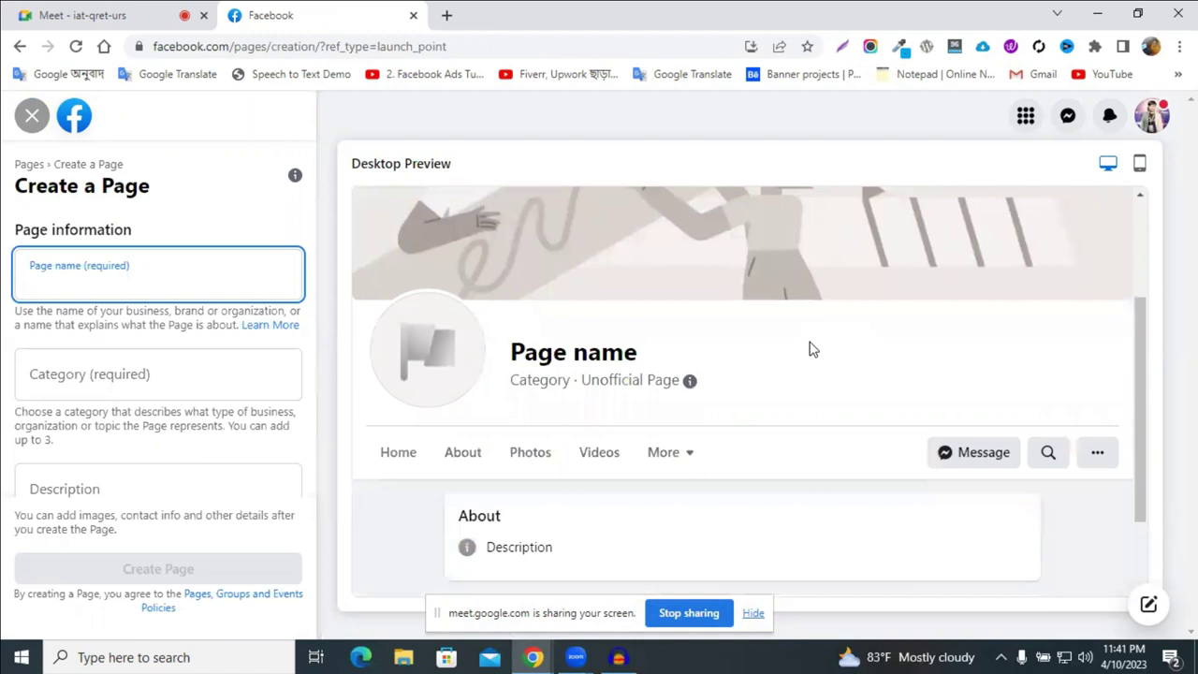
pyautogui.scroll(-1, 811, 348)
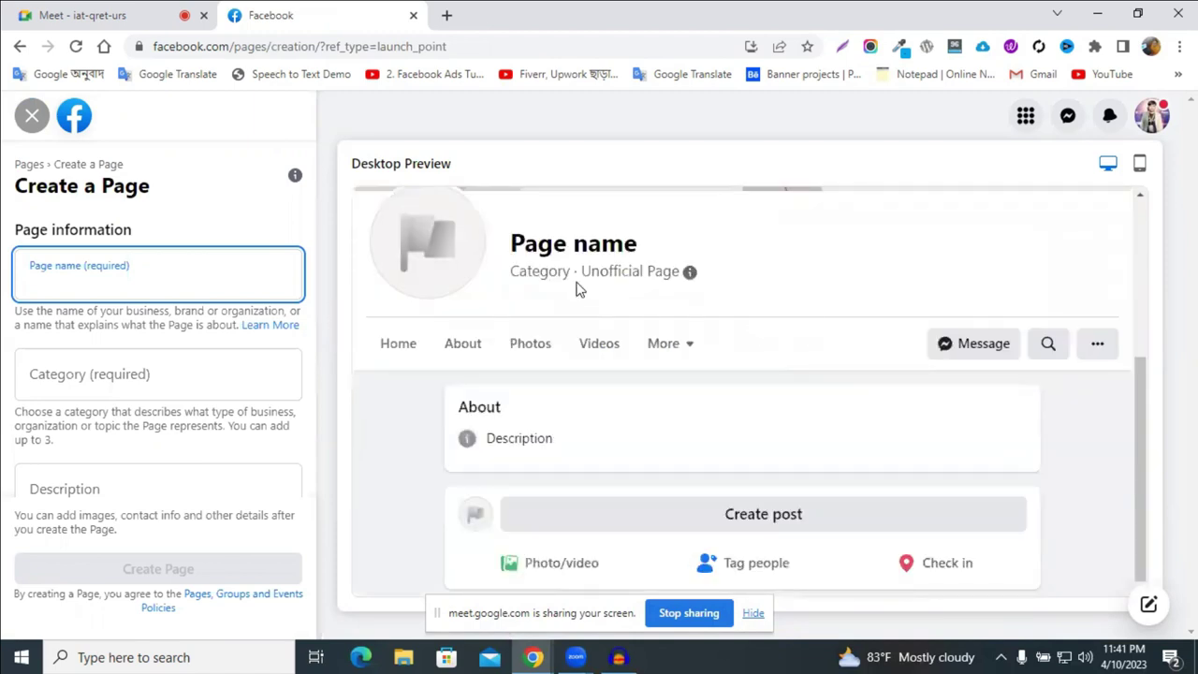
pyautogui.scroll(-1, 184, 393)
pyautogui.scroll(1, 111, 390)
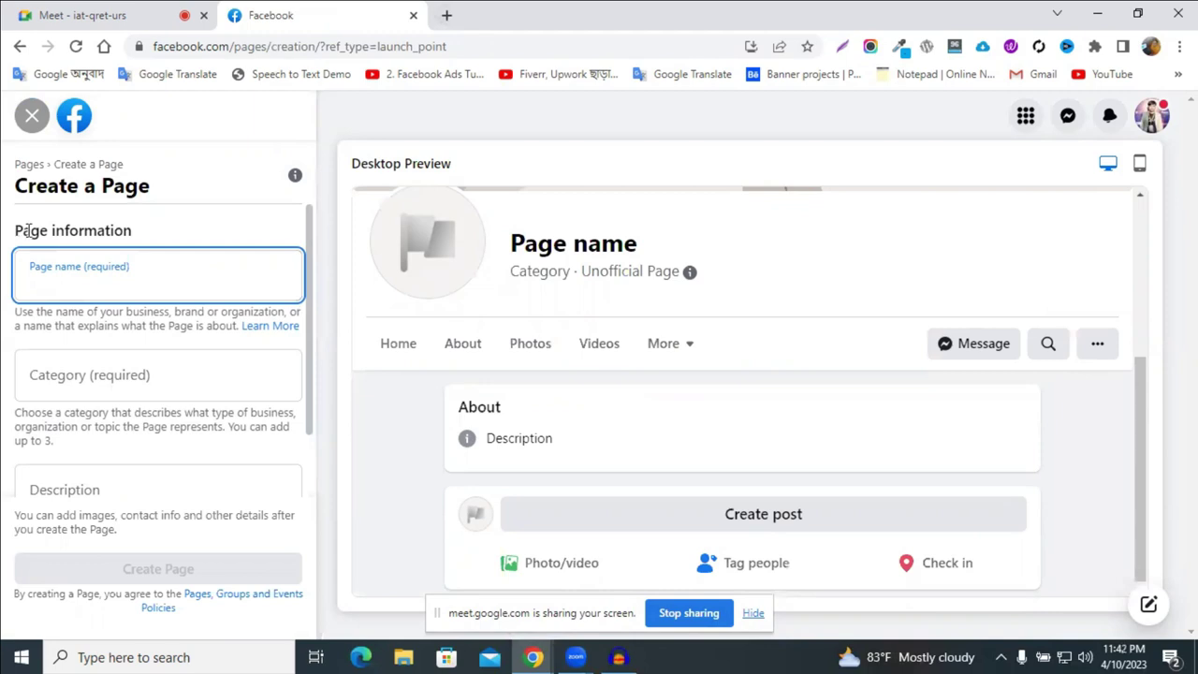
# Place the cursor in the new Page's Description field
pyautogui.moveTo(16, 229); pyautogui.dragTo(137, 234)
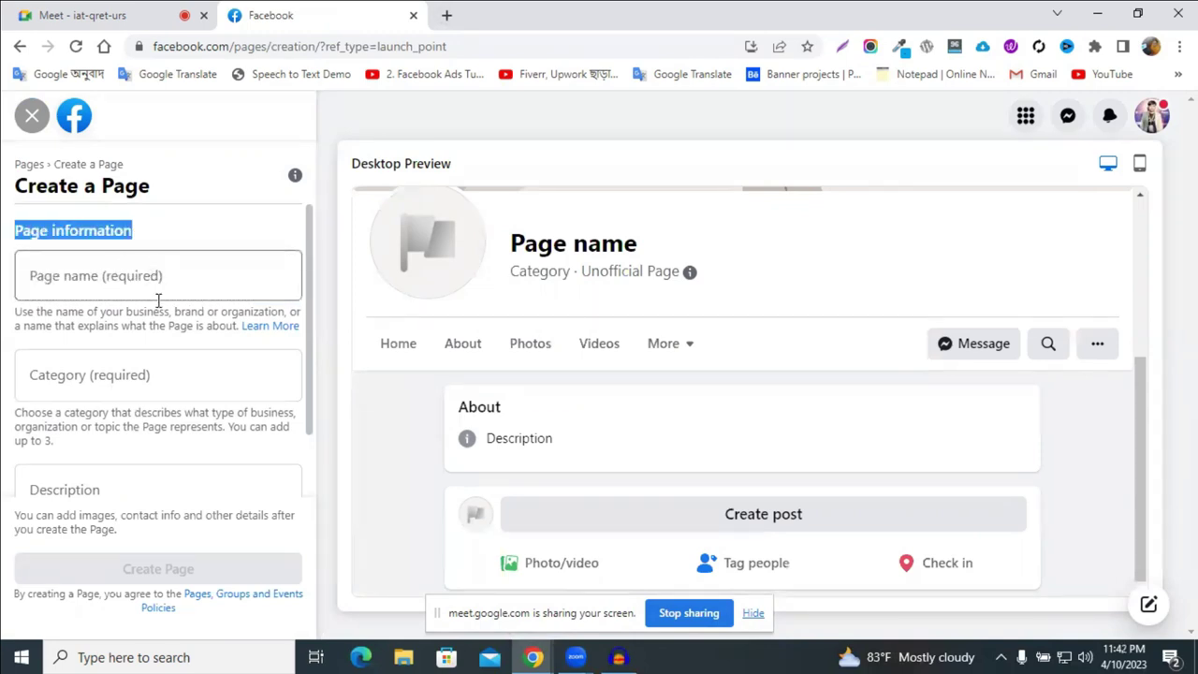
pyautogui.scroll(-1, 115, 375)
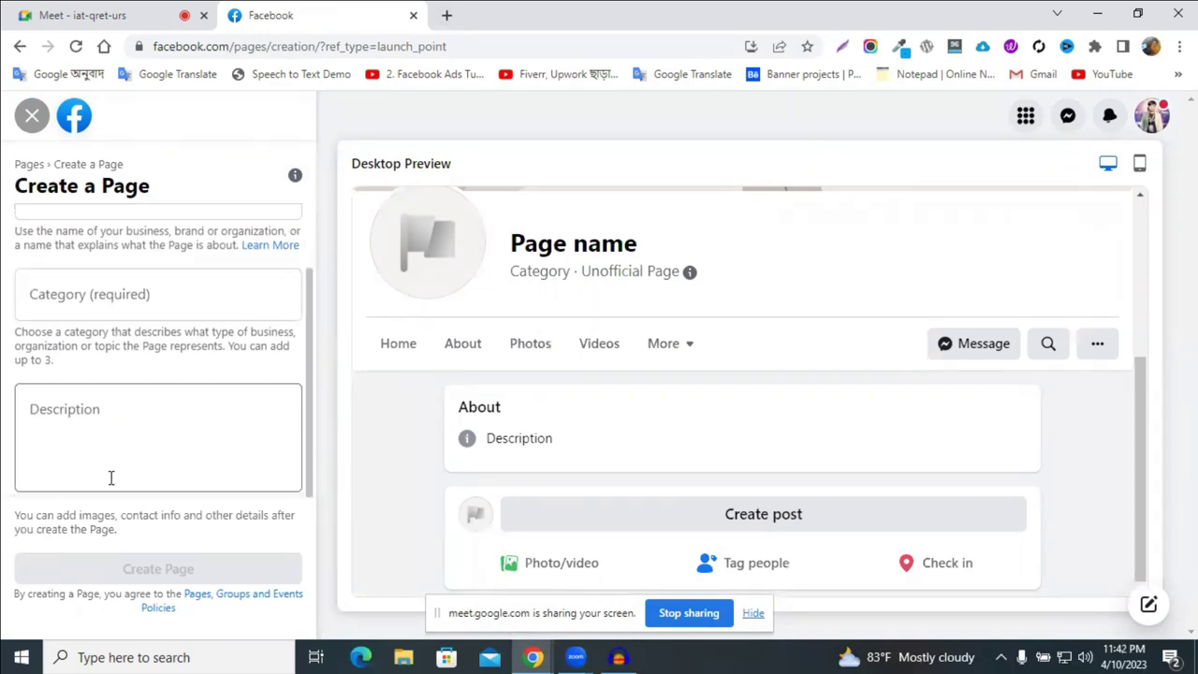
pyautogui.click(76, 426)
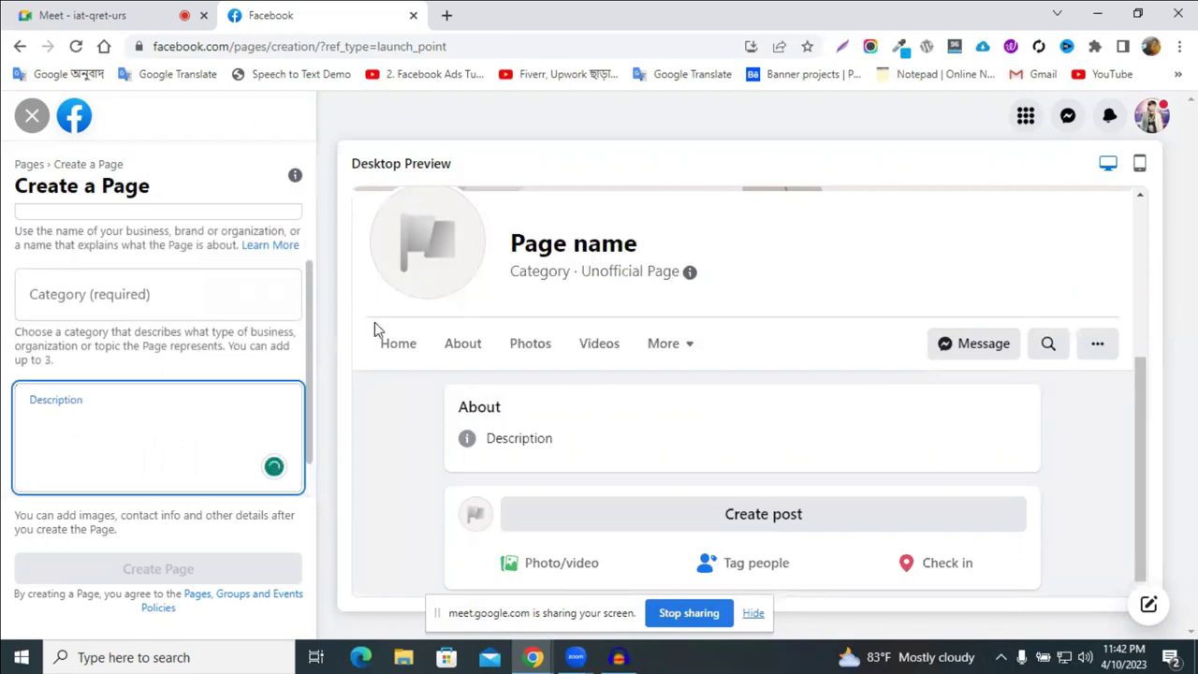
pyautogui.scroll(1, 131, 340)
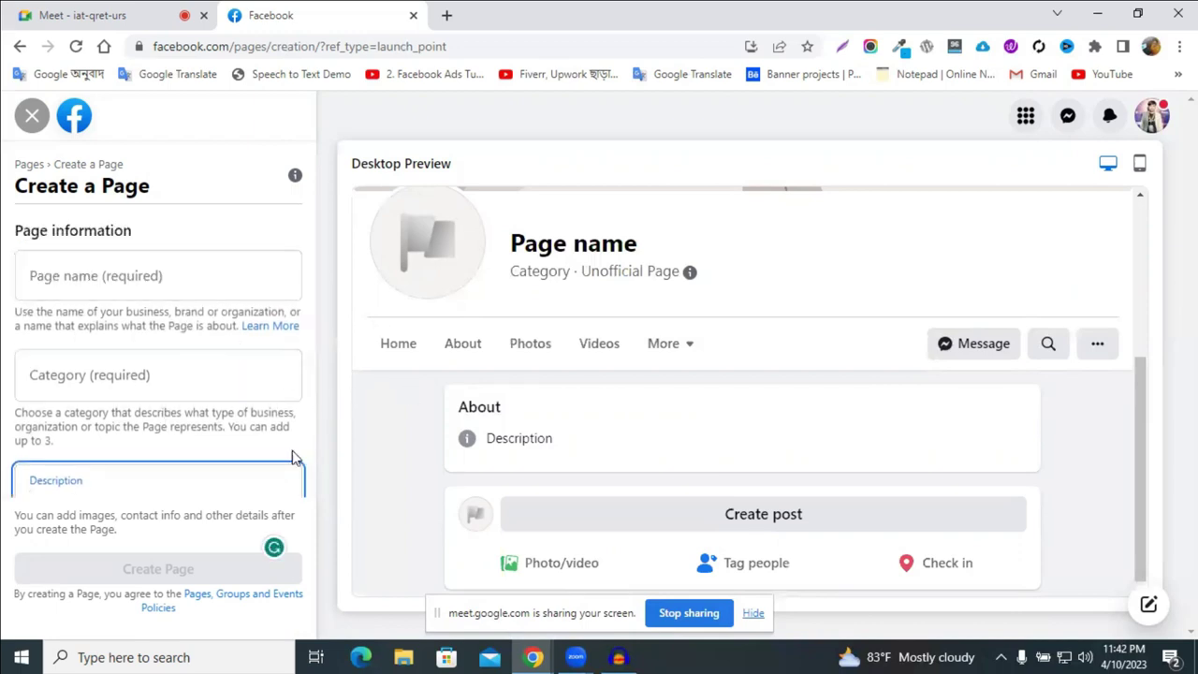
pyautogui.scroll(3, 444, 382)
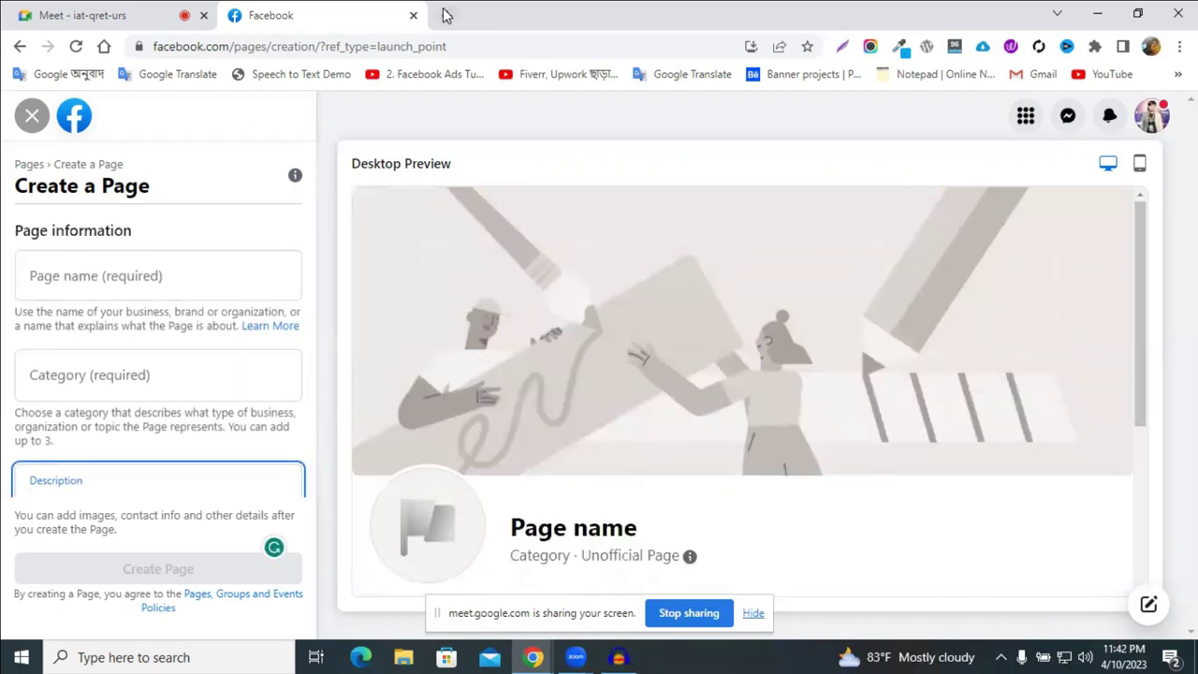
# Open a new blank browser tab beside the Facebook form
pyautogui.click(447, 15)
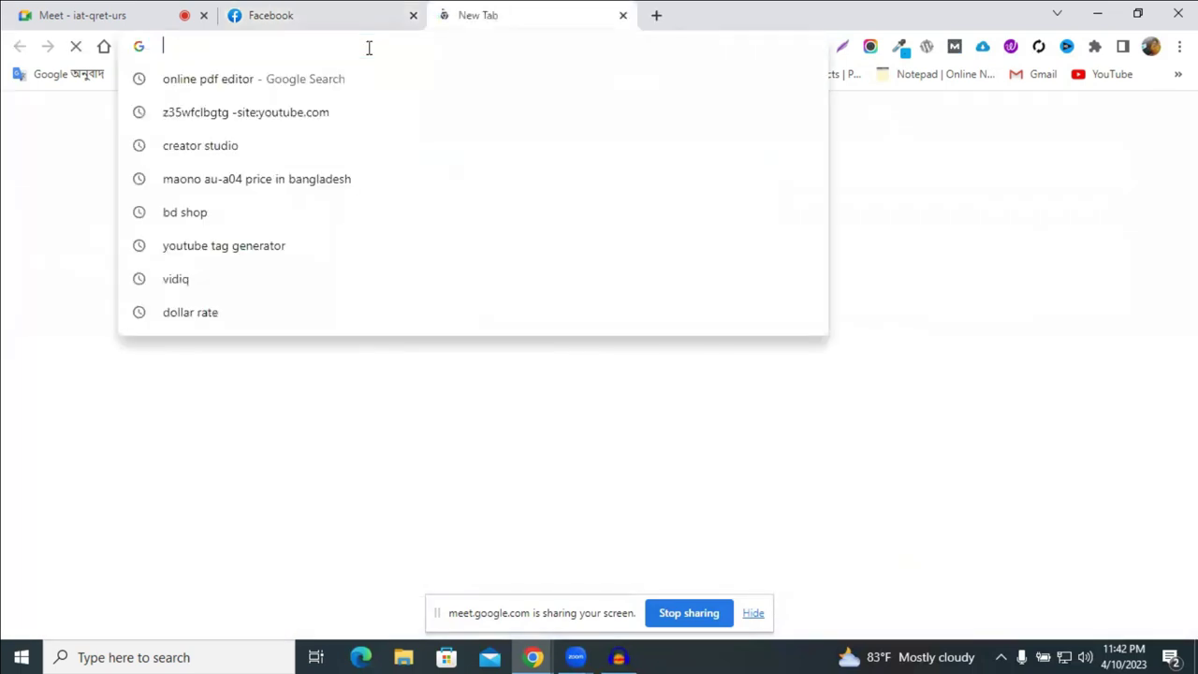
pyautogui.click(326, 12)
pyautogui.click(477, 13)
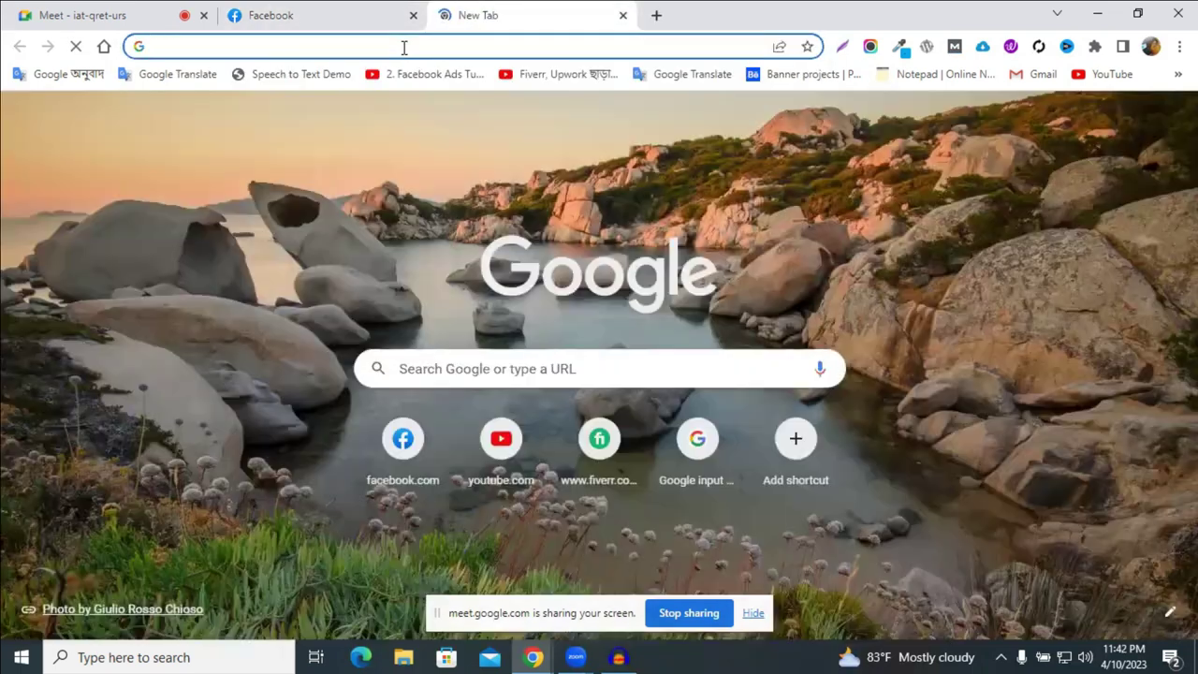
# Google 'business name idea generator' and open the businessnamegenerator.com result
pyautogui.click(404, 48)
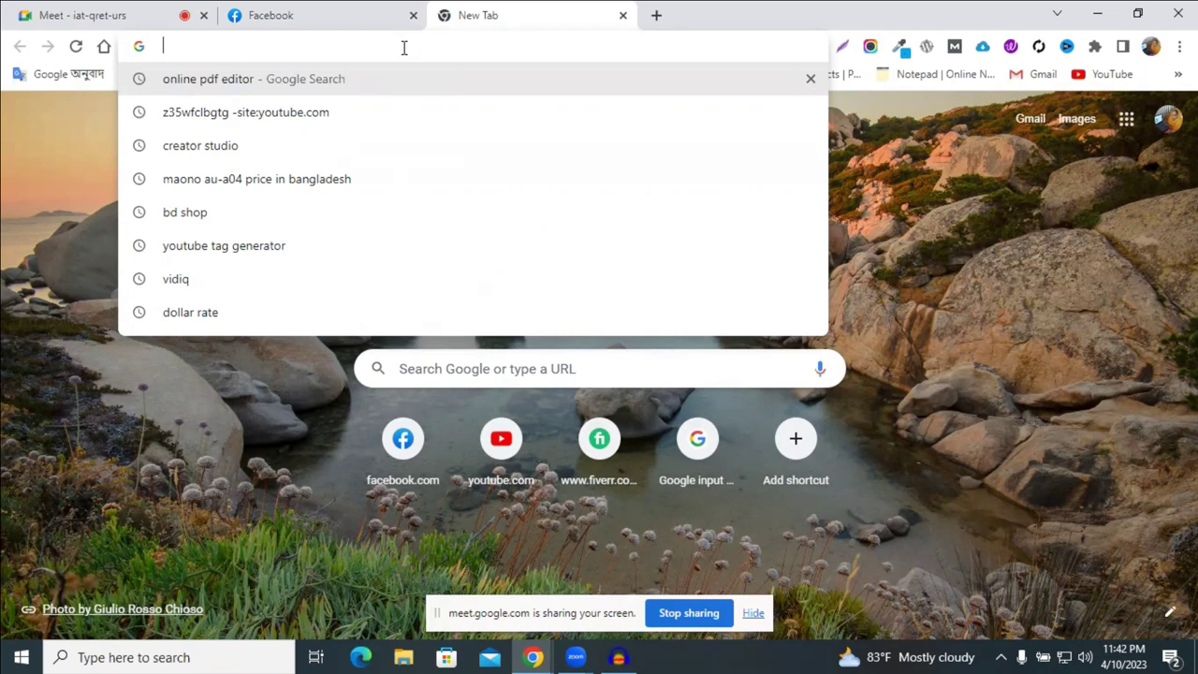
pyautogui.write('bu')
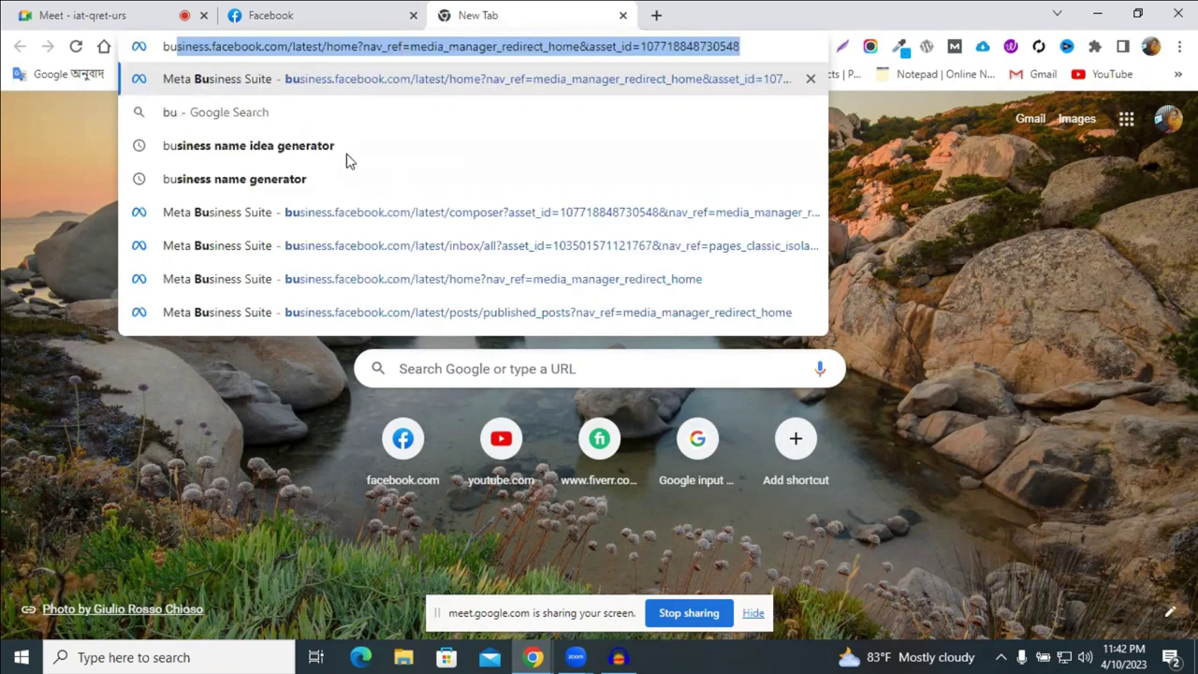
pyautogui.press('Down')
pyautogui.press('Down')
pyautogui.press('Return')
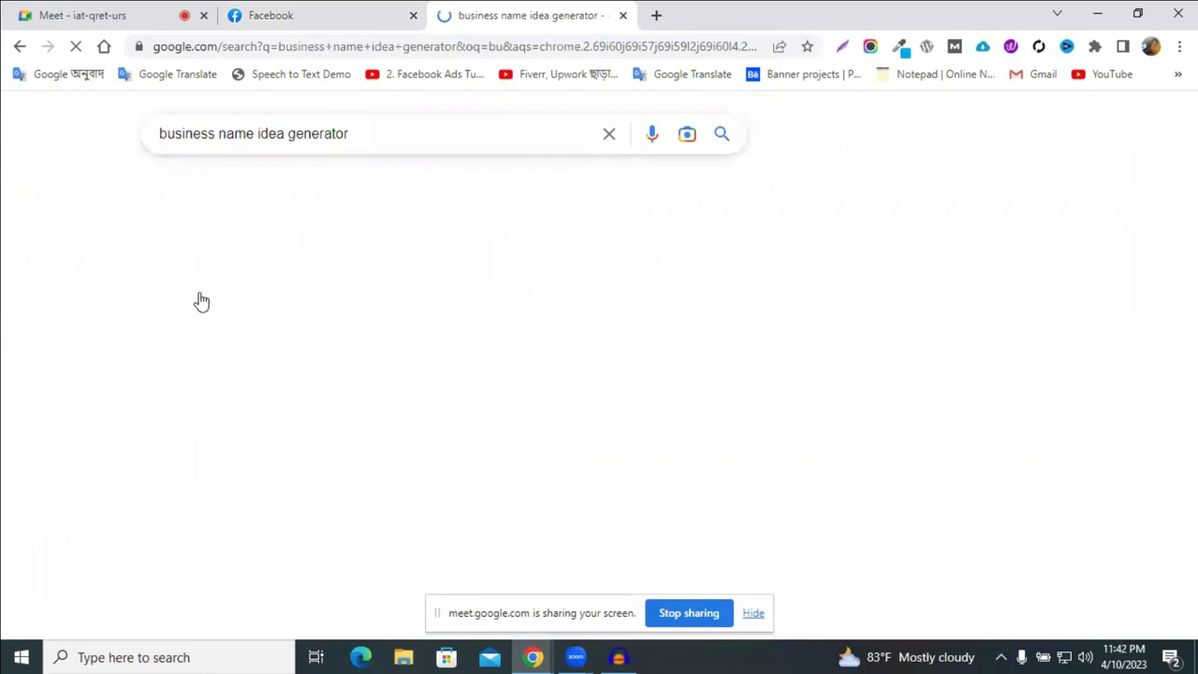
pyautogui.scroll(-5, 562, 291)
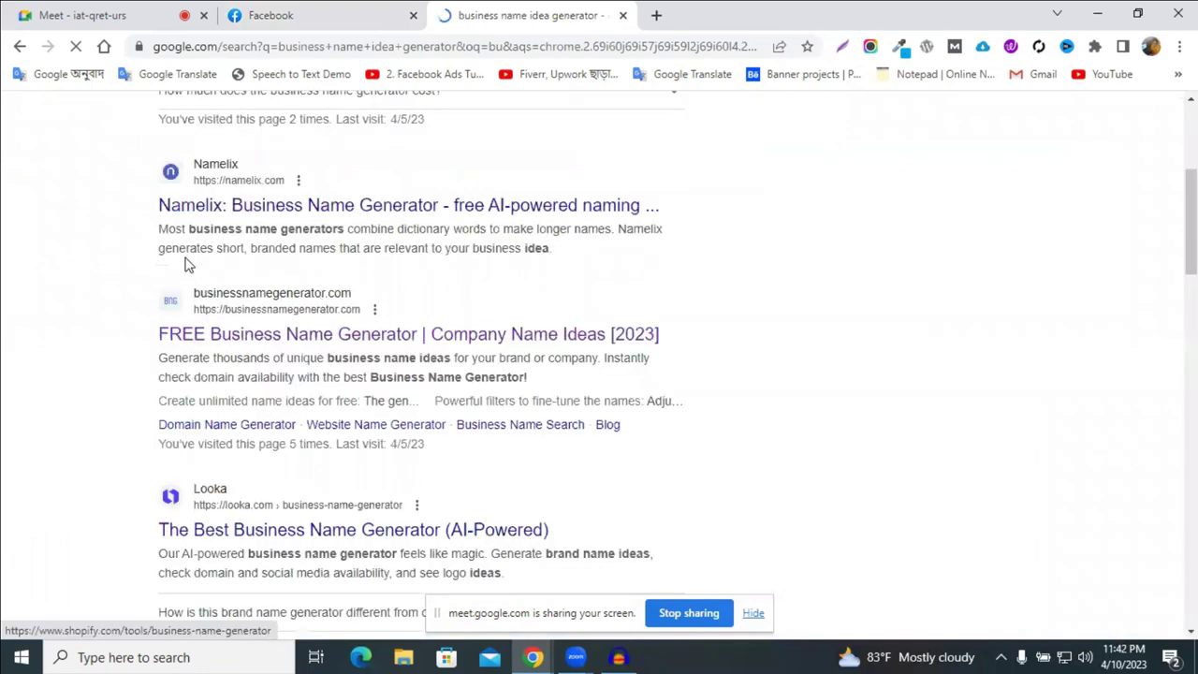
pyautogui.click(267, 323)
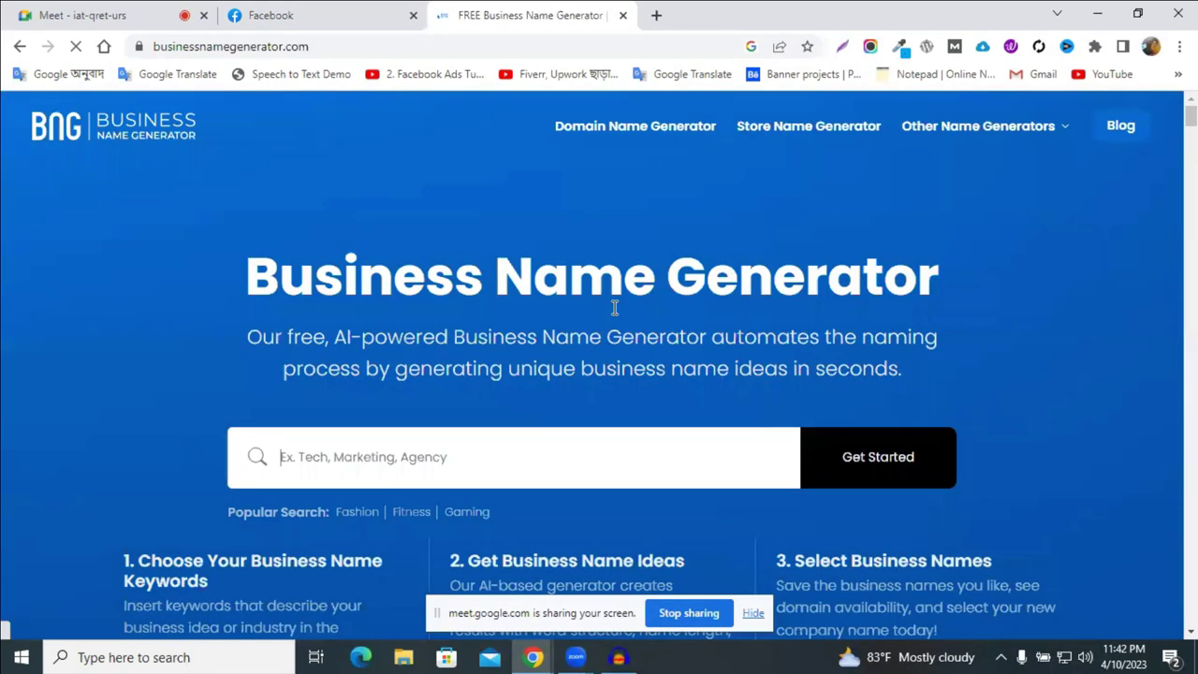
# On businessnamegenerator.com, enter 'Car wa' as the keyword in the search box
pyautogui.scroll(-3, 614, 307)
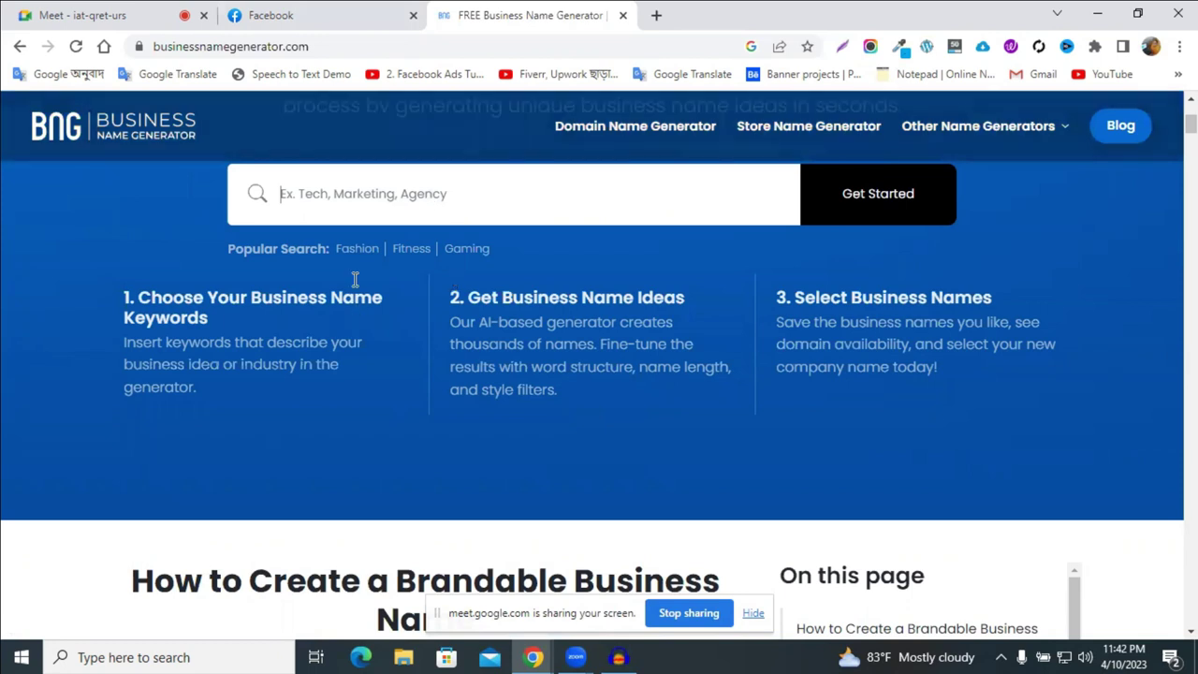
pyautogui.scroll(1, 355, 278)
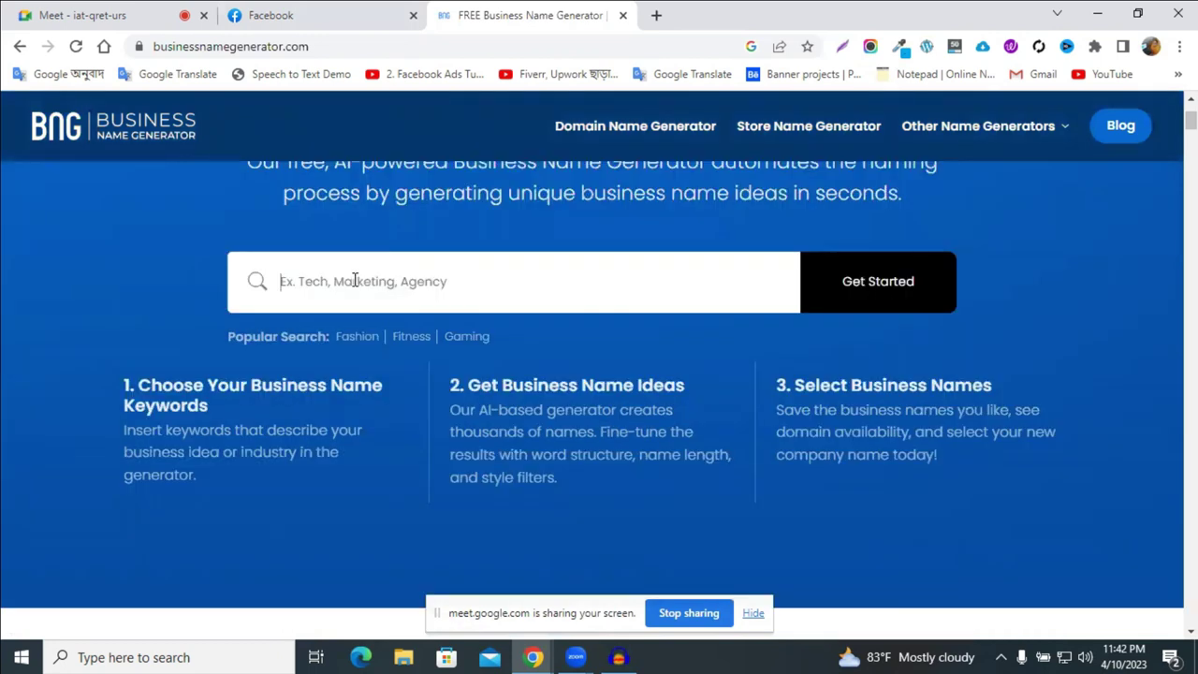
pyautogui.write('Car')
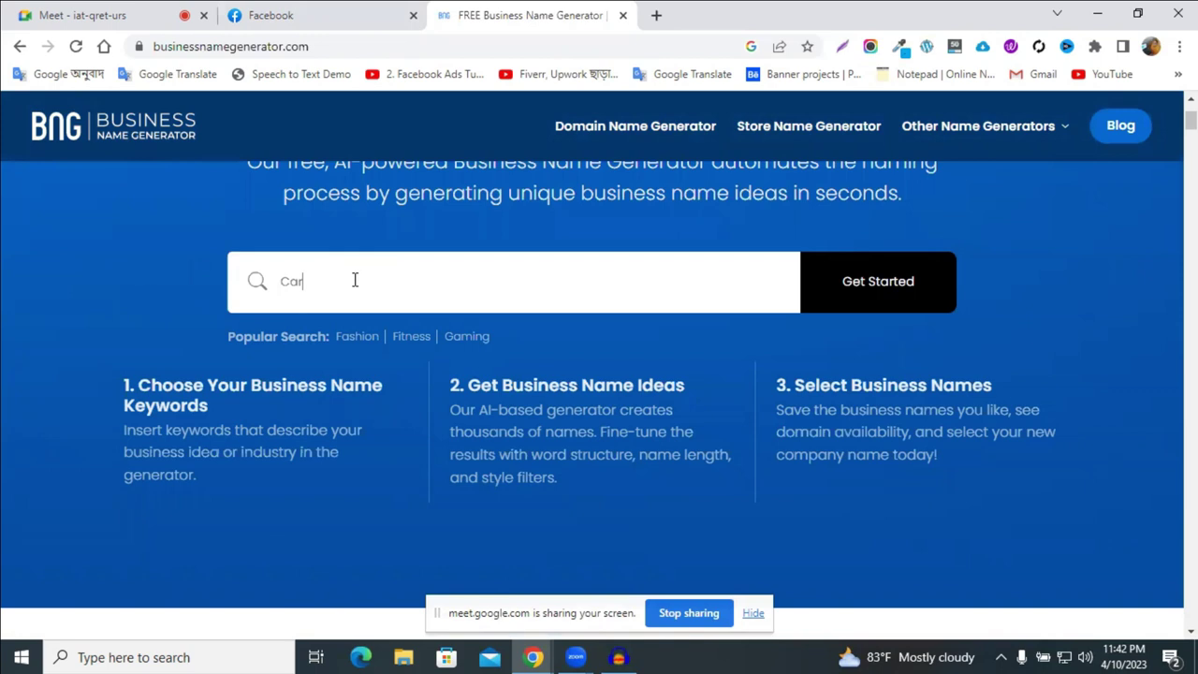
pyautogui.write(' wash')
# Generate names for 'Car wash', browse down to the Hug Auto–Cararo rows, and select 'Car' in the query
pyautogui.click(929, 296)
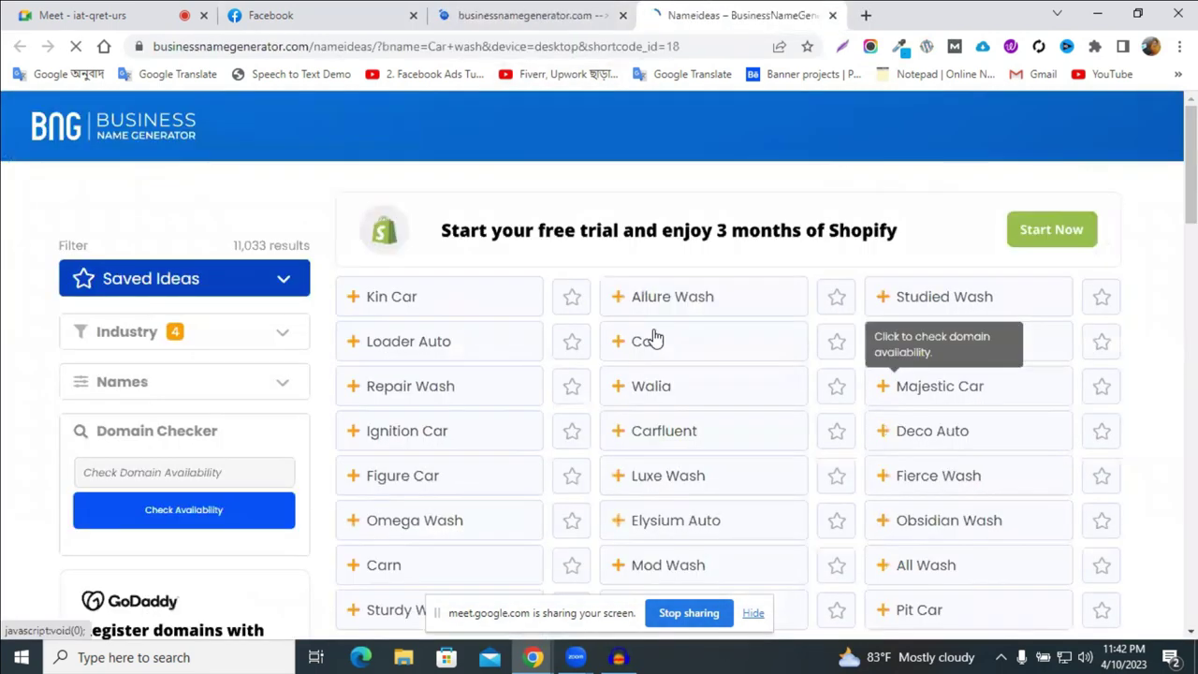
pyautogui.scroll(-1, 773, 350)
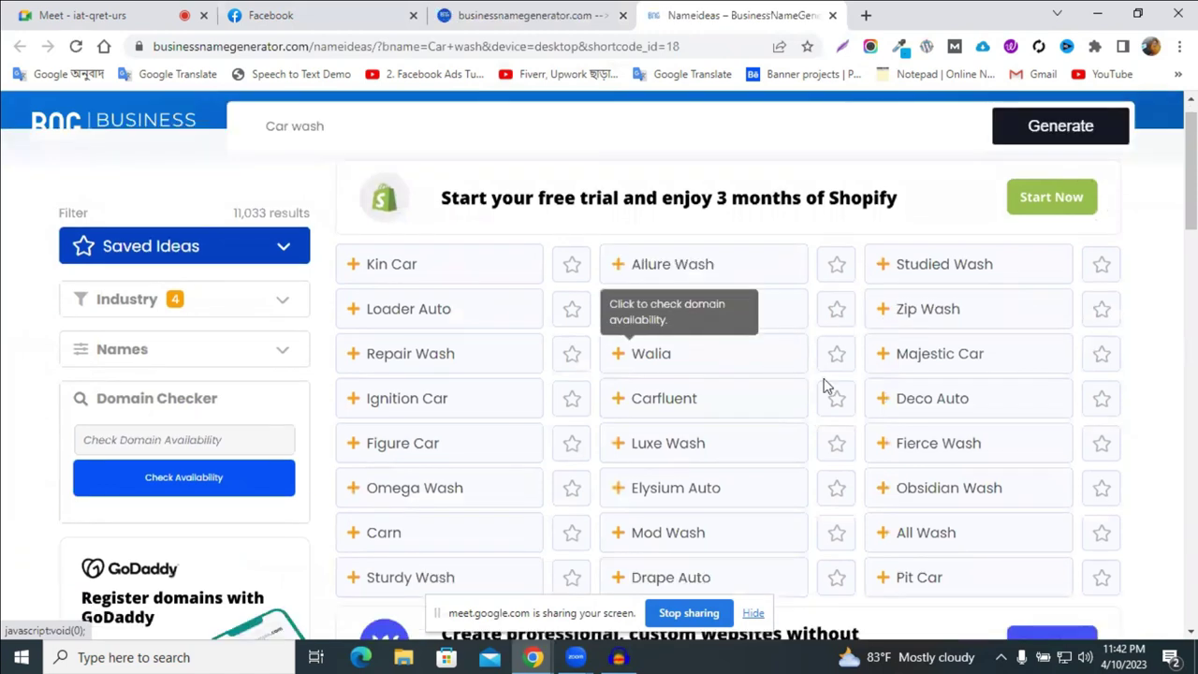
pyautogui.scroll(-2, 838, 323)
pyautogui.scroll(-1, 876, 365)
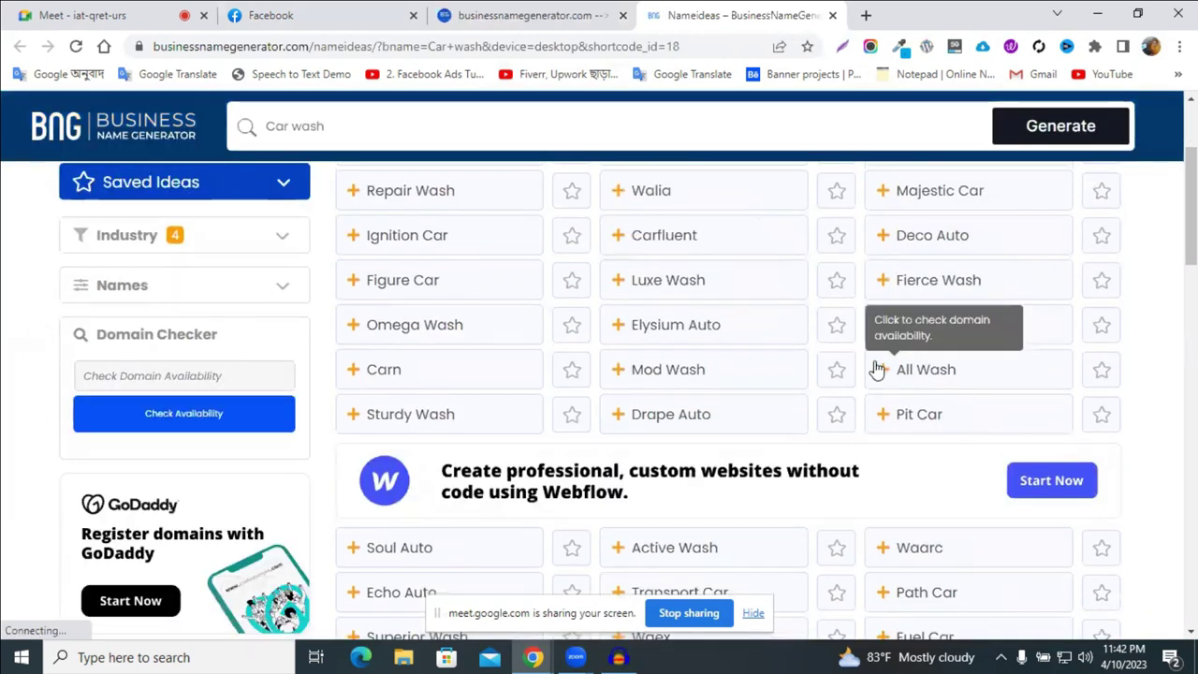
pyautogui.scroll(-3, 876, 368)
pyautogui.scroll(-2, 876, 368)
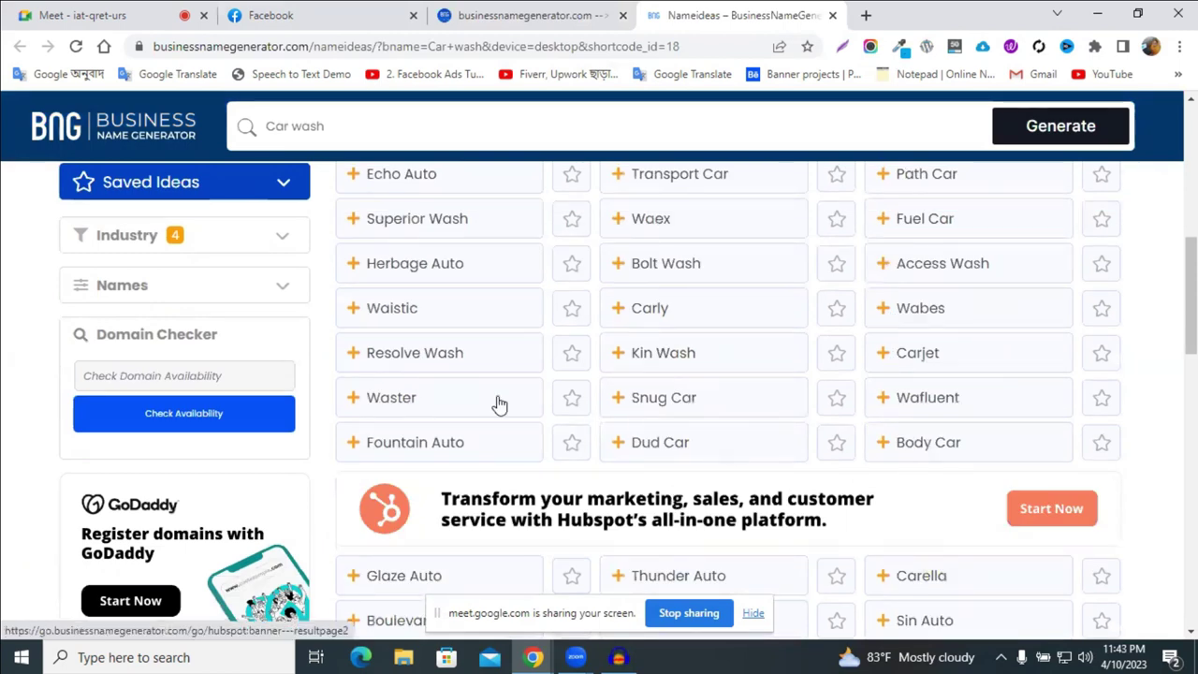
pyautogui.scroll(-2, 654, 421)
pyautogui.scroll(-1, 758, 423)
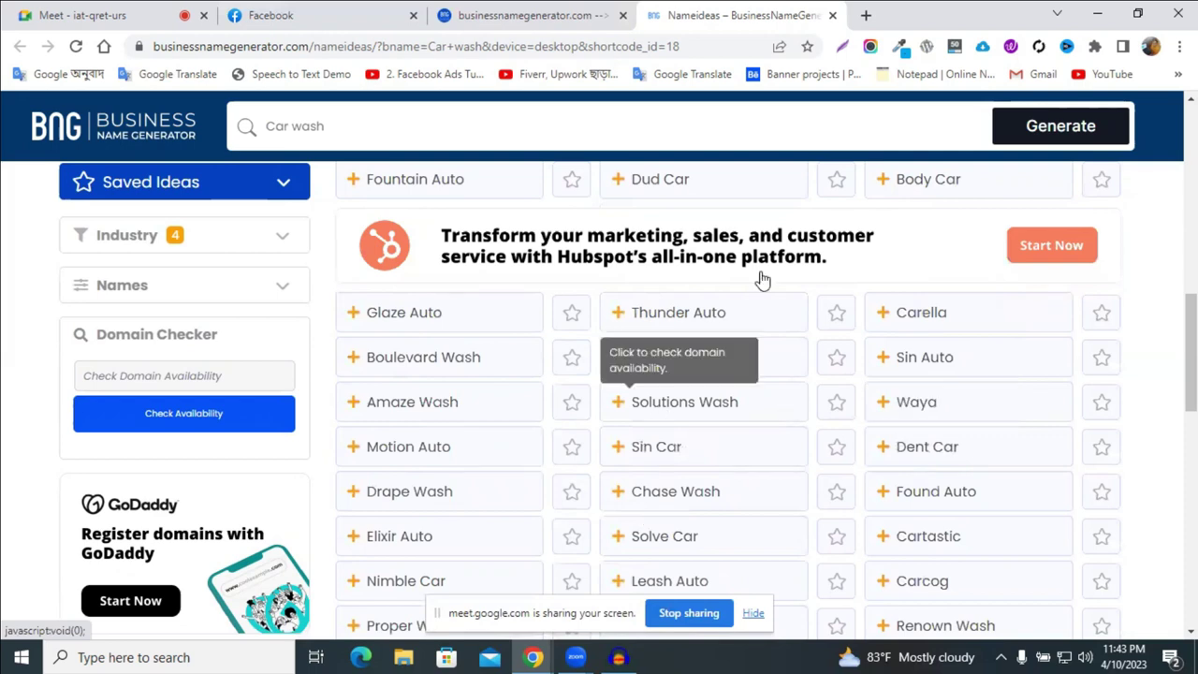
pyautogui.scroll(-2, 758, 275)
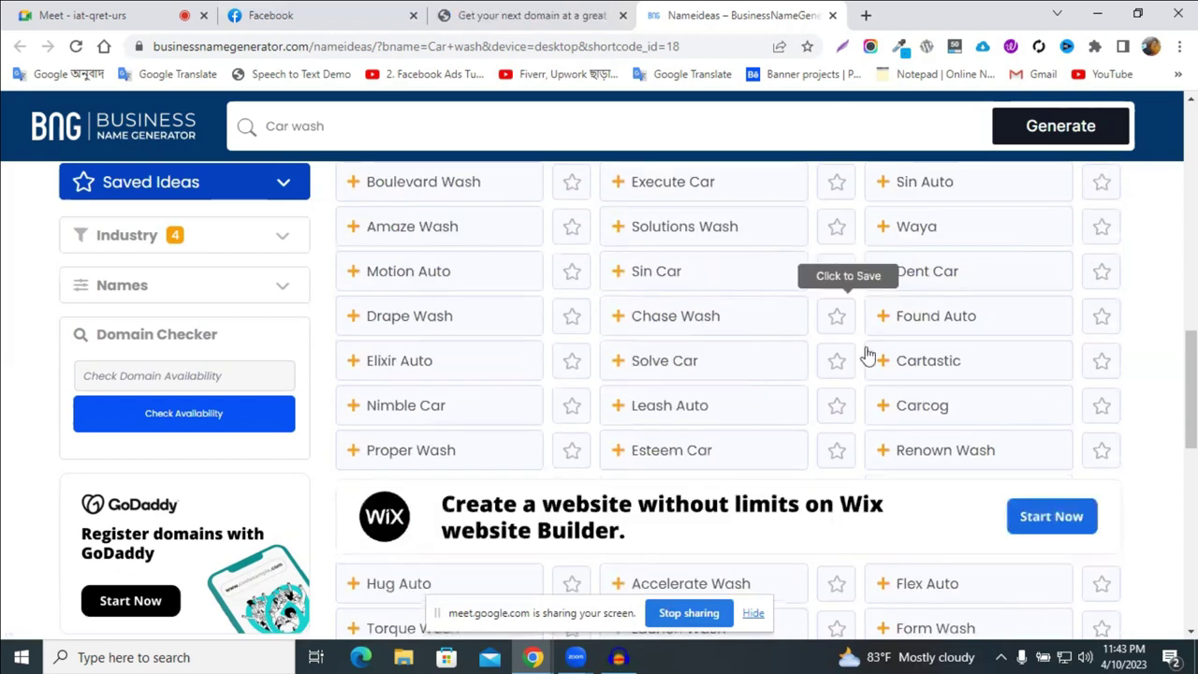
pyautogui.scroll(-3, 869, 355)
pyautogui.scroll(-1, 870, 348)
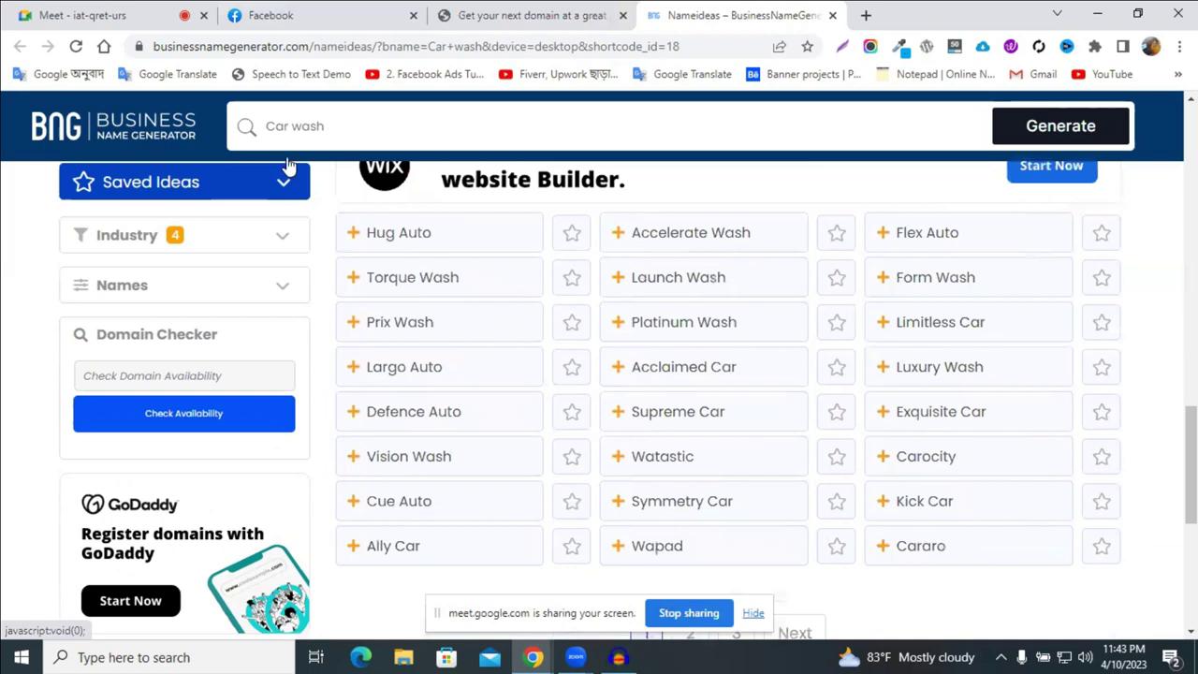
pyautogui.doubleClick(278, 129)
# Search name ideas for just 'wash' and scroll through the suggestions
pyautogui.press('BackSpace')
pyautogui.press('Delete')
pyautogui.press('Return')
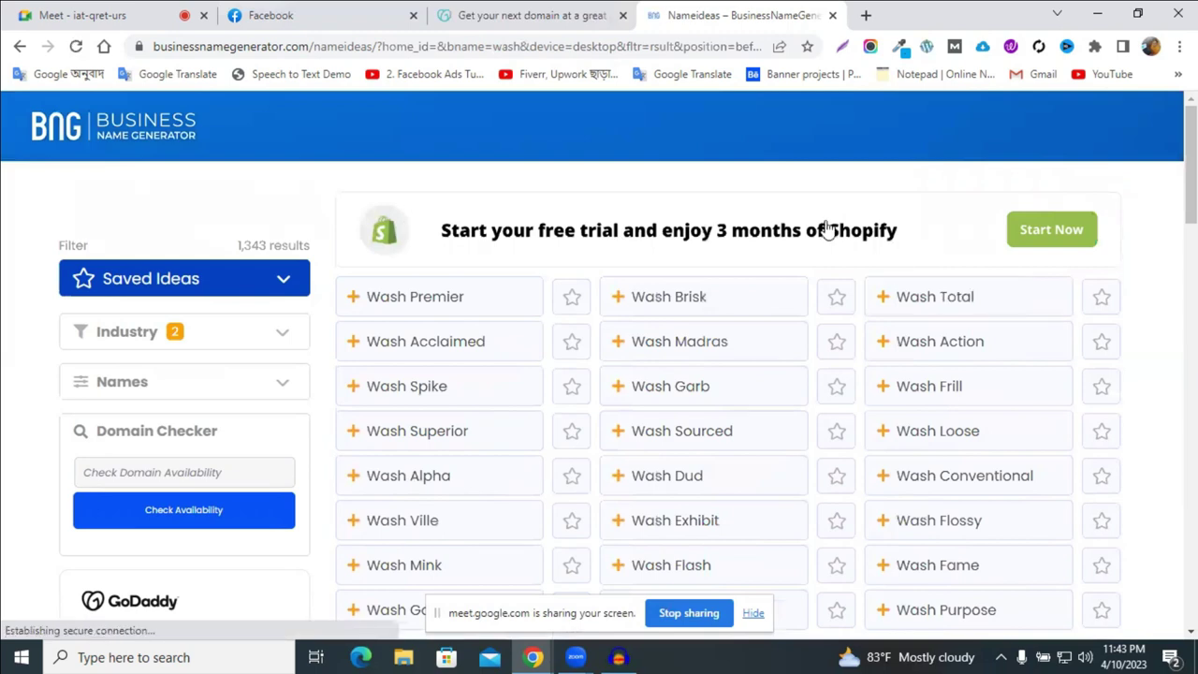
pyautogui.scroll(-1, 827, 229)
pyautogui.scroll(-5, 826, 229)
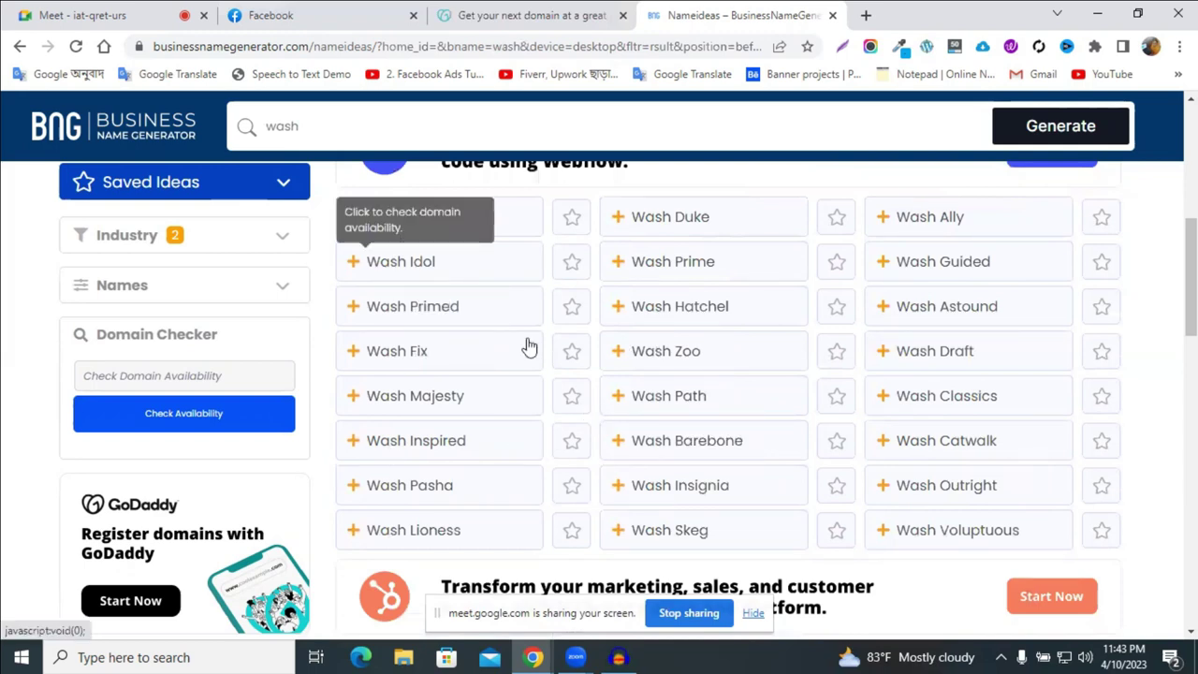
pyautogui.scroll(-3, 639, 370)
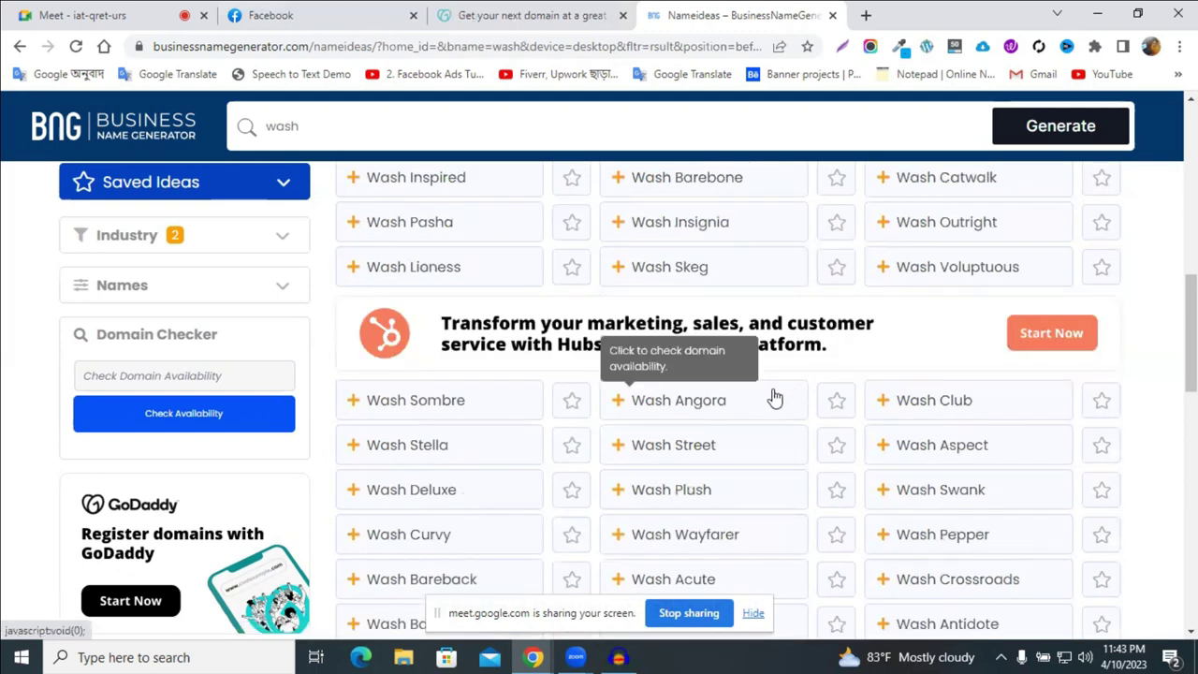
pyautogui.scroll(-3, 667, 281)
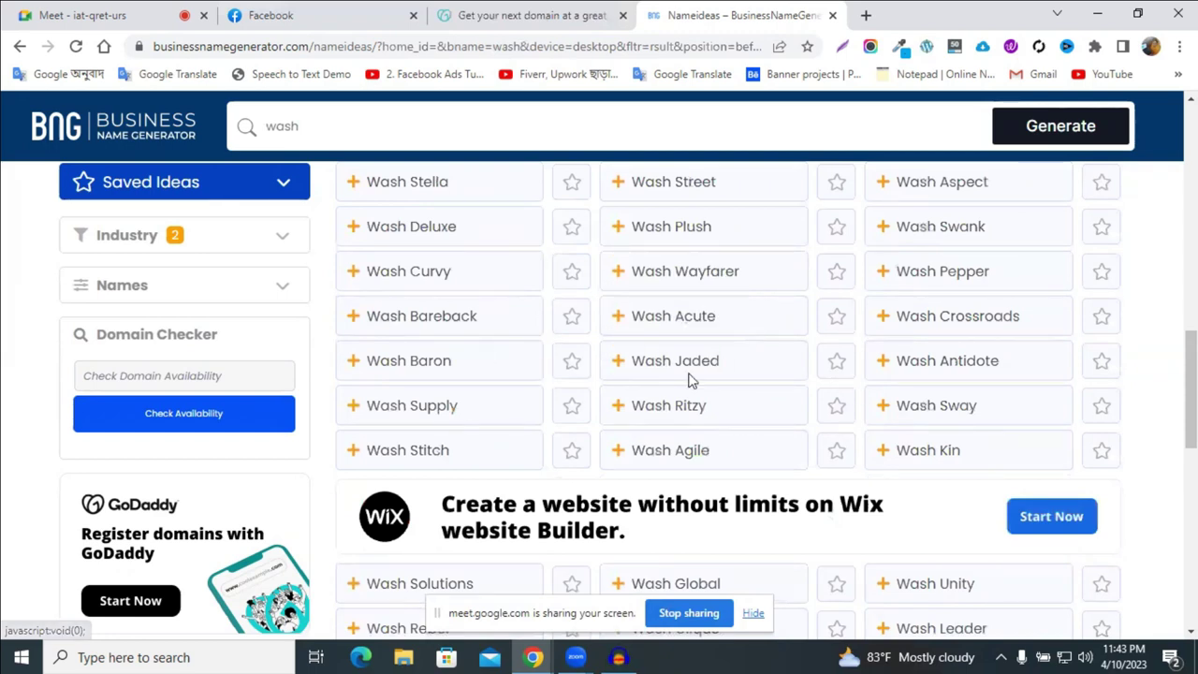
pyautogui.scroll(-1, 690, 380)
pyautogui.scroll(-3, 690, 380)
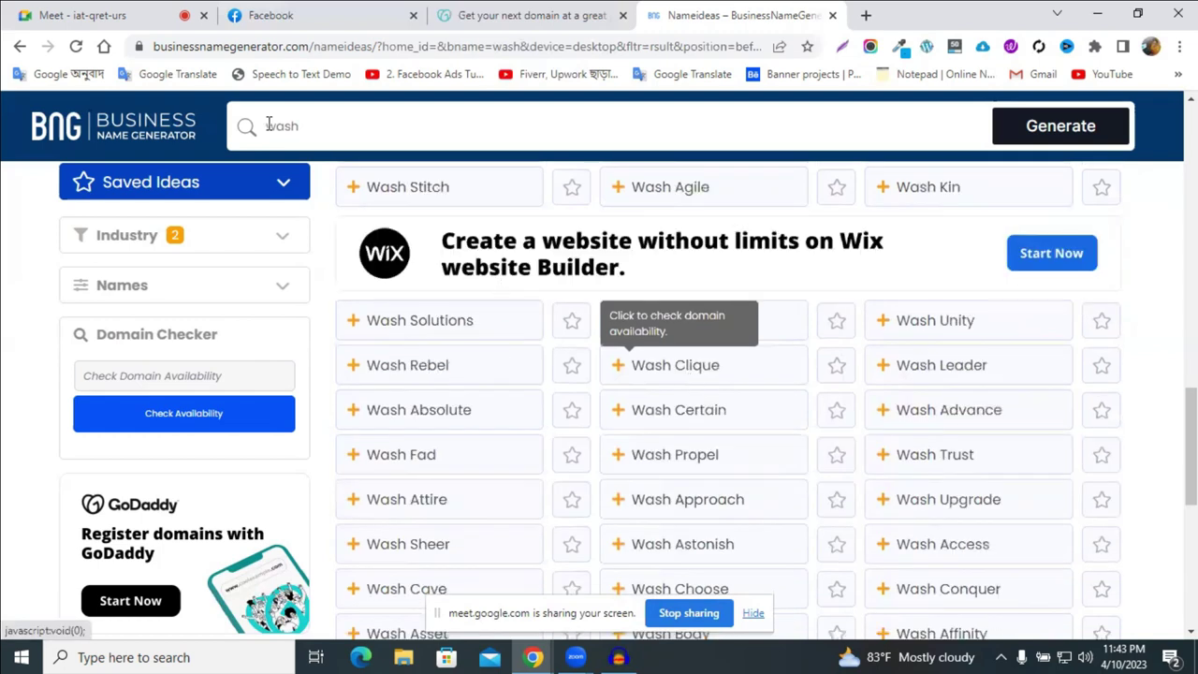
pyautogui.scroll(-2, 333, 128)
# Change the query to 'wash car' and browse the generated names such as Wash Dynasty
pyautogui.click(333, 128)
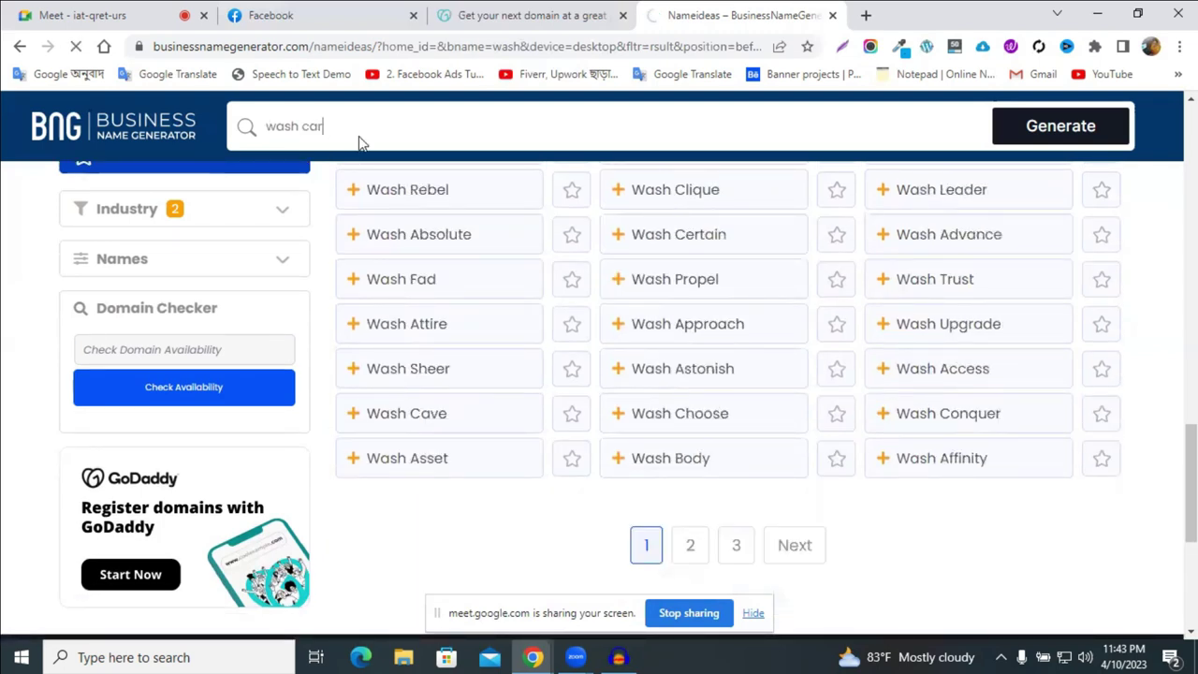
pyautogui.press('Return')
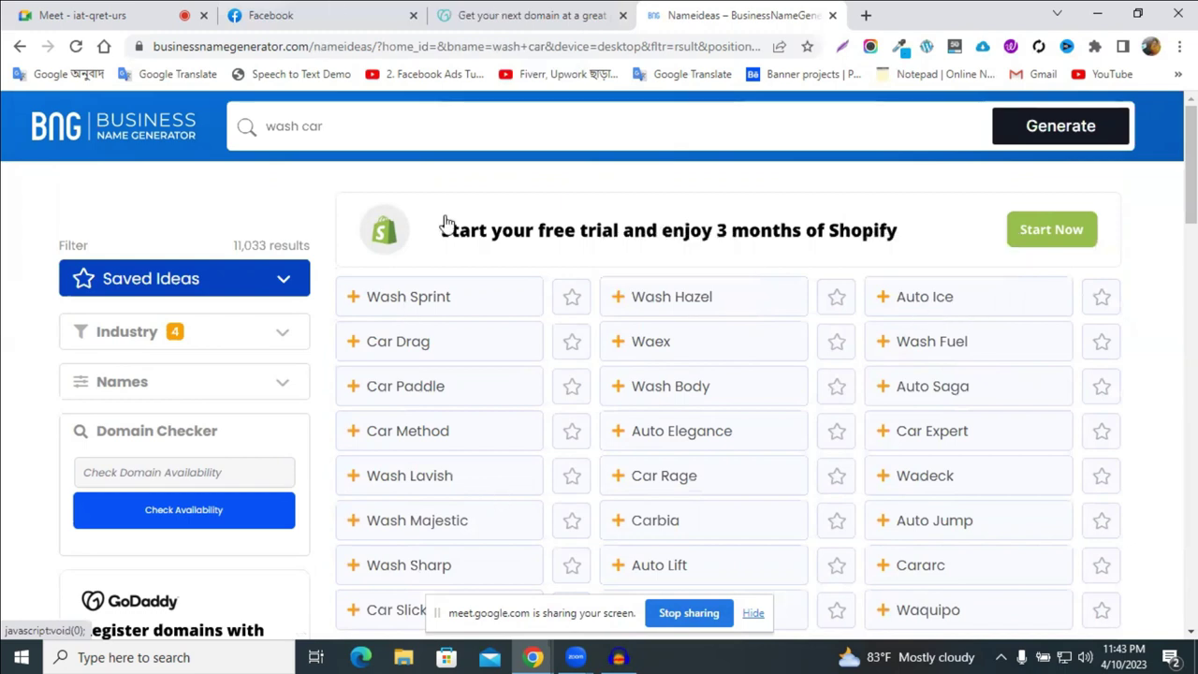
pyautogui.scroll(-3, 780, 420)
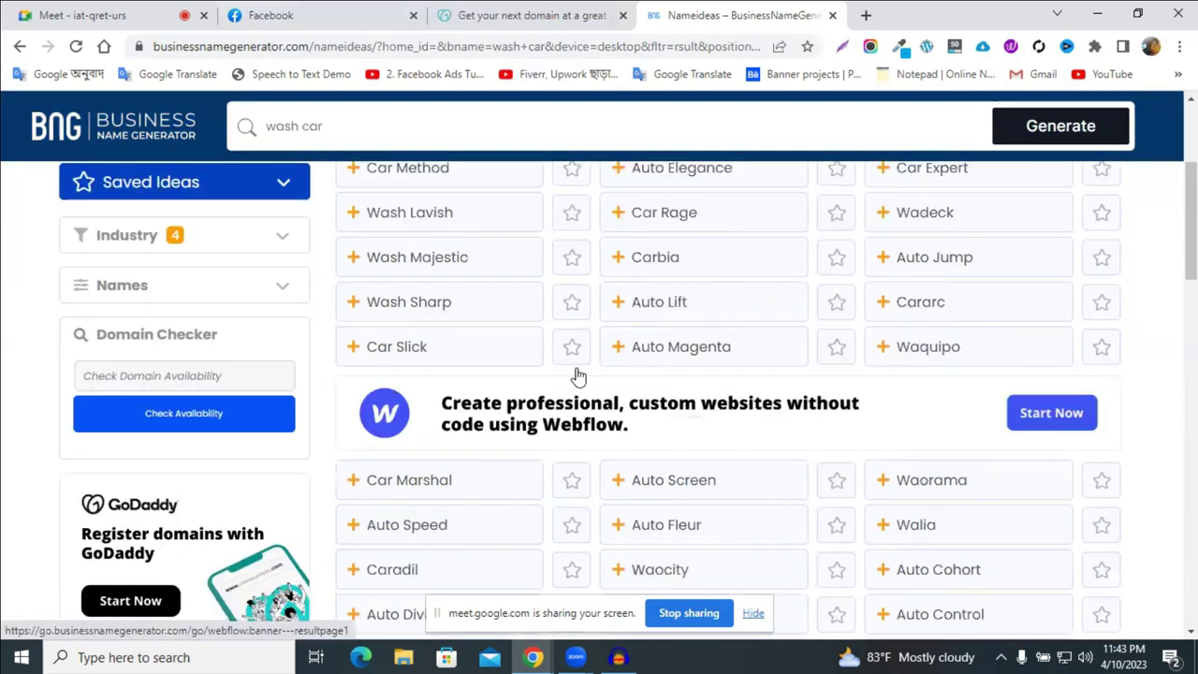
pyautogui.scroll(-4, 543, 379)
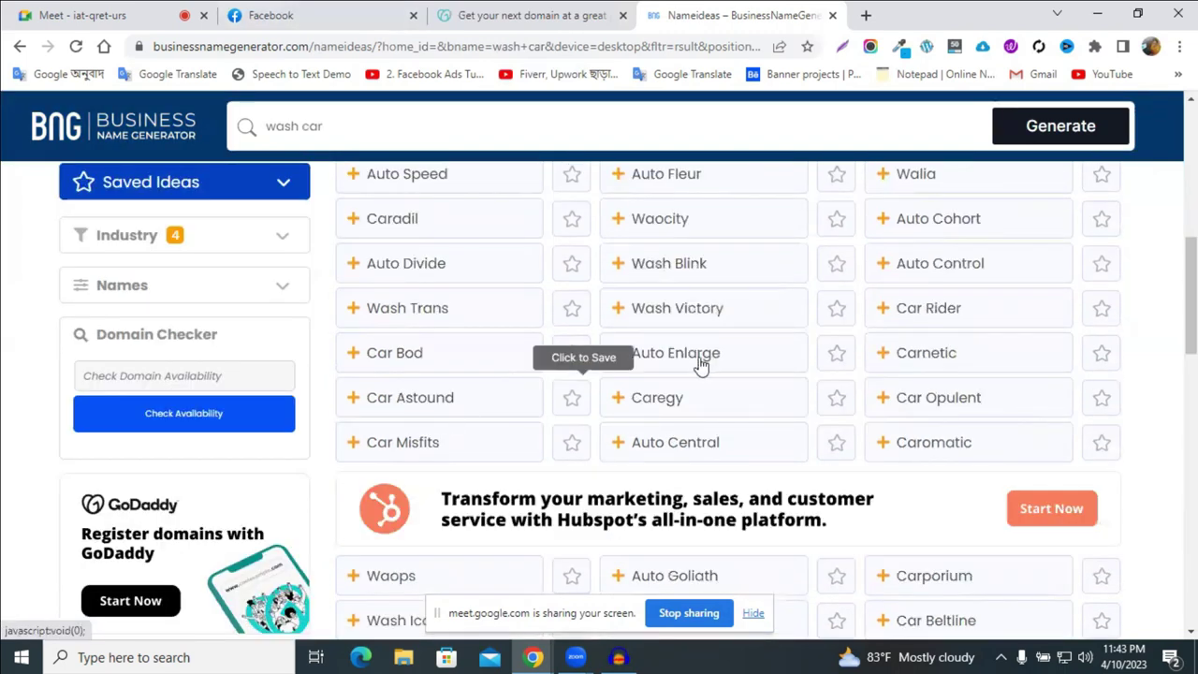
pyautogui.scroll(-3, 721, 360)
pyautogui.scroll(-2, 599, 379)
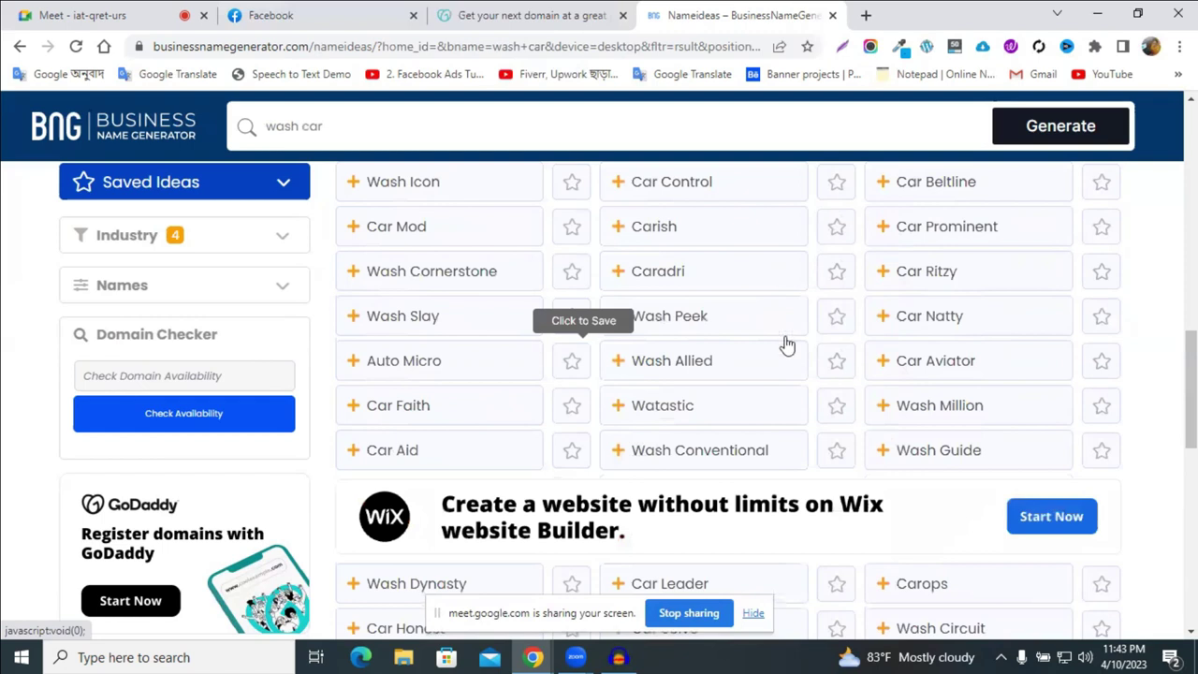
pyautogui.scroll(-3, 762, 527)
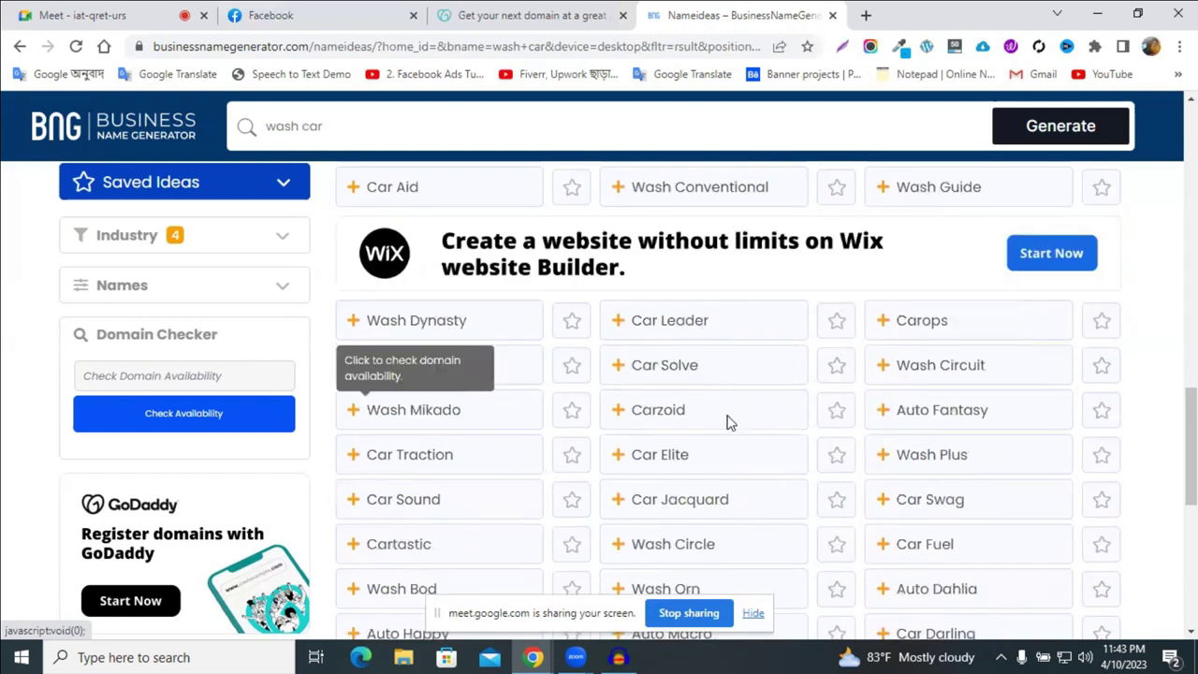
pyautogui.scroll(-6, 664, 337)
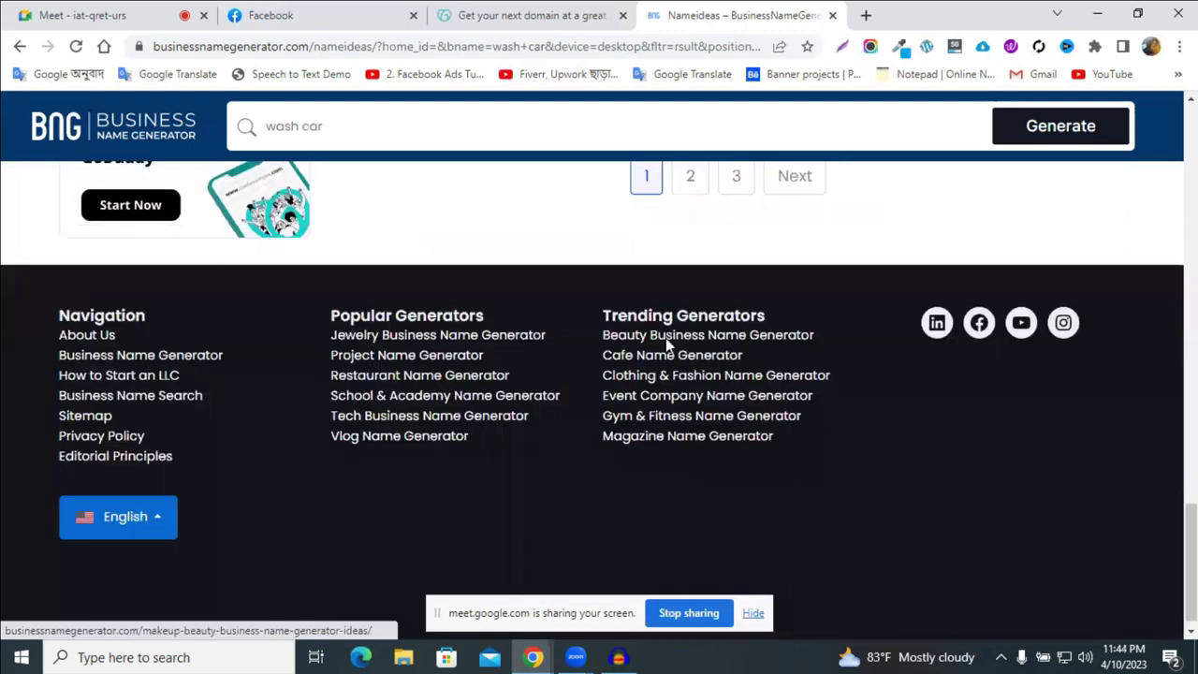
pyautogui.scroll(3, 666, 337)
pyautogui.scroll(1, 421, 447)
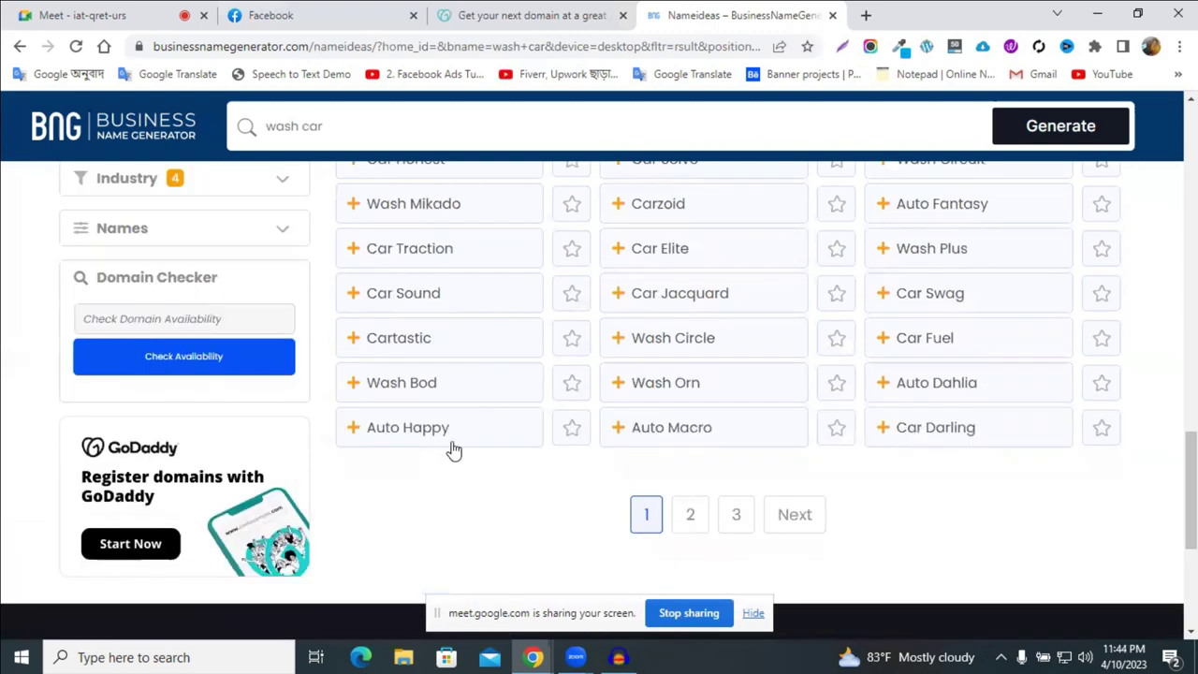
pyautogui.scroll(2, 468, 447)
pyautogui.scroll(1, 515, 350)
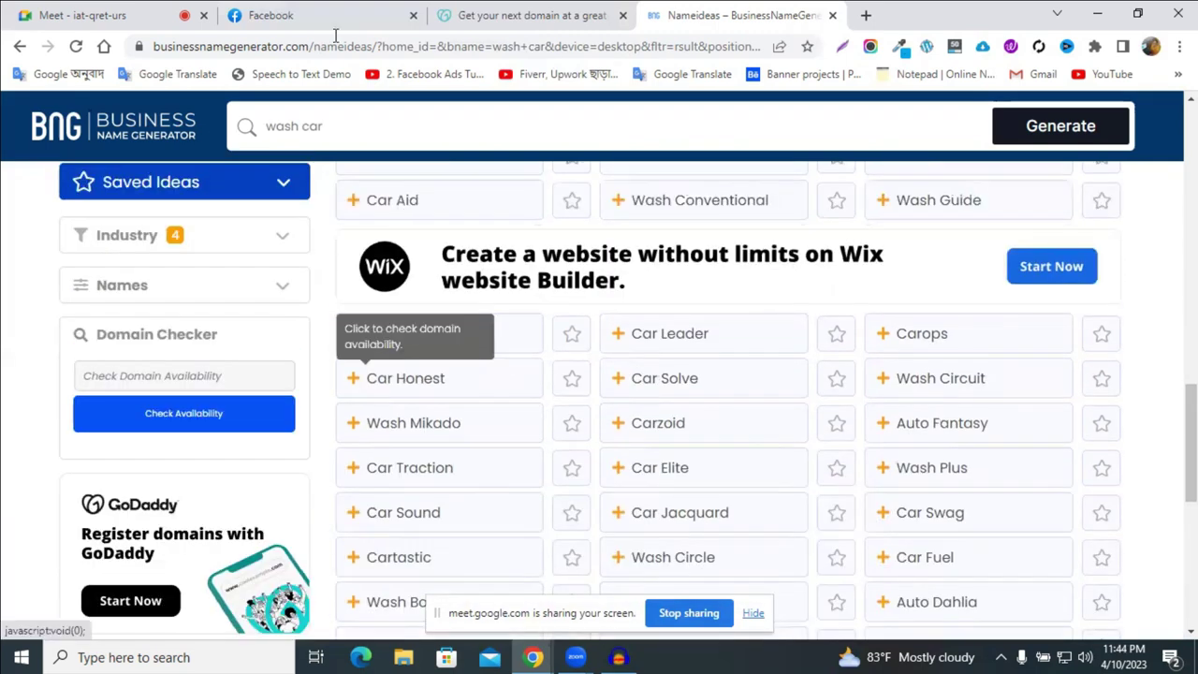
pyautogui.scroll(1, 335, 35)
# Return to the Facebook Create a Page tab
pyautogui.click(487, 11)
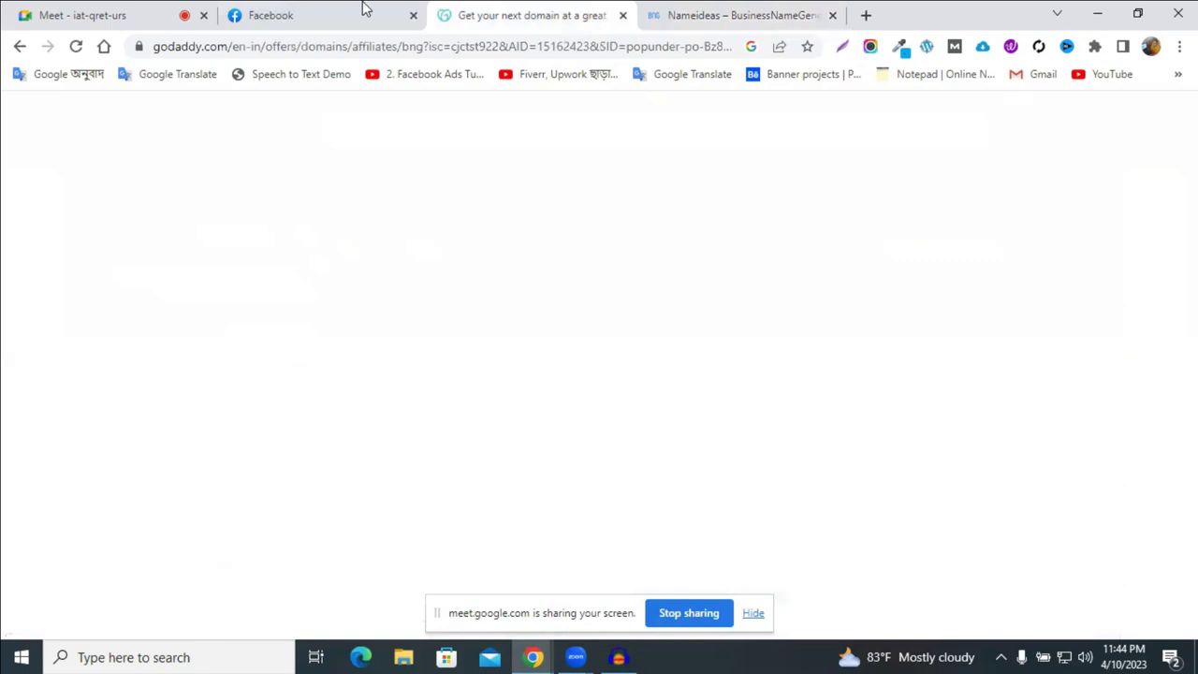
pyautogui.click(696, 12)
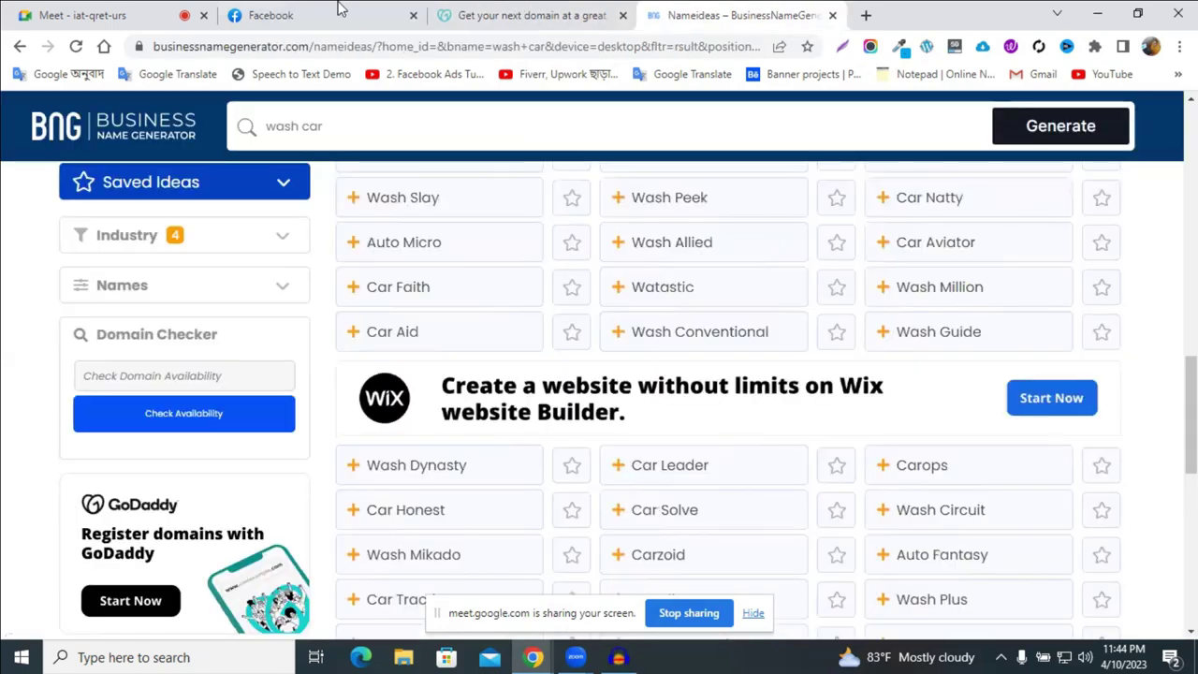
pyautogui.click(342, 11)
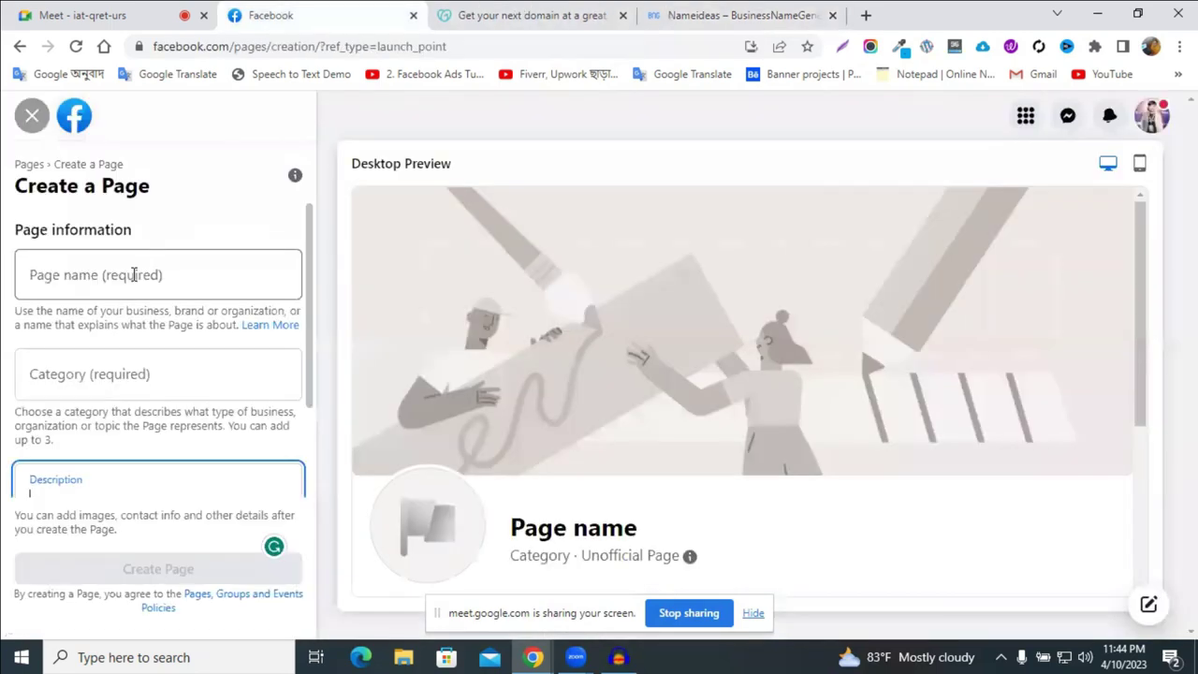
# Enter 'BWM Car Wash' as the Page name, correcting the typos
pyautogui.click(133, 274)
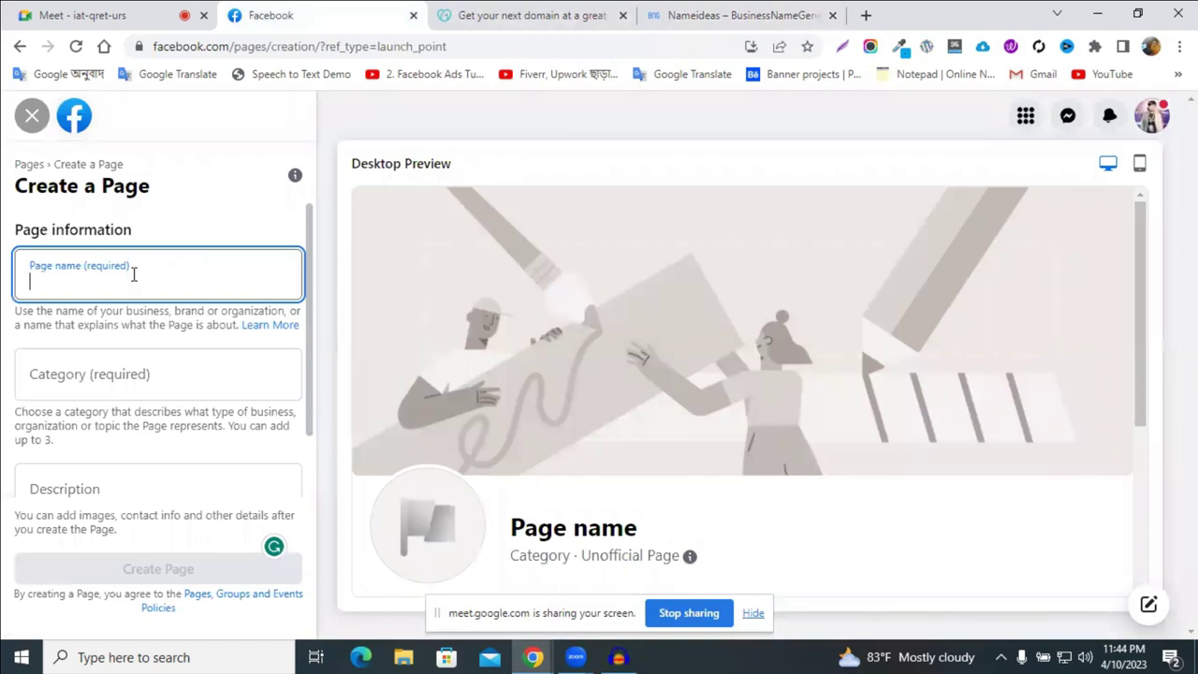
pyautogui.write('BM')
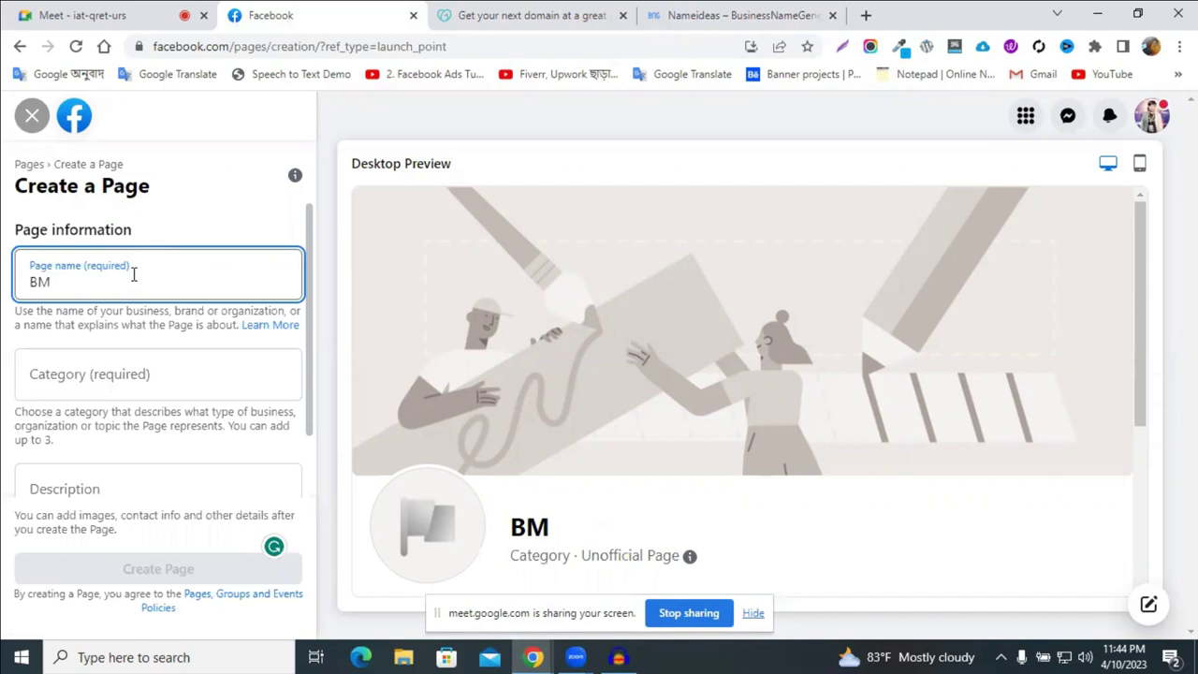
pyautogui.write('Car')
pyautogui.press('BackSpace')
pyautogui.press('BackSpace')
pyautogui.press('BackSpace')
pyautogui.press('BackSpace')
pyautogui.write('WM ')
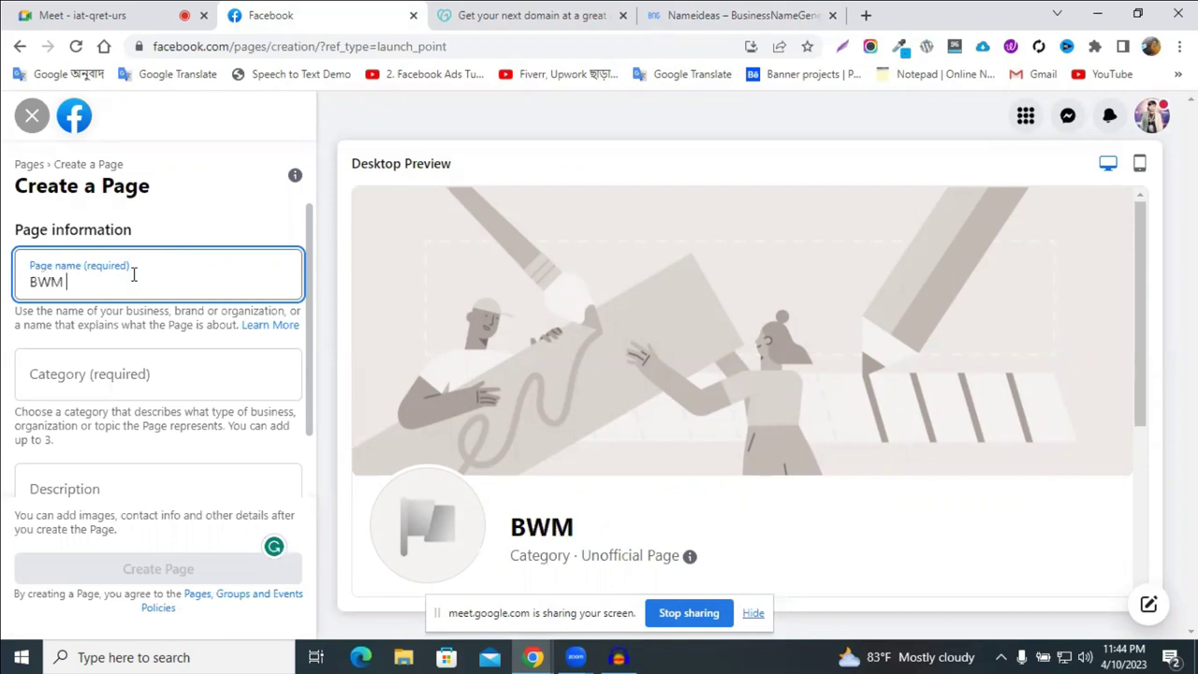
pyautogui.write('Car Was')
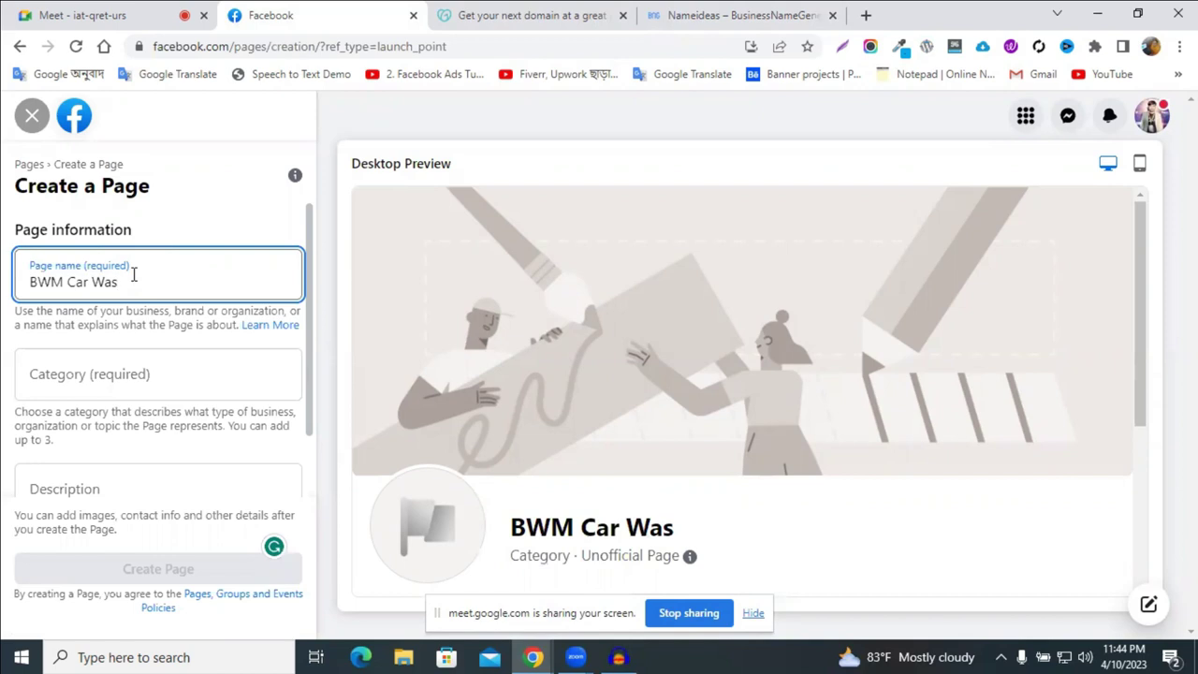
pyautogui.write('h')
# Give the page the categories Car Wash, Child Care Service and Car dealership
pyautogui.click(80, 375)
pyautogui.write('car')
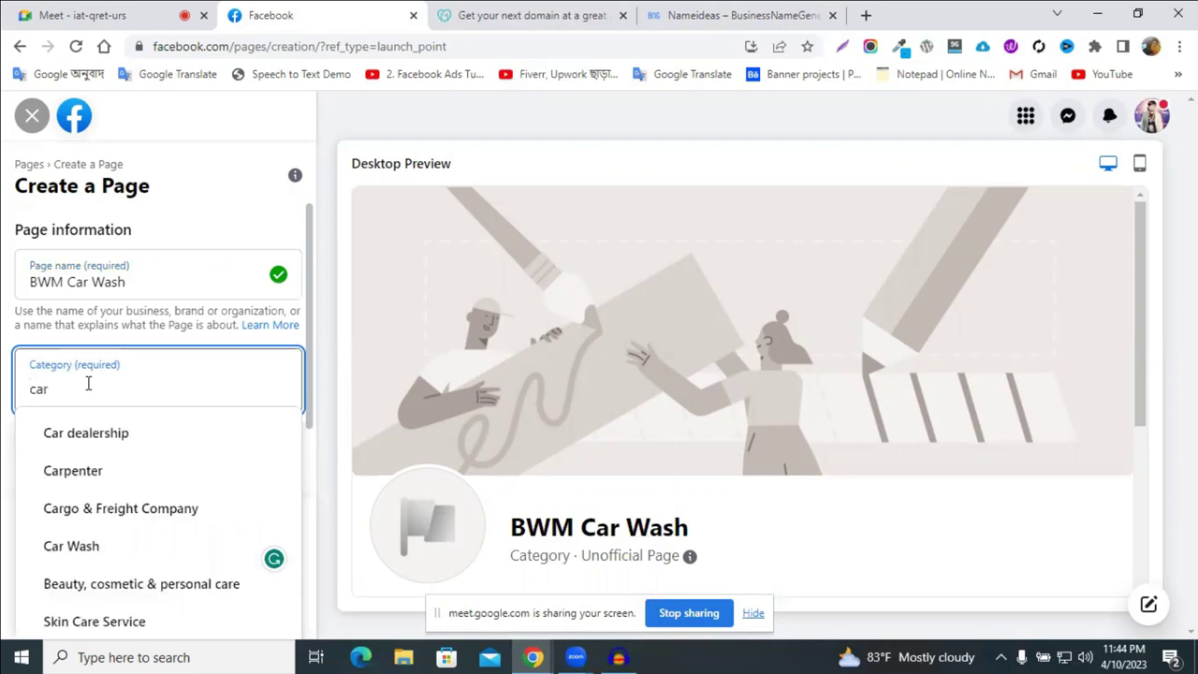
pyautogui.click(88, 552)
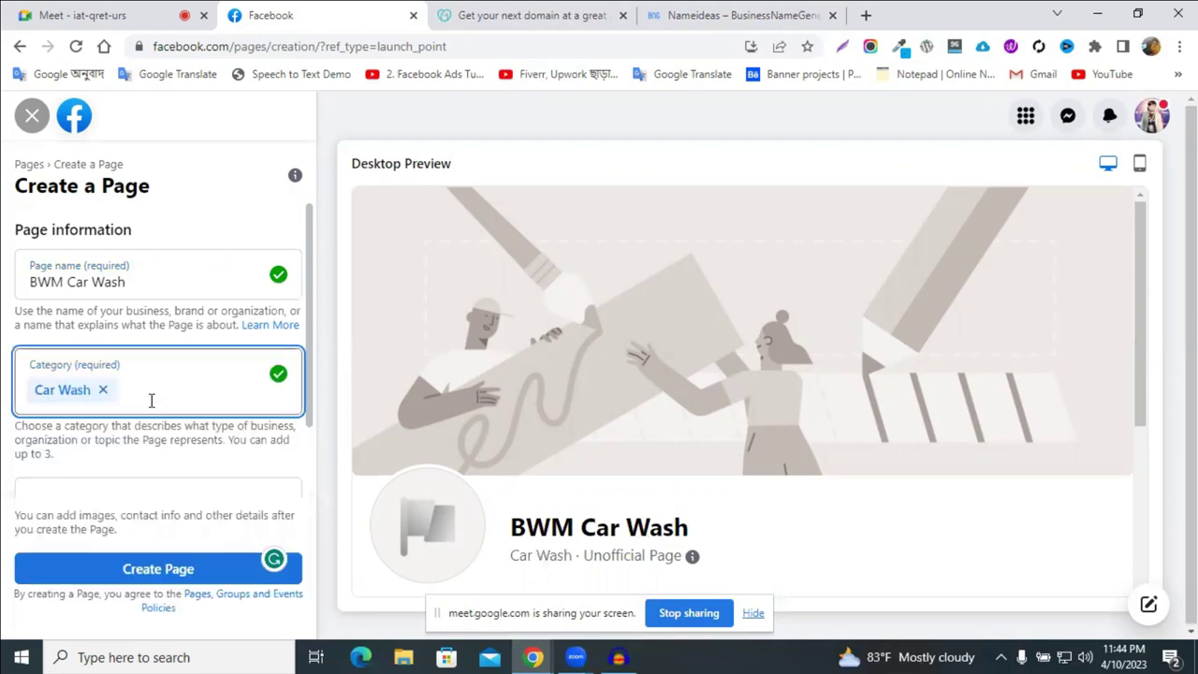
pyautogui.click(151, 399)
pyautogui.write('car')
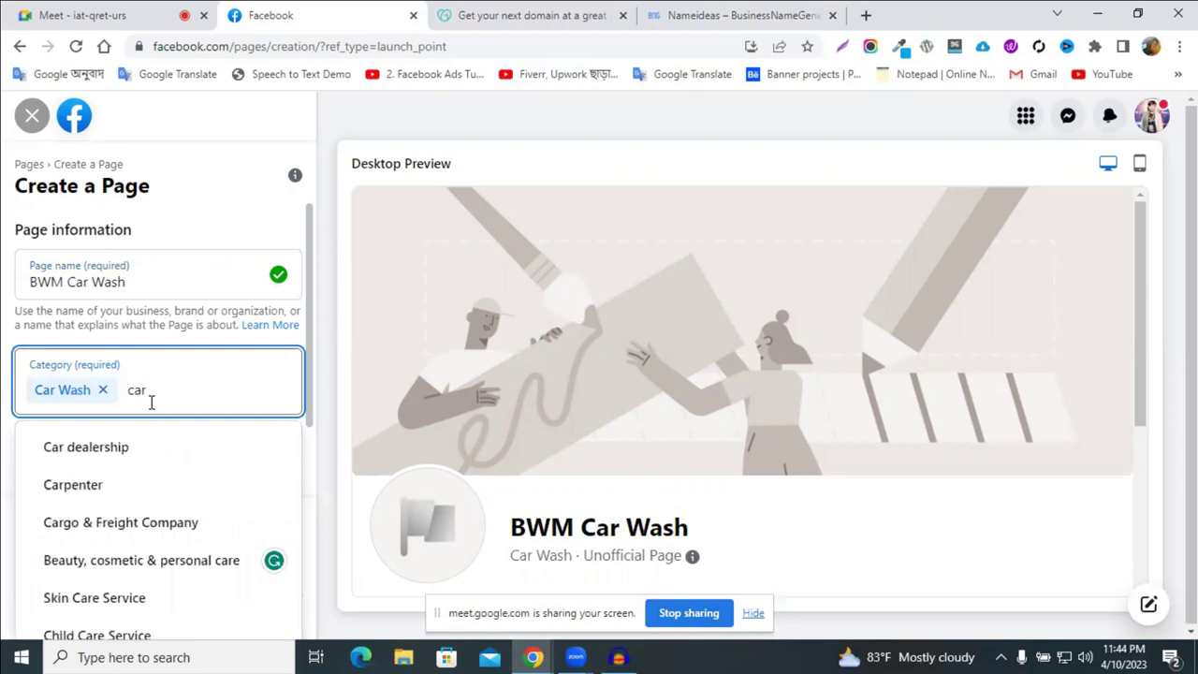
pyautogui.scroll(-1, 159, 500)
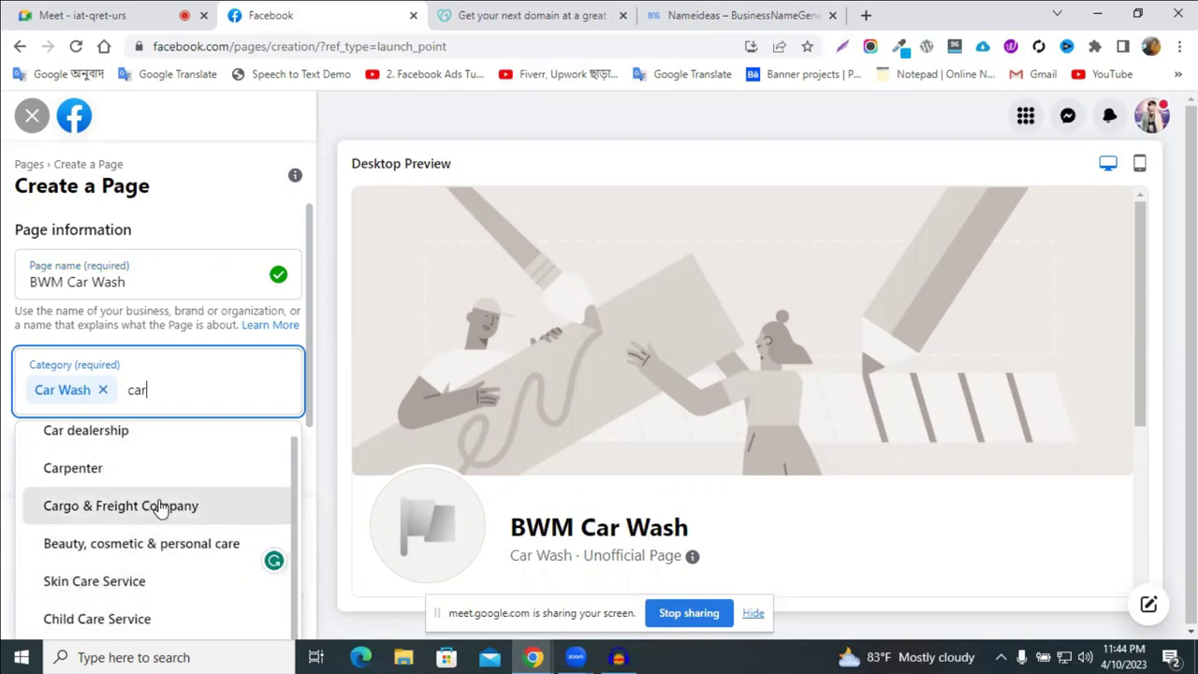
pyautogui.click(137, 619)
pyautogui.click(204, 440)
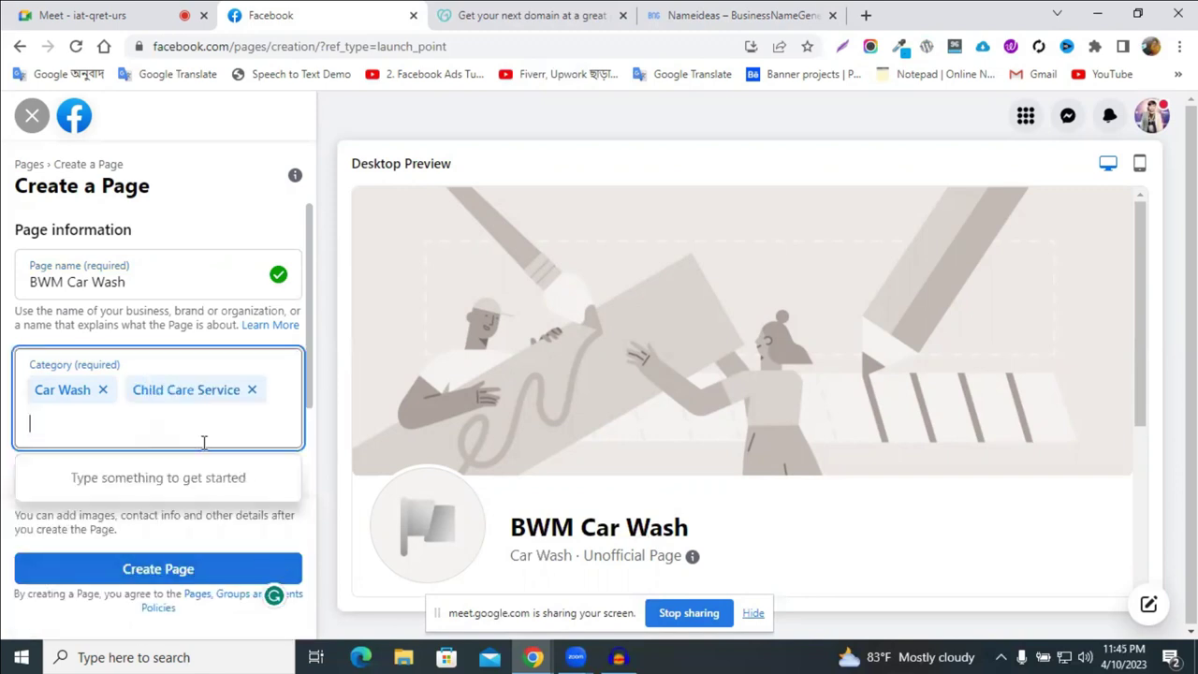
pyautogui.write('car')
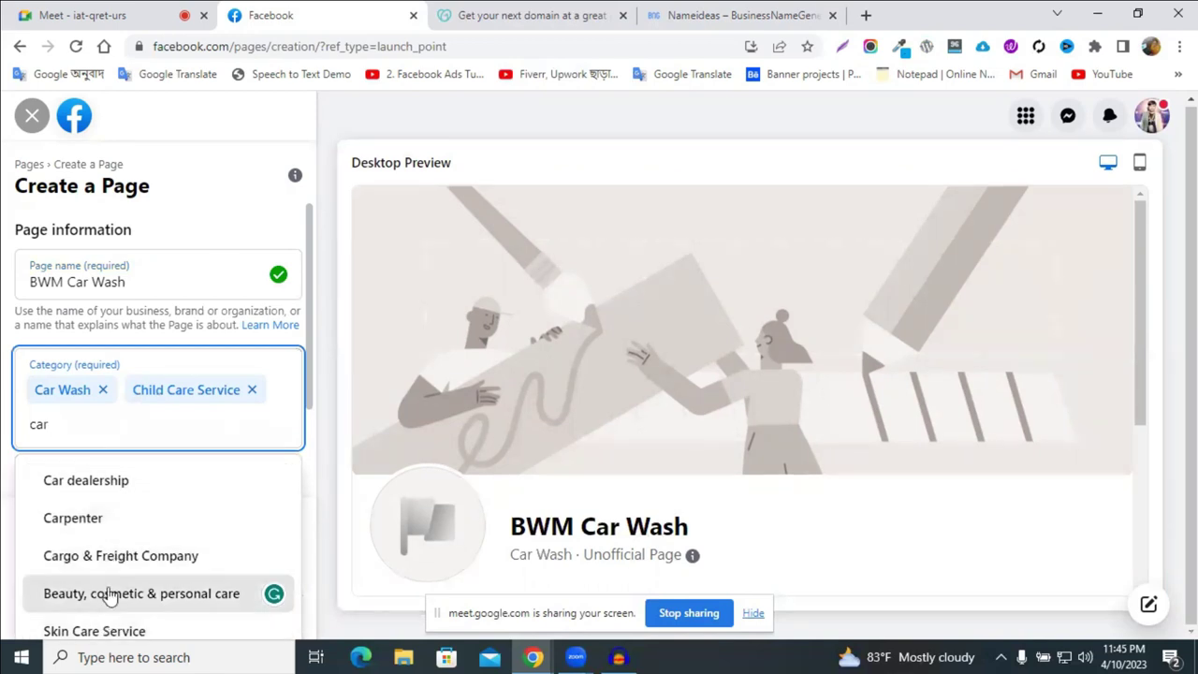
pyautogui.click(110, 482)
pyautogui.scroll(-2, 187, 407)
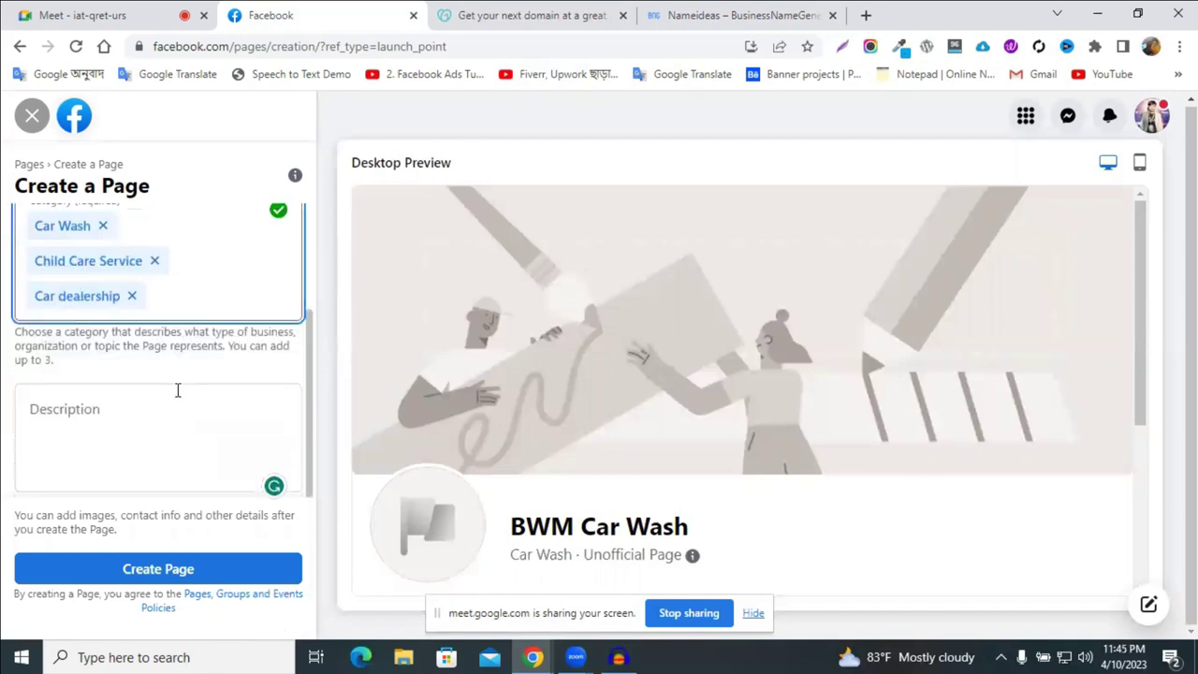
# Write a welcome description promising high-quality car washing by experienced professionals using the latest techniques
pyautogui.click(110, 413)
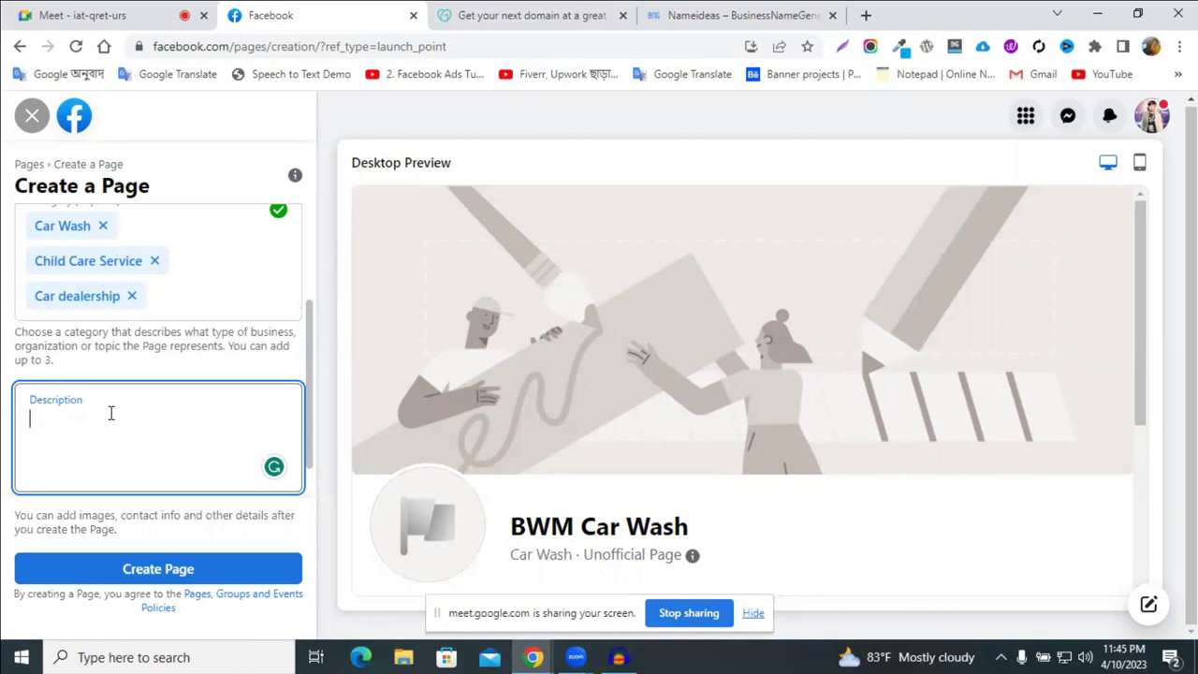
pyautogui.write('W')
pyautogui.write('elcomw')
pyautogui.write('WM Car Wash')
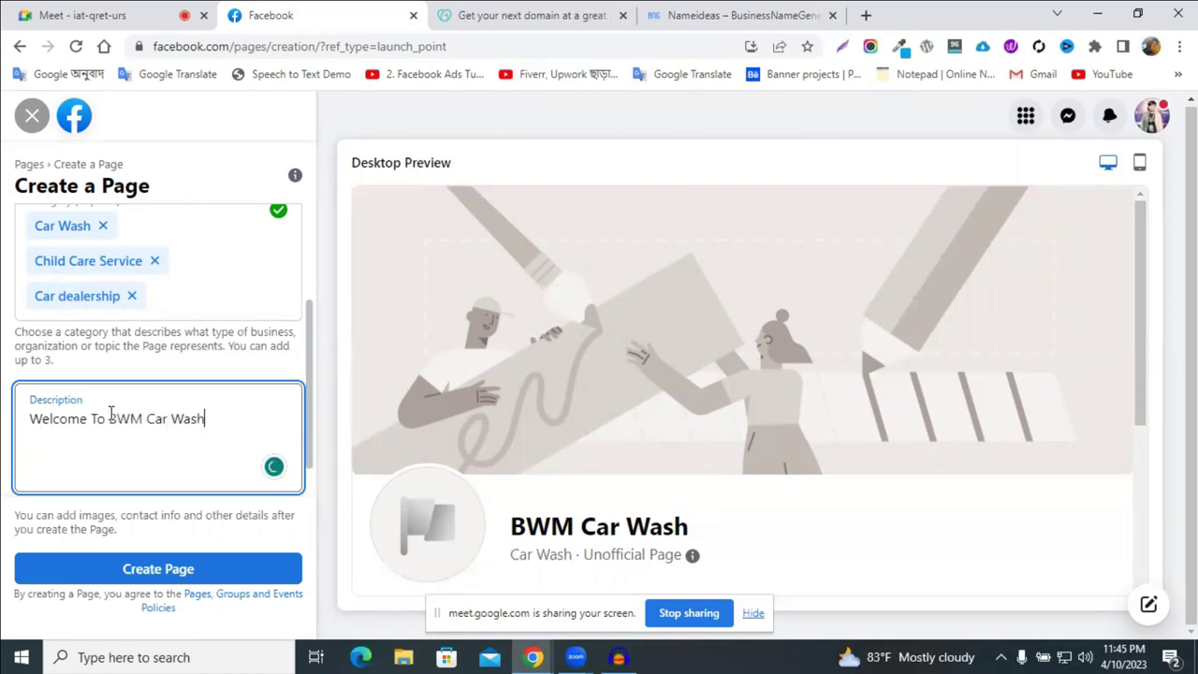
pyautogui.write(', Your Car washing Needs! We provide High Qulity Car washing Services that will keep your vehicle looking clean and shiny all year round. Our tyeam of experinced profesi')
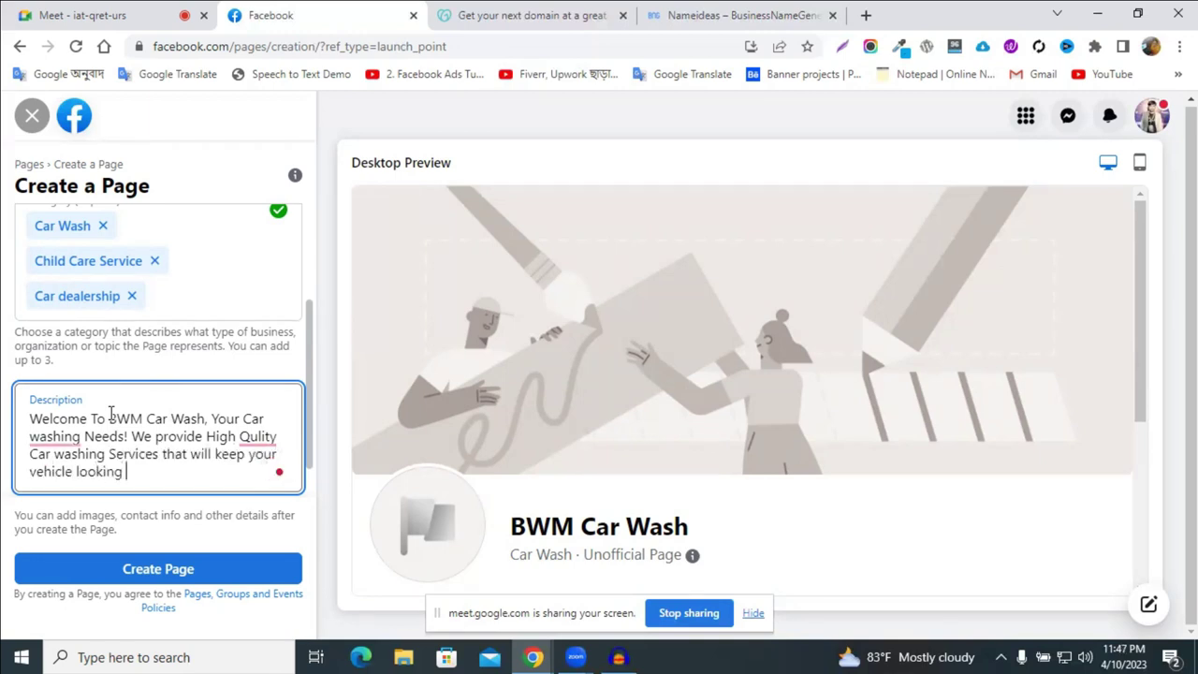
pyautogui.click(133, 452)
pyautogui.write('onals is committed to using the latest techiquesd')
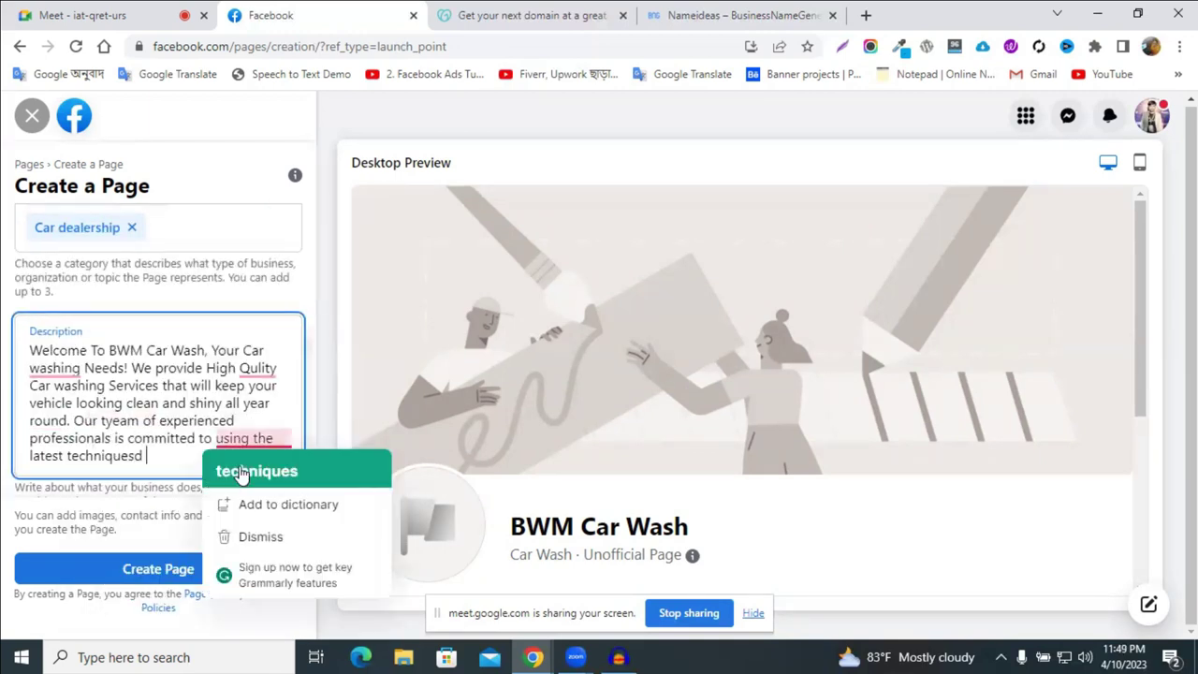
pyautogui.click(262, 465)
pyautogui.write('and equipm')
pyautogui.moveTo(217, 455); pyautogui.dragTo(73, 422)
pyautogui.click(73, 423)
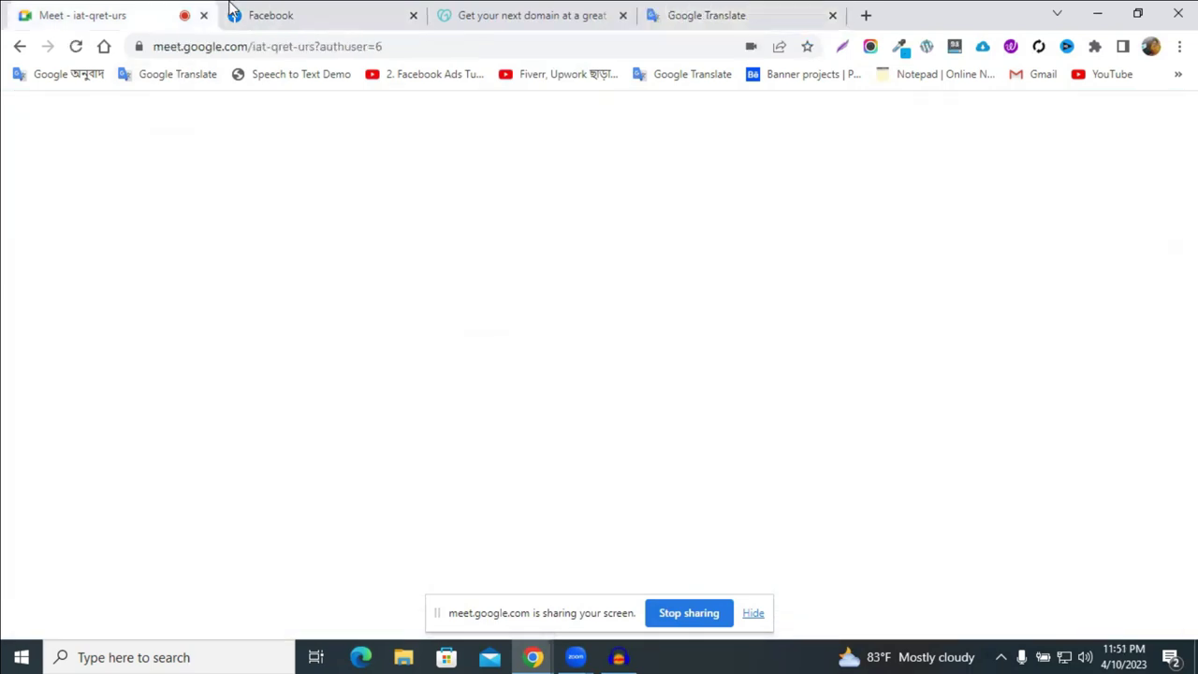
pyautogui.click(352, 11)
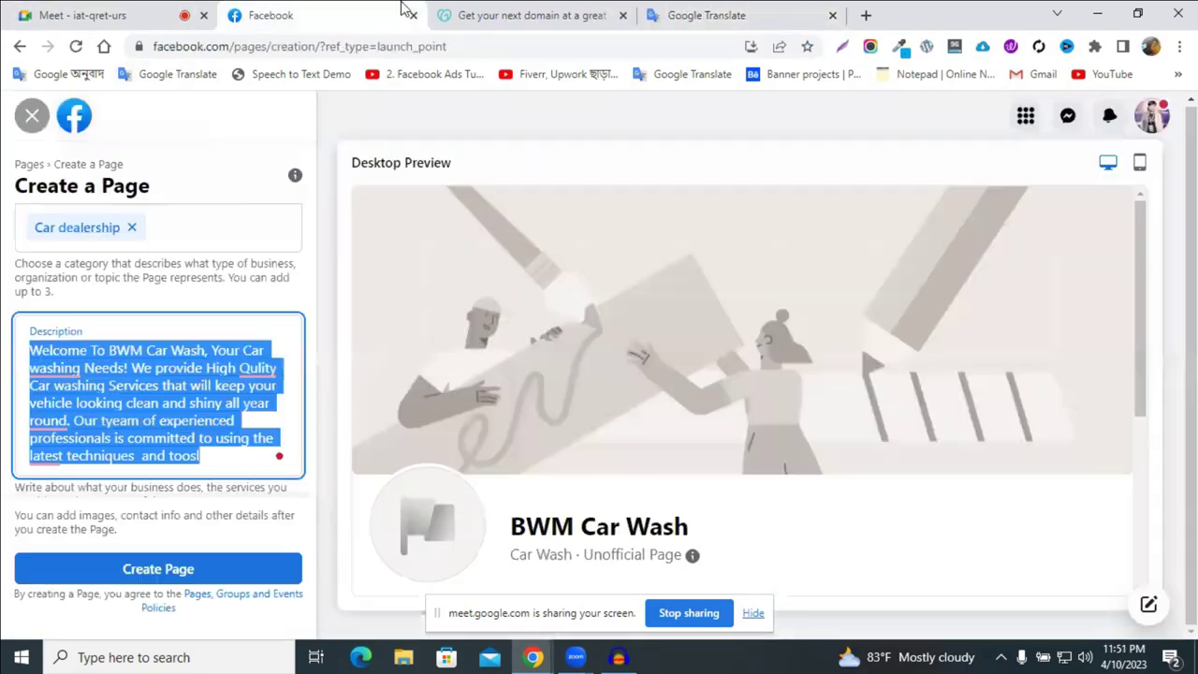
pyautogui.scroll(-1, 145, 463)
# Finish the description and create the BWM Car Wash page
pyautogui.click(145, 463)
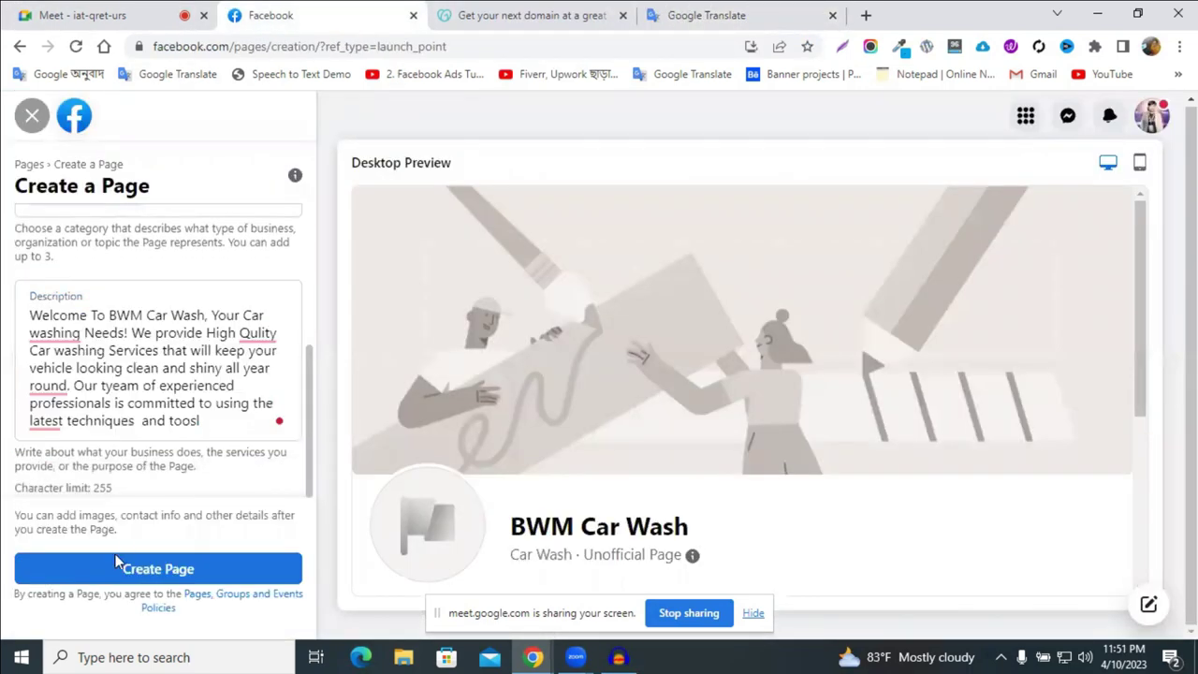
pyautogui.click(106, 575)
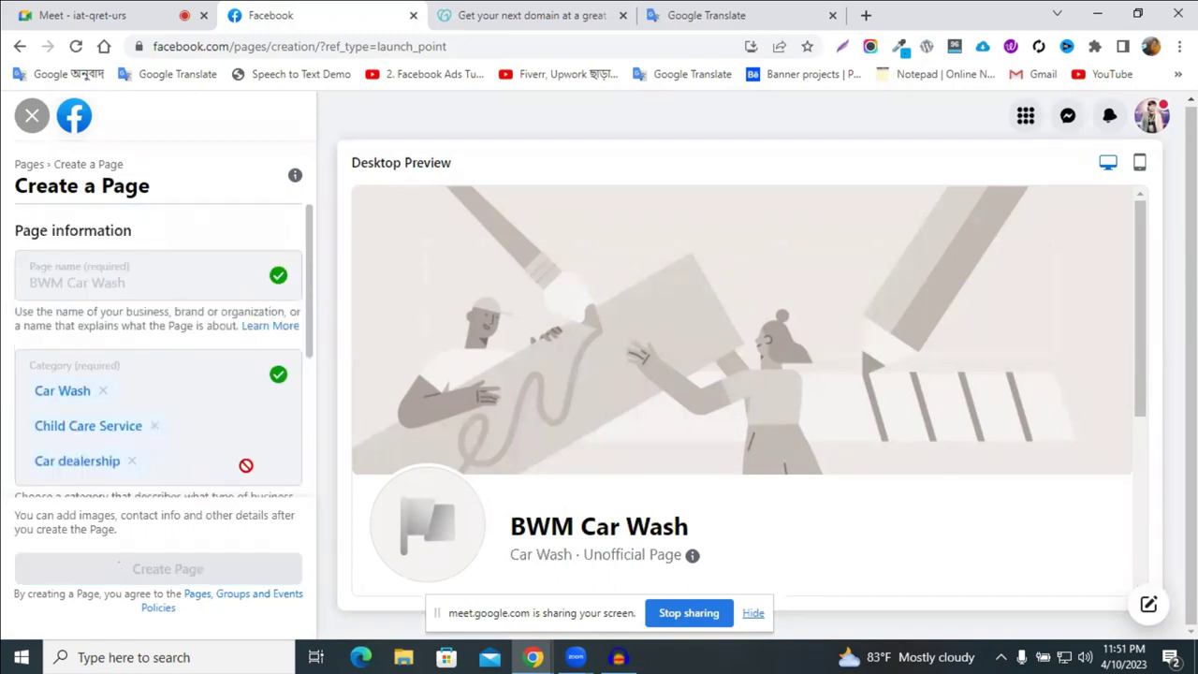
pyautogui.scroll(-3, 244, 462)
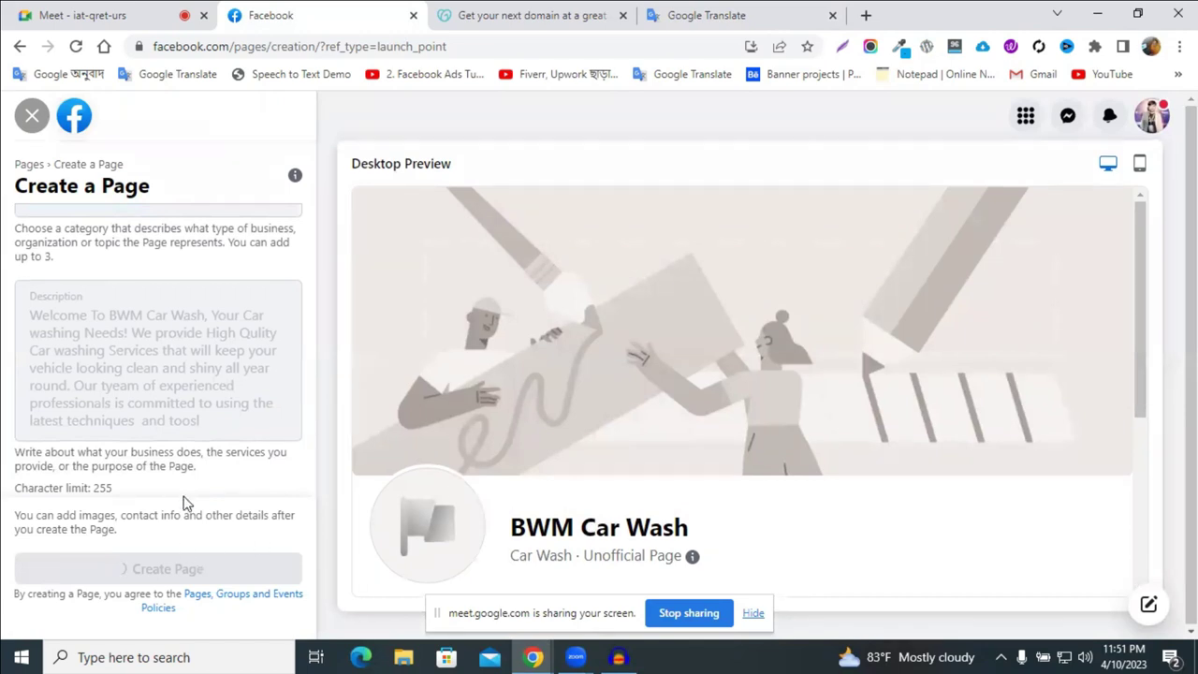
pyautogui.click(832, 17)
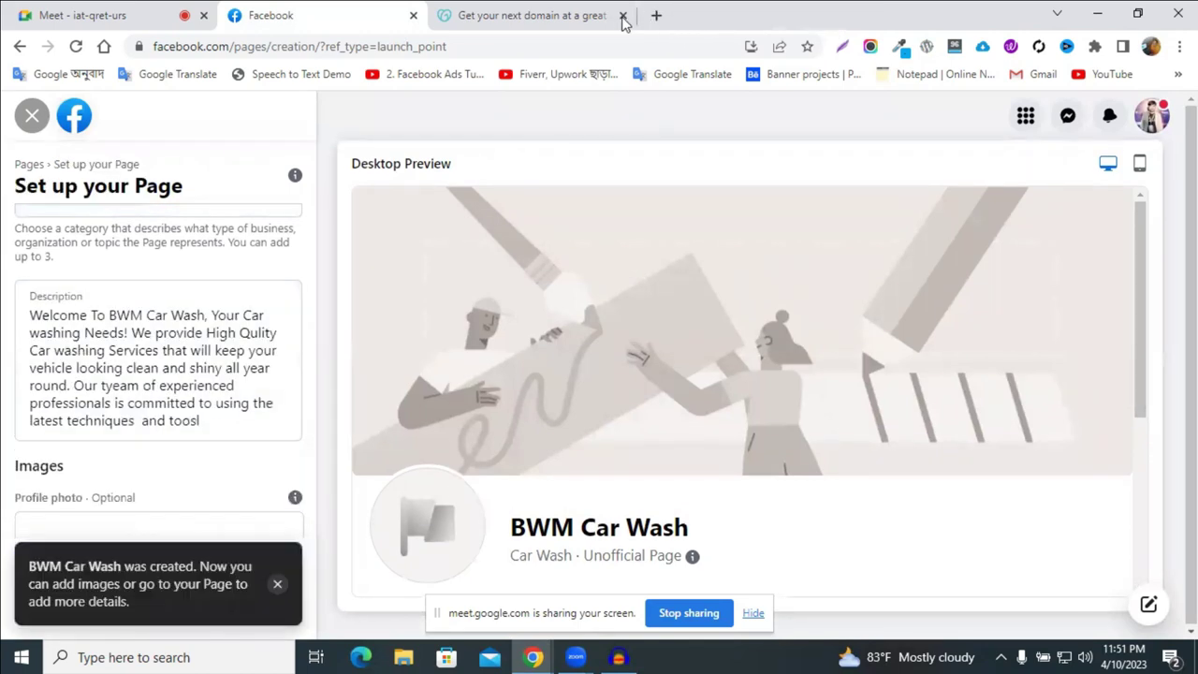
# Set the car wash image from Downloads as the page's profile picture
pyautogui.scroll(-3, 205, 337)
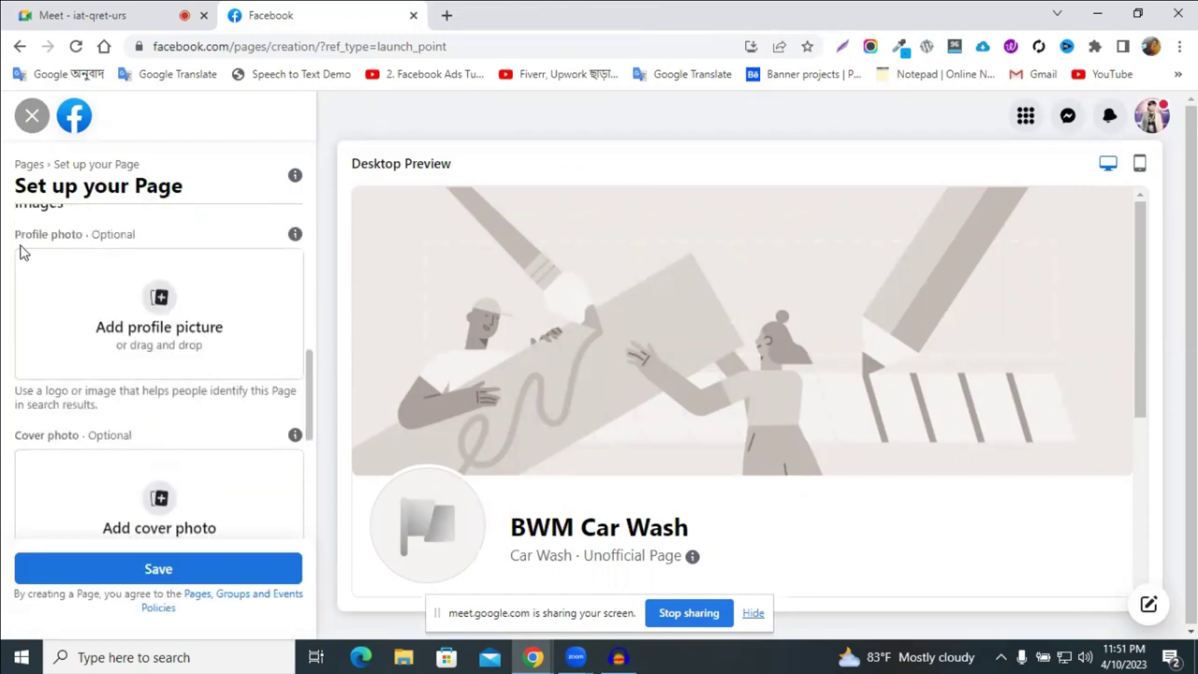
pyautogui.scroll(-1, 562, 432)
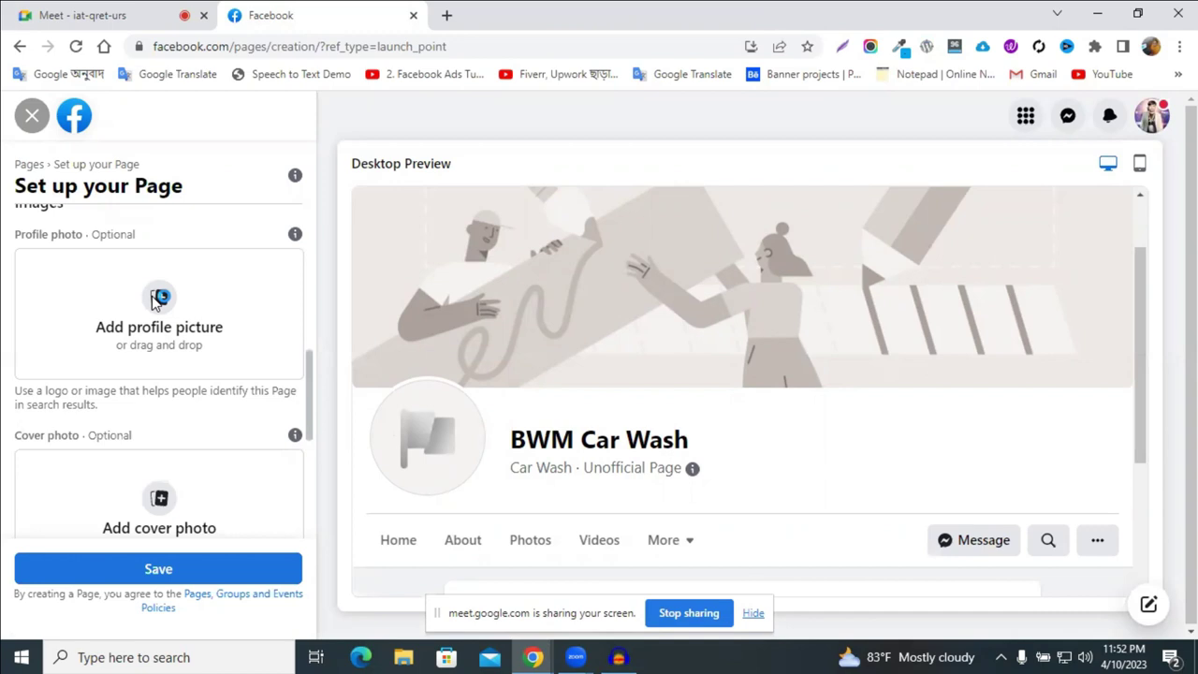
pyautogui.click(156, 301)
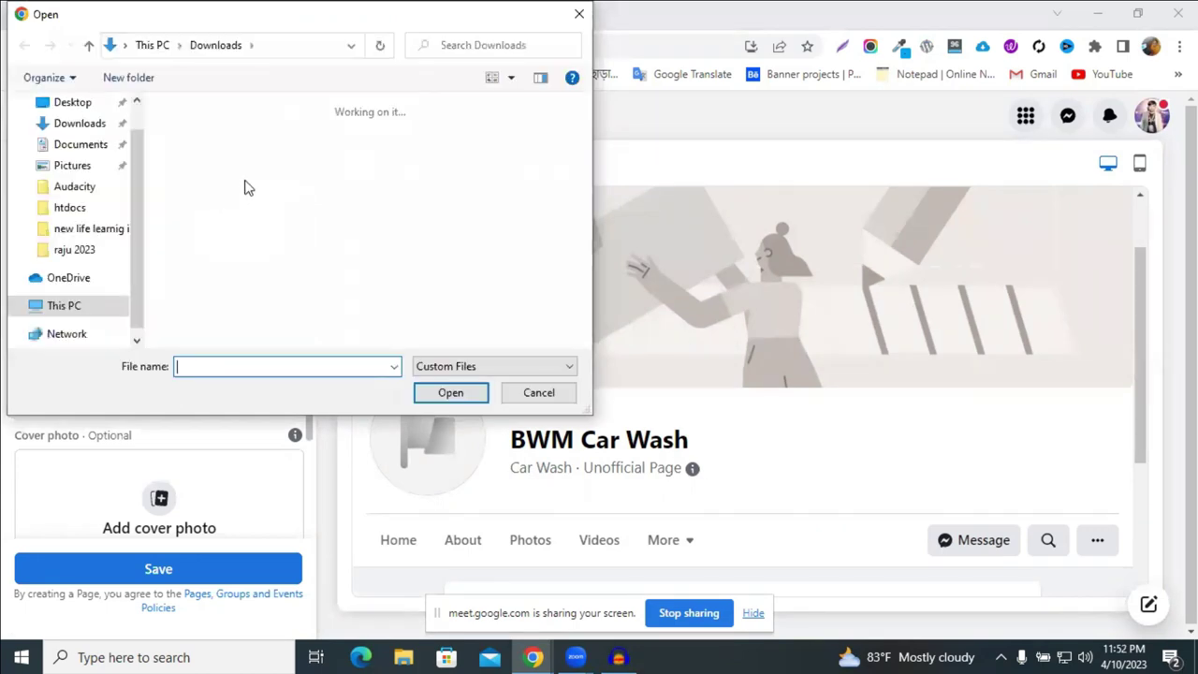
pyautogui.click(195, 167)
pyautogui.click(451, 392)
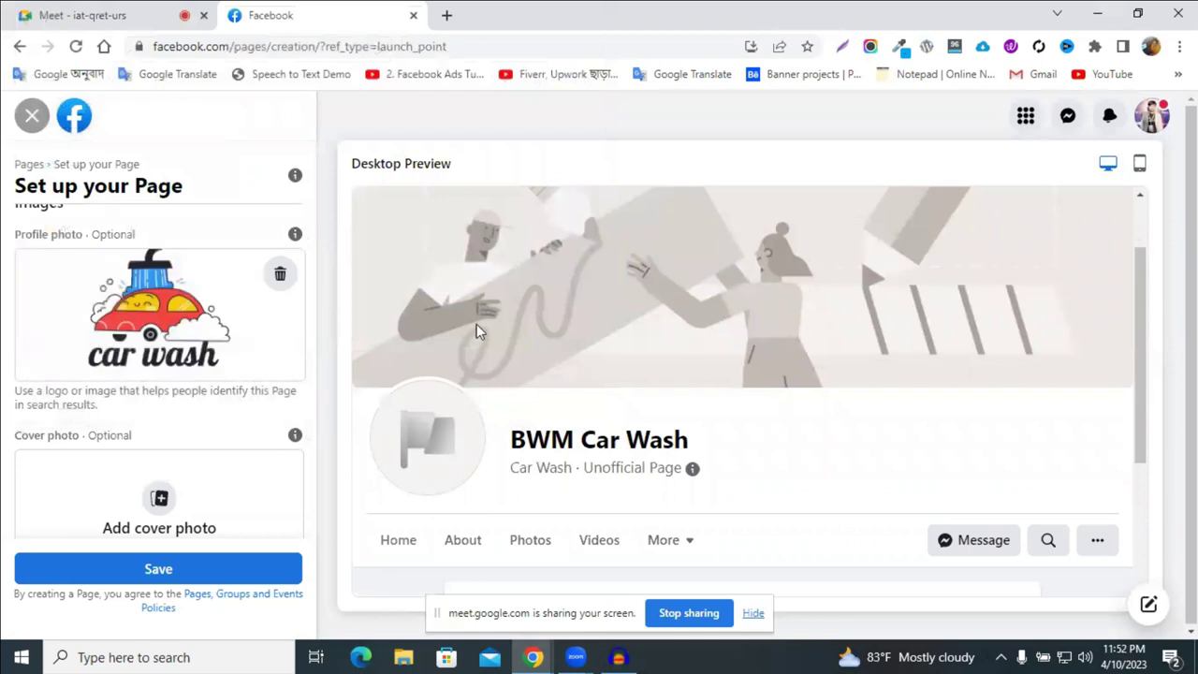
pyautogui.scroll(-3, 210, 417)
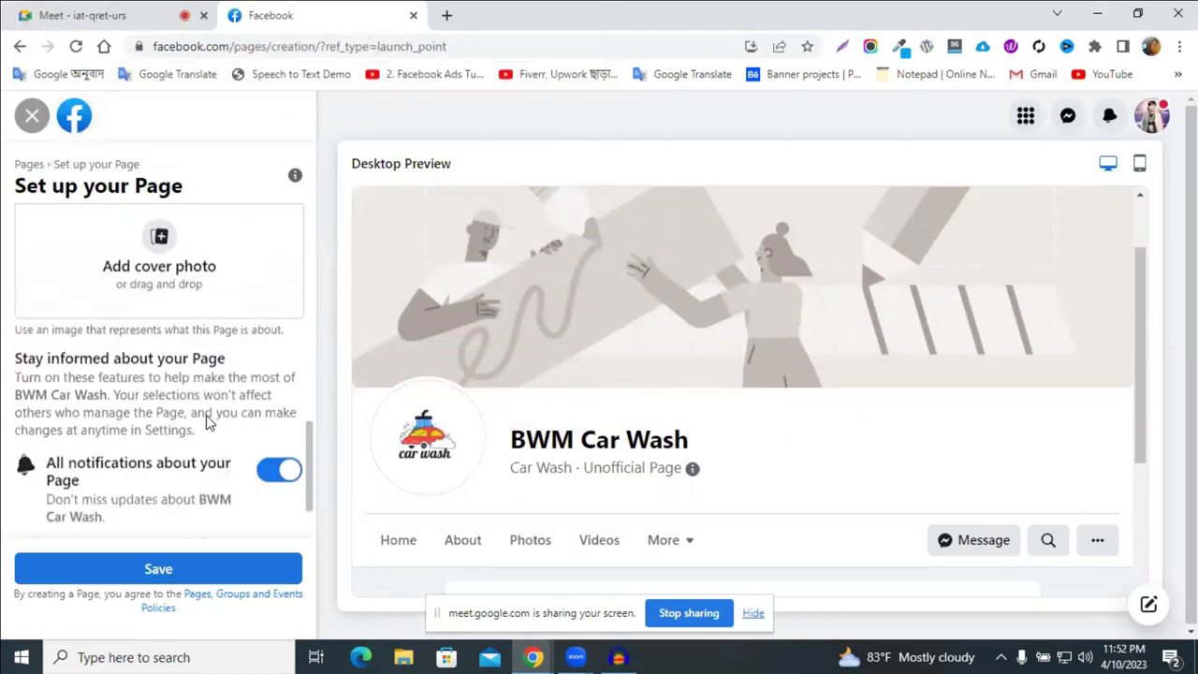
pyautogui.click(446, 15)
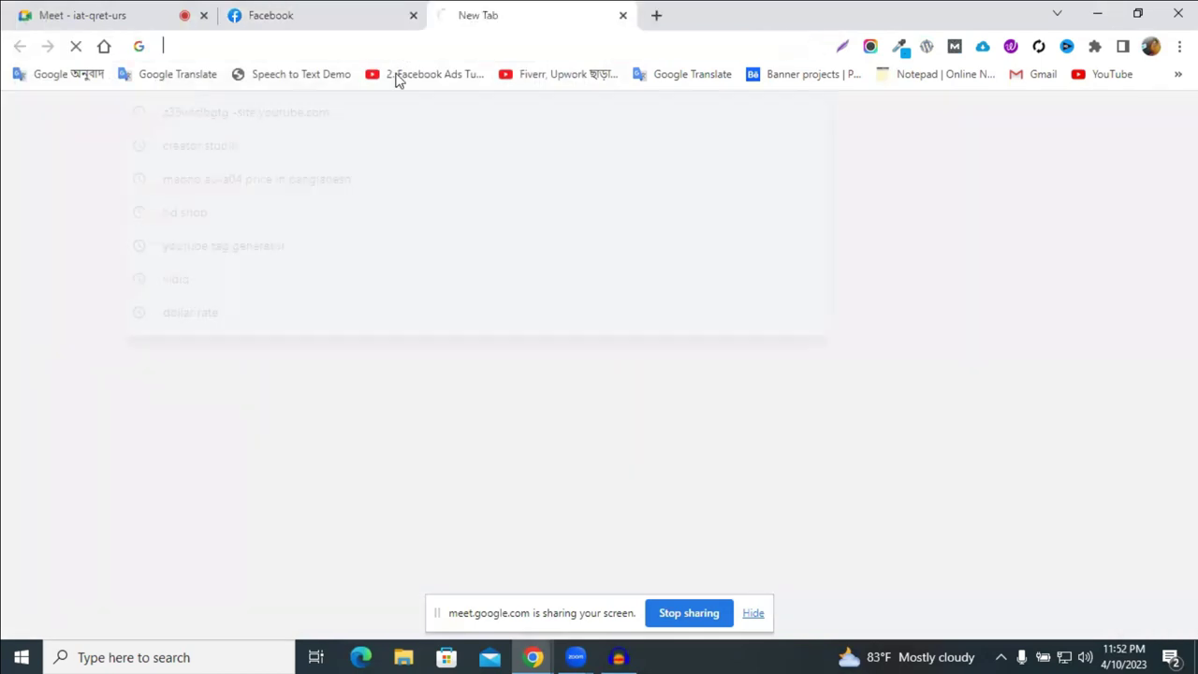
# Go to canva.com and return to the Canva home page
pyautogui.write('can')
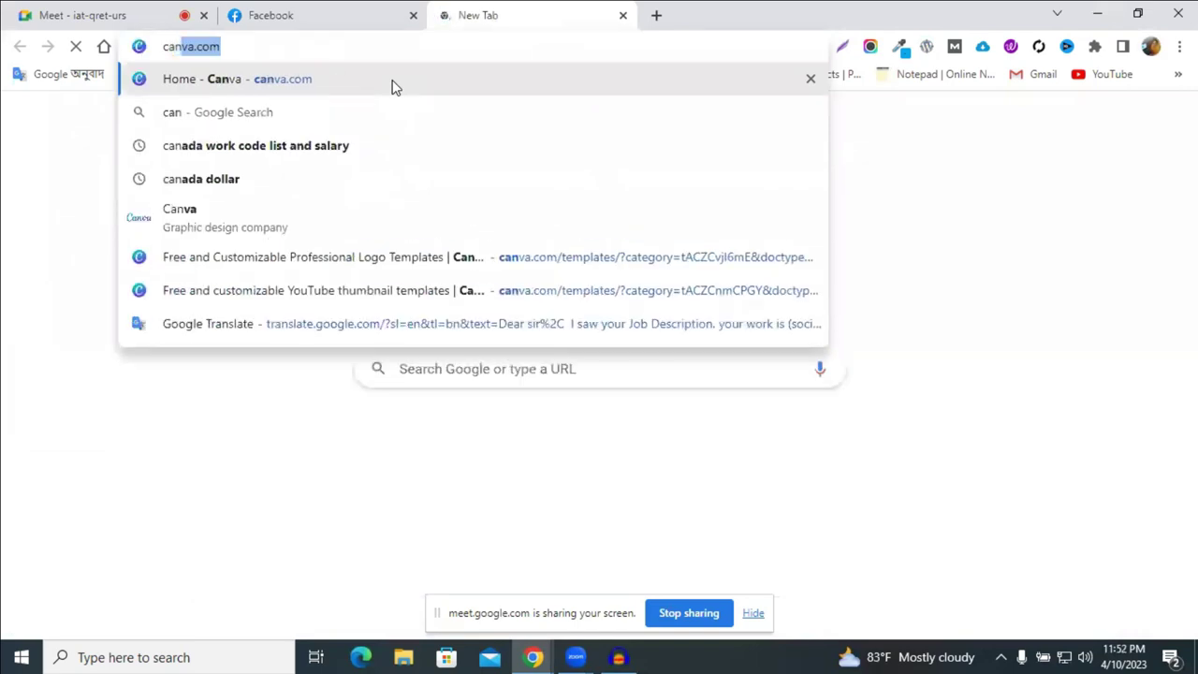
pyautogui.click(393, 86)
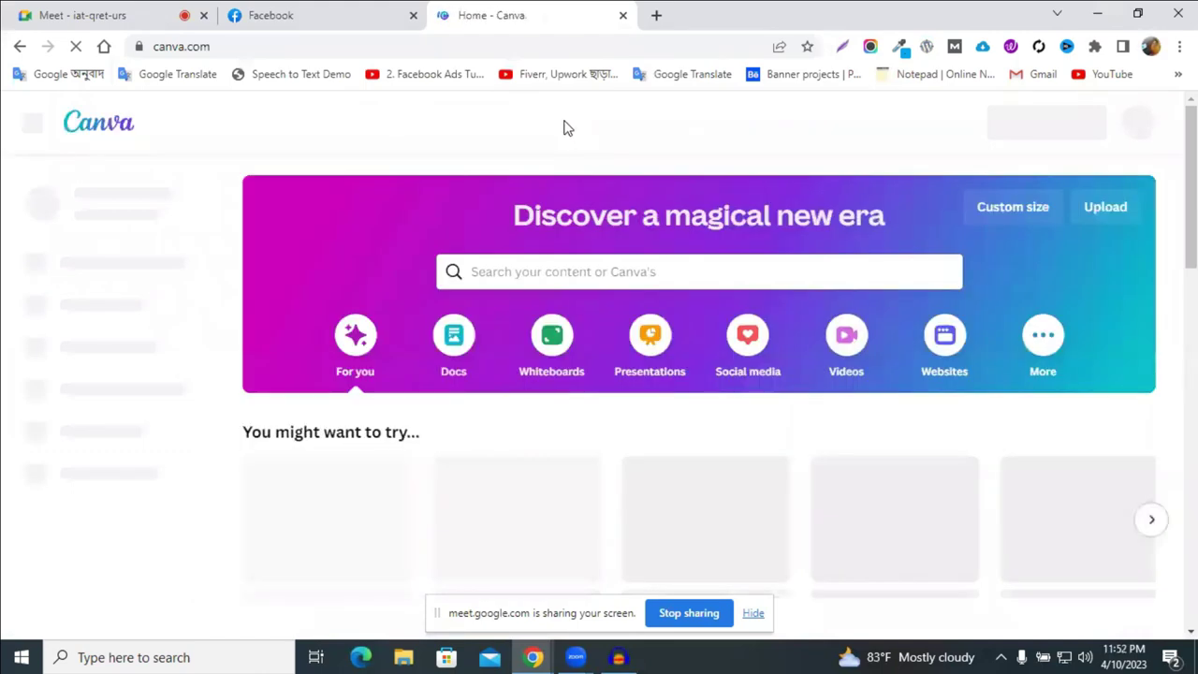
pyautogui.click(37, 10)
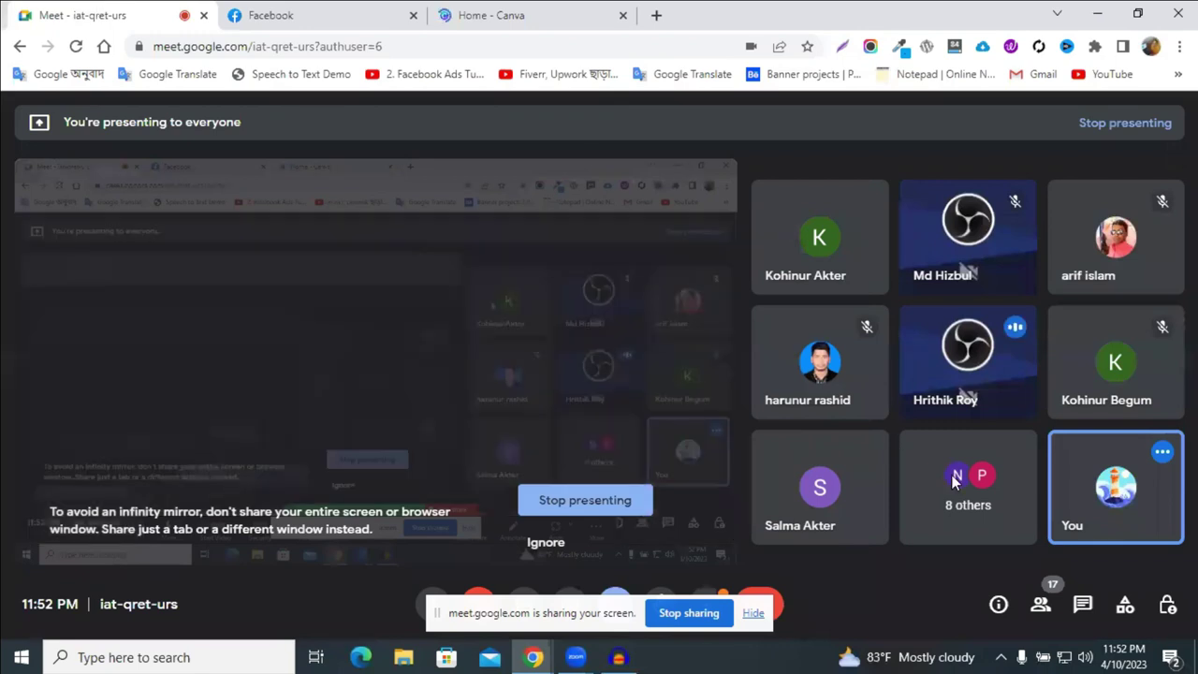
pyautogui.click(486, 15)
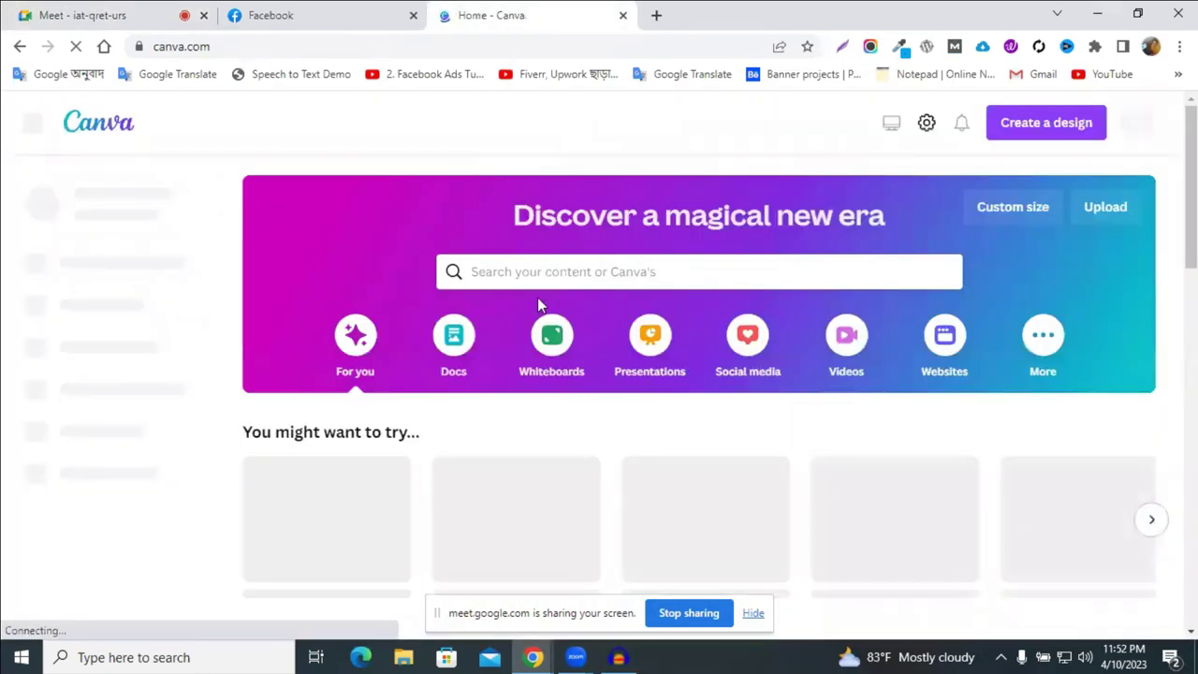
# Search Canva templates for 'facebook cover'
pyautogui.scroll(-3, 537, 300)
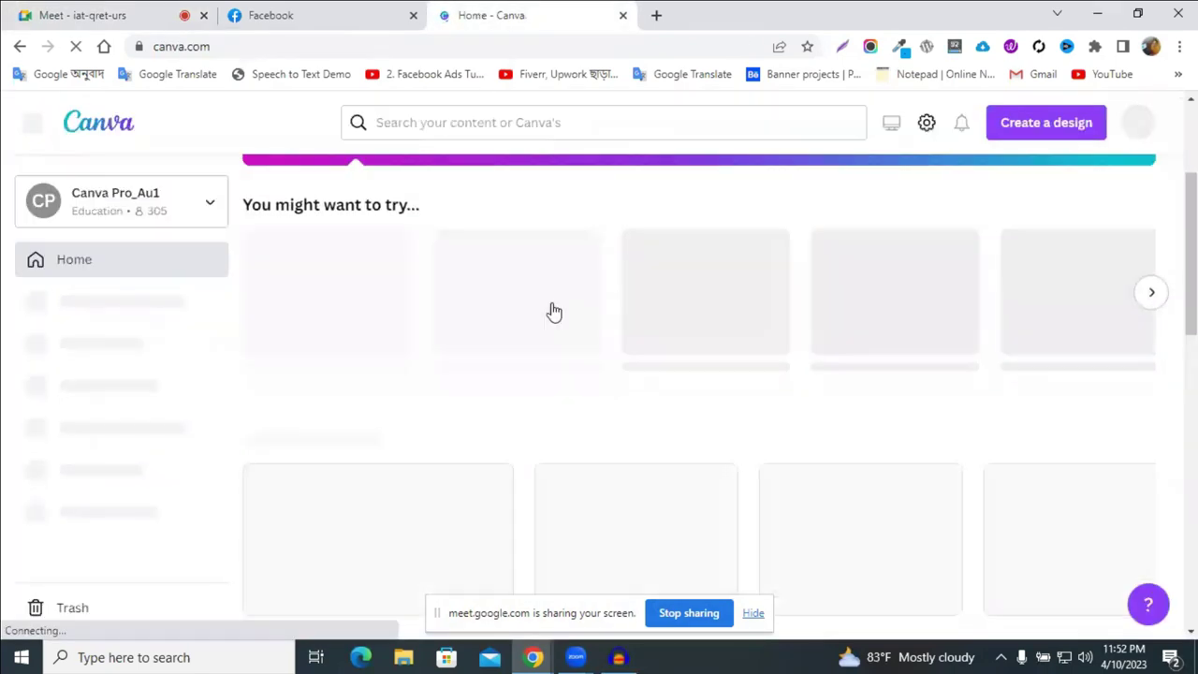
pyautogui.scroll(2, 538, 309)
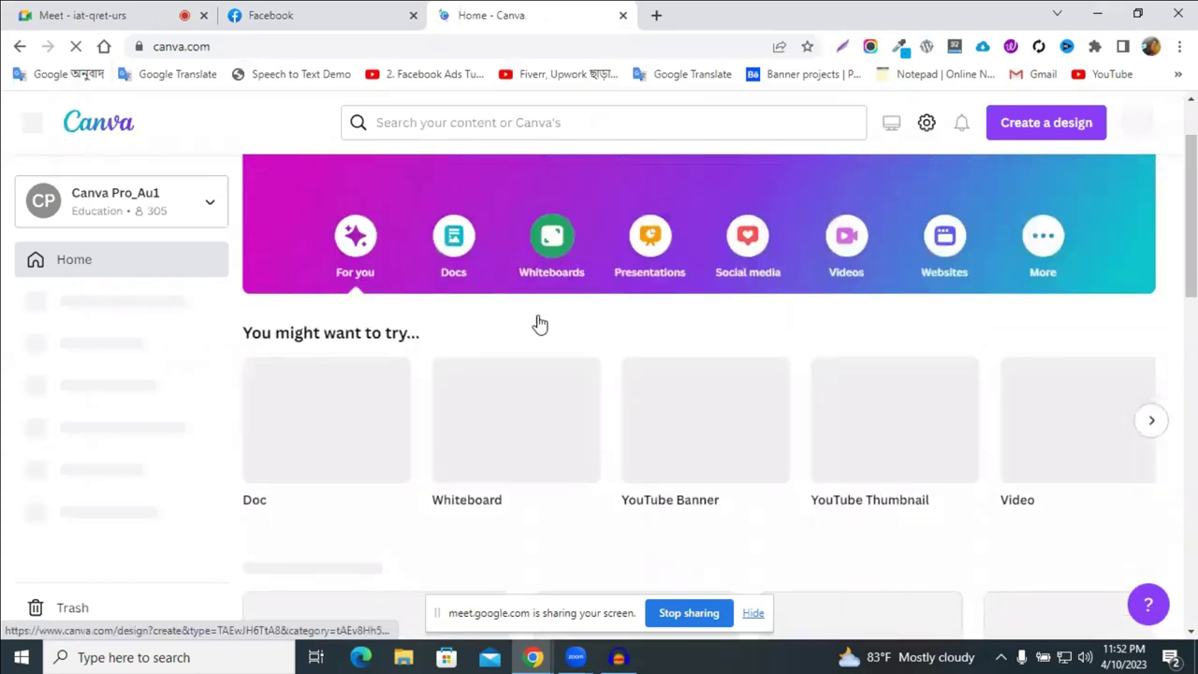
pyautogui.scroll(-2, 664, 328)
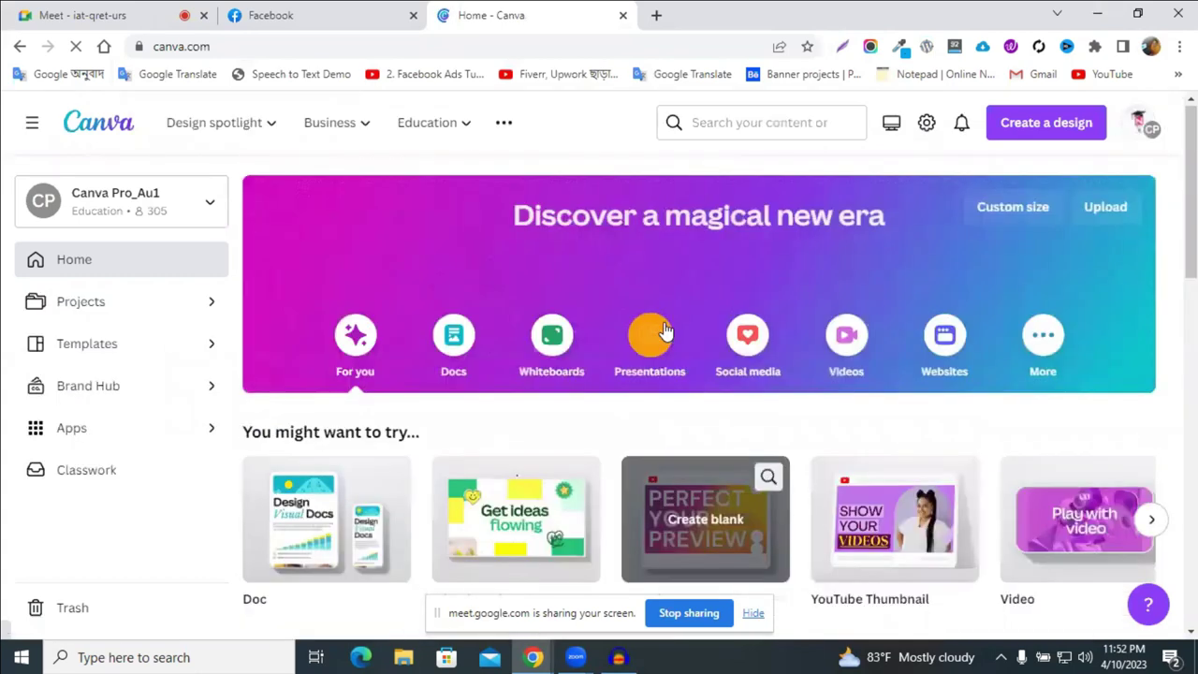
pyautogui.scroll(-5, 663, 329)
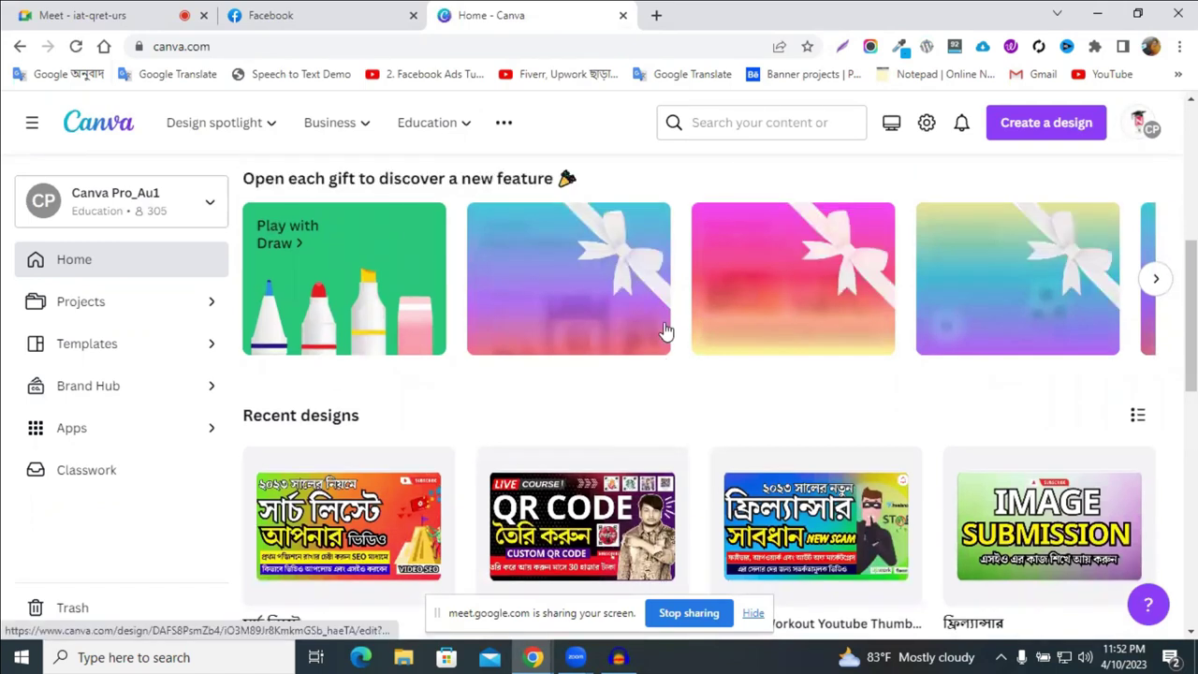
pyautogui.scroll(-3, 663, 329)
pyautogui.scroll(4, 663, 330)
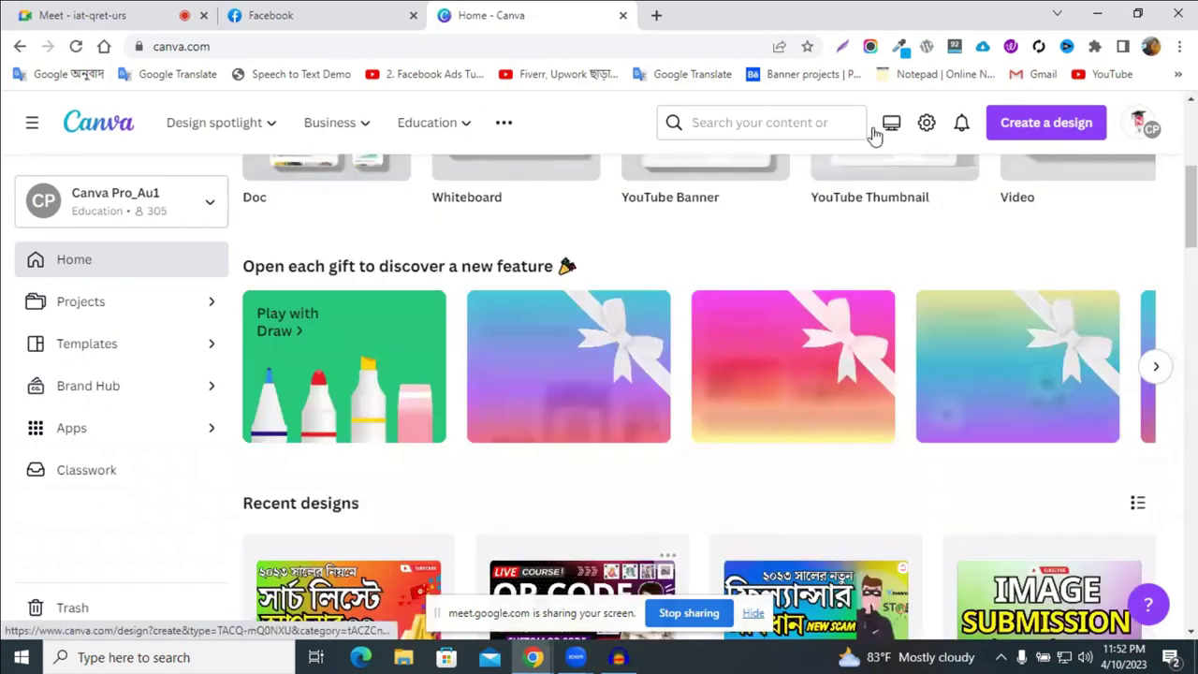
pyautogui.click(784, 131)
pyautogui.write('f')
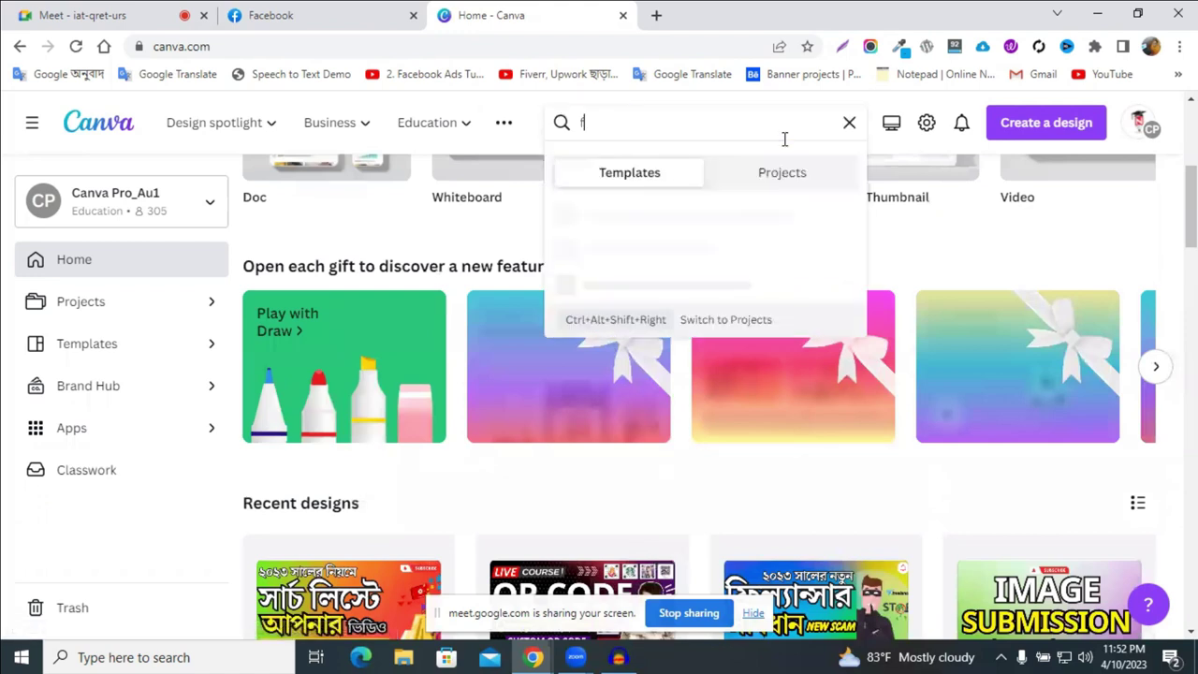
pyautogui.write('acebook')
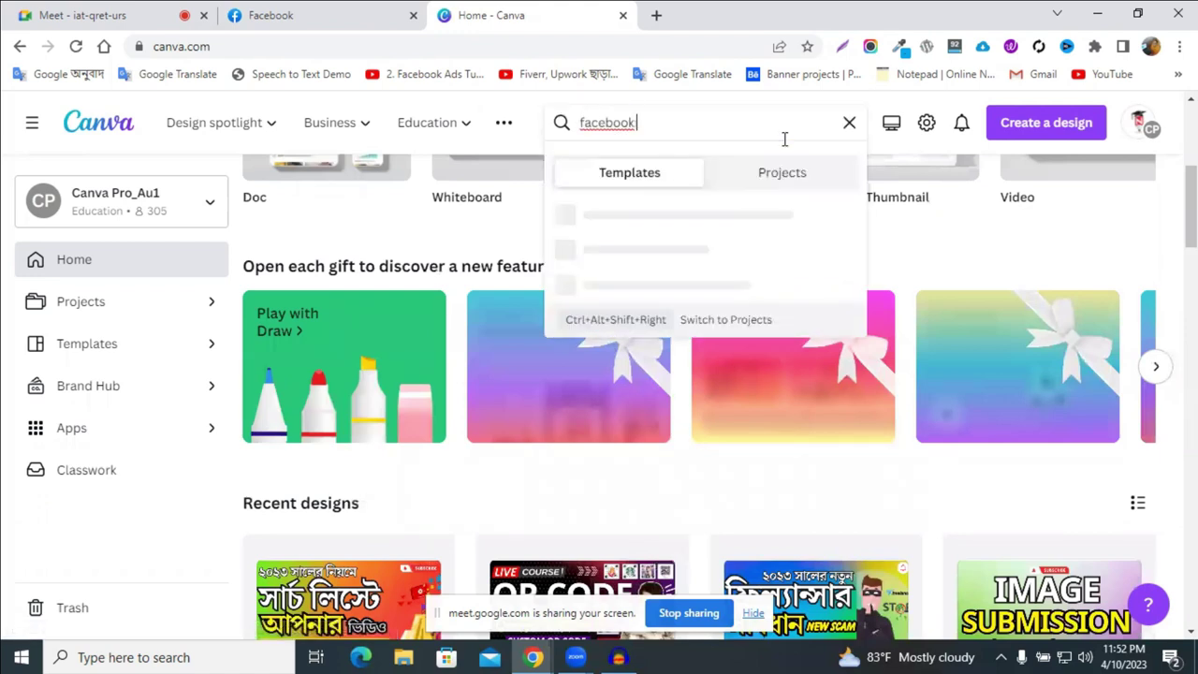
pyautogui.write(' cover')
pyautogui.press('Return')
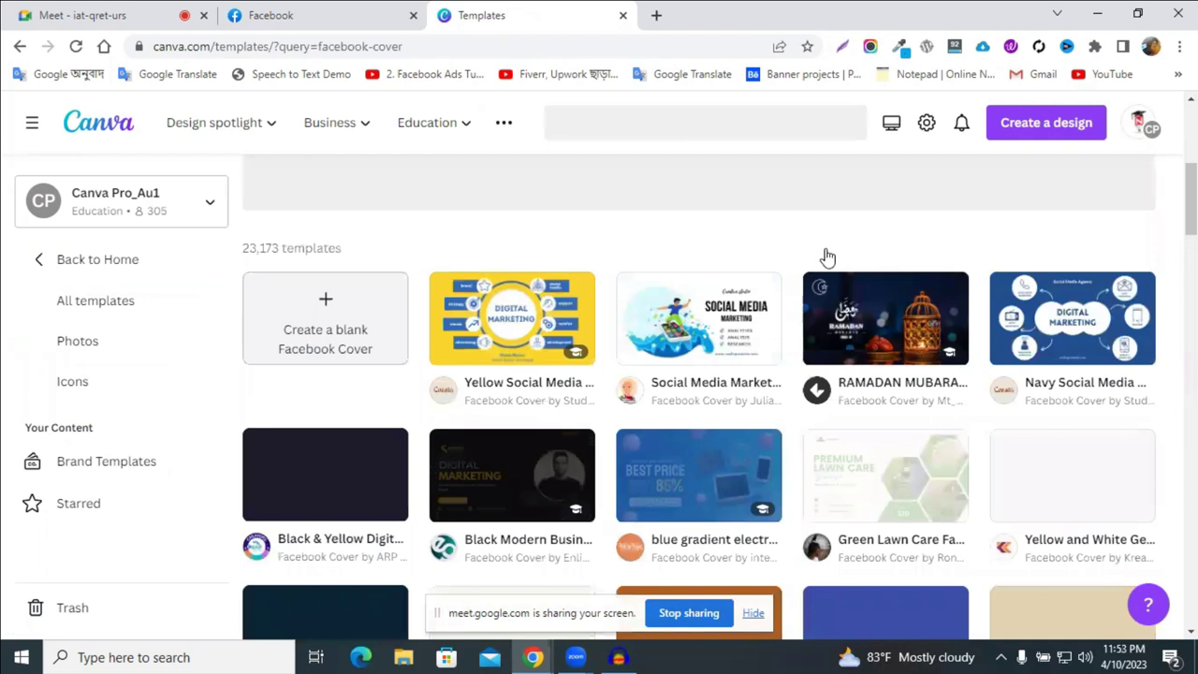
# Create a blank Facebook Cover design and browse the remaining cover templates
pyautogui.scroll(-2, 805, 262)
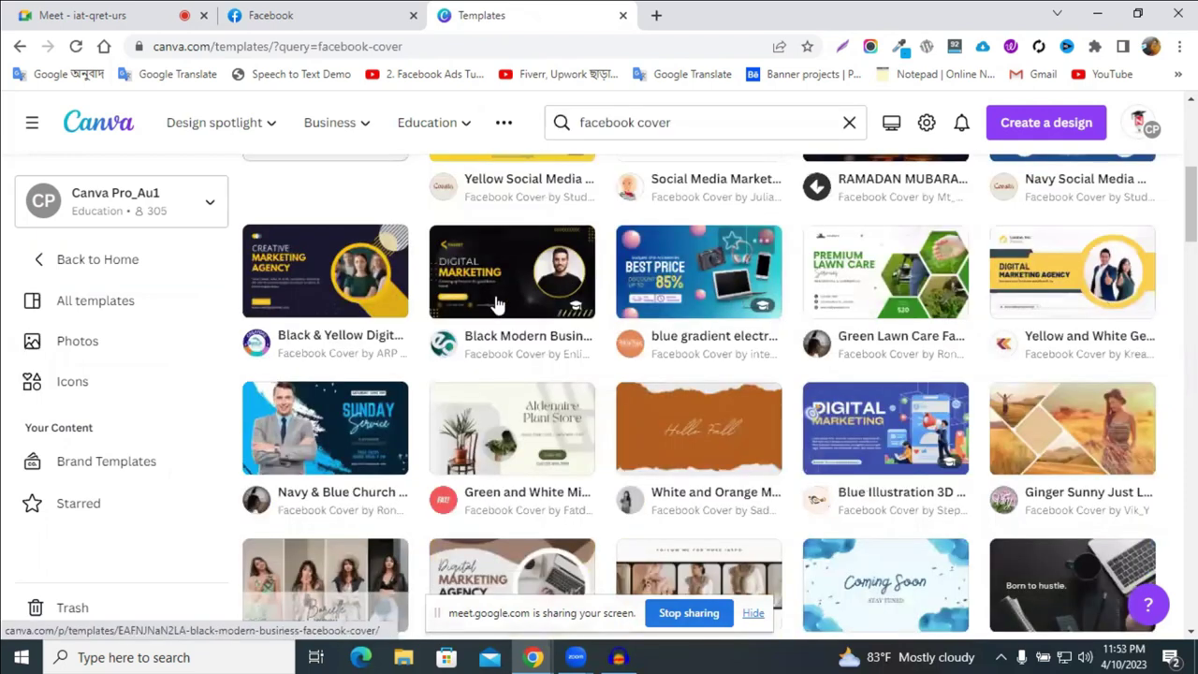
pyautogui.scroll(2, 294, 298)
pyautogui.click(304, 301)
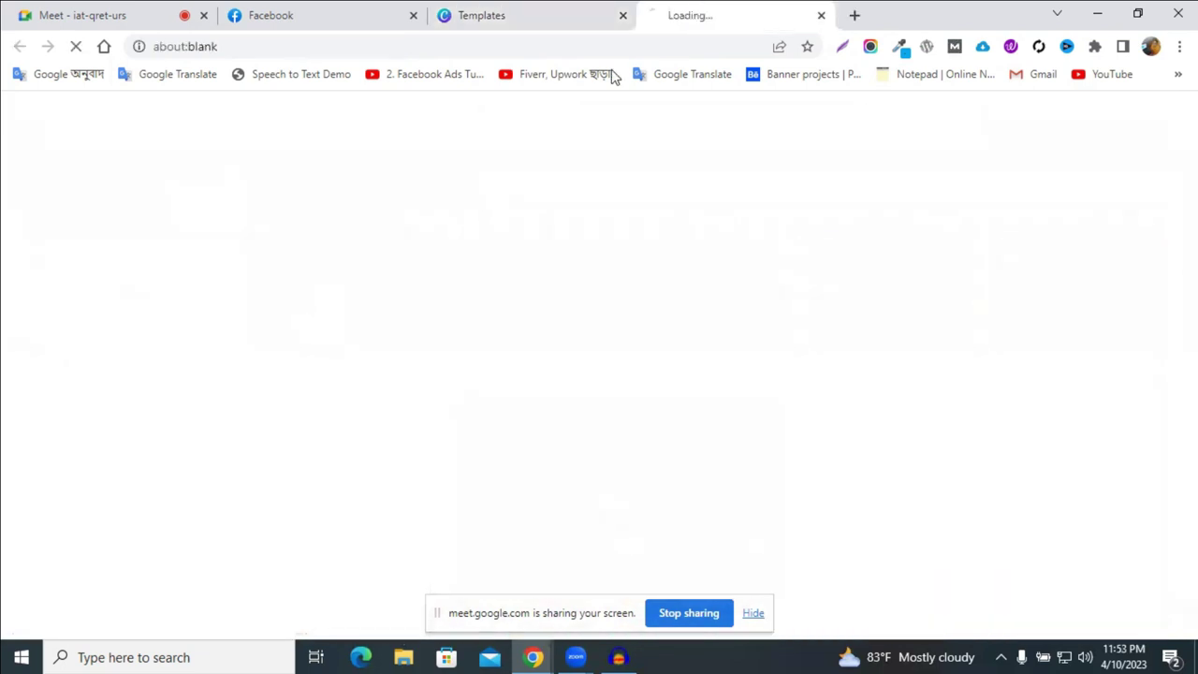
pyautogui.hotkey('ctrl', 'shift', 'Tab')
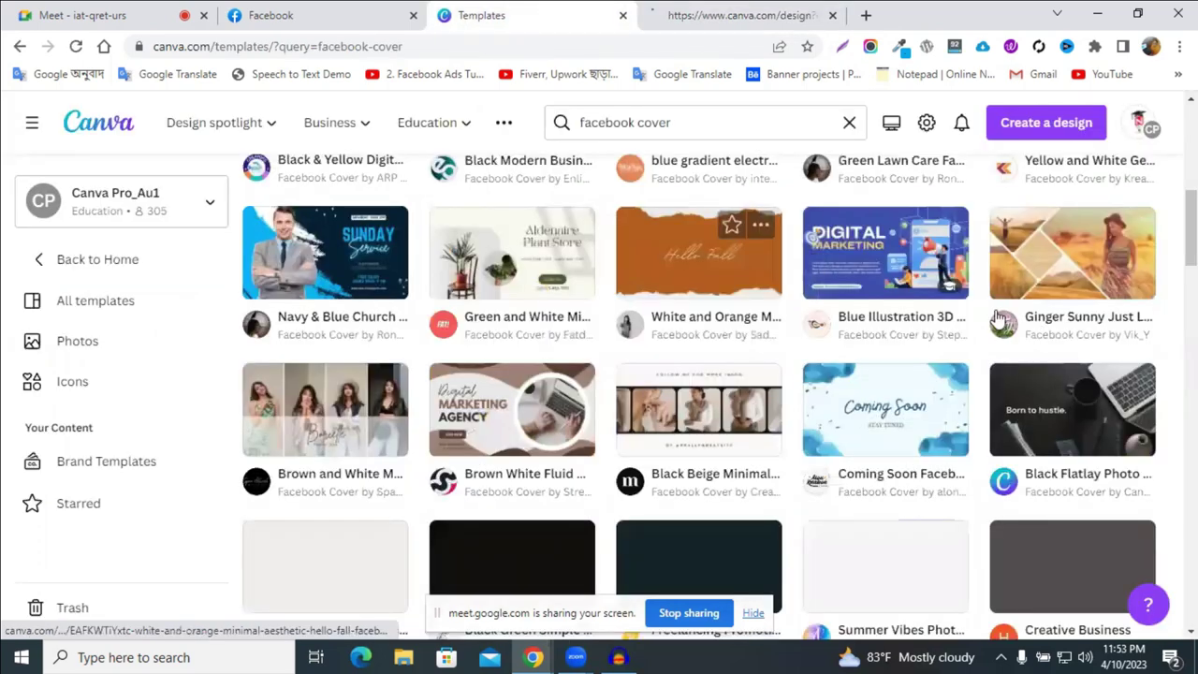
pyautogui.scroll(-3, 940, 323)
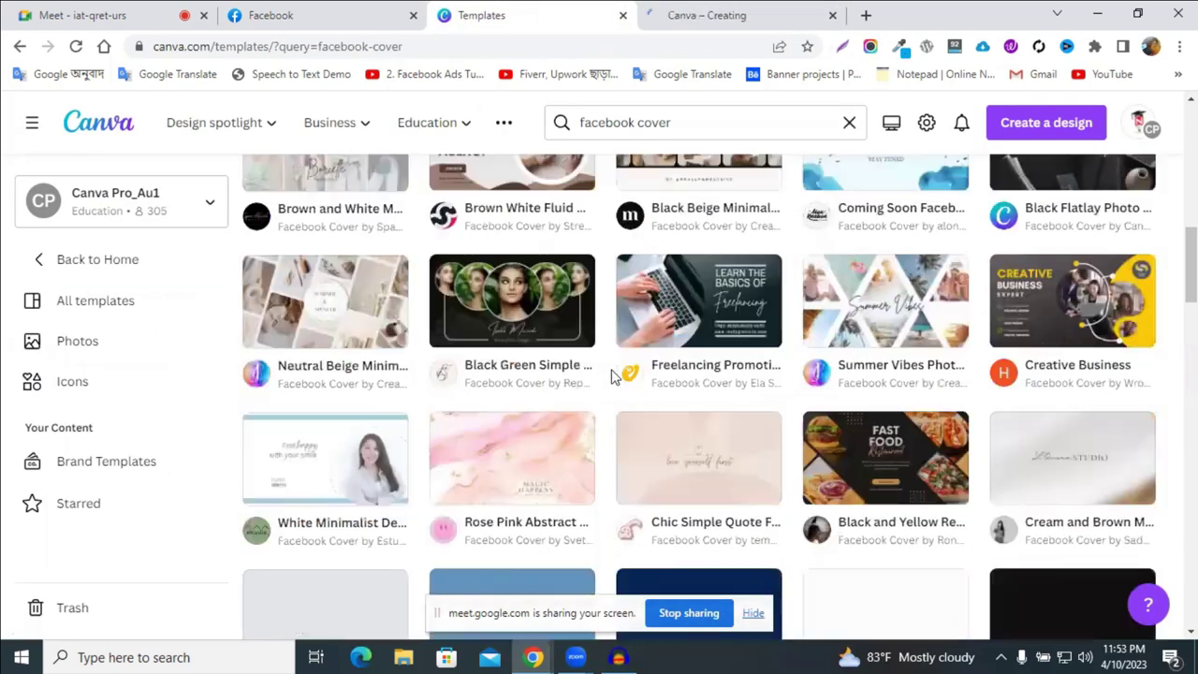
pyautogui.scroll(-3, 582, 386)
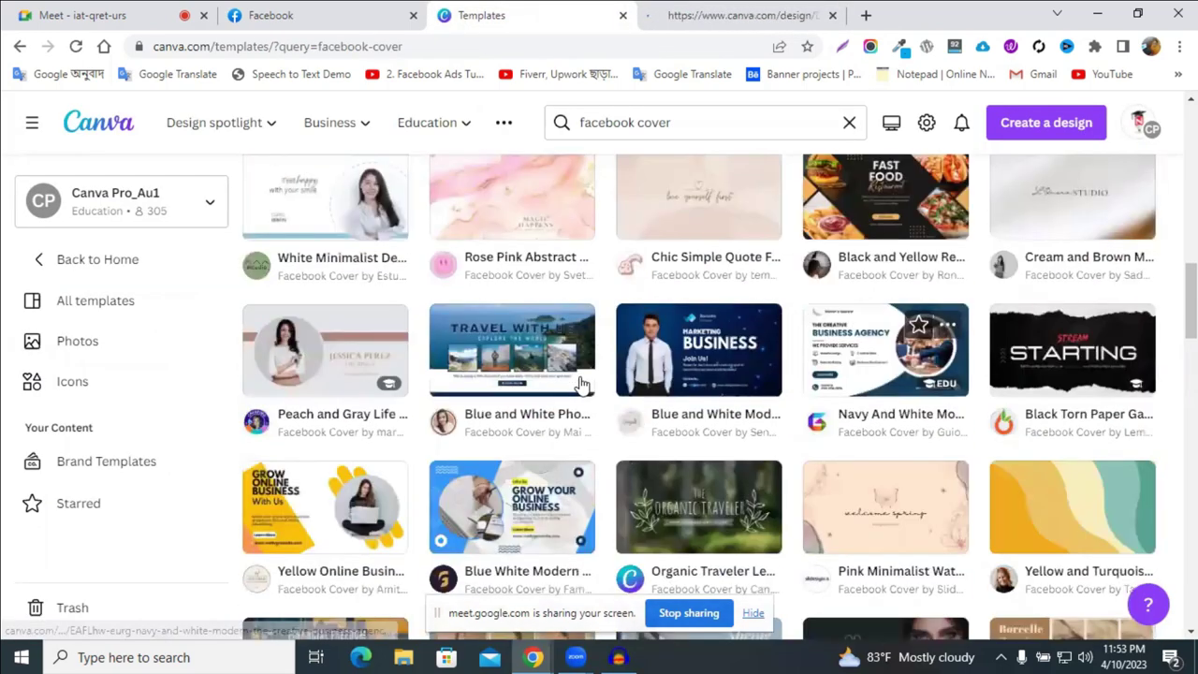
pyautogui.scroll(-2, 608, 372)
pyautogui.scroll(-3, 613, 369)
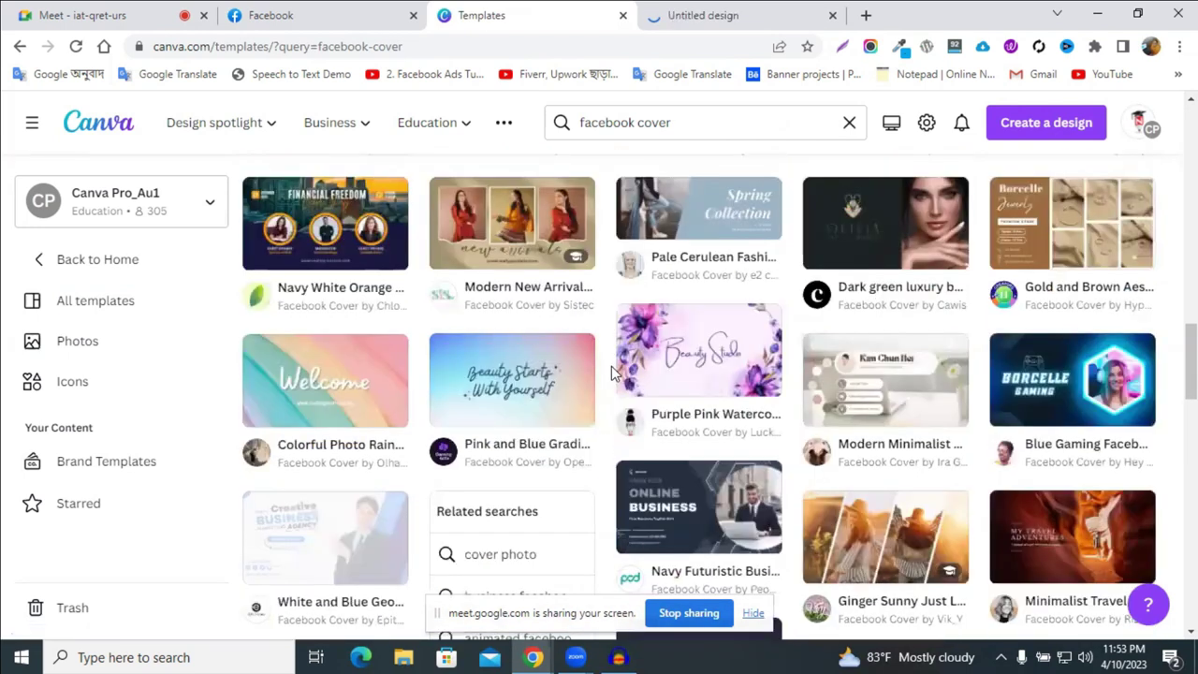
pyautogui.scroll(-1, 613, 372)
pyautogui.click(739, 11)
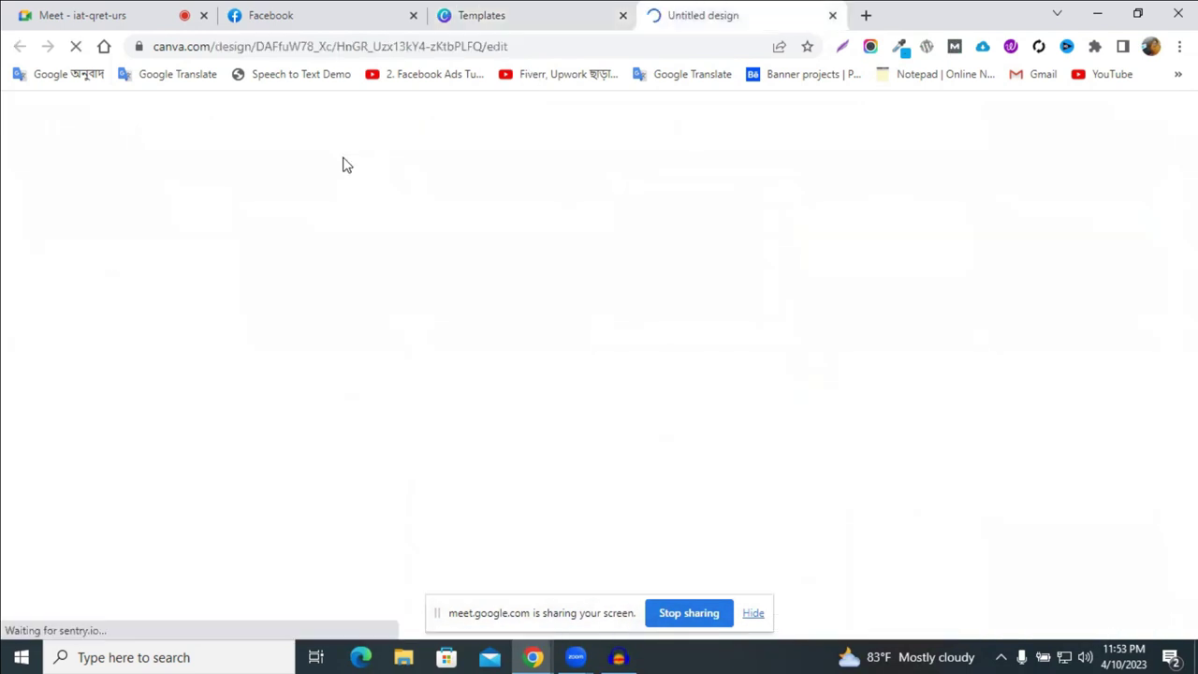
pyautogui.hotkey('ctrl', 'shift', 'Tab')
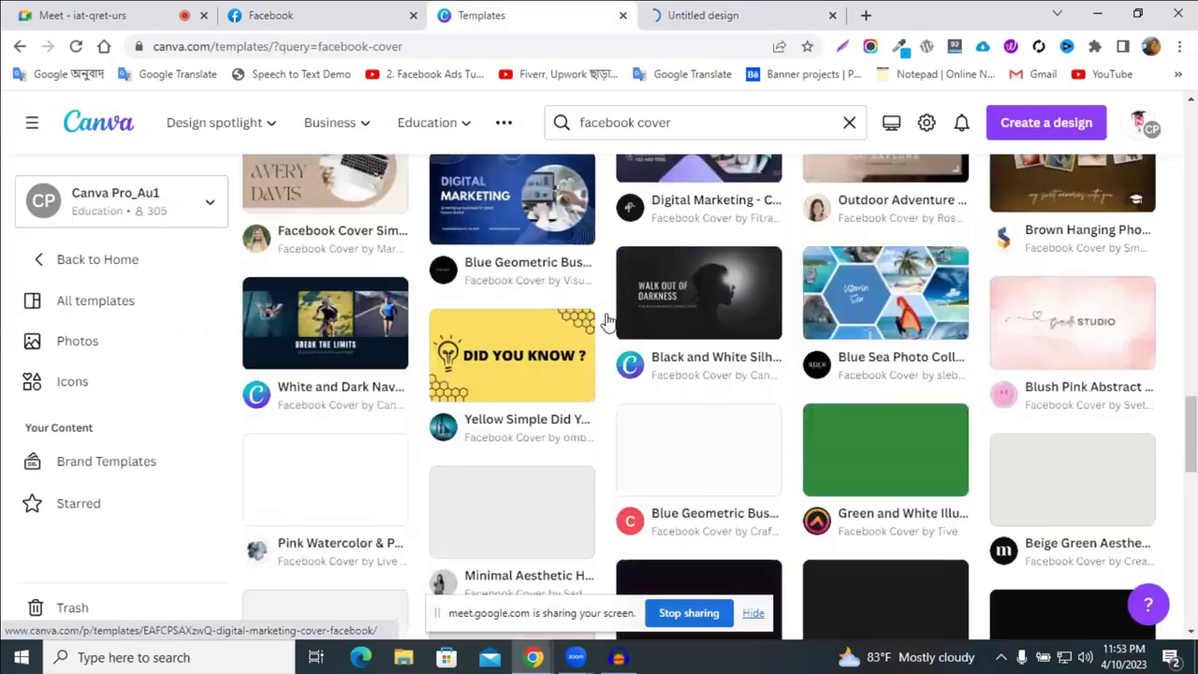
pyautogui.scroll(-3, 765, 351)
pyautogui.scroll(-3, 765, 353)
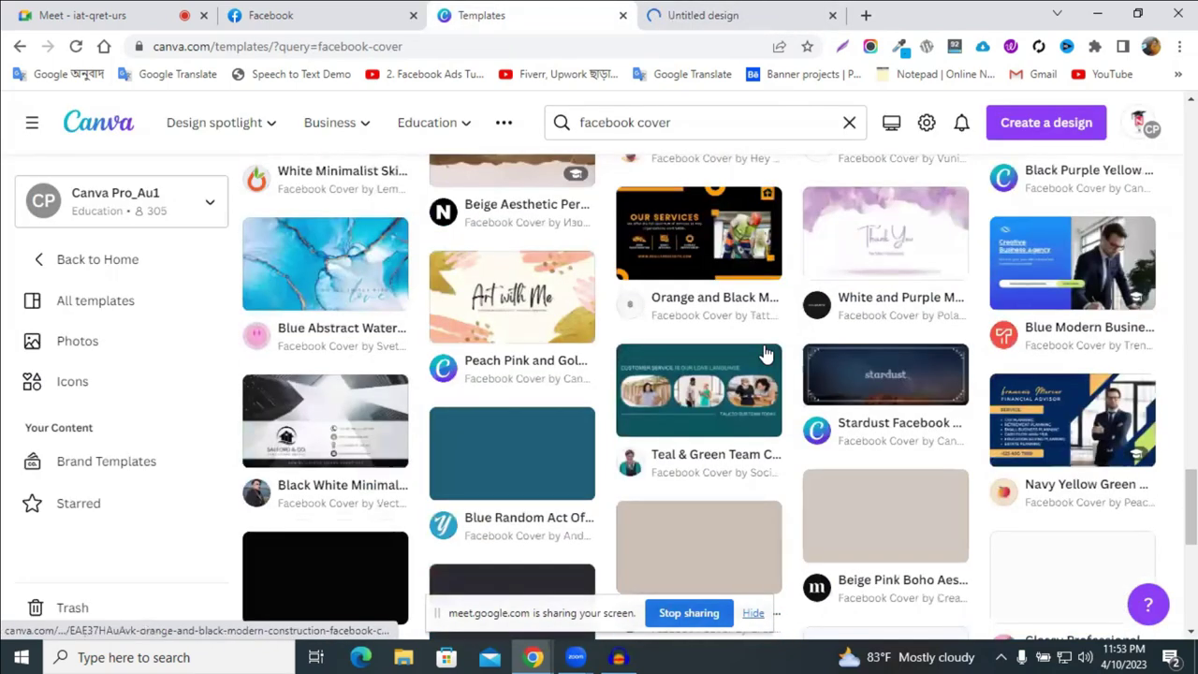
pyautogui.scroll(-1, 765, 354)
pyautogui.scroll(-4, 765, 354)
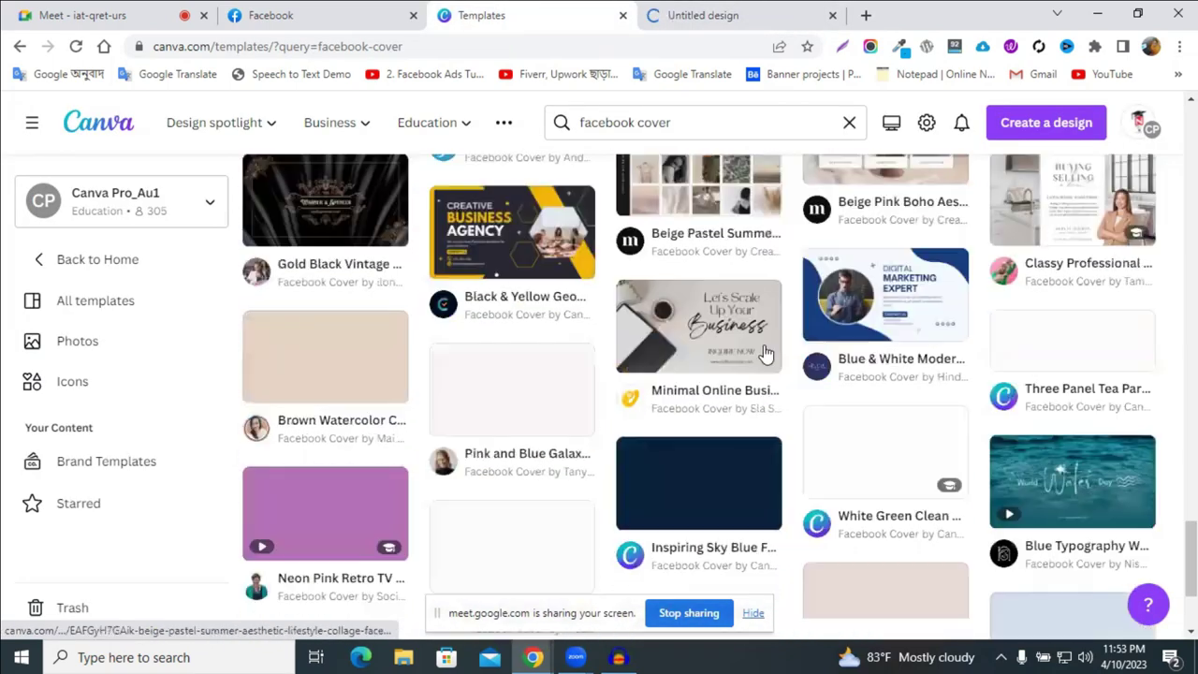
pyautogui.scroll(-2, 766, 353)
pyautogui.scroll(-4, 765, 353)
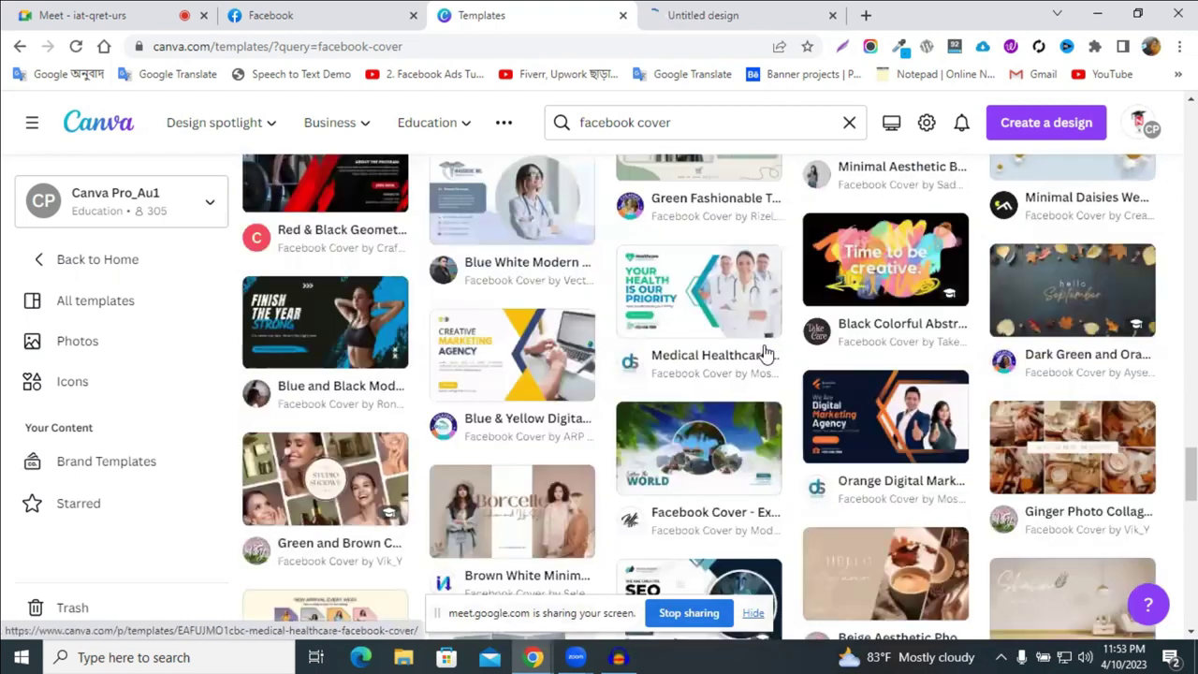
pyautogui.scroll(-4, 765, 353)
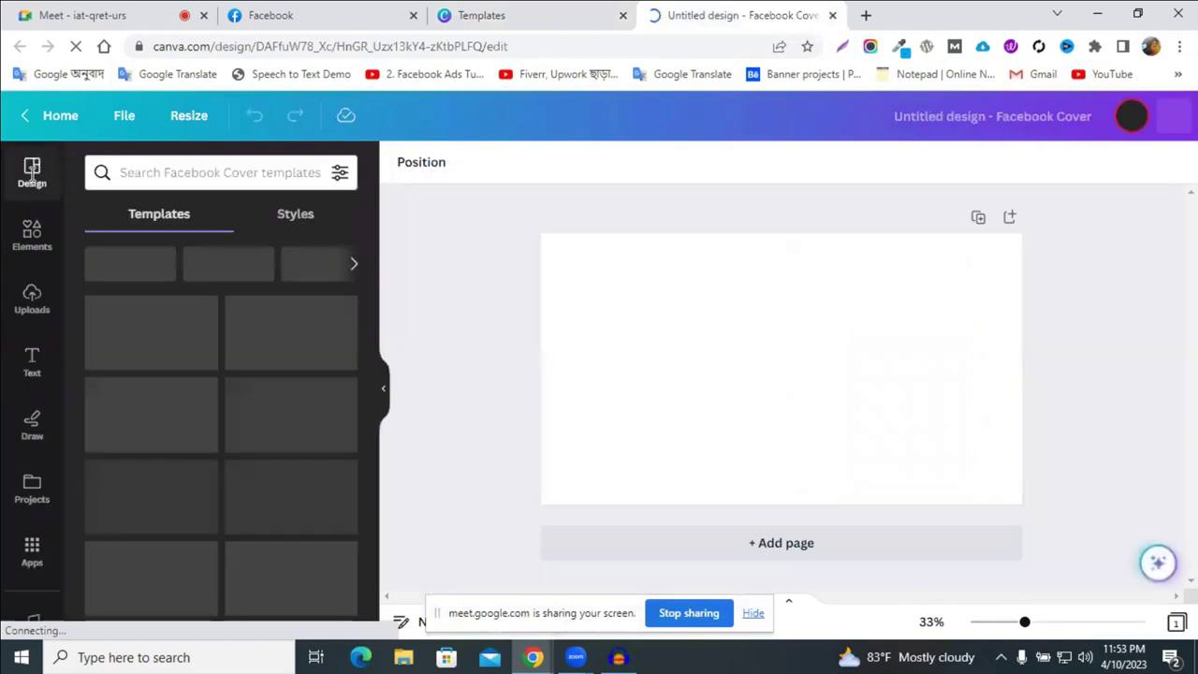
# Search the Design panel for 'car wash' and apply the red Car Rental template
pyautogui.click(156, 170)
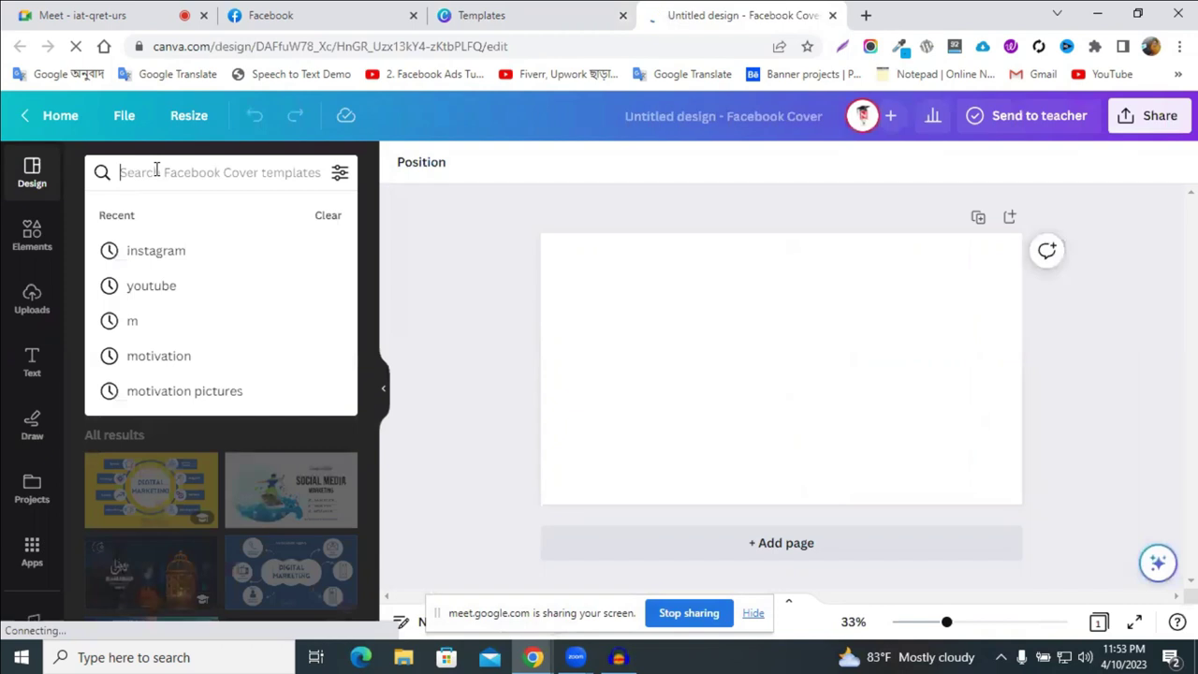
pyautogui.write('car')
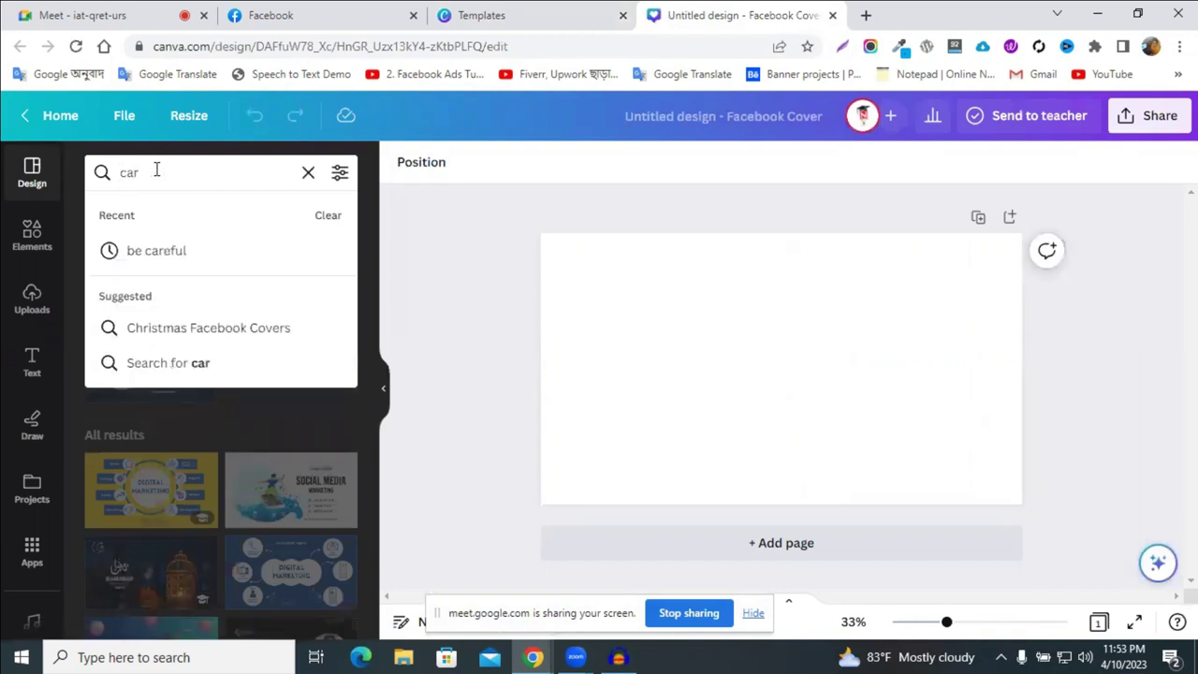
pyautogui.write(' was')
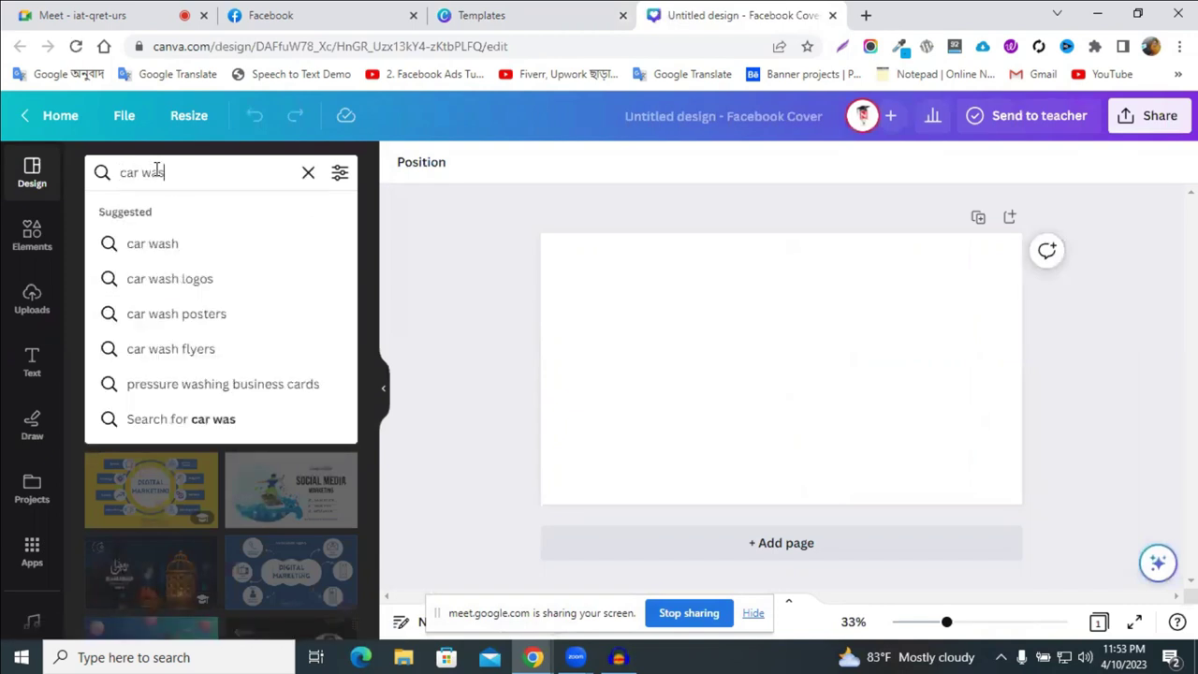
pyautogui.write('h')
pyautogui.press('Return')
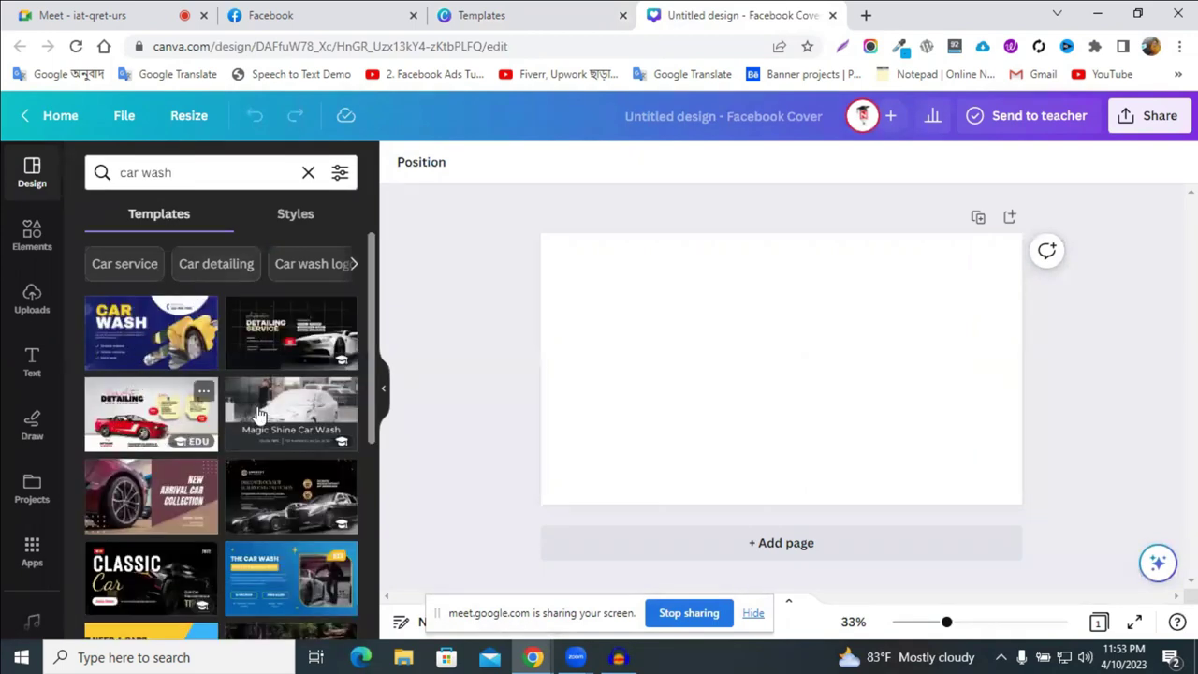
pyautogui.scroll(-1, 205, 416)
pyautogui.scroll(-1, 248, 401)
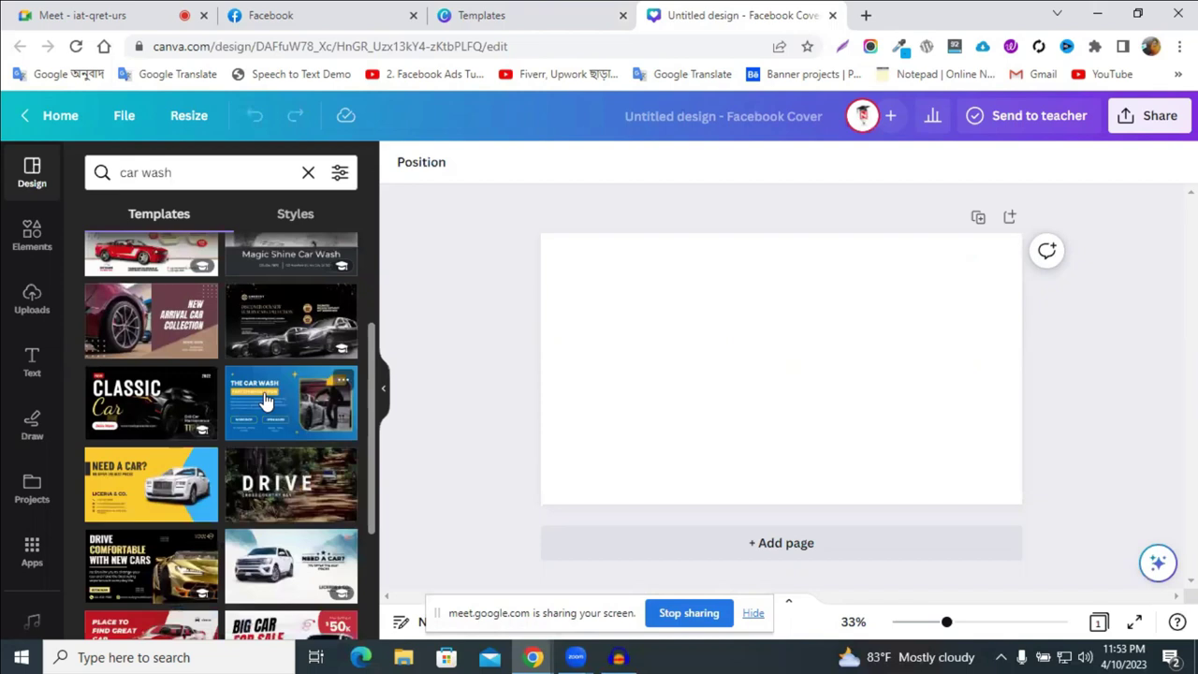
pyautogui.scroll(-2, 266, 401)
pyautogui.scroll(-2, 266, 401)
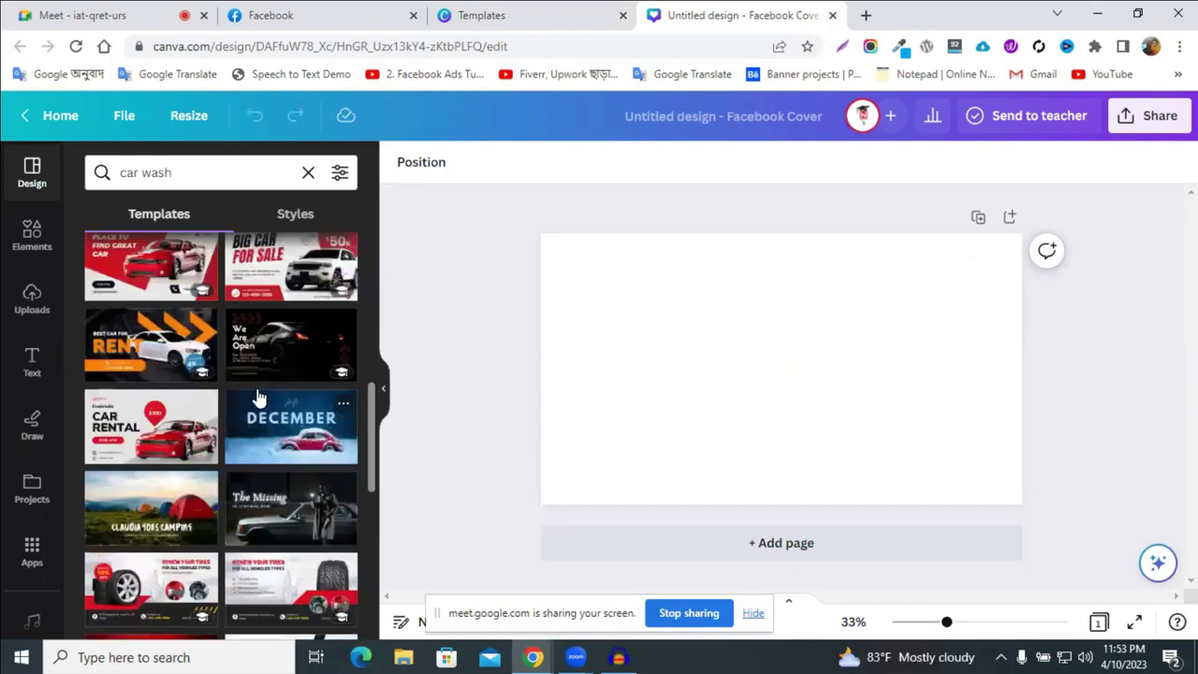
pyautogui.click(120, 427)
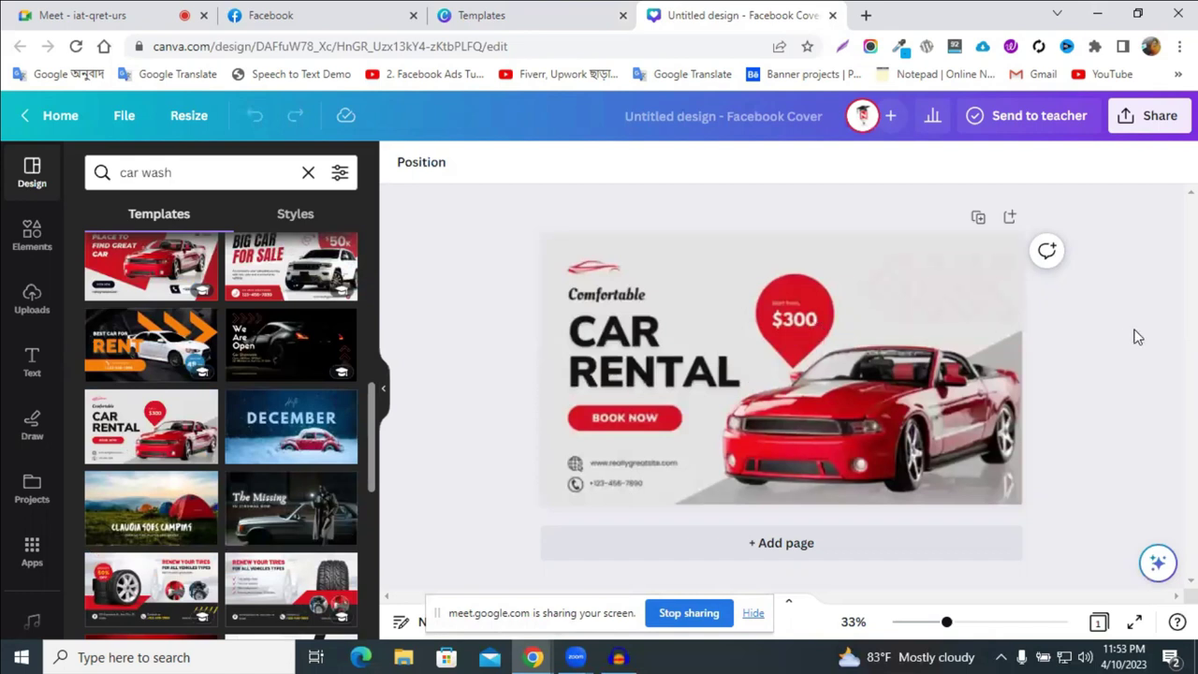
# Change the cover's price from $300 to $100
pyautogui.moveTo(1114, 340); pyautogui.dragTo(668, 339)
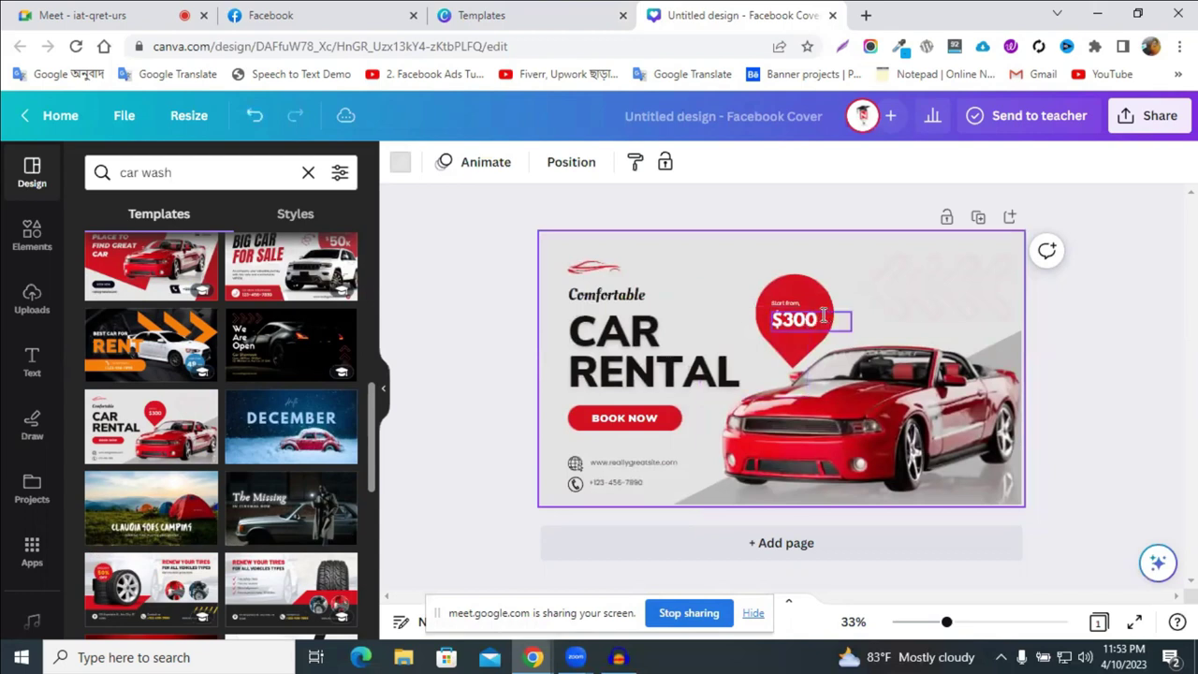
pyautogui.doubleClick(784, 313)
pyautogui.click(786, 316)
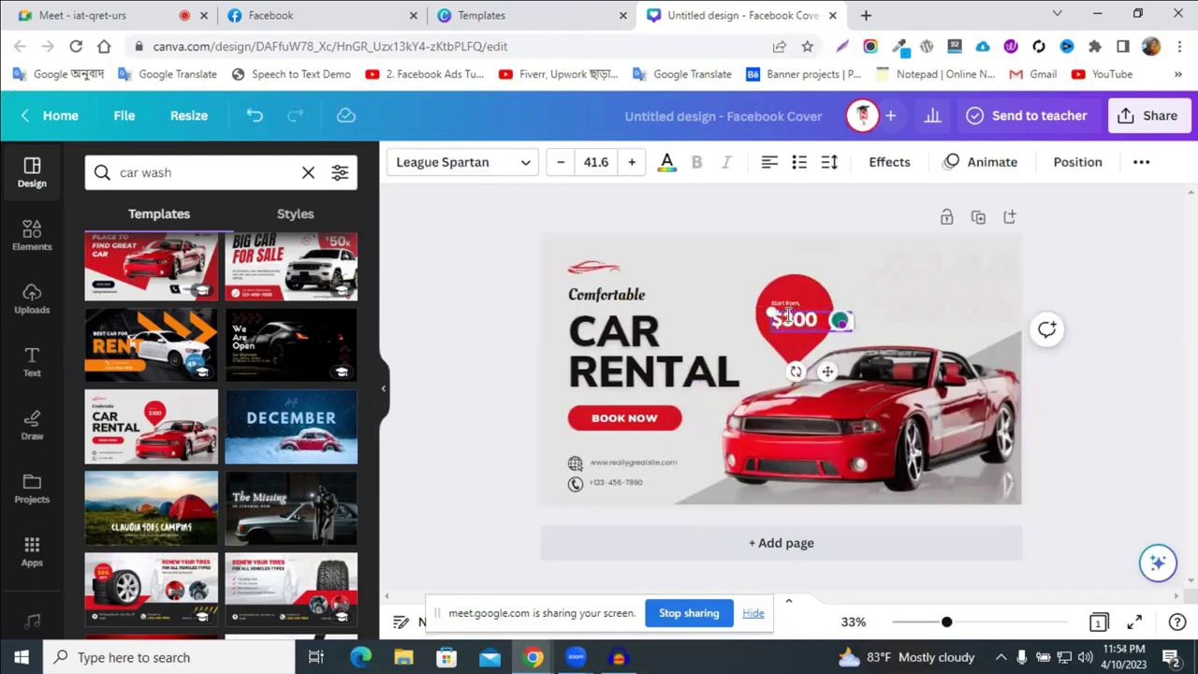
pyautogui.write('1')
# Replace the 'Comfortable' tagline with Bwm
pyautogui.click(613, 293)
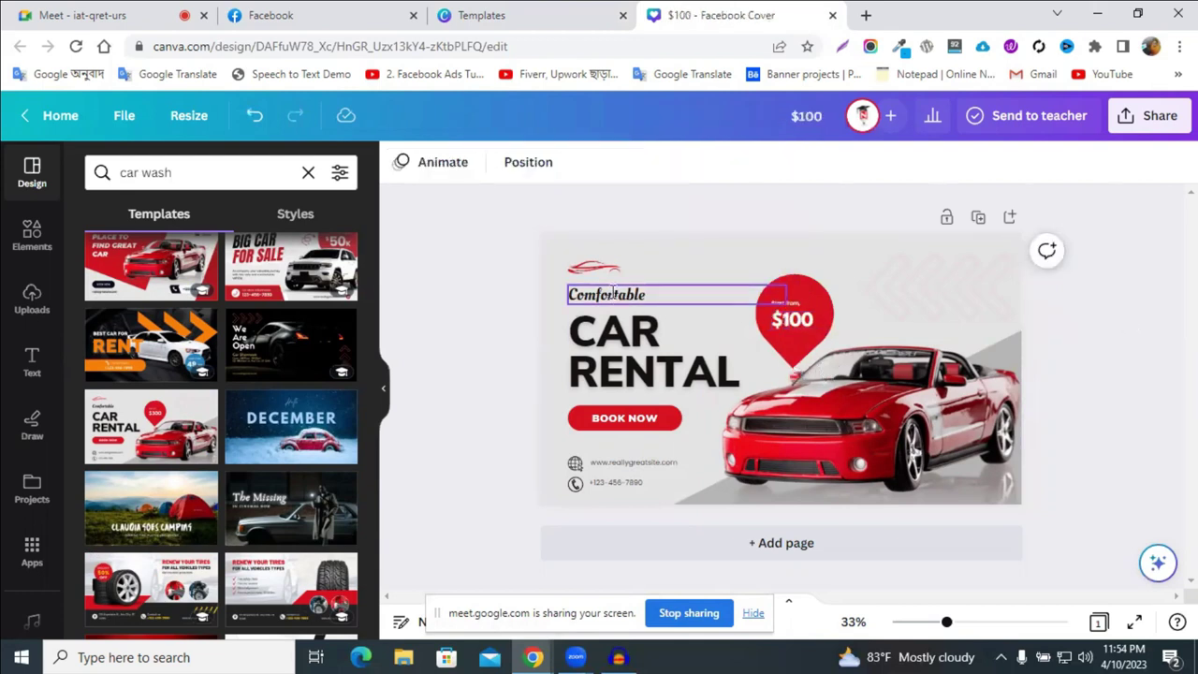
pyautogui.doubleClick(613, 293)
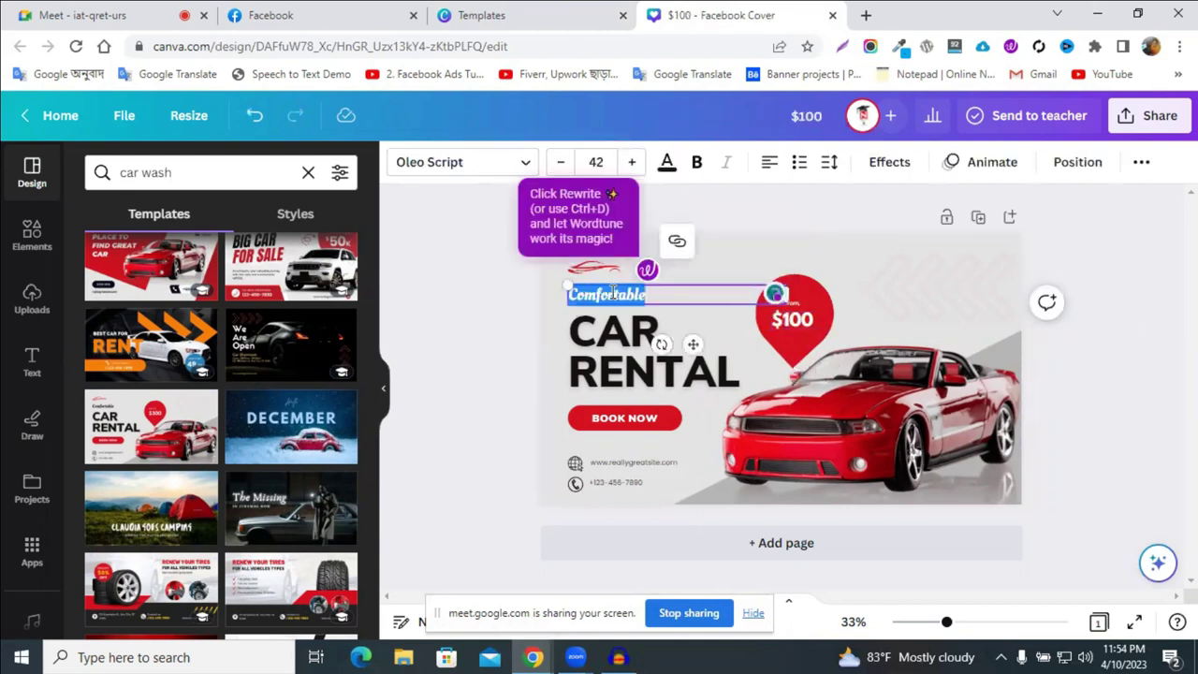
pyautogui.write('w')
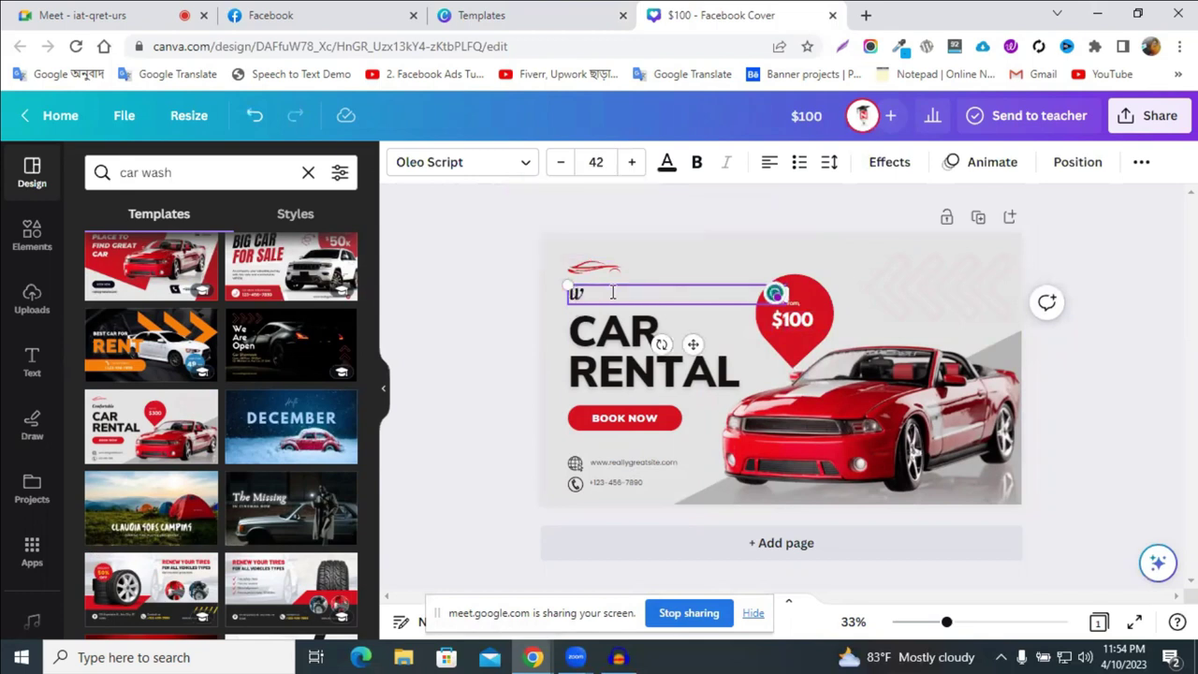
pyautogui.write('B')
pyautogui.press('BackSpace')
pyautogui.press('BackSpace')
pyautogui.write('Bmw')
pyautogui.press('BackSpace')
pyautogui.press('BackSpace')
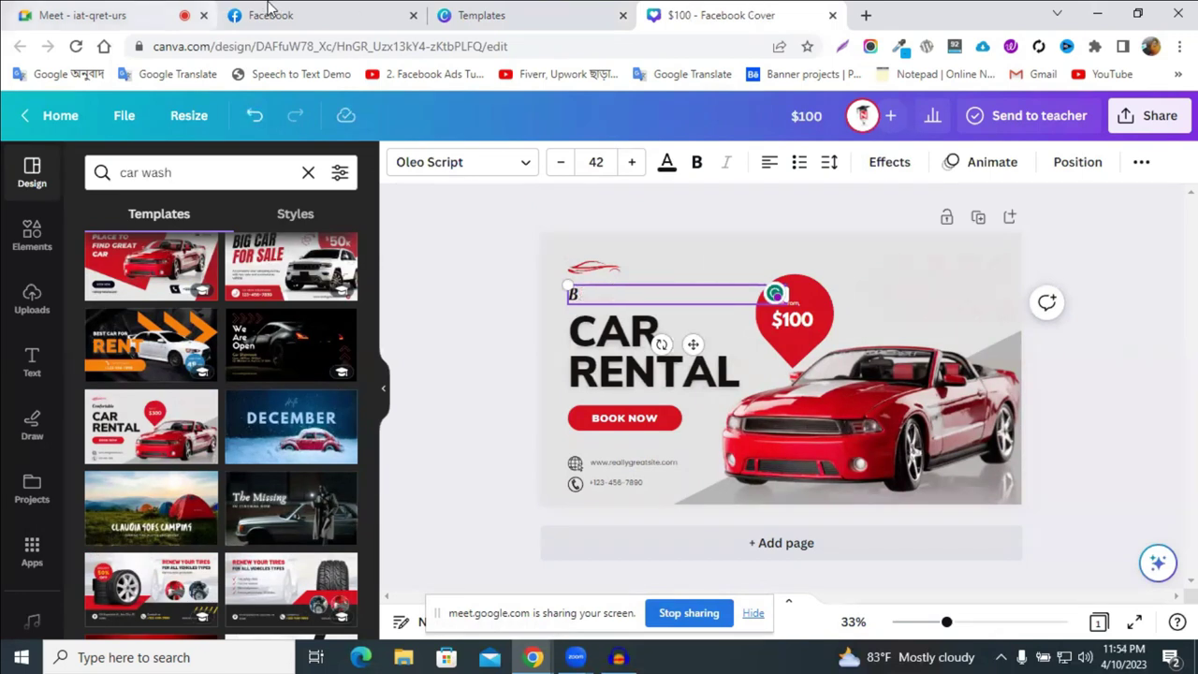
pyautogui.hotkey('ctrl', '2')
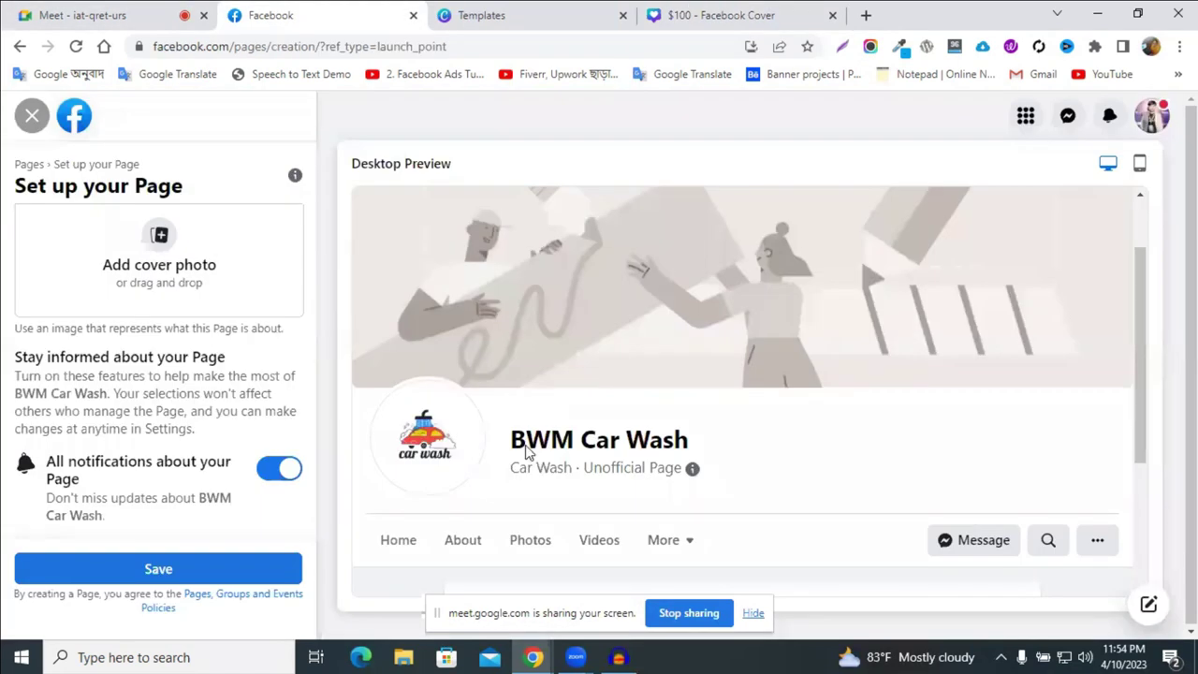
pyautogui.hotkey('ctrl', '4')
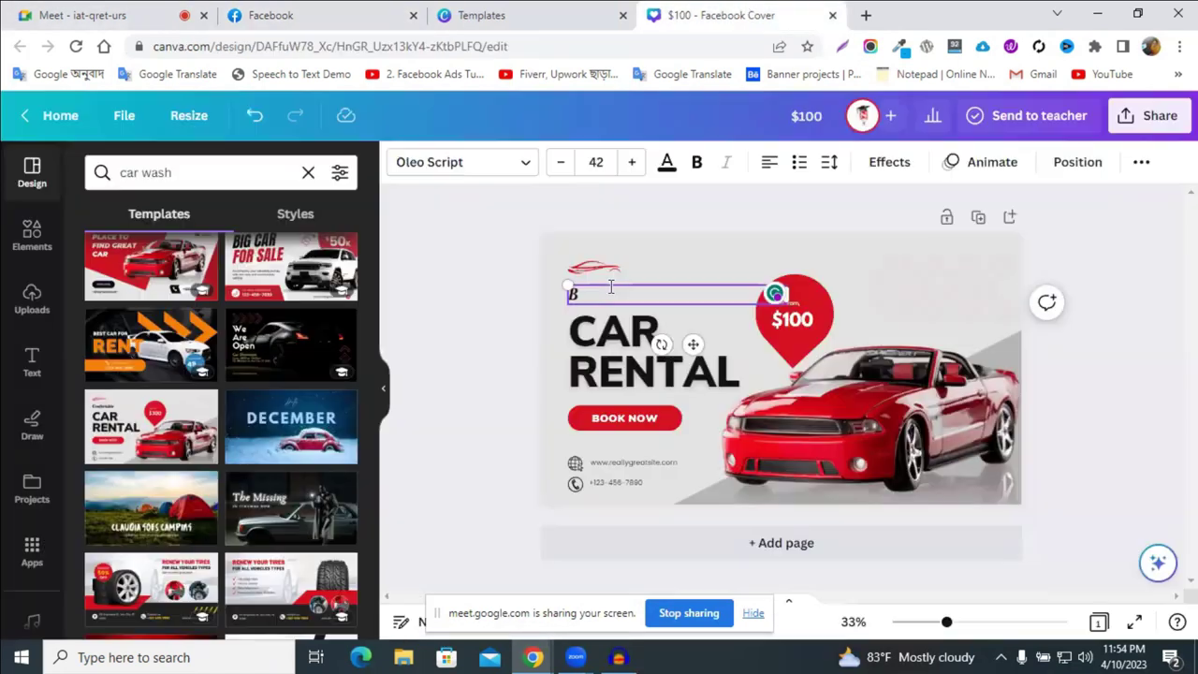
pyautogui.write('WM')
# Change the headline's RENTAL to WASH so it reads CAR WASH
pyautogui.click(610, 339)
pyautogui.doubleClick(609, 335)
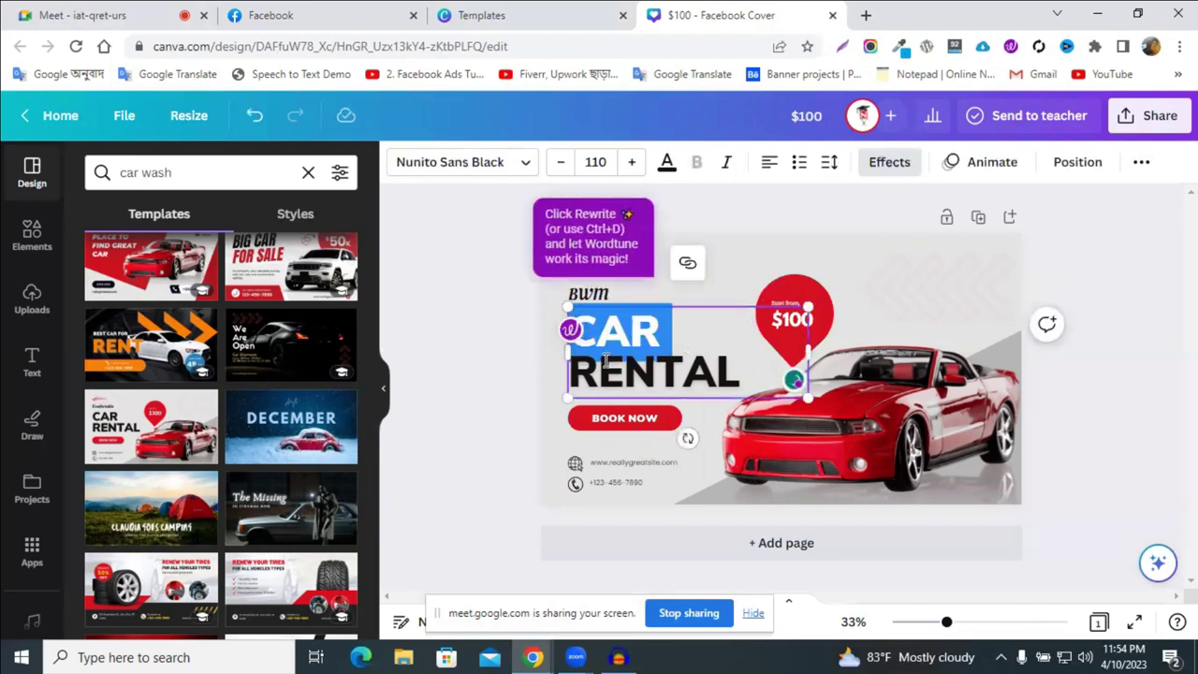
pyautogui.doubleClick(606, 360)
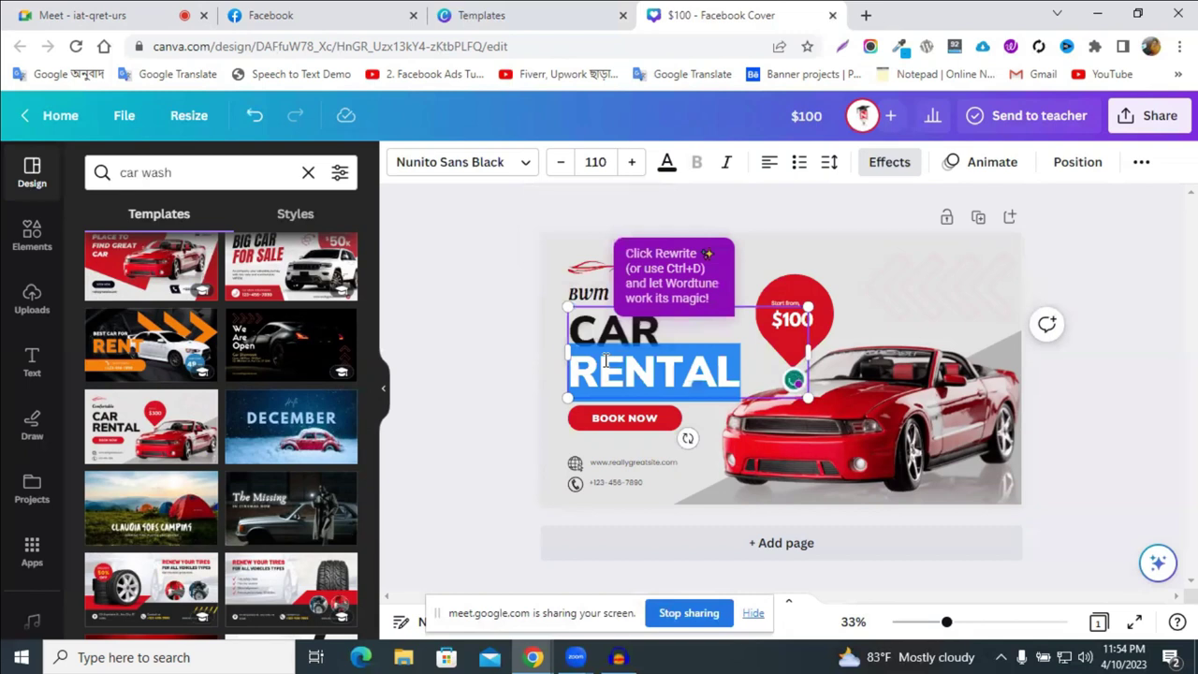
pyautogui.write('WA')
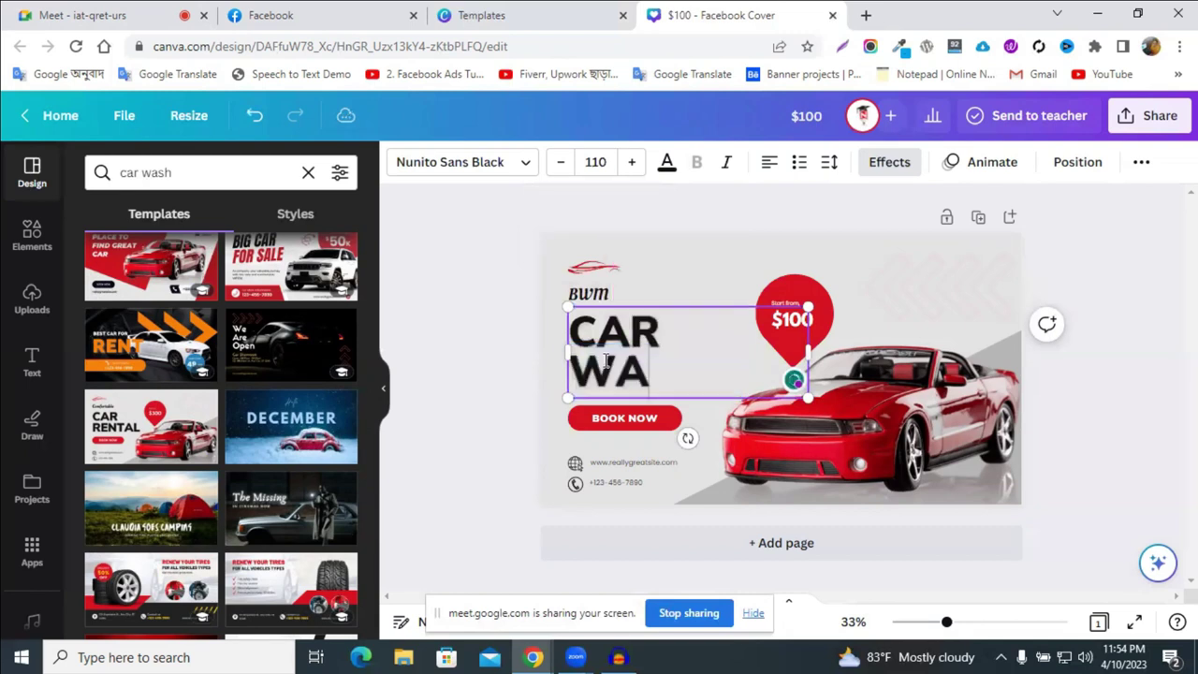
pyautogui.write('SH')
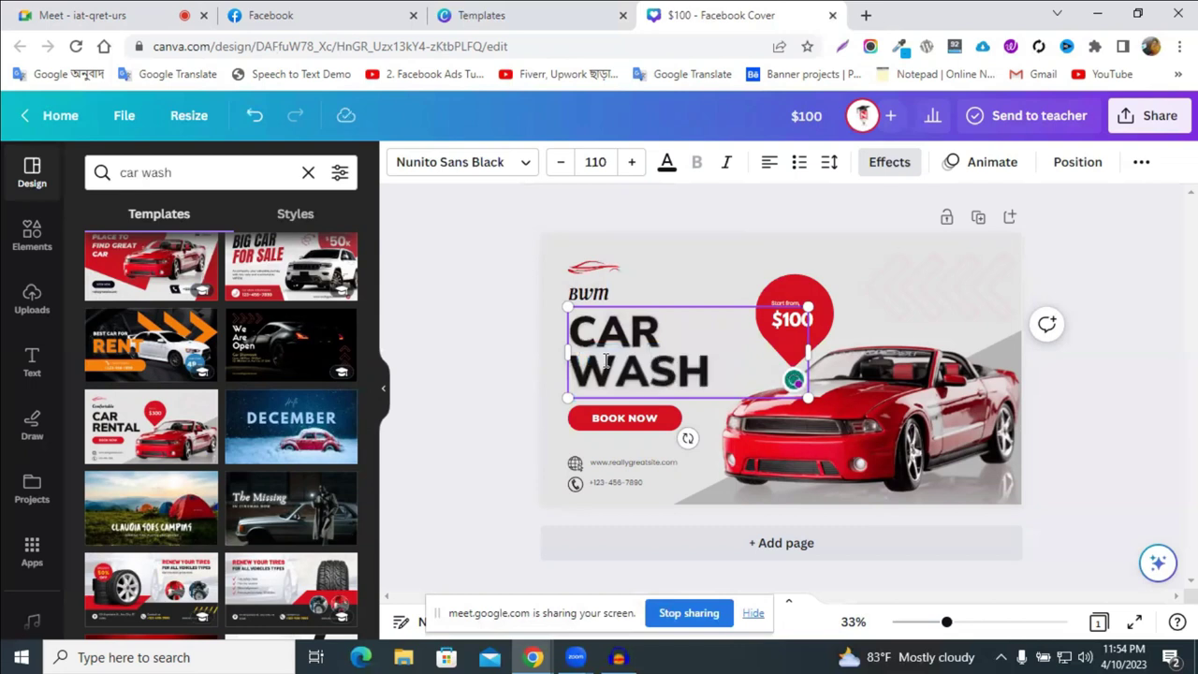
pyautogui.click(528, 346)
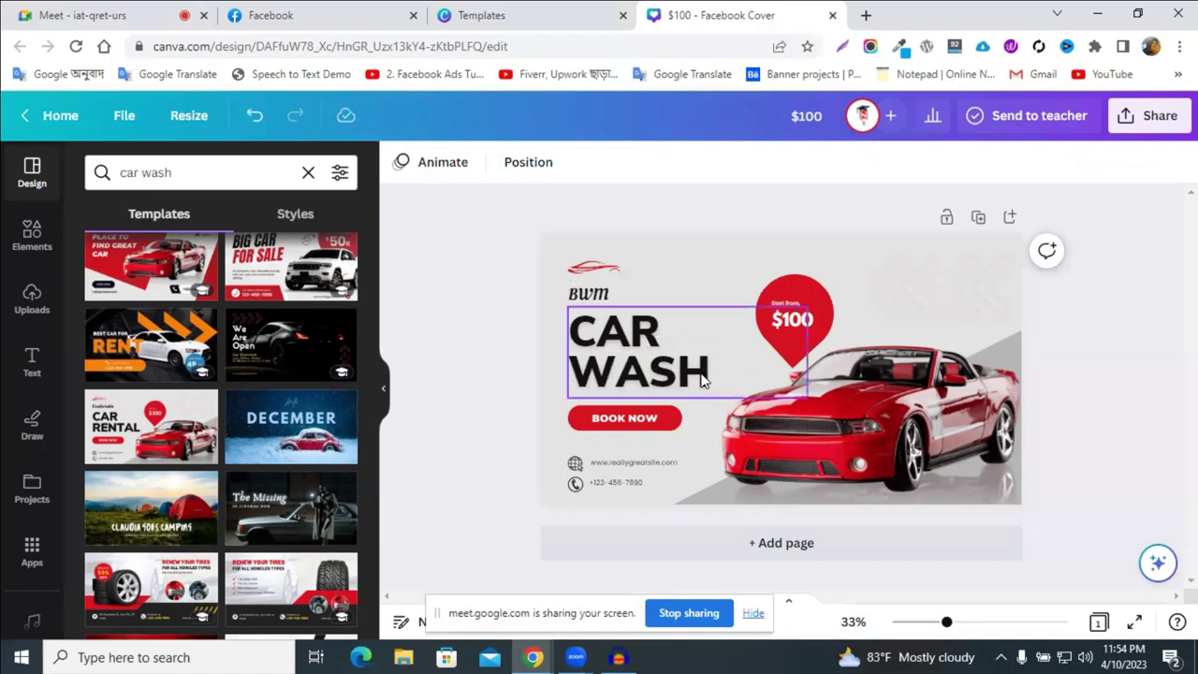
# Change the website line to wwwbwmcarwash.co
pyautogui.click(623, 460)
pyautogui.click(633, 461)
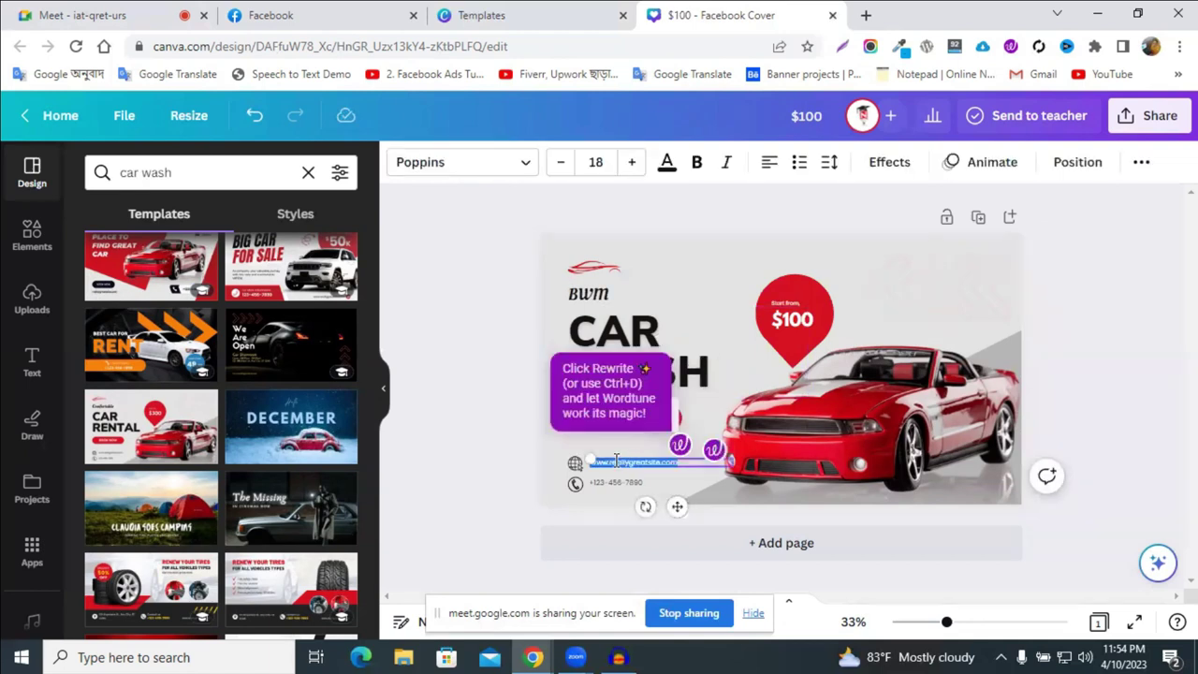
pyautogui.moveTo(608, 461); pyautogui.dragTo(664, 461)
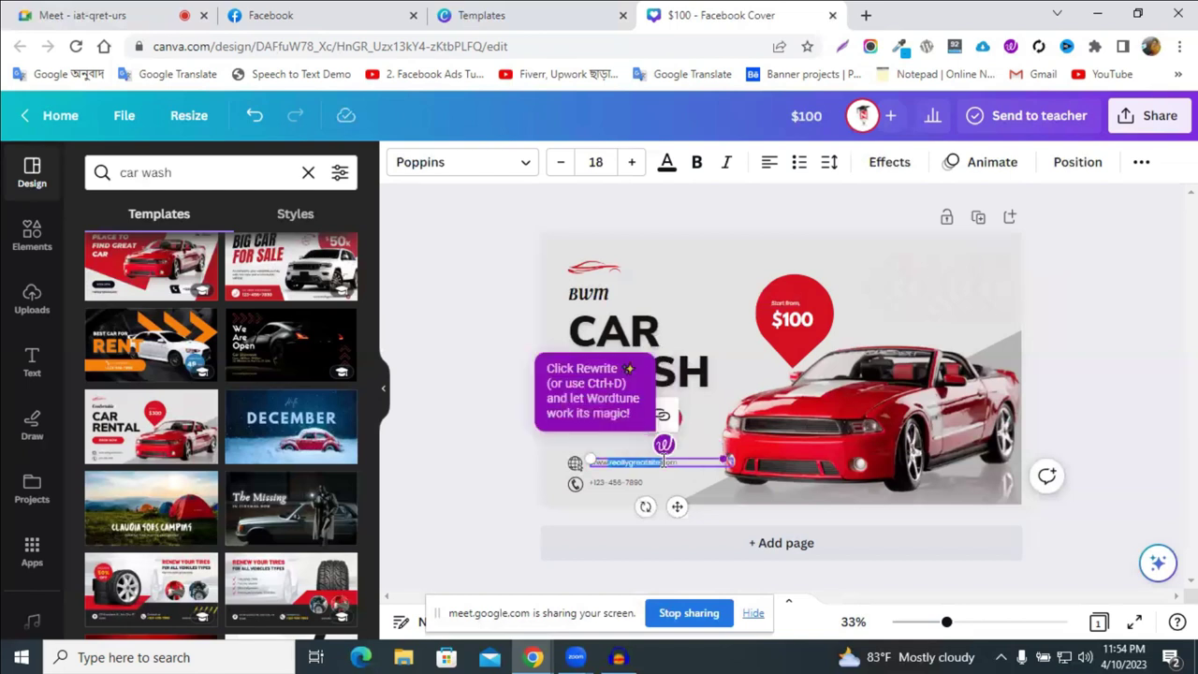
pyautogui.write('bwm')
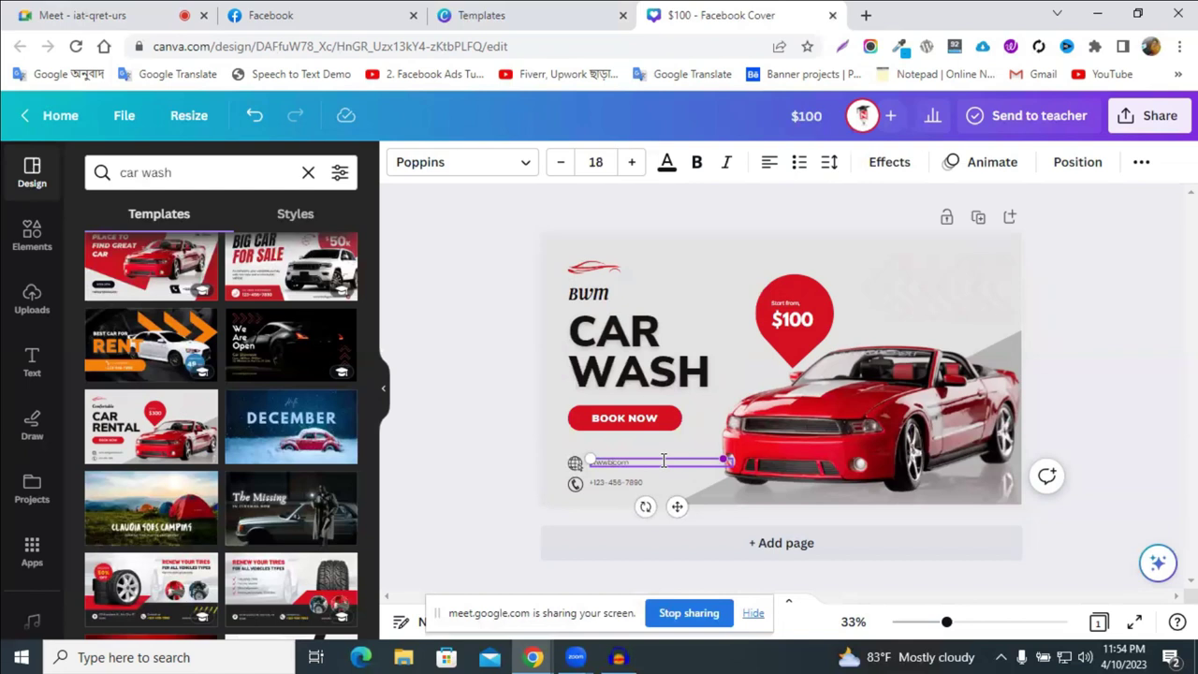
pyautogui.write('car')
pyautogui.click(486, 372)
pyautogui.doubleClick(670, 463)
pyautogui.click(991, 622)
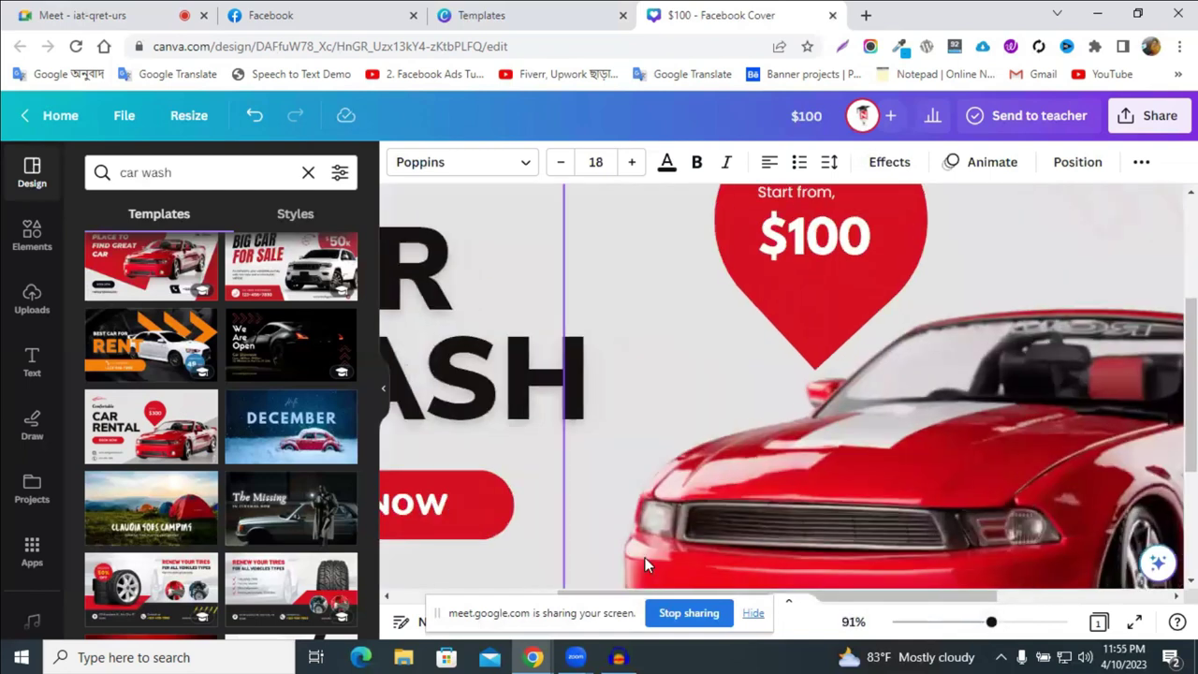
pyautogui.scroll(-1, 644, 556)
pyautogui.hscroll(-5, 906, 599)
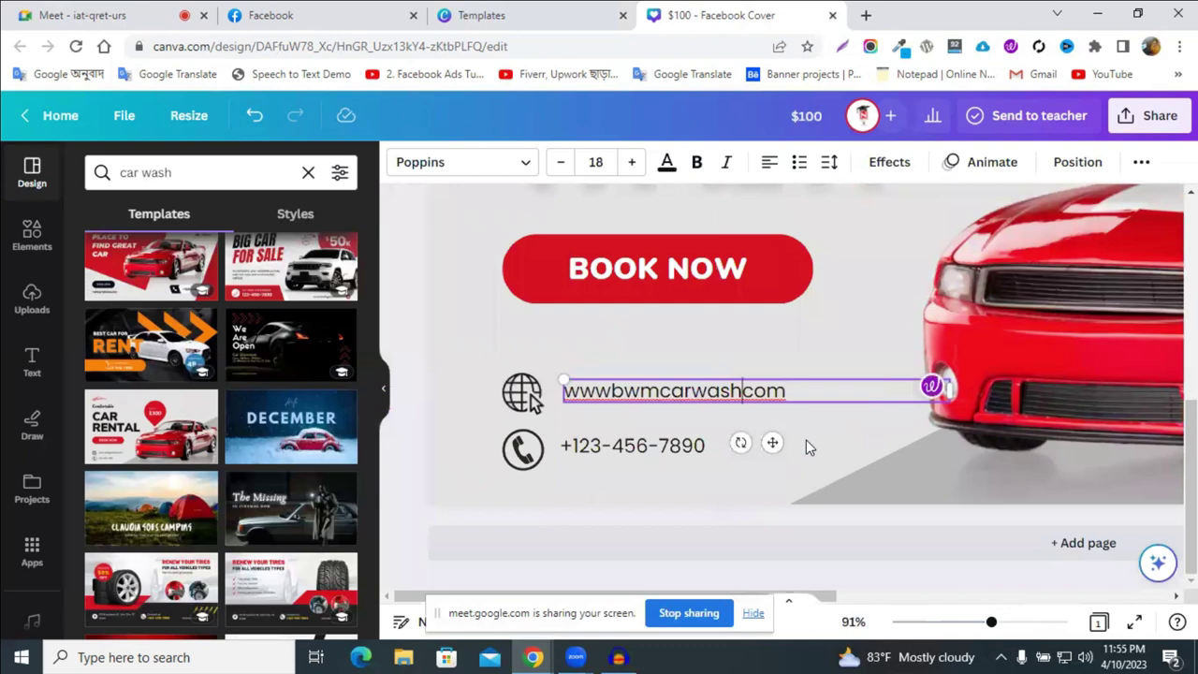
pyautogui.write('.')
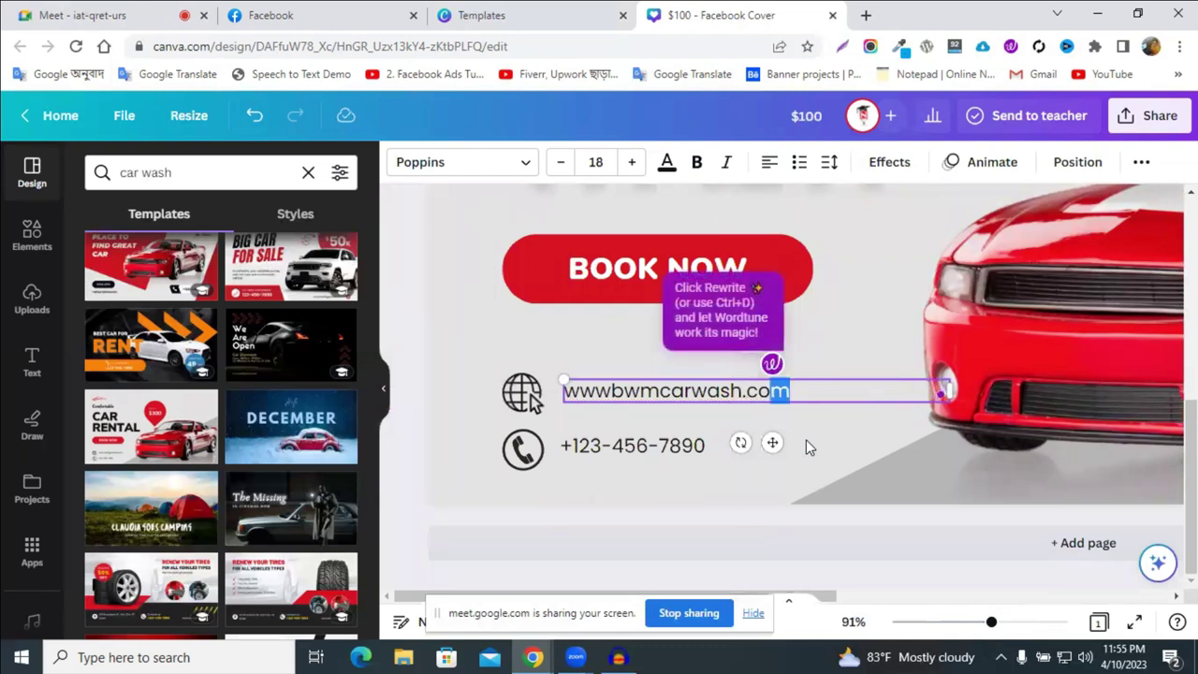
pyautogui.press('BackSpace')
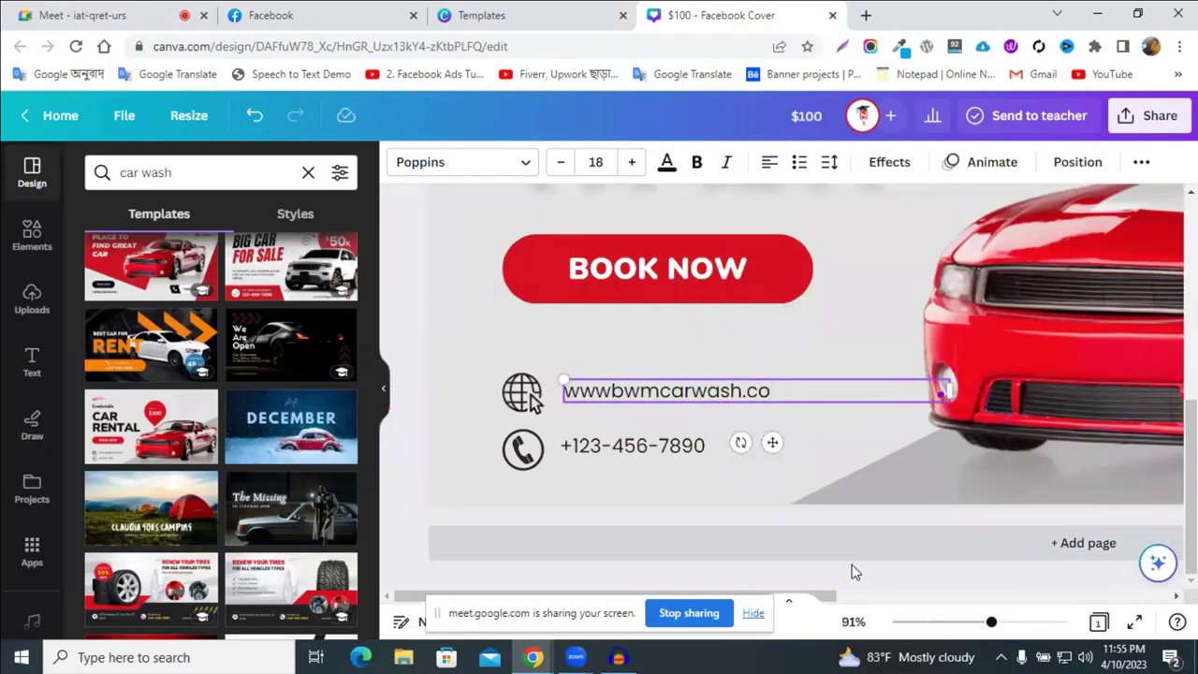
pyautogui.click(401, 327)
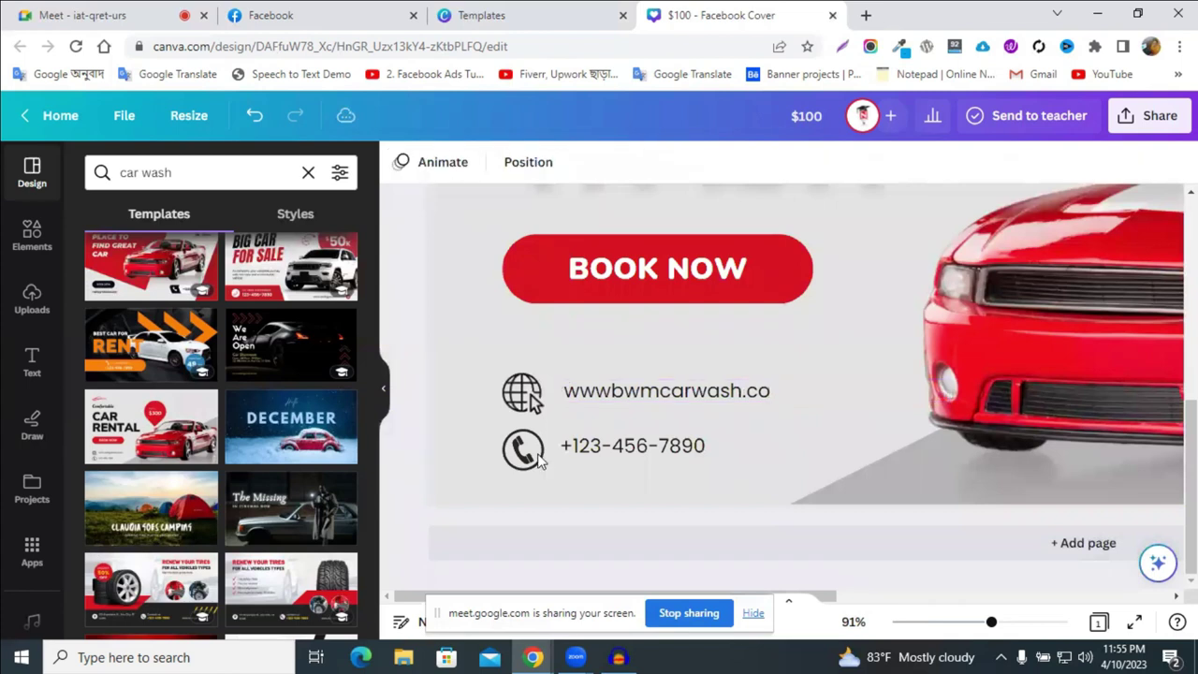
# Leave the phone number unchanged and zoom out to see the whole cover
pyautogui.doubleClick(587, 446)
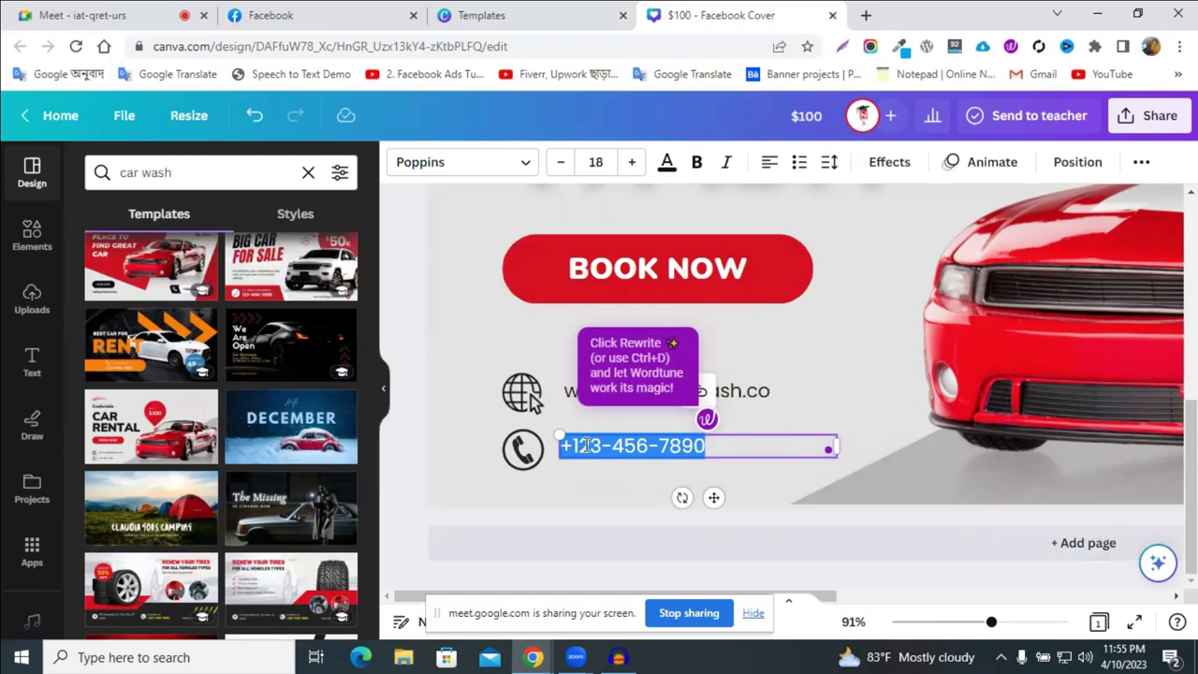
pyautogui.click(420, 308)
pyautogui.moveTo(989, 622); pyautogui.dragTo(954, 621)
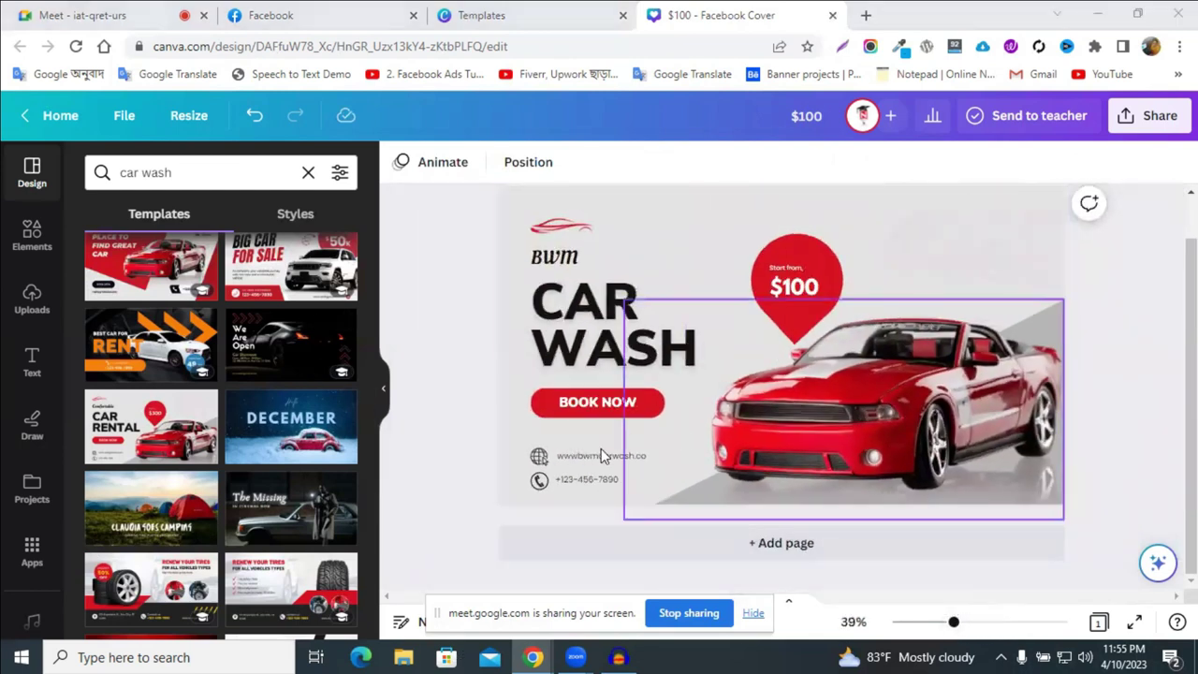
# Download the car wash cover as a PNG through Share > Download
pyautogui.scroll(1, 912, 330)
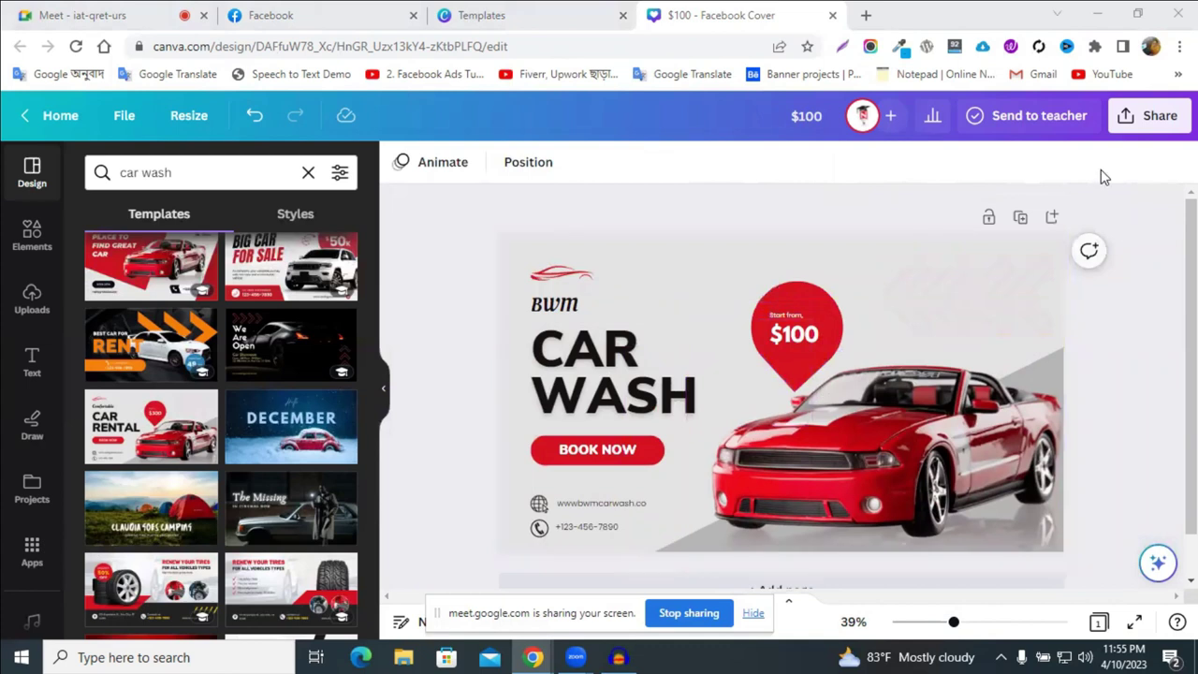
pyautogui.click(1140, 120)
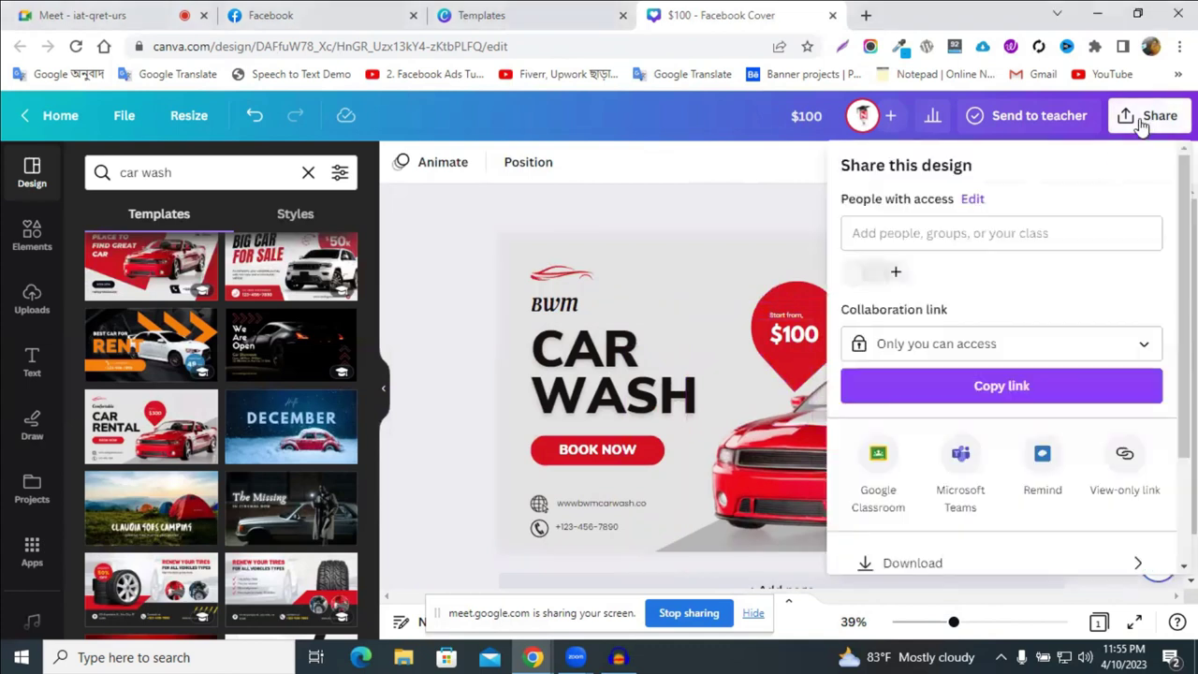
pyautogui.click(921, 562)
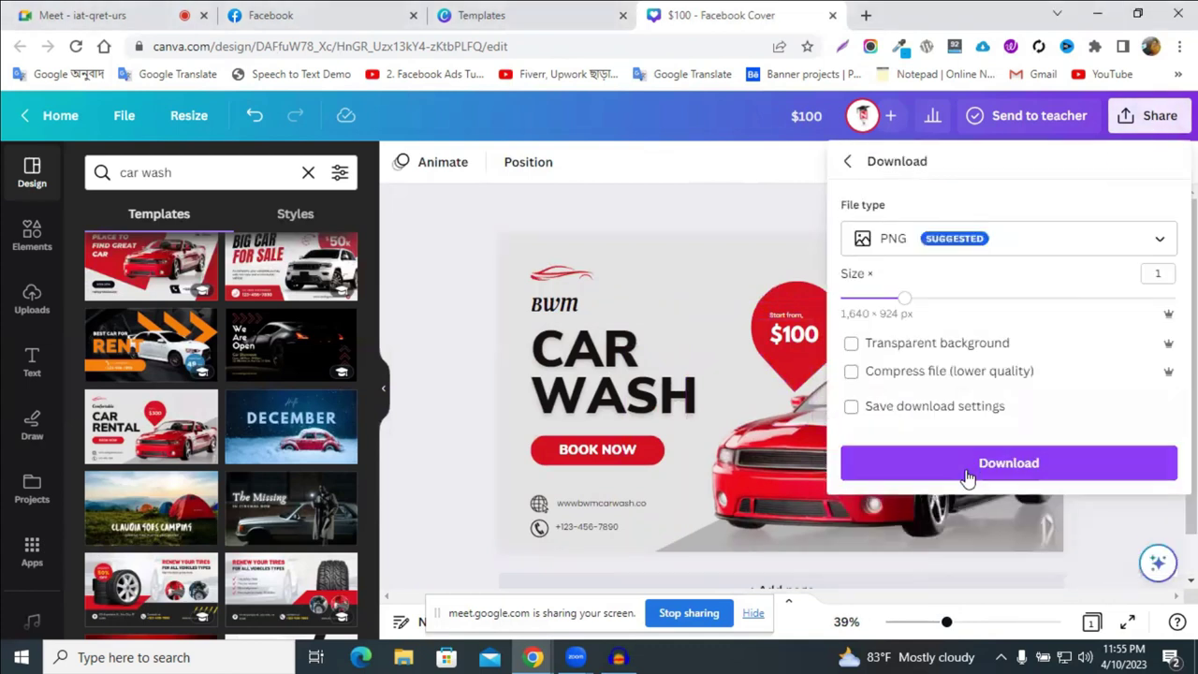
pyautogui.click(966, 473)
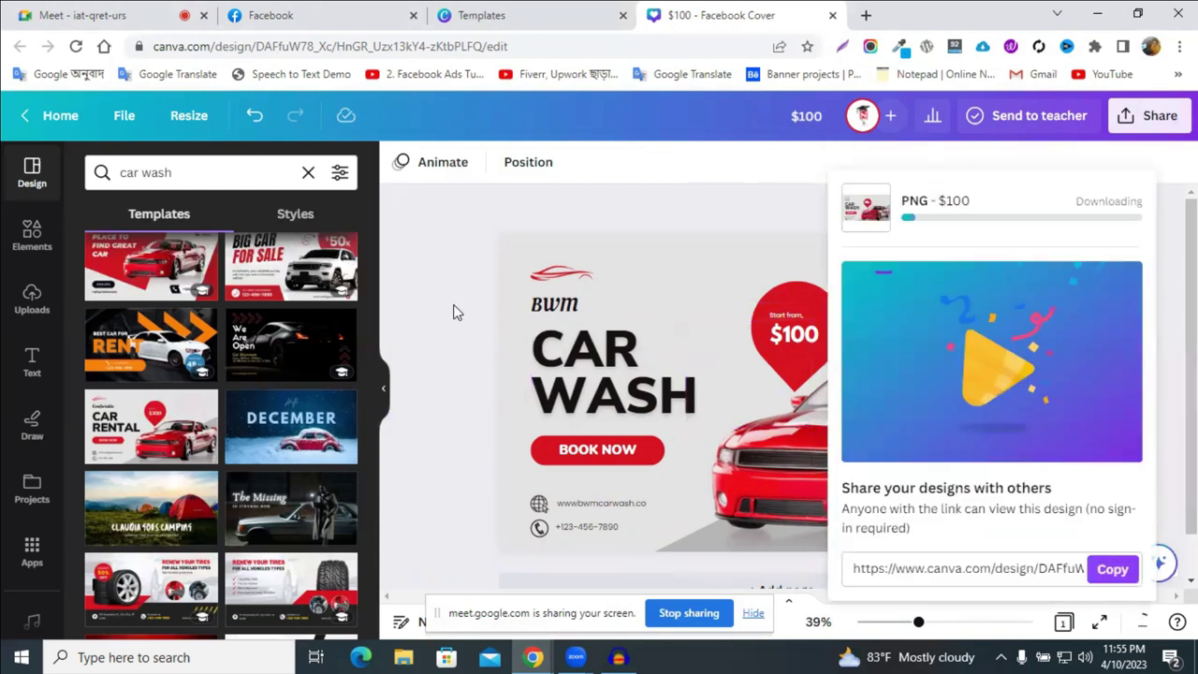
pyautogui.click(455, 312)
pyautogui.scroll(-1, 449, 290)
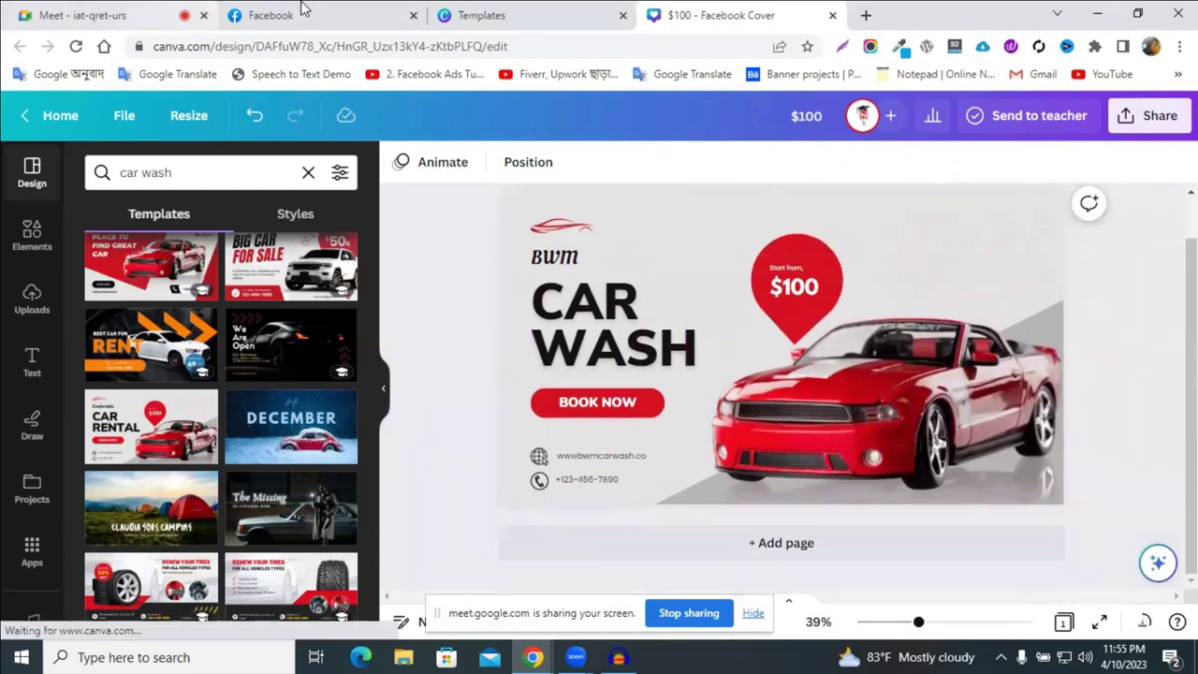
# Upload $100.png as the BWM Car Wash page's cover photo on Facebook
pyautogui.click(301, 13)
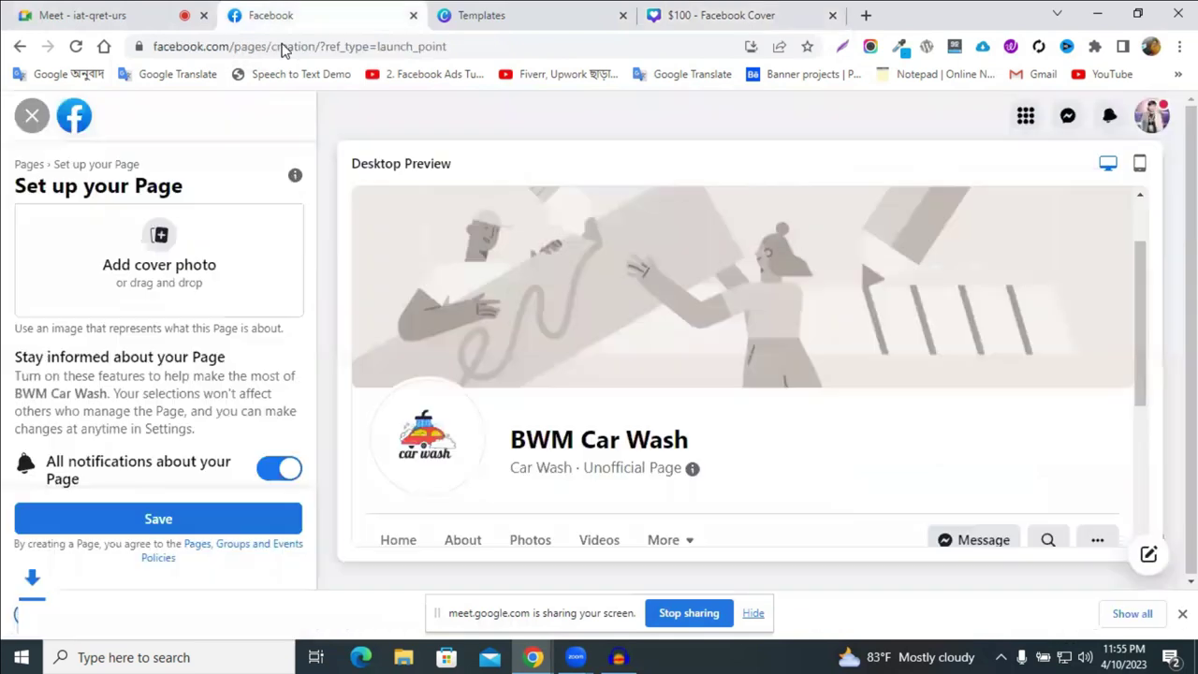
pyautogui.click(136, 247)
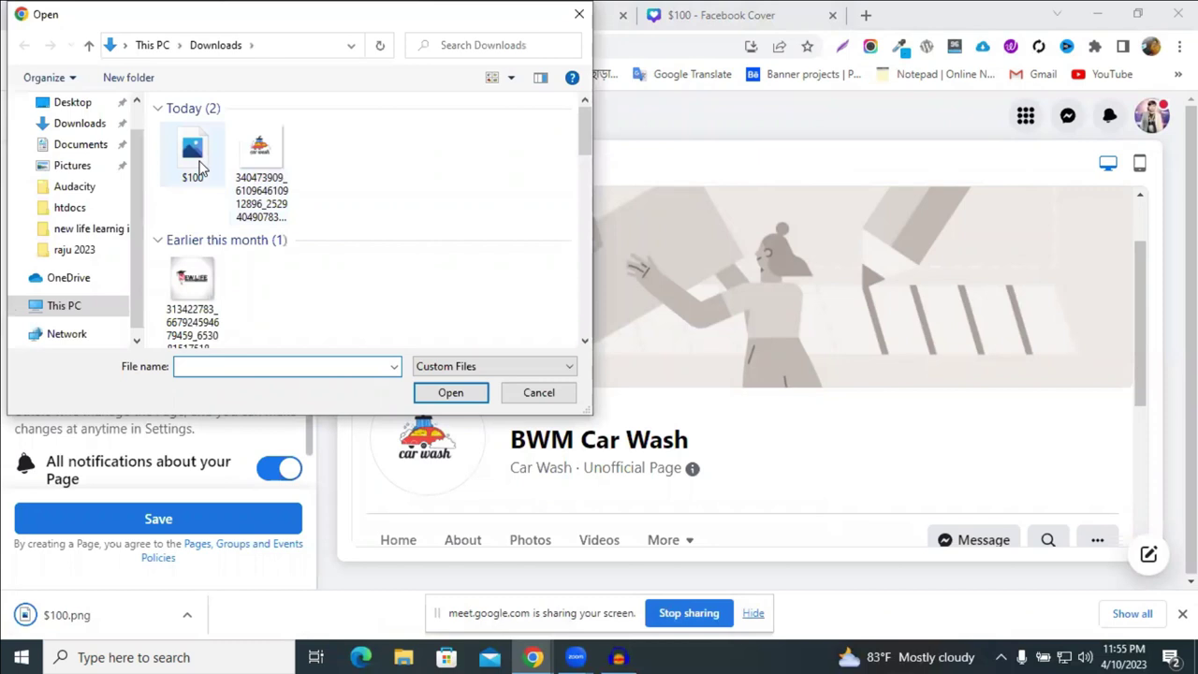
pyautogui.click(192, 154)
pyautogui.click(447, 393)
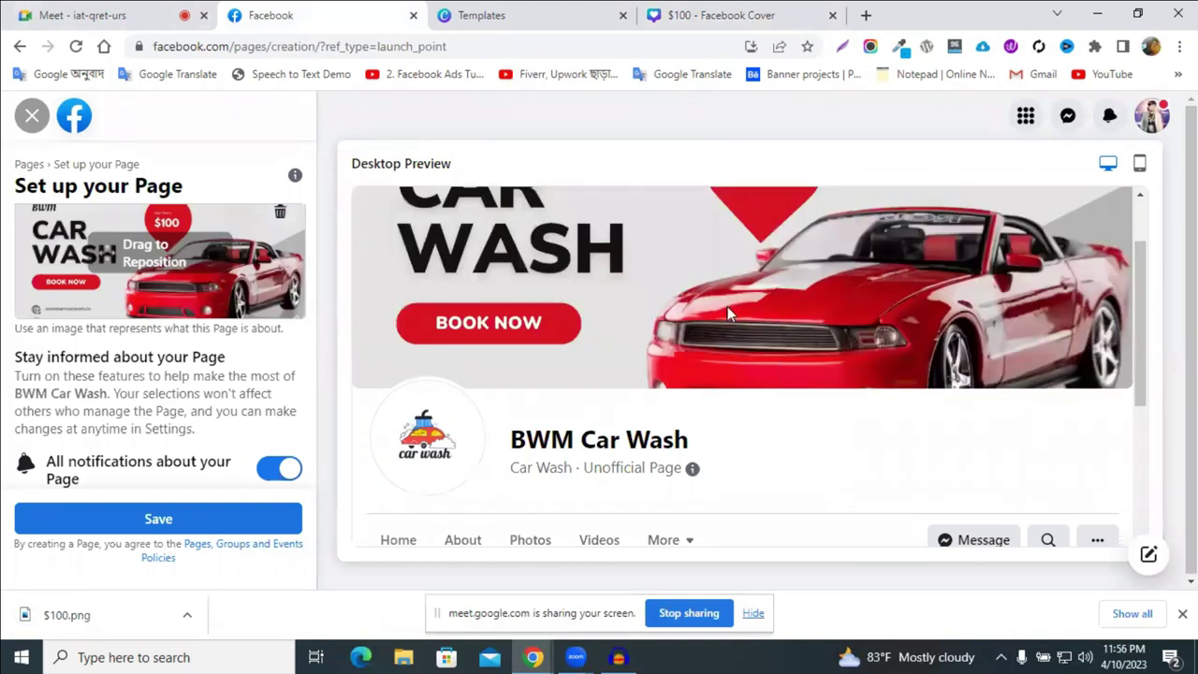
pyautogui.scroll(1, 1142, 267)
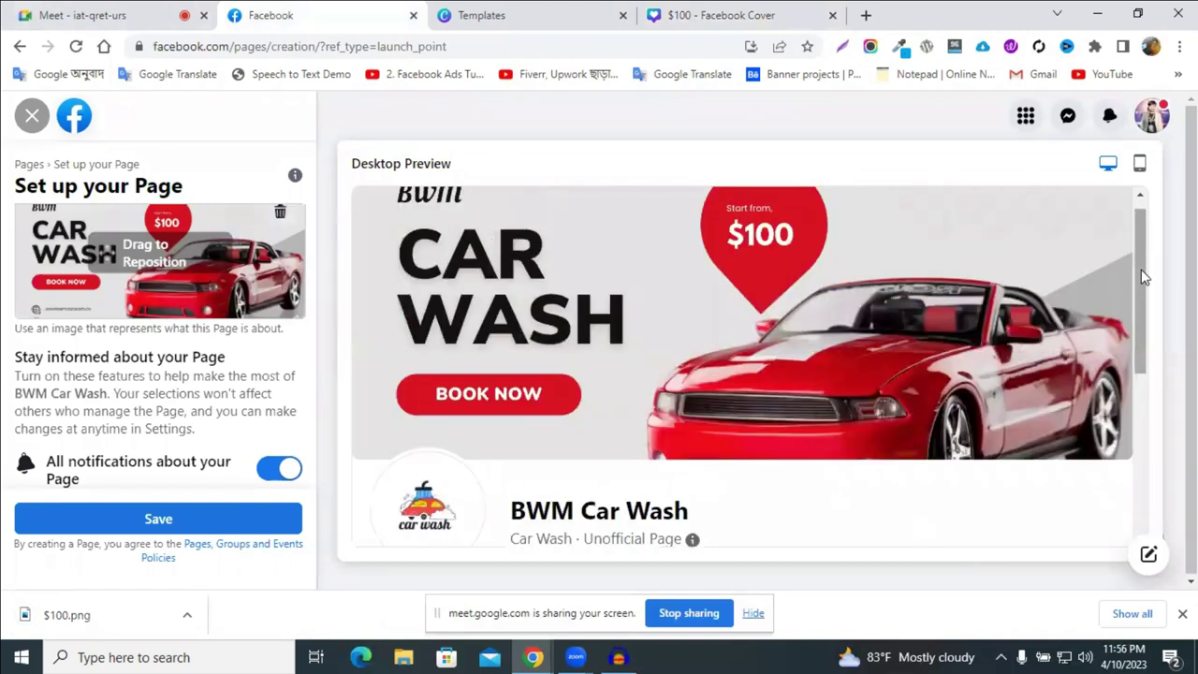
pyautogui.scroll(-1, 1140, 271)
pyautogui.scroll(2, 1140, 270)
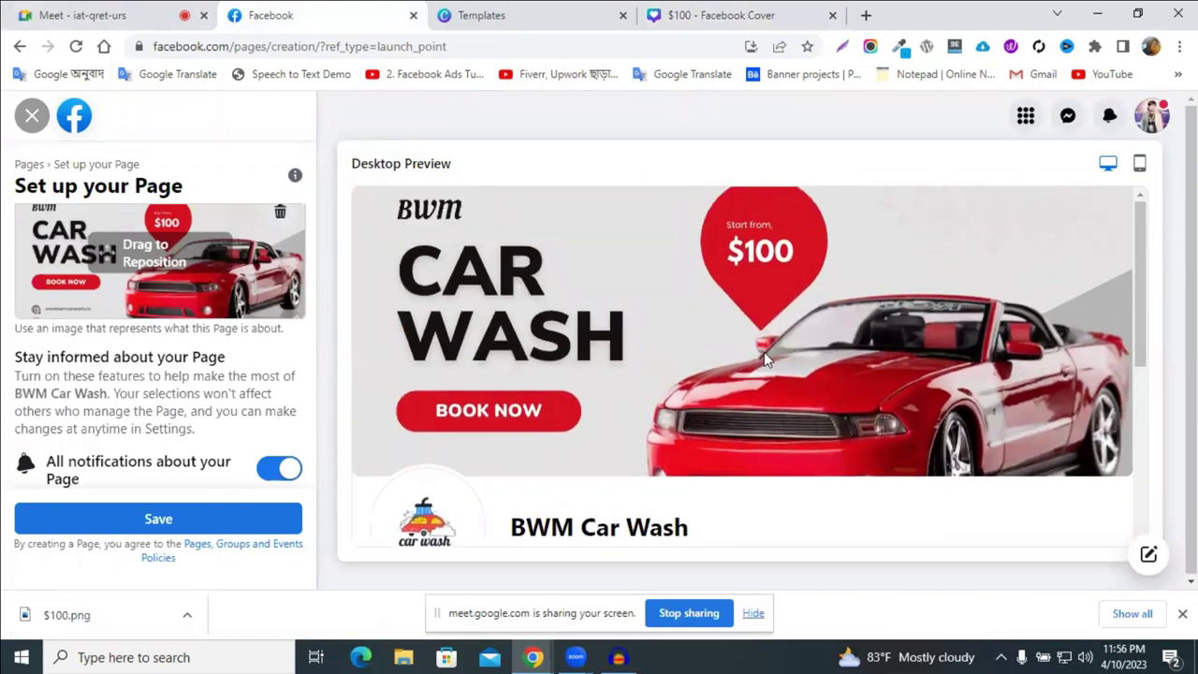
pyautogui.scroll(-3, 679, 355)
pyautogui.scroll(3, 627, 388)
pyautogui.scroll(-3, 650, 420)
pyautogui.scroll(3, 650, 420)
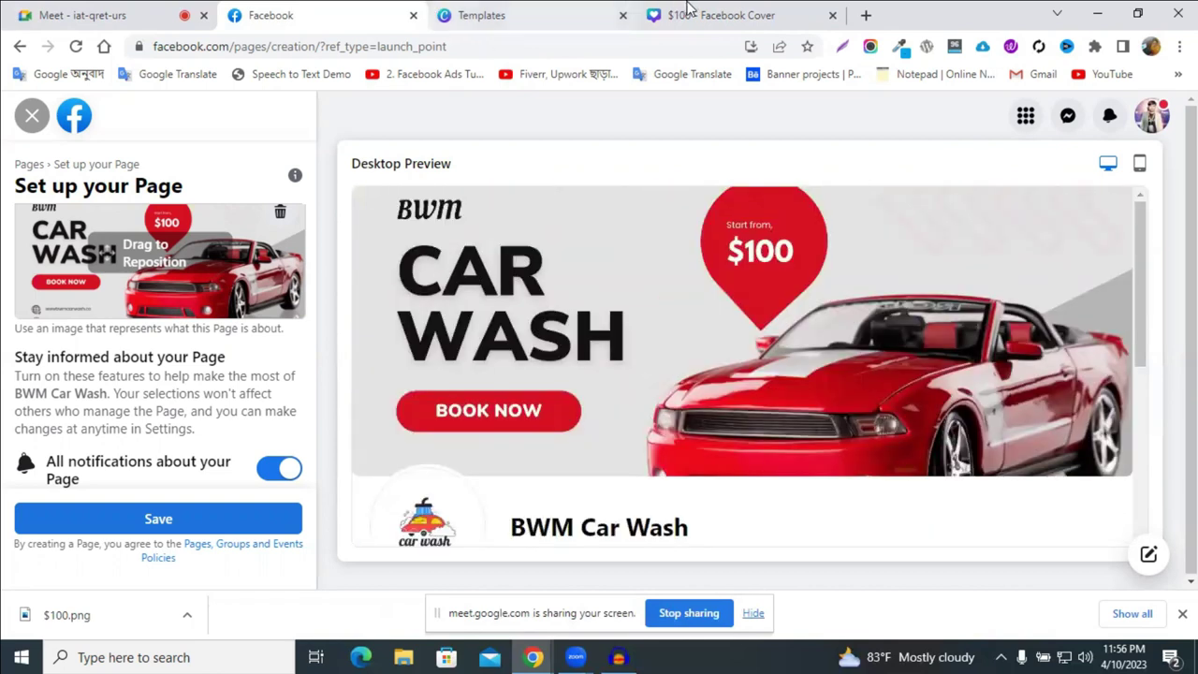
pyautogui.click(721, 15)
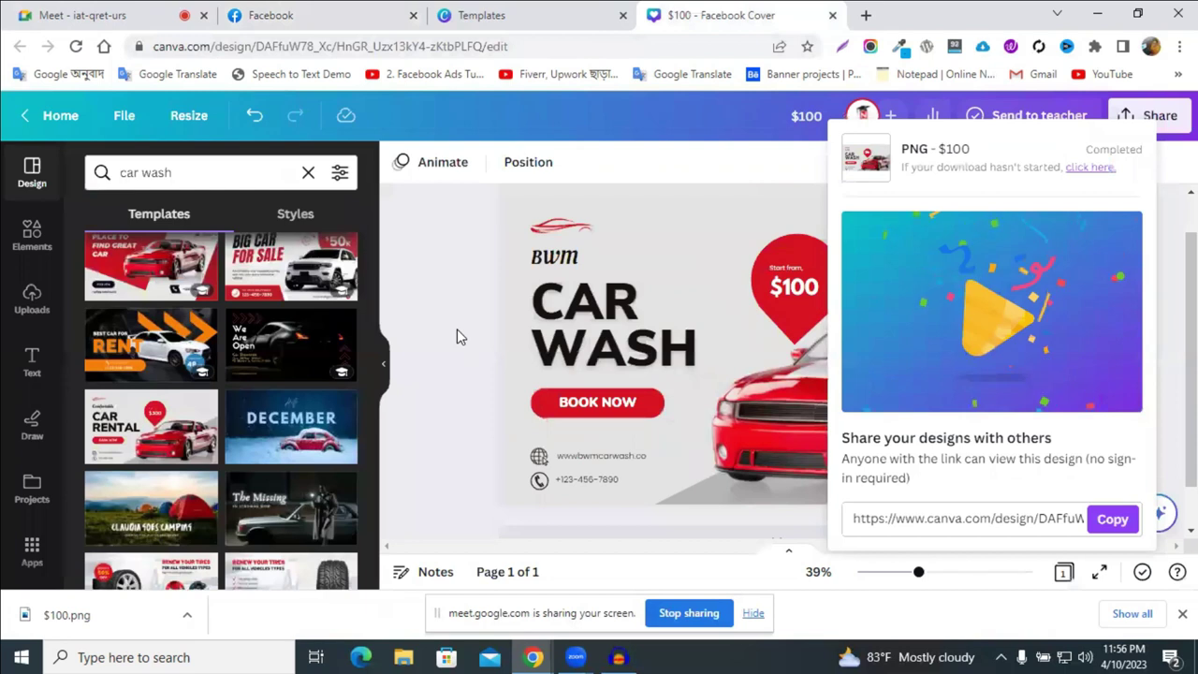
# Move the website and phone lines to the top-right and lower Bwm slightly
pyautogui.click(457, 337)
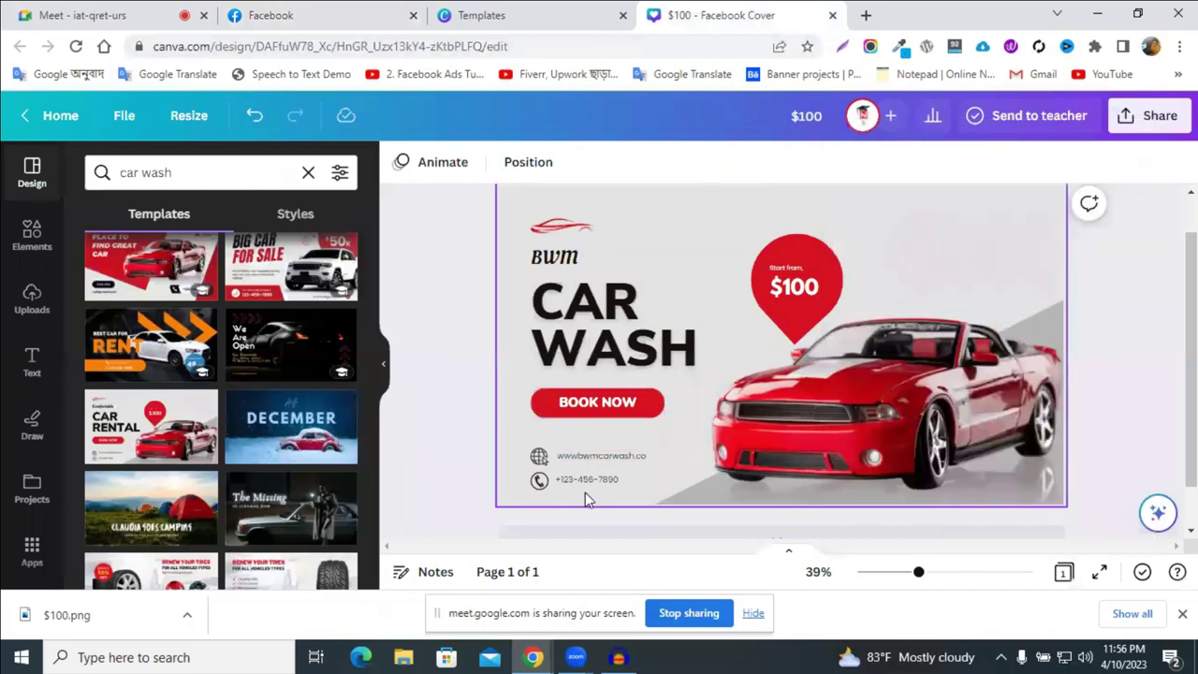
pyautogui.click(296, 13)
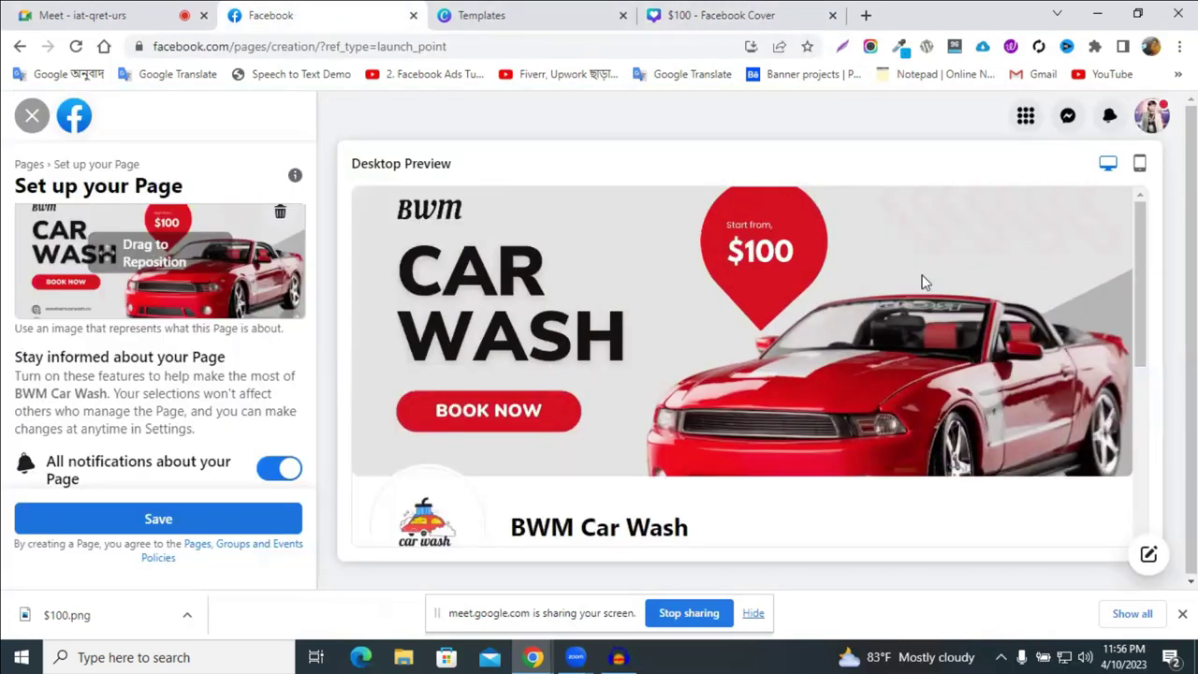
pyautogui.click(548, 9)
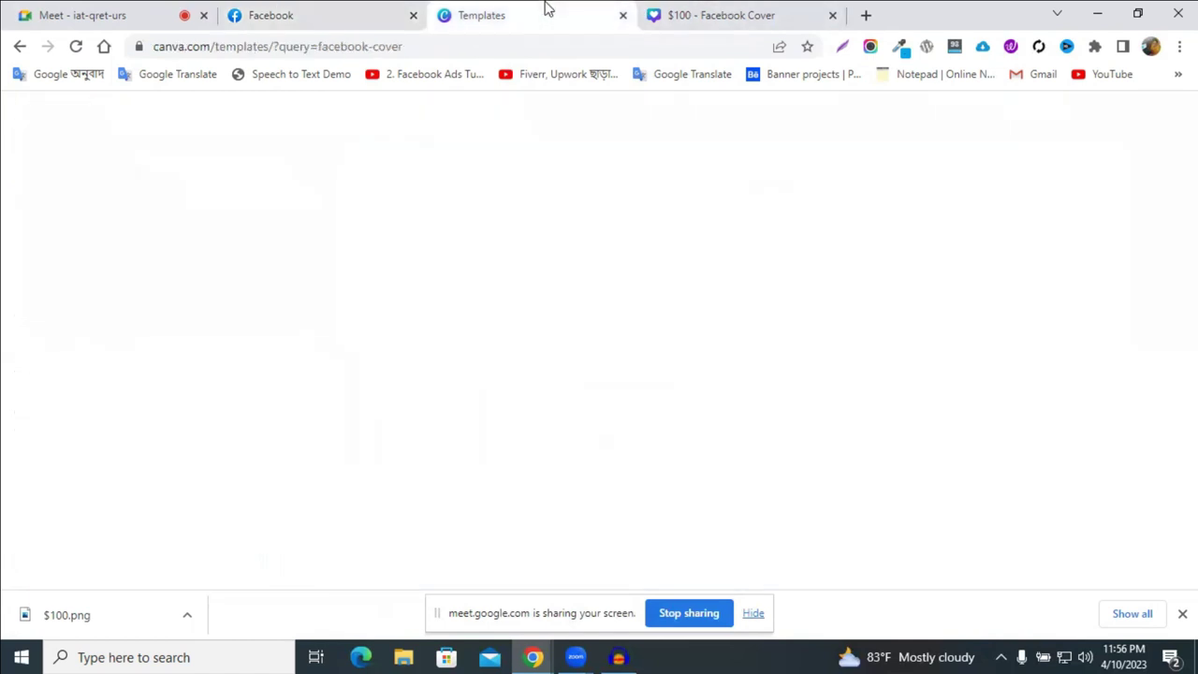
pyautogui.click(696, 12)
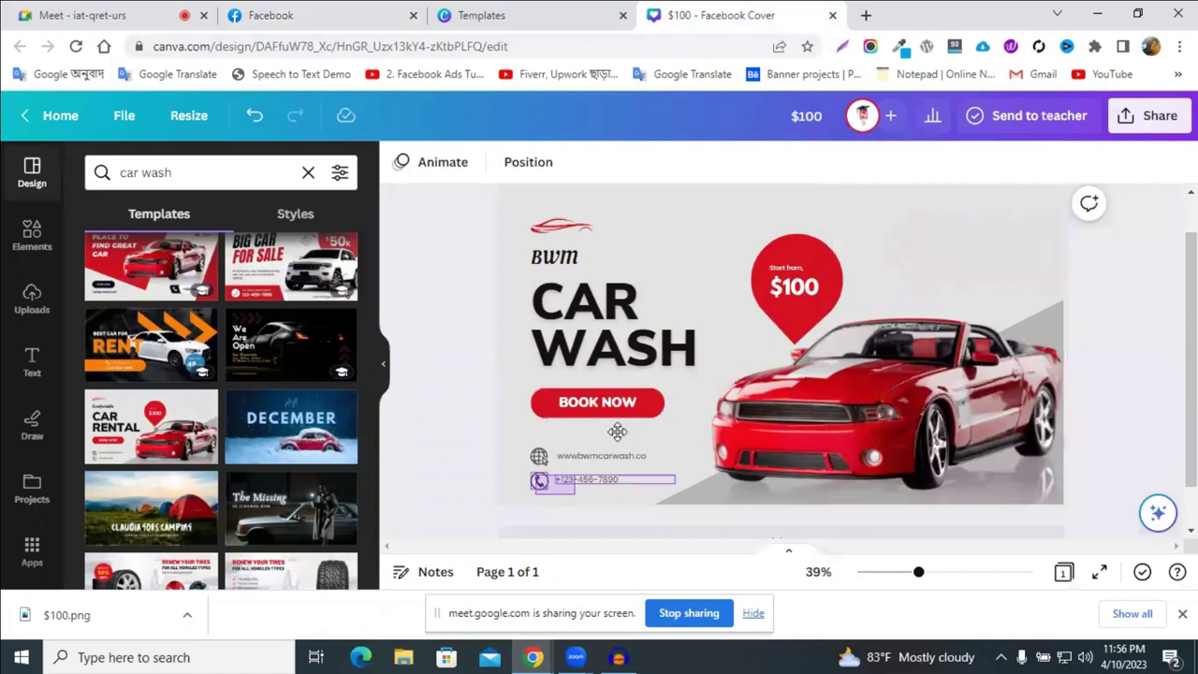
pyautogui.moveTo(541, 457); pyautogui.dragTo(878, 229)
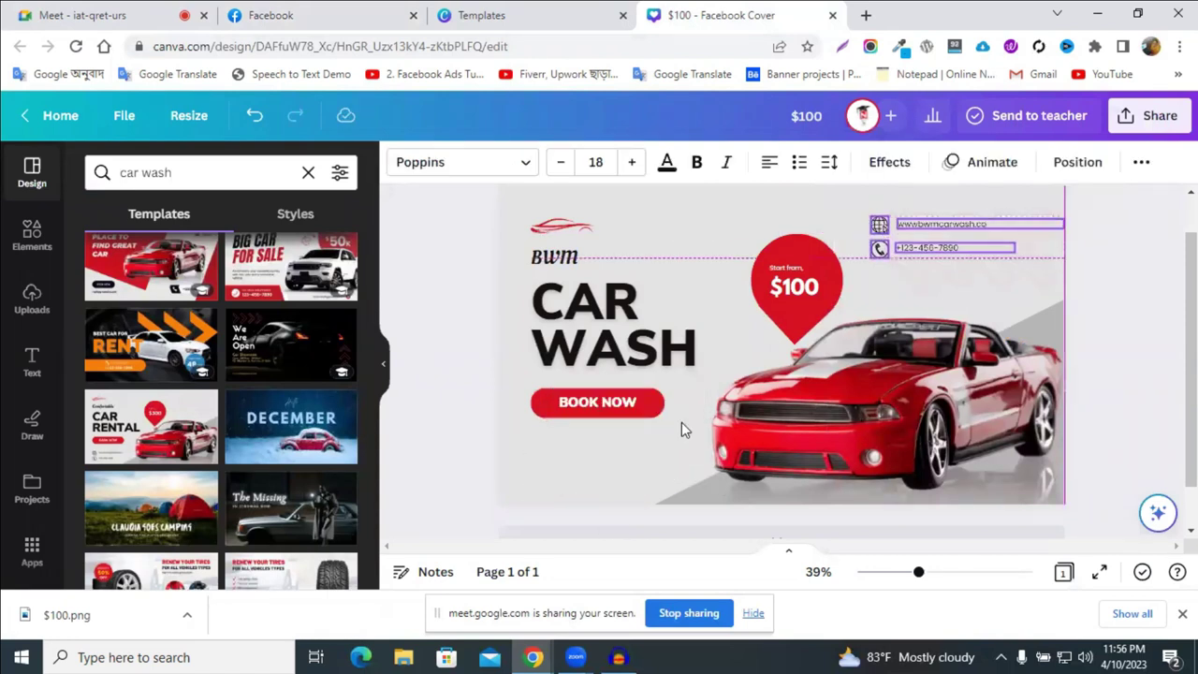
pyautogui.click(580, 305)
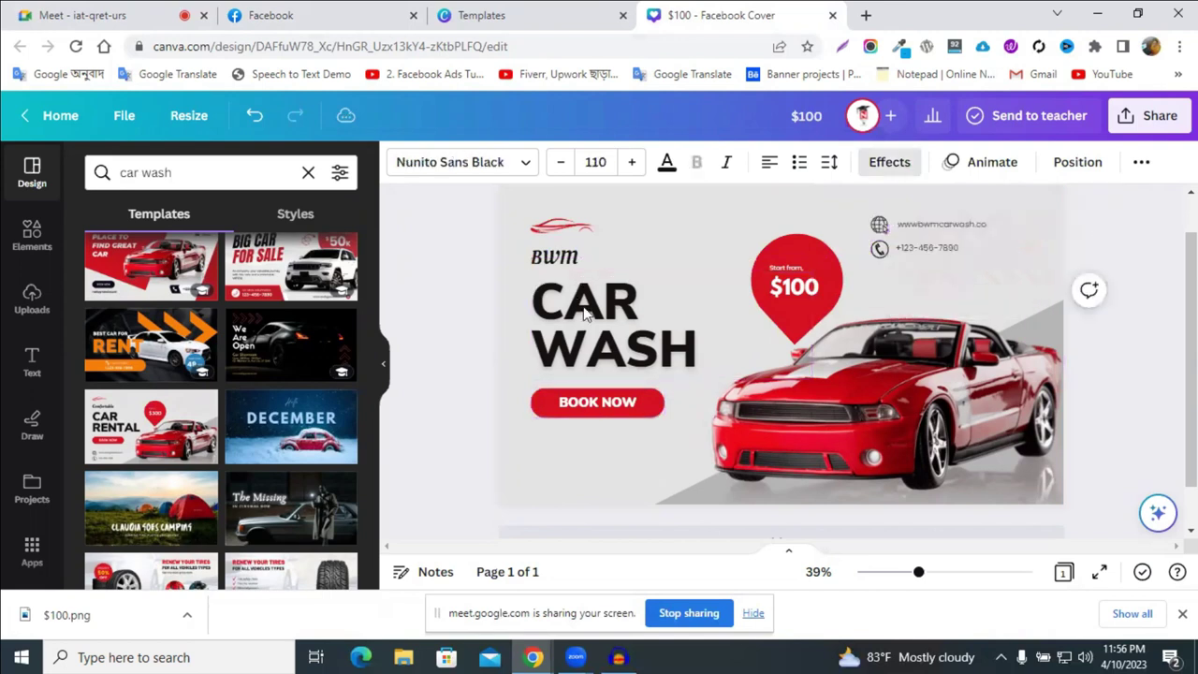
pyautogui.click(560, 263)
pyautogui.moveTo(561, 268); pyautogui.dragTo(562, 282)
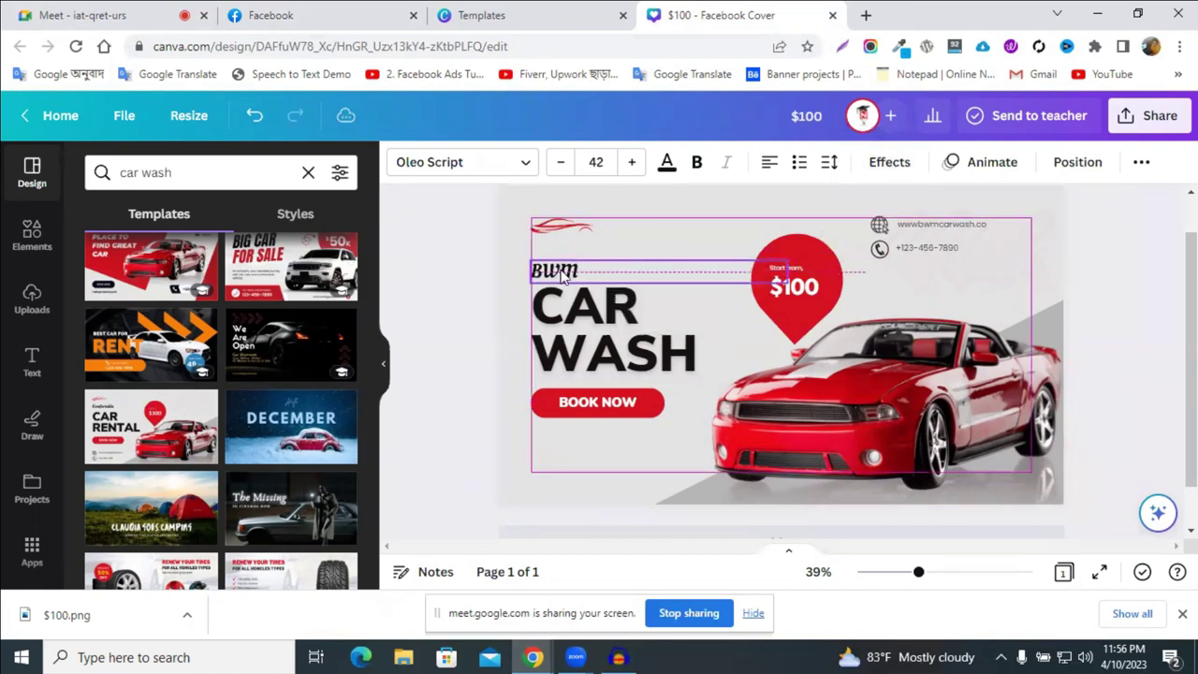
# Download the revised cover as a PNG
pyautogui.click(1151, 115)
pyautogui.scroll(-3, 945, 440)
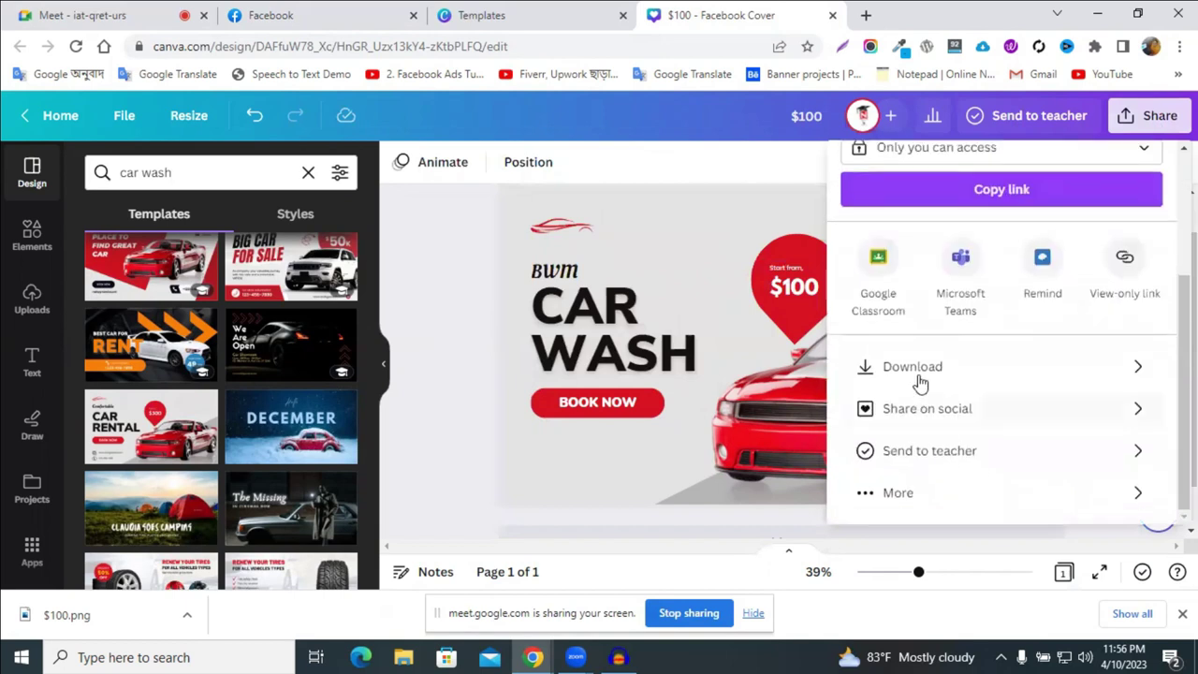
pyautogui.click(917, 383)
pyautogui.click(870, 460)
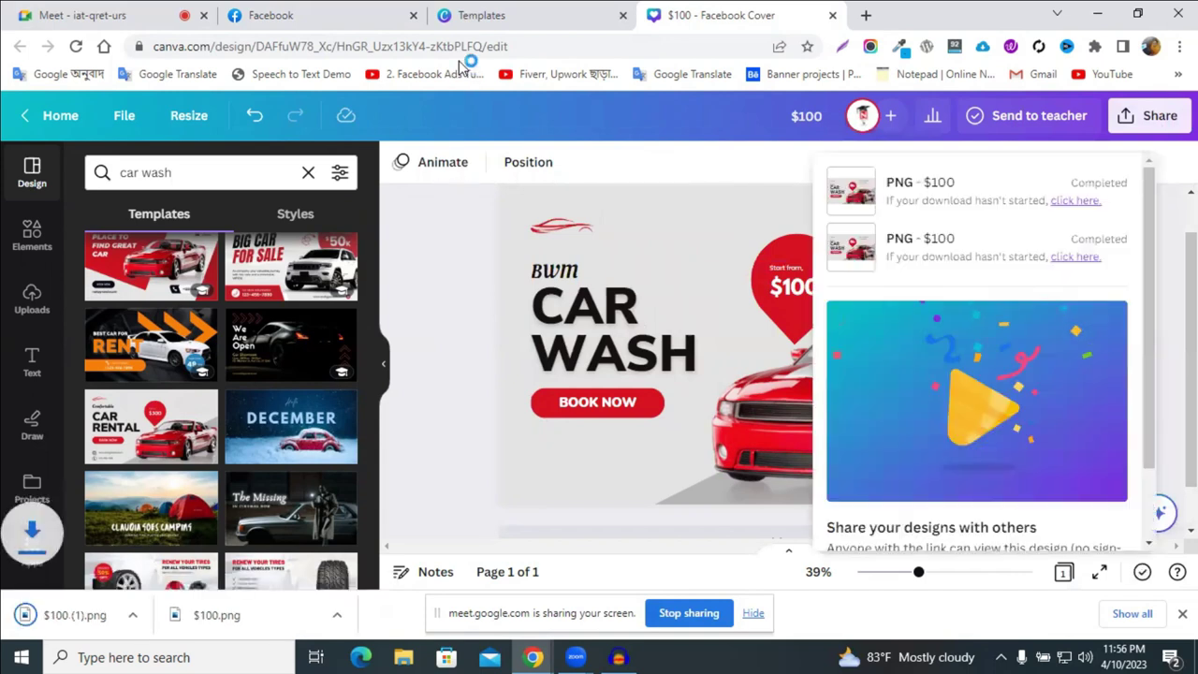
pyautogui.click(251, 15)
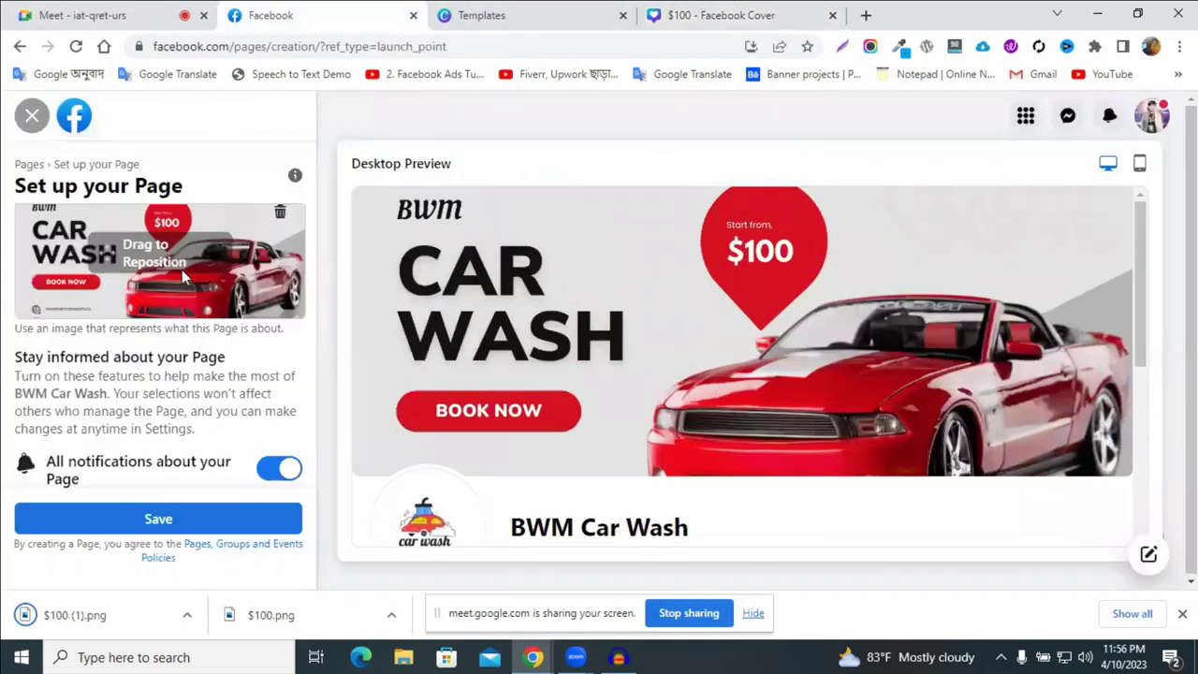
# Replace the Facebook cover photo with $100 (1).png
pyautogui.click(280, 212)
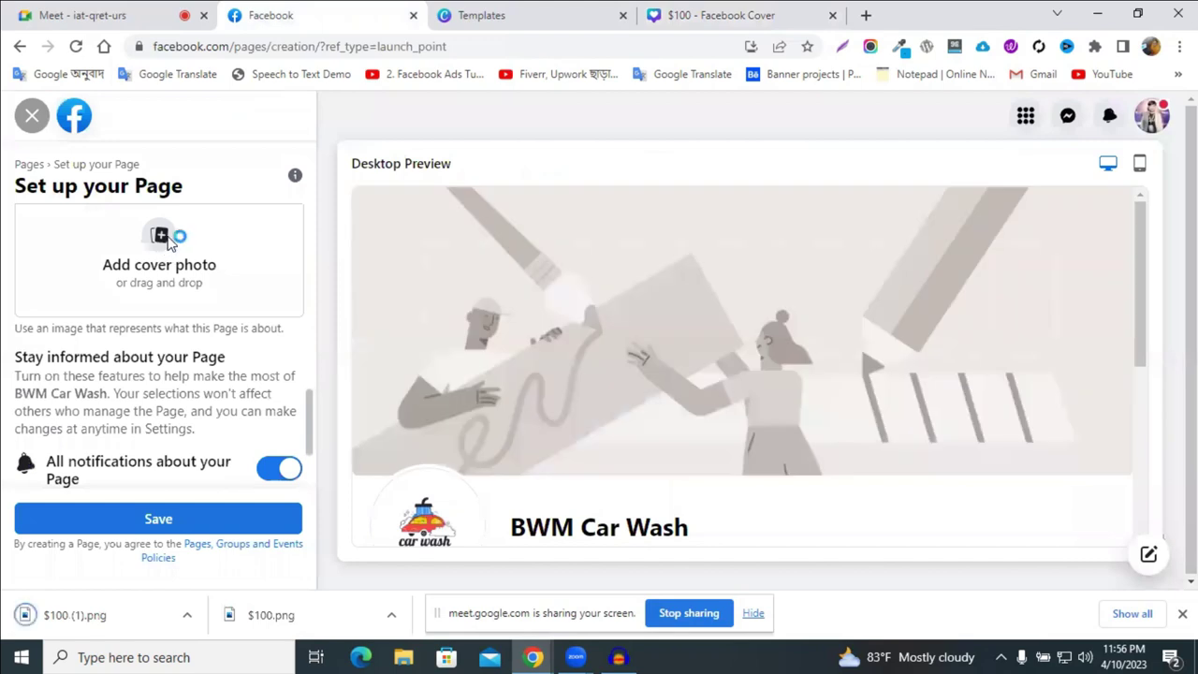
pyautogui.click(164, 237)
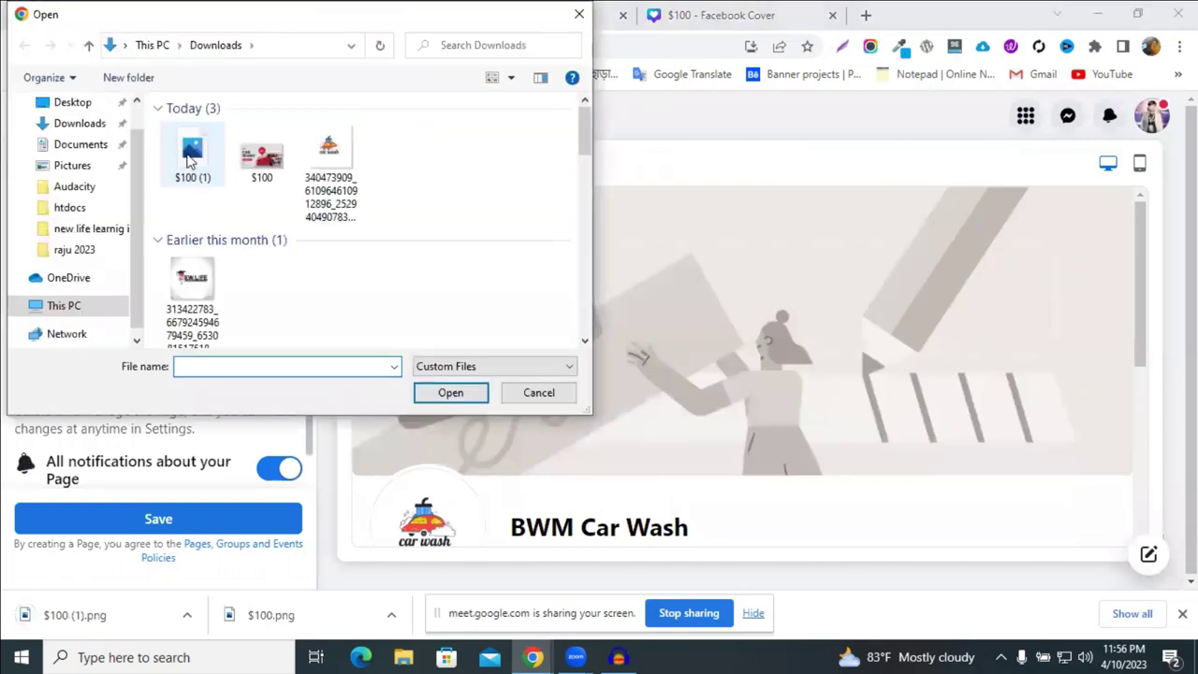
pyautogui.click(453, 393)
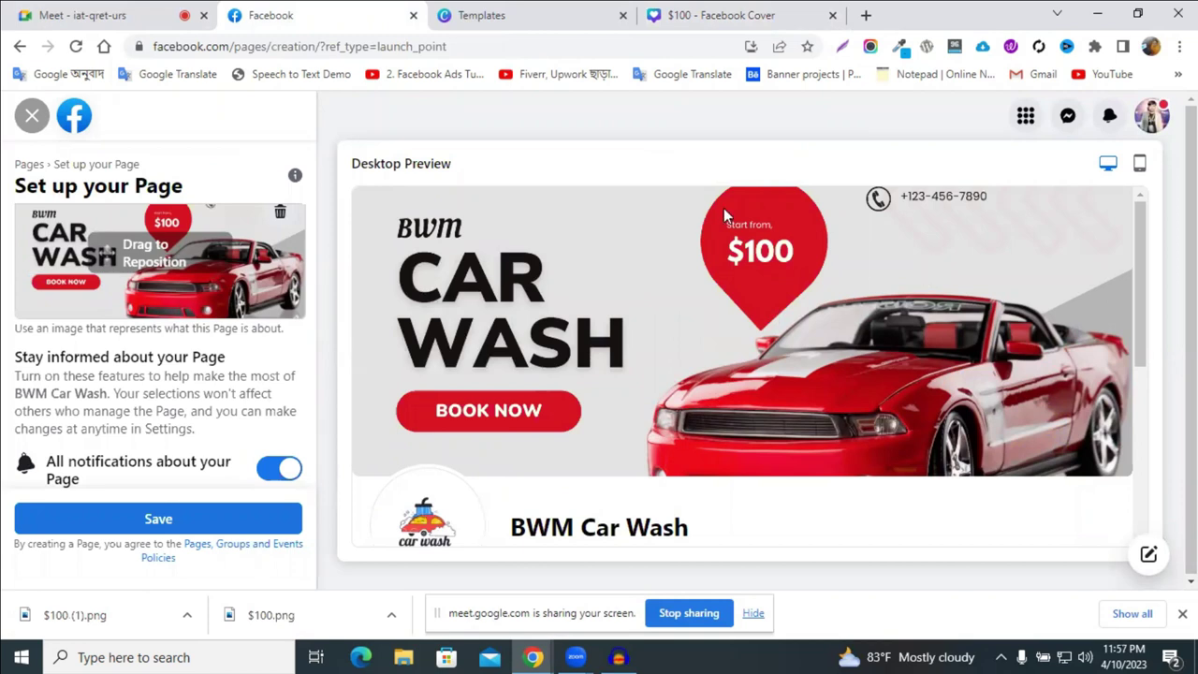
pyautogui.scroll(-3, 749, 245)
pyautogui.click(735, 12)
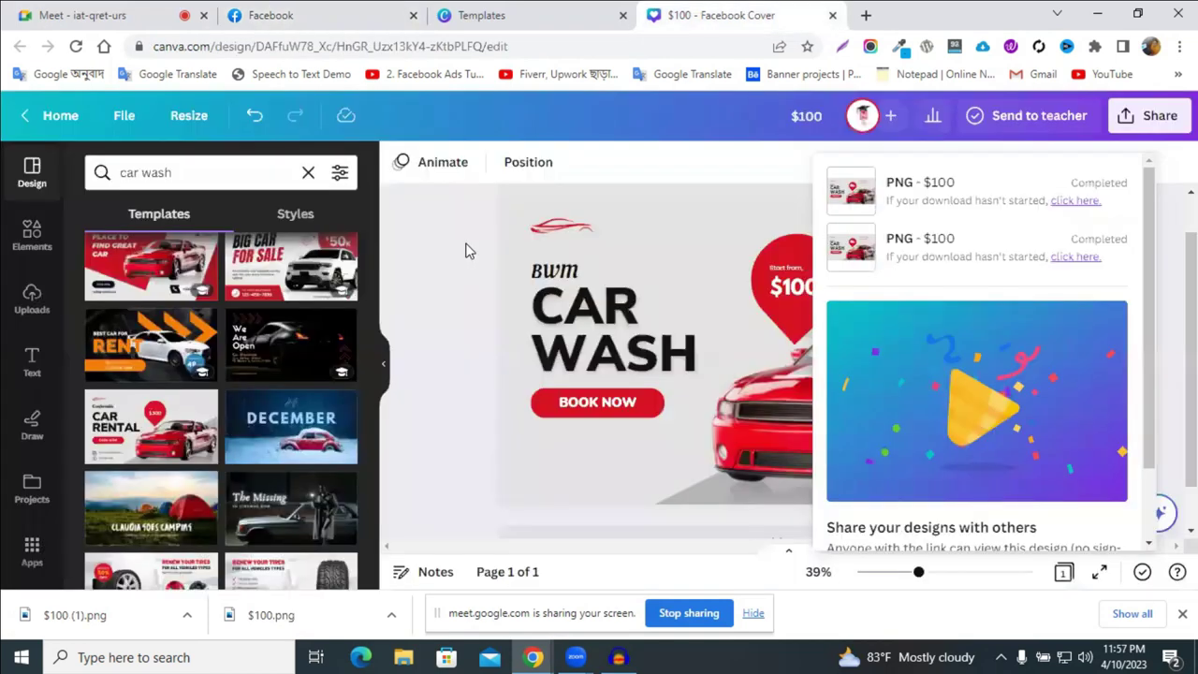
# Undo back until the contact lines sit below BOOK NOW, then nudge them up slightly
pyautogui.click(468, 251)
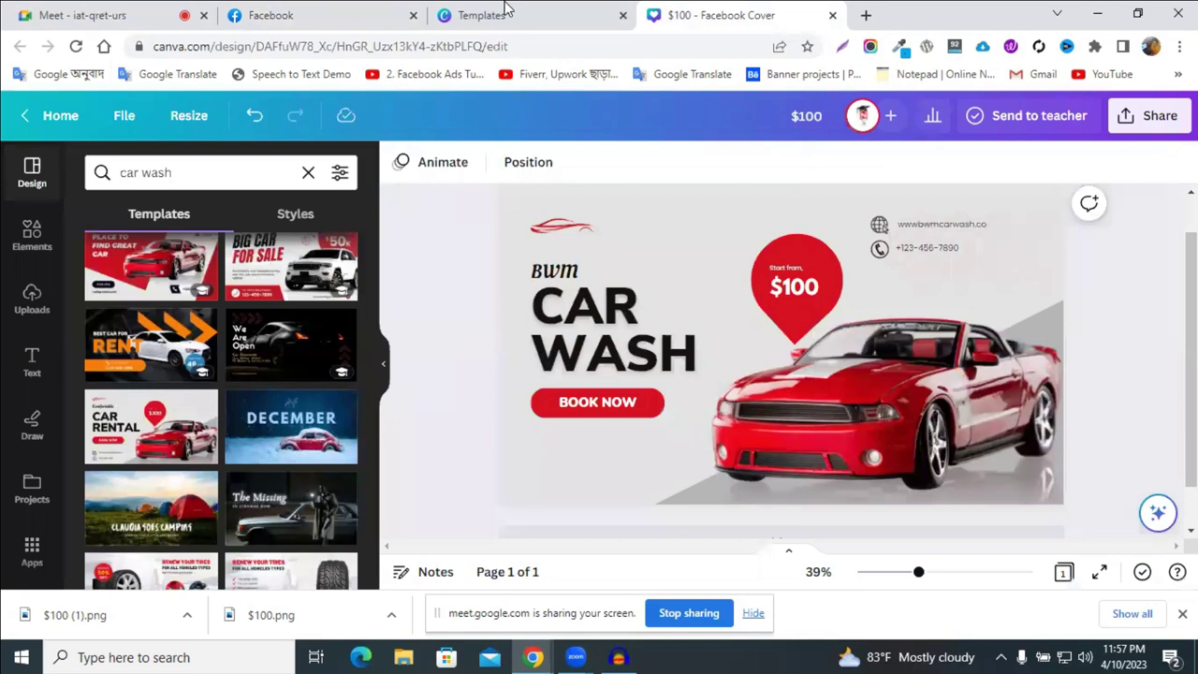
pyautogui.click(330, 9)
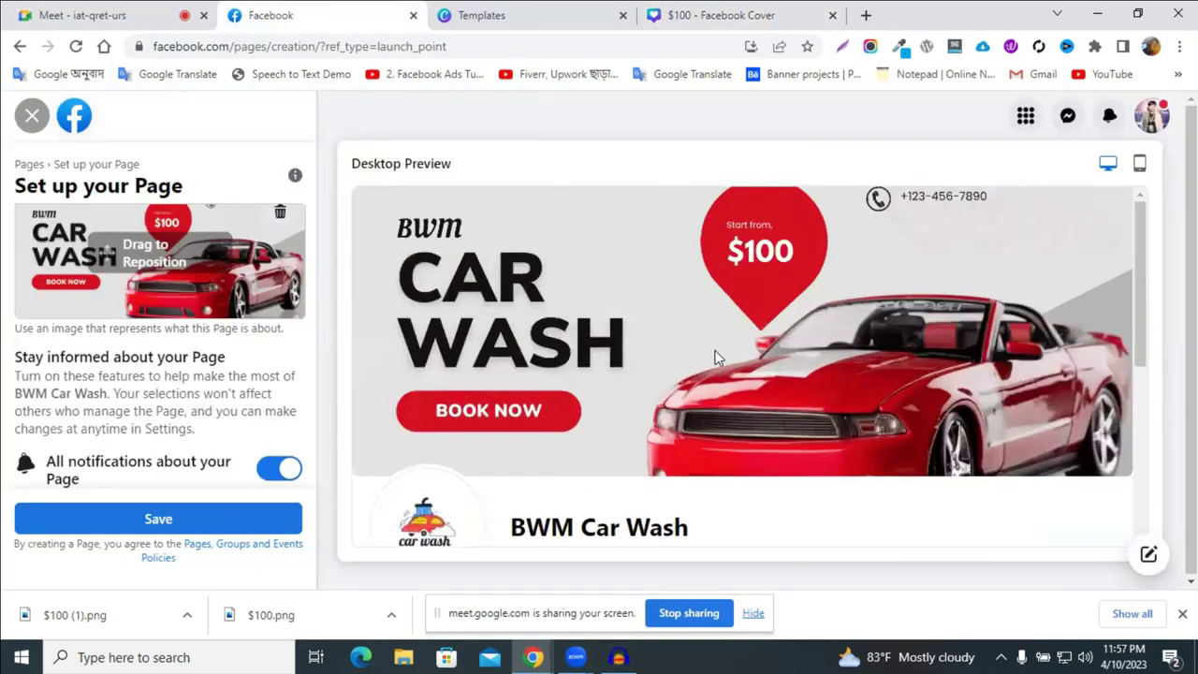
pyautogui.click(767, 9)
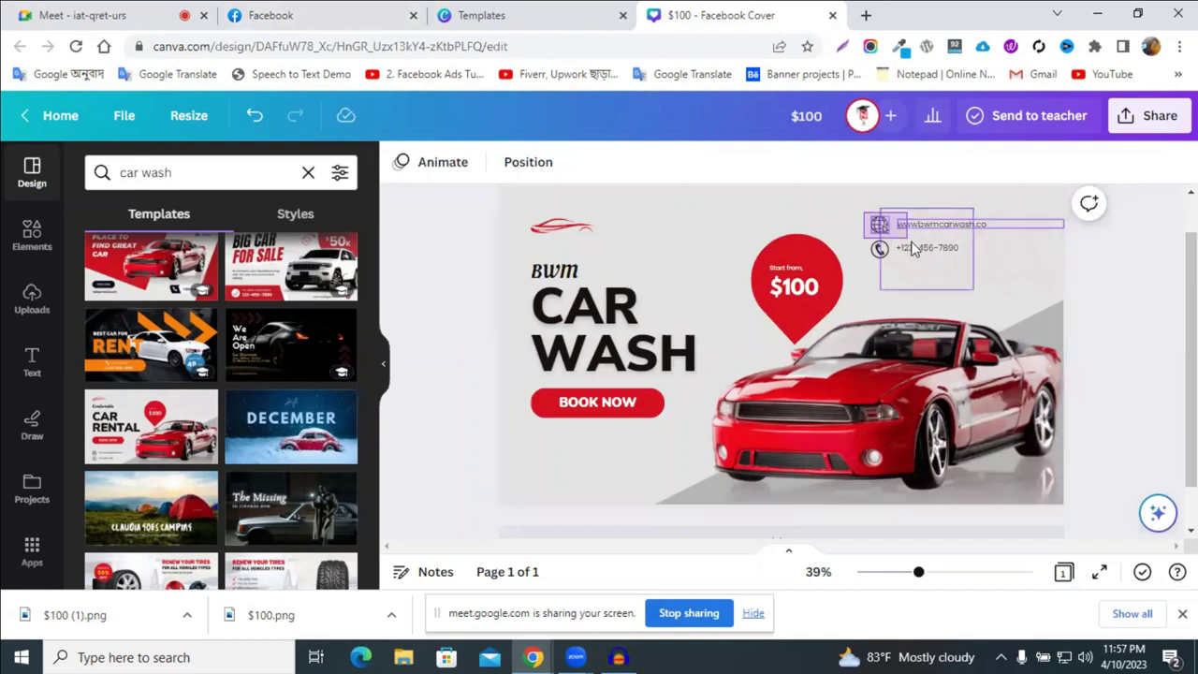
pyautogui.moveTo(917, 250); pyautogui.dragTo(862, 201)
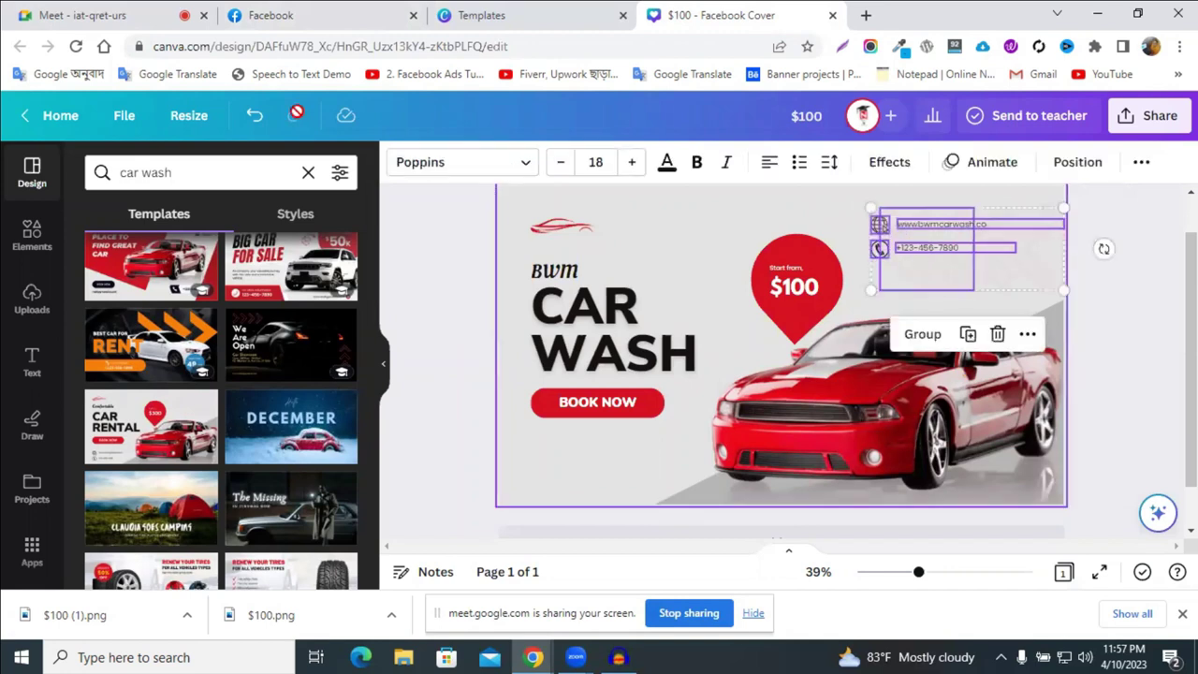
pyautogui.click(255, 116)
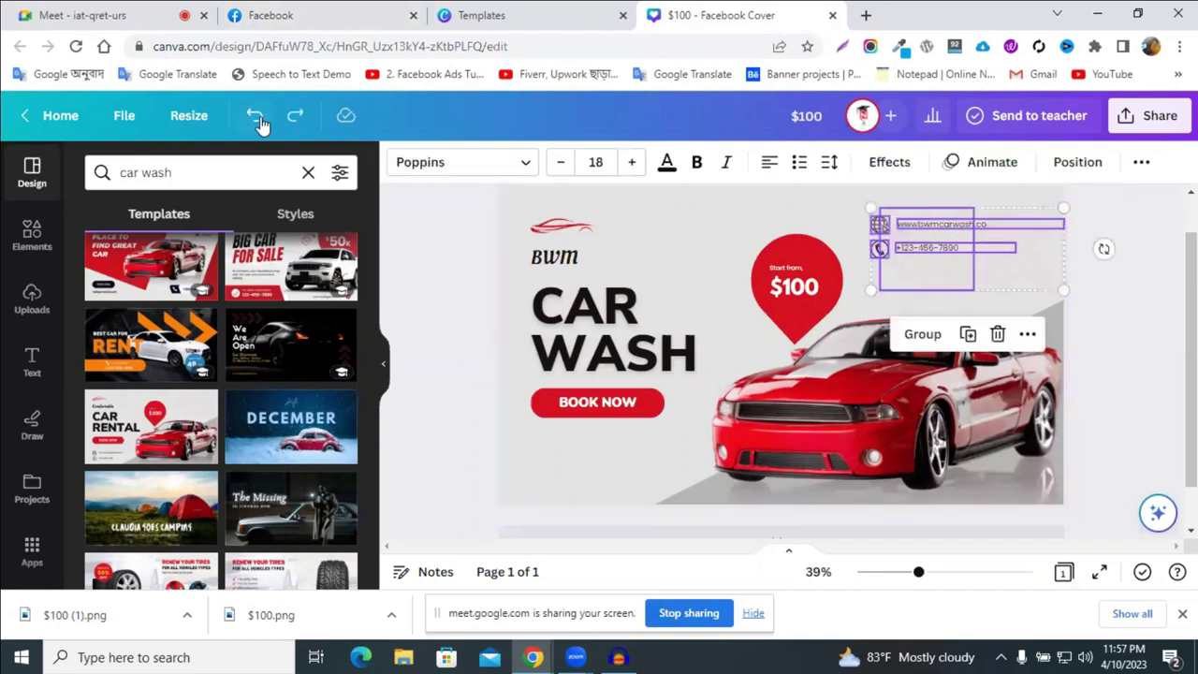
pyautogui.click(263, 120)
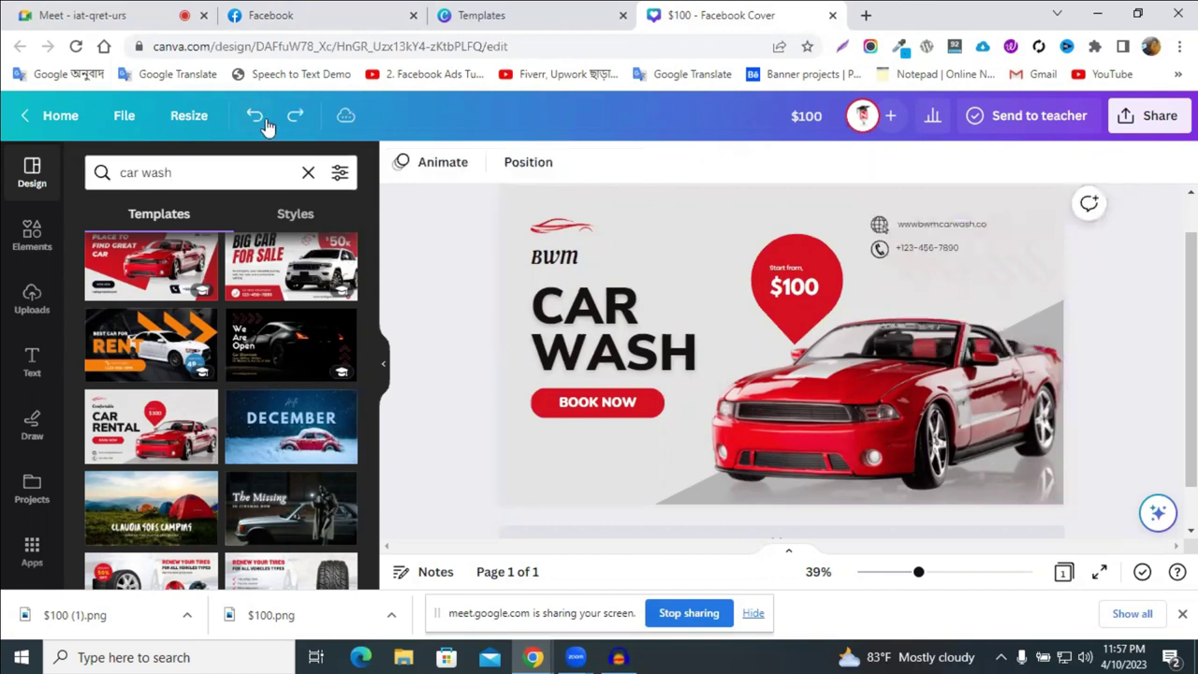
pyautogui.click(263, 119)
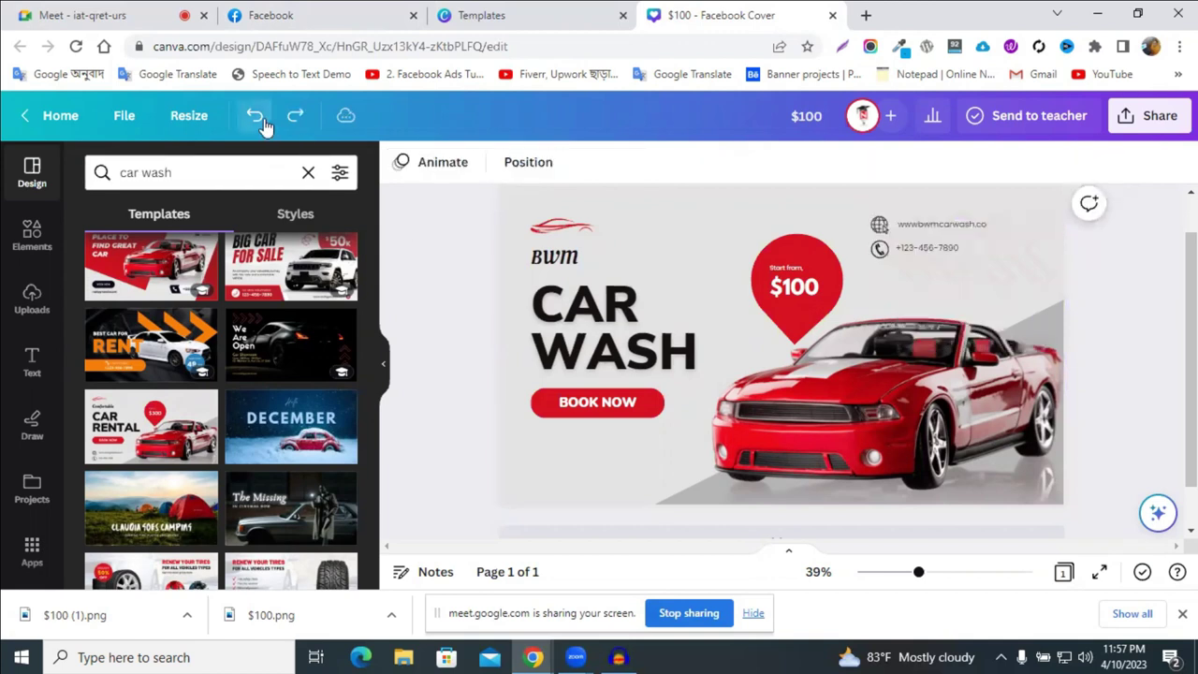
pyautogui.click(263, 120)
pyautogui.click(263, 119)
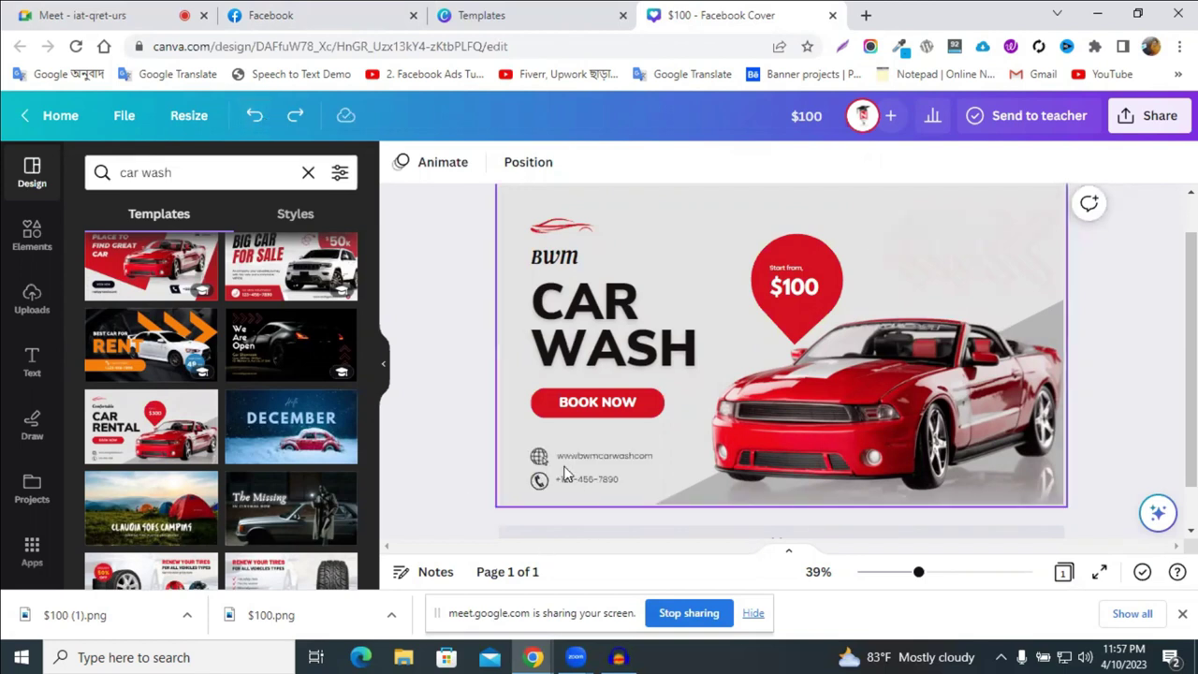
pyautogui.moveTo(546, 462); pyautogui.dragTo(541, 435)
# Group the left-side text and logo elements and shrink the block
pyautogui.click(511, 293)
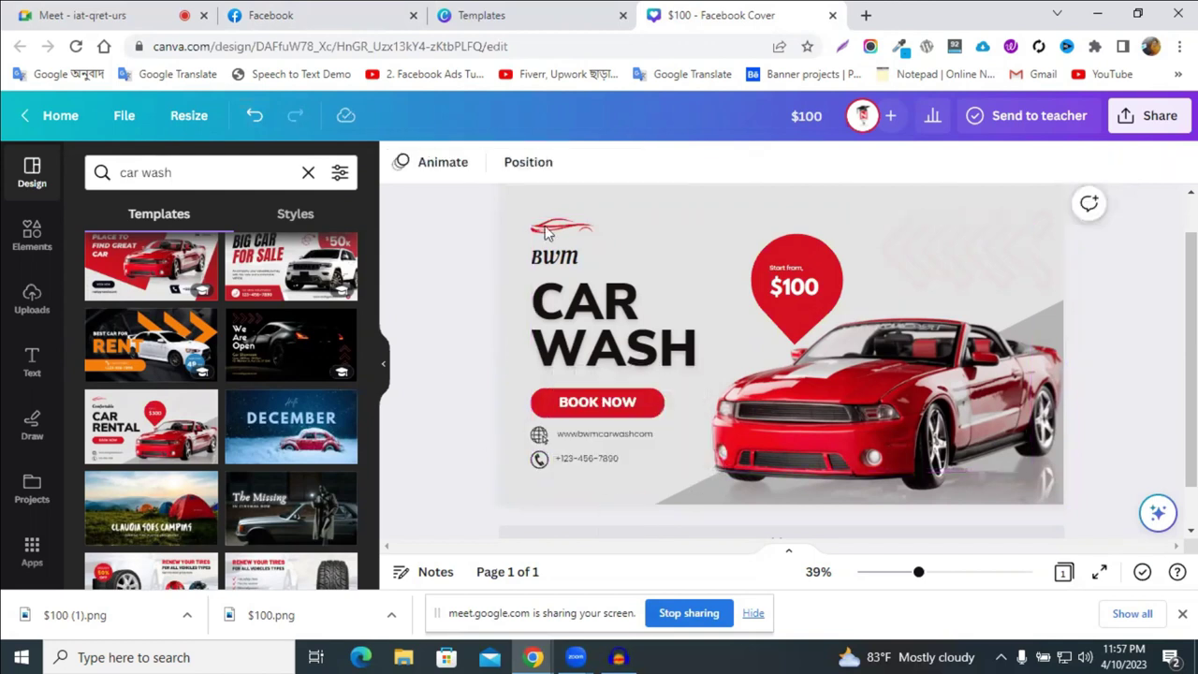
pyautogui.moveTo(532, 211); pyautogui.dragTo(763, 515)
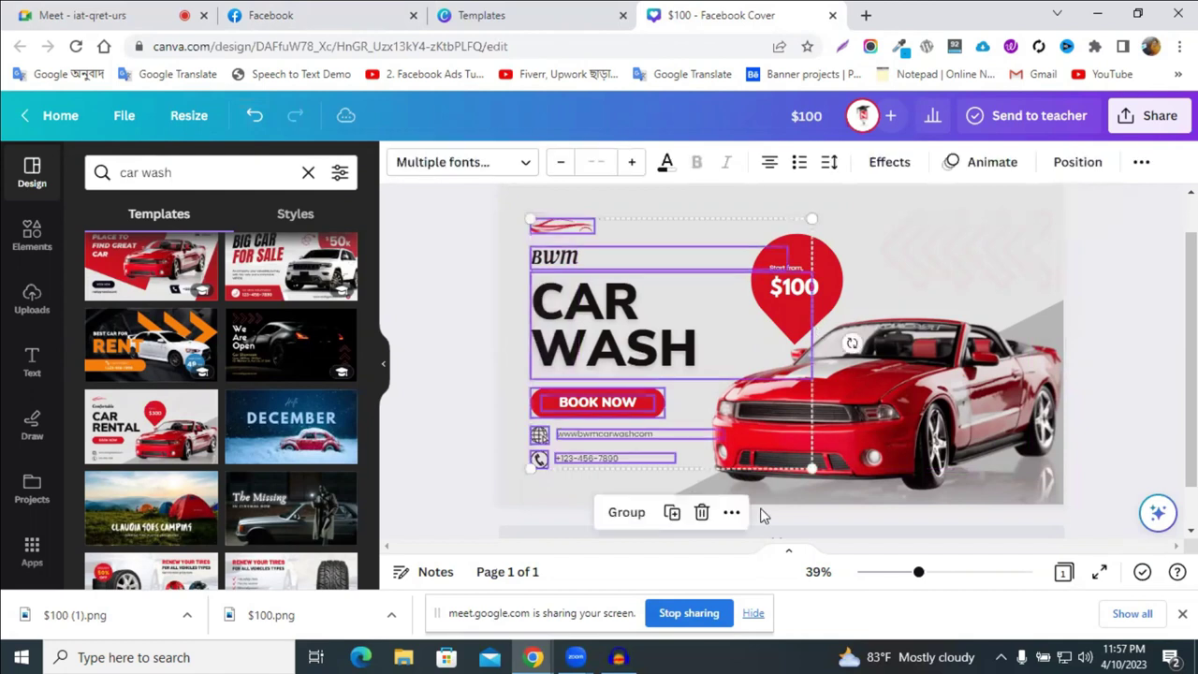
pyautogui.hotkey('ctrl', 'g')
pyautogui.moveTo(786, 444); pyautogui.dragTo(768, 433)
# Group the price pin with the car, shrink it, and shift it slightly
pyautogui.click(810, 468)
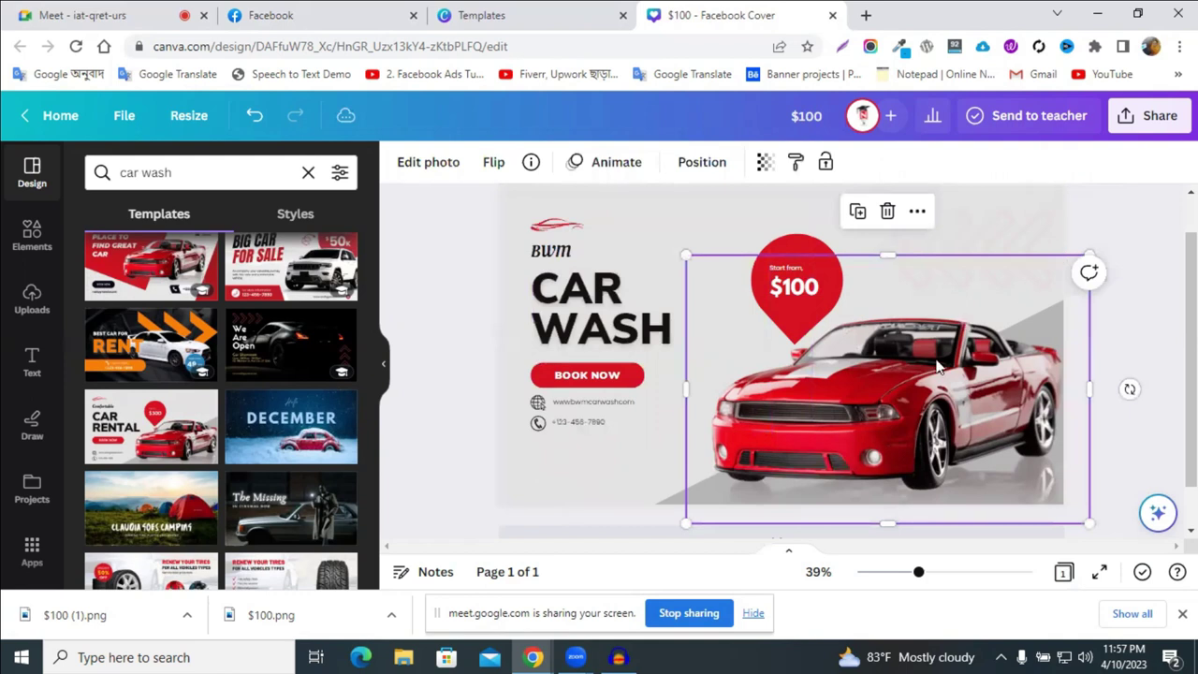
pyautogui.click(744, 231)
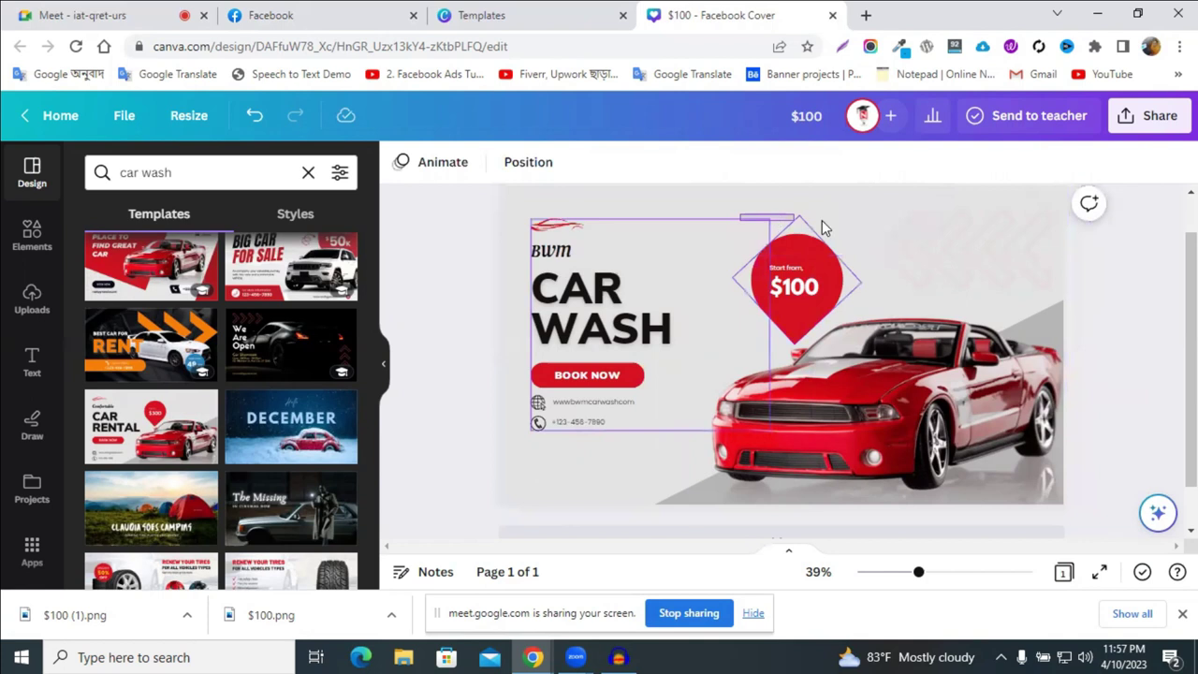
pyautogui.keyDown('shift'); pyautogui.click(833, 250); pyautogui.keyUp('shift')
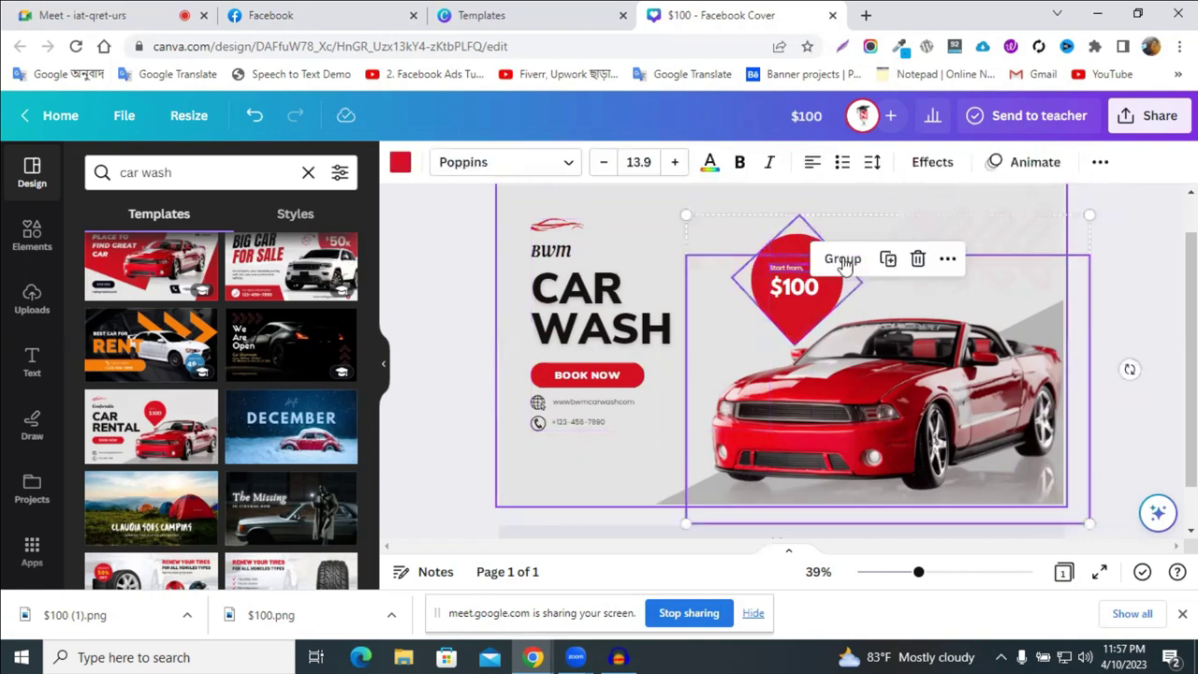
pyautogui.hotkey('ctrl', 'g')
pyautogui.moveTo(1068, 509); pyautogui.dragTo(1026, 477)
pyautogui.moveTo(971, 428); pyautogui.dragTo(980, 431)
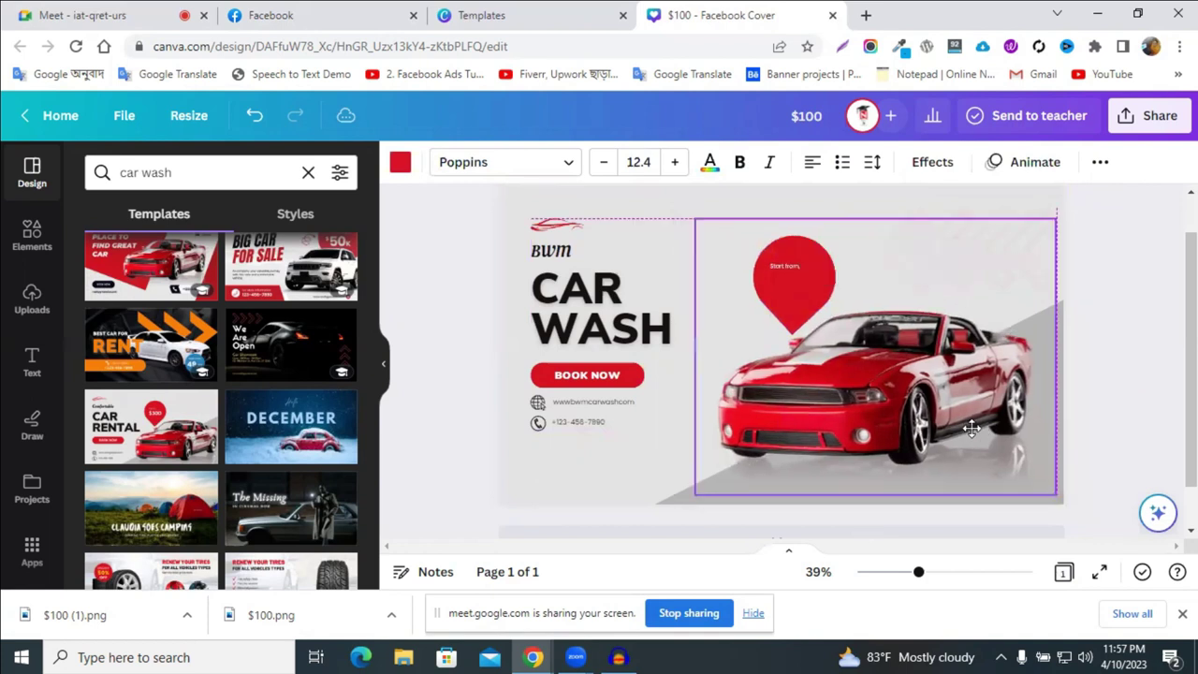
pyautogui.press('Escape')
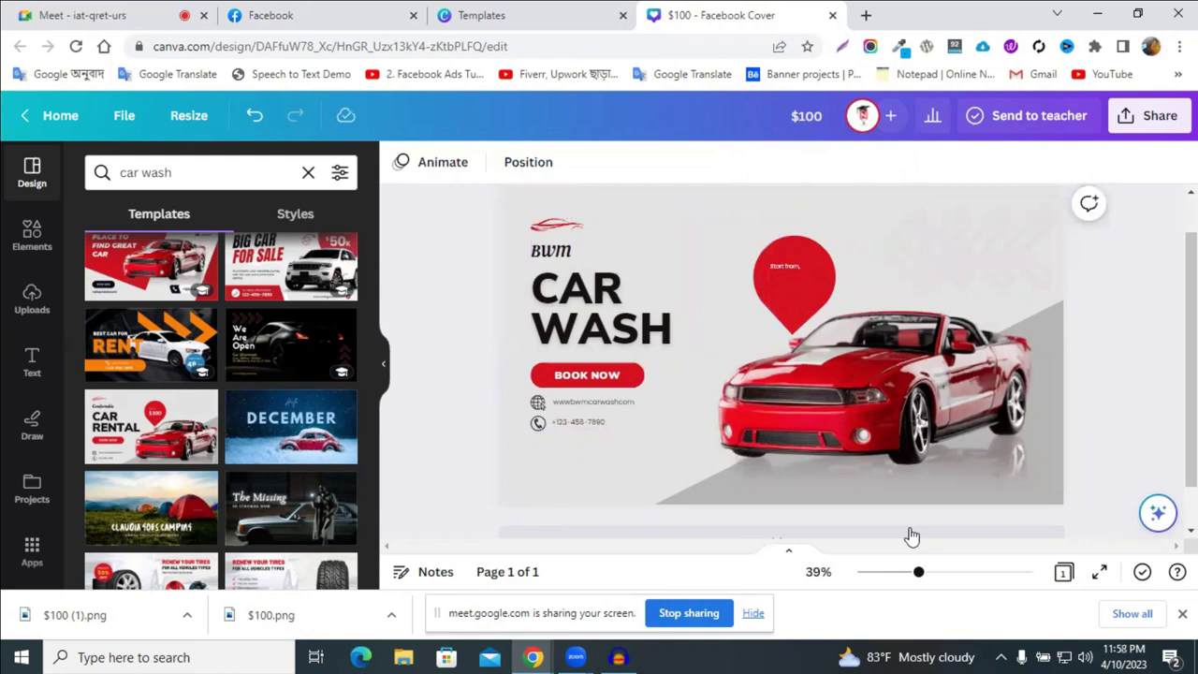
# Add the Big Car For Sale template as a second page of the design
pyautogui.scroll(-1, 835, 522)
pyautogui.click(214, 326)
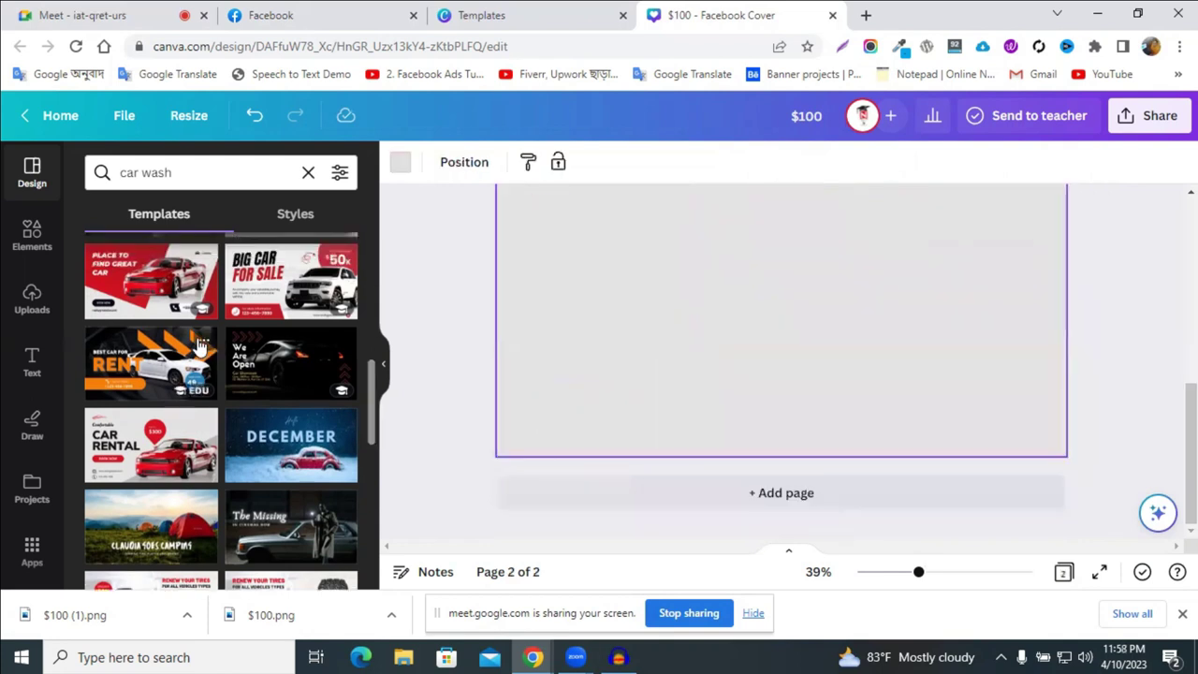
pyautogui.scroll(2, 290, 437)
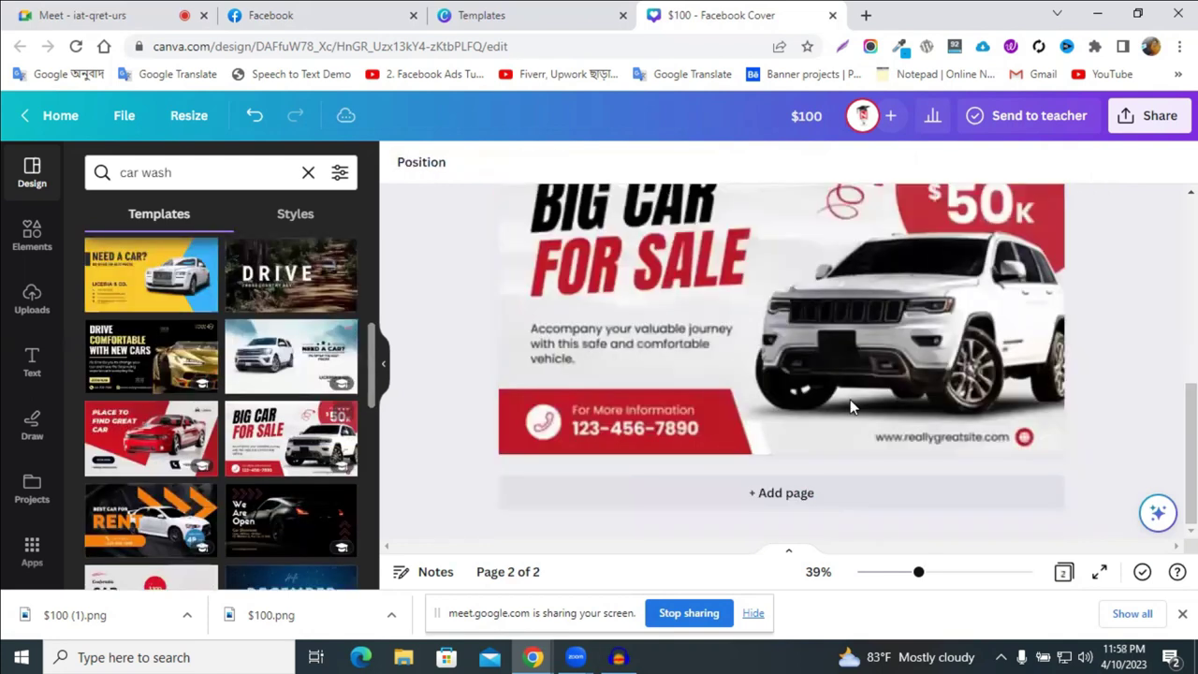
pyautogui.scroll(2, 969, 374)
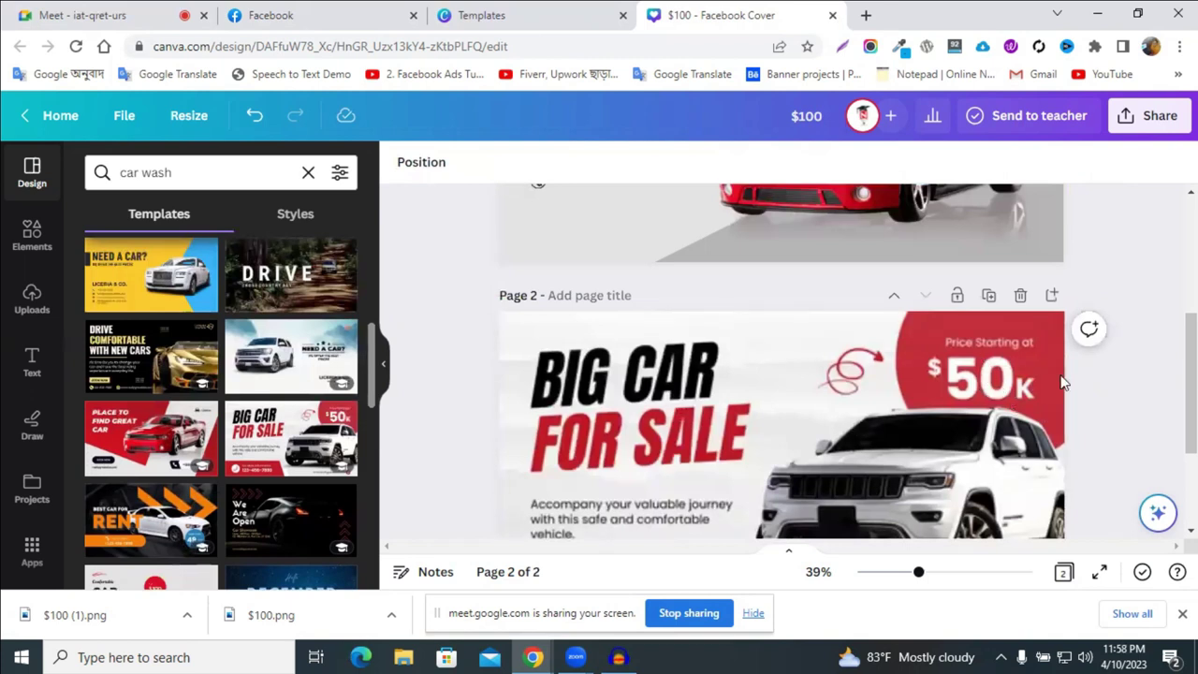
# Select the large 50 price on page 2 and bring it onto the car wash cover's red pin
pyautogui.click(997, 391)
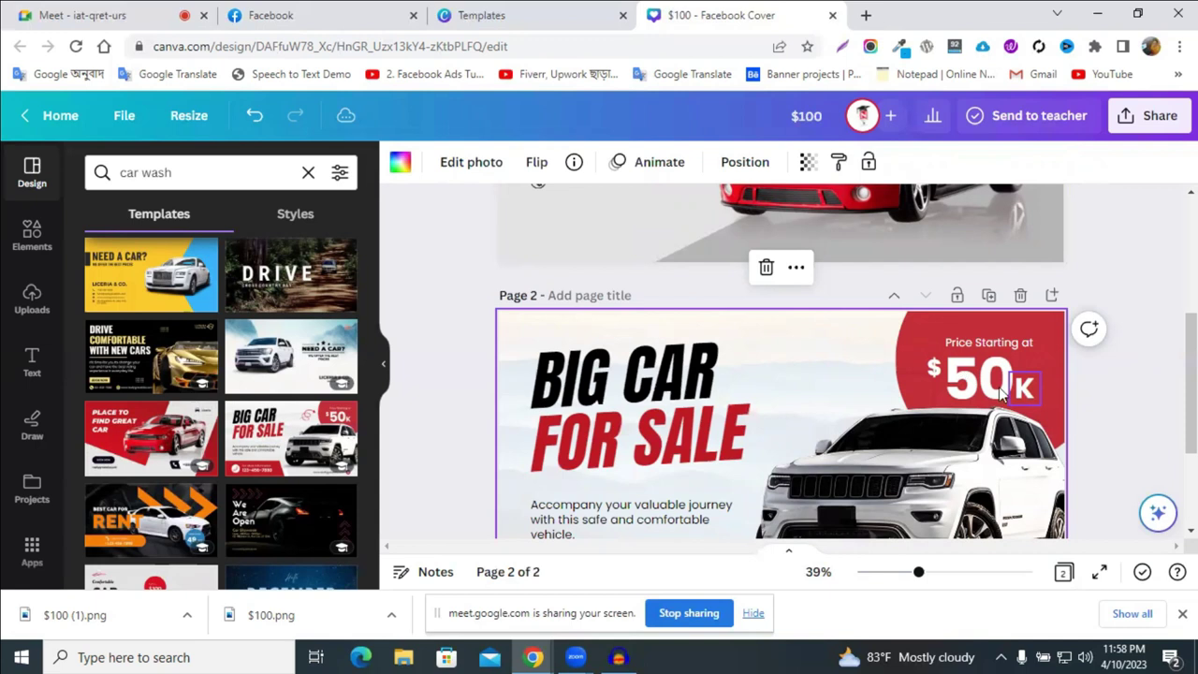
pyautogui.scroll(2, 1067, 399)
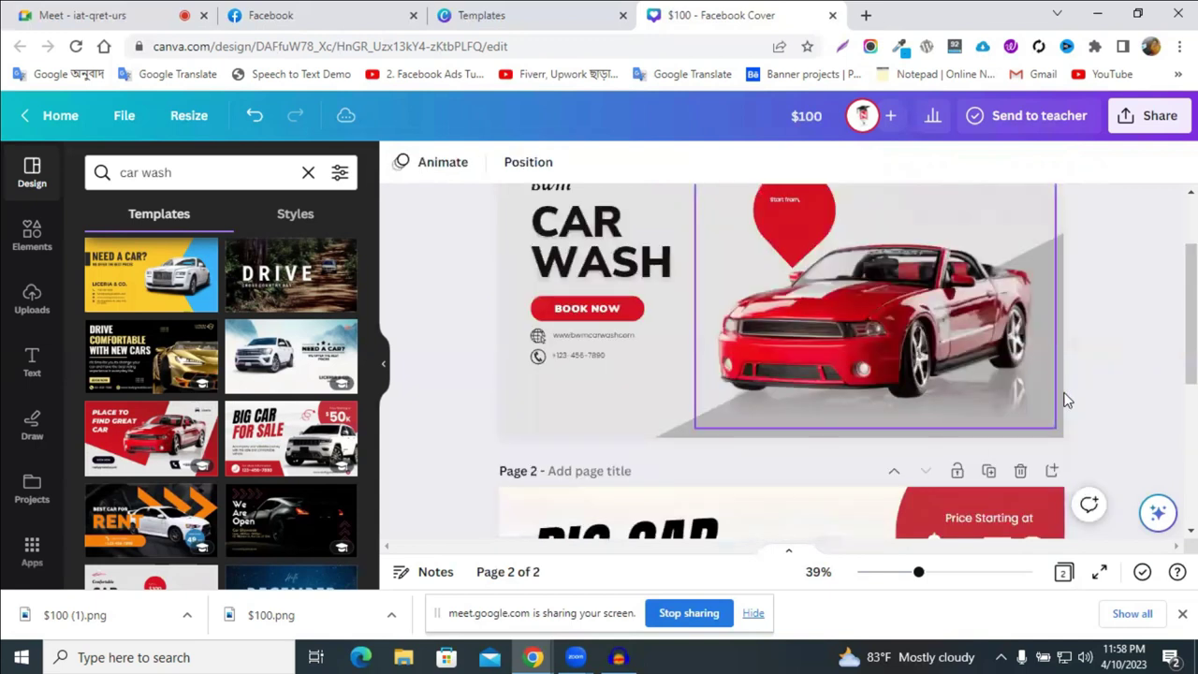
pyautogui.click(622, 15)
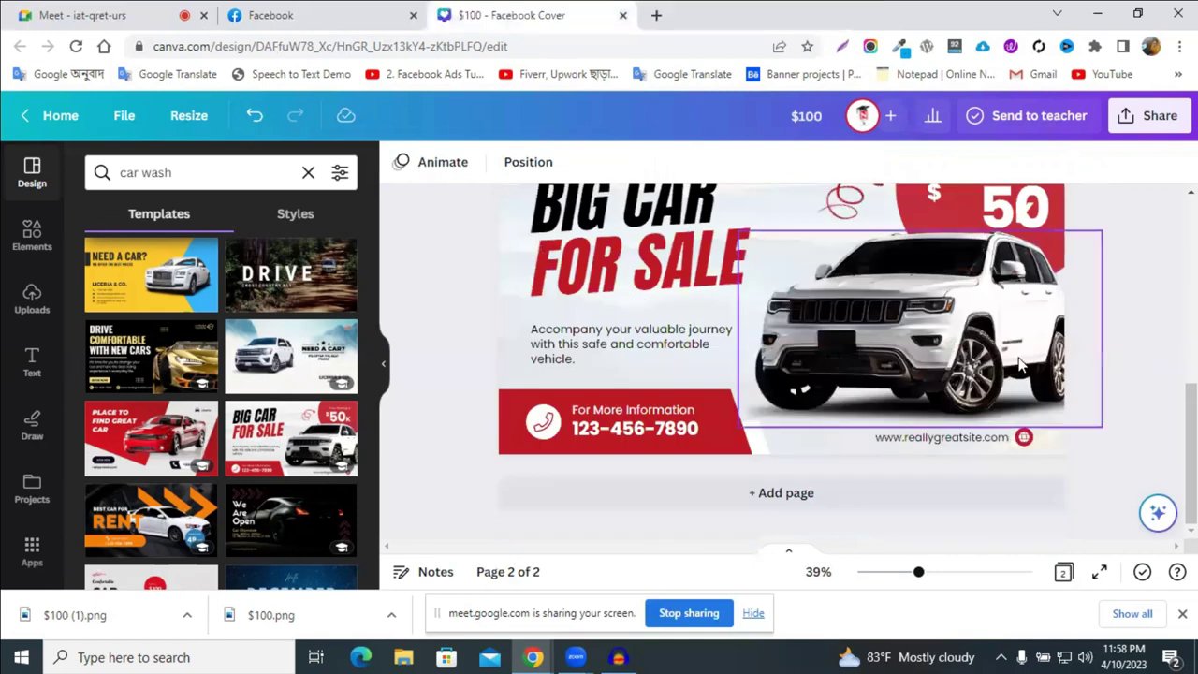
pyautogui.scroll(2, 1018, 375)
pyautogui.click(1016, 397)
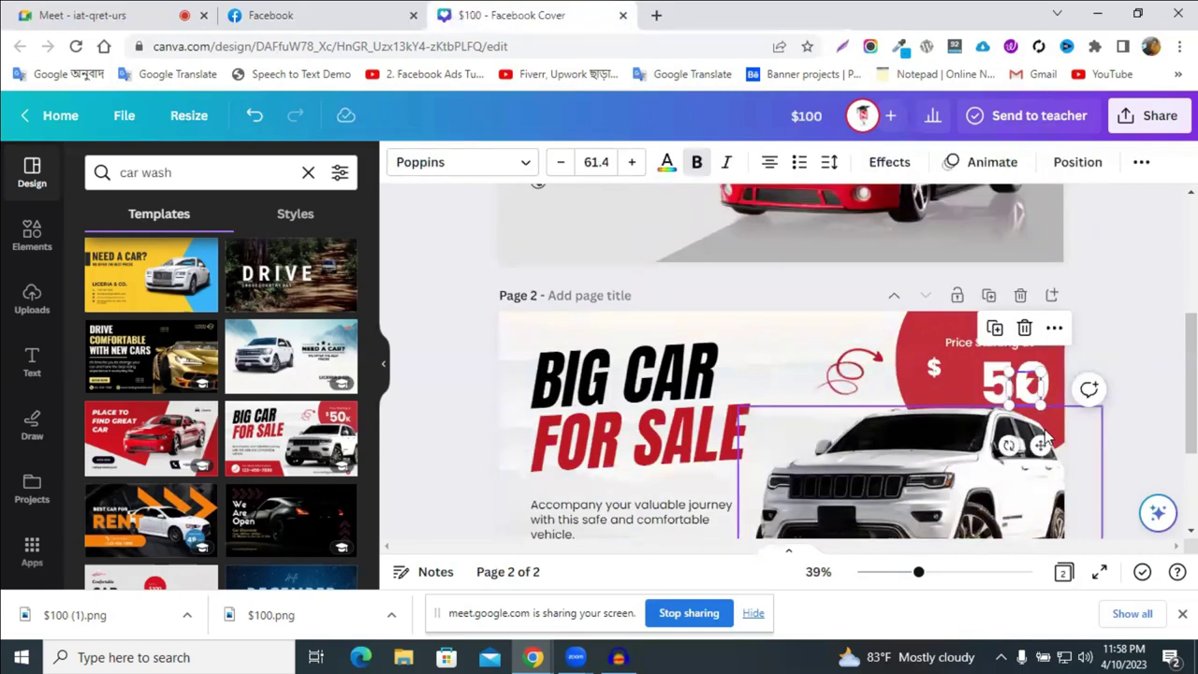
pyautogui.click(1015, 369)
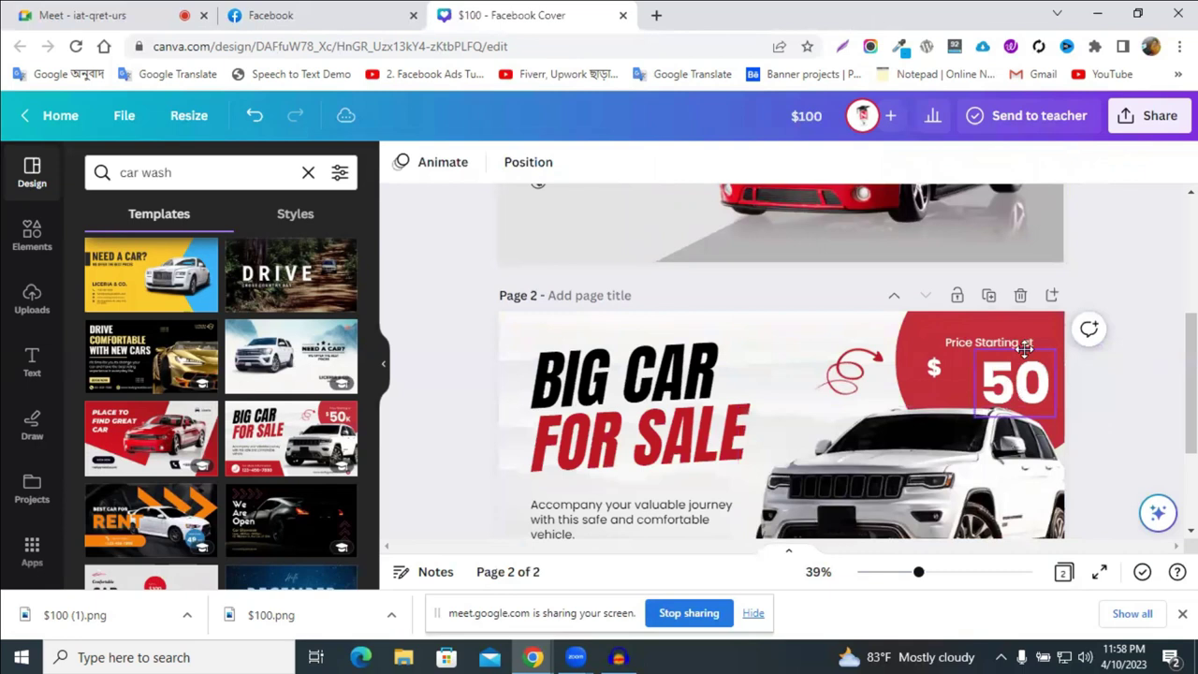
pyautogui.hotkey('ctrl', 'z')
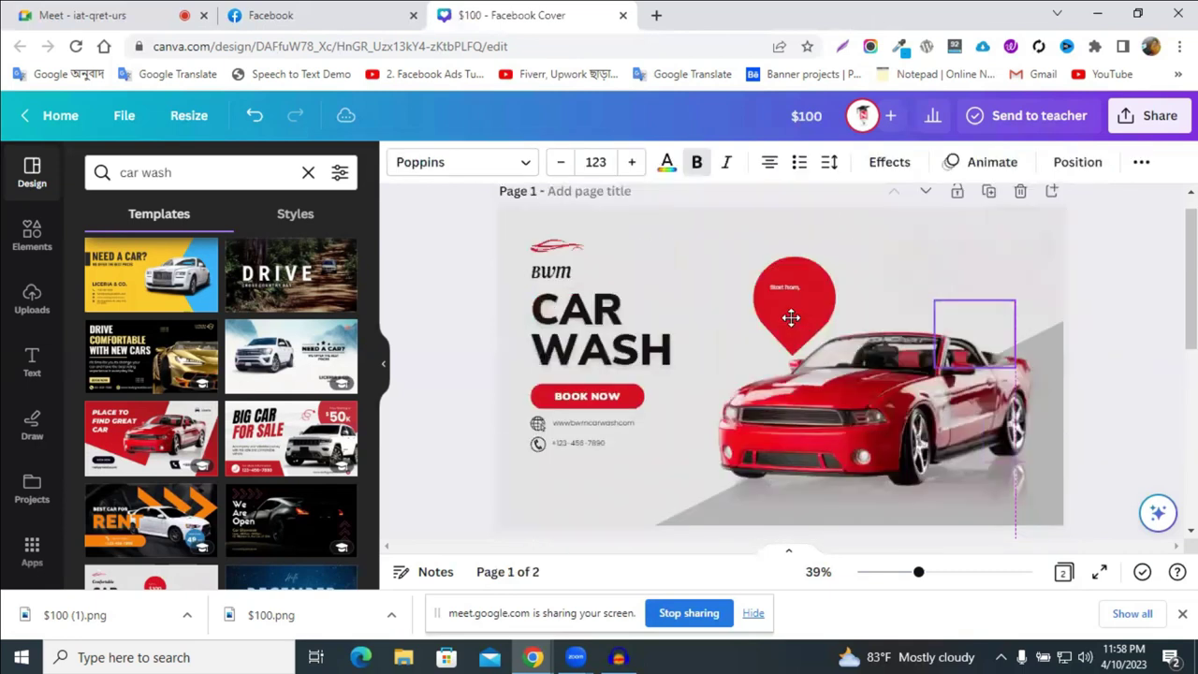
# Replace the pin's 50 with $100, widening, shrinking and nudging it to fit inside the red pin
pyautogui.doubleClick(794, 319)
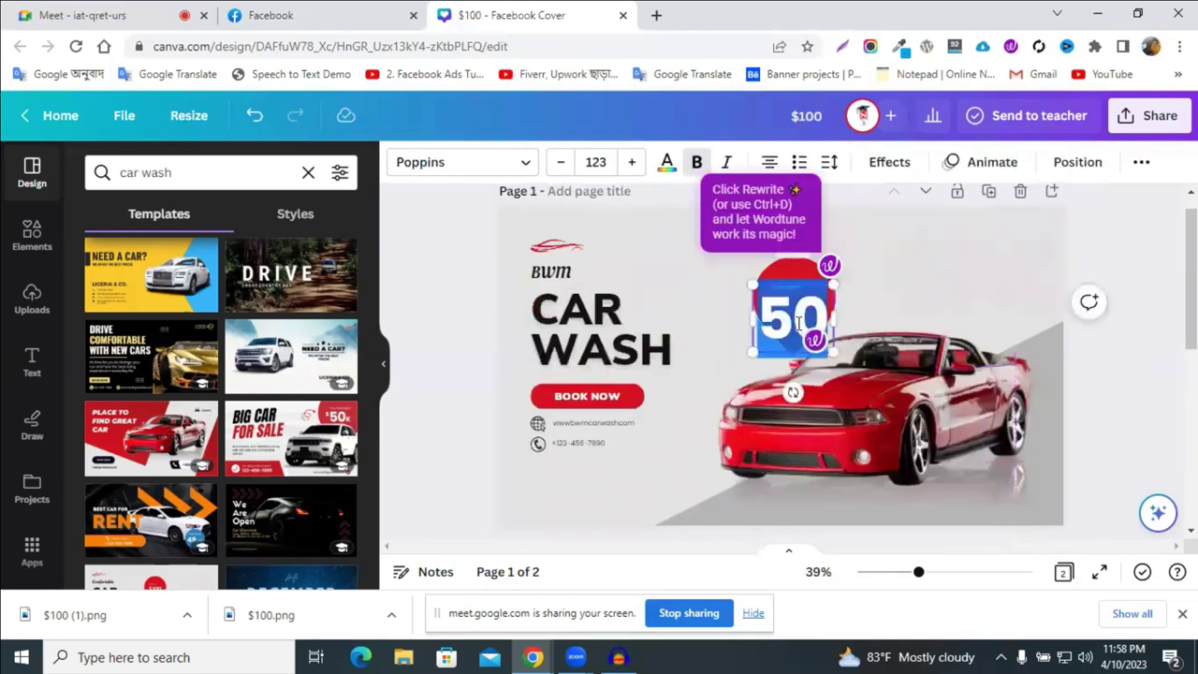
pyautogui.press('BackSpace')
pyautogui.press('BackSpace')
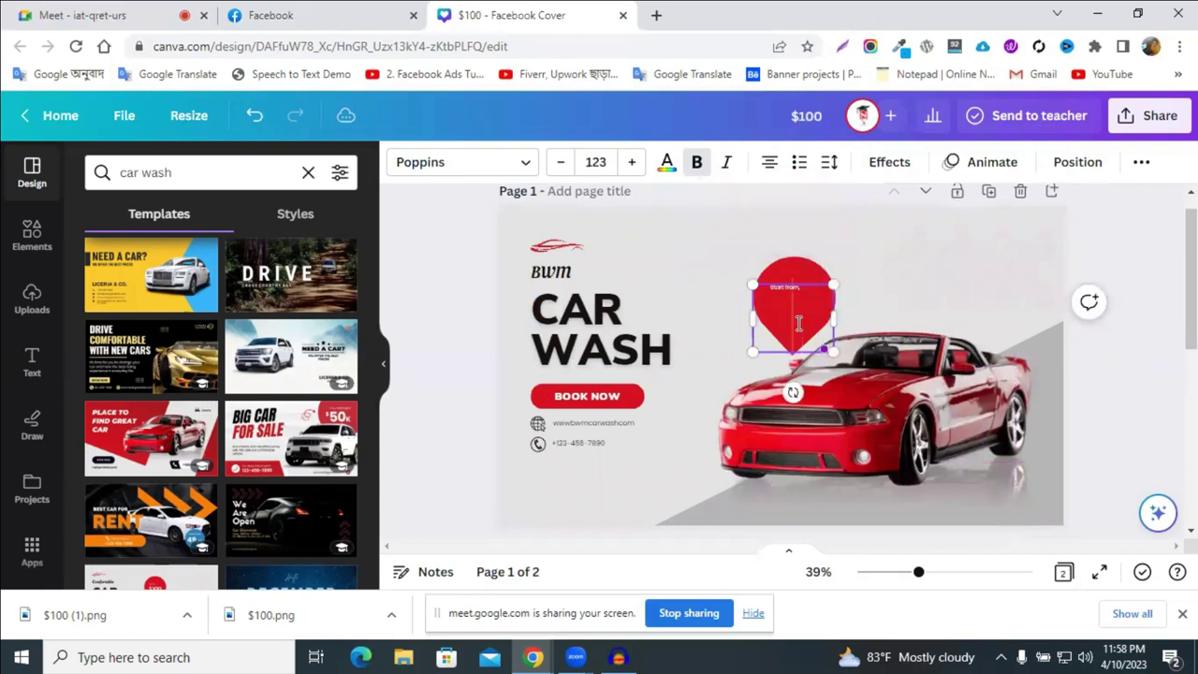
pyautogui.write('$')
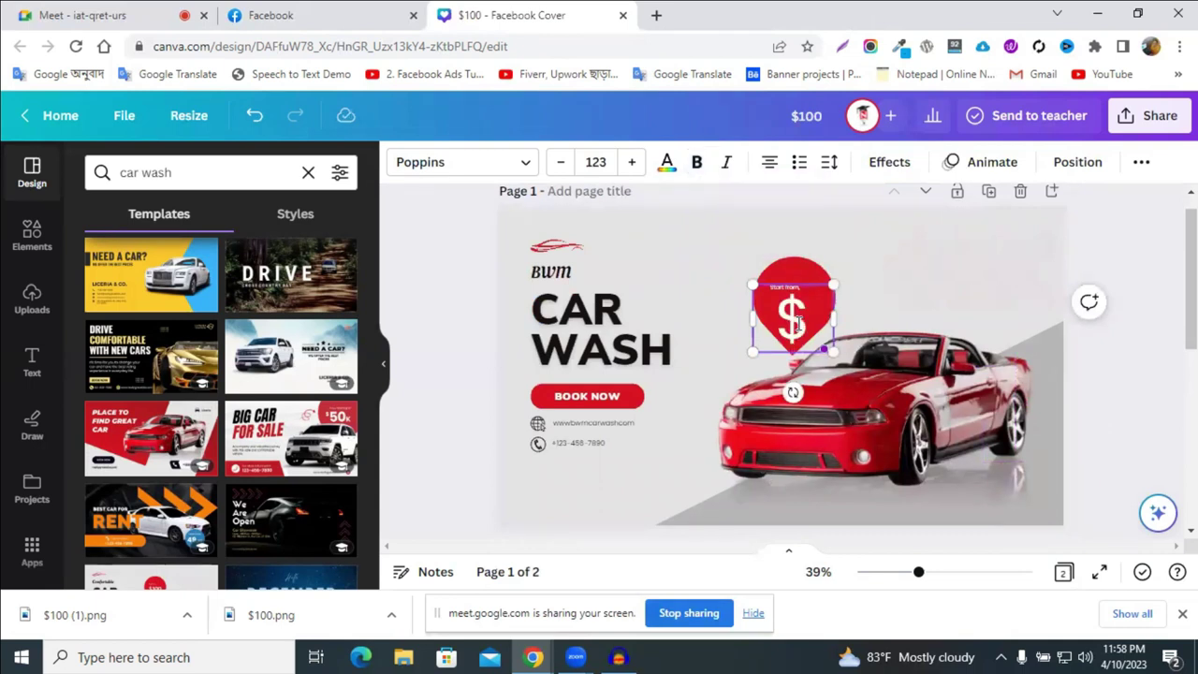
pyautogui.write('100')
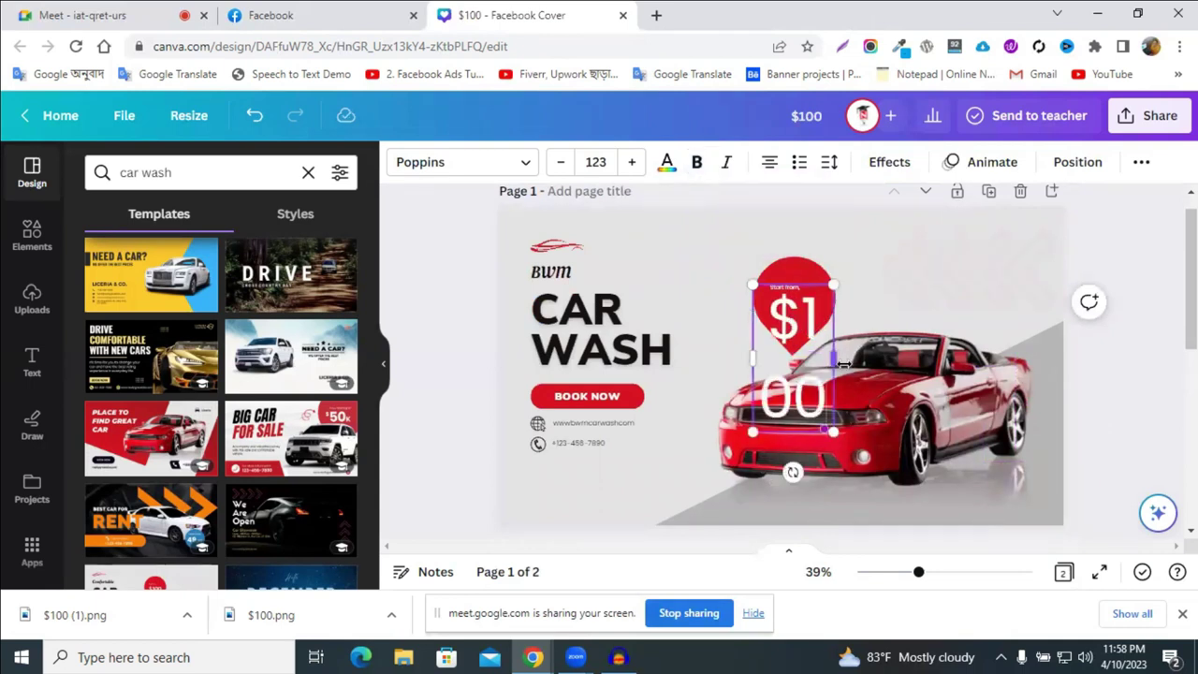
pyautogui.moveTo(929, 341); pyautogui.dragTo(925, 354)
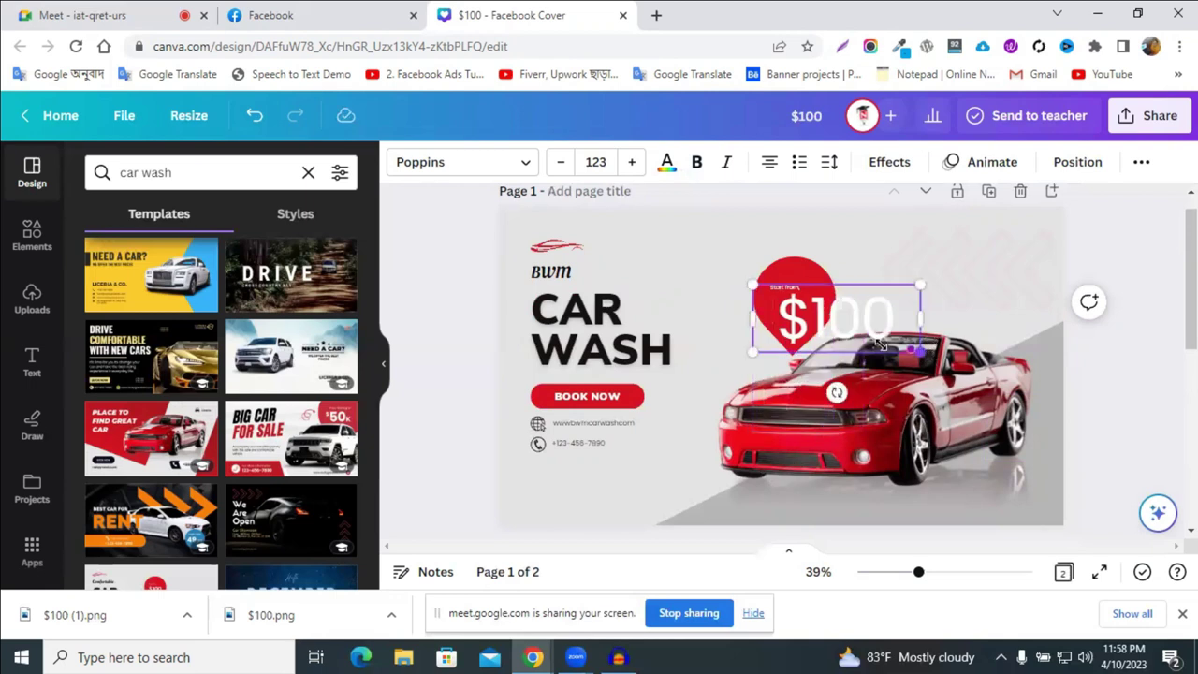
pyautogui.moveTo(847, 337); pyautogui.dragTo(845, 334)
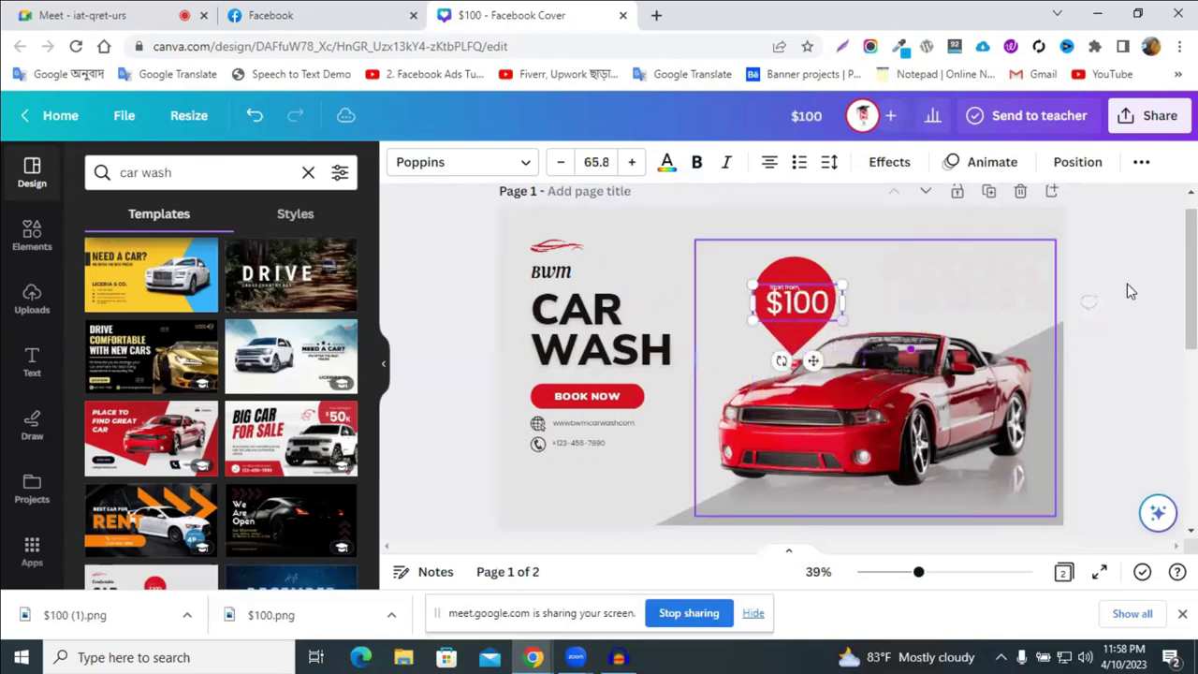
pyautogui.click(804, 311)
pyautogui.moveTo(801, 311)
pyautogui.mouseDown()
pyautogui.moveTo(821, 322)
pyautogui.moveTo(789, 307)
pyautogui.mouseUp()
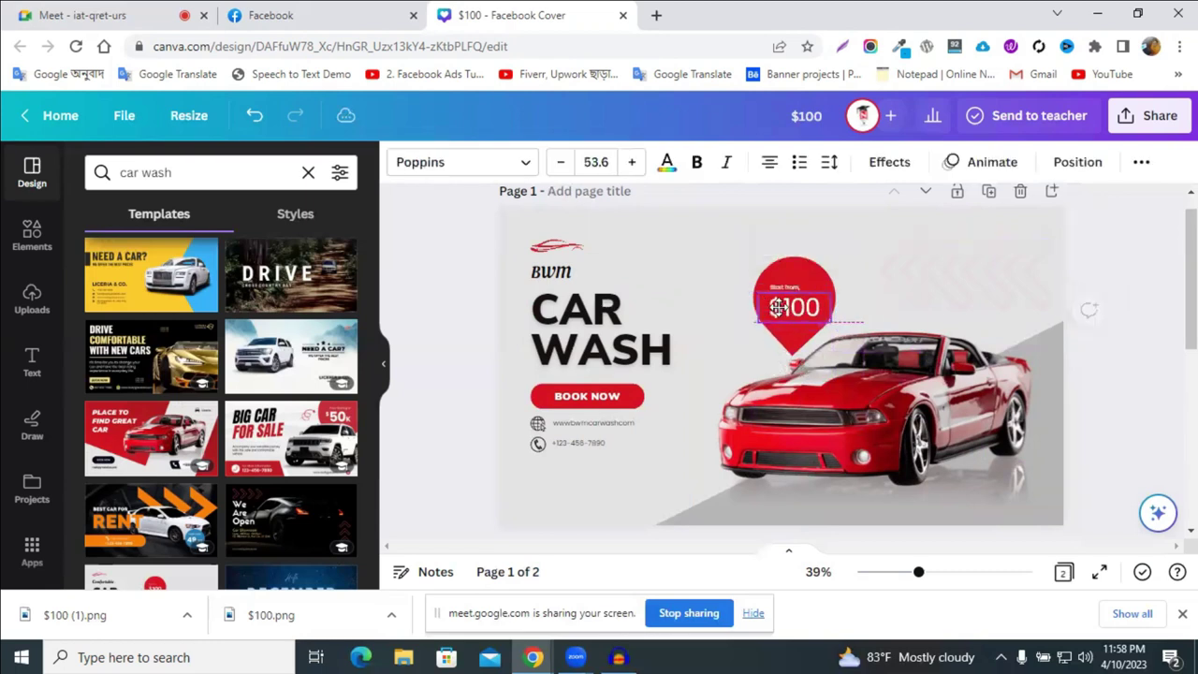
pyautogui.click(1101, 272)
pyautogui.scroll(-3, 1077, 426)
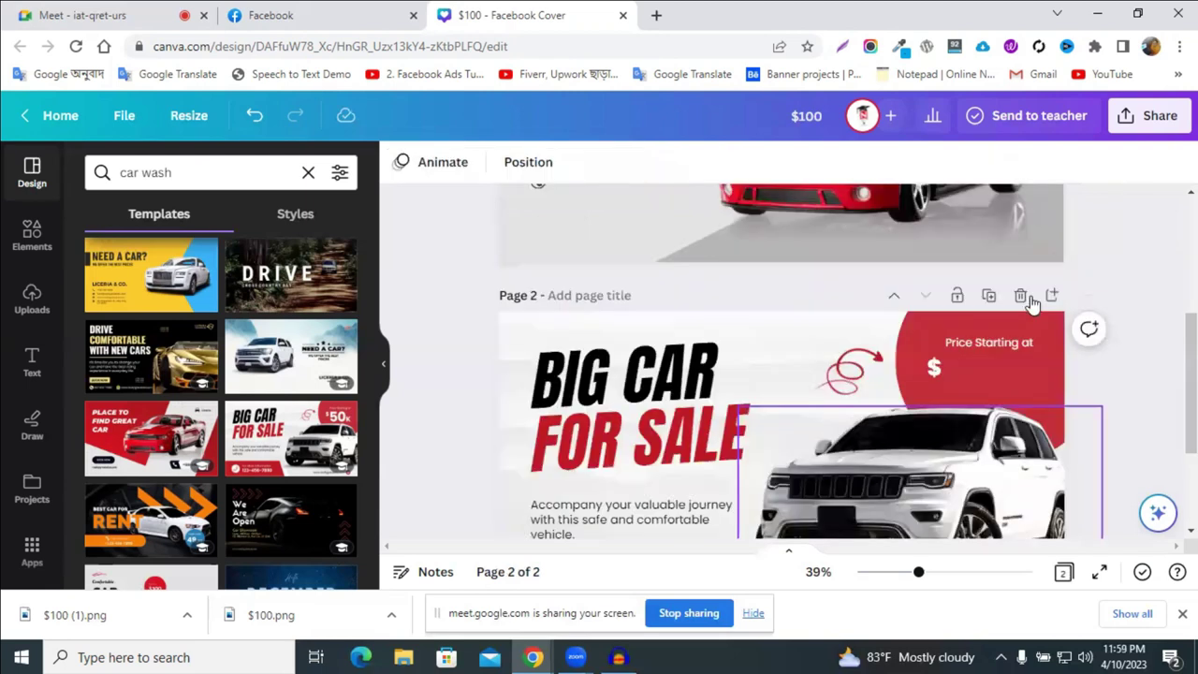
# Delete page 2, download the cover as a PNG, and switch back to Facebook
pyautogui.click(1020, 294)
pyautogui.click(1136, 120)
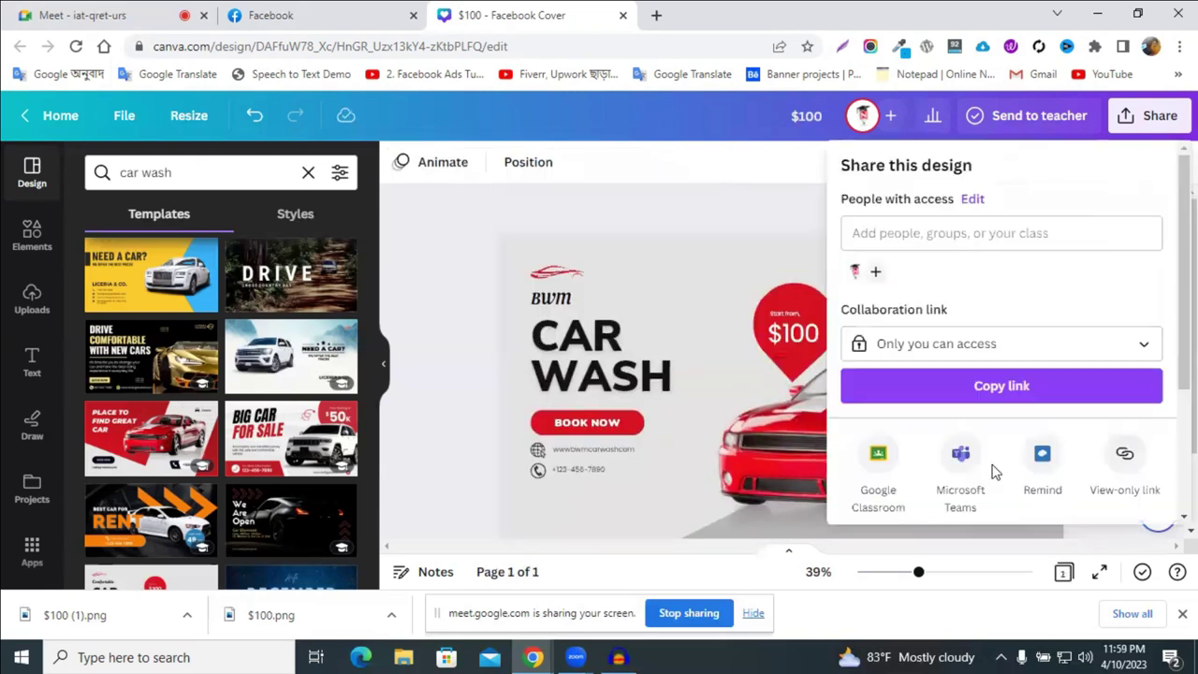
pyautogui.scroll(-2, 927, 412)
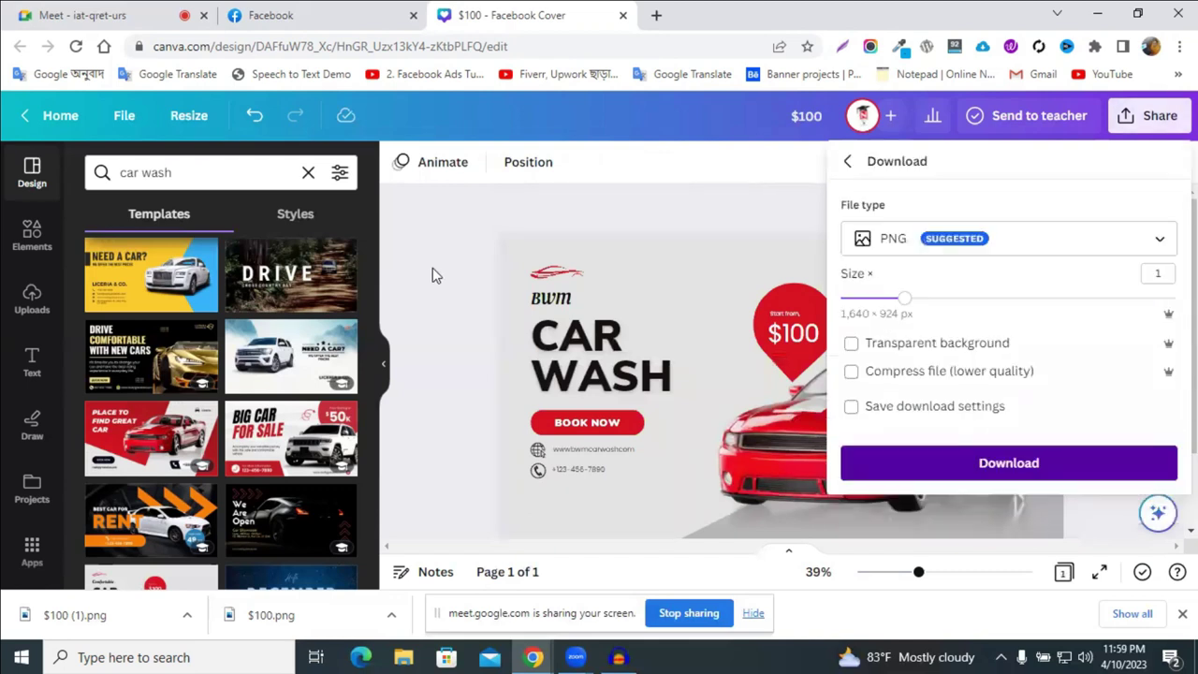
pyautogui.click(316, 9)
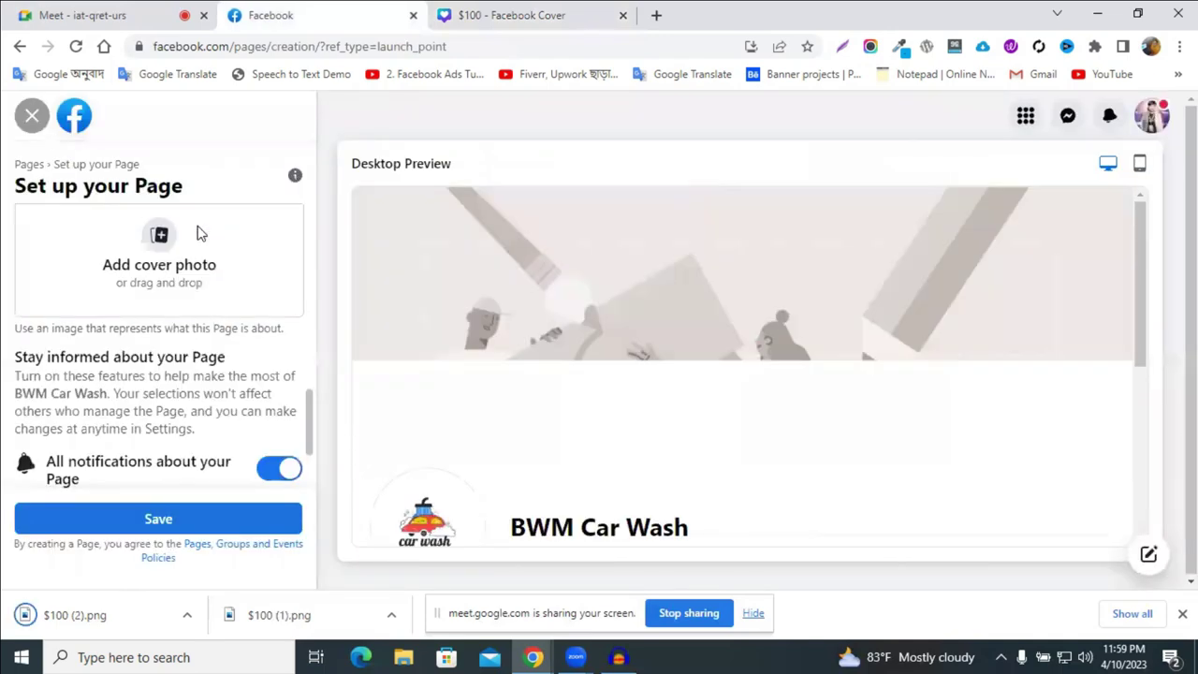
# Upload the $100 car wash image as the Page's cover photo and save the setup
pyautogui.click(160, 240)
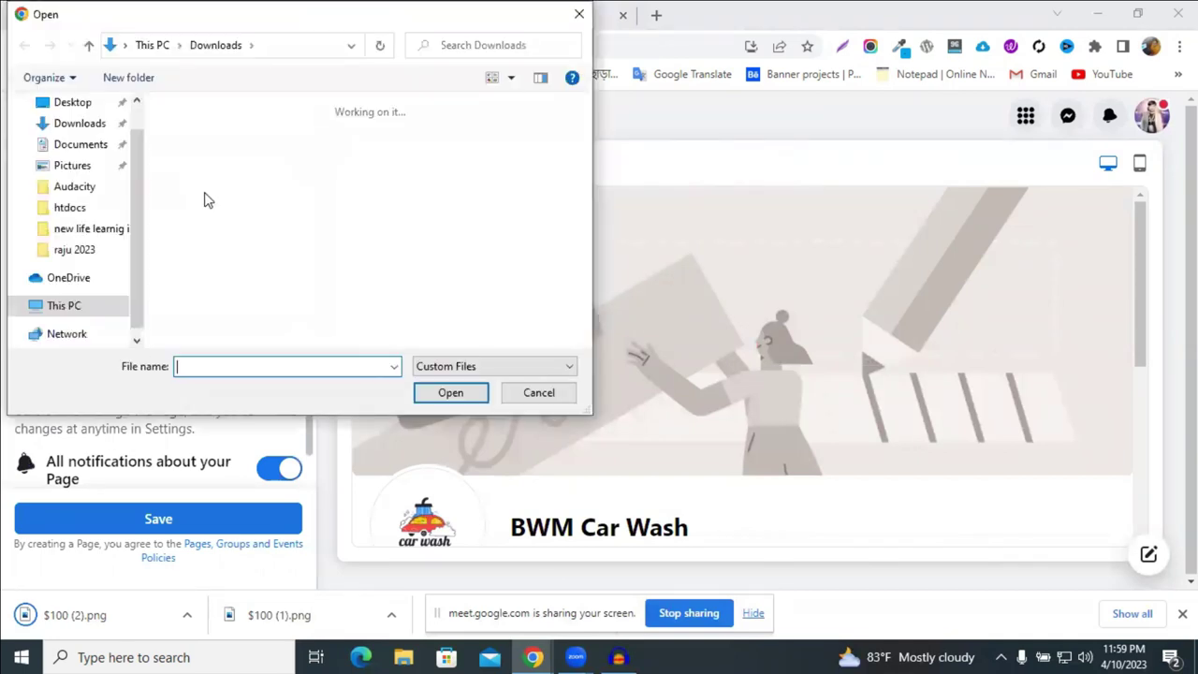
pyautogui.click(435, 389)
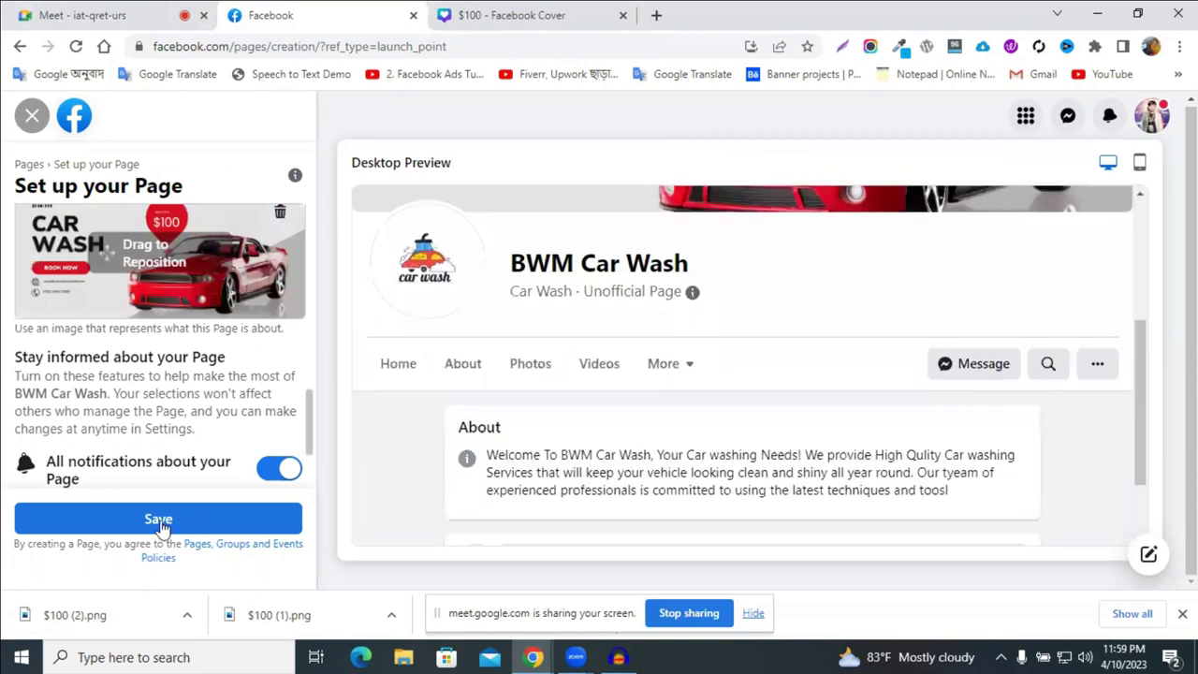
pyautogui.scroll(-2, 158, 406)
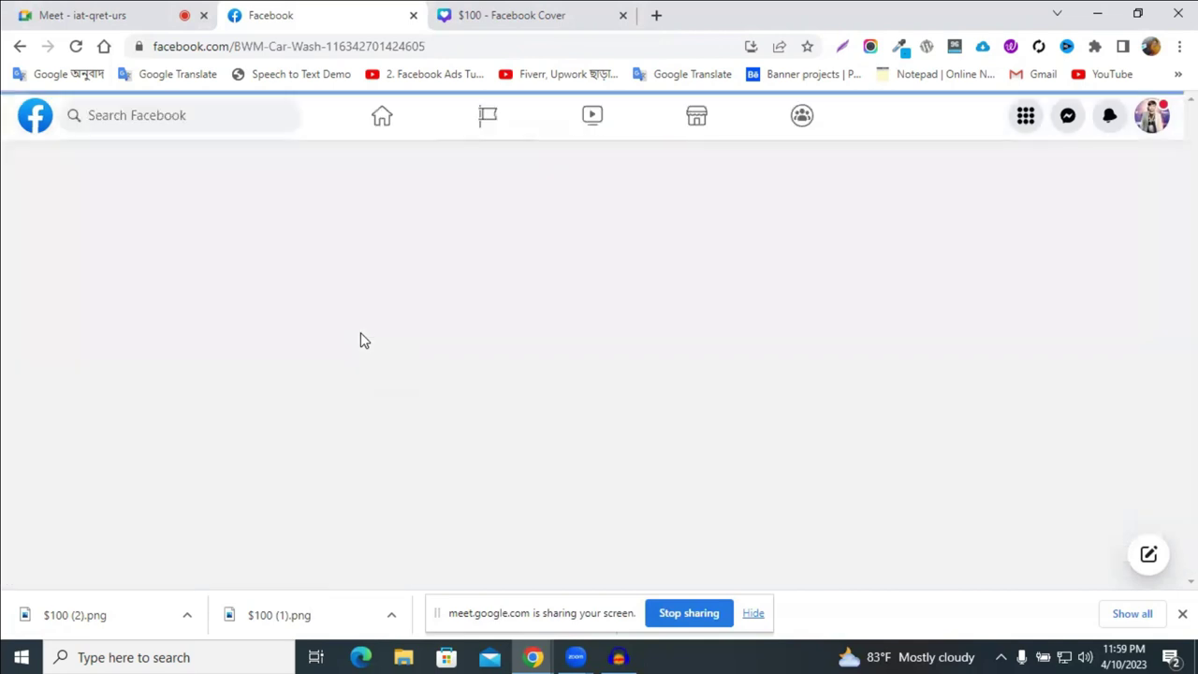
# Close the Canva tab, dismiss the WhatsApp prompt, and scroll through the new BWM Car Wash Page
pyautogui.click(619, 16)
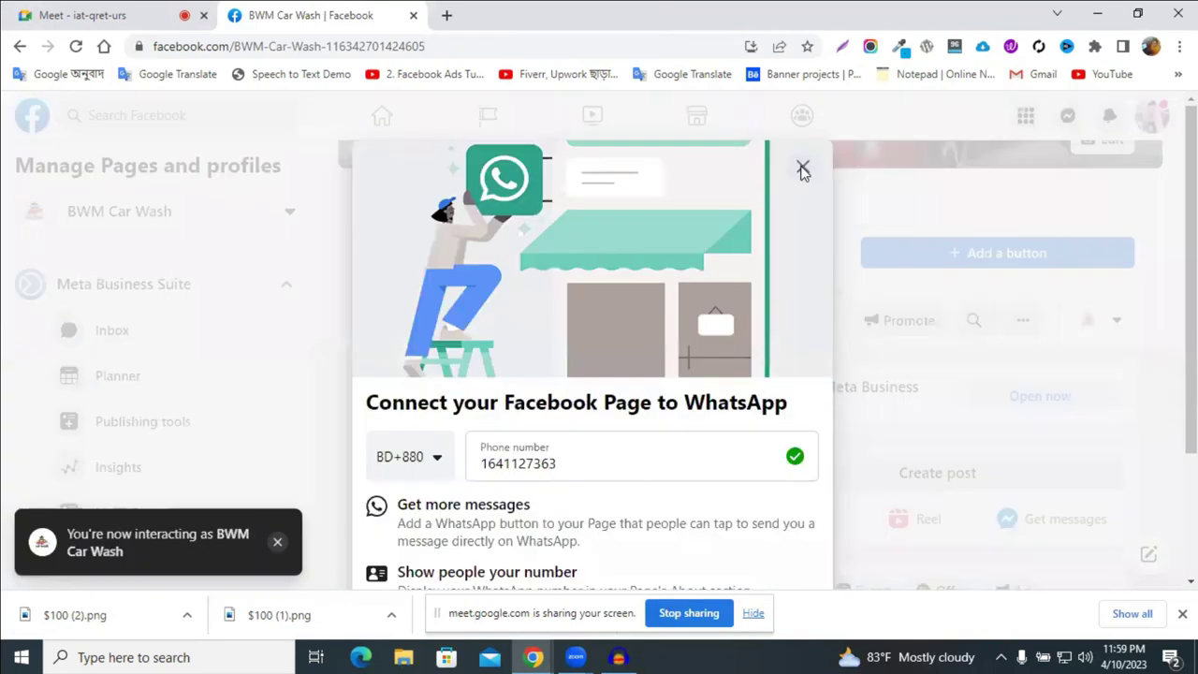
pyautogui.click(802, 170)
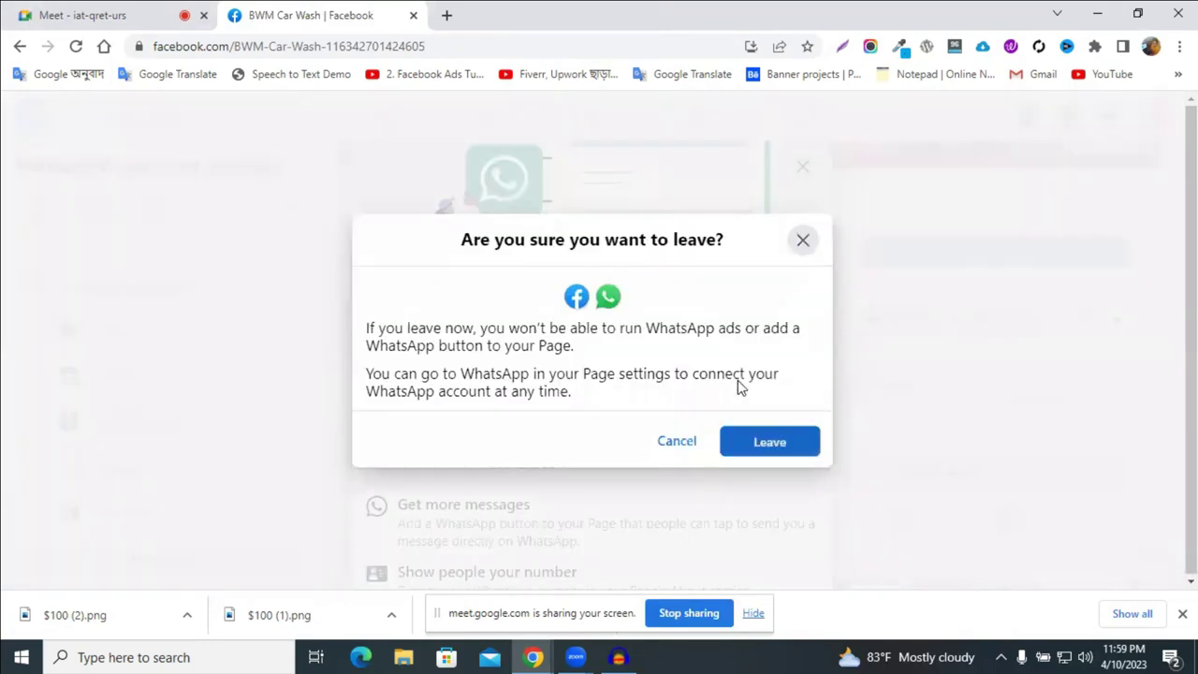
pyautogui.press('Escape')
pyautogui.scroll(-2, 720, 316)
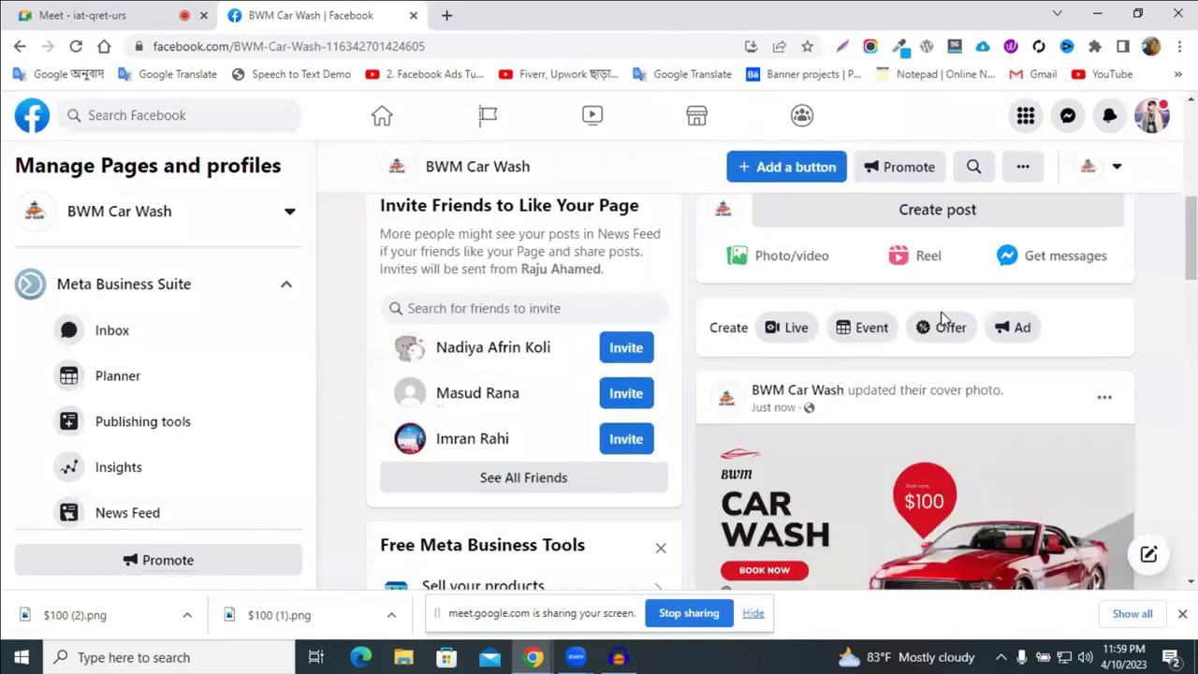
pyautogui.scroll(5, 884, 296)
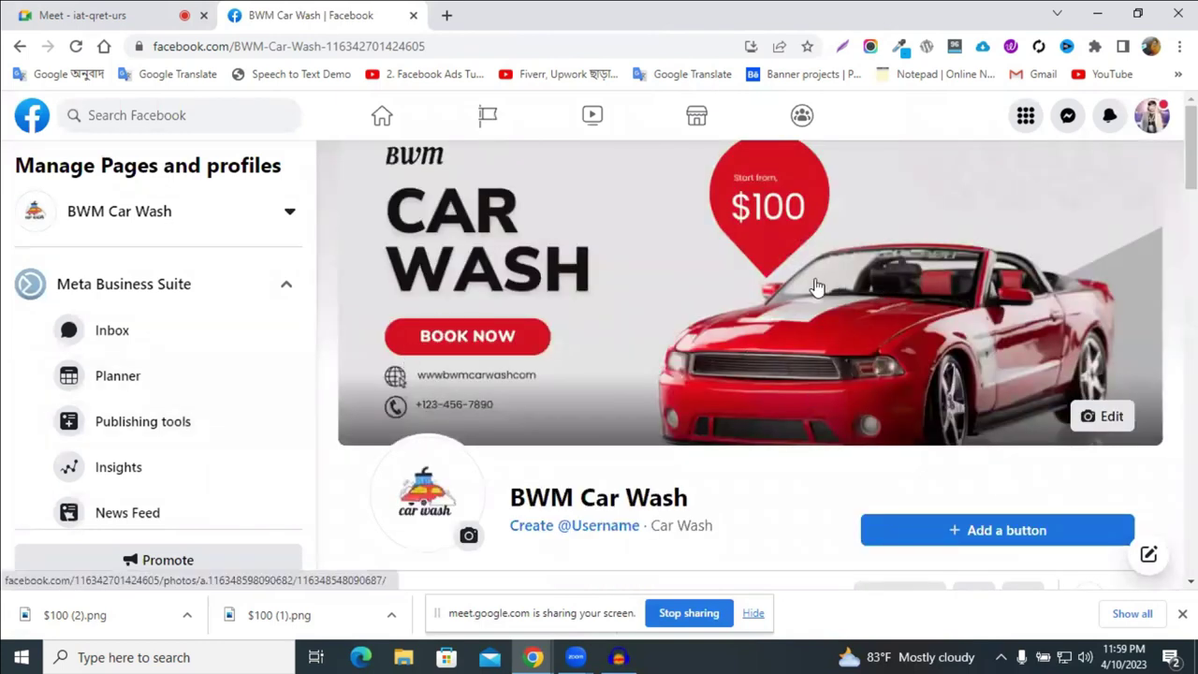
pyautogui.scroll(-3, 816, 285)
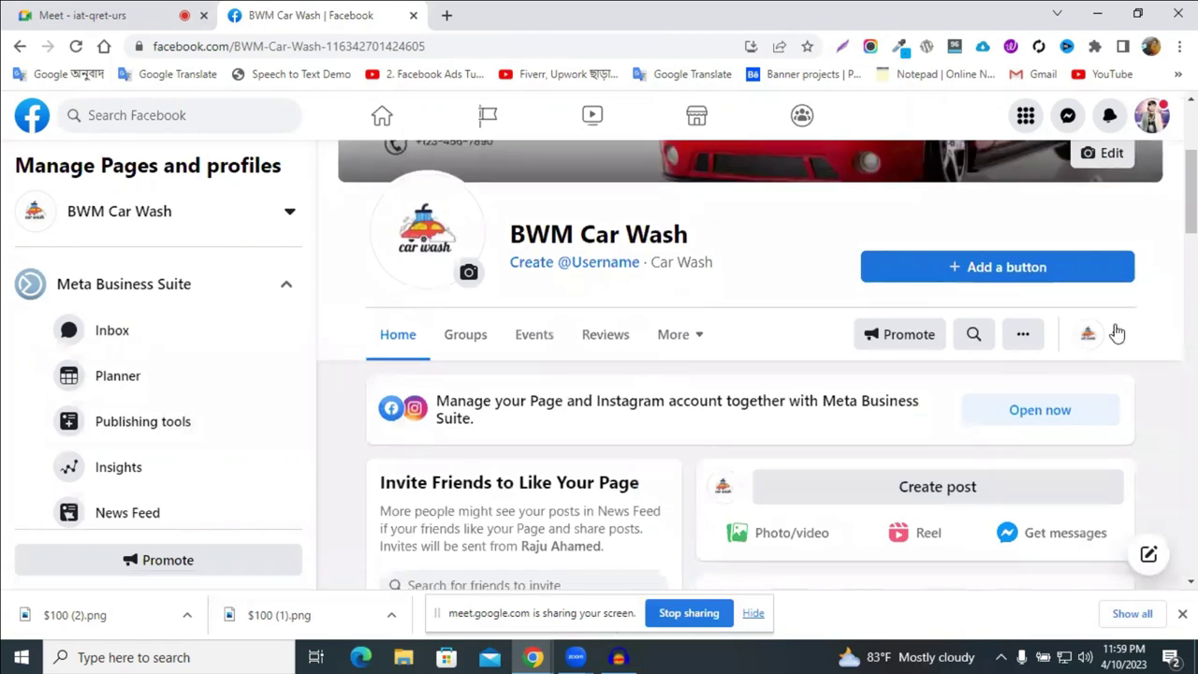
pyautogui.scroll(-4, 1058, 358)
pyautogui.scroll(-1, 291, 393)
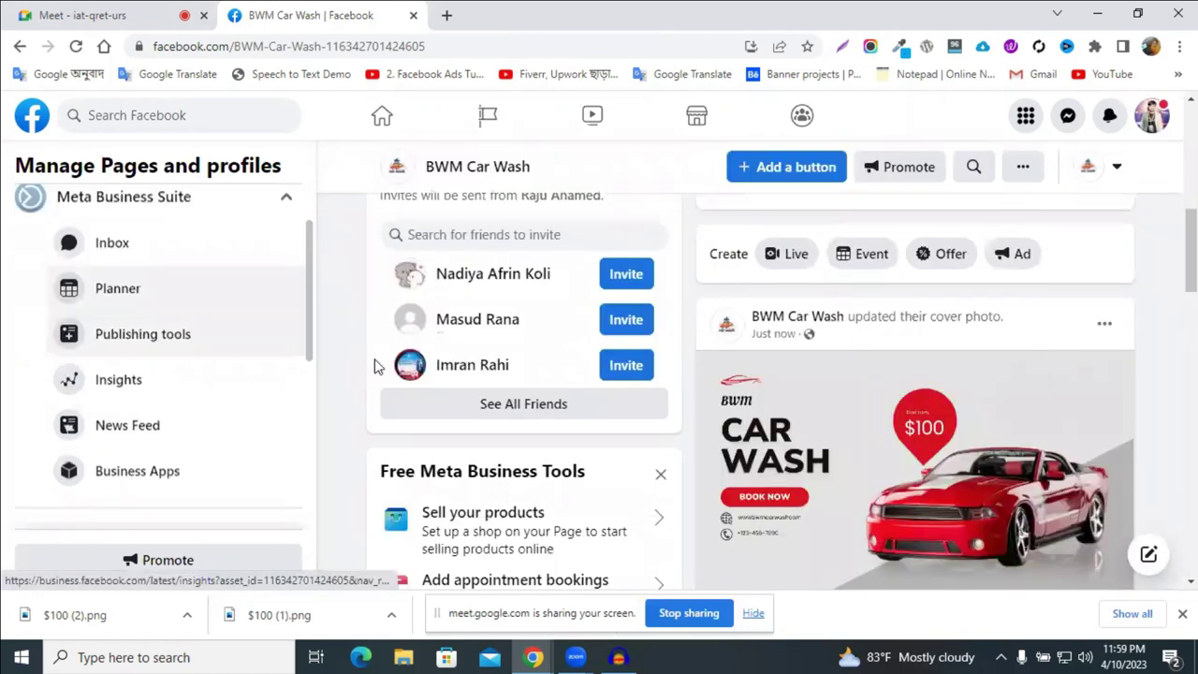
pyautogui.scroll(-2, 219, 380)
pyautogui.scroll(-3, 134, 382)
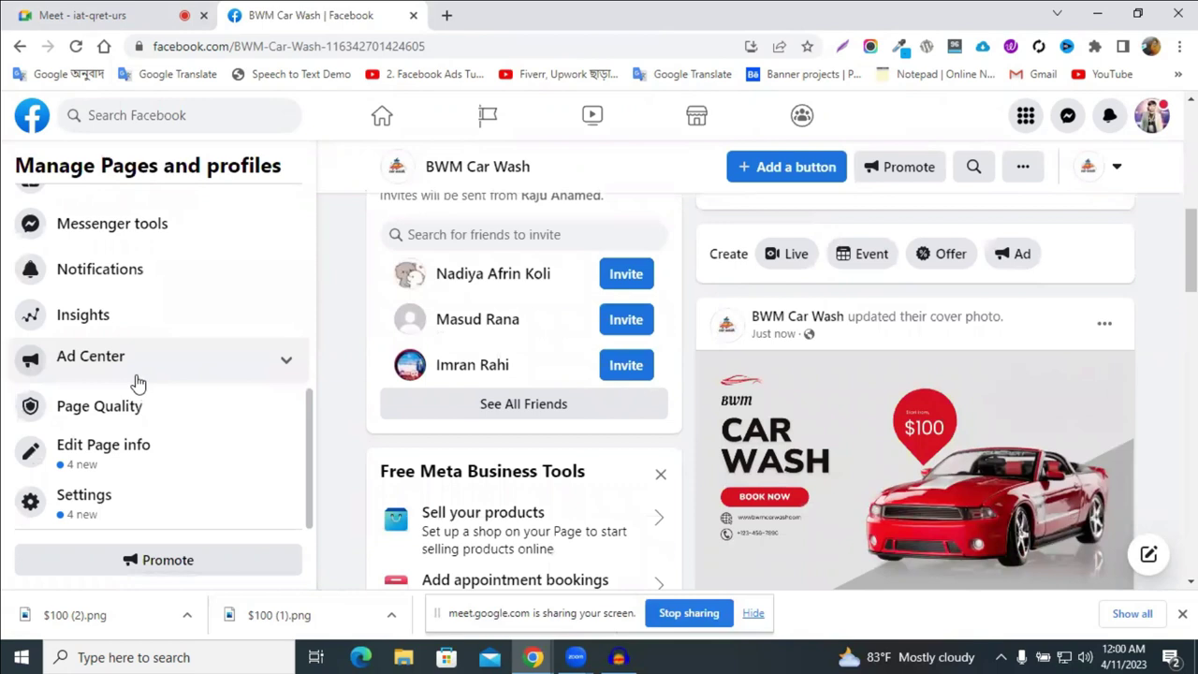
# Open the Page settings and review the Page Visibility option
pyautogui.click(94, 505)
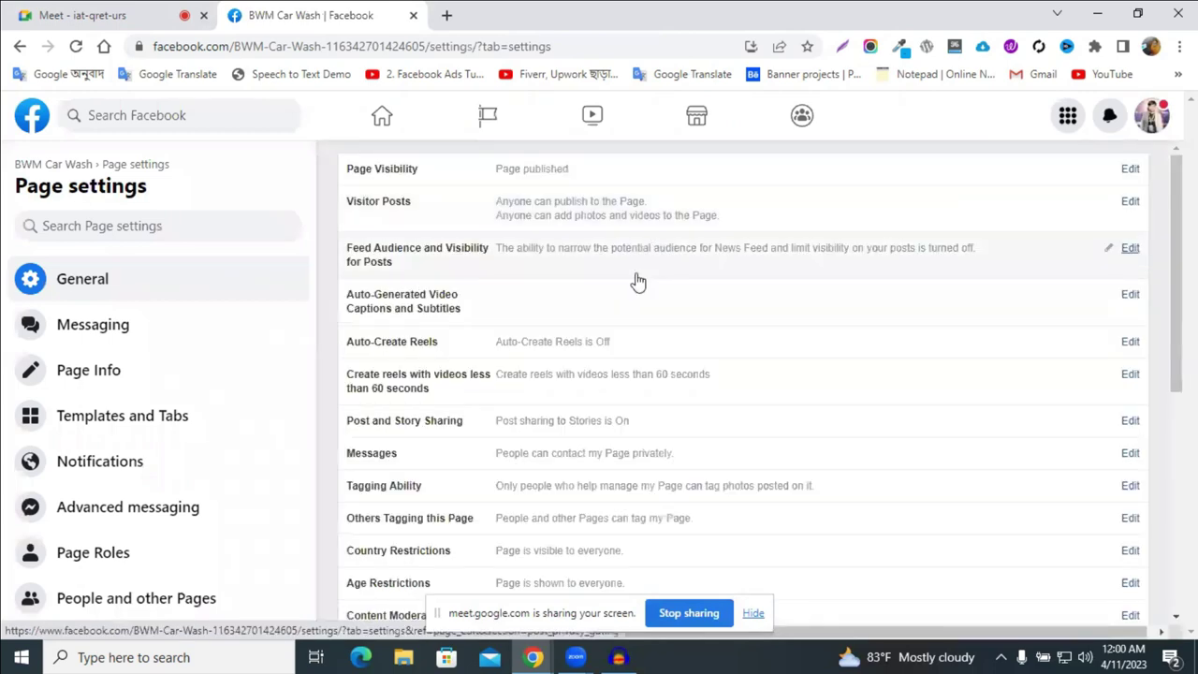
pyautogui.scroll(-2, 593, 463)
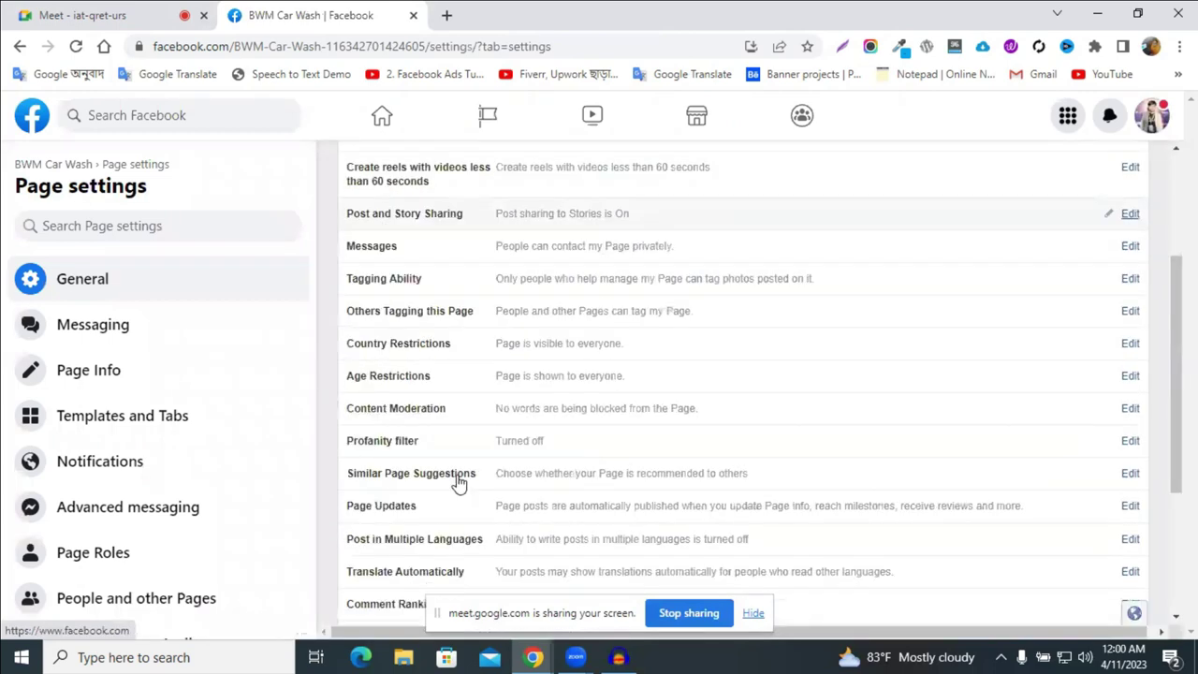
pyautogui.scroll(-3, 657, 512)
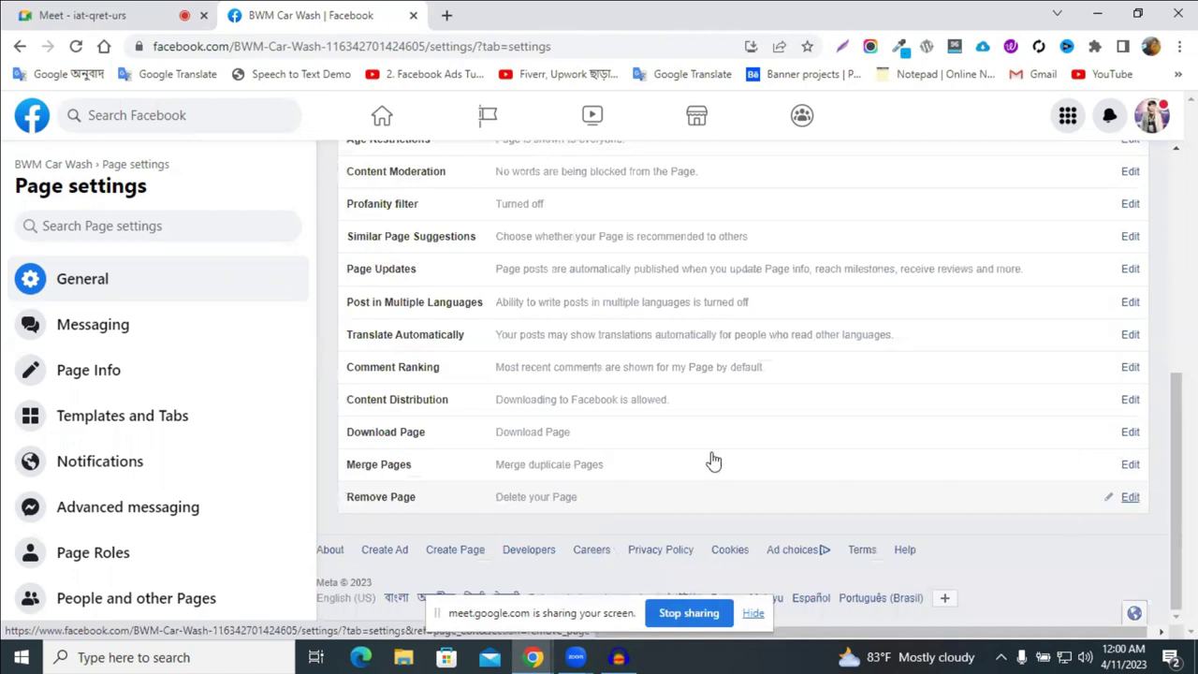
pyautogui.scroll(3, 546, 415)
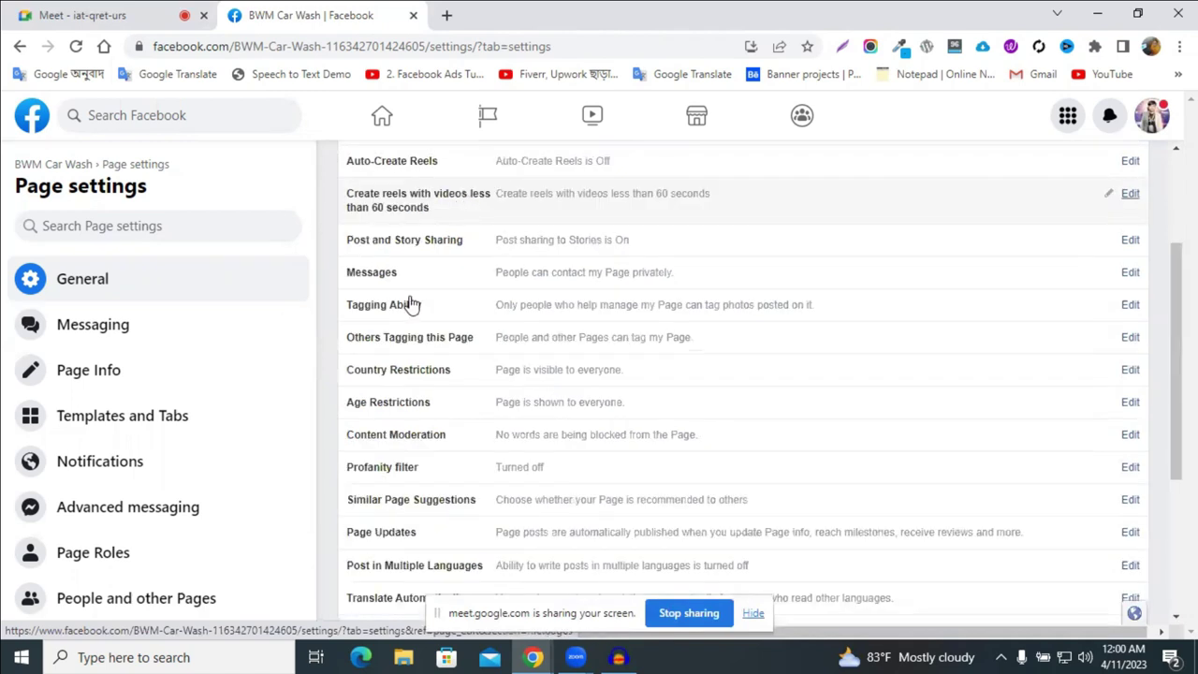
pyautogui.scroll(2, 422, 315)
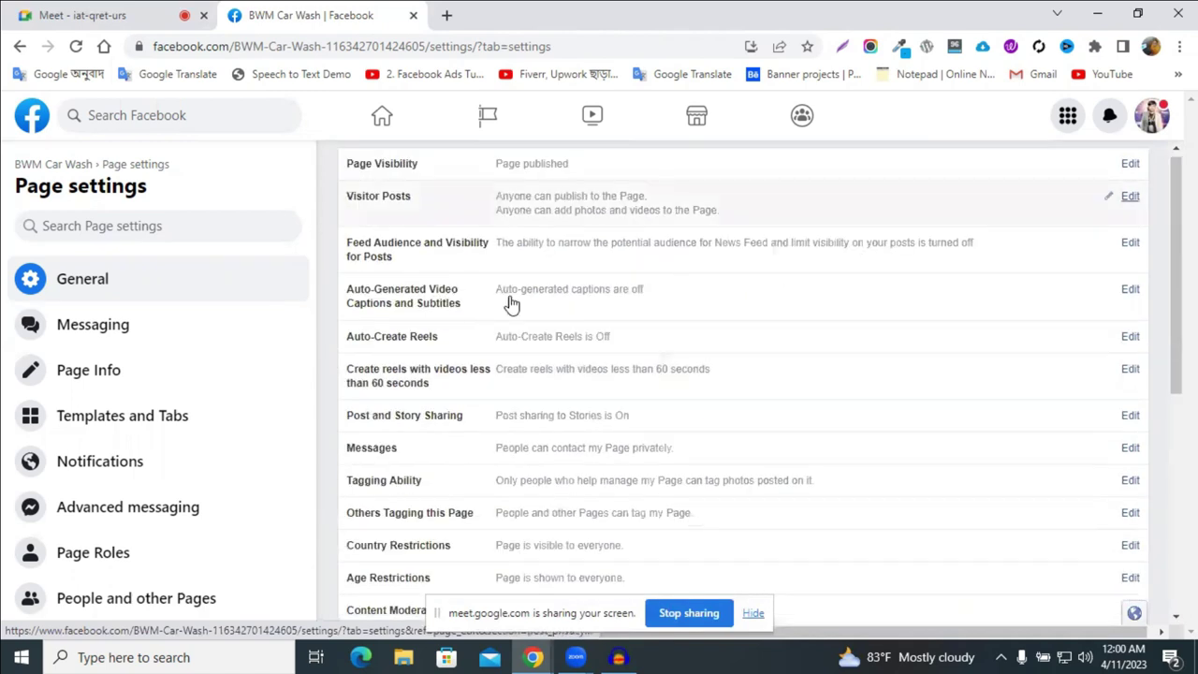
pyautogui.click(398, 166)
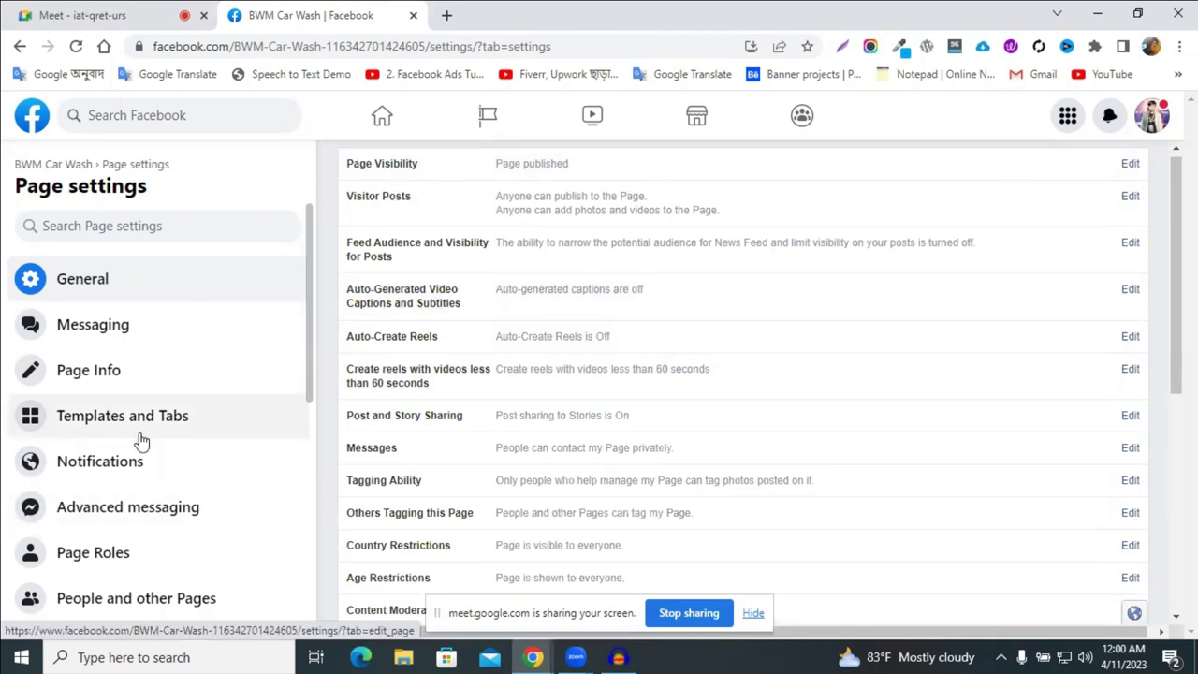
pyautogui.scroll(-3, 142, 442)
pyautogui.scroll(3, 133, 391)
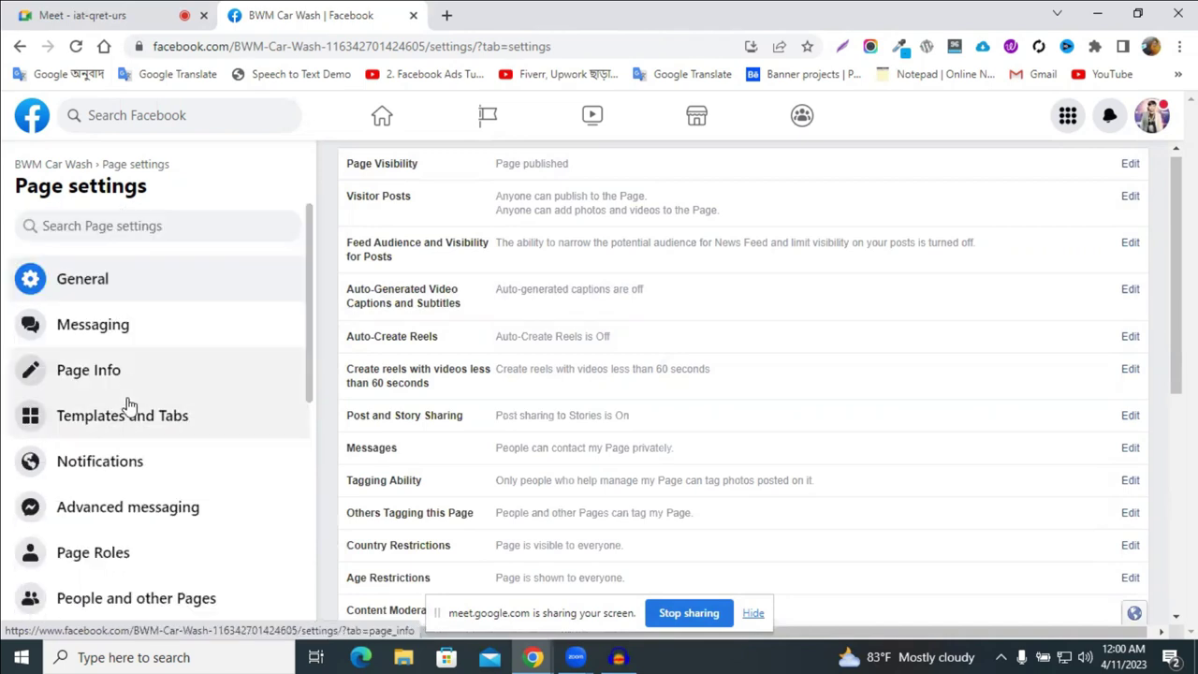
pyautogui.scroll(-10, 121, 393)
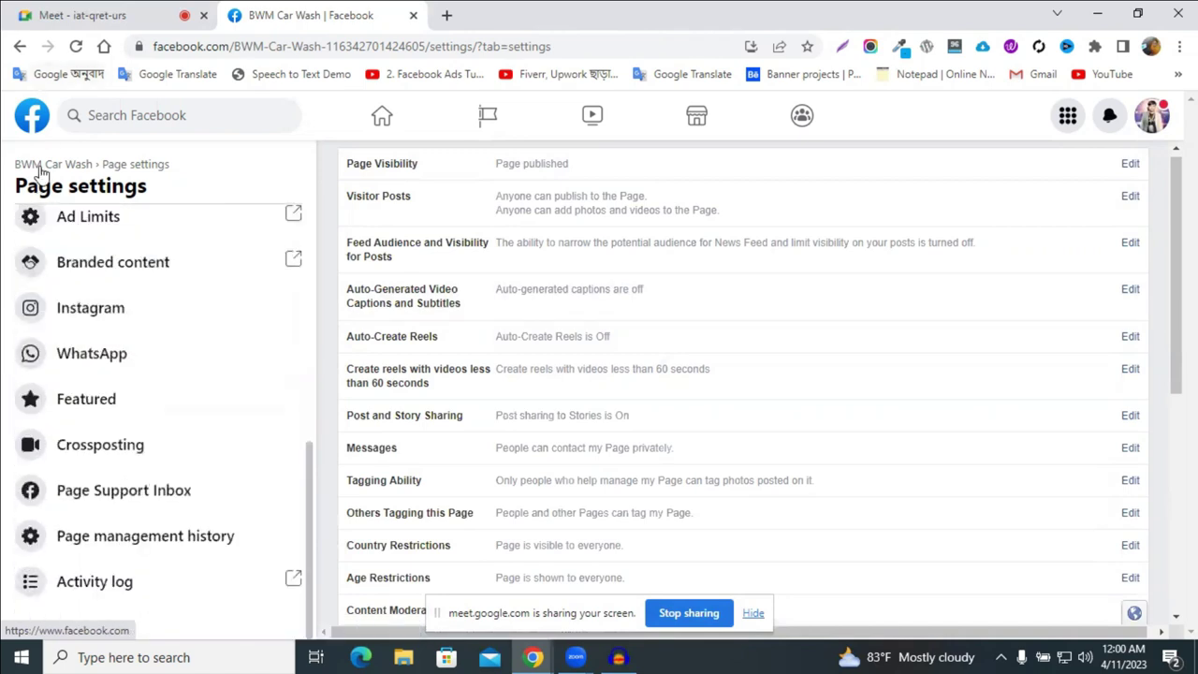
# Return to the BWM Car Wash Page and reopen its settings
pyautogui.click(19, 49)
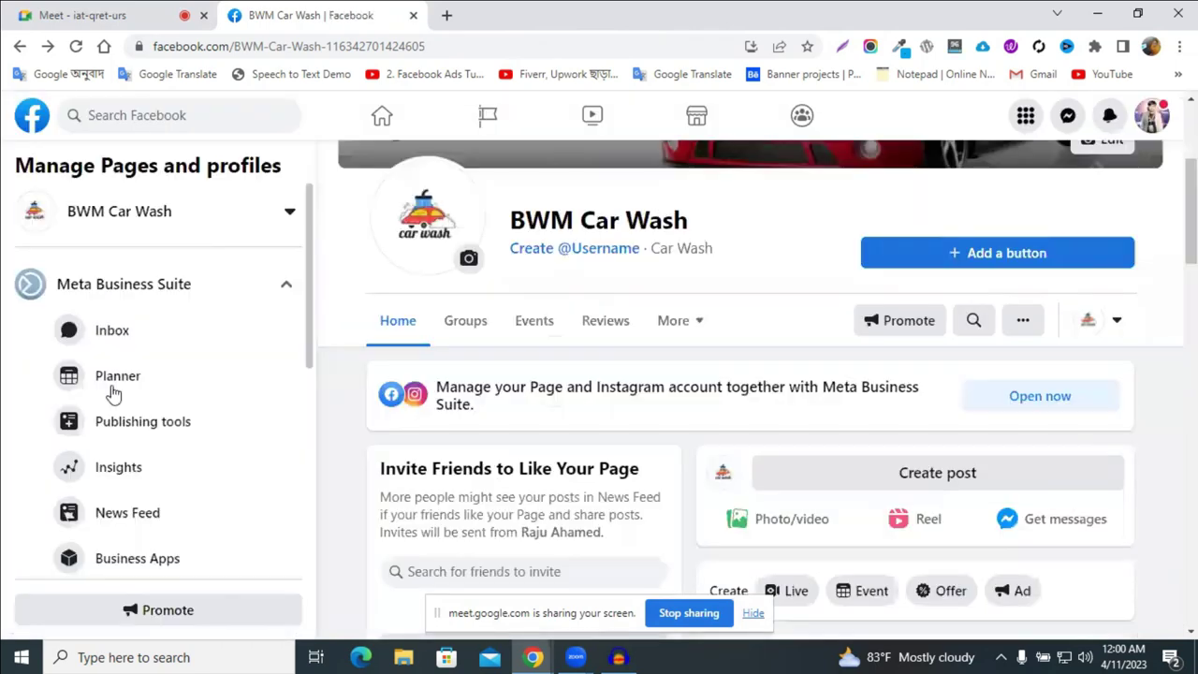
pyautogui.scroll(-3, 147, 443)
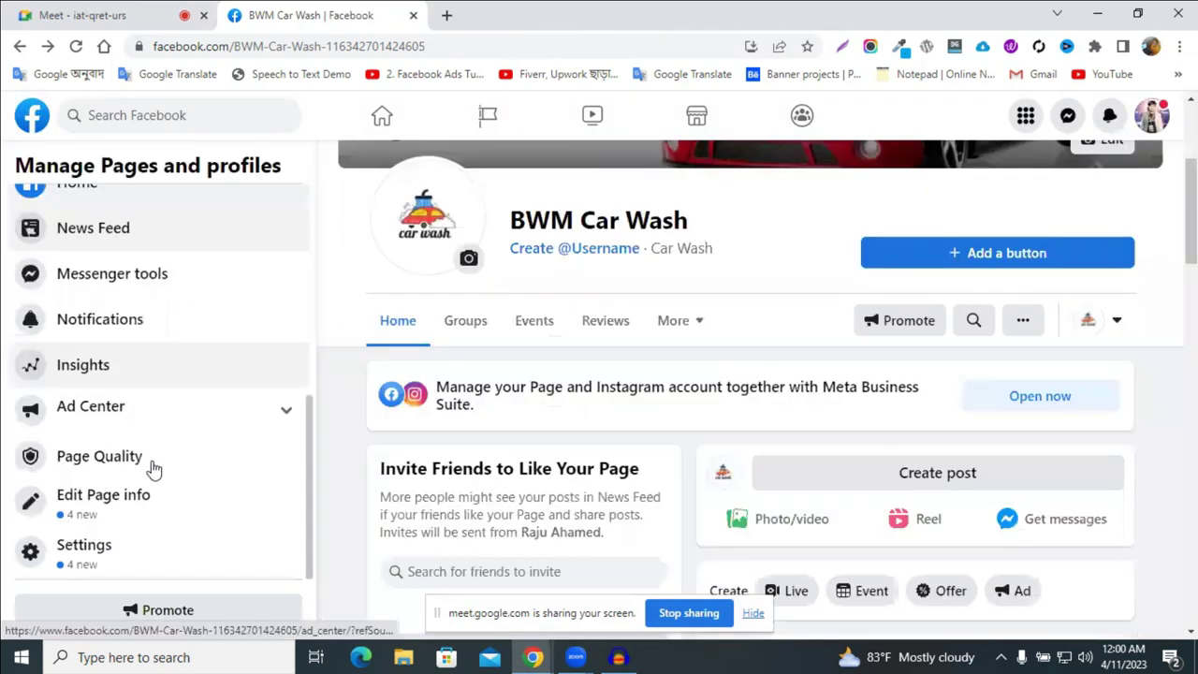
pyautogui.click(83, 552)
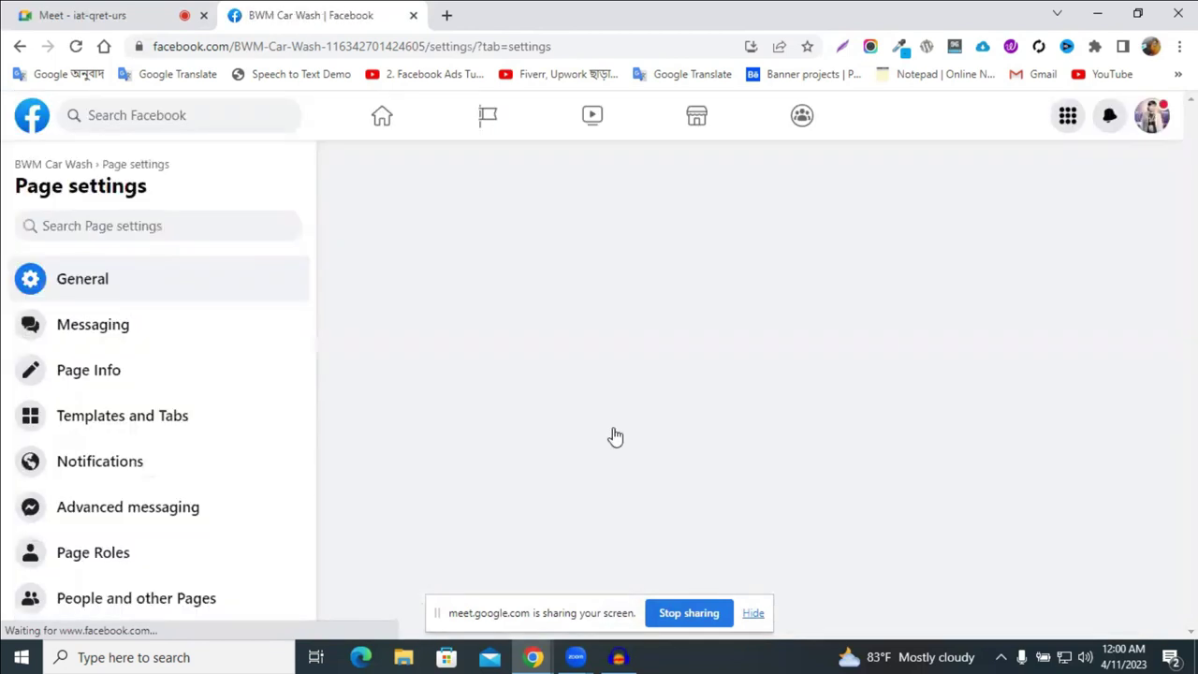
pyautogui.scroll(-5, 521, 379)
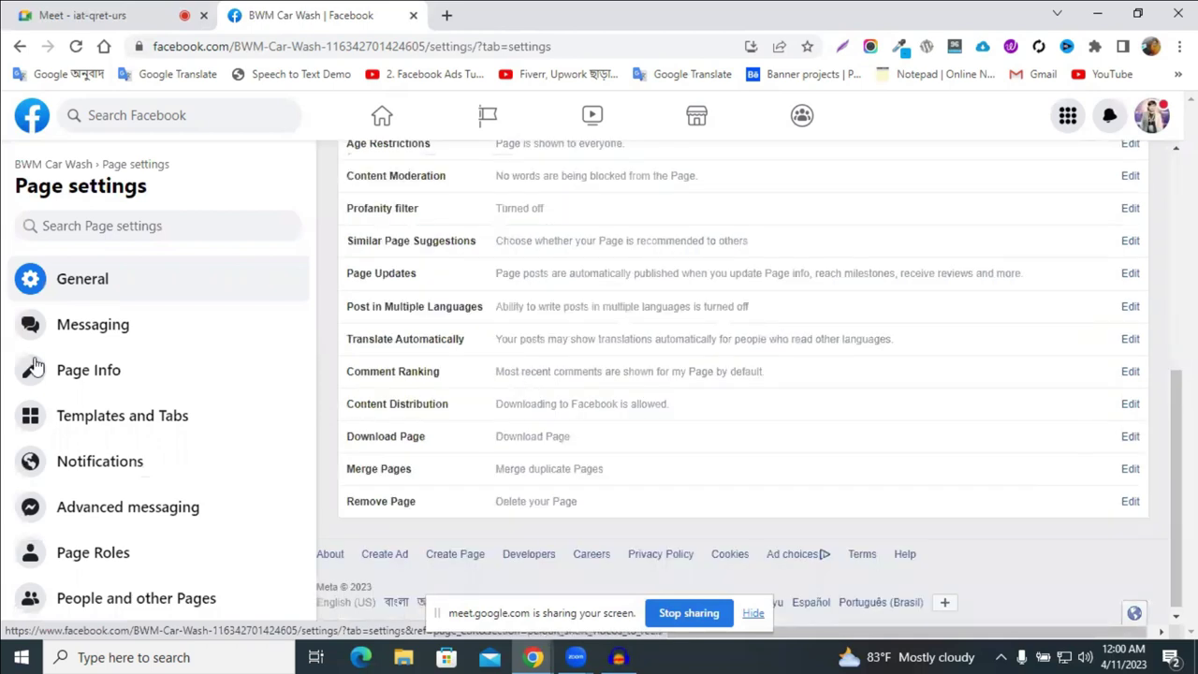
# Open Page Info and select the Page name and Username field for editing
pyautogui.click(104, 379)
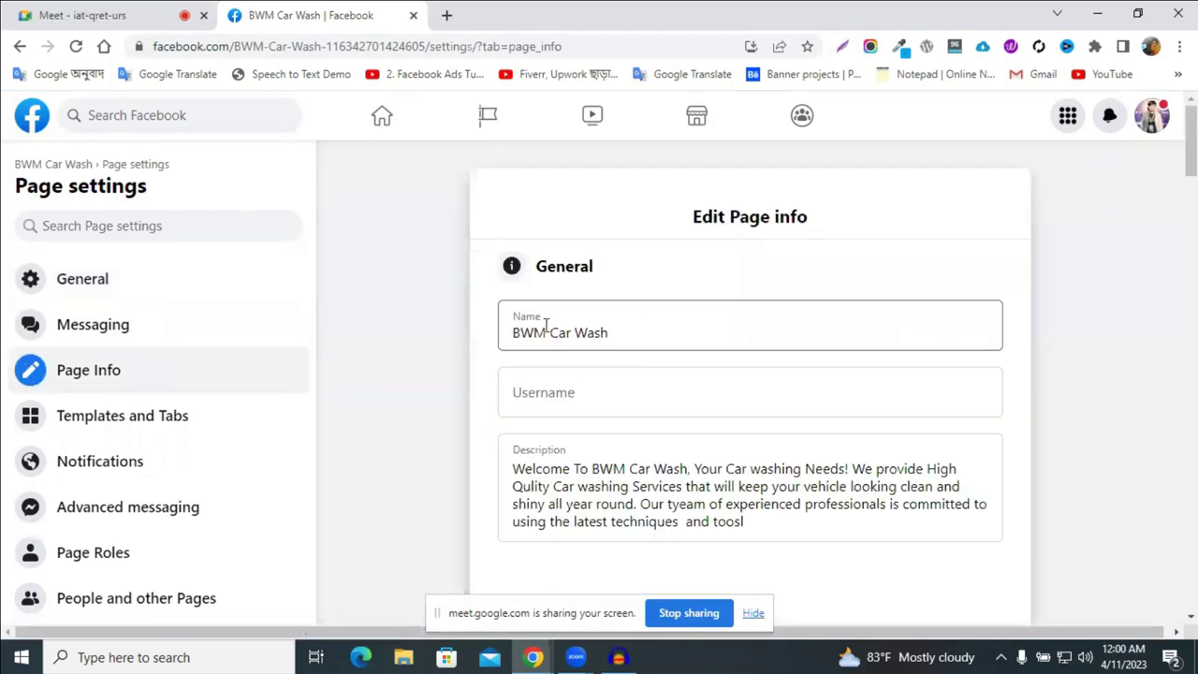
pyautogui.moveTo(649, 336); pyautogui.dragTo(476, 337)
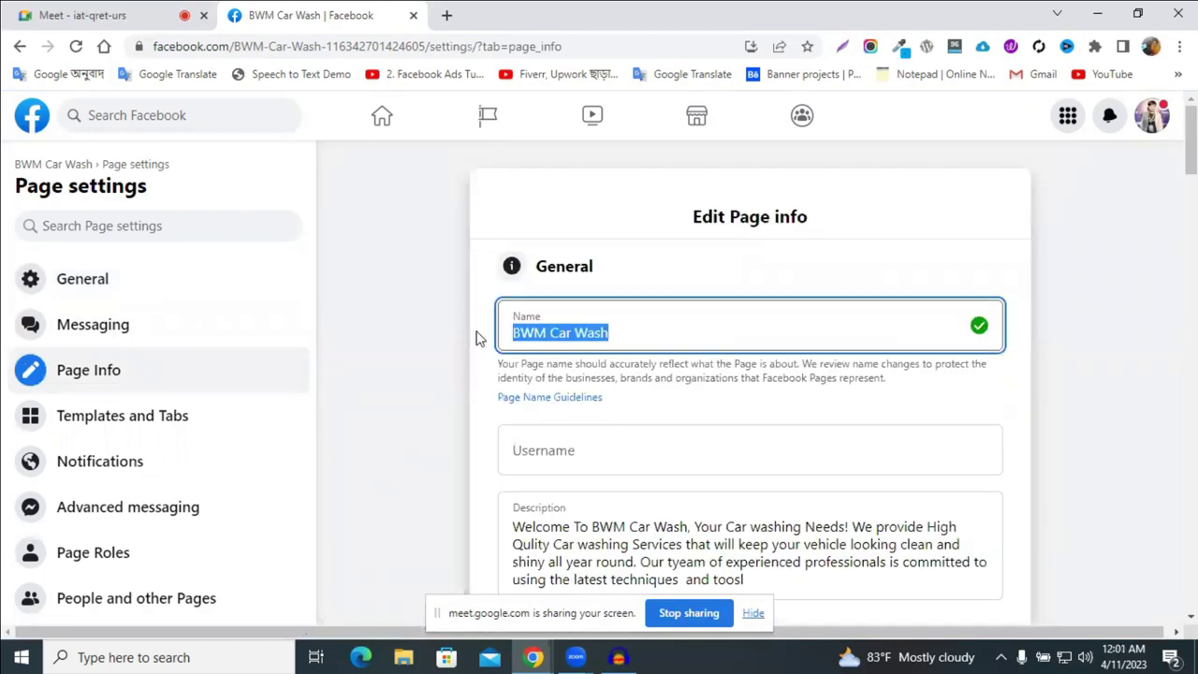
pyautogui.doubleClick(630, 336)
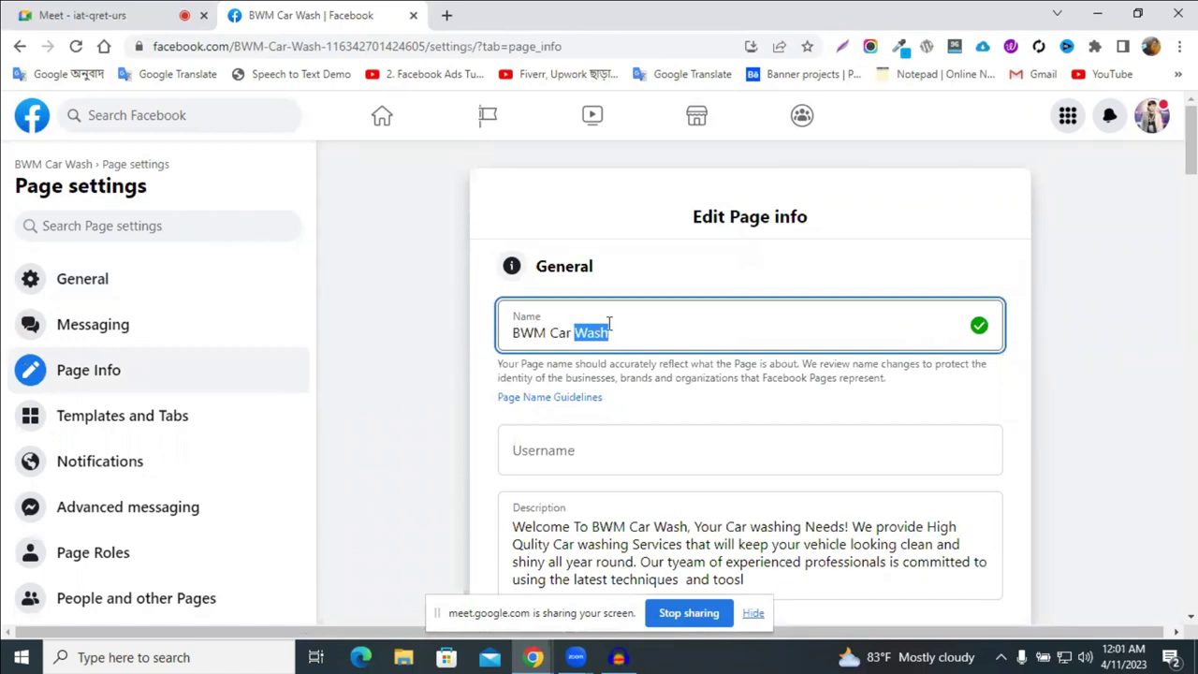
pyautogui.click(582, 459)
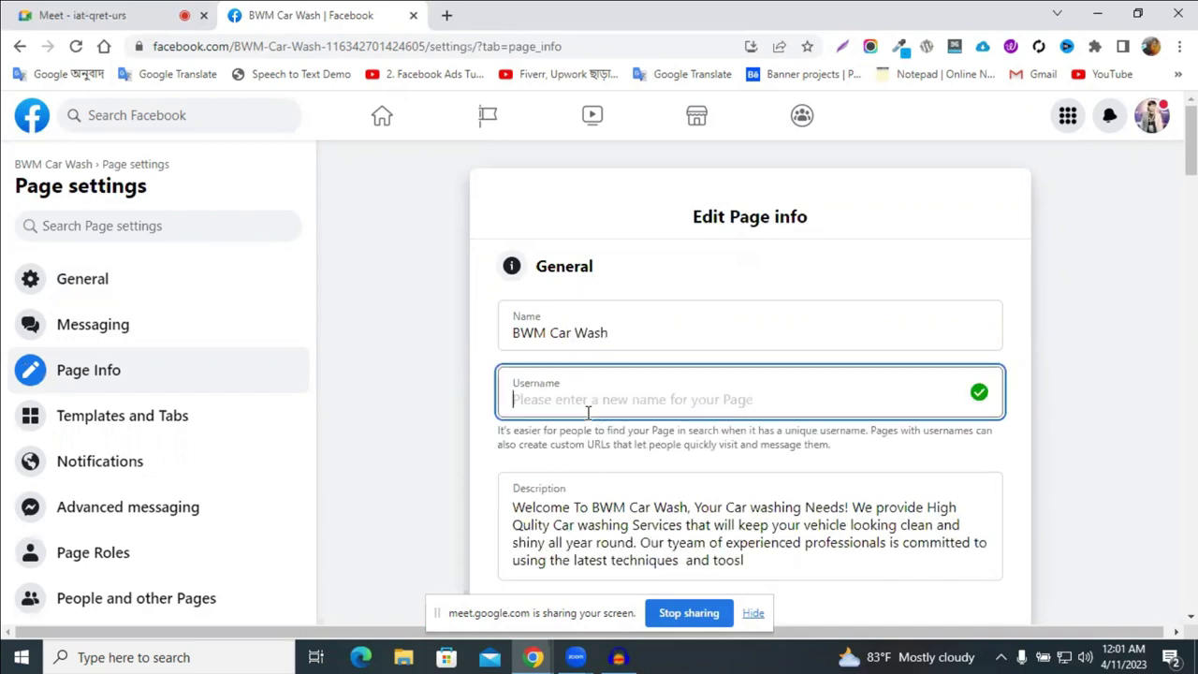
# Open the BWM Car Wash Page in a new tab and inspect its numeric-ID address
pyautogui.rightClick(53, 165)
pyautogui.click(126, 175)
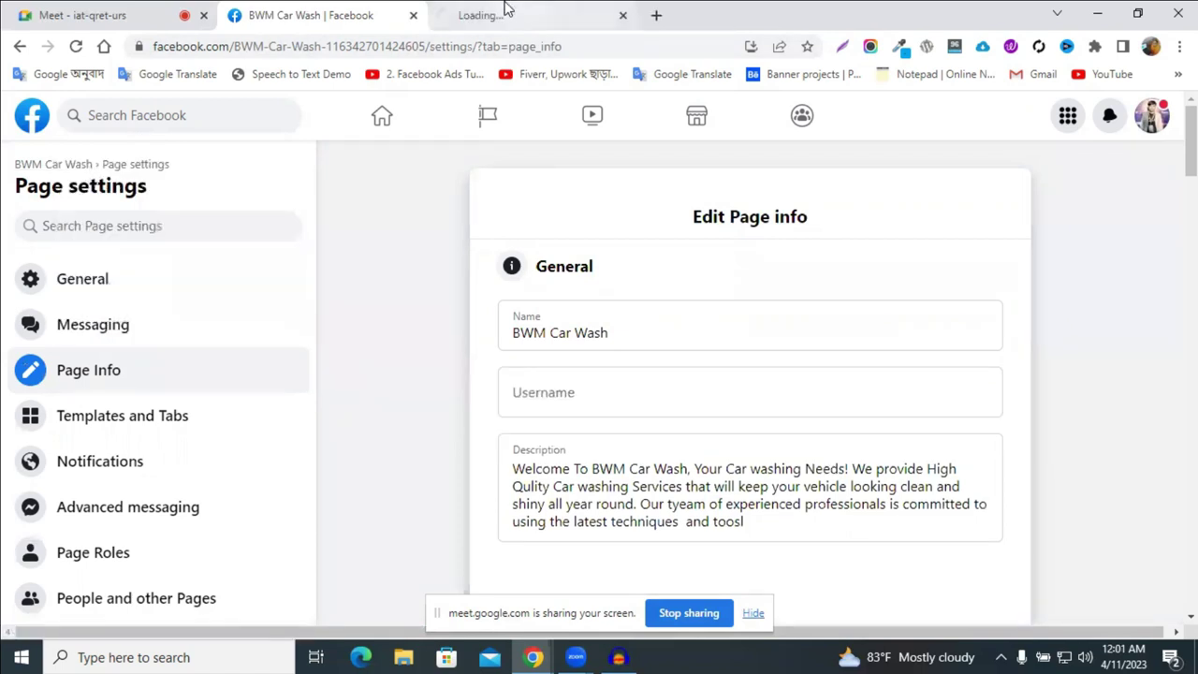
pyautogui.click(505, 9)
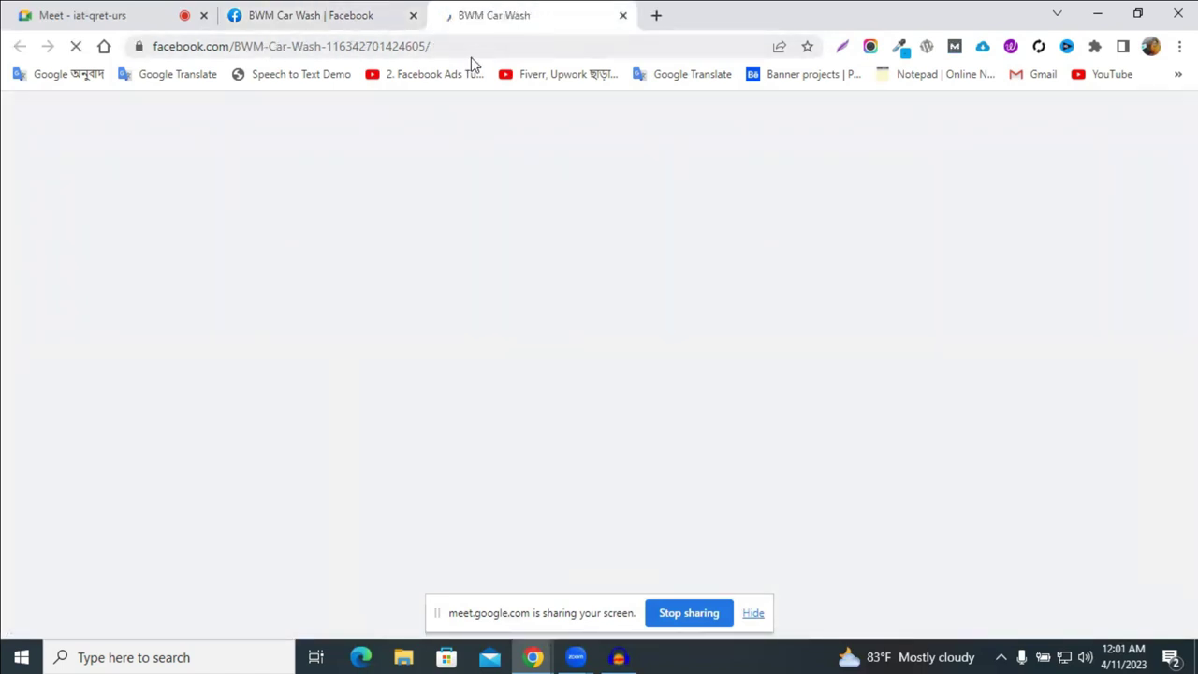
pyautogui.moveTo(323, 45); pyautogui.dragTo(439, 45)
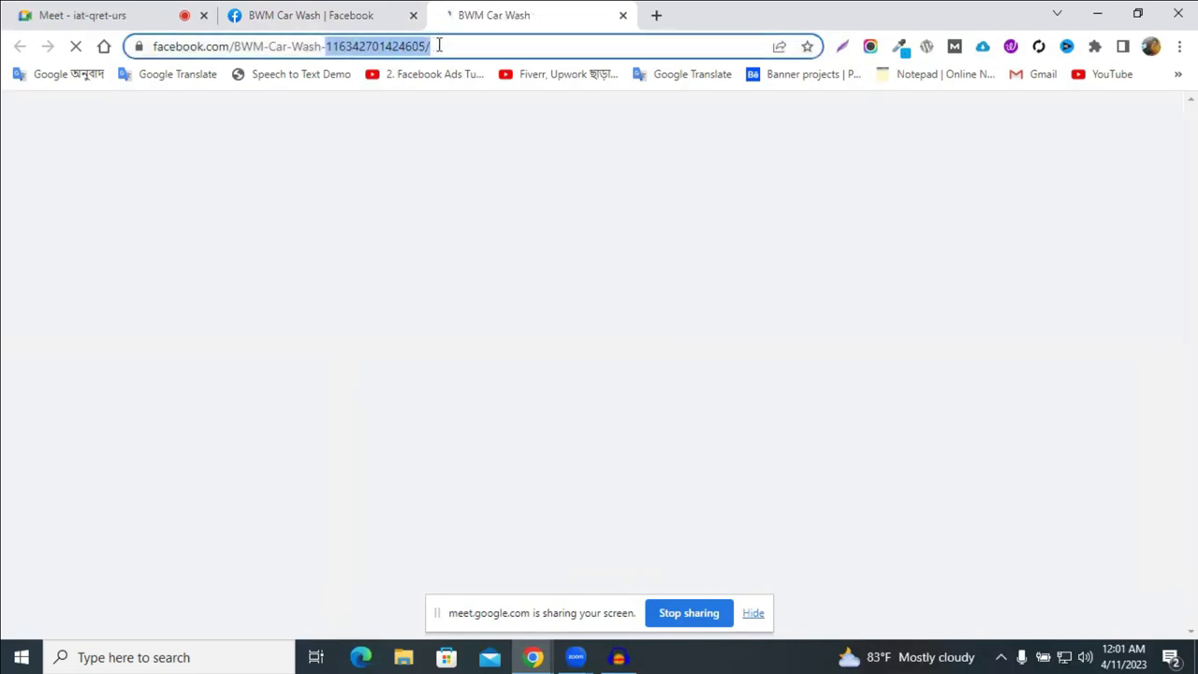
pyautogui.moveTo(310, 46); pyautogui.dragTo(525, 45)
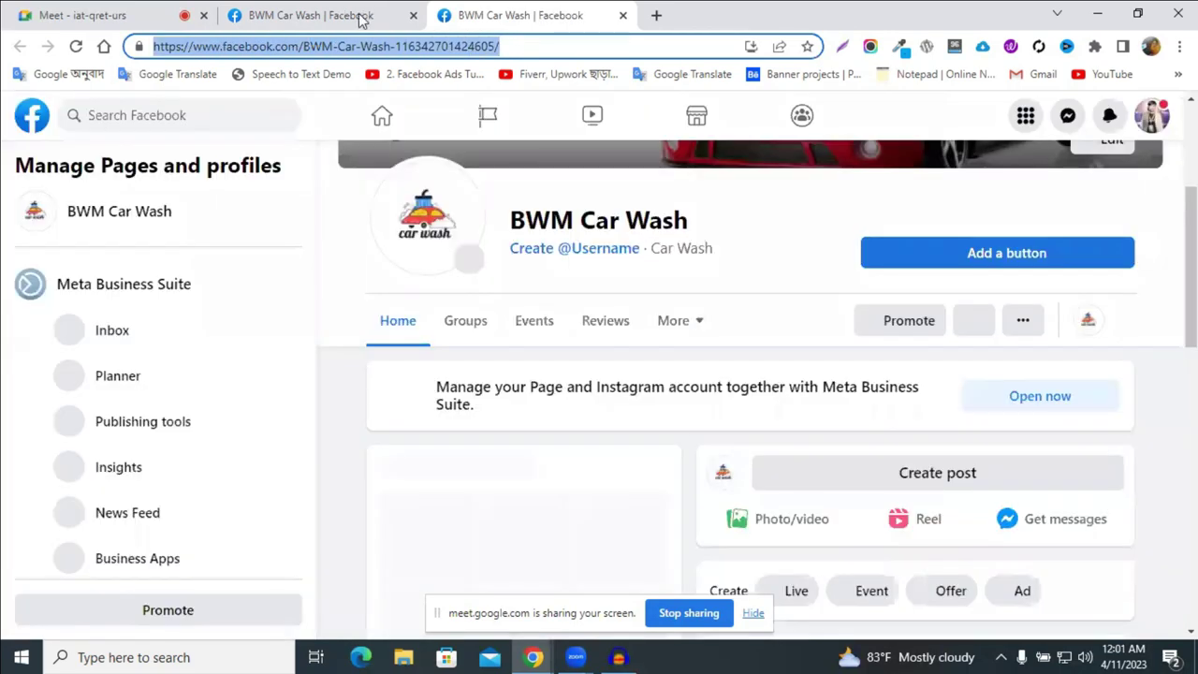
# Enter bwmcarwash as the Page username in Edit Page info and let it autosave
pyautogui.click(360, 15)
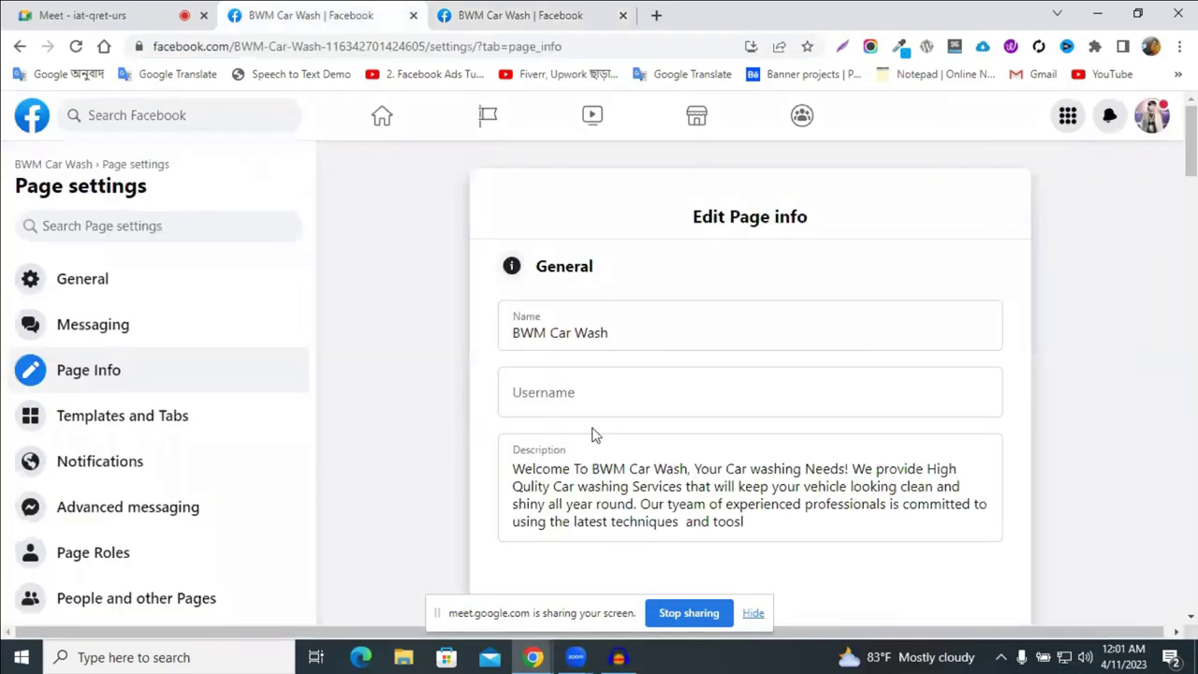
pyautogui.click(565, 398)
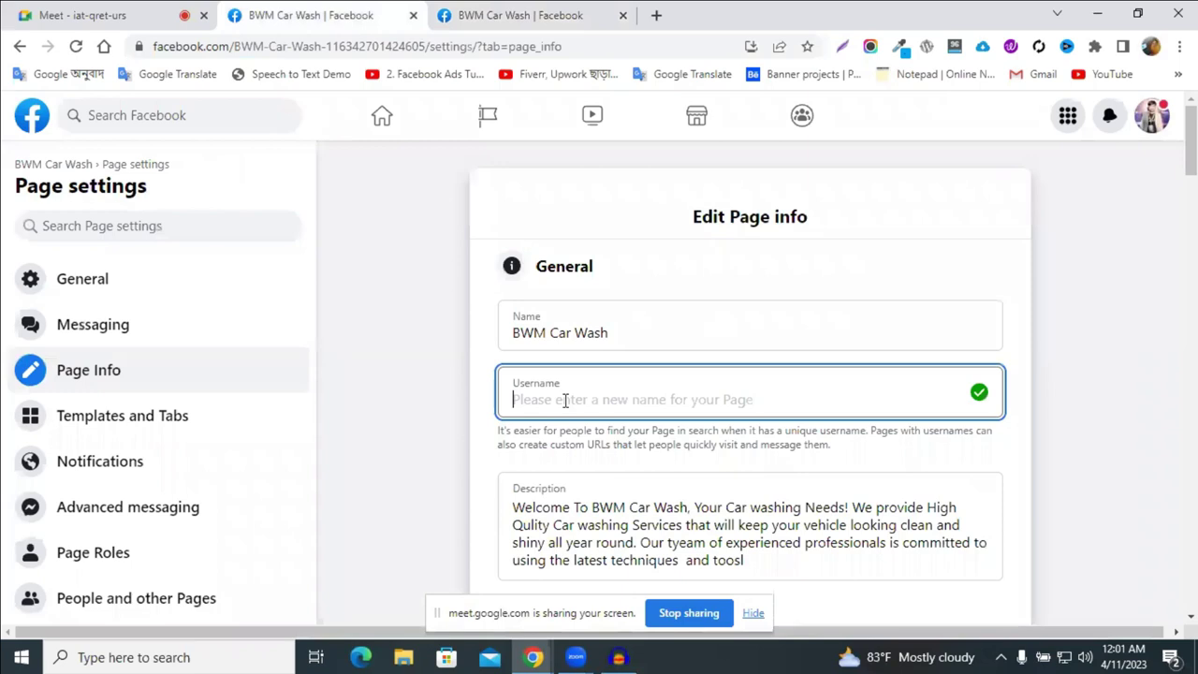
pyautogui.write('b')
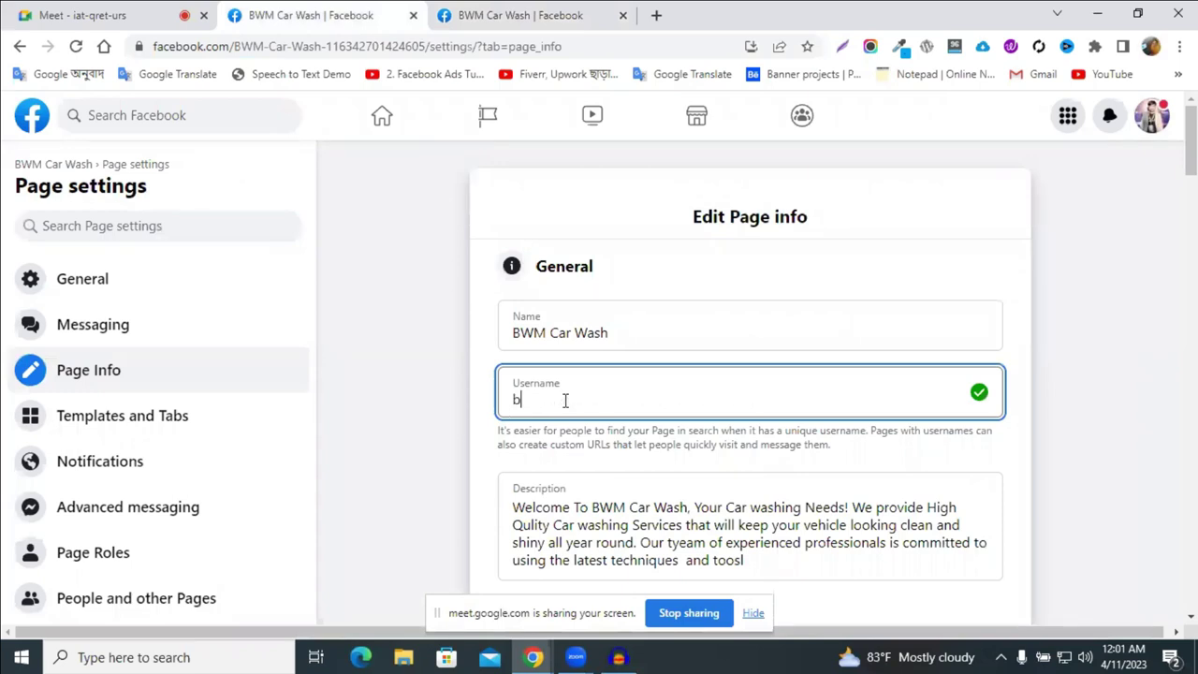
pyautogui.write('wmcarwash')
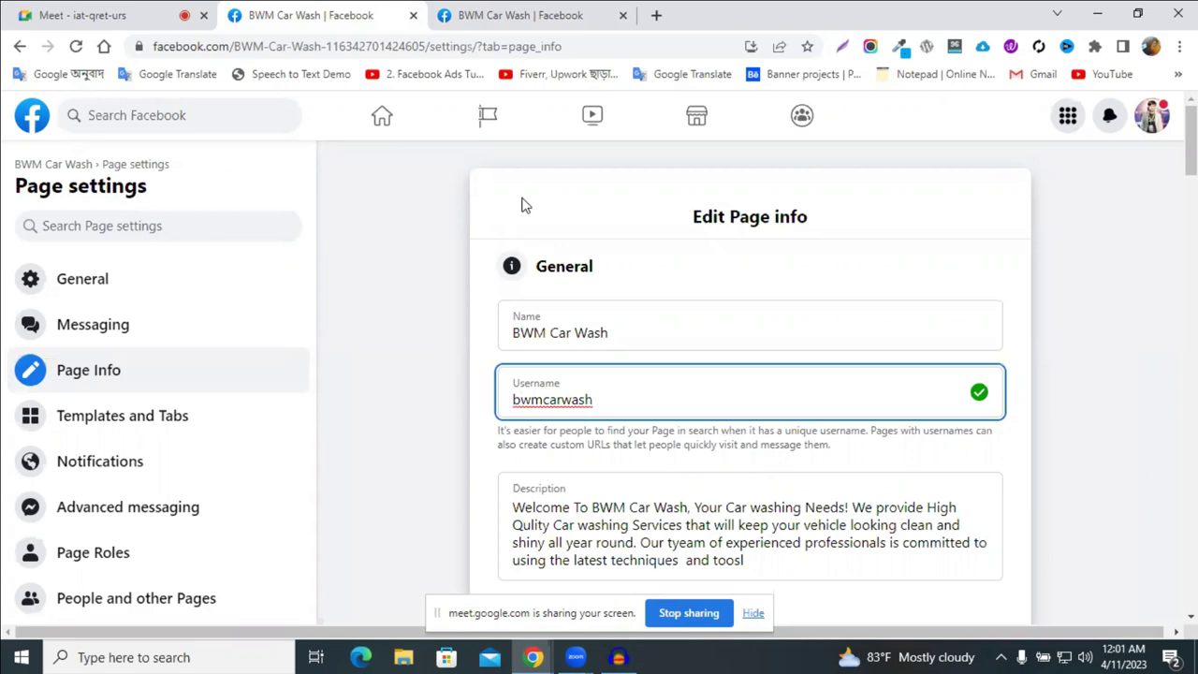
pyautogui.click(929, 415)
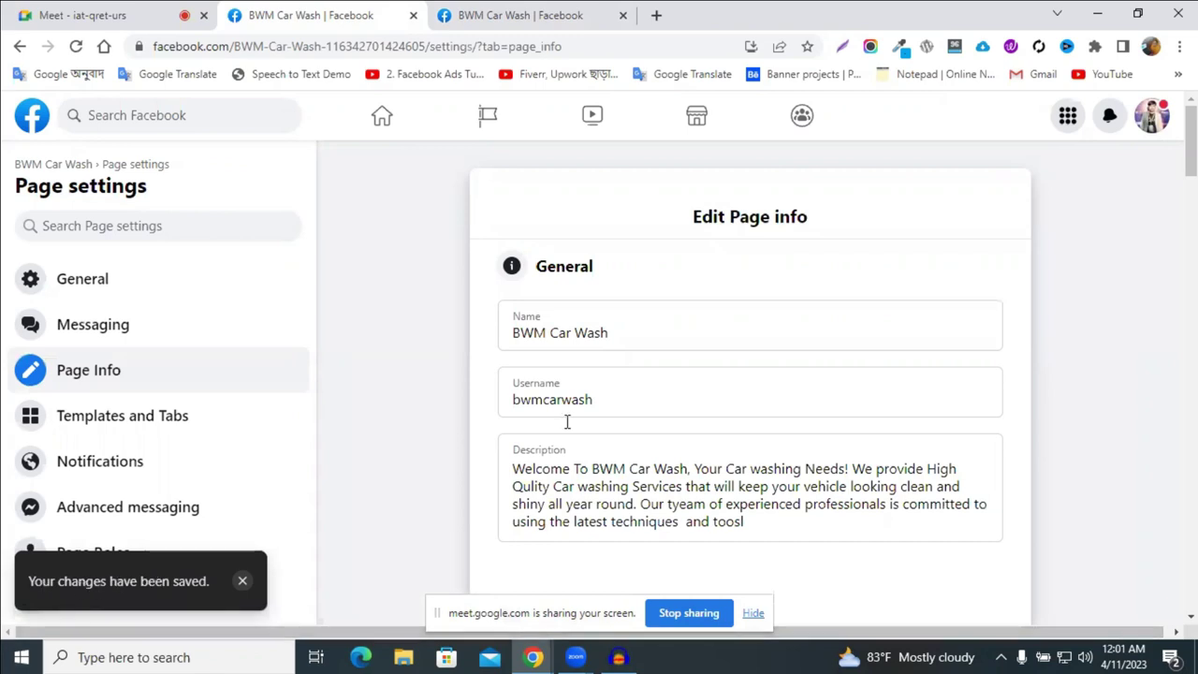
pyautogui.scroll(-1, 746, 371)
# In the Contact section, set the phone country code to Bangladesh +880
pyautogui.scroll(-3, 743, 365)
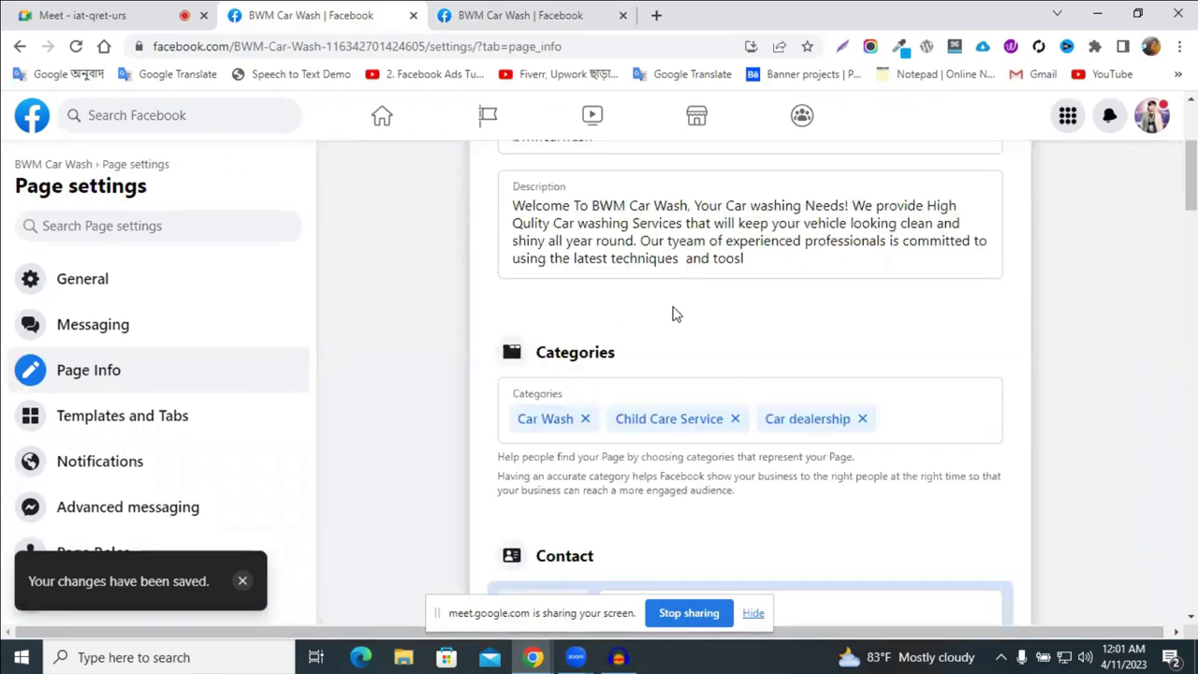
pyautogui.scroll(-2, 674, 314)
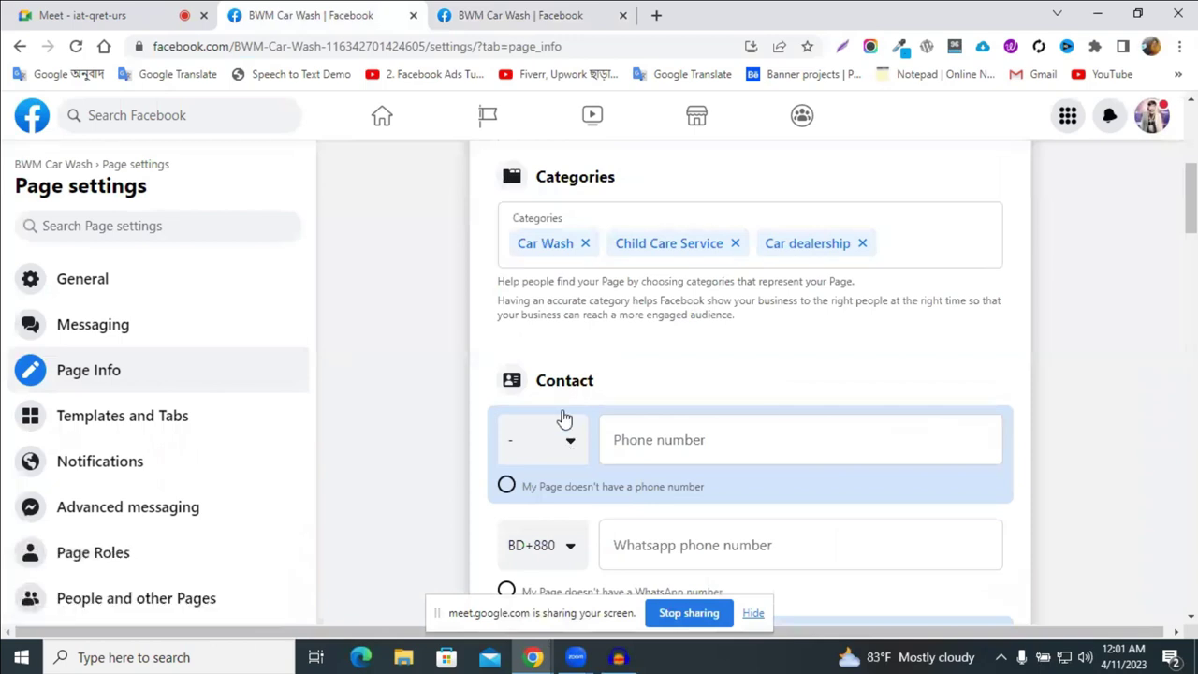
pyautogui.scroll(-1, 571, 455)
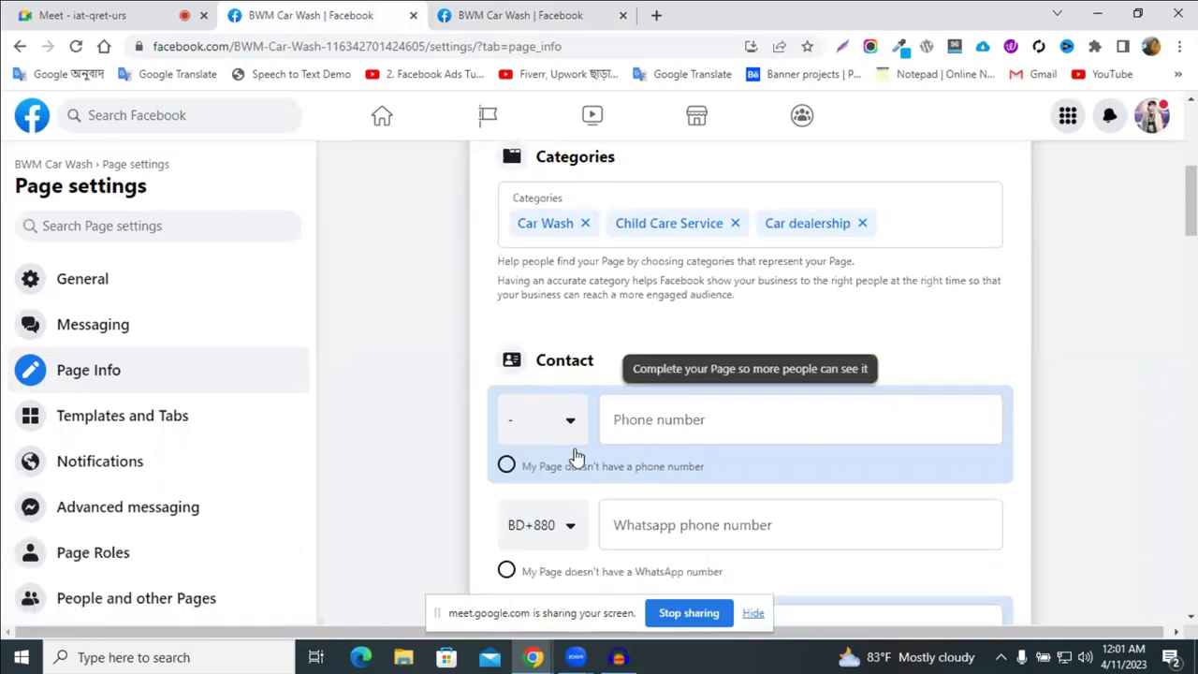
pyautogui.scroll(-2, 673, 461)
pyautogui.click(800, 458)
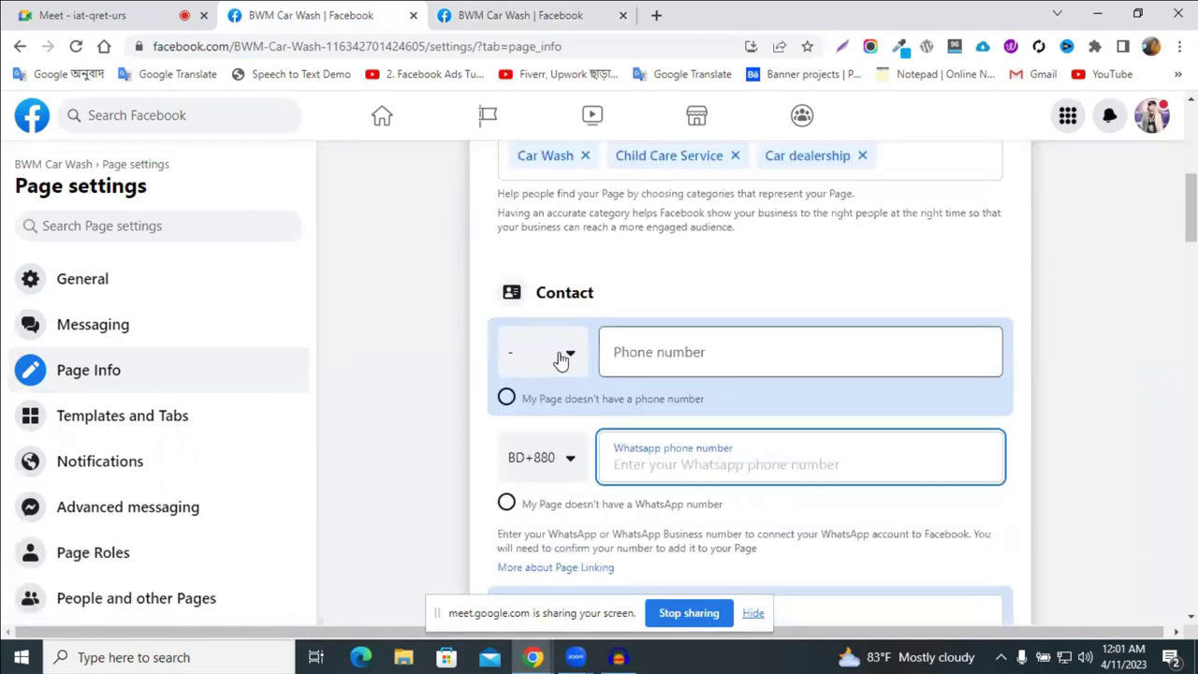
pyautogui.click(561, 352)
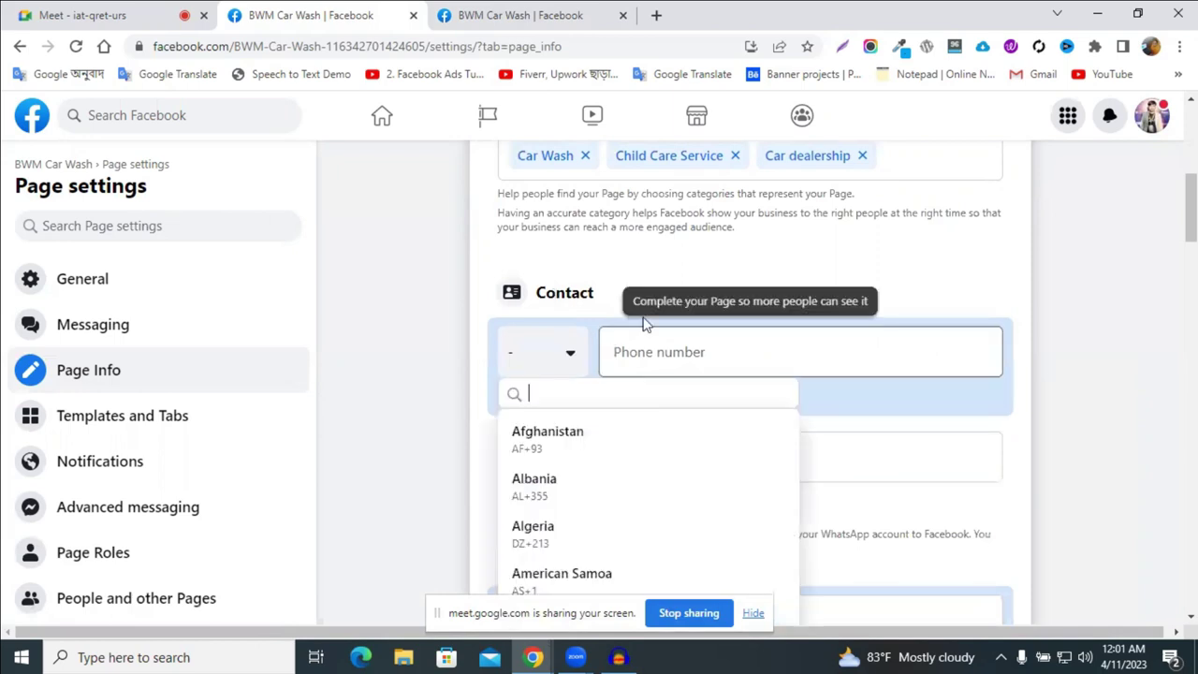
pyautogui.scroll(-2, 599, 531)
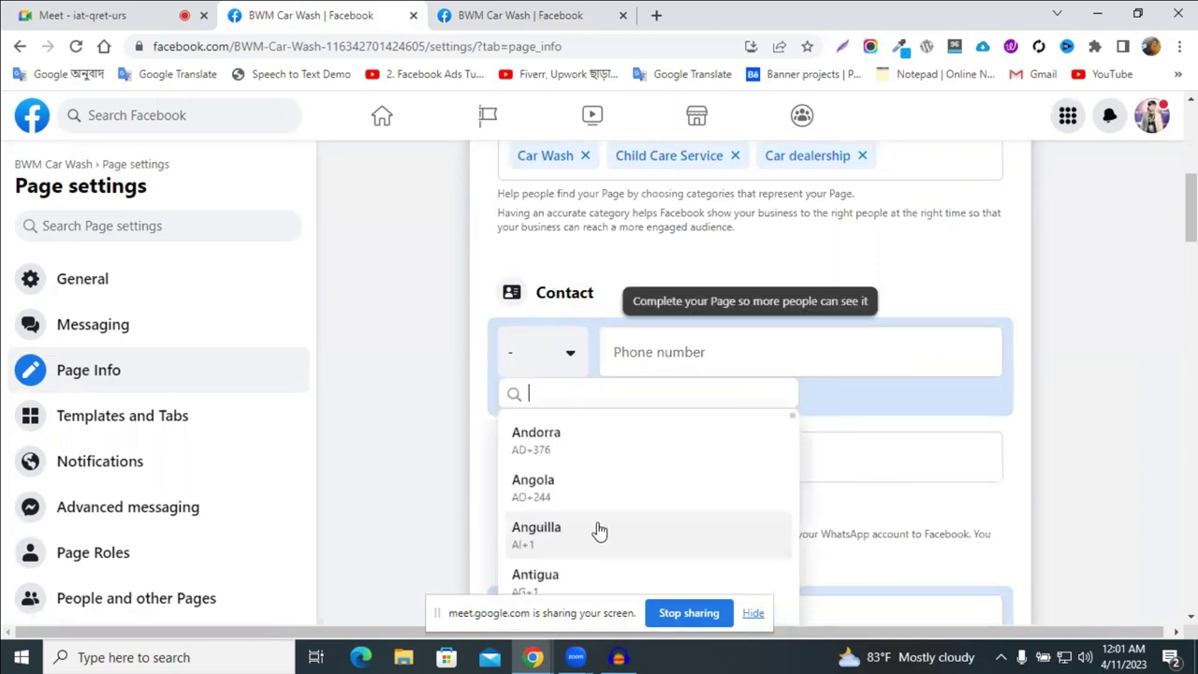
pyautogui.scroll(-3, 597, 524)
pyautogui.scroll(-2, 590, 487)
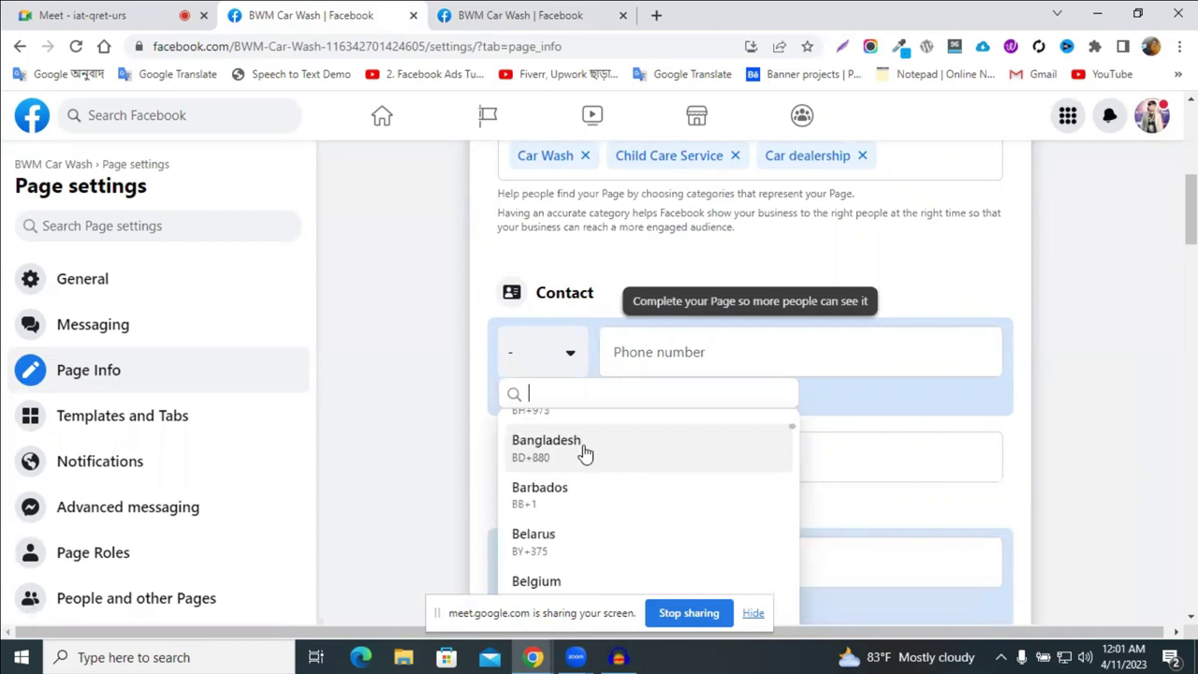
pyautogui.click(658, 354)
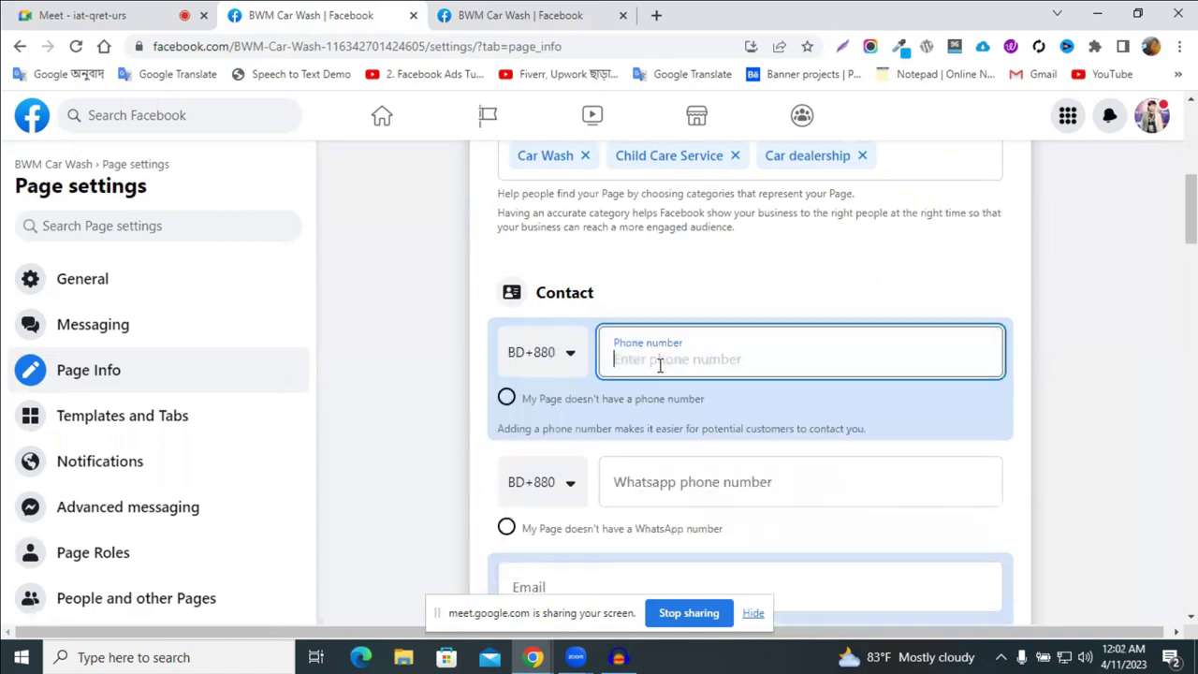
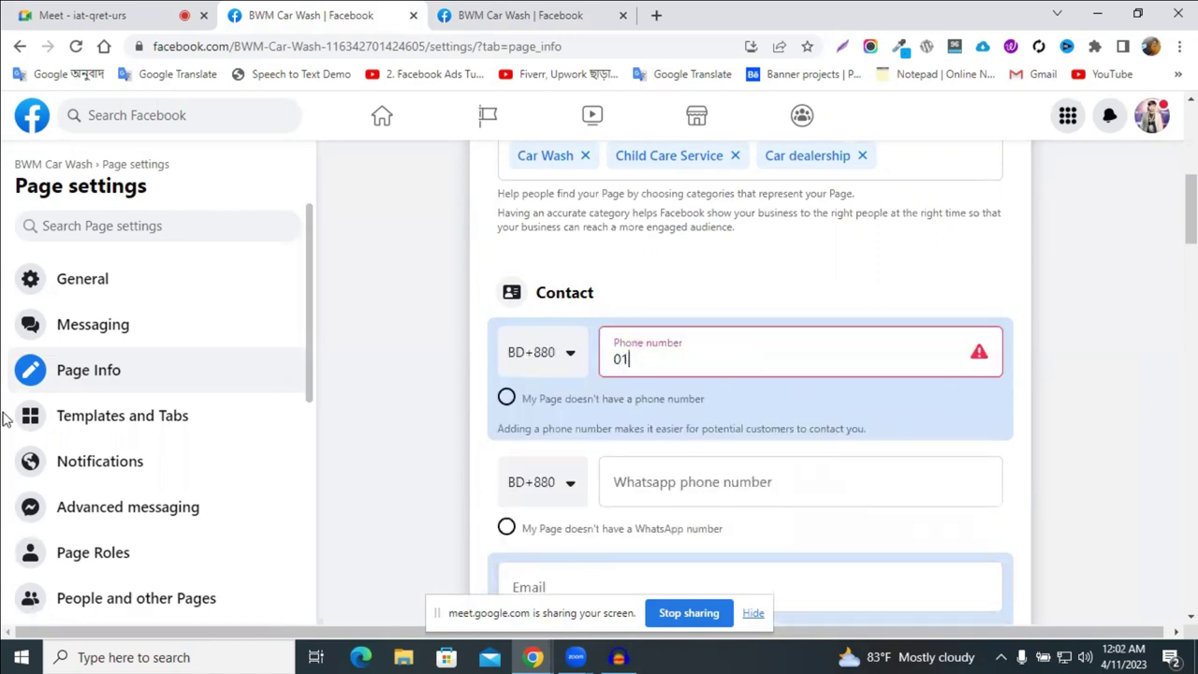
# Enter the business phone number and save it by moving to the Email field
pyautogui.scroll(-2, 861, 543)
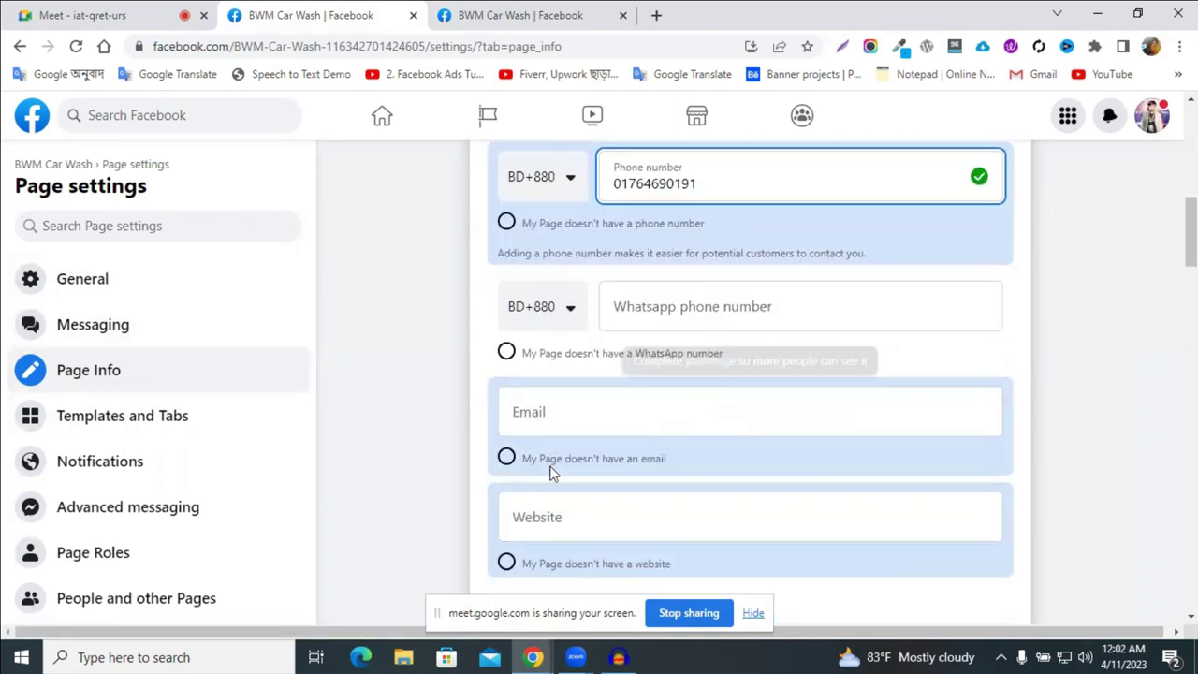
pyautogui.click(589, 421)
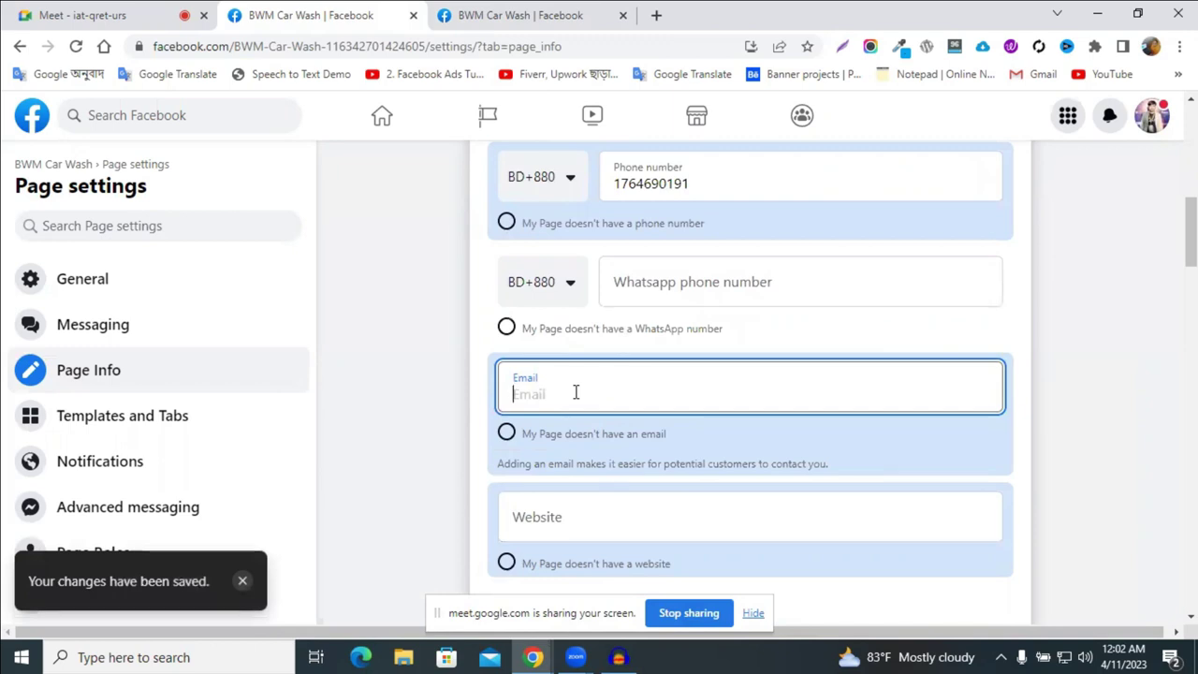
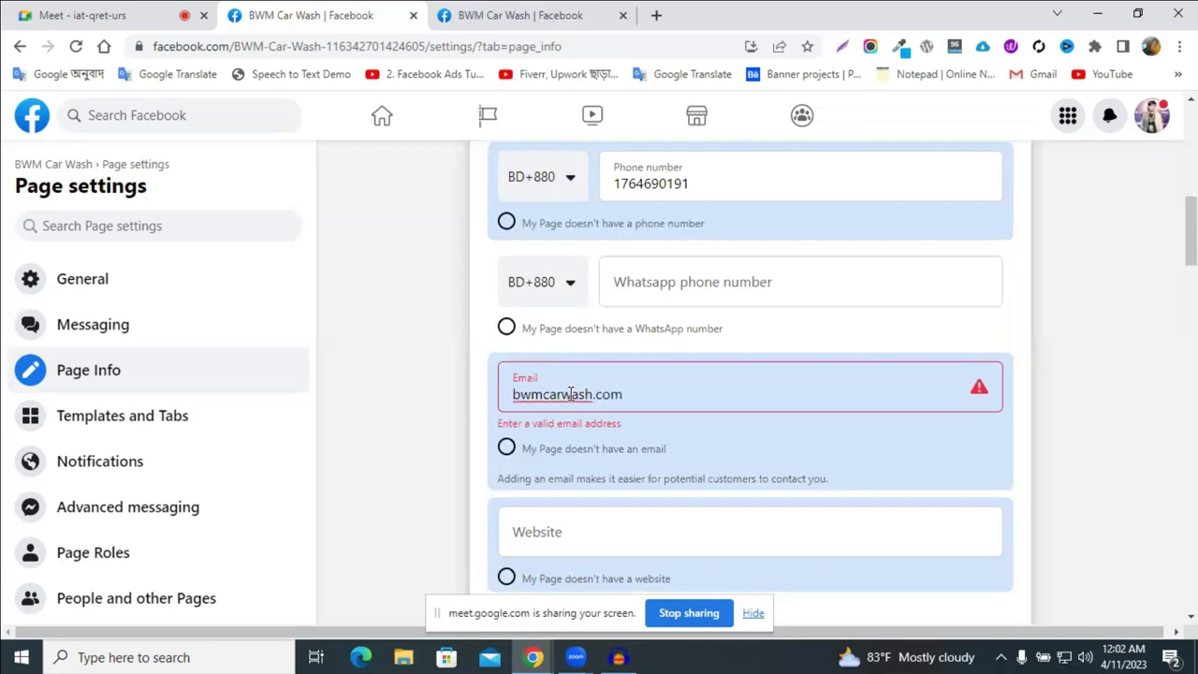
# Type the Page's contact email with an Info@ prefix and save it
pyautogui.moveTo(623, 394); pyautogui.dragTo(611, 394)
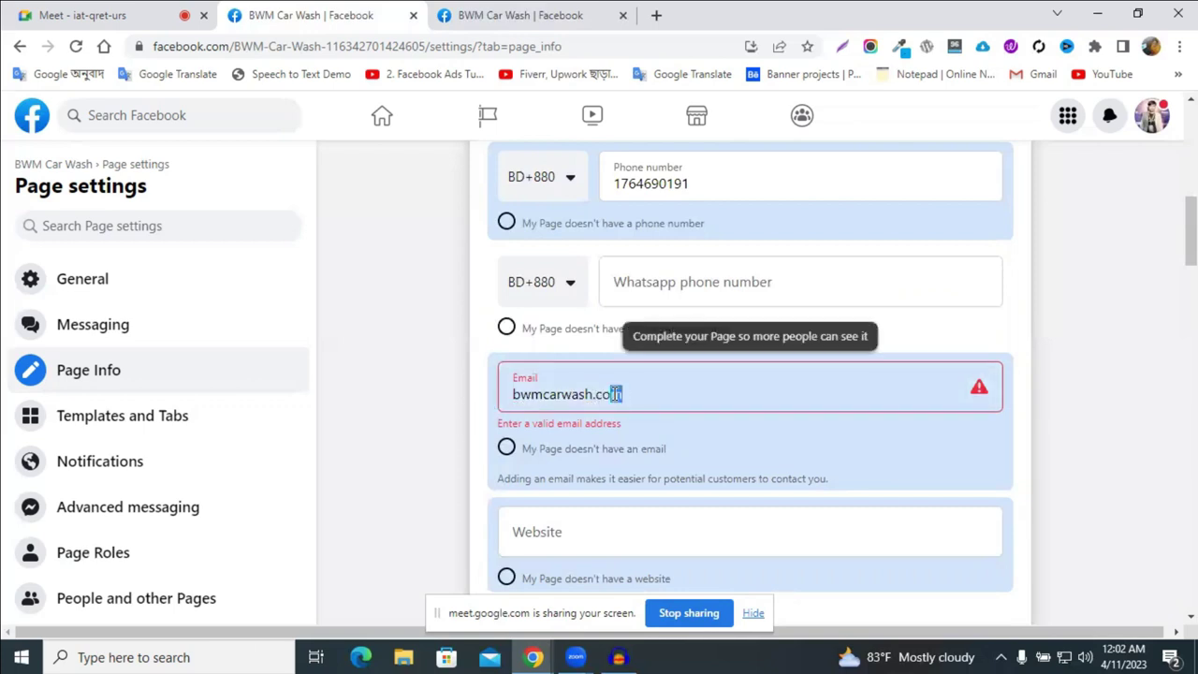
pyautogui.press('BackSpace')
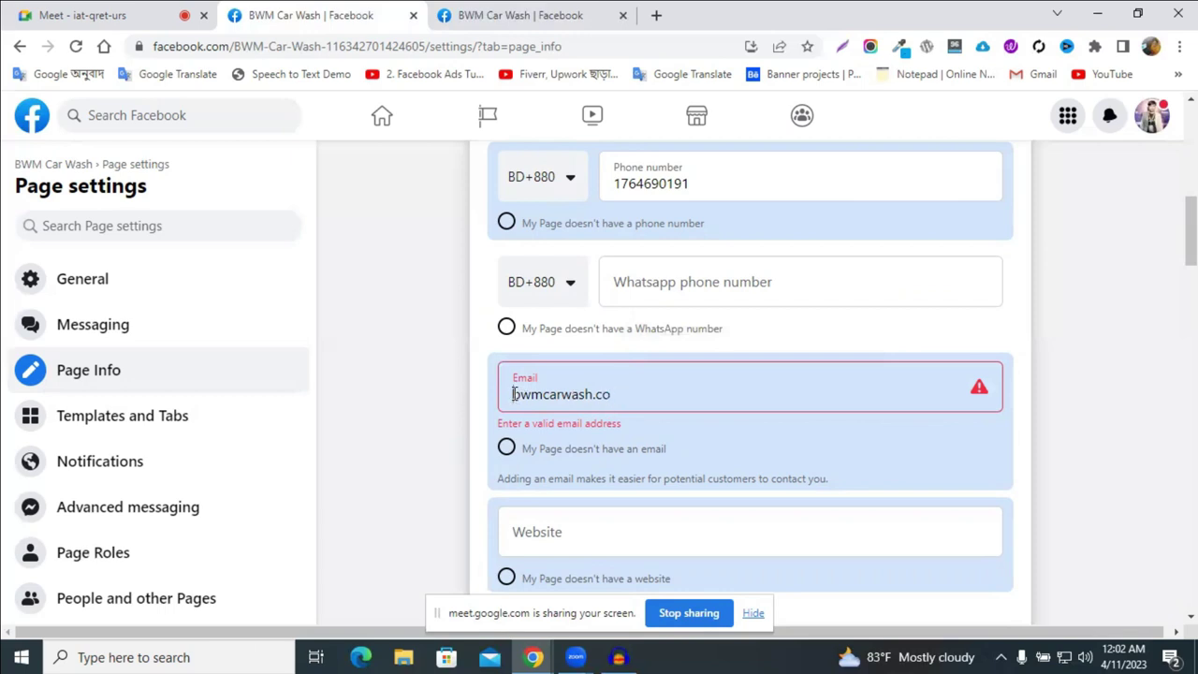
pyautogui.click(513, 394)
pyautogui.write('N')
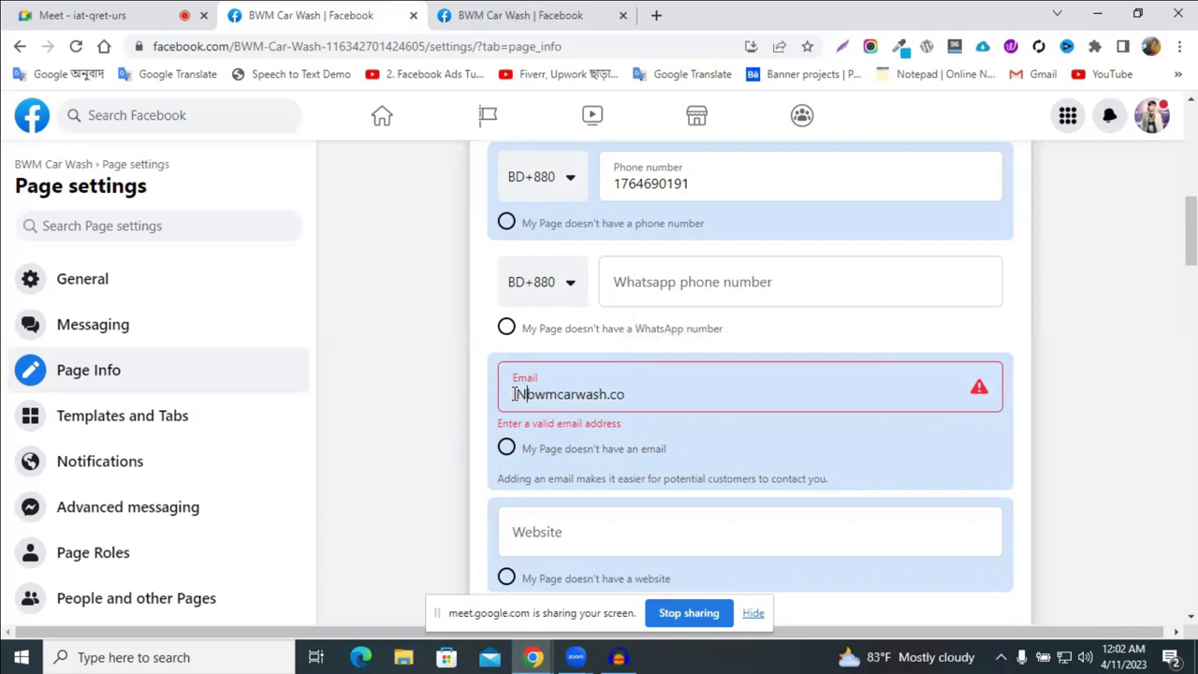
pyautogui.press('BackSpace')
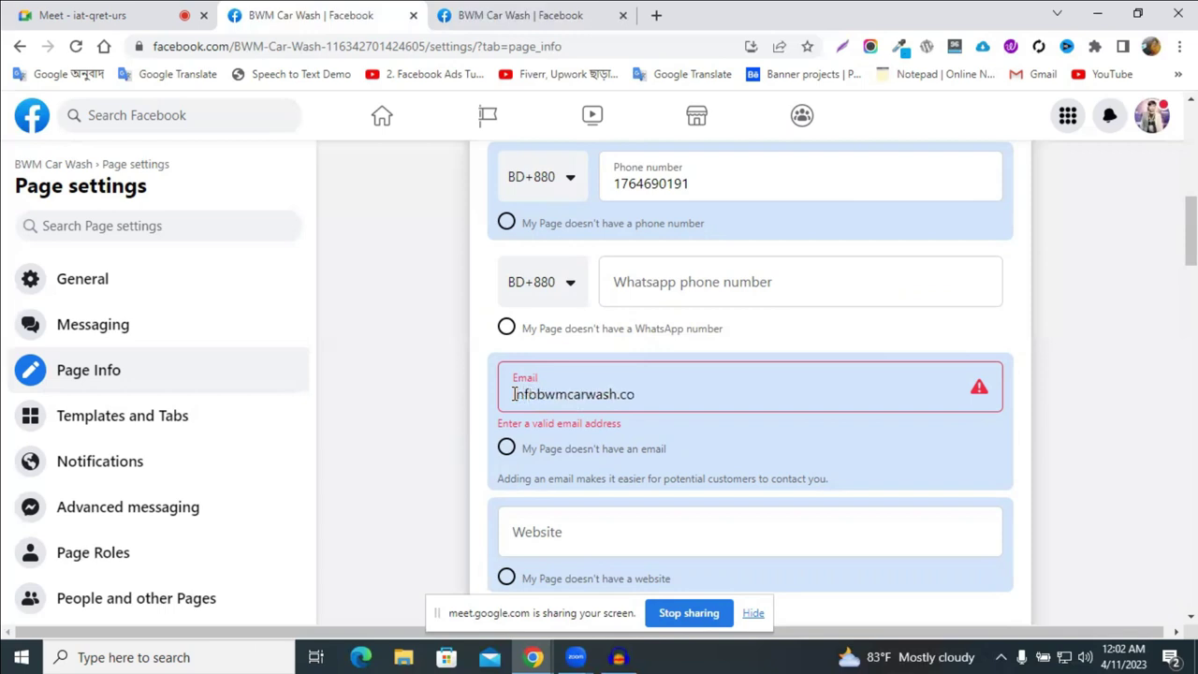
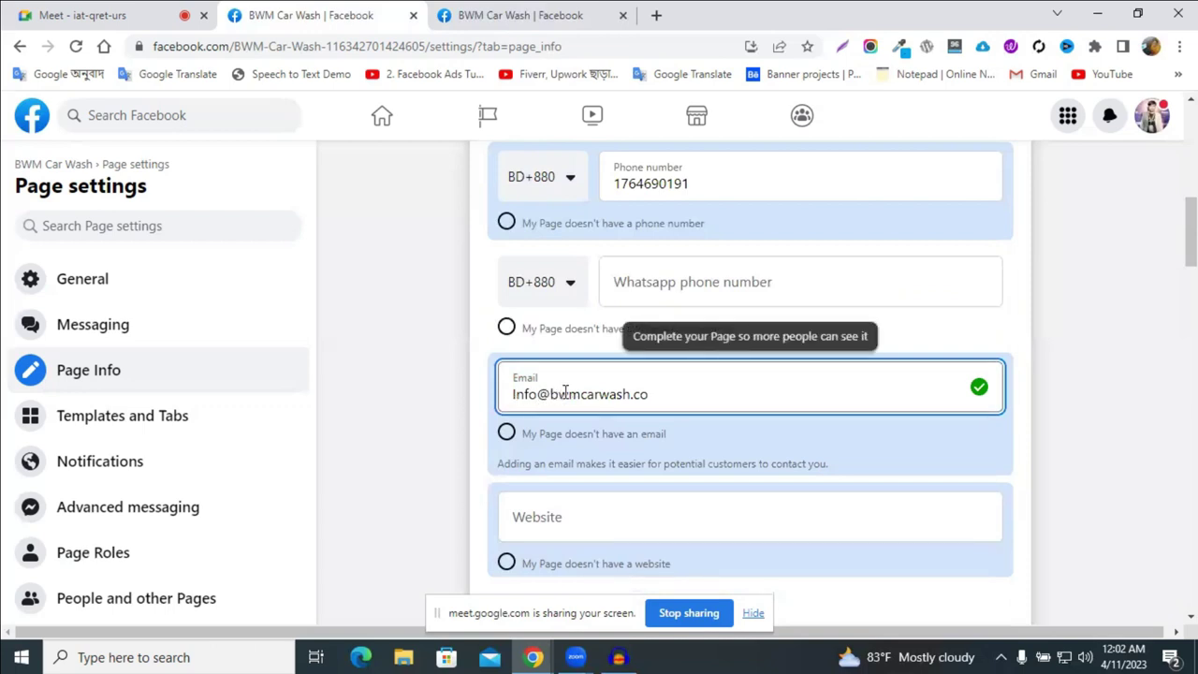
pyautogui.click(965, 449)
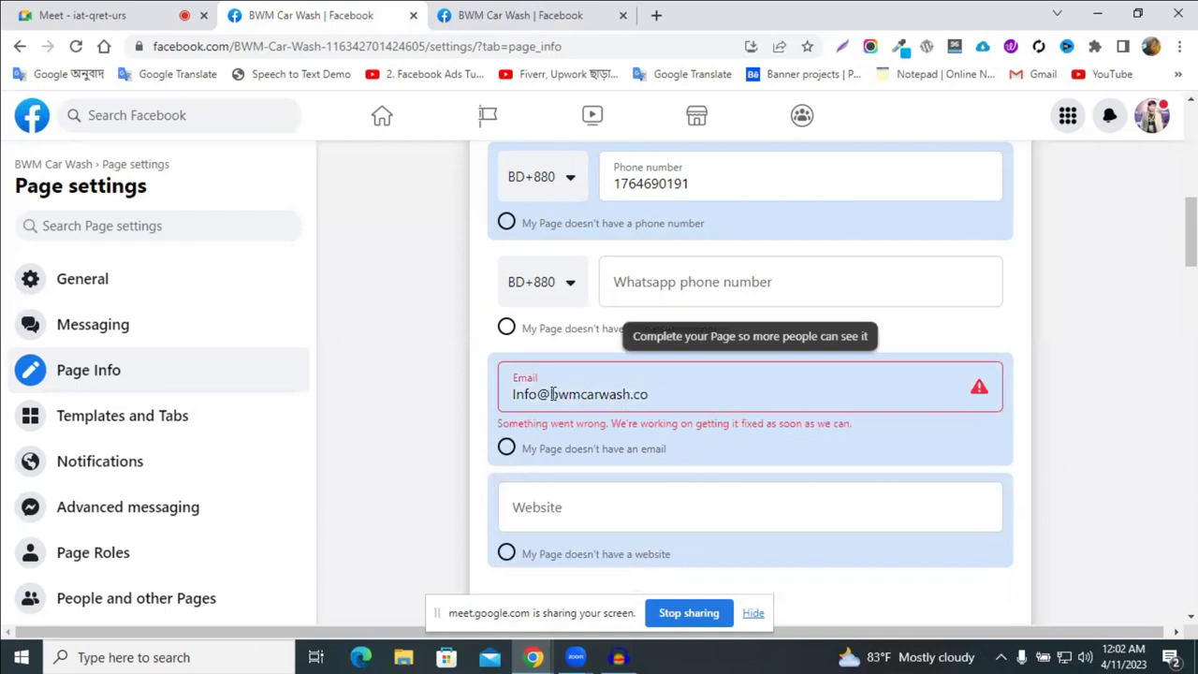
# Correct the contact email to the Page's gmail.com address and save it
pyautogui.moveTo(551, 394); pyautogui.dragTo(455, 401)
pyautogui.press('BackSpace')
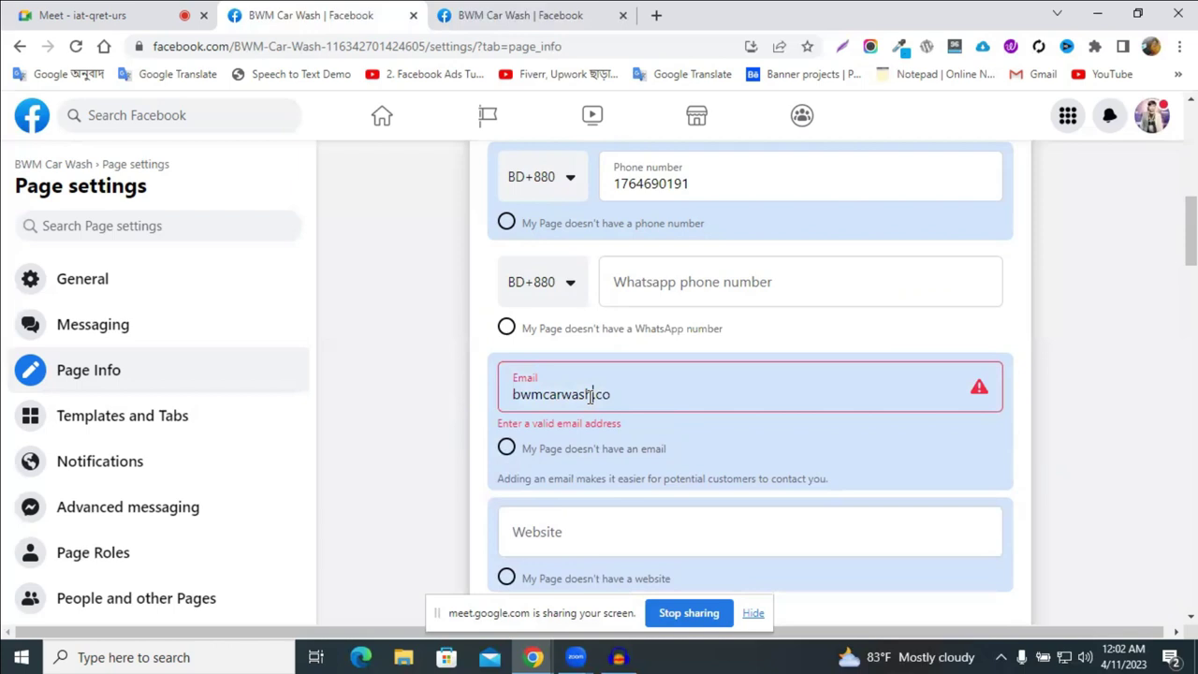
pyautogui.write('@')
pyautogui.click(649, 399)
pyautogui.write('m')
pyautogui.click(606, 394)
pyautogui.write('g')
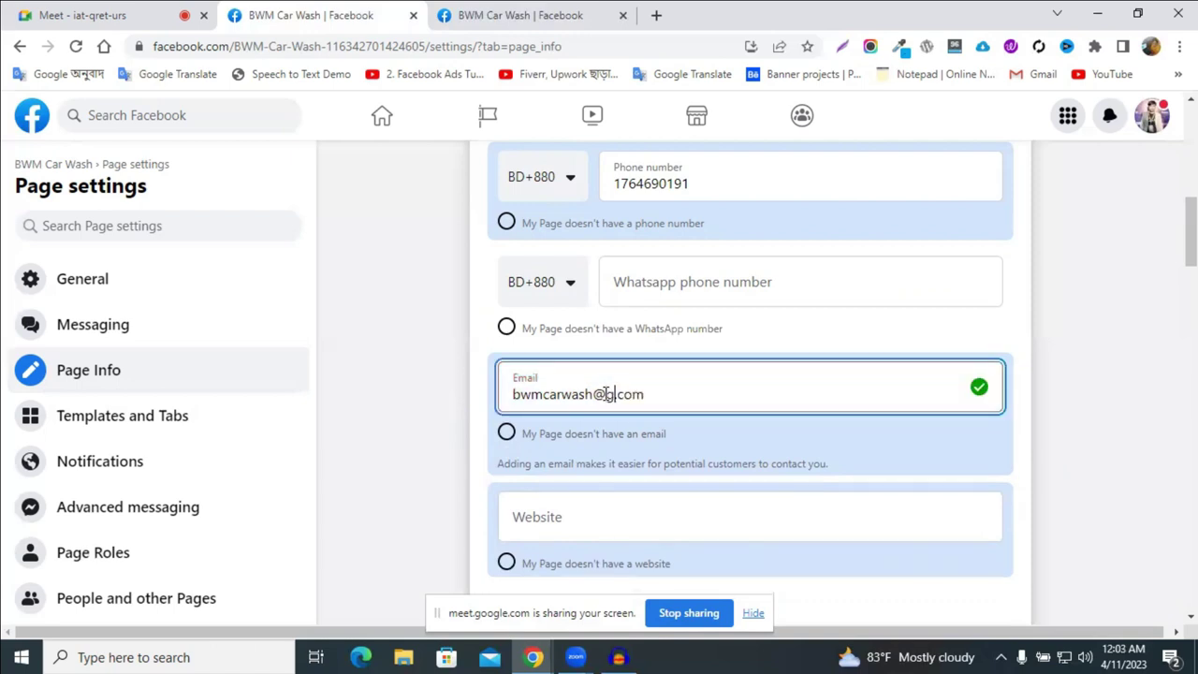
pyautogui.write('mail')
pyautogui.click(1079, 440)
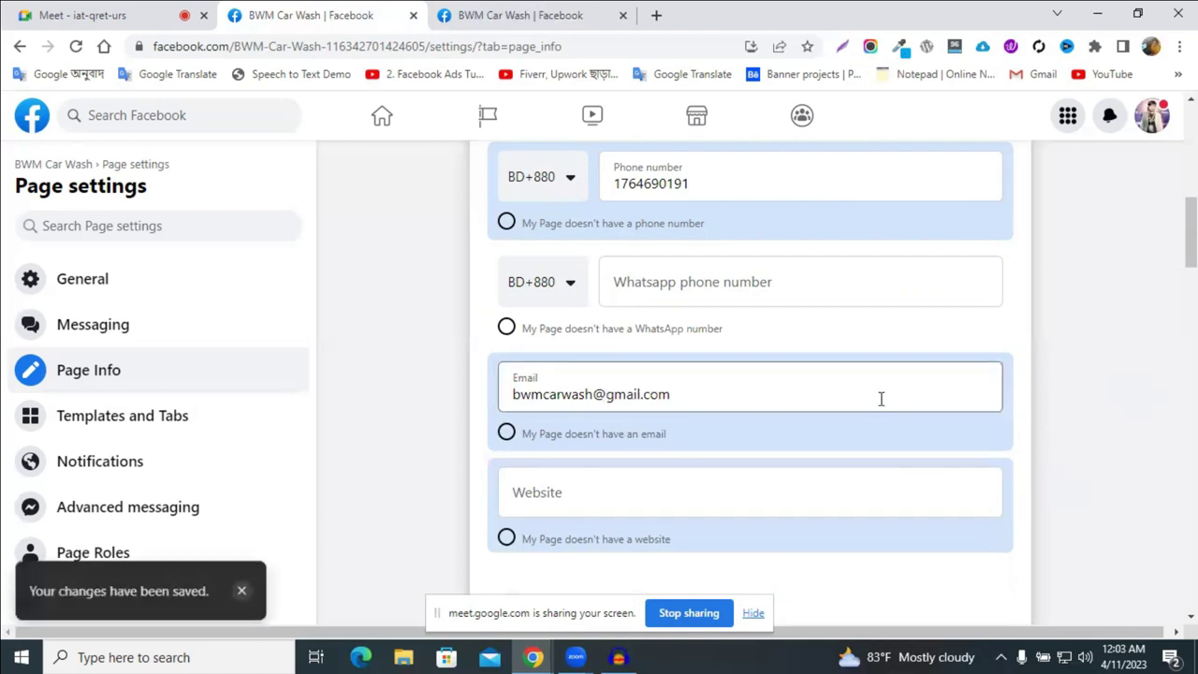
pyautogui.scroll(-1, 695, 420)
pyautogui.click(601, 406)
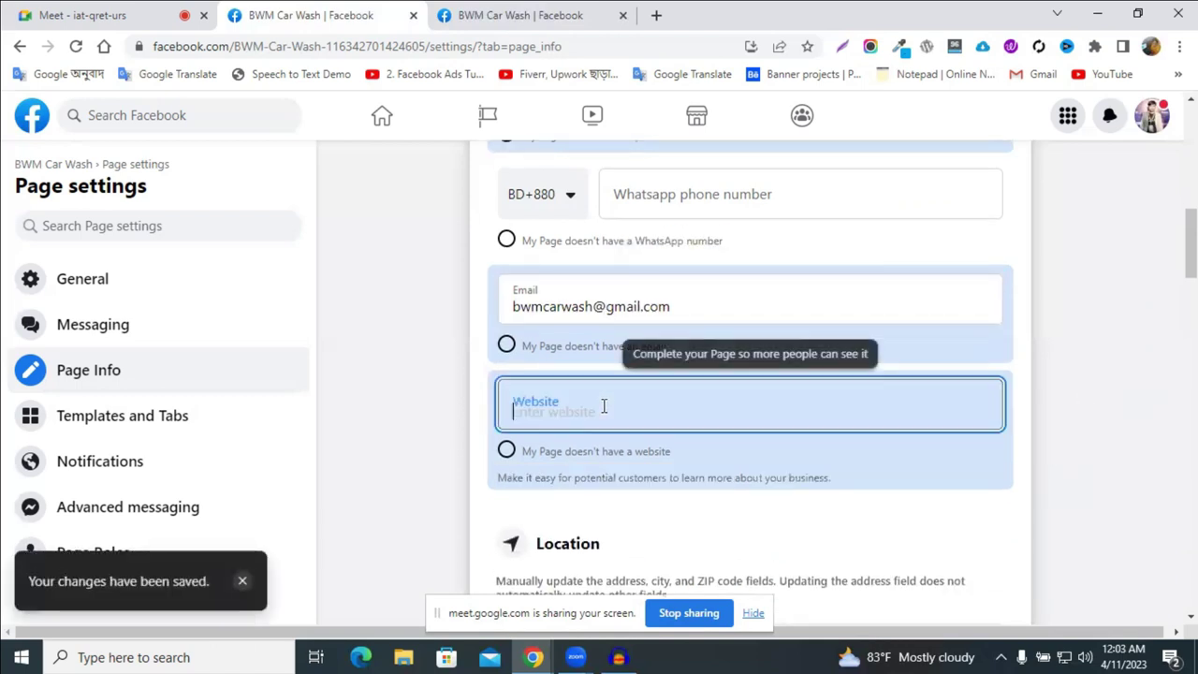
# Fill the Website field with bwmcarwash.co, built from the email's name, and let it save
pyautogui.doubleClick(596, 309)
pyautogui.hotkey('ctrl', 'c')
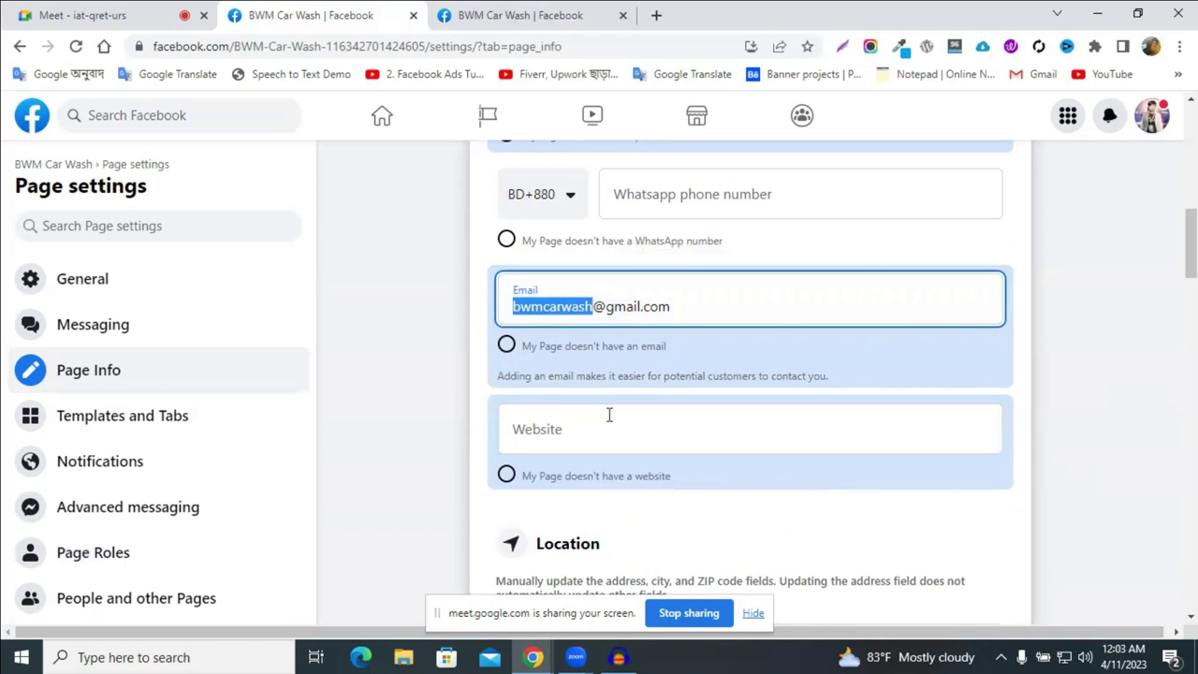
pyautogui.click(596, 430)
pyautogui.hotkey('ctrl', 'v')
pyautogui.write('.co')
pyautogui.press('BackSpace')
pyautogui.write('o')
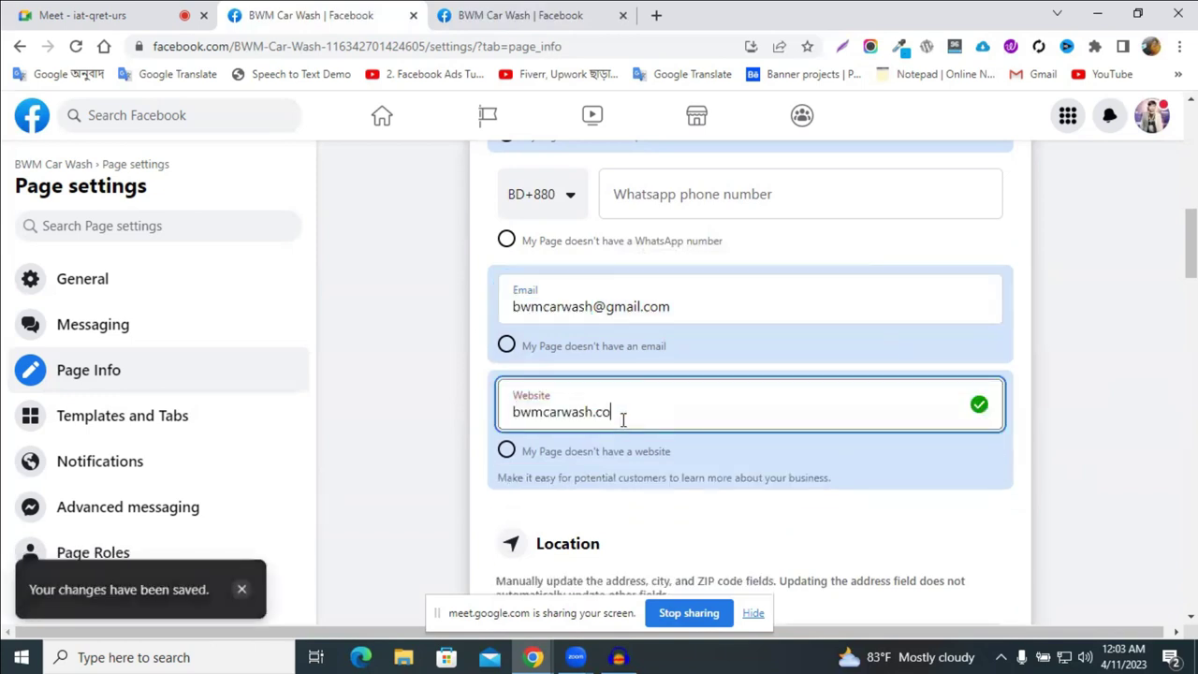
pyautogui.click(1072, 465)
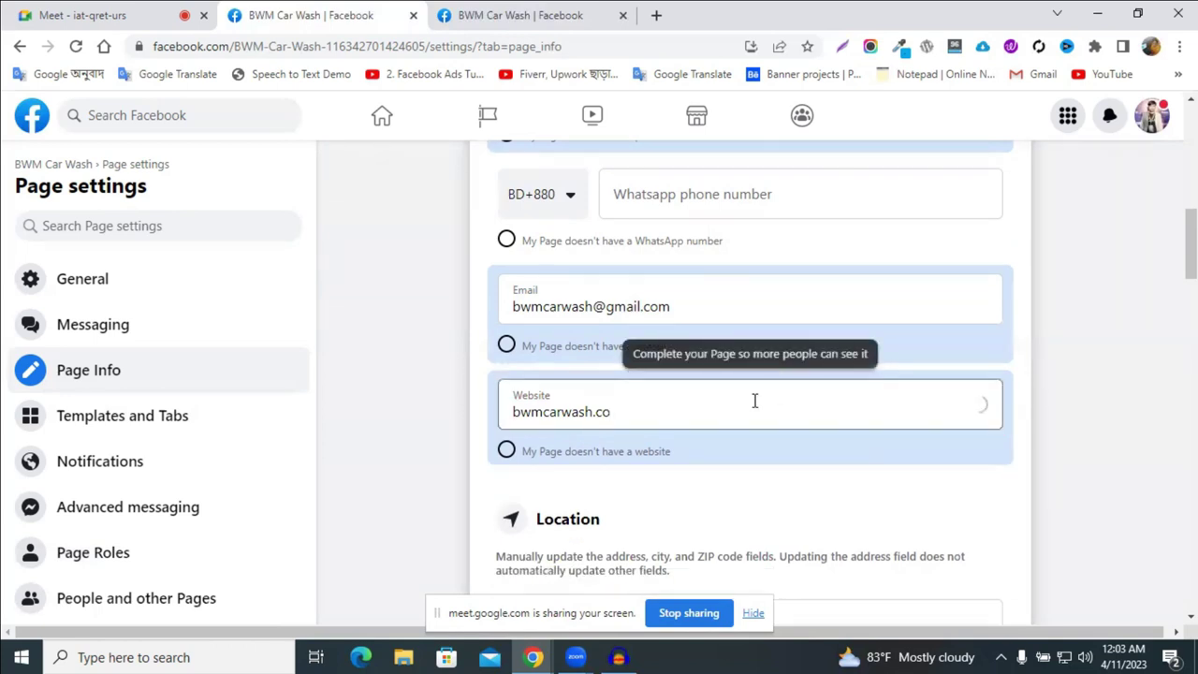
pyautogui.scroll(-2, 562, 388)
pyautogui.scroll(-2, 552, 356)
# Type 'usa' into the location Address, then erase it to leave the address blank
pyautogui.click(570, 282)
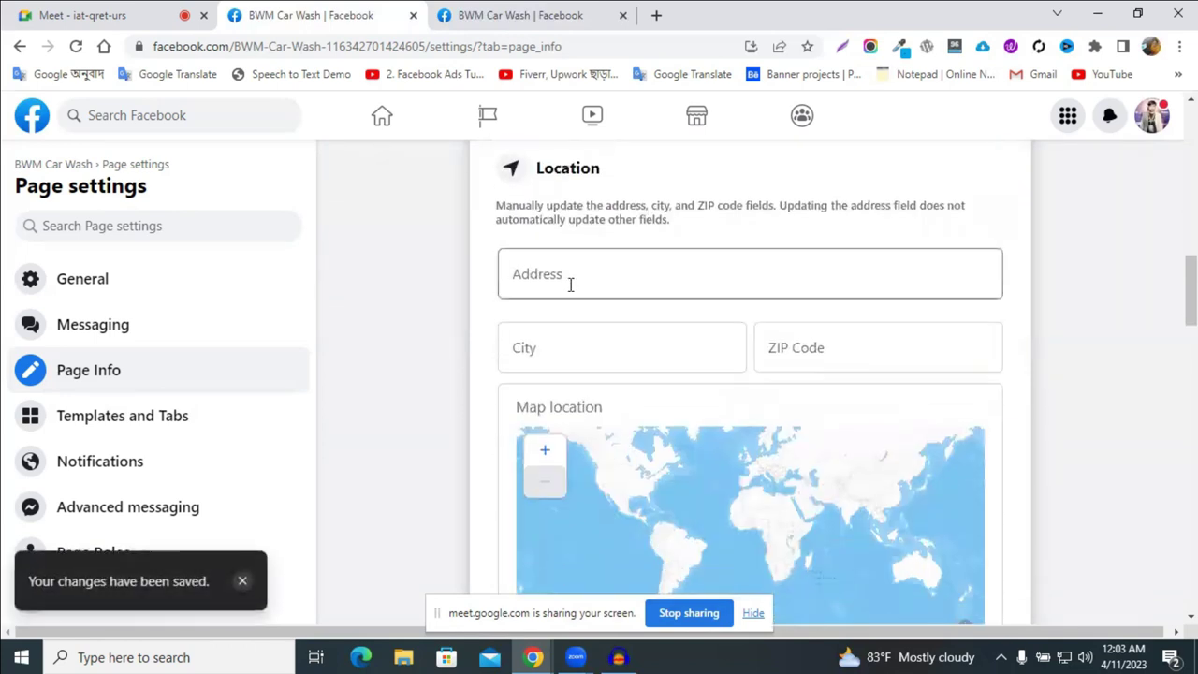
pyautogui.write('usa')
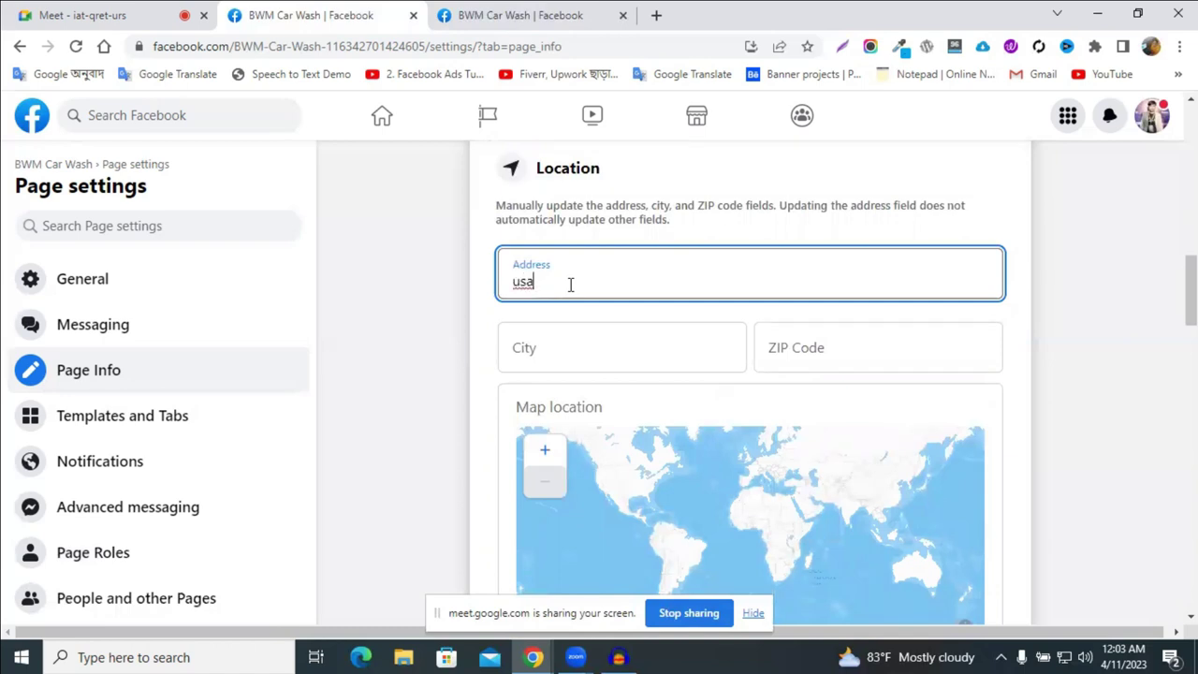
pyautogui.press('BackSpace')
pyautogui.press('BackSpace')
pyautogui.press('BackSpace')
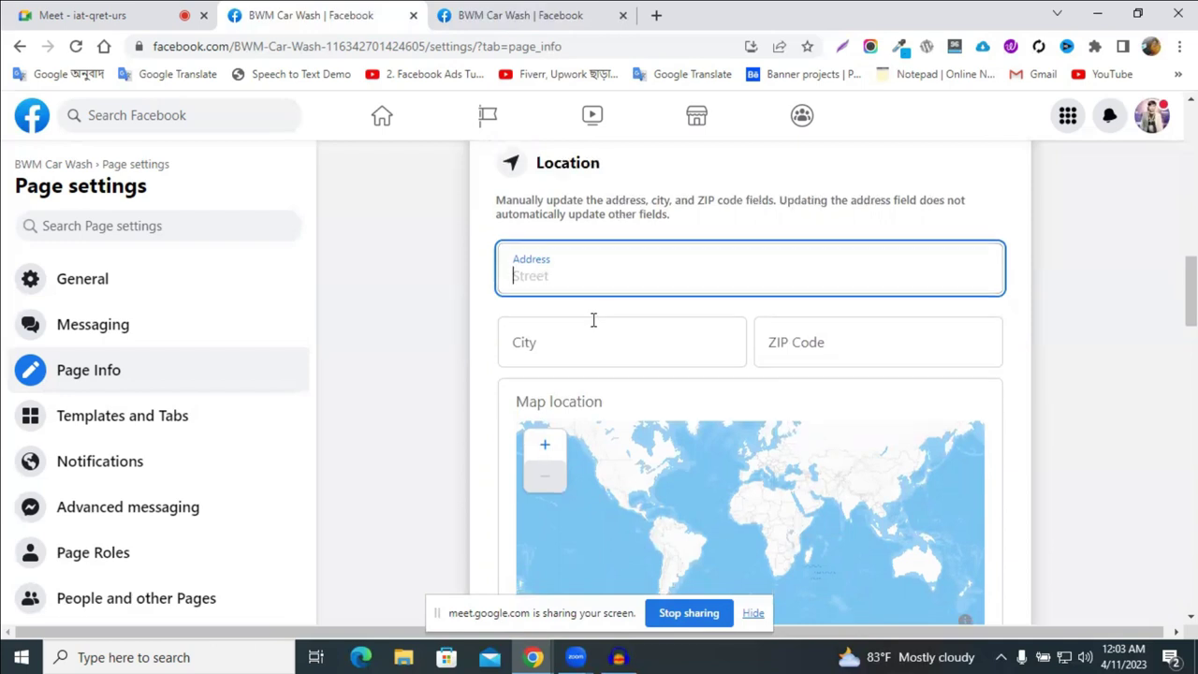
pyautogui.scroll(-2, 593, 318)
pyautogui.scroll(3, 1083, 436)
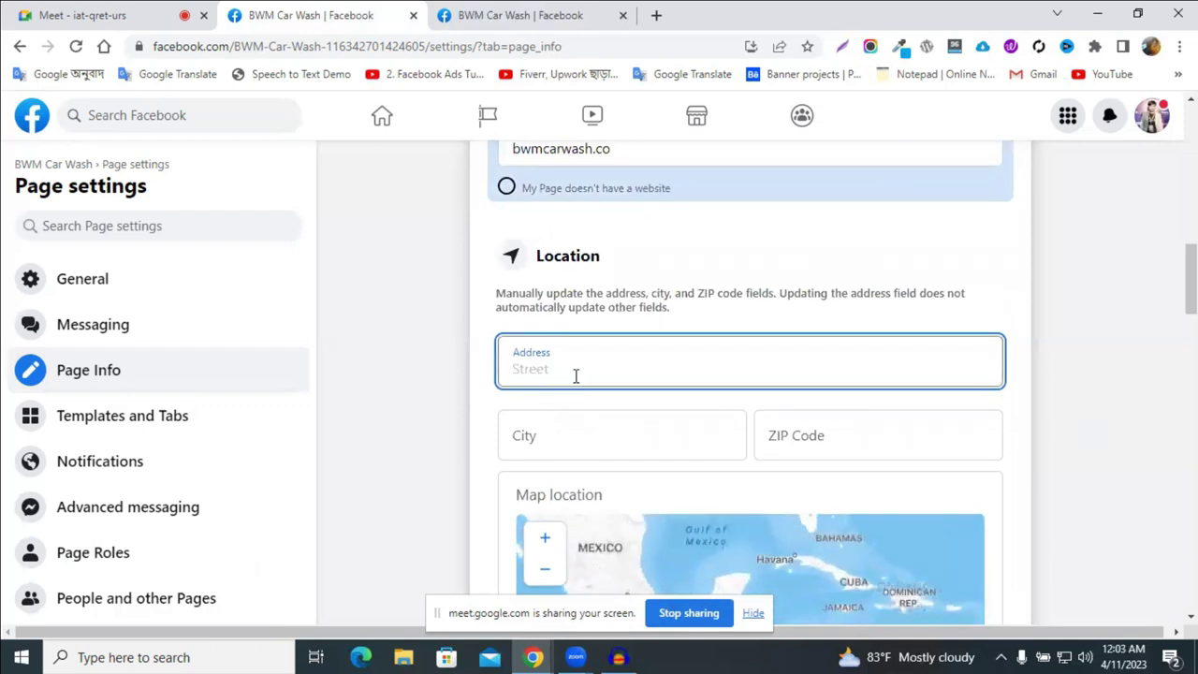
# Open a new browser tab and put the cursor in its address bar
pyautogui.scroll(-1, 655, 365)
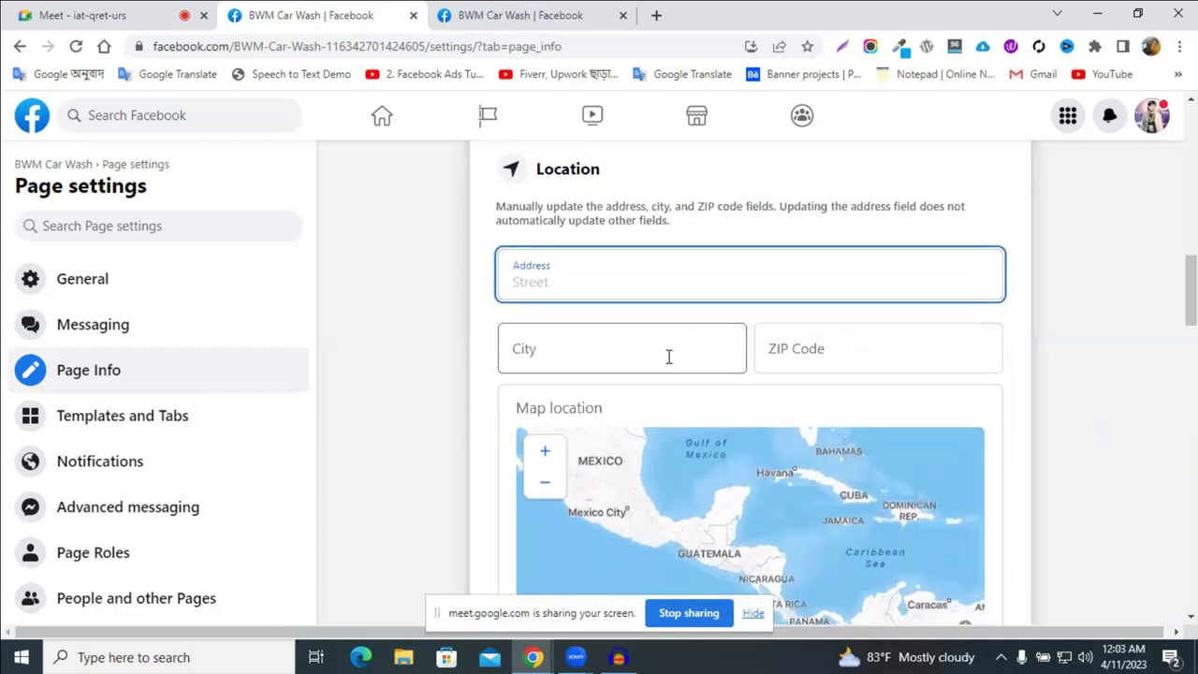
pyautogui.scroll(1, 668, 356)
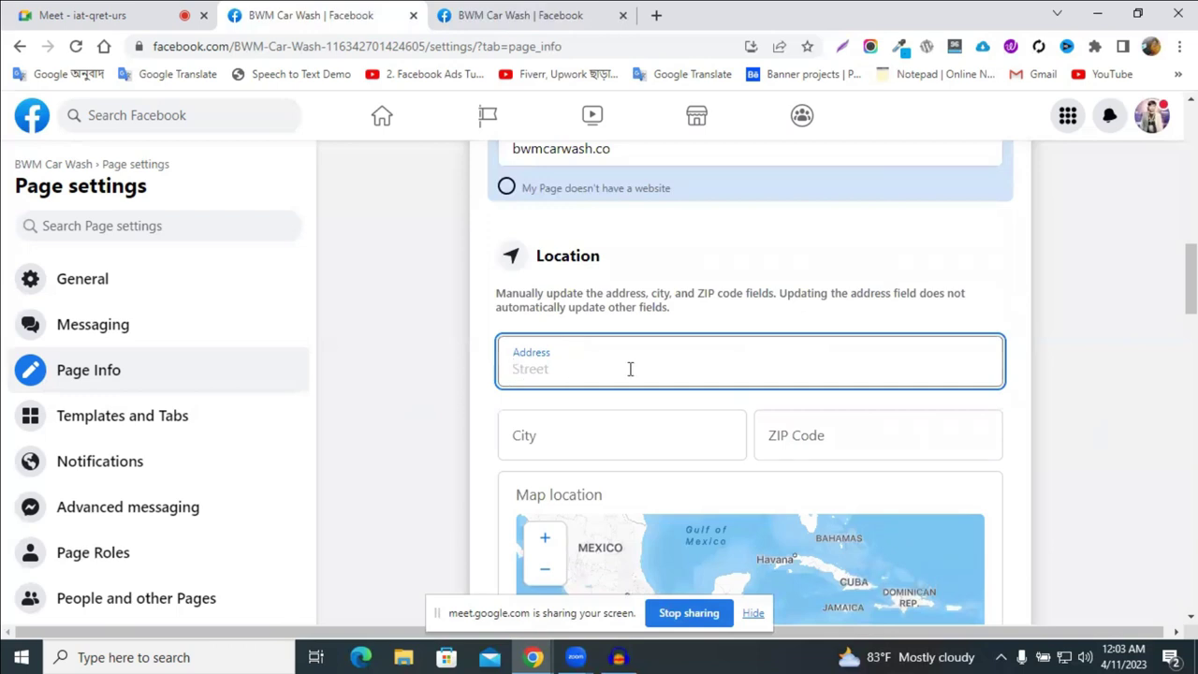
pyautogui.click(660, 16)
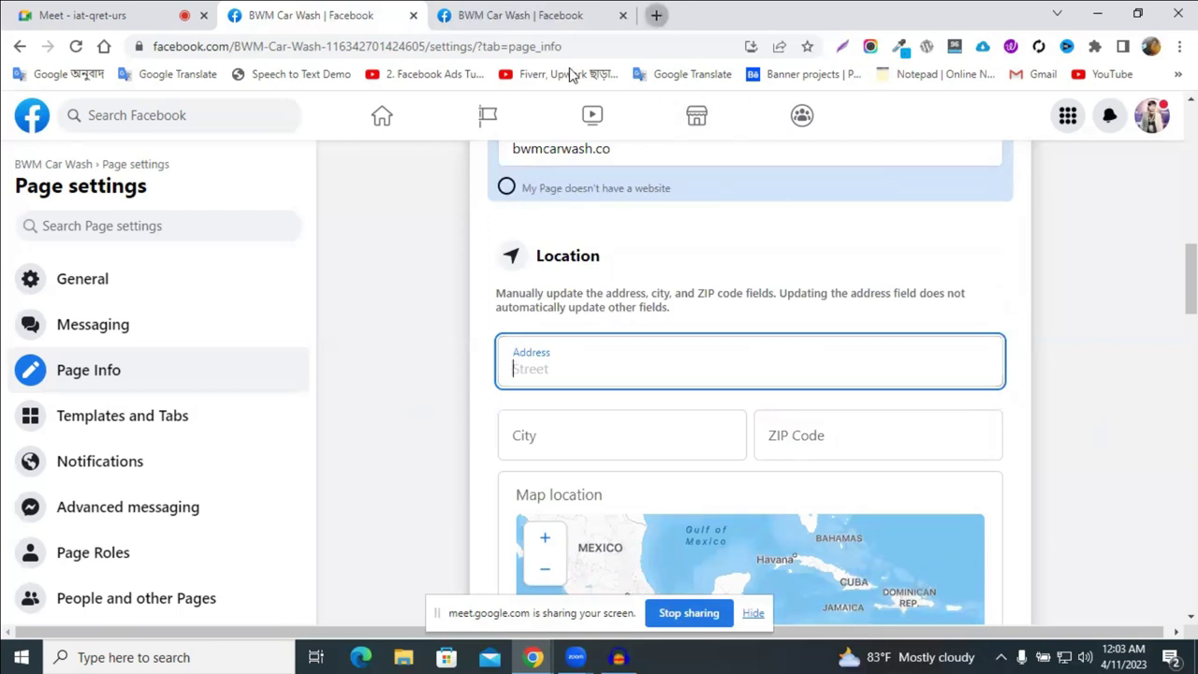
pyautogui.click(524, 46)
# Search 'my address', view the mapdevelopers address finder, then go back
pyautogui.click(496, 8)
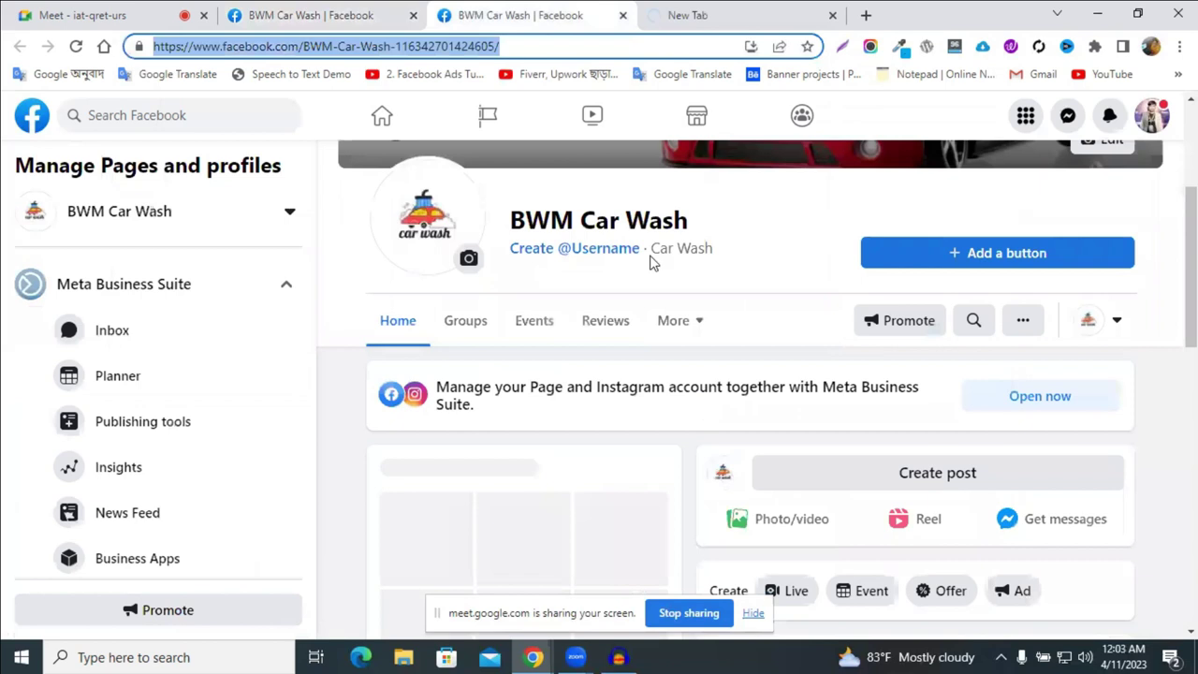
pyautogui.click(692, 15)
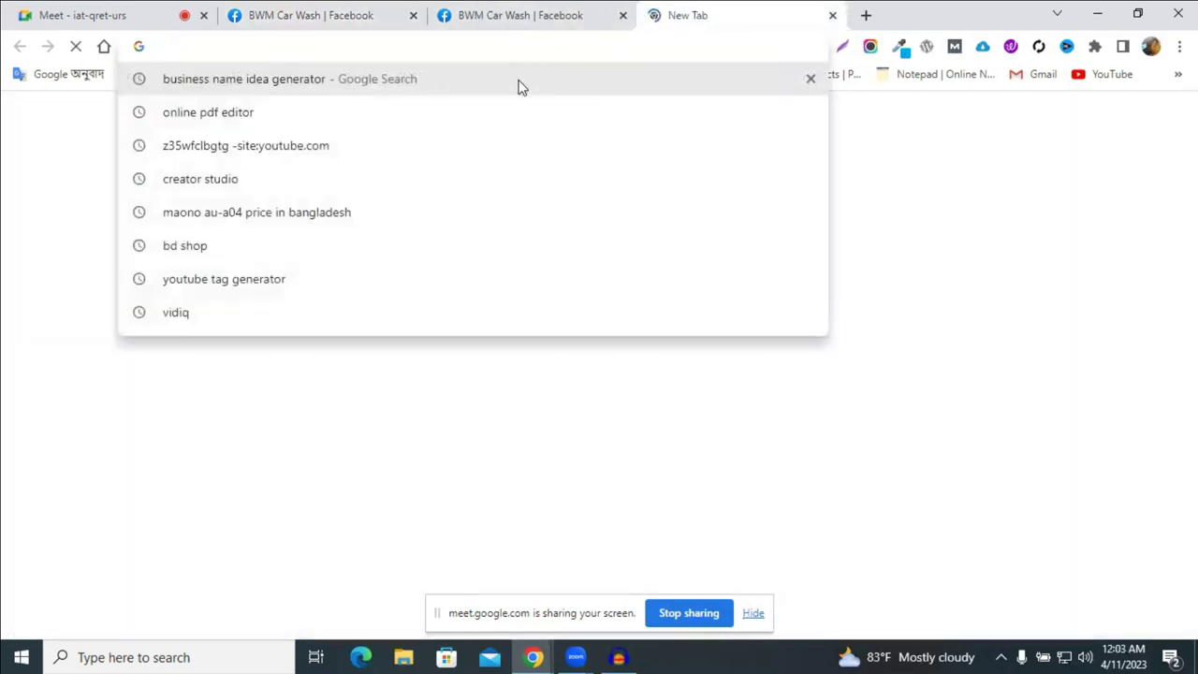
pyautogui.write('my ad')
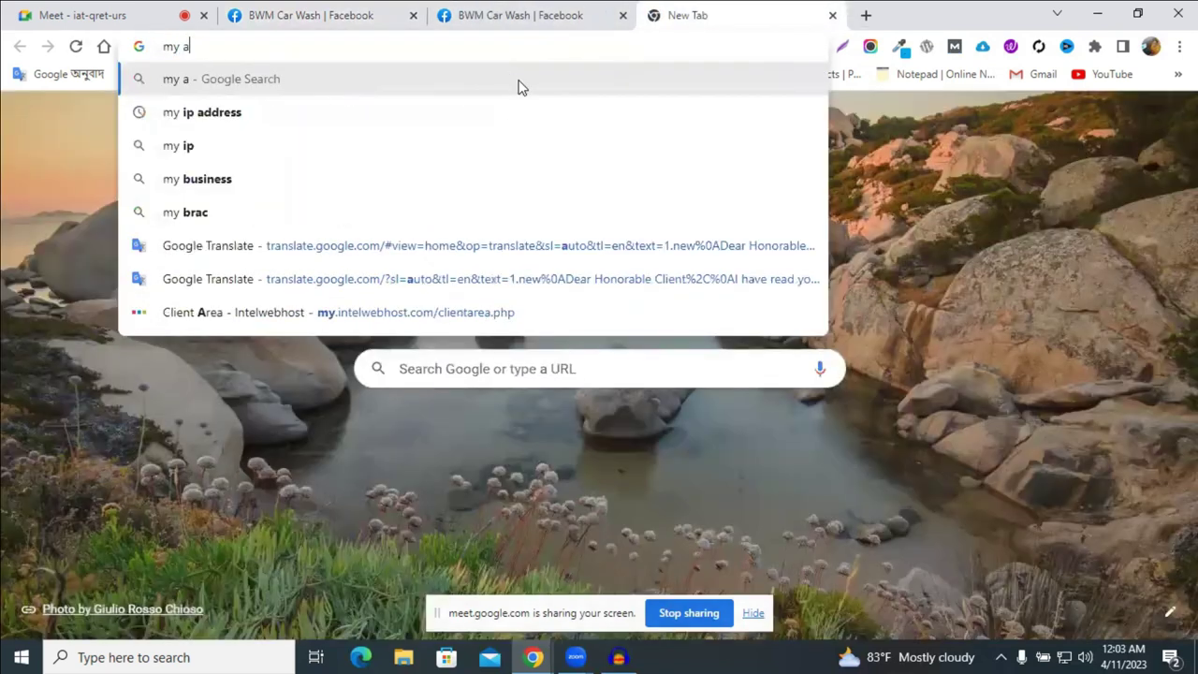
pyautogui.click(514, 115)
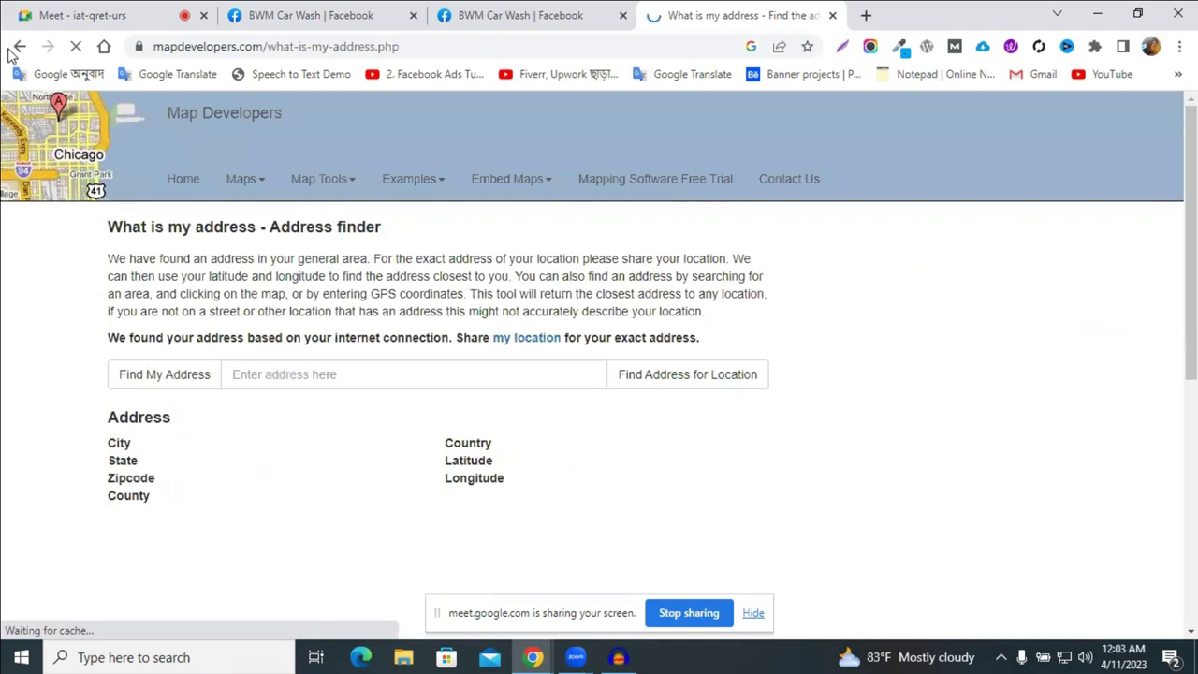
pyautogui.click(17, 47)
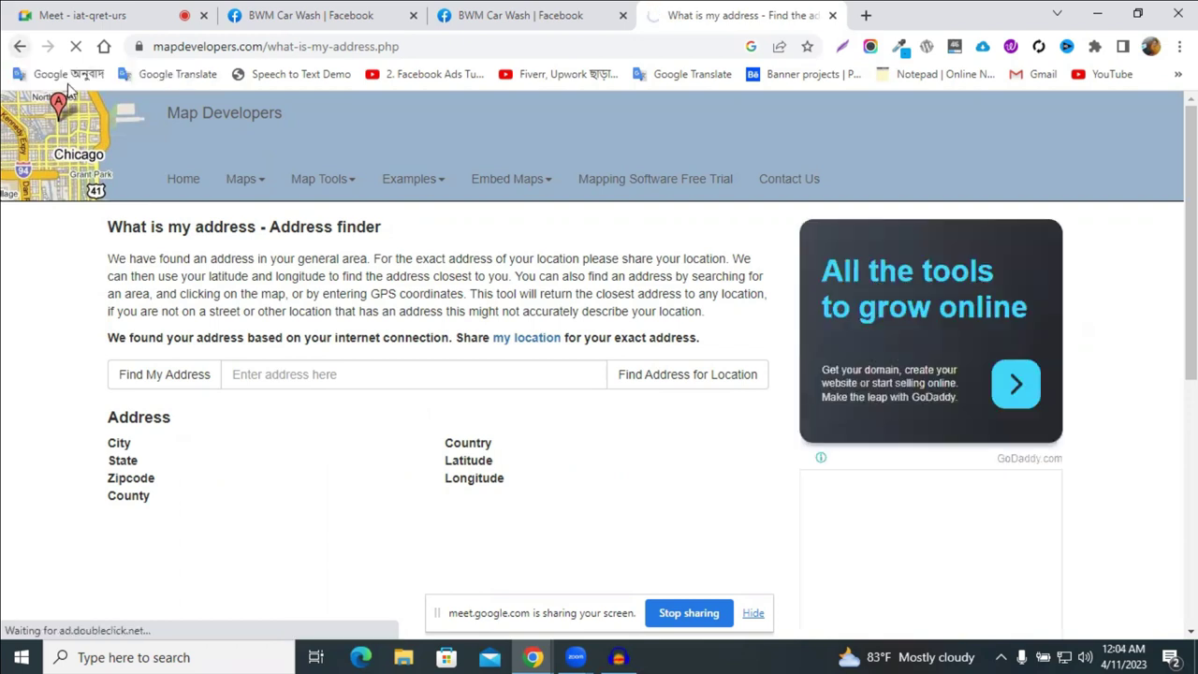
# Run a Google search for 'map' from the new tab page
pyautogui.hotkey('alt', 'Home')
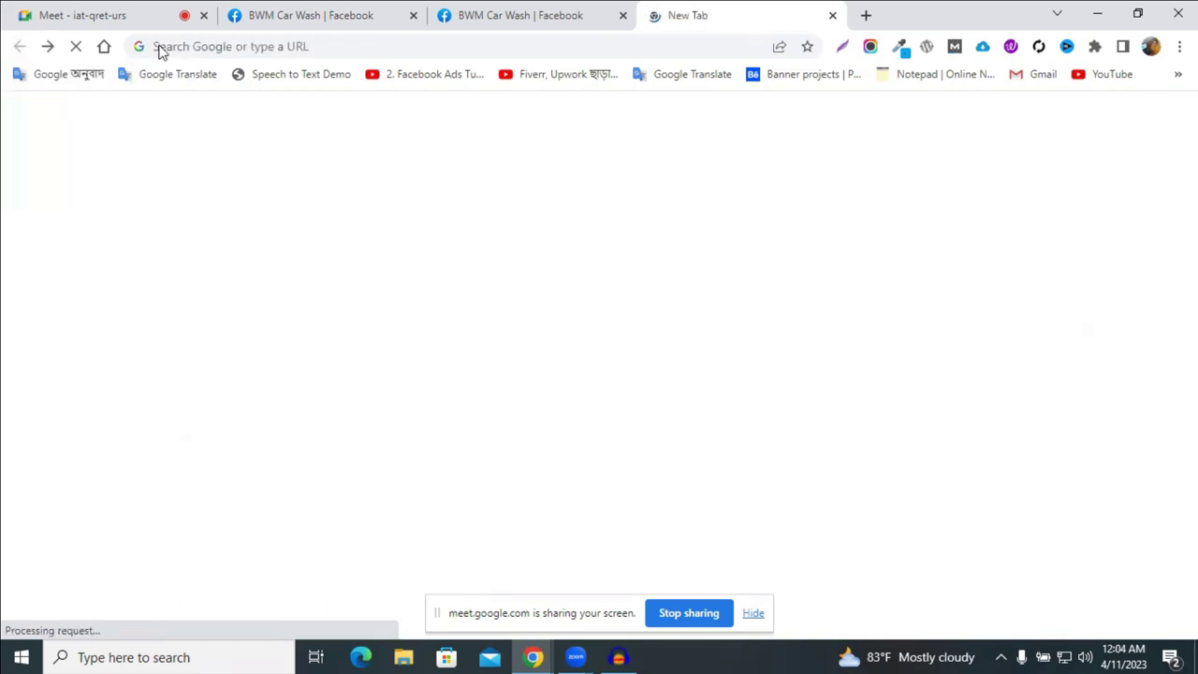
pyautogui.click(155, 46)
pyautogui.write('mao')
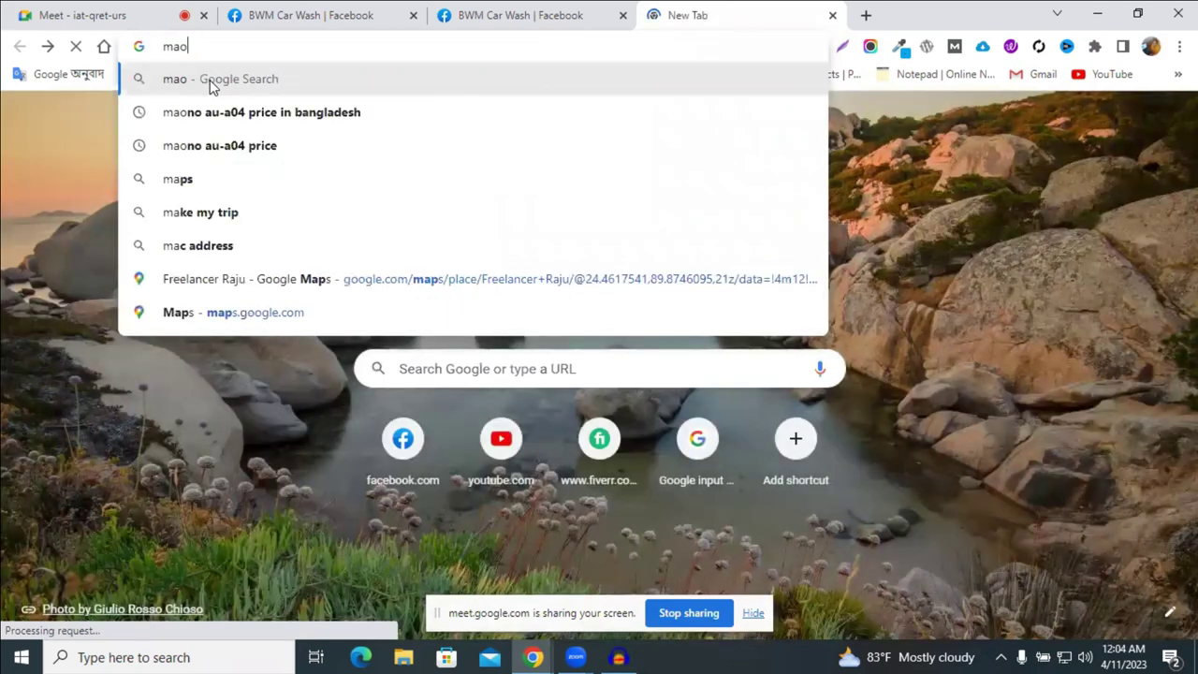
pyautogui.press('BackSpace')
pyautogui.write('p')
pyautogui.press('Delete')
pyautogui.press('Return')
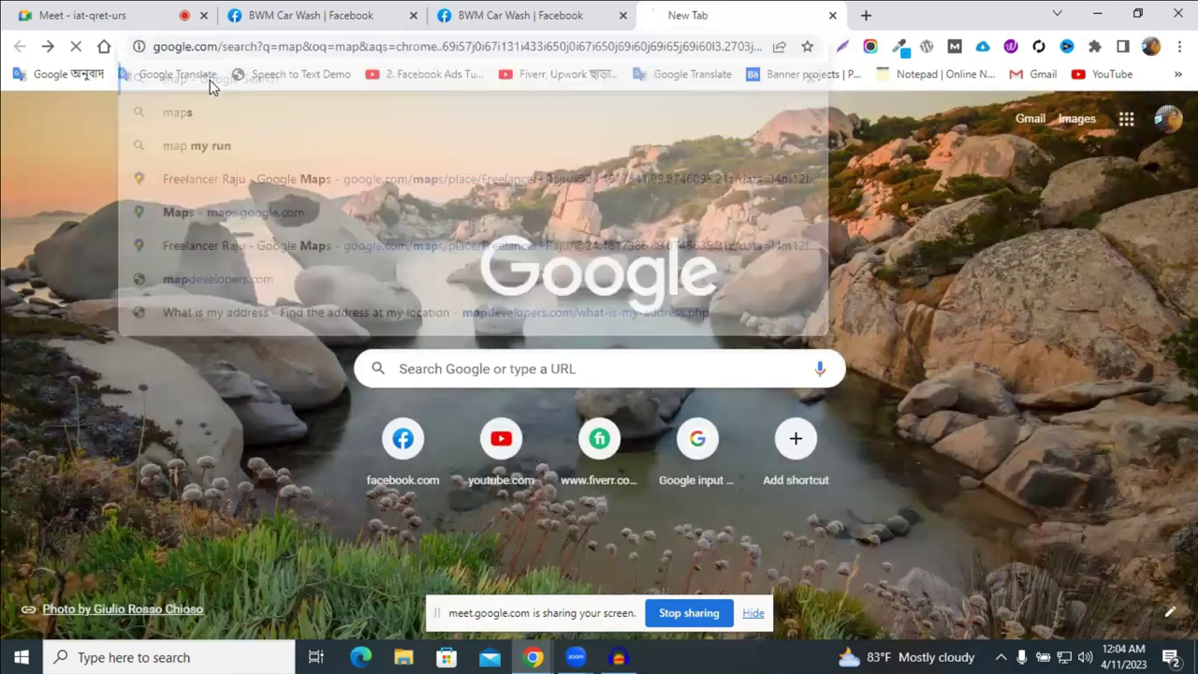
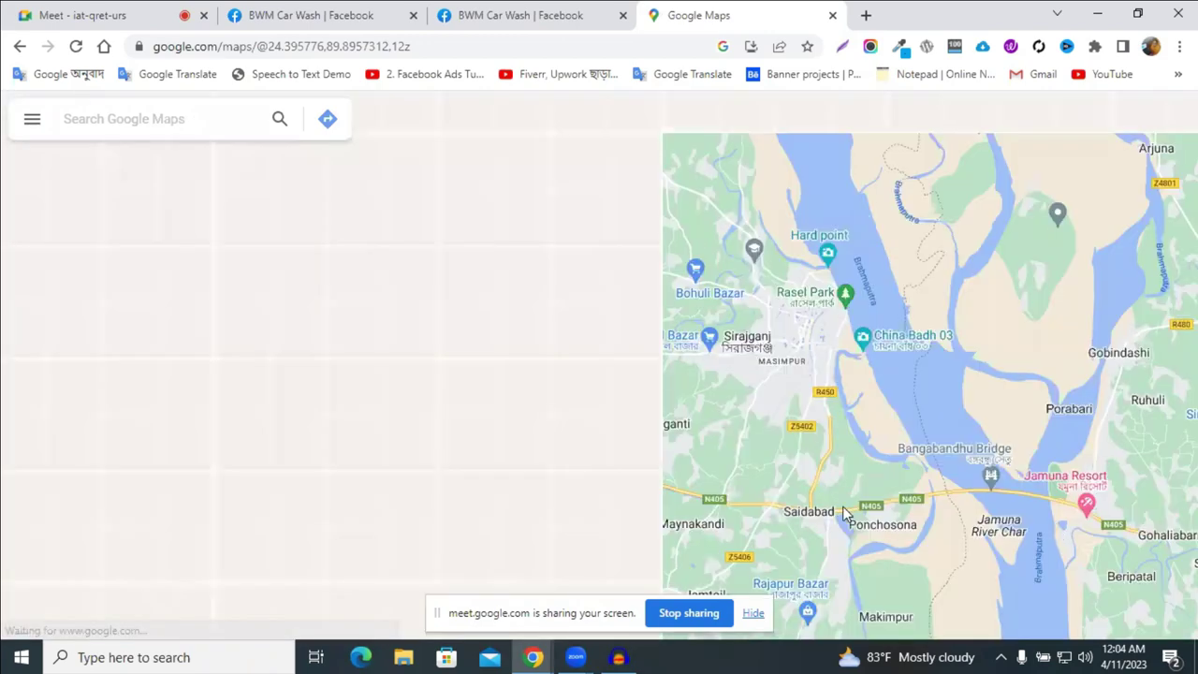
# Centre Google Maps on the current location near Bhuapur and show its details
pyautogui.scroll(-2, 843, 513)
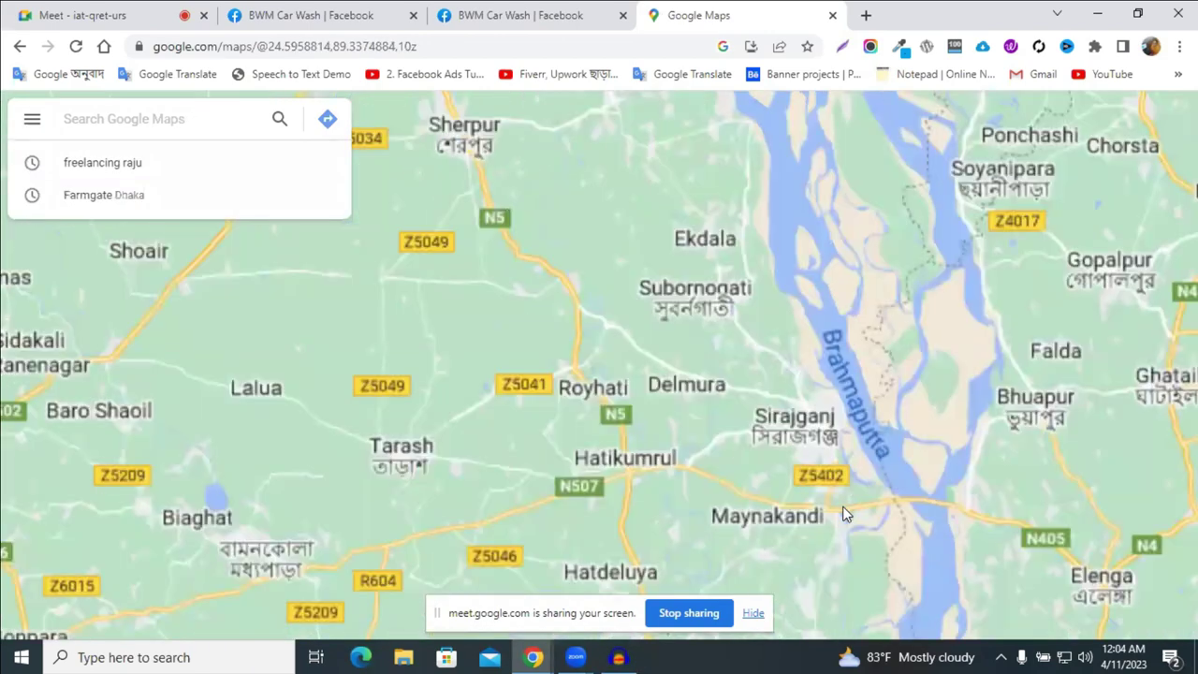
pyautogui.scroll(2, 843, 513)
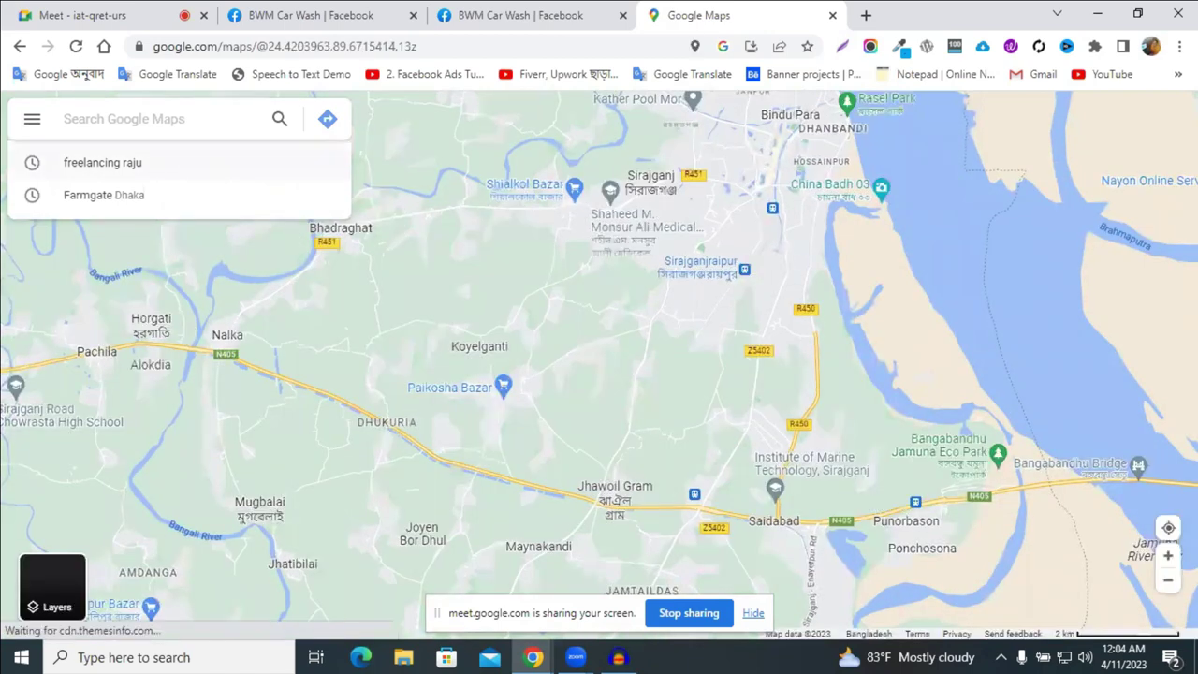
pyautogui.click(1168, 531)
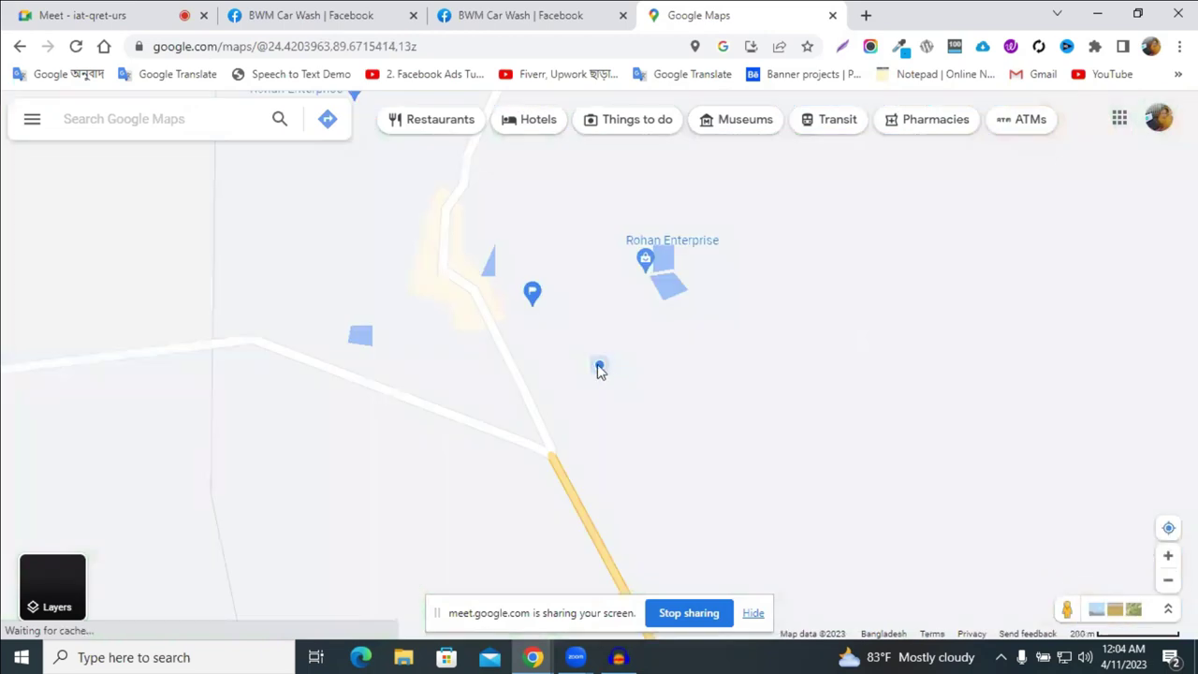
pyautogui.click(599, 366)
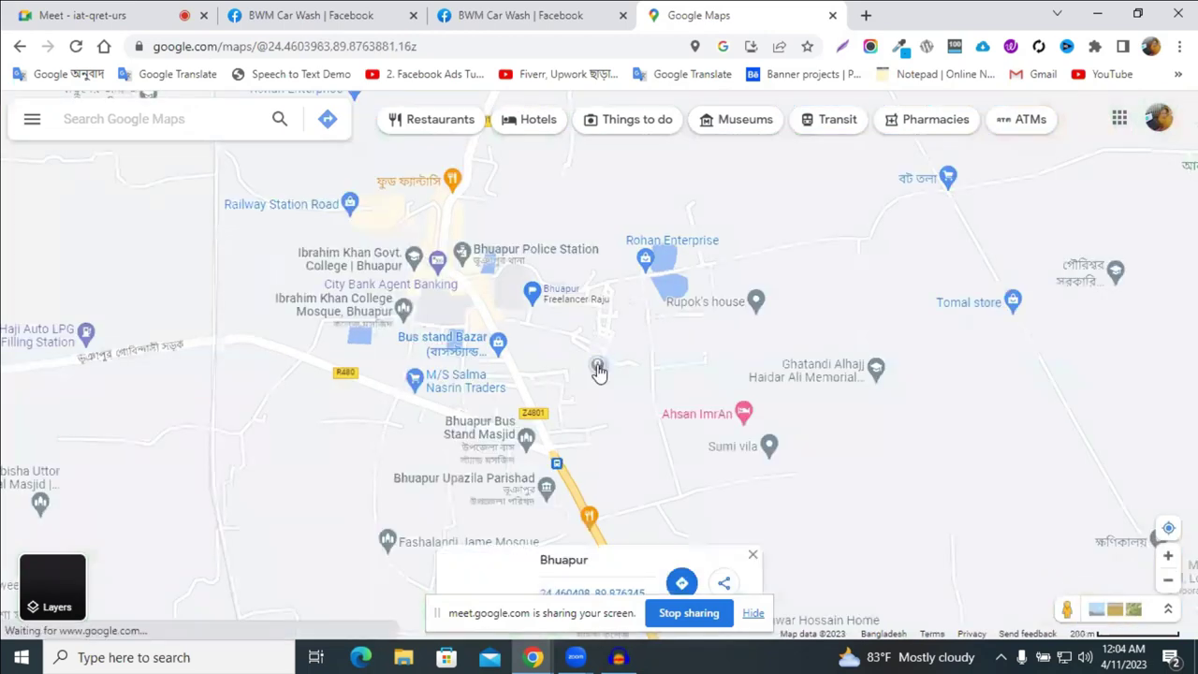
# Drop a pin at the current location showing Bhuapur's coordinates, then go to the BWM Car Wash tab
pyautogui.scroll(-1, 559, 554)
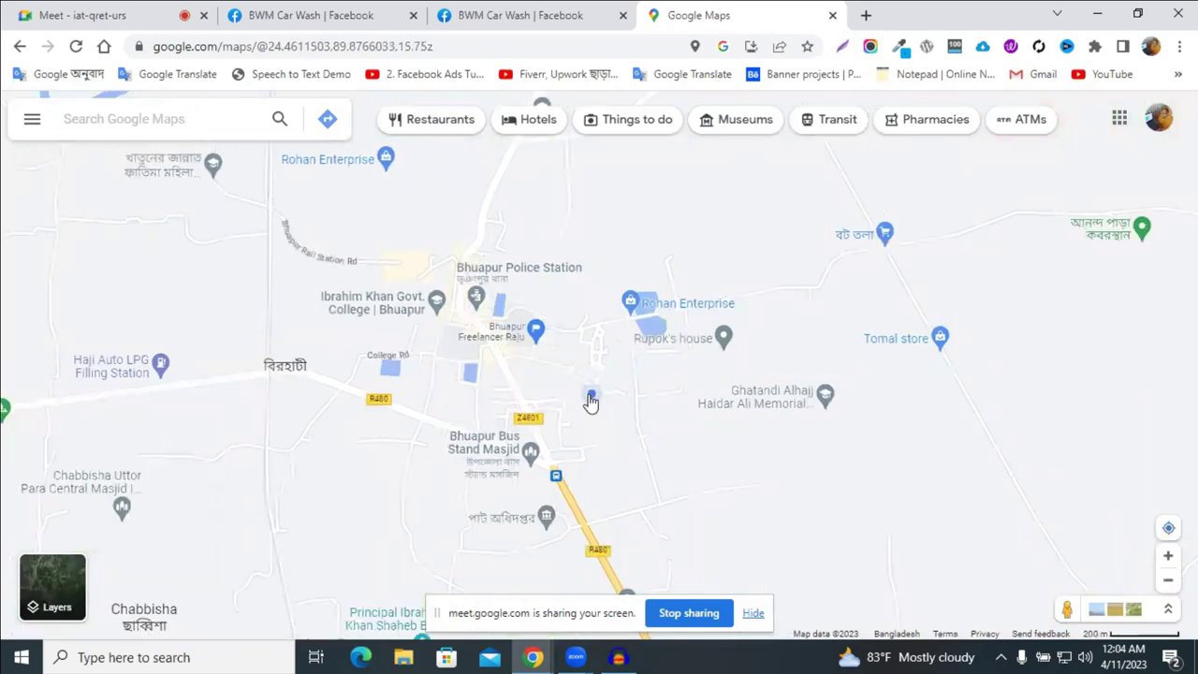
pyautogui.click(590, 398)
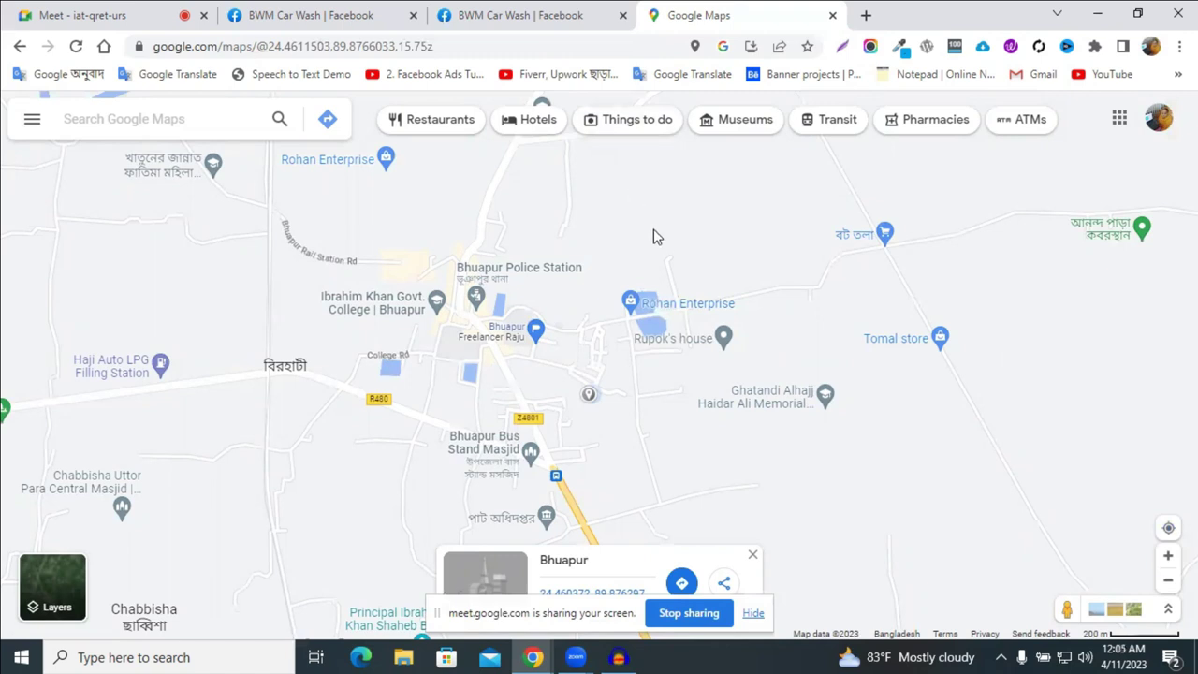
pyautogui.click(505, 16)
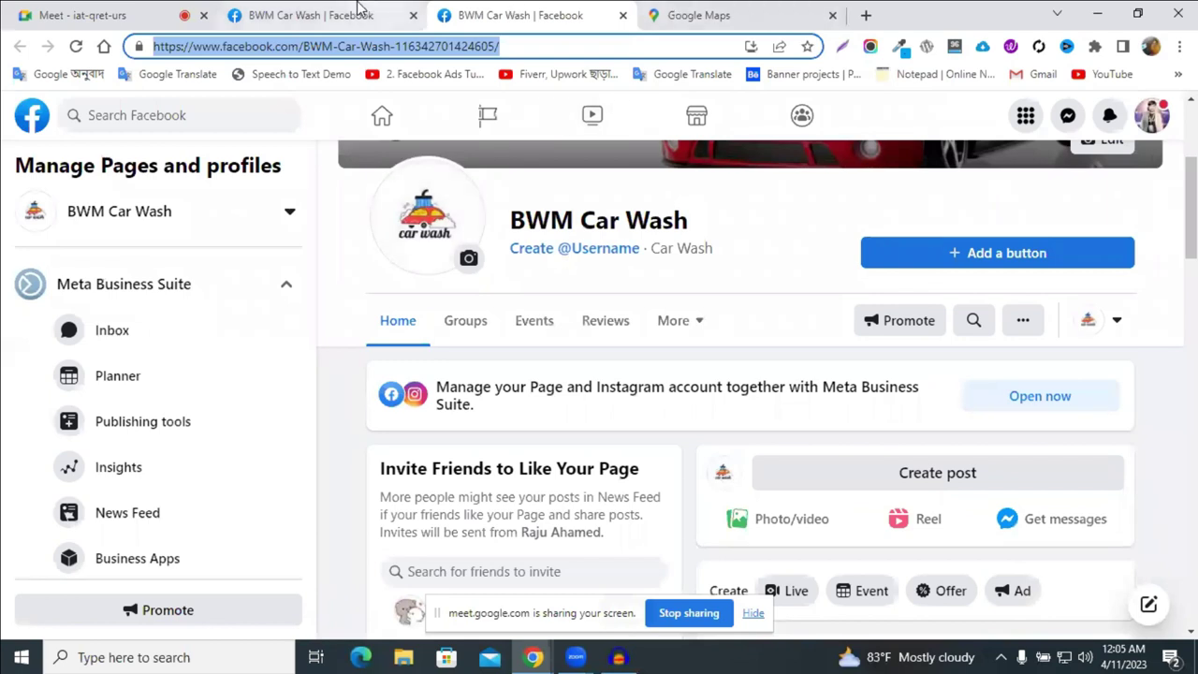
# Set the BWM Car Wash page hours to Always open in Page Info
pyautogui.click(365, 15)
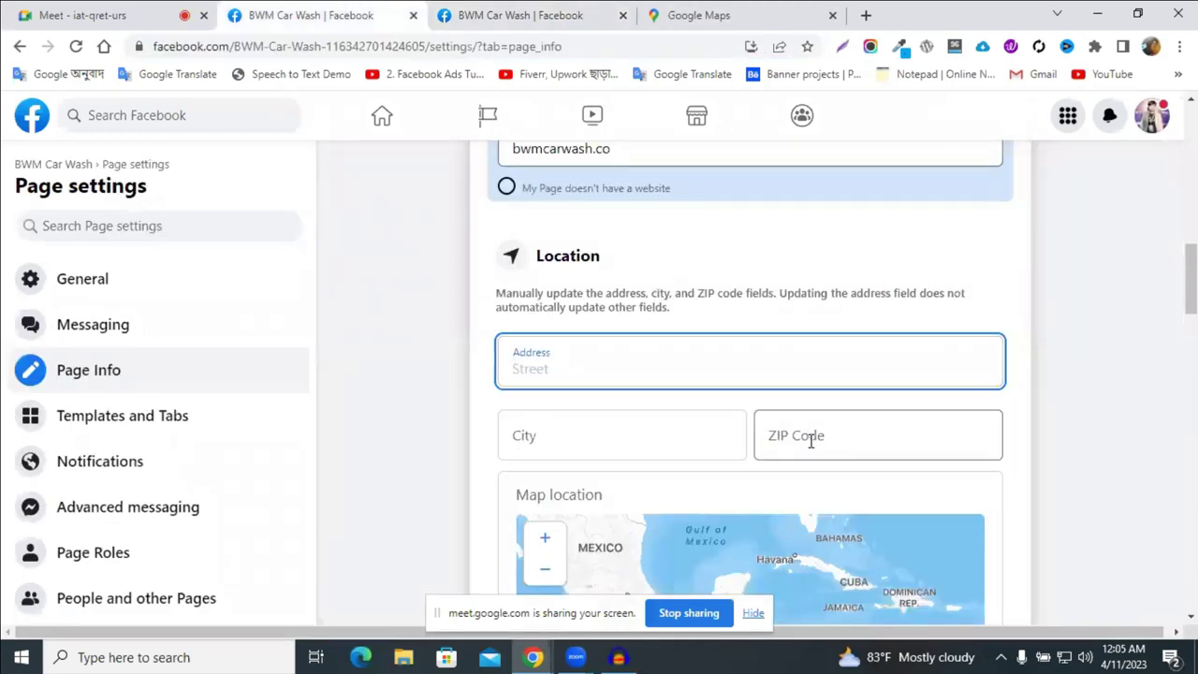
pyautogui.scroll(-3, 845, 427)
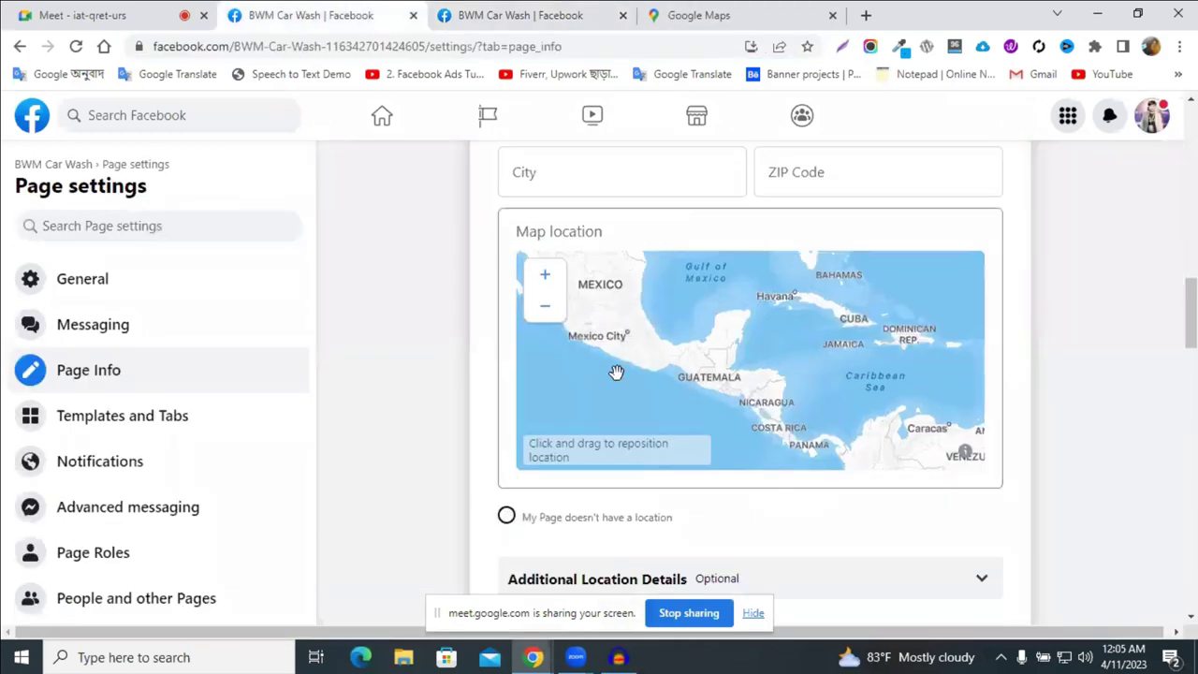
pyautogui.scroll(-1, 689, 361)
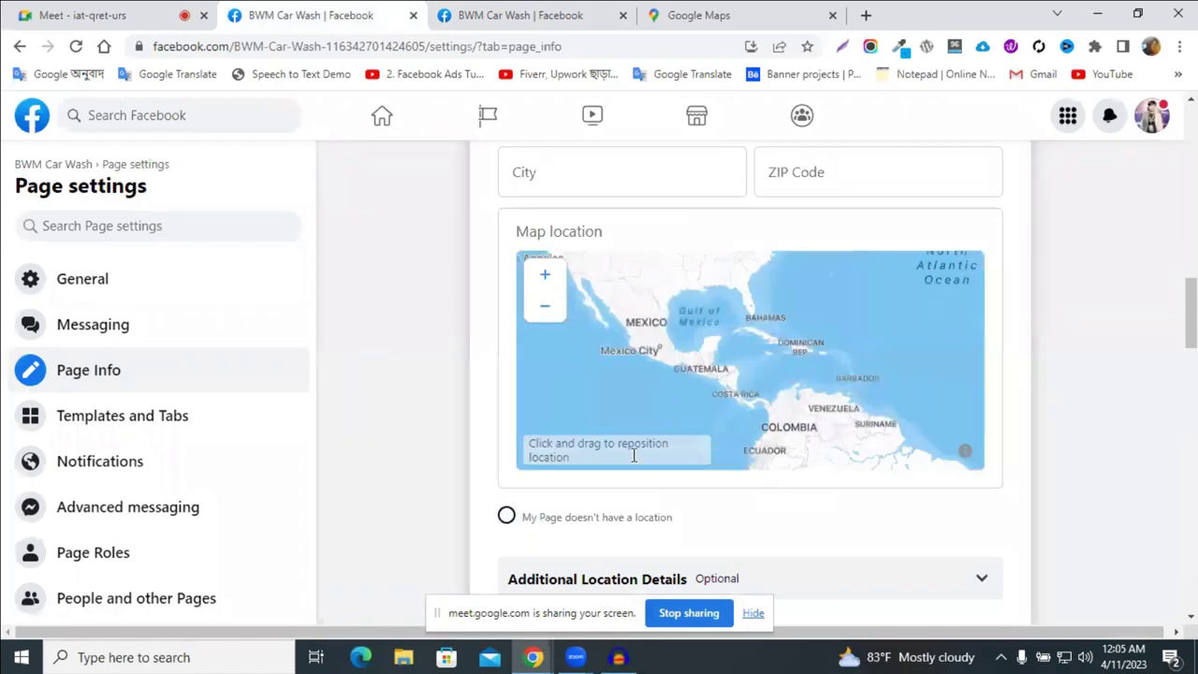
pyautogui.scroll(-3, 574, 440)
pyautogui.scroll(-1, 599, 347)
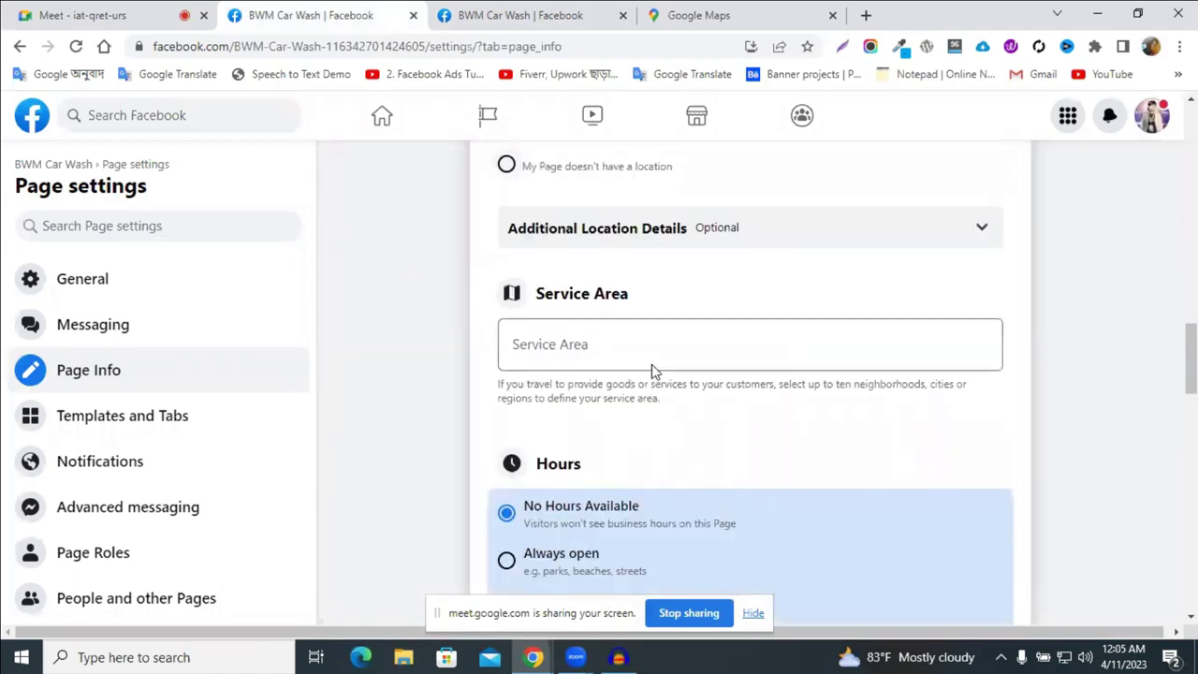
pyautogui.click(652, 369)
pyautogui.scroll(-2, 608, 426)
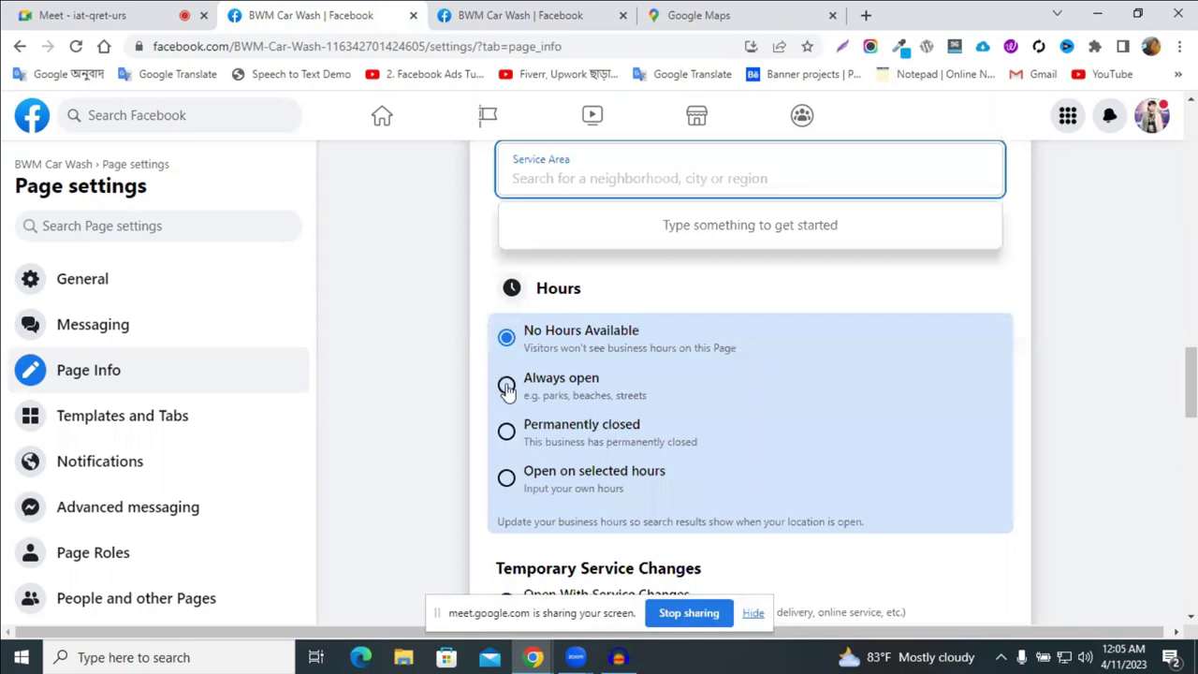
pyautogui.click(678, 391)
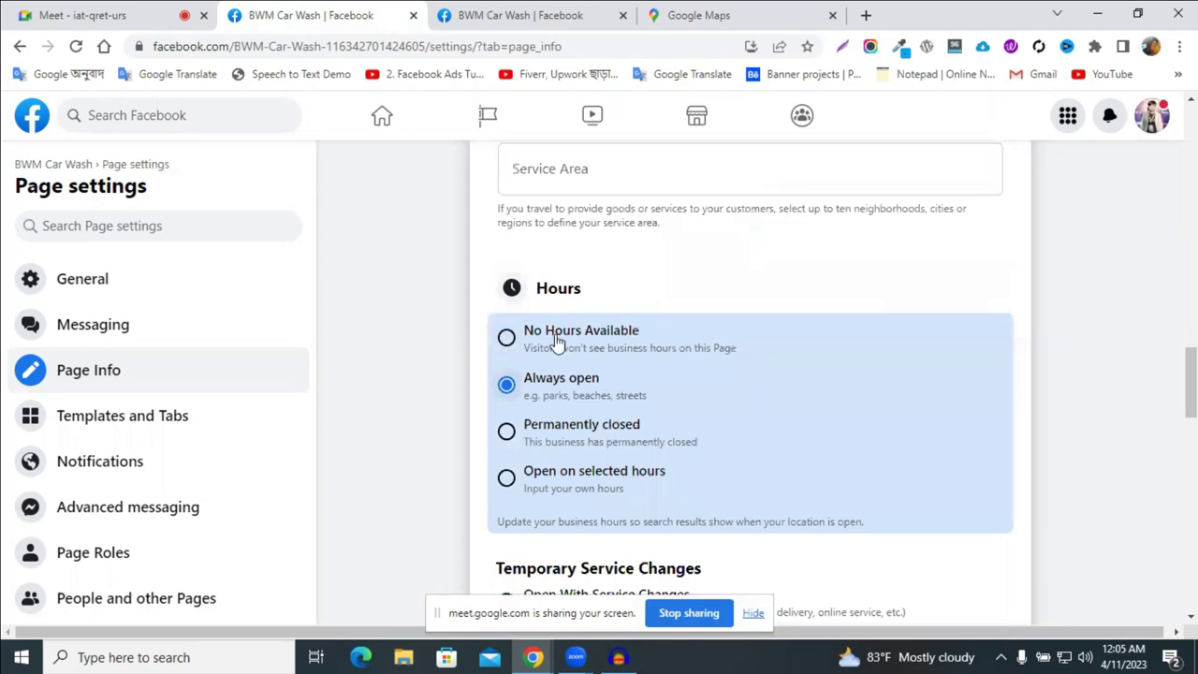
# Set the page's price range to Splurge
pyautogui.scroll(-3, 562, 346)
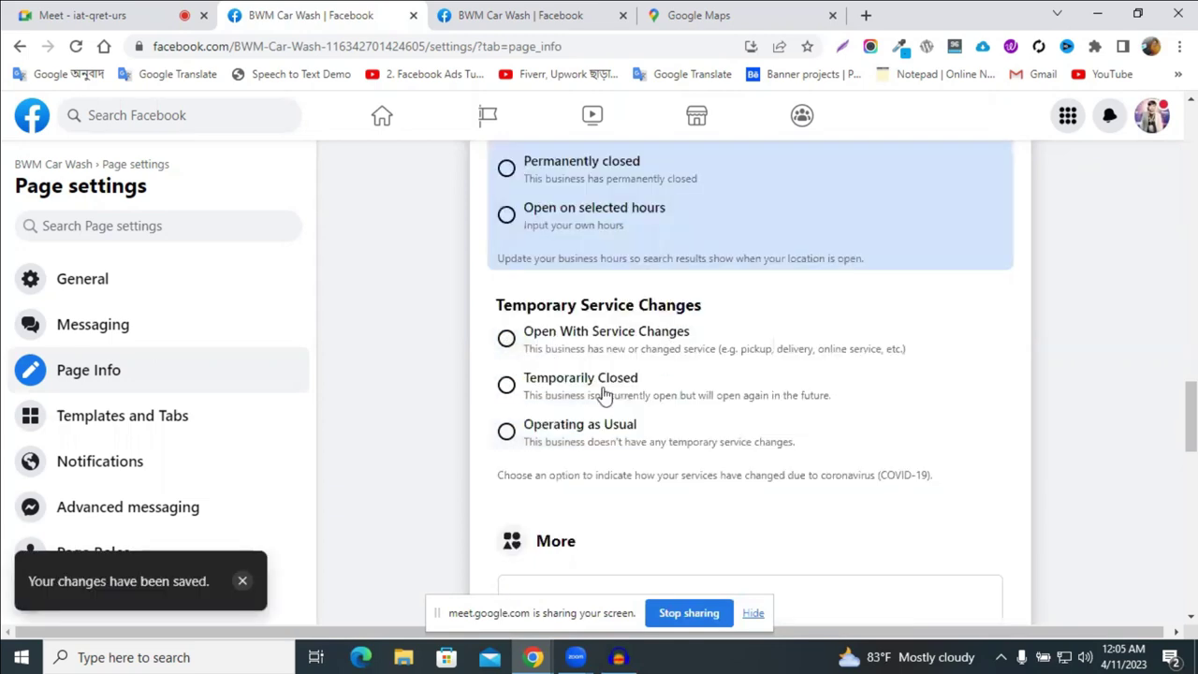
pyautogui.scroll(-2, 609, 421)
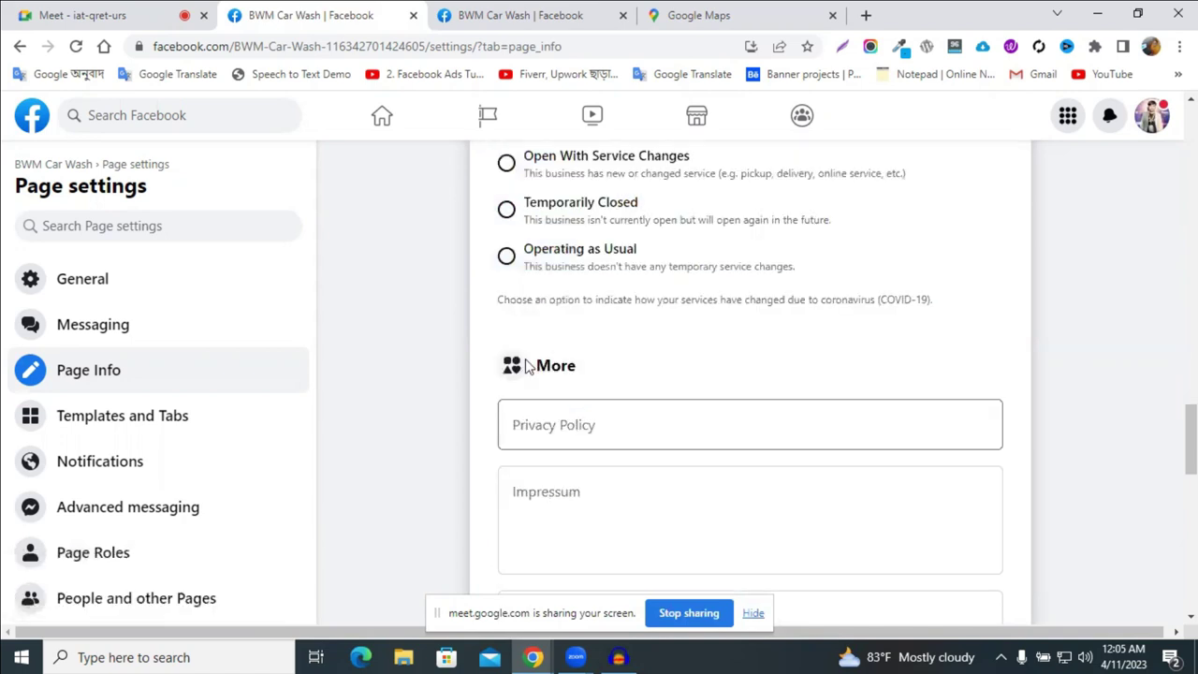
pyautogui.press('Tab')
pyautogui.scroll(-2, 692, 349)
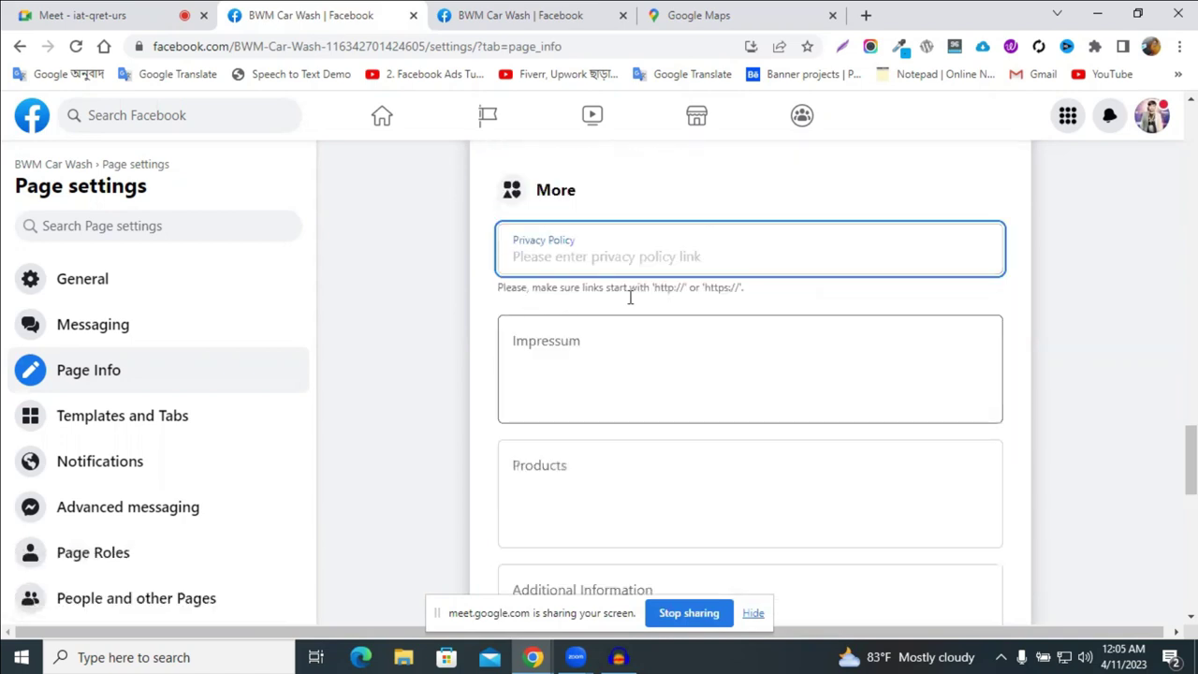
pyautogui.scroll(-2, 608, 328)
pyautogui.scroll(-4, 652, 366)
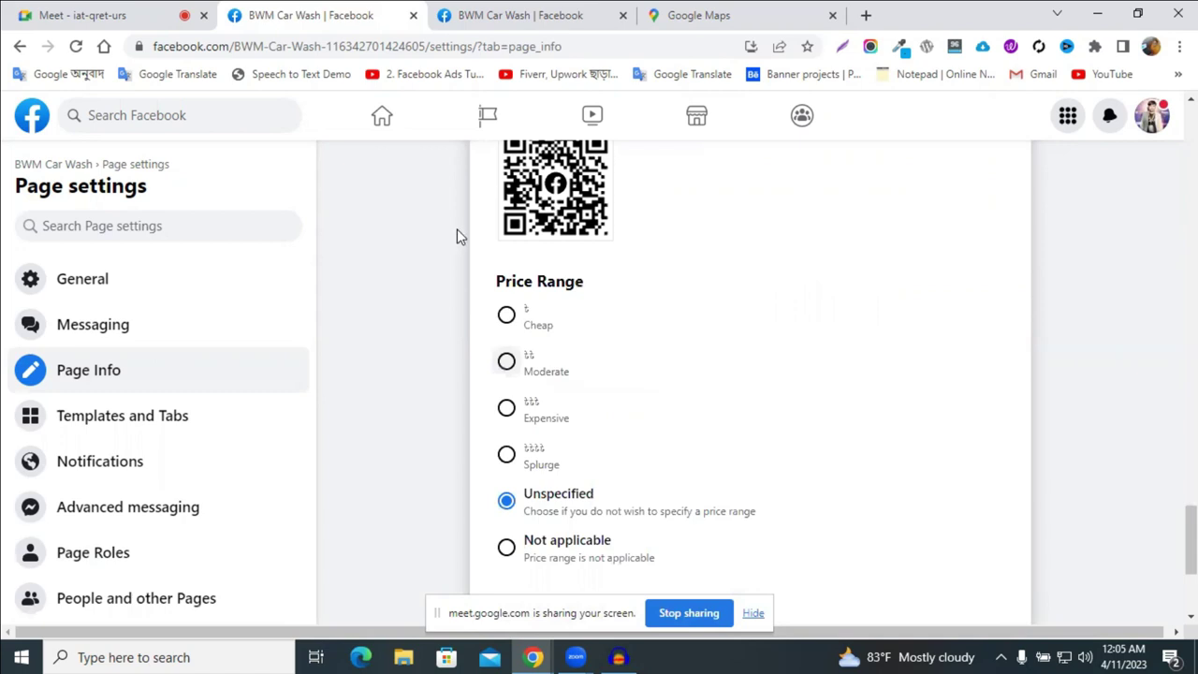
pyautogui.scroll(-1, 571, 308)
pyautogui.click(508, 372)
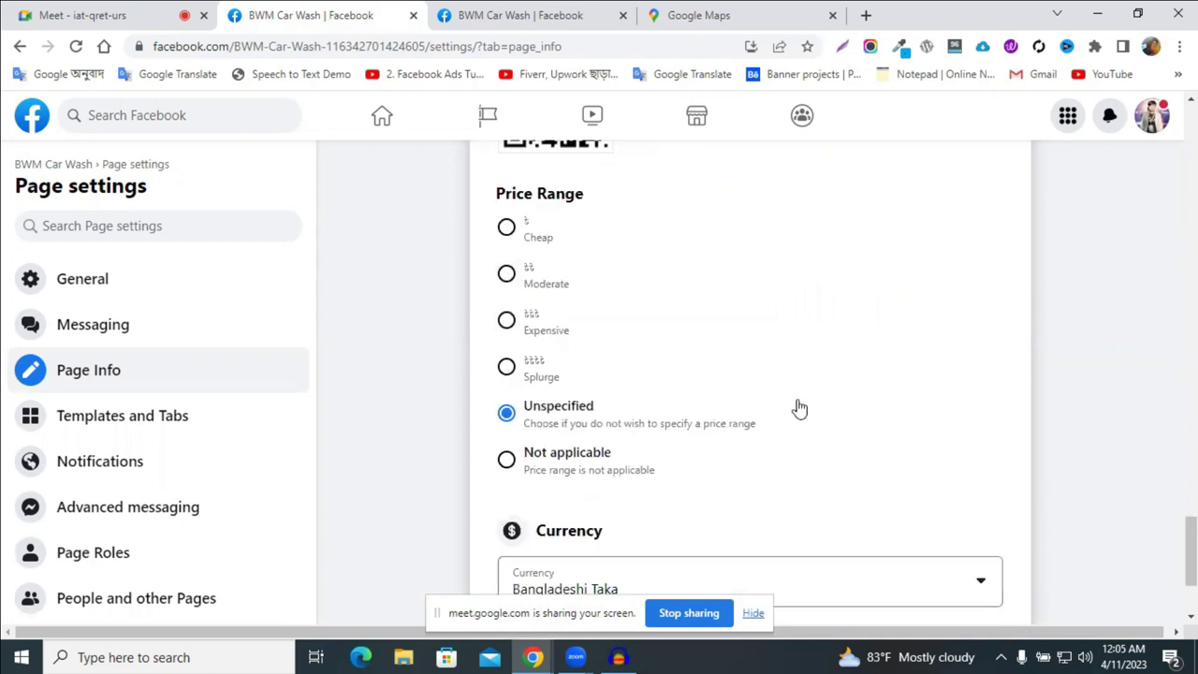
pyautogui.scroll(-2, 685, 435)
# Choose US Dollars instead of Bangladeshi Taka in the Currency dropdown
pyautogui.click(710, 416)
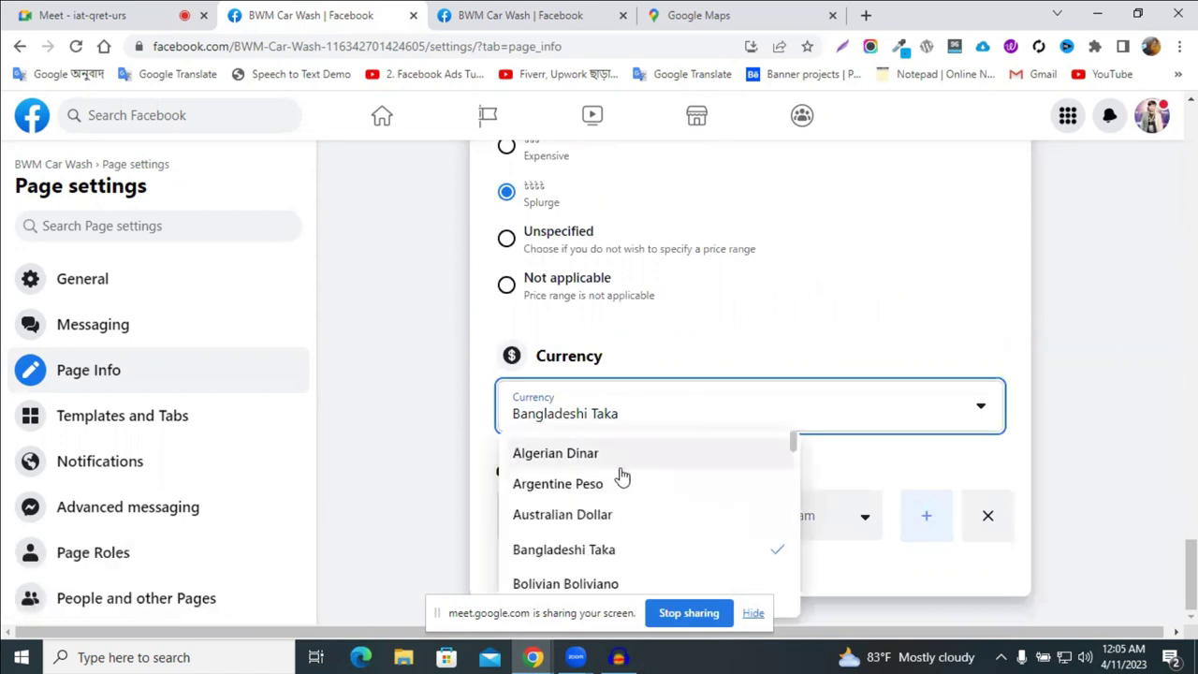
pyautogui.scroll(-3, 621, 497)
pyautogui.scroll(-10, 612, 534)
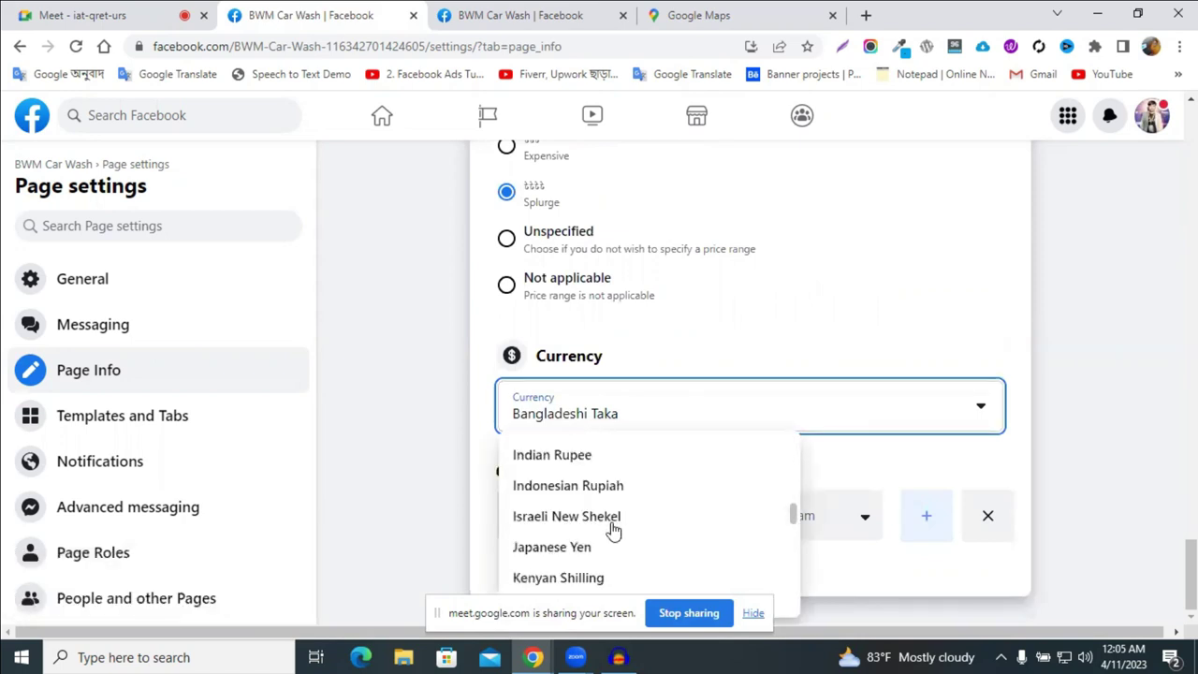
pyautogui.scroll(-6, 613, 531)
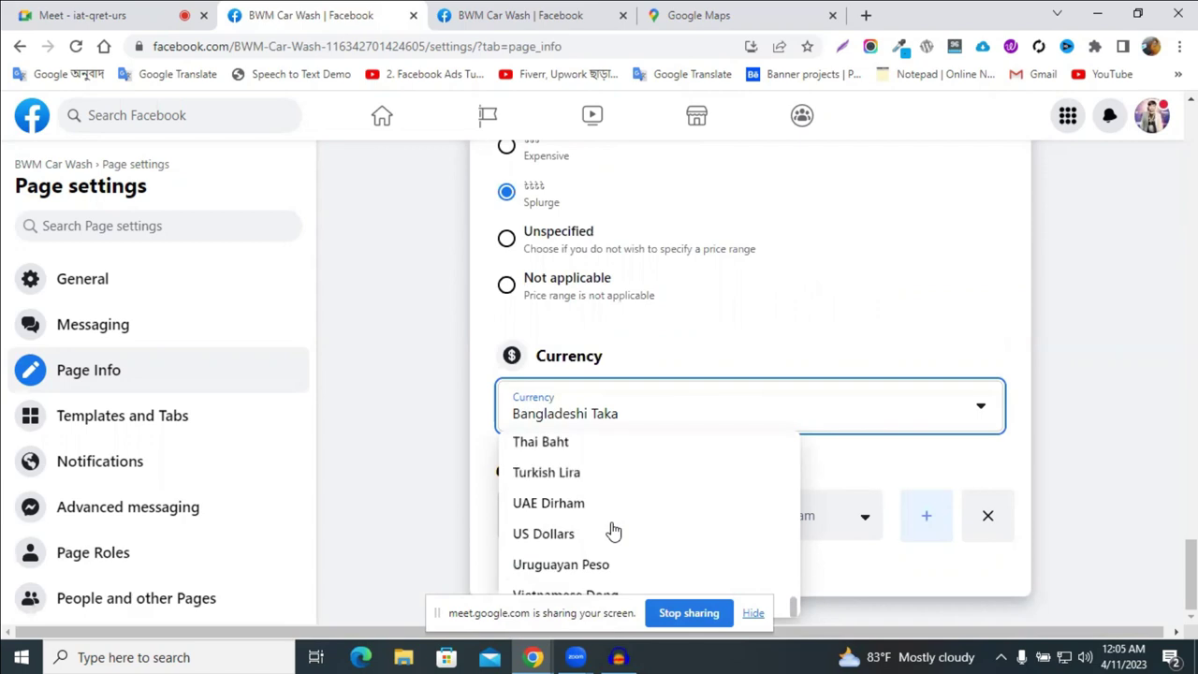
pyautogui.click(587, 535)
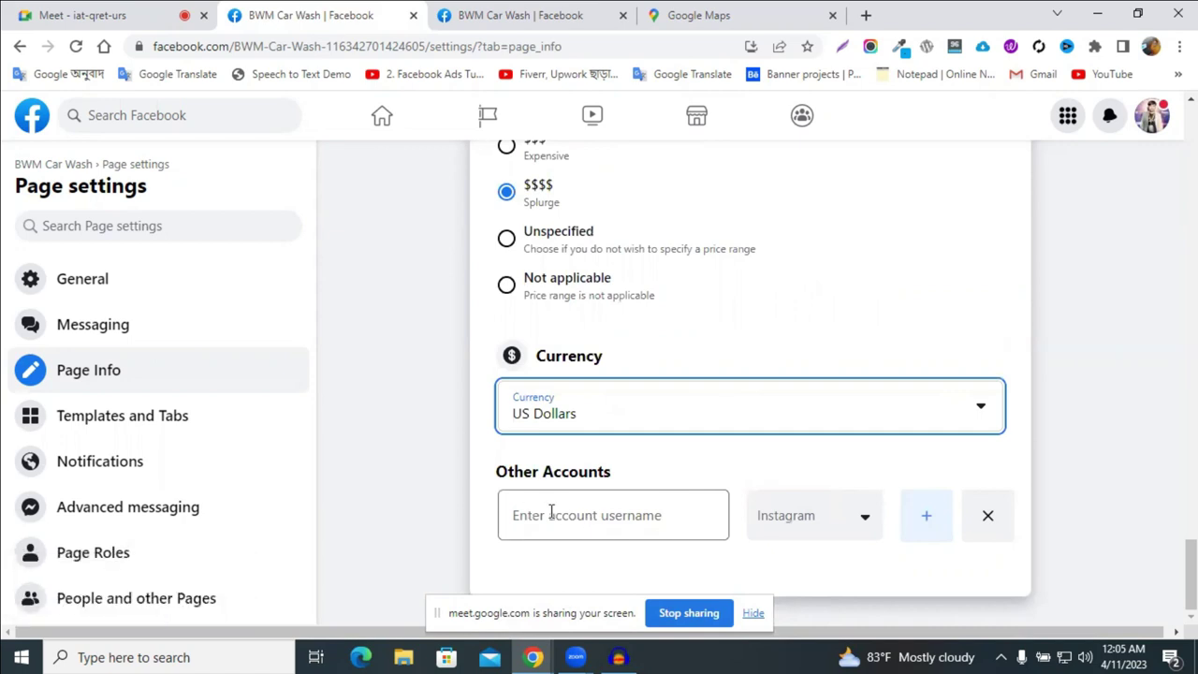
# Click into the Other Accounts username field and scroll back to the top of Page Info
pyautogui.click(592, 521)
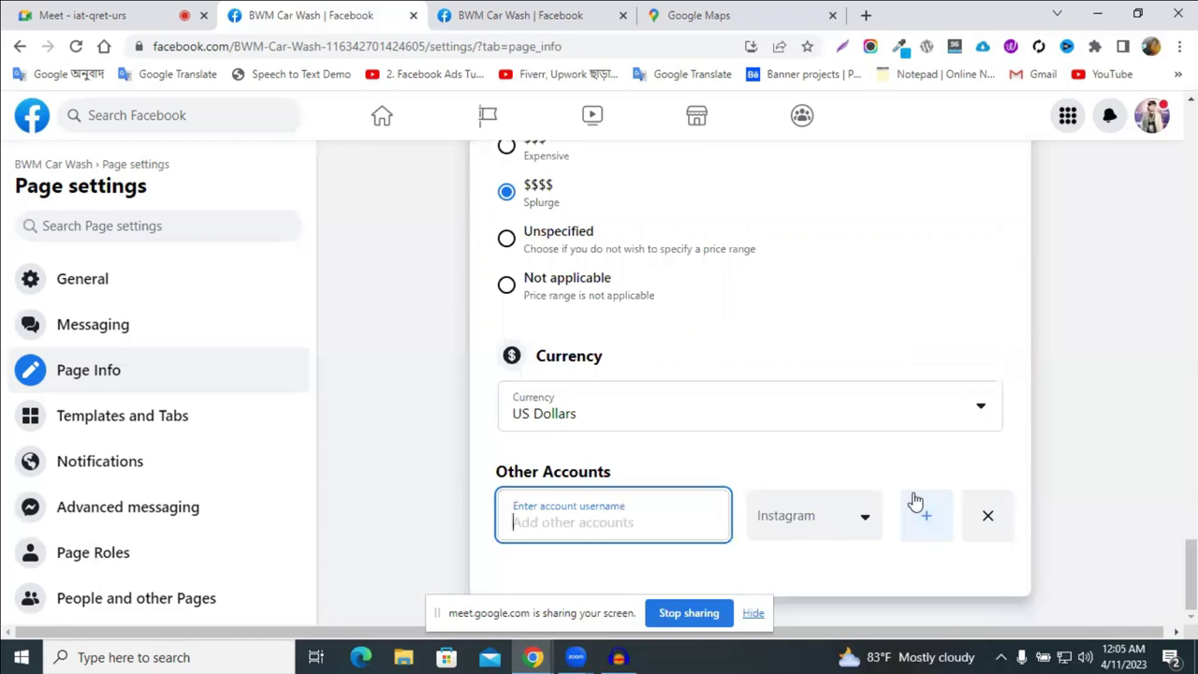
pyautogui.scroll(4, 670, 347)
pyautogui.scroll(15, 692, 351)
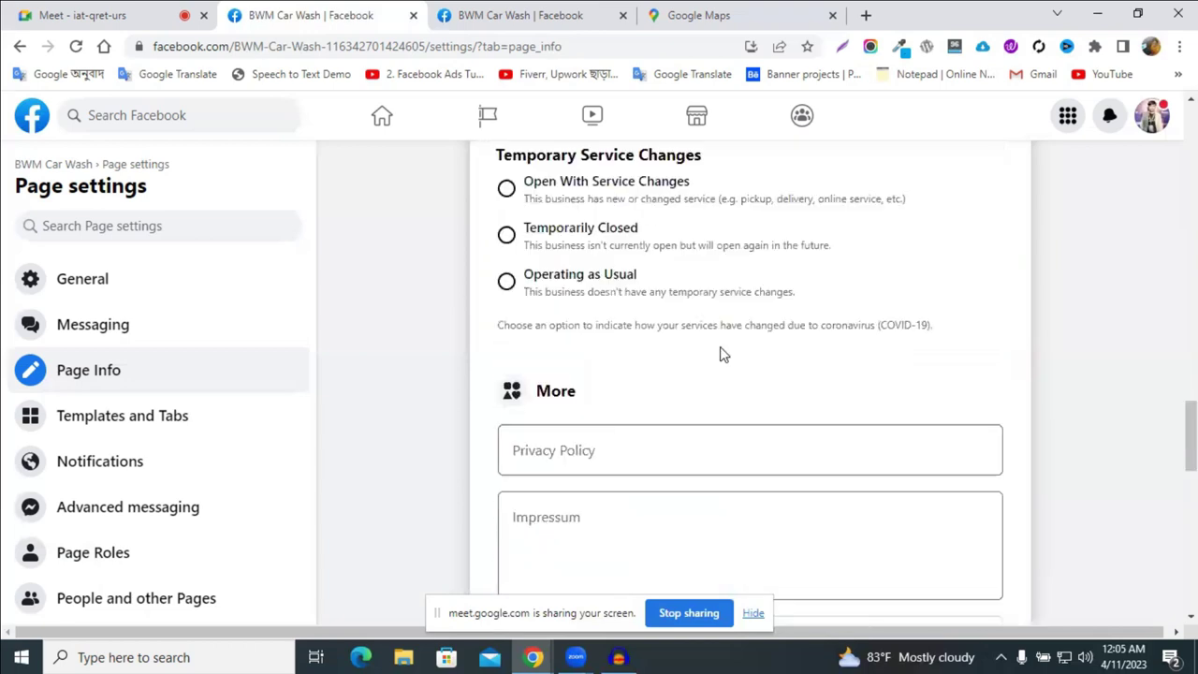
pyautogui.scroll(6, 730, 356)
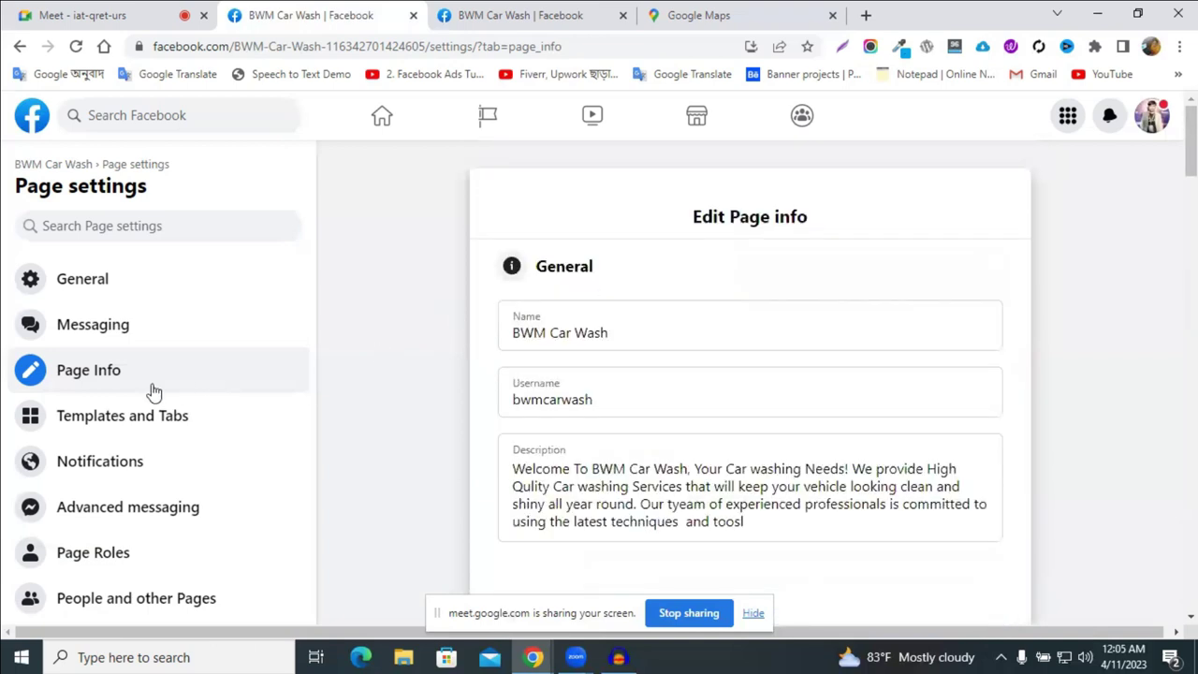
# Open Templates and Tabs and scroll through the Standard template's tab list
pyautogui.click(97, 421)
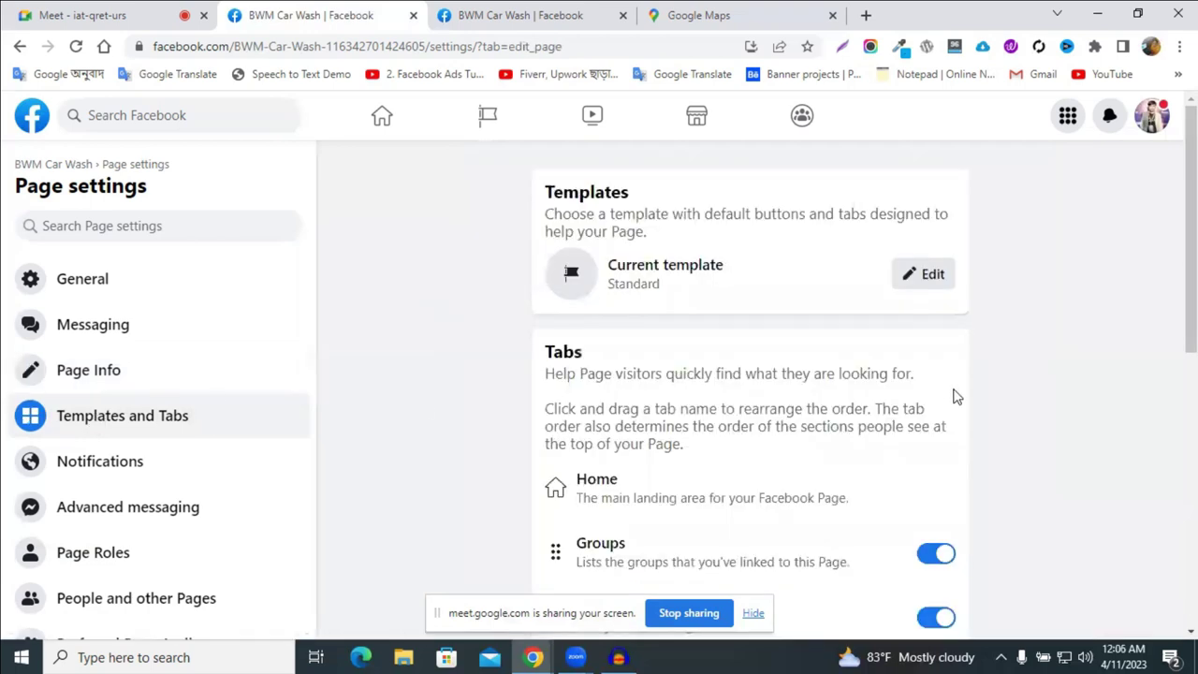
pyautogui.scroll(-6, 954, 395)
pyautogui.scroll(-1, 824, 393)
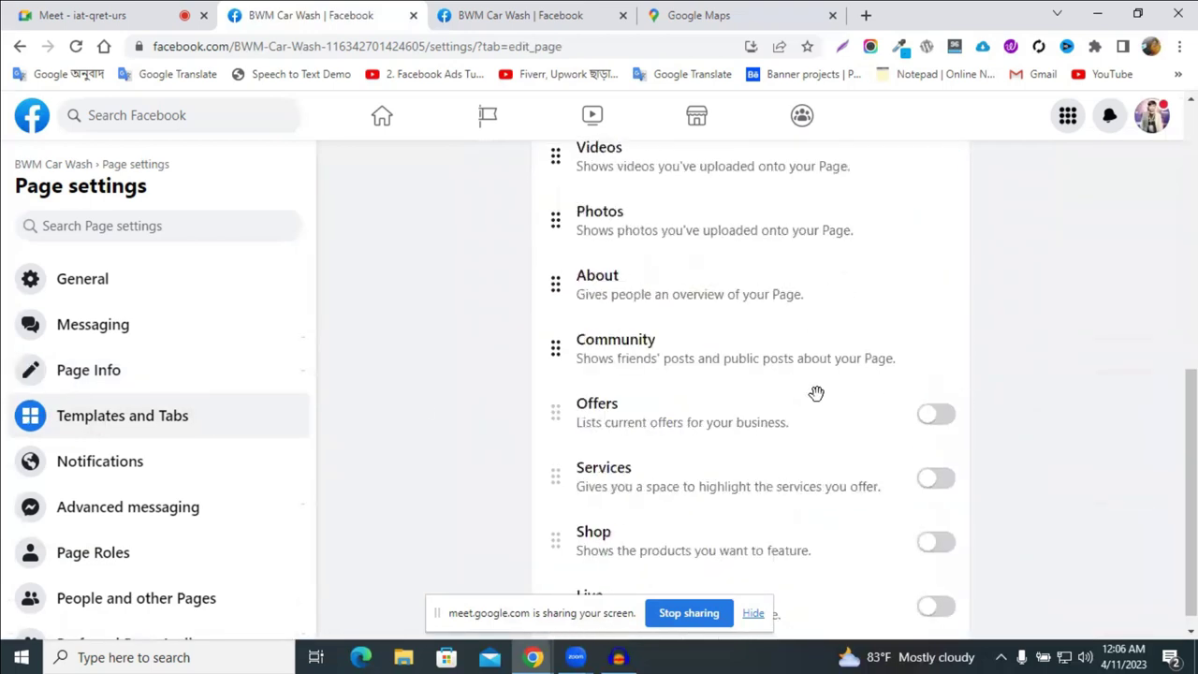
pyautogui.scroll(7, 711, 439)
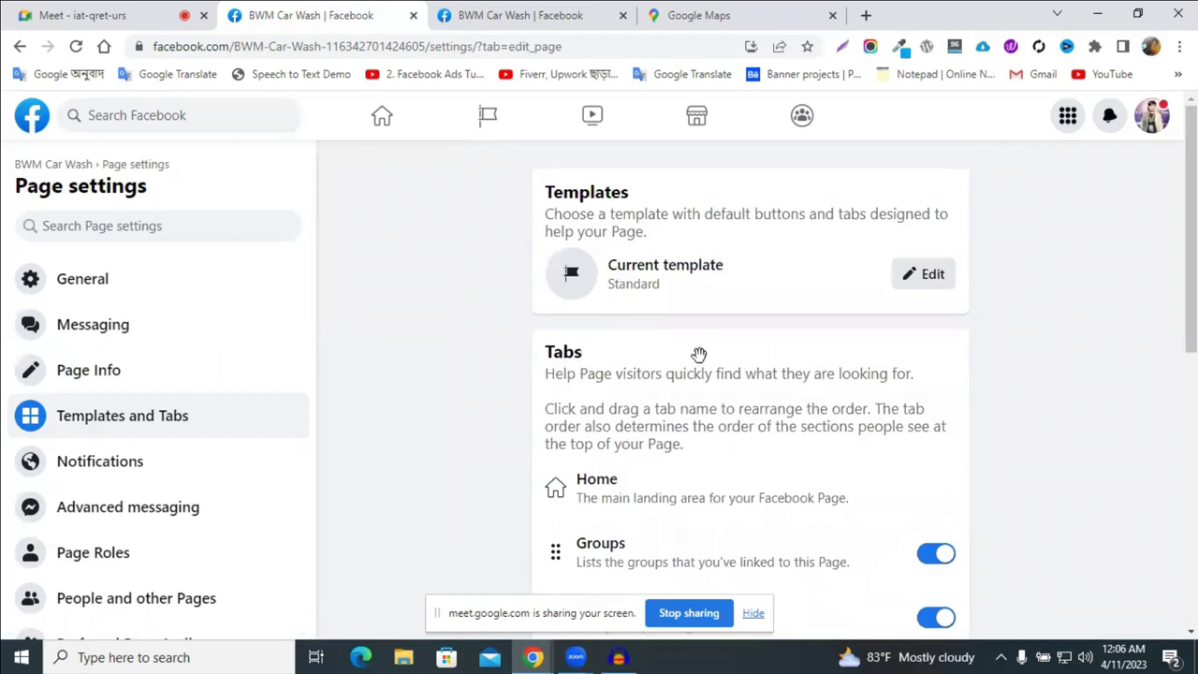
pyautogui.scroll(-4, 699, 355)
pyautogui.scroll(-3, 682, 353)
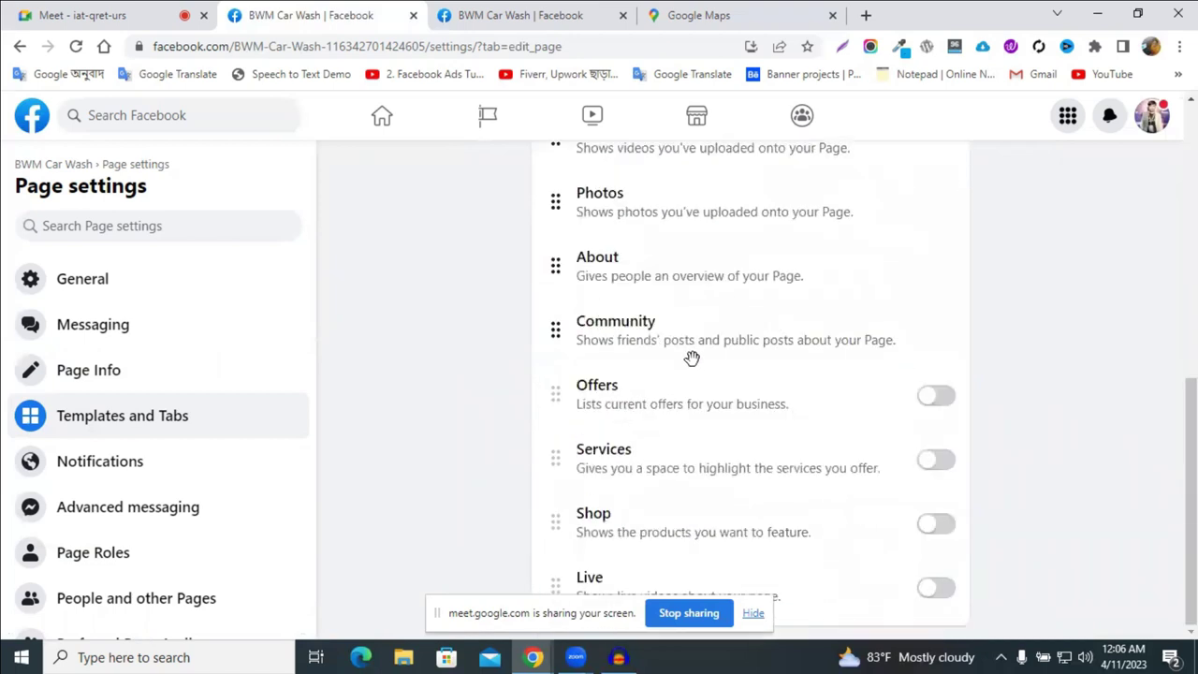
pyautogui.scroll(7, 691, 358)
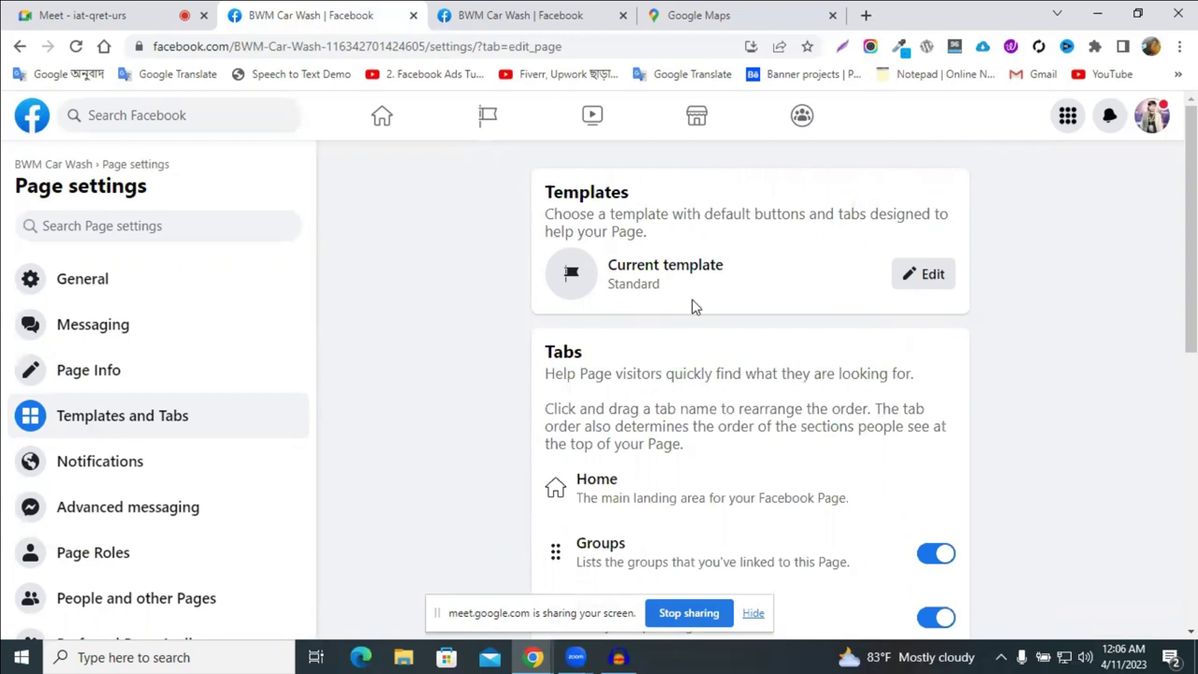
# Browse the page templates and preview the Services template's buttons and tabs
pyautogui.click(931, 276)
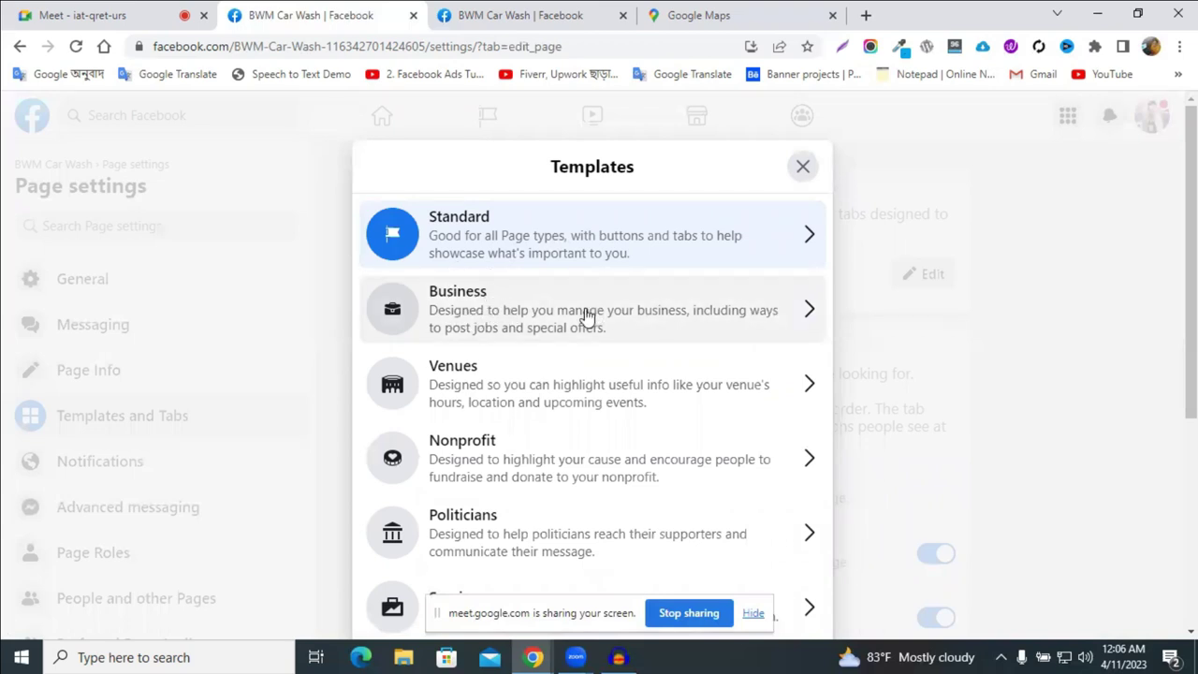
pyautogui.scroll(-3, 661, 391)
pyautogui.scroll(-1, 649, 390)
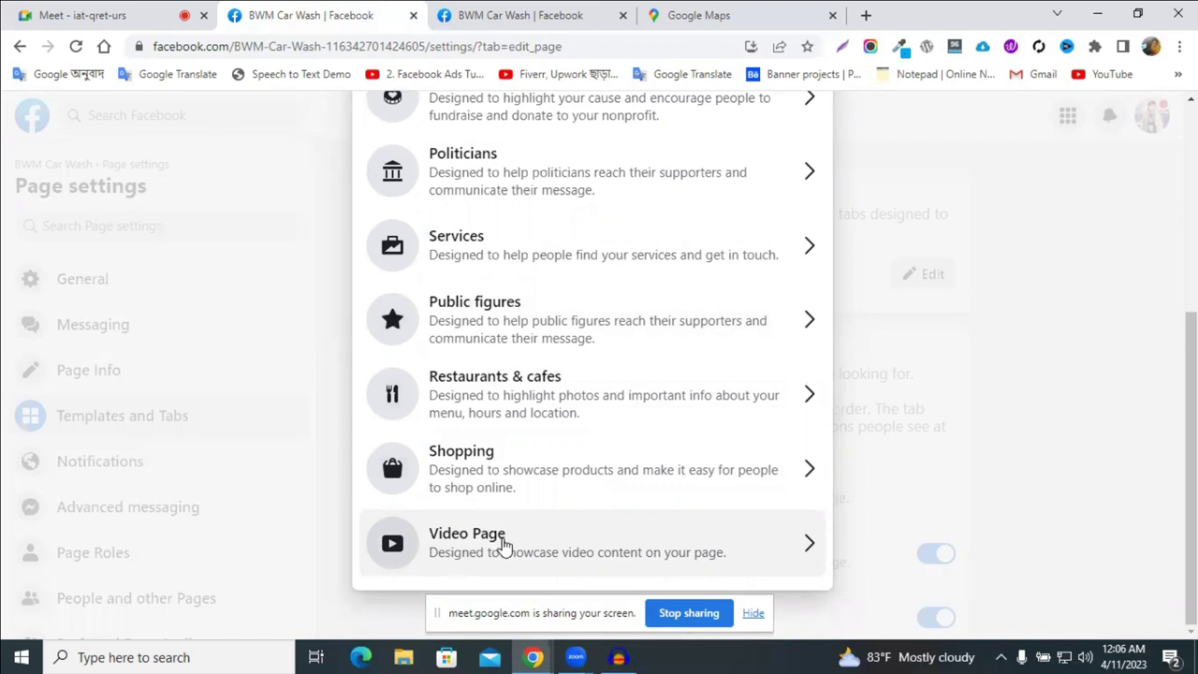
pyautogui.scroll(4, 548, 449)
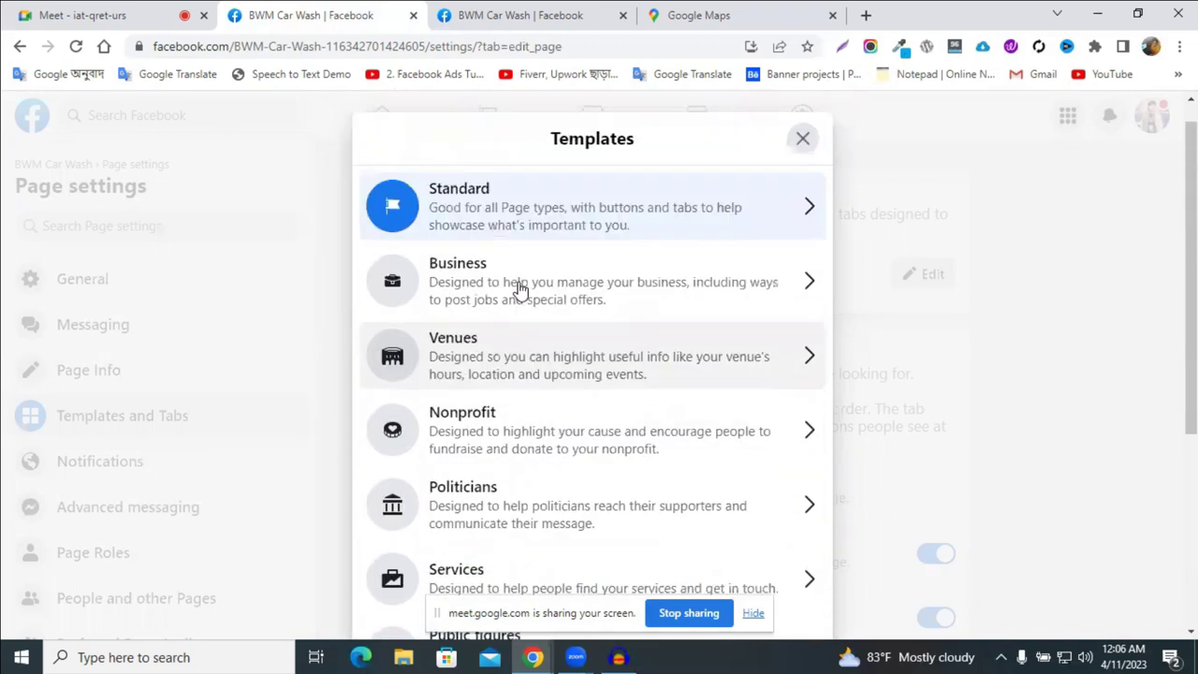
pyautogui.scroll(-2, 515, 399)
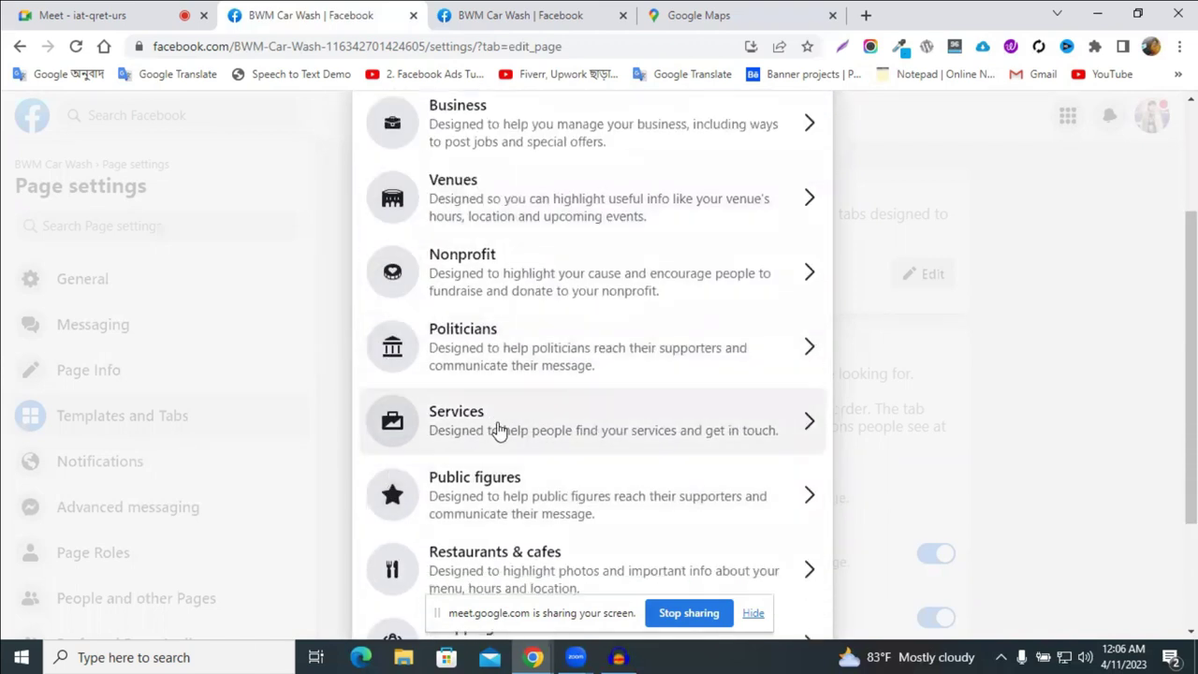
pyautogui.click(499, 429)
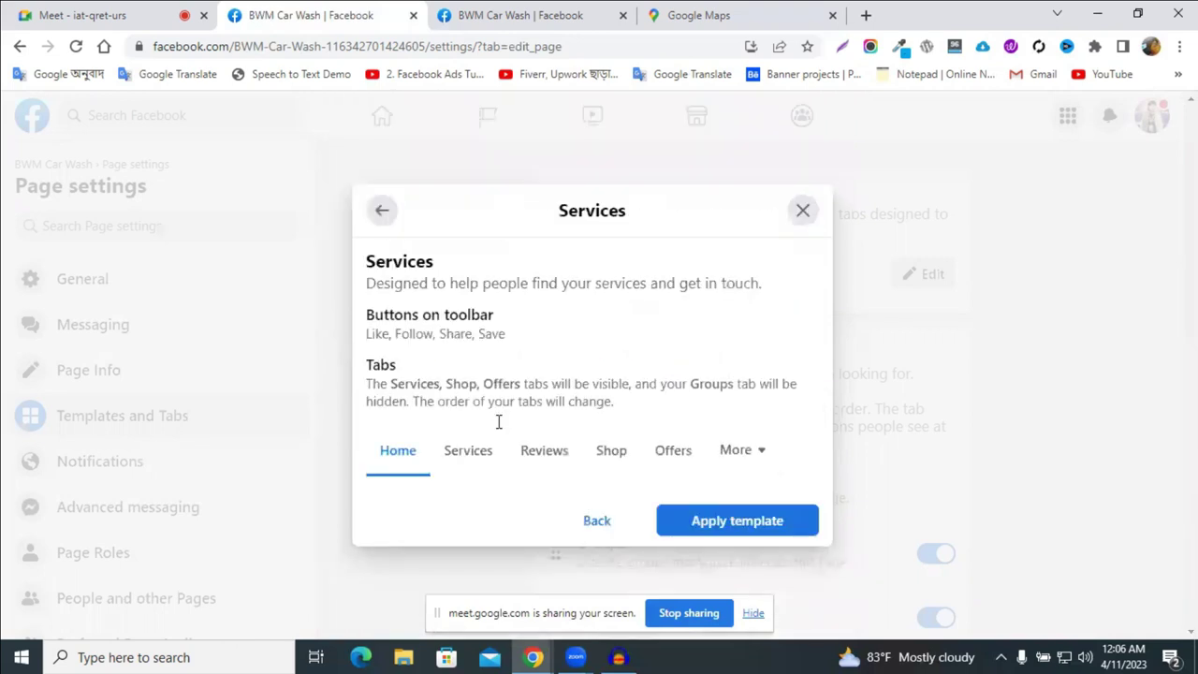
pyautogui.click(381, 174)
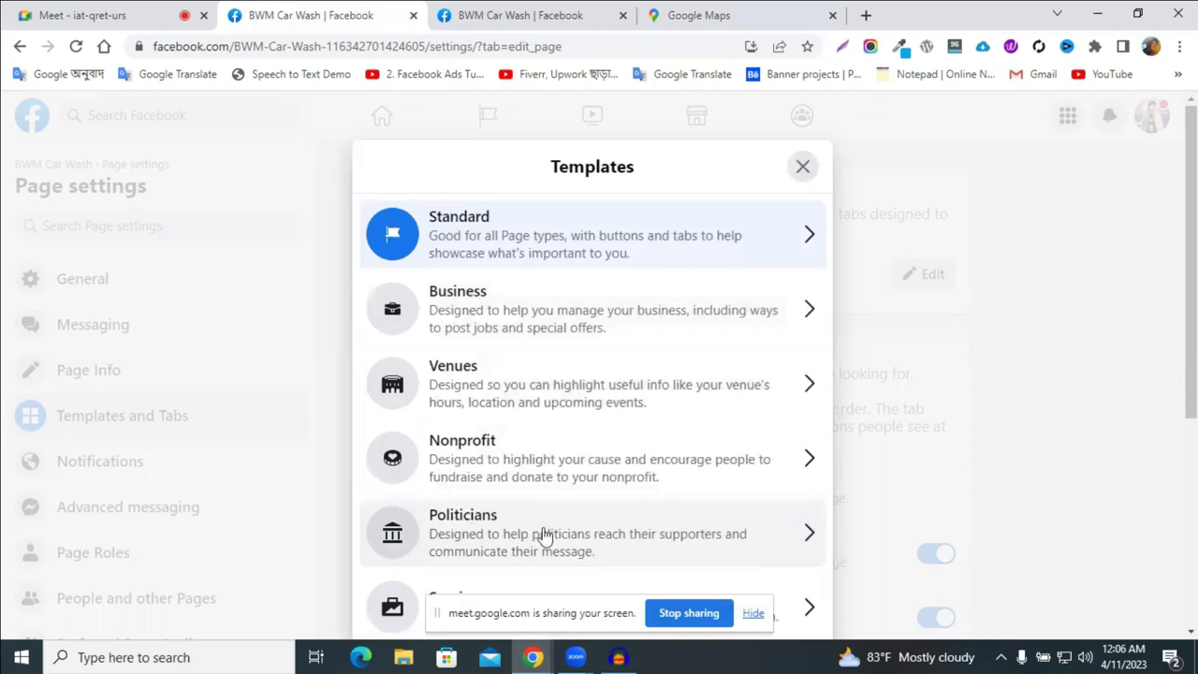
# Reopen the Services template and apply it to the Page
pyautogui.scroll(-1, 541, 372)
pyautogui.scroll(-3, 541, 372)
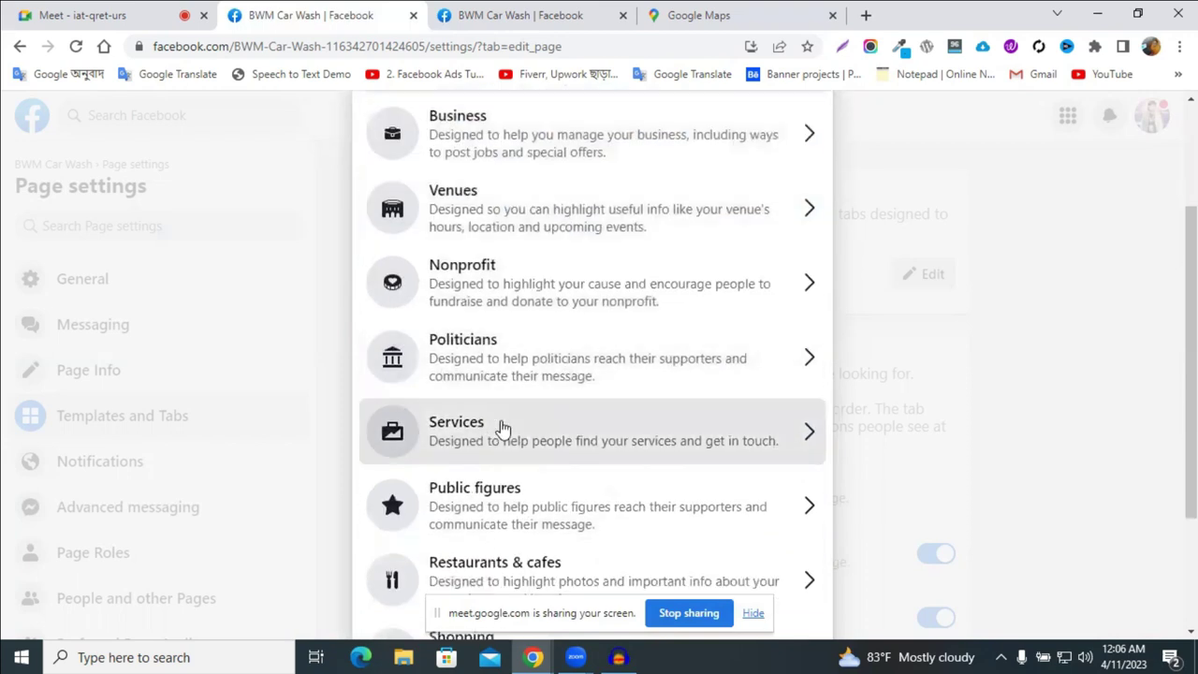
pyautogui.click(500, 428)
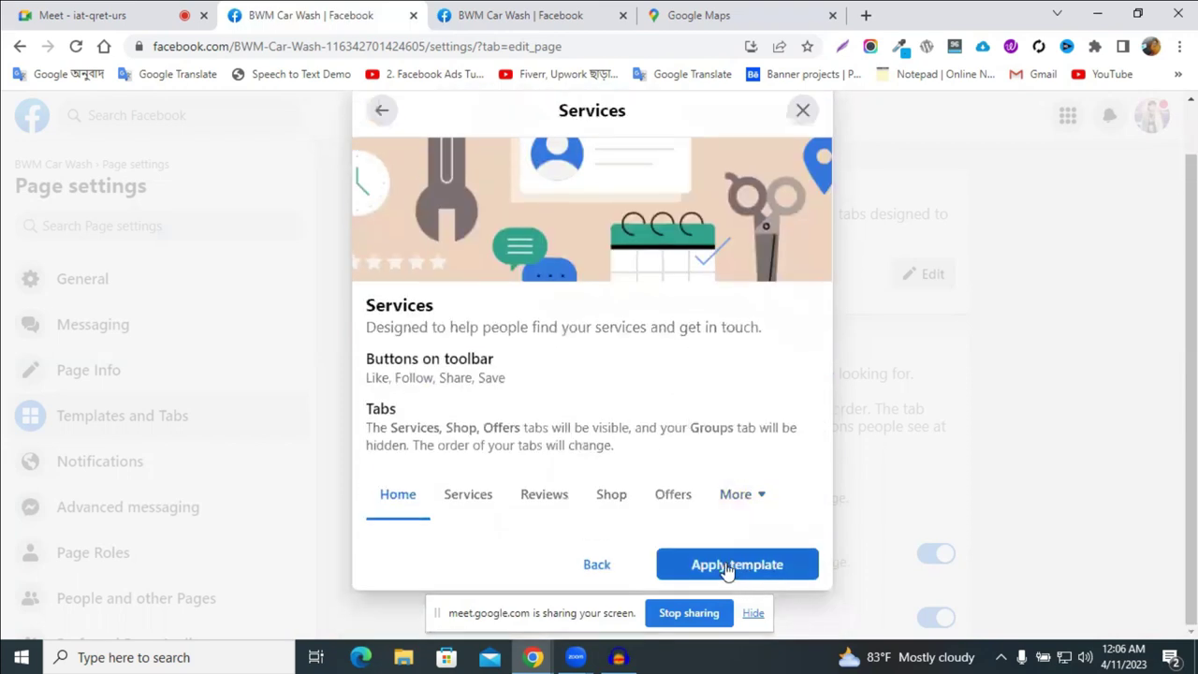
pyautogui.click(727, 566)
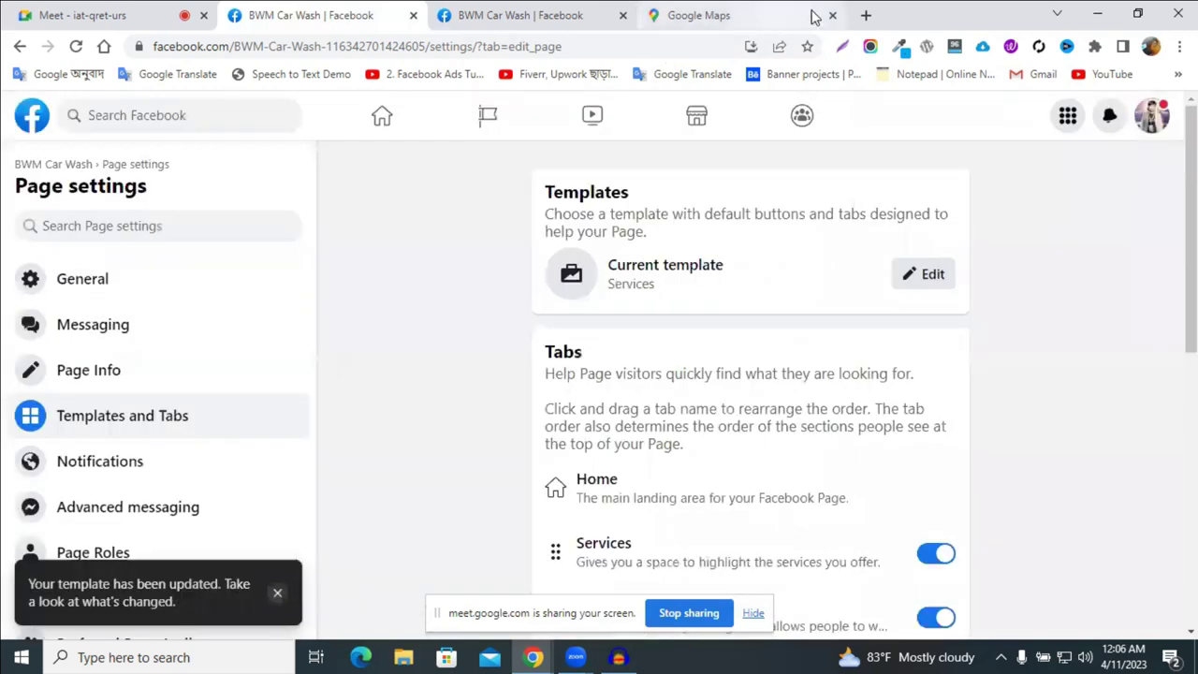
# Close the Google Maps browser tab and scroll through the Tabs list
pyautogui.click(832, 15)
pyautogui.scroll(-3, 1083, 356)
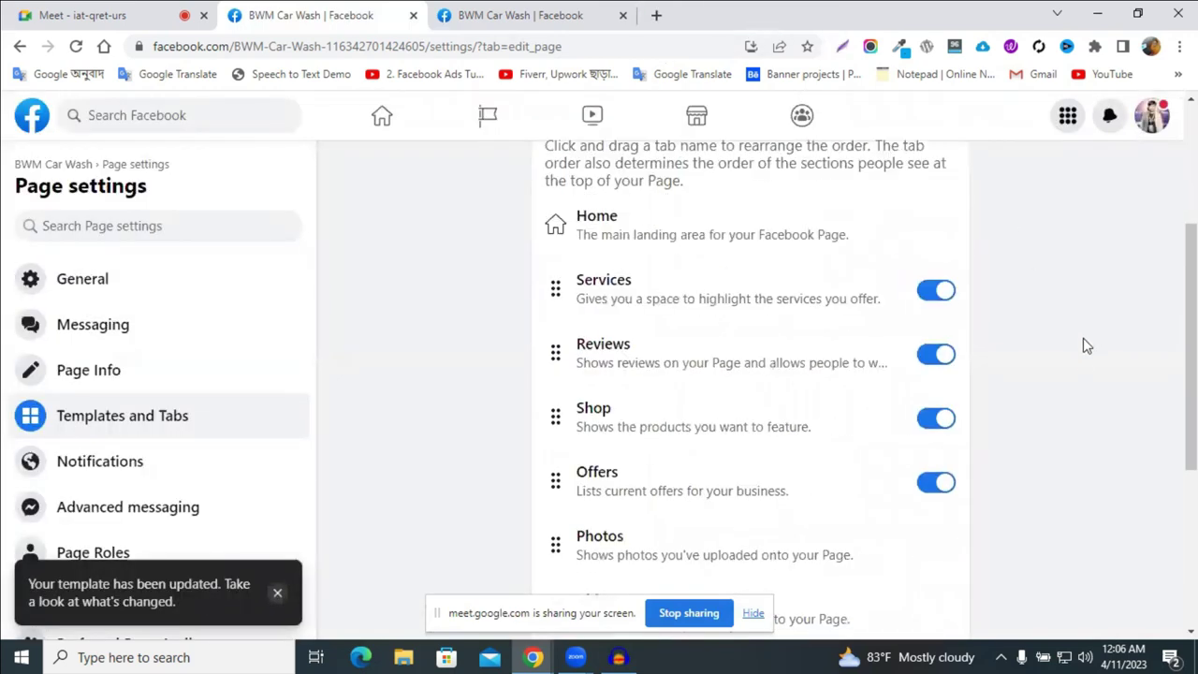
pyautogui.scroll(-3, 1083, 344)
pyautogui.scroll(1, 1084, 348)
pyautogui.scroll(3, 1083, 348)
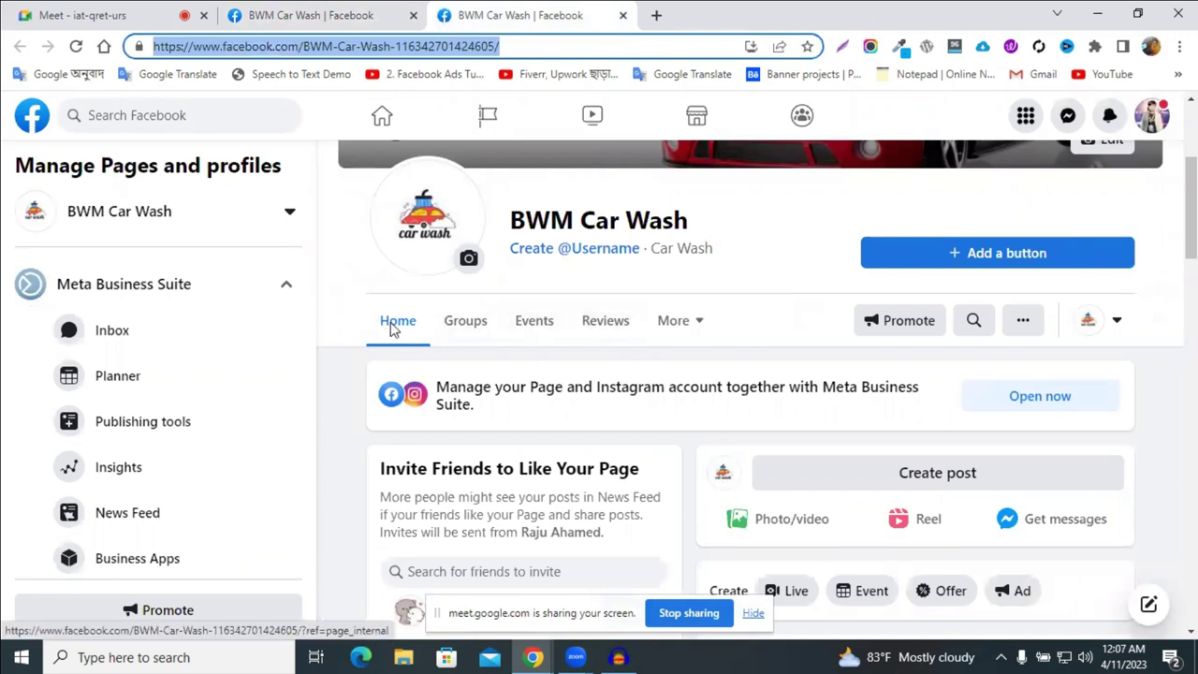
# Reload the Page to reveal its Services, Reviews and Shop tabs, then return to Tabs settings
pyautogui.click(393, 327)
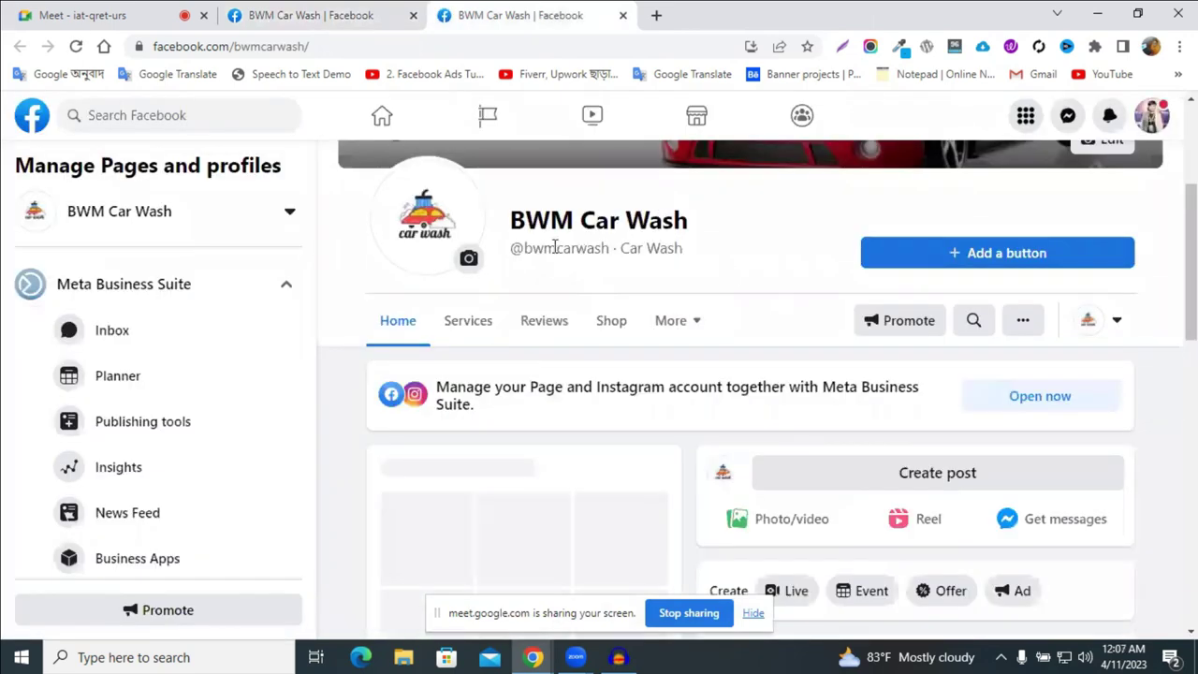
pyautogui.doubleClick(554, 246)
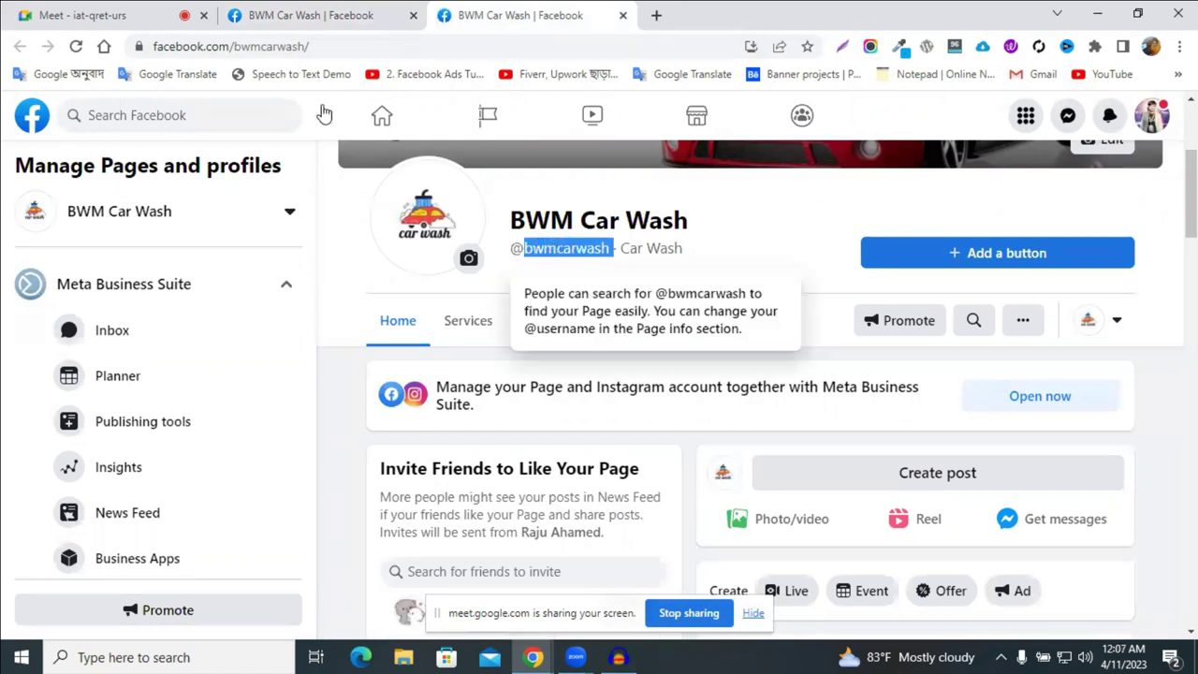
pyautogui.moveTo(201, 49); pyautogui.dragTo(385, 49)
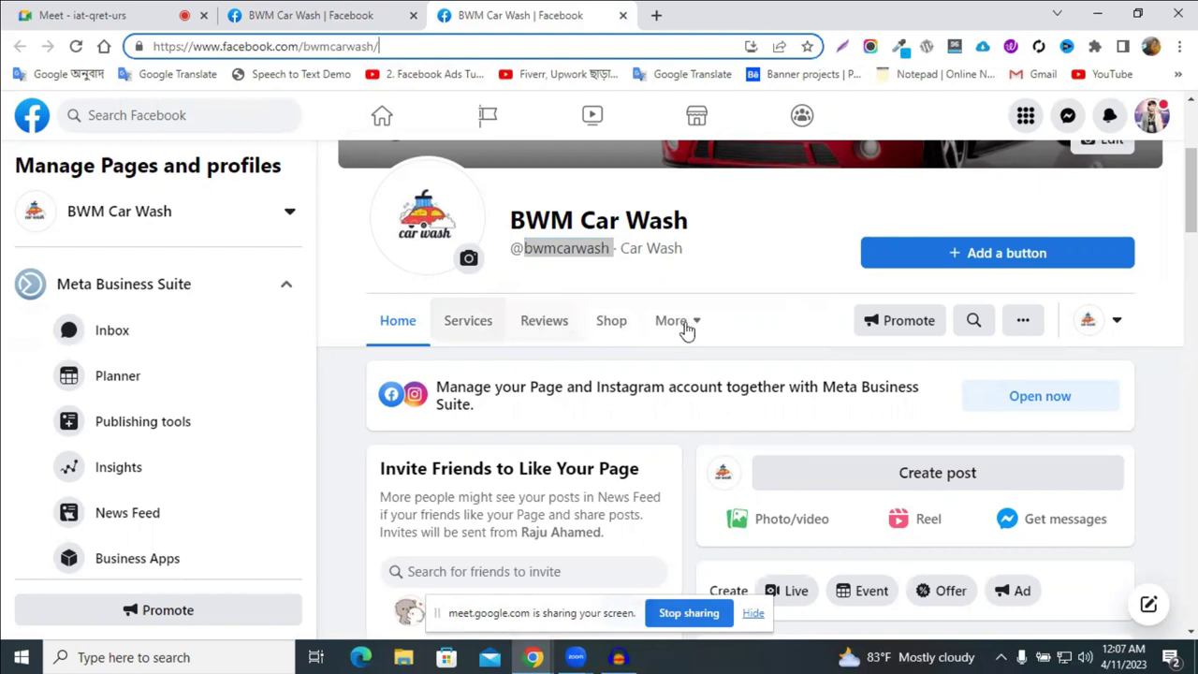
pyautogui.click(686, 324)
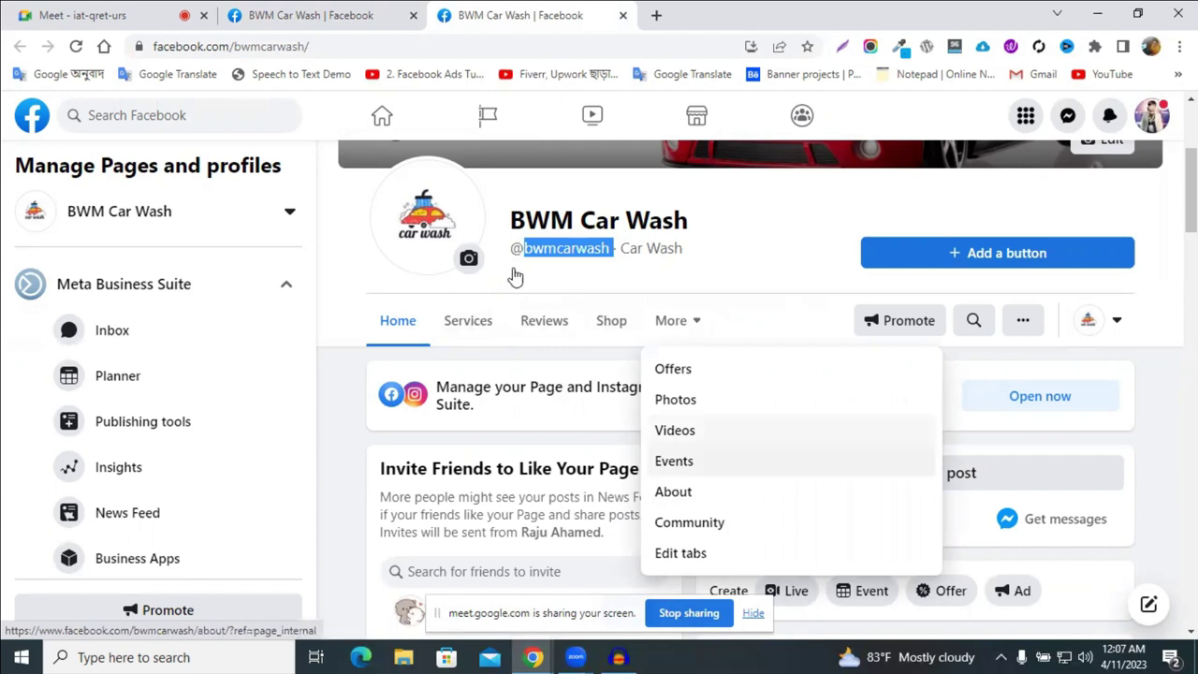
pyautogui.hotkey('ctrl', 'pageup')
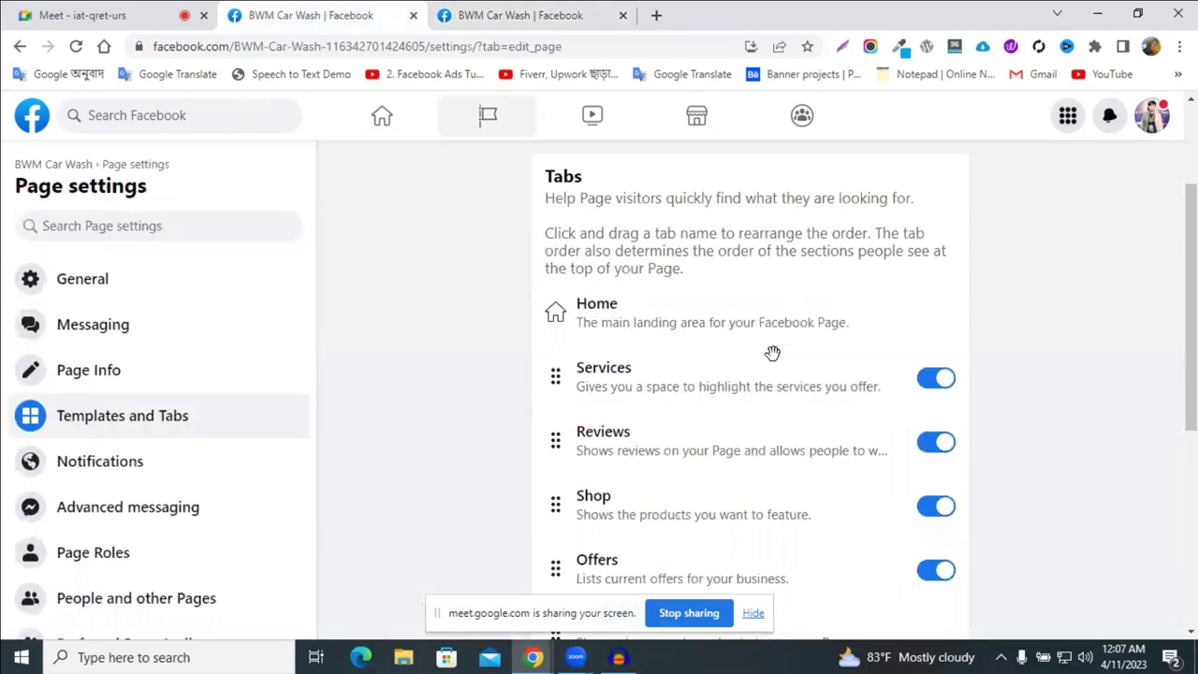
pyautogui.scroll(-2, 772, 353)
pyautogui.scroll(-3, 772, 353)
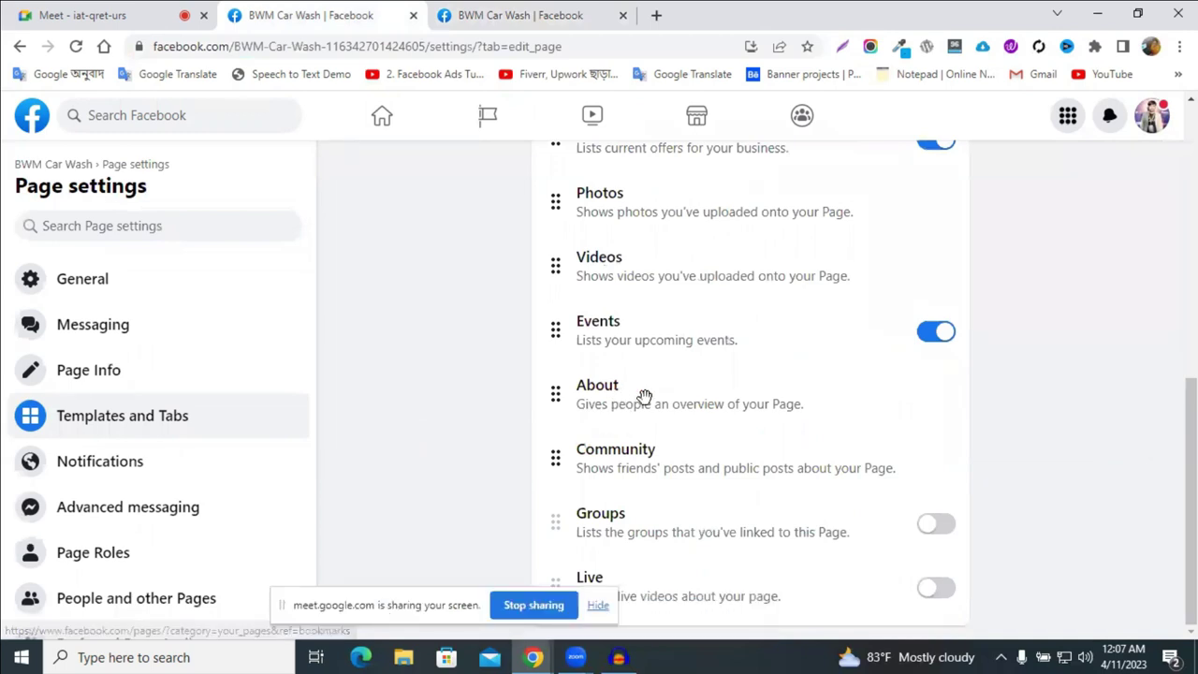
# Drag Photos right after Home and Videos above Services in the tab order
pyautogui.scroll(1, 617, 306)
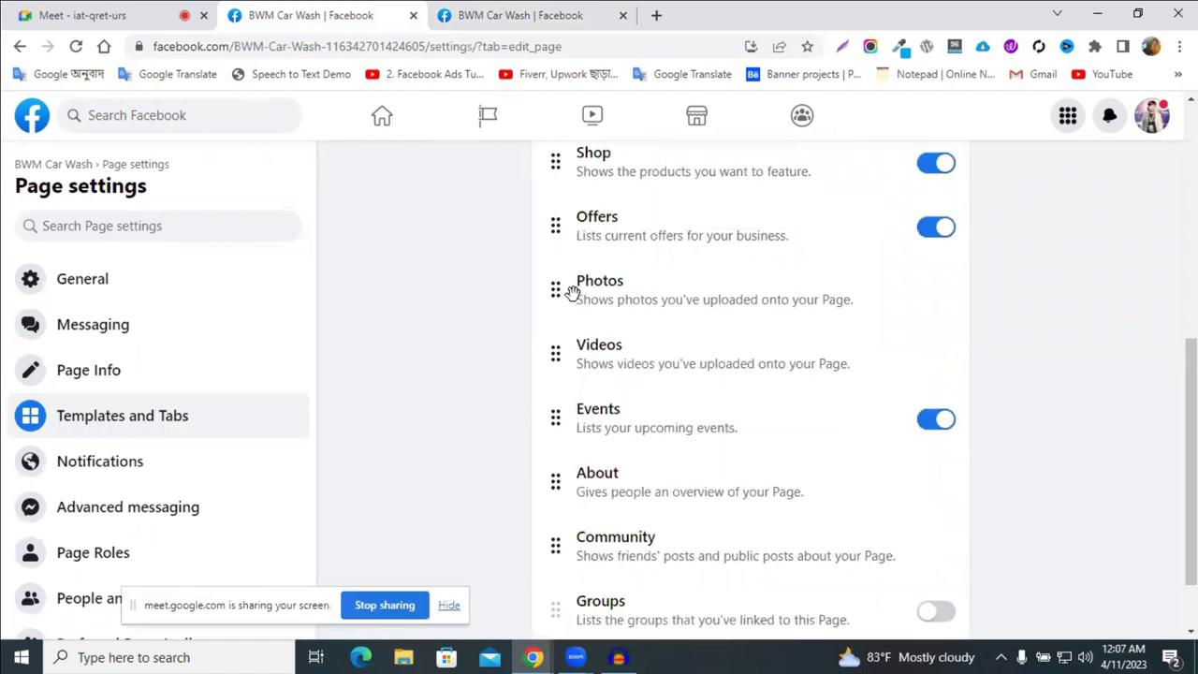
pyautogui.scroll(1, 558, 374)
pyautogui.moveTo(567, 346); pyautogui.dragTo(564, 149)
pyautogui.scroll(2, 559, 359)
pyautogui.moveTo(559, 358); pyautogui.dragTo(585, 309)
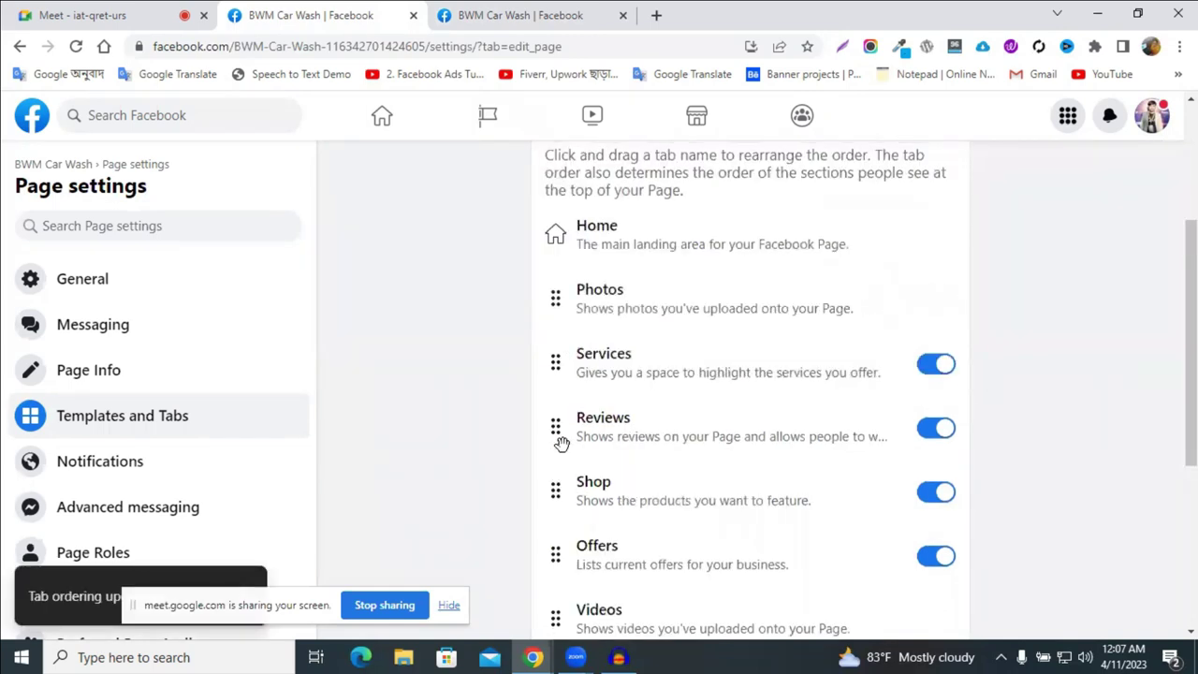
pyautogui.scroll(-2, 562, 441)
pyautogui.moveTo(555, 442); pyautogui.dragTo(695, 421)
# Move Shop above Services and Live above Groups
pyautogui.scroll(2, 695, 421)
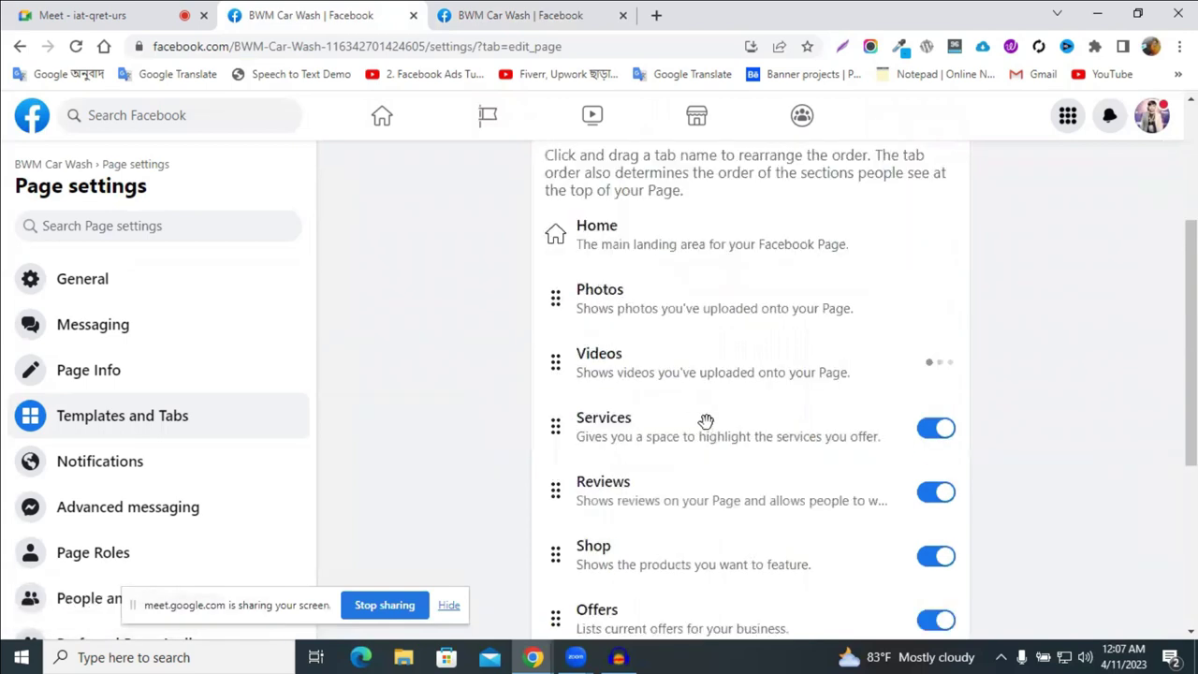
pyautogui.scroll(-1, 706, 421)
pyautogui.scroll(-1, 706, 421)
pyautogui.moveTo(664, 369); pyautogui.dragTo(560, 284)
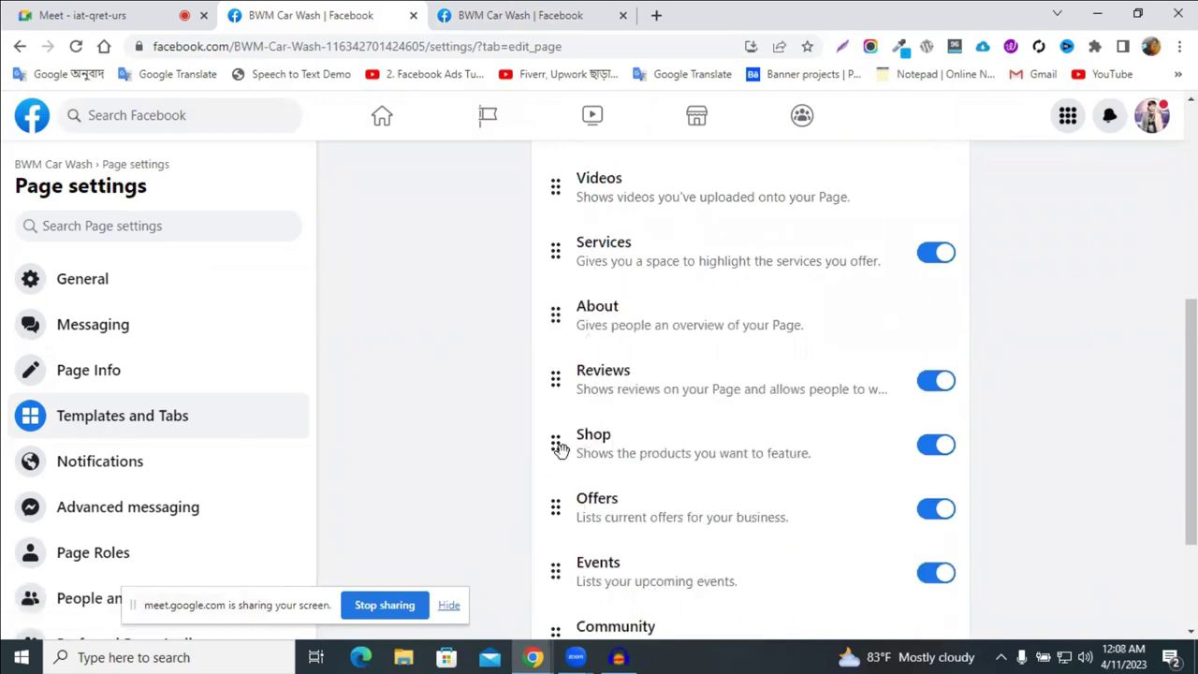
pyautogui.moveTo(589, 440); pyautogui.dragTo(583, 242)
pyautogui.scroll(-1, 678, 389)
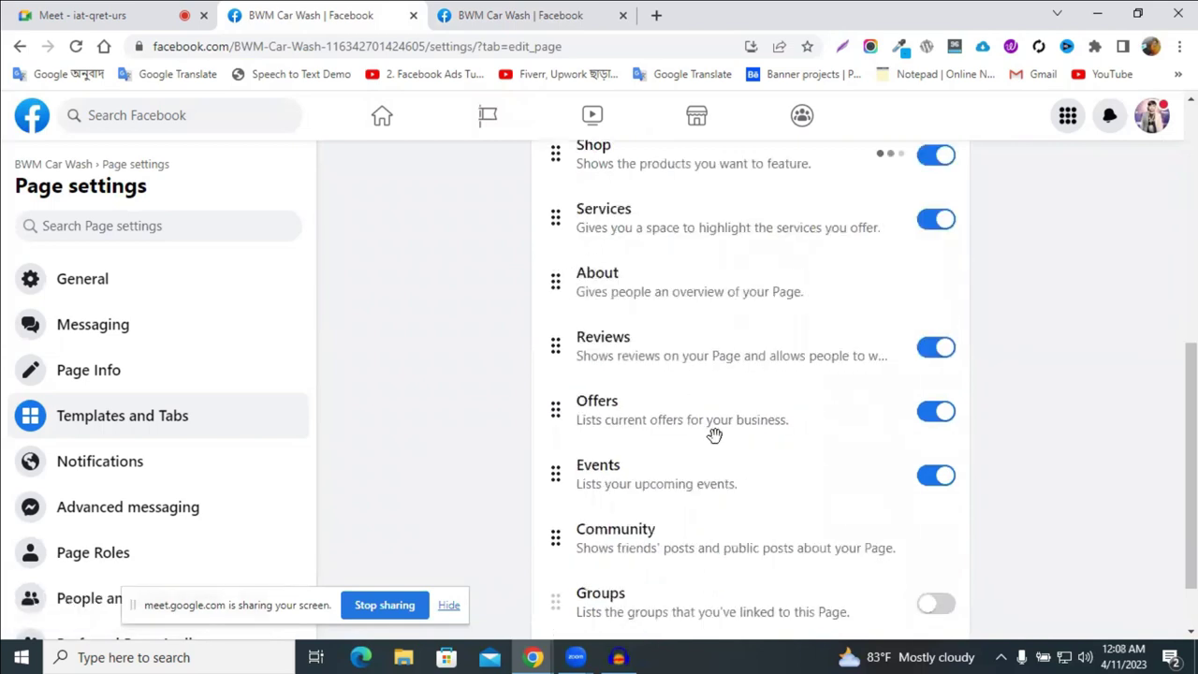
pyautogui.scroll(-1, 714, 435)
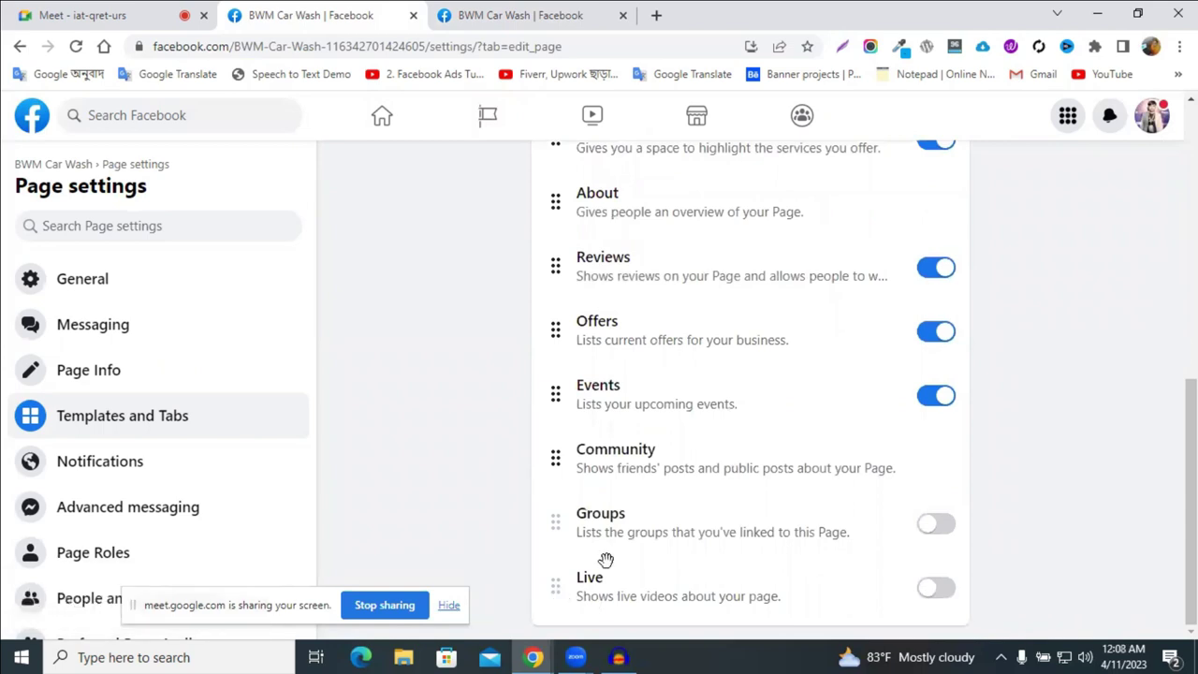
pyautogui.moveTo(559, 573); pyautogui.dragTo(608, 567)
# Switch on Live and Groups, place them under About ahead of Reviews, and return to the Page
pyautogui.click(936, 589)
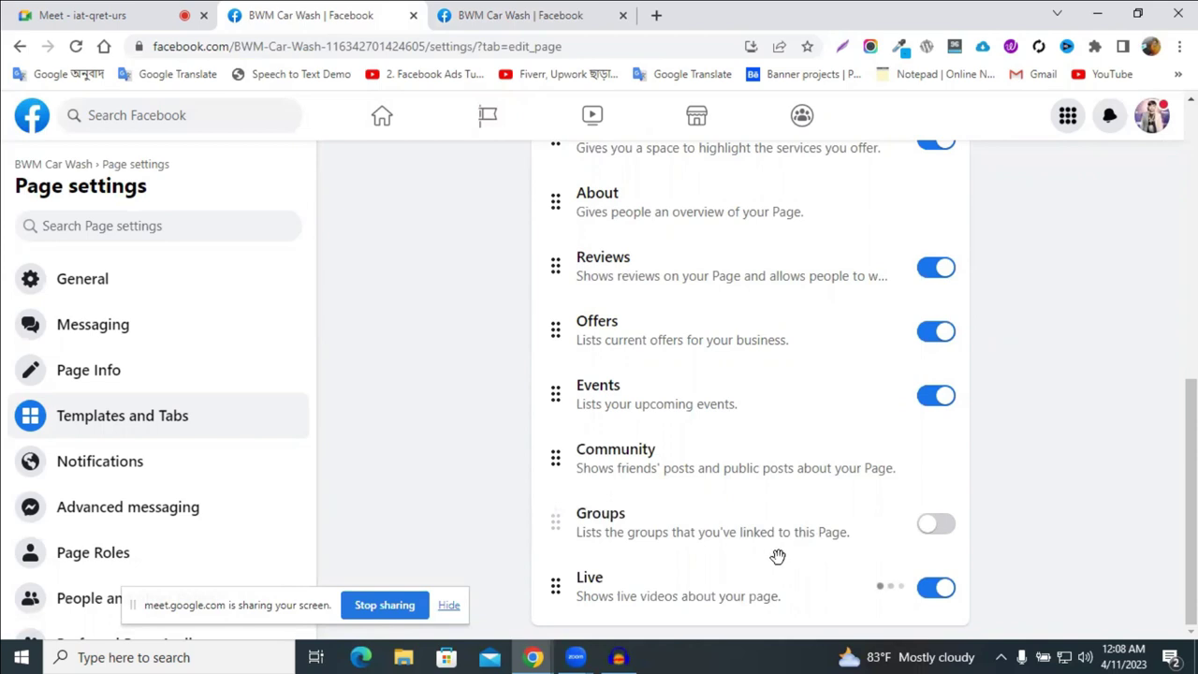
pyautogui.click(936, 530)
pyautogui.moveTo(582, 519); pyautogui.dragTo(590, 255)
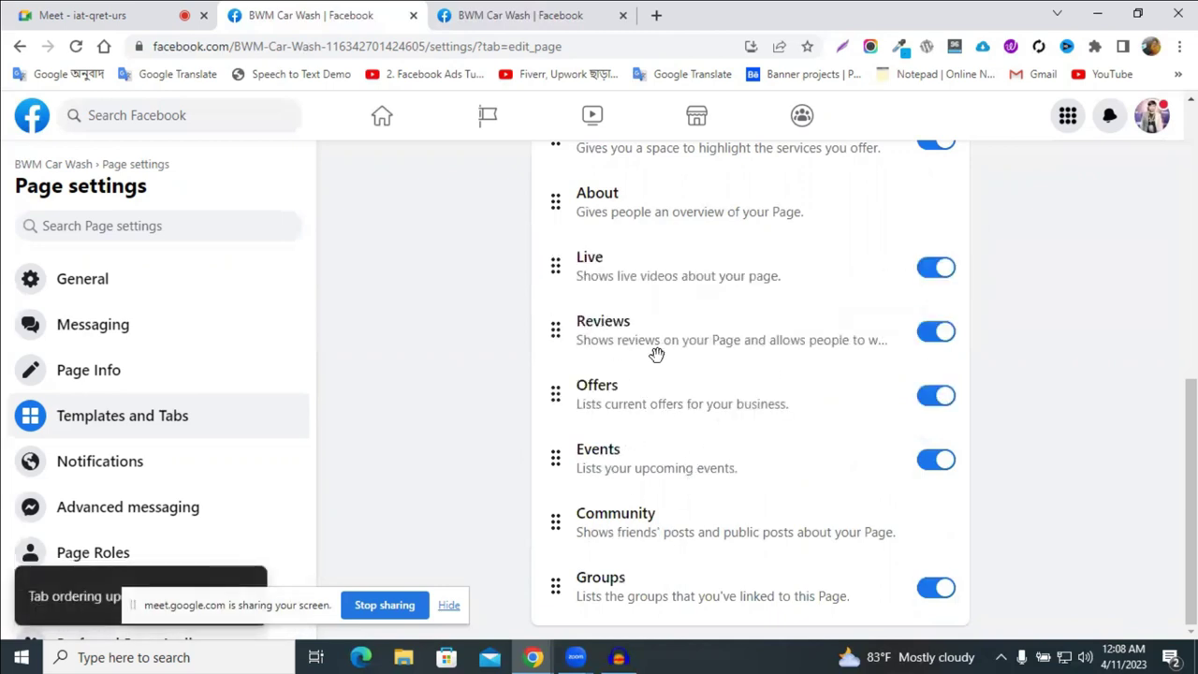
pyautogui.moveTo(612, 581); pyautogui.dragTo(613, 327)
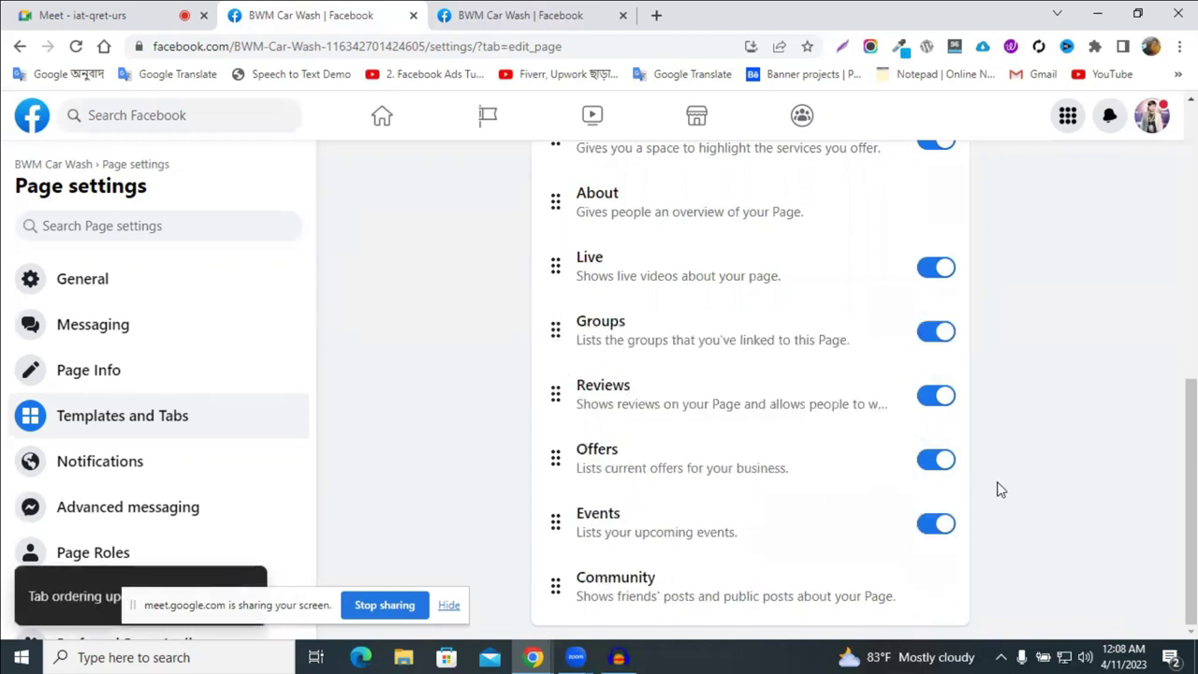
pyautogui.scroll(7, 738, 337)
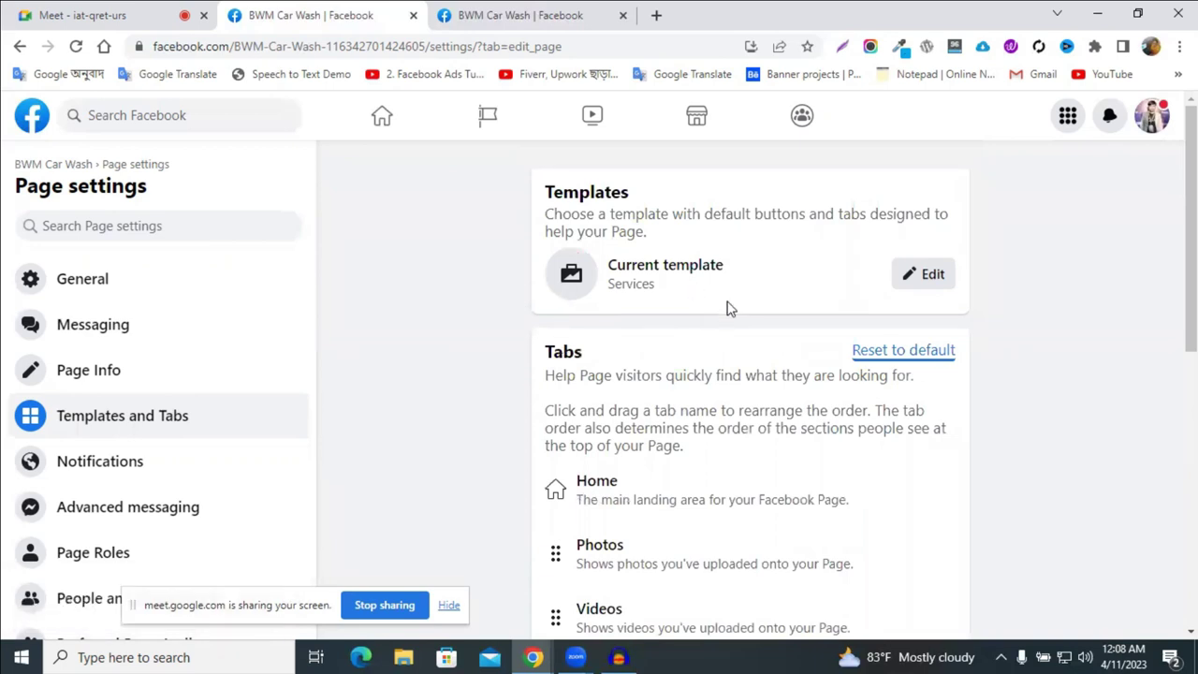
pyautogui.scroll(-2, 727, 305)
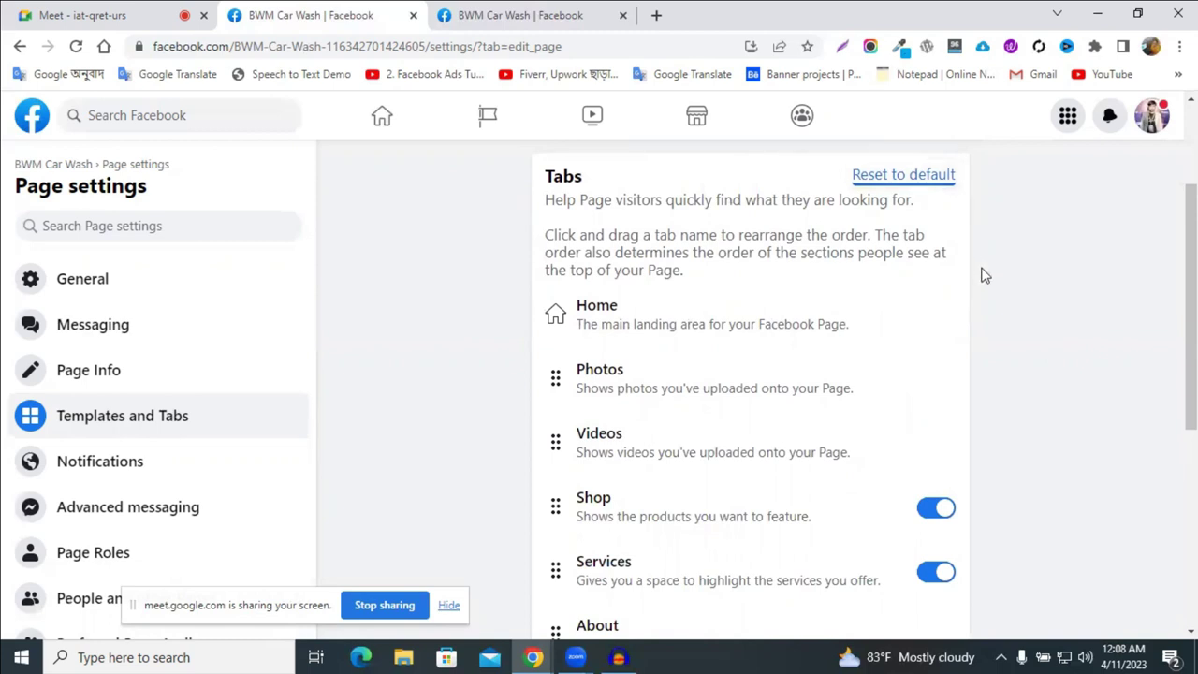
pyautogui.click(529, 13)
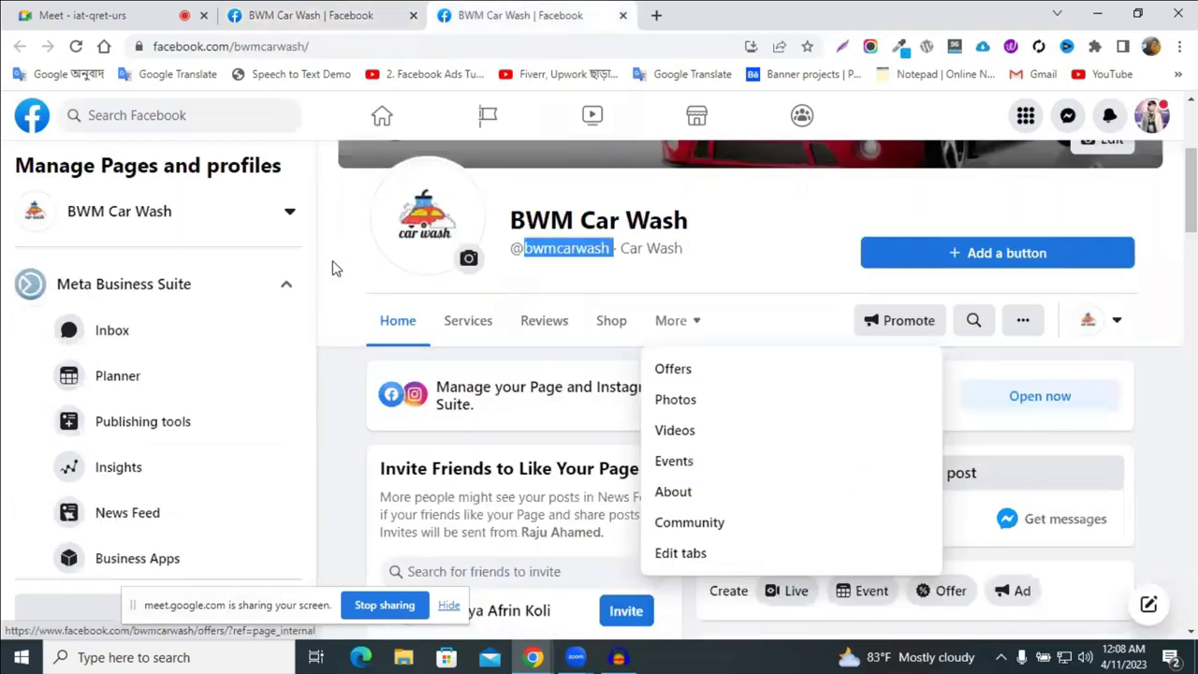
# Reload the Page and check its new tab order under More
pyautogui.rightClick(337, 268)
pyautogui.click(378, 299)
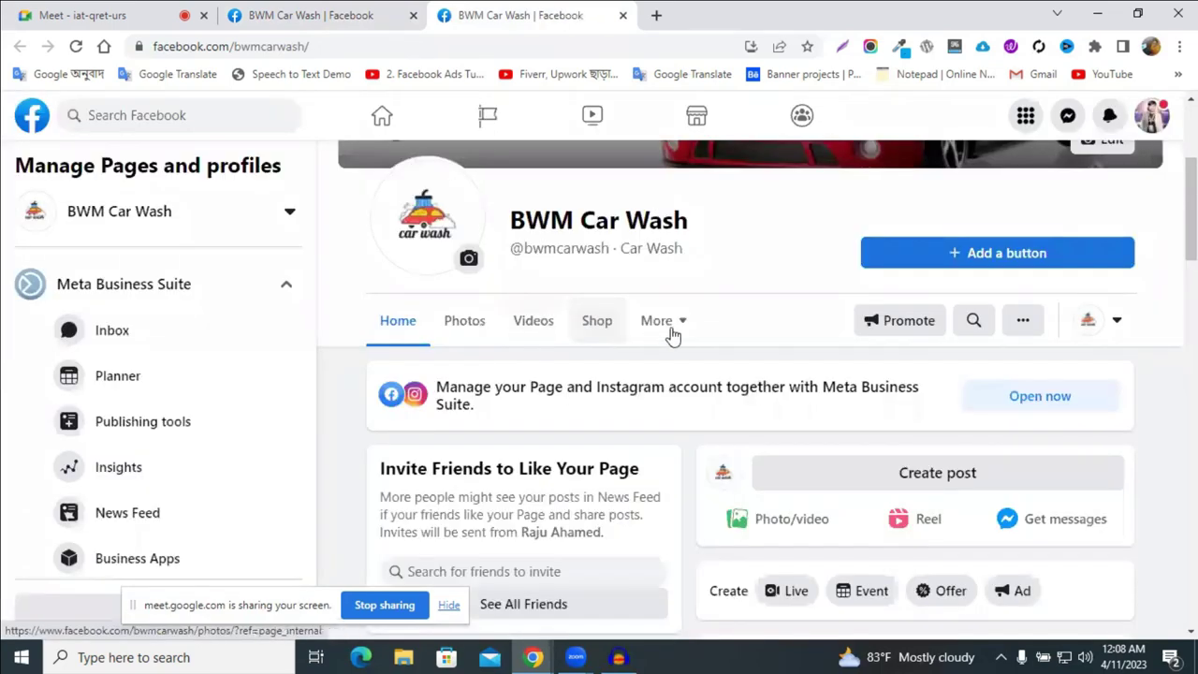
pyautogui.click(689, 337)
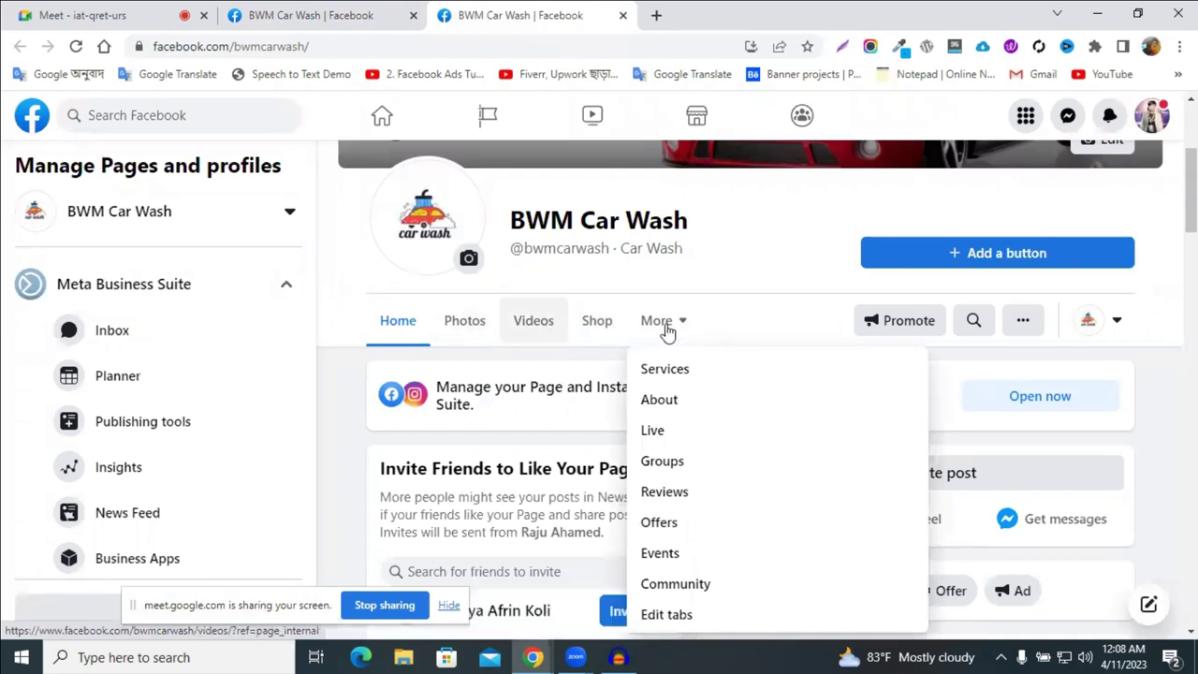
# Glance back at the settings tab, then return to the Page and close the More dropdown
pyautogui.click(355, 11)
pyautogui.scroll(-2, 627, 393)
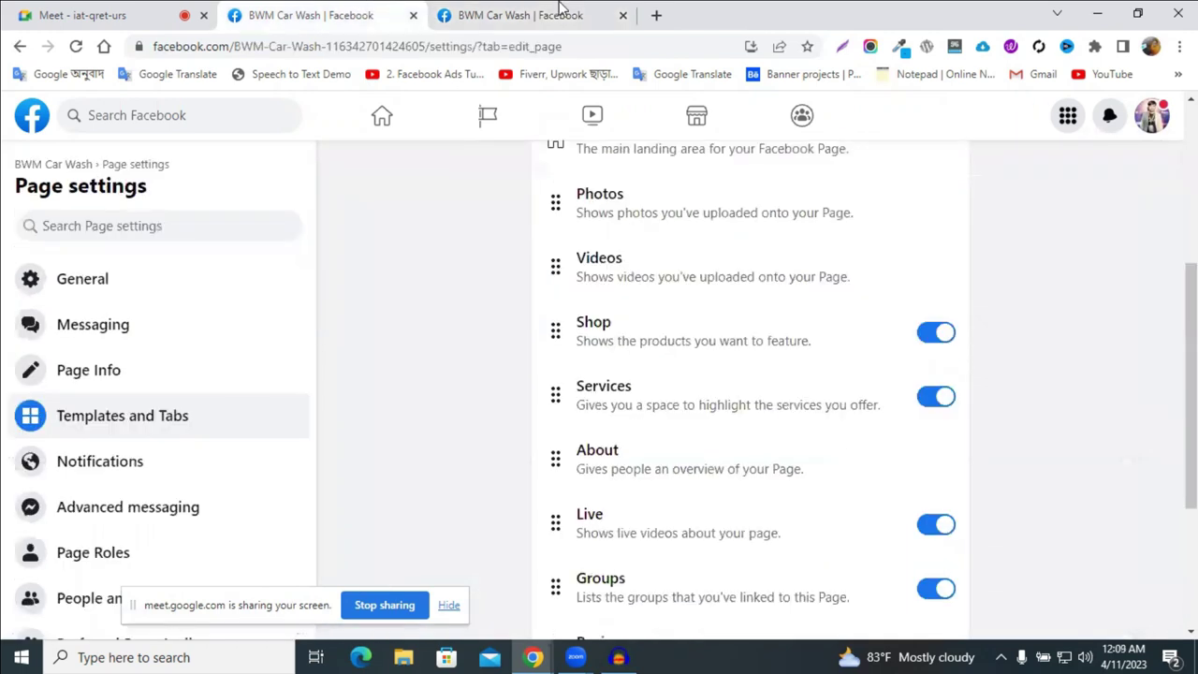
pyautogui.click(561, 9)
pyautogui.scroll(-3, 662, 311)
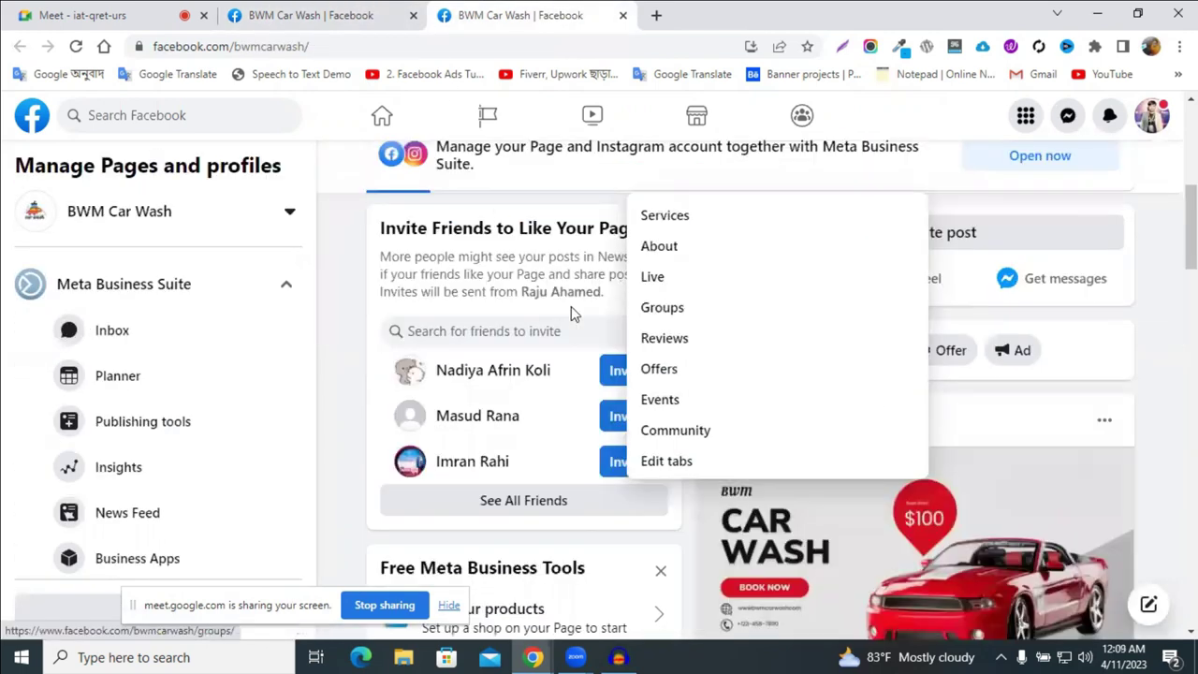
pyautogui.scroll(3, 382, 332)
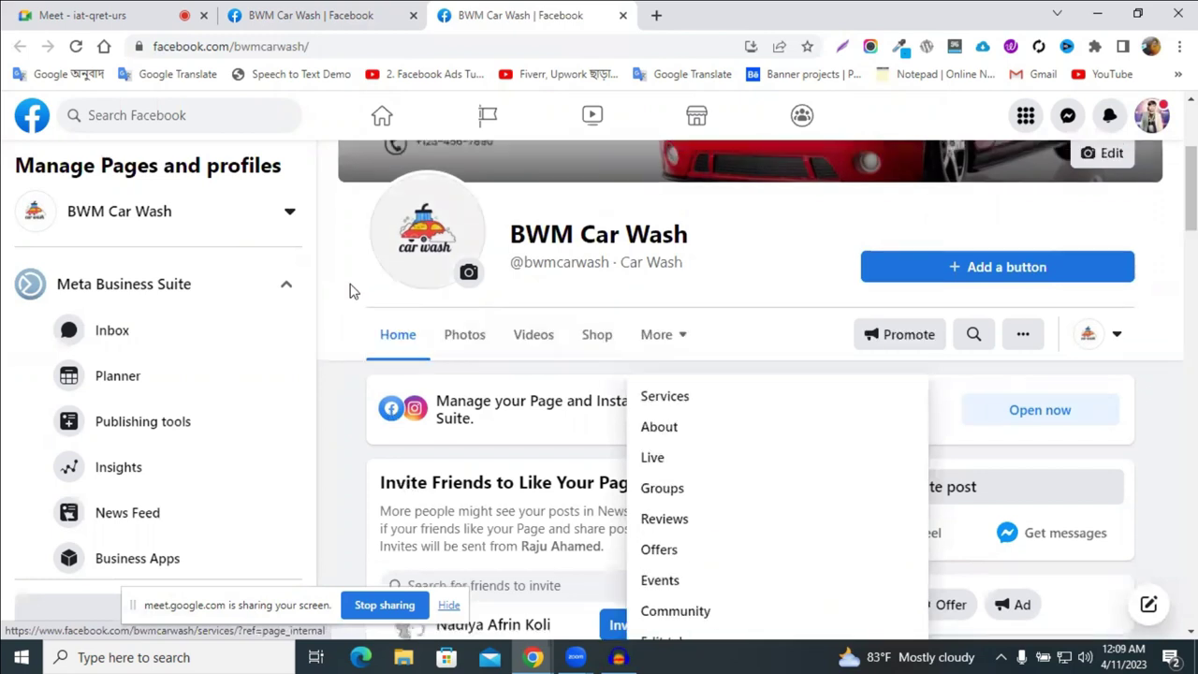
pyautogui.click(349, 291)
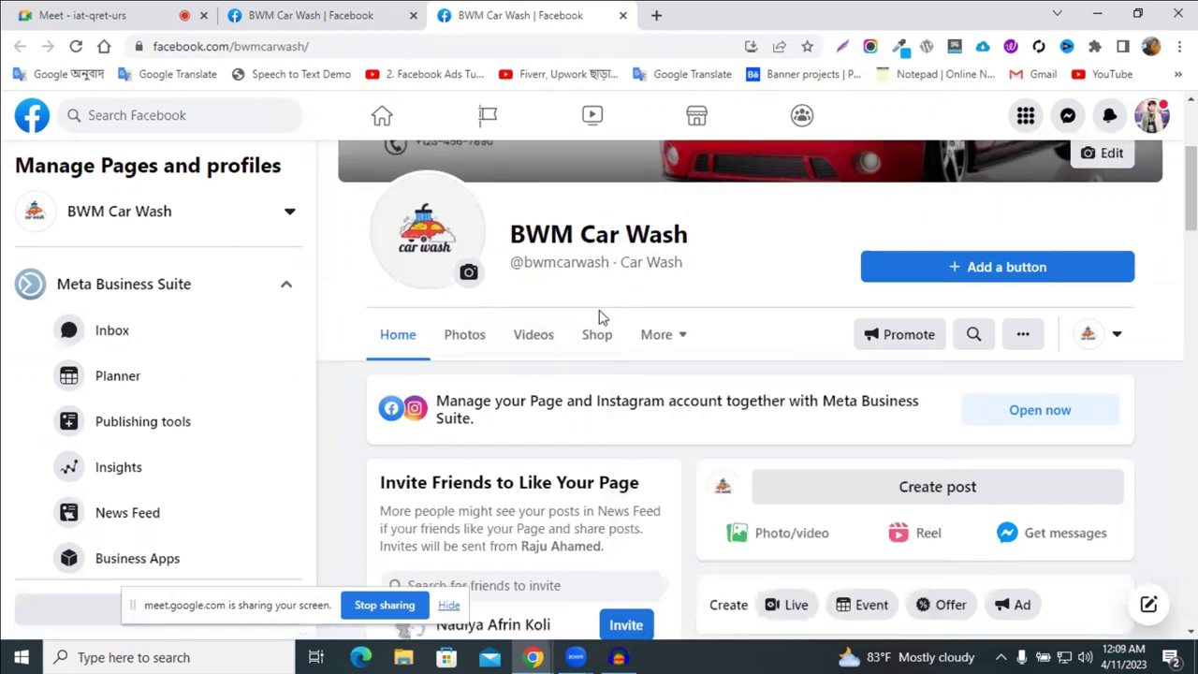
# Start adding a button to BWM Car Wash and browse the action choices, Follow through Shop on Website
pyautogui.click(967, 272)
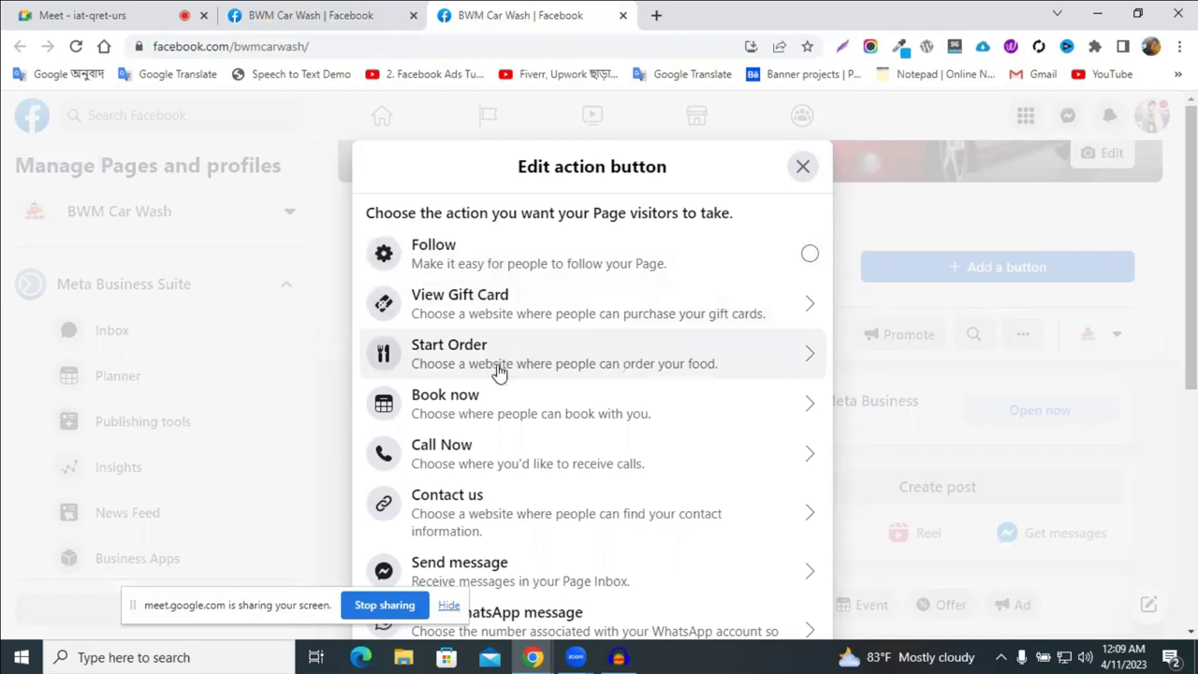
pyautogui.scroll(-2, 465, 470)
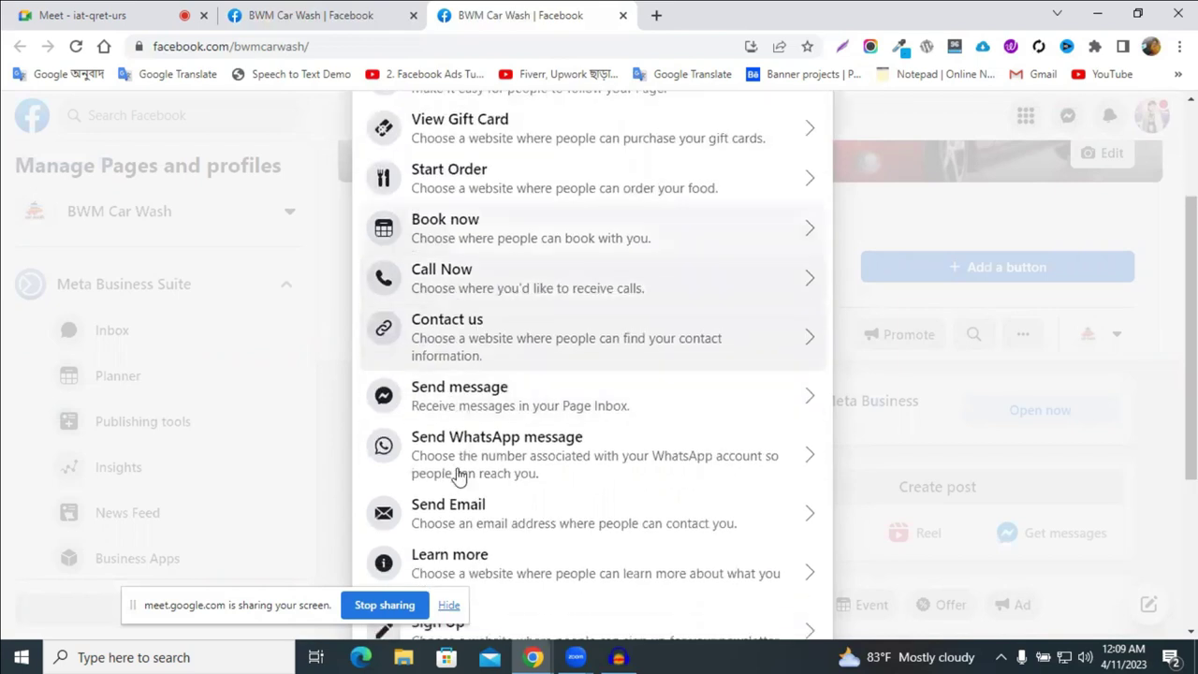
pyautogui.scroll(-3, 580, 459)
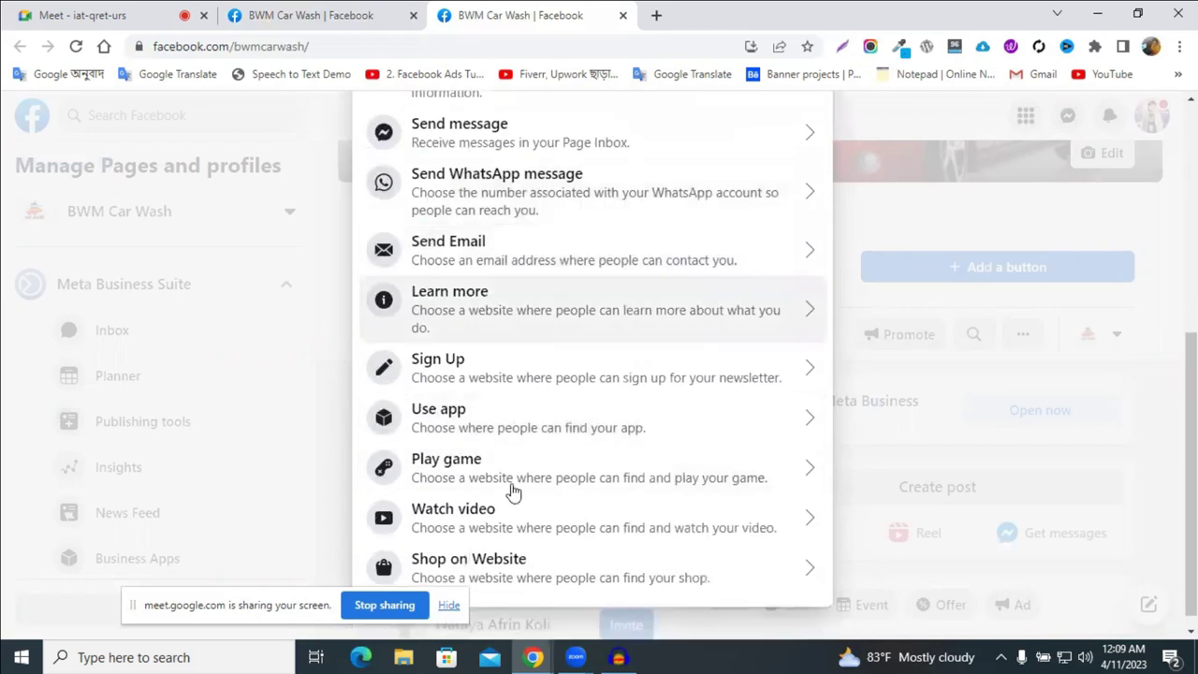
pyautogui.scroll(-1, 436, 468)
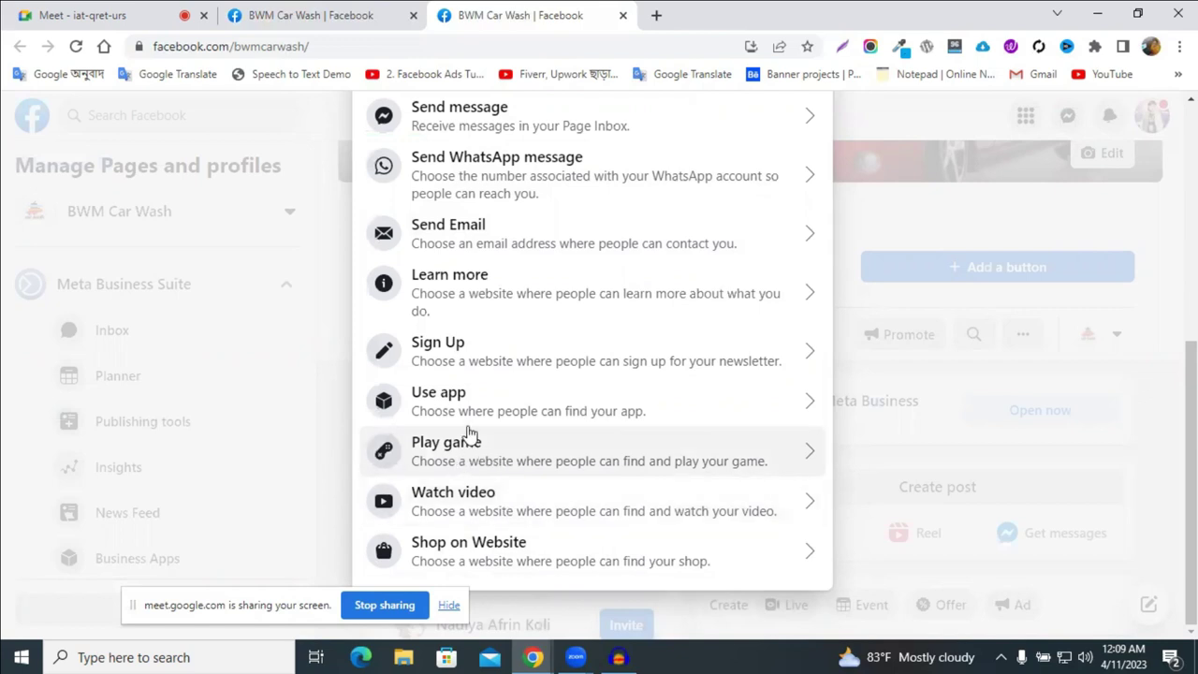
pyautogui.scroll(2, 491, 362)
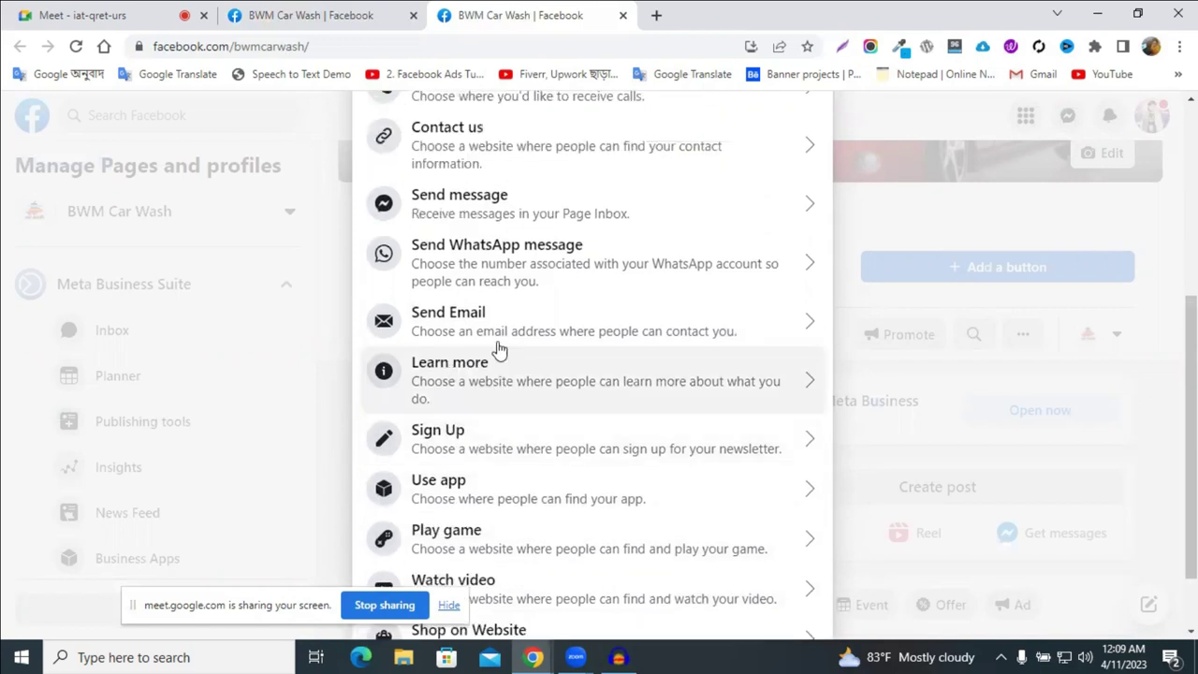
pyautogui.scroll(2, 468, 369)
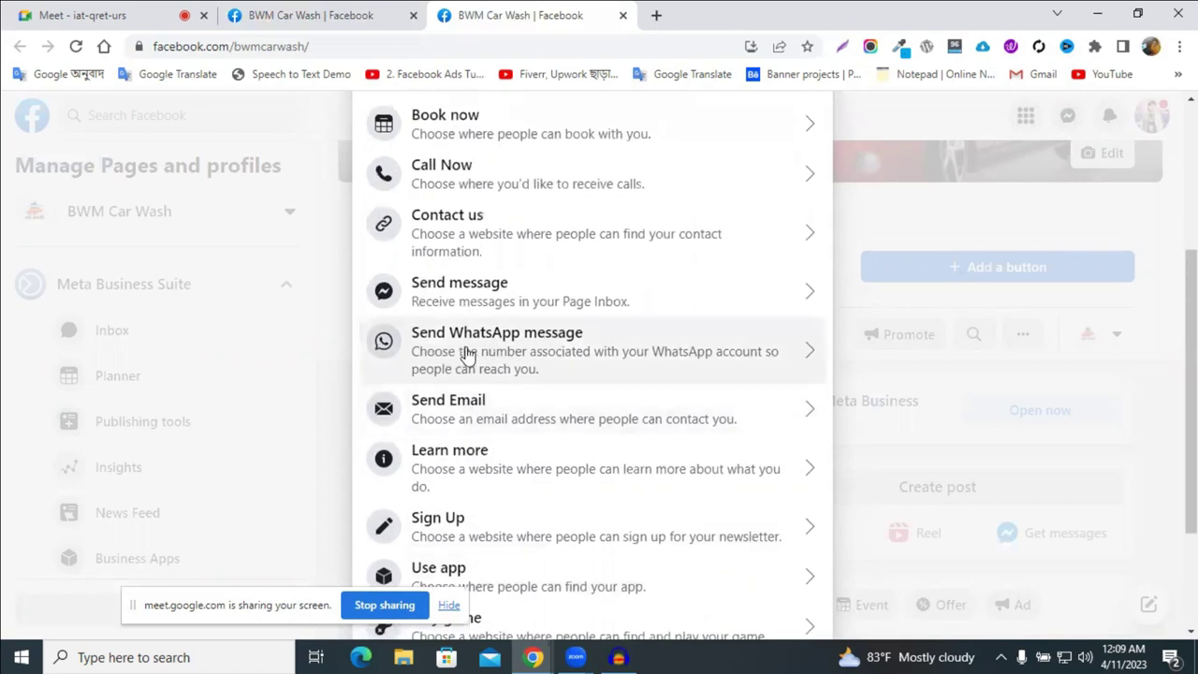
pyautogui.scroll(2, 580, 358)
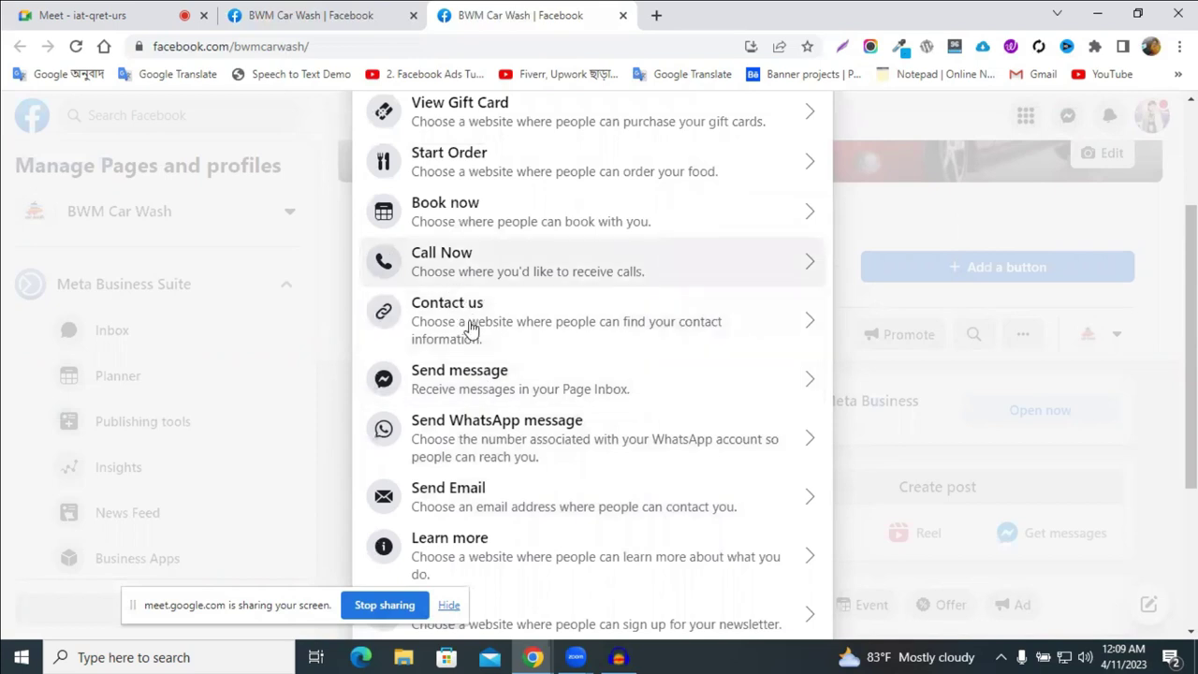
pyautogui.scroll(3, 475, 318)
pyautogui.scroll(1, 478, 324)
pyautogui.scroll(-6, 478, 323)
pyautogui.scroll(6, 485, 321)
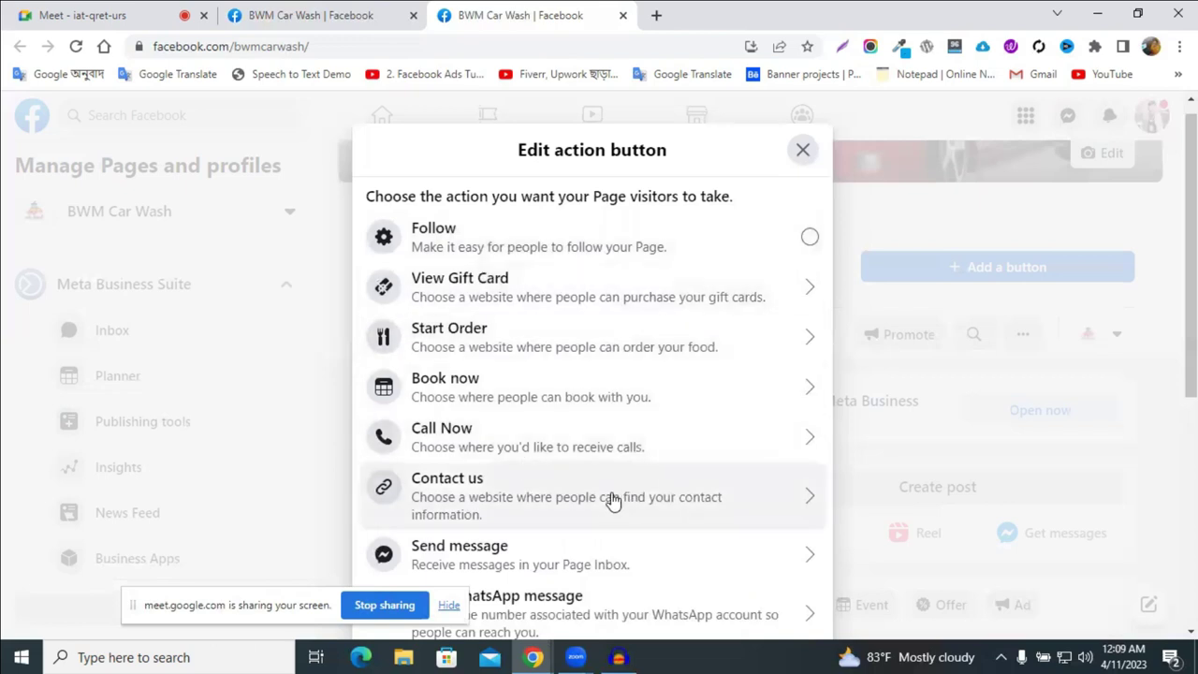
# Preview the Contact us action setup and its Website field
pyautogui.click(496, 501)
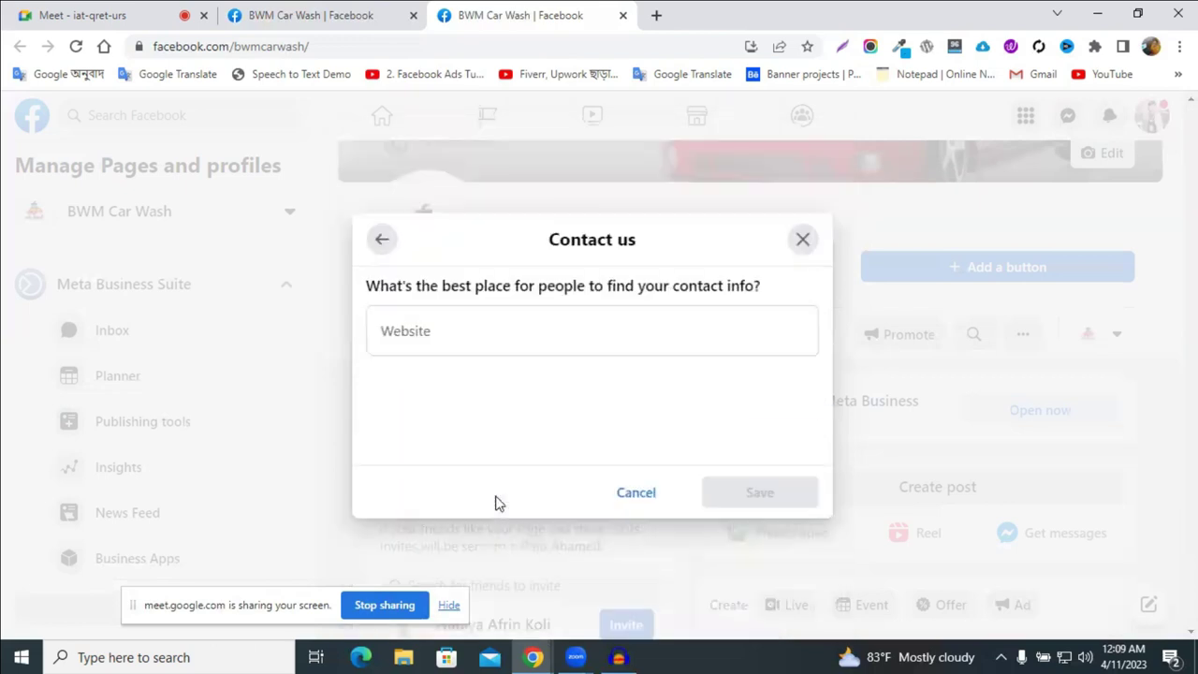
pyautogui.click(480, 343)
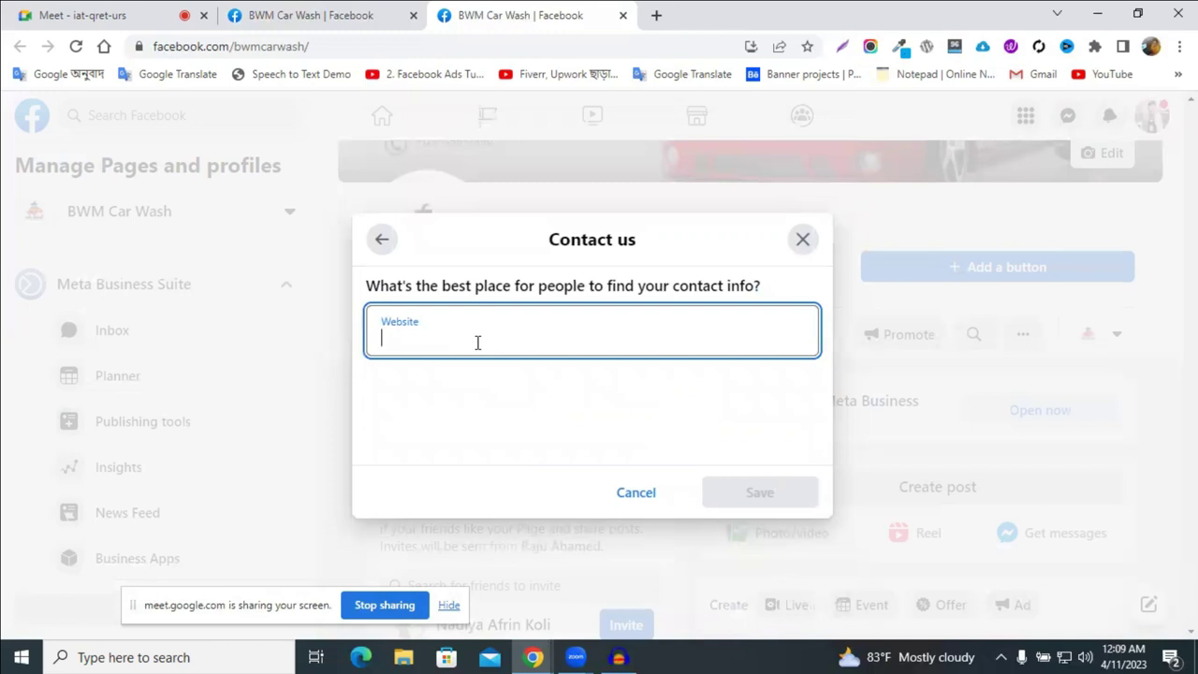
pyautogui.click(383, 242)
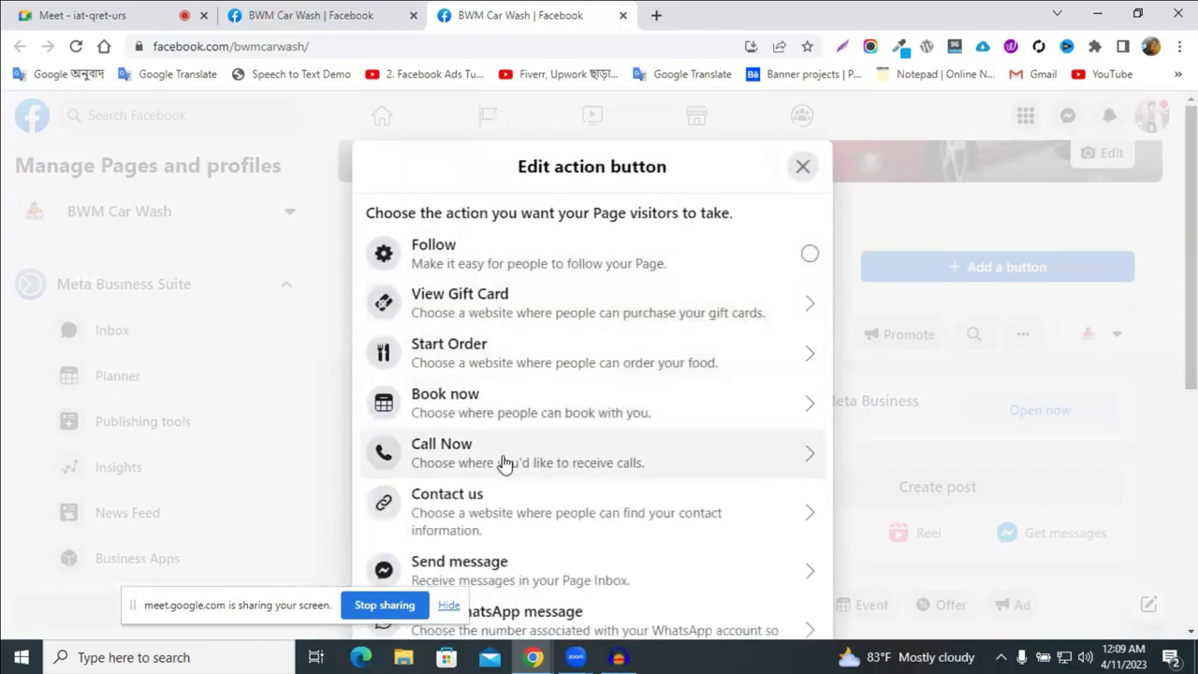
# Preview the Call now setup and its US+1 country code list, then dismiss the chooser
pyautogui.click(490, 459)
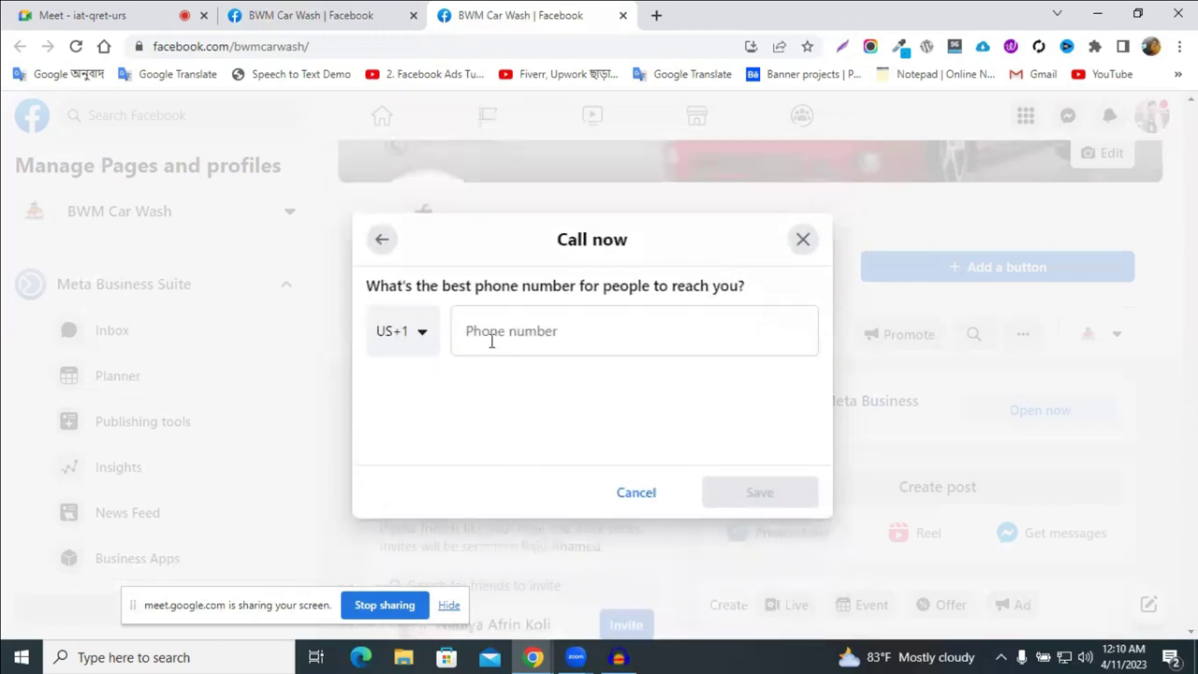
pyautogui.click(393, 335)
pyautogui.click(412, 347)
pyautogui.click(411, 346)
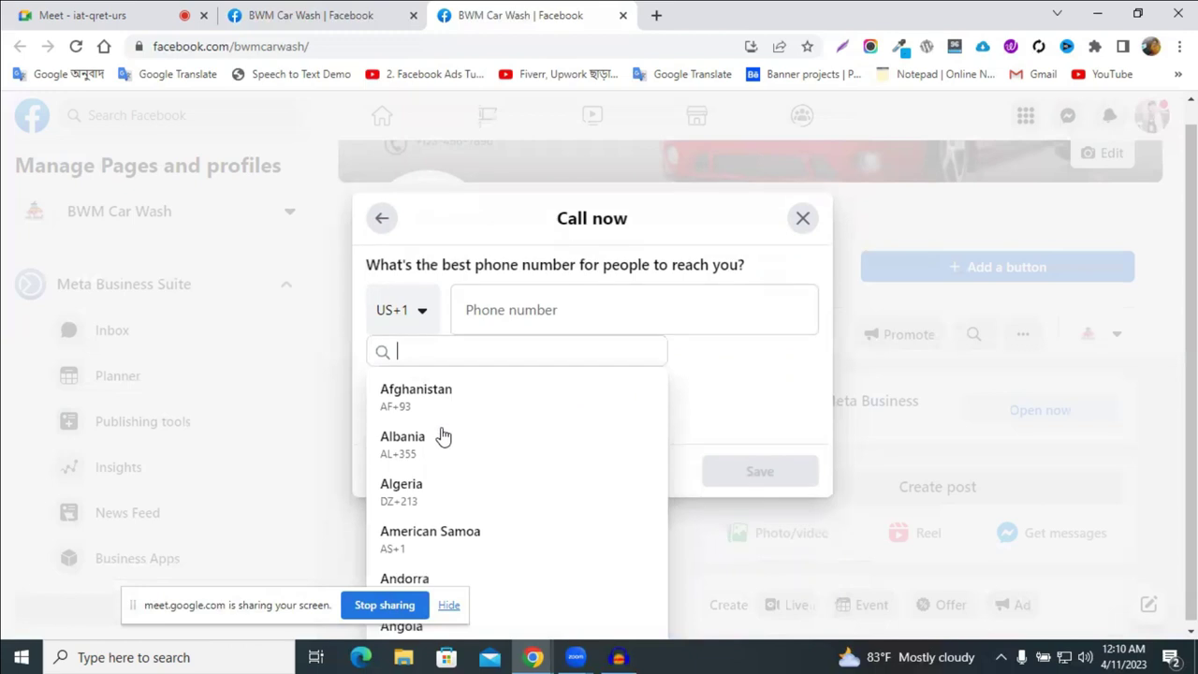
pyautogui.scroll(-8, 468, 473)
pyautogui.scroll(-7, 473, 485)
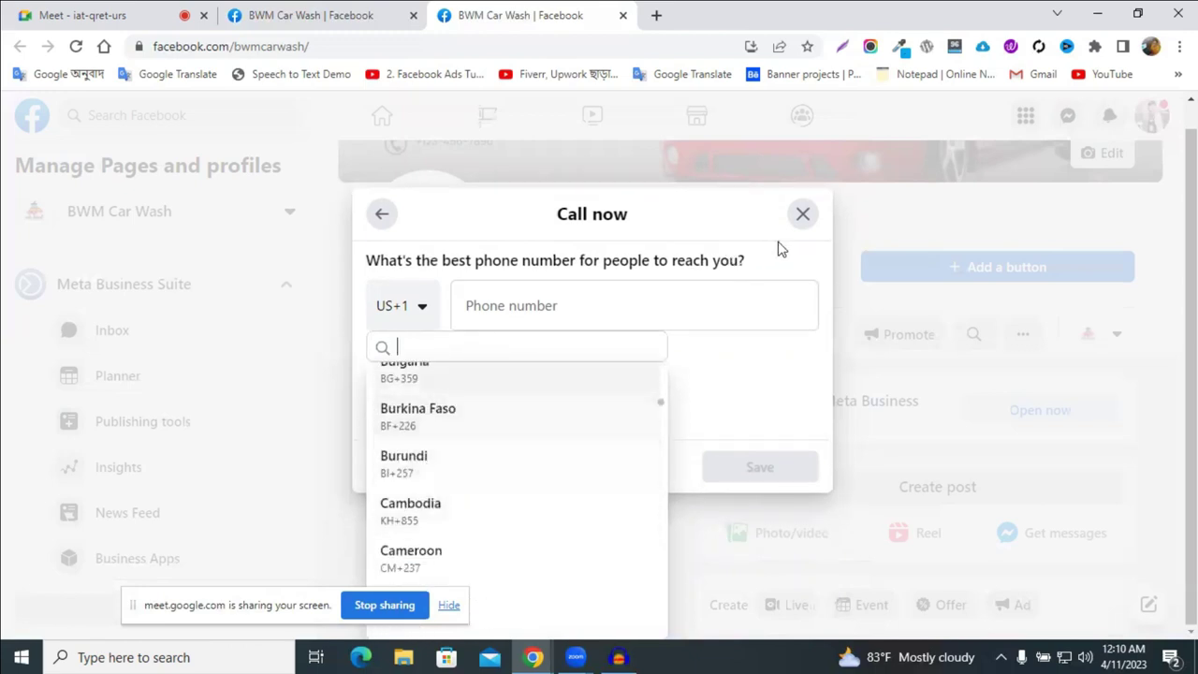
pyautogui.click(384, 223)
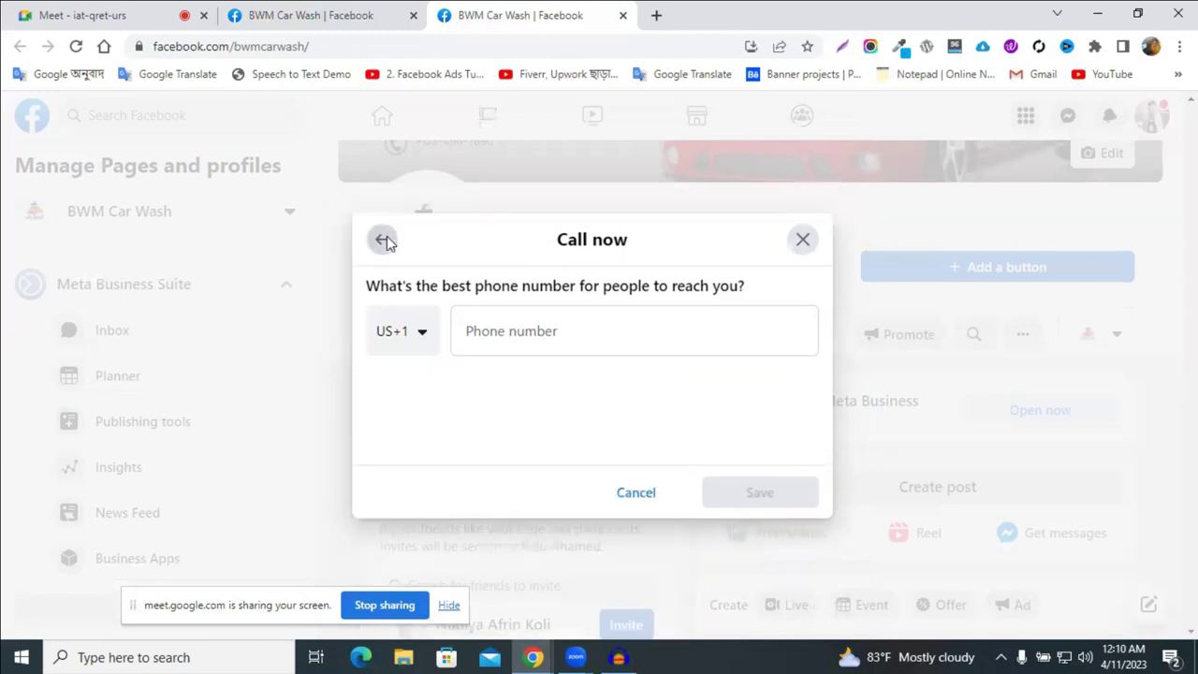
pyautogui.click(383, 240)
pyautogui.press('Escape')
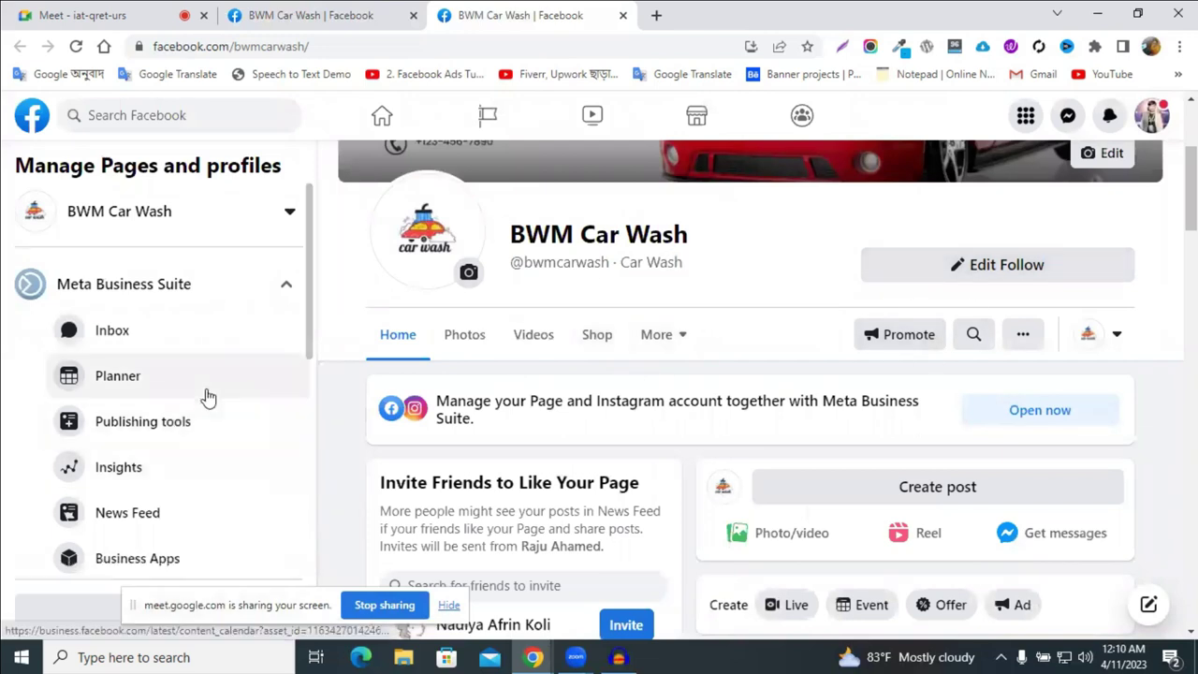
# Check the Page Quality report, which shows no issues
pyautogui.scroll(-5, 208, 397)
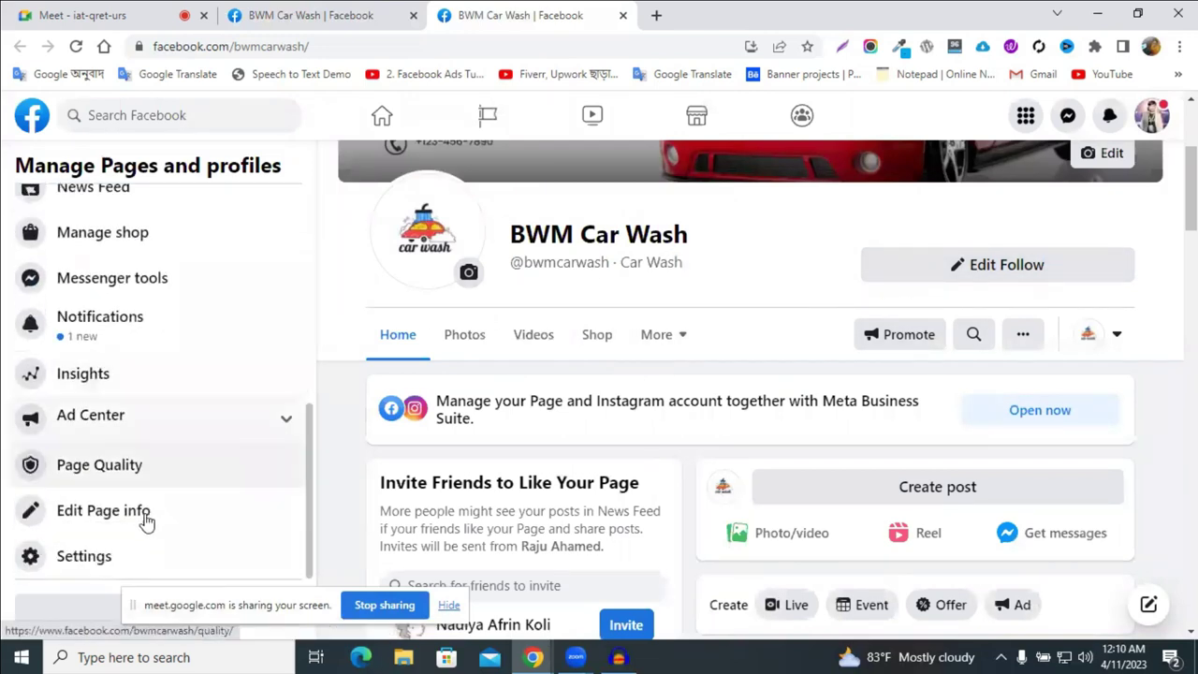
pyautogui.click(121, 468)
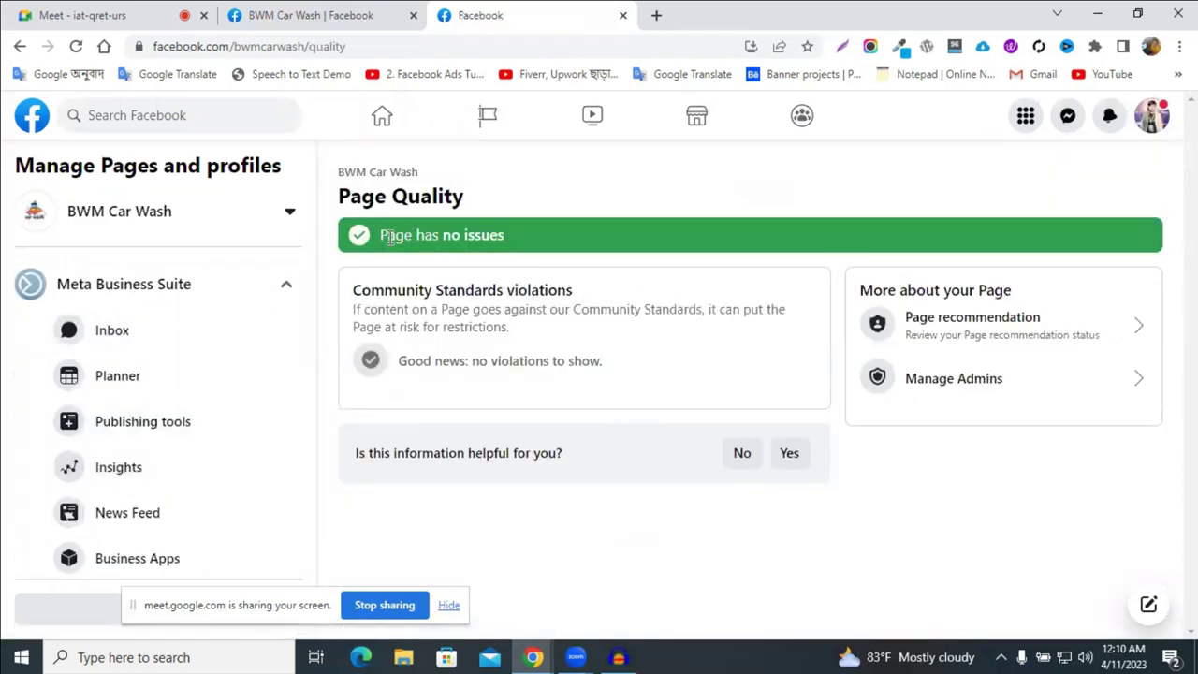
pyautogui.moveTo(506, 235); pyautogui.dragTo(371, 257)
# Open the Manage shop page for BWM Car Wash
pyautogui.scroll(-5, 177, 440)
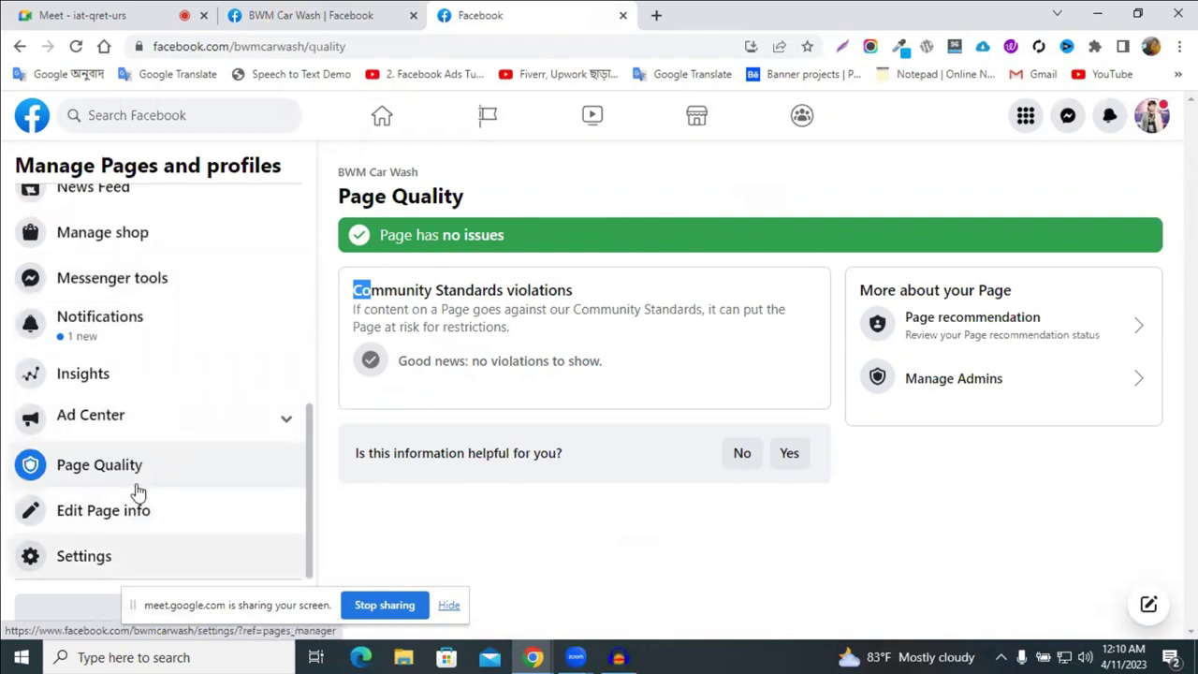
pyautogui.scroll(1, 110, 397)
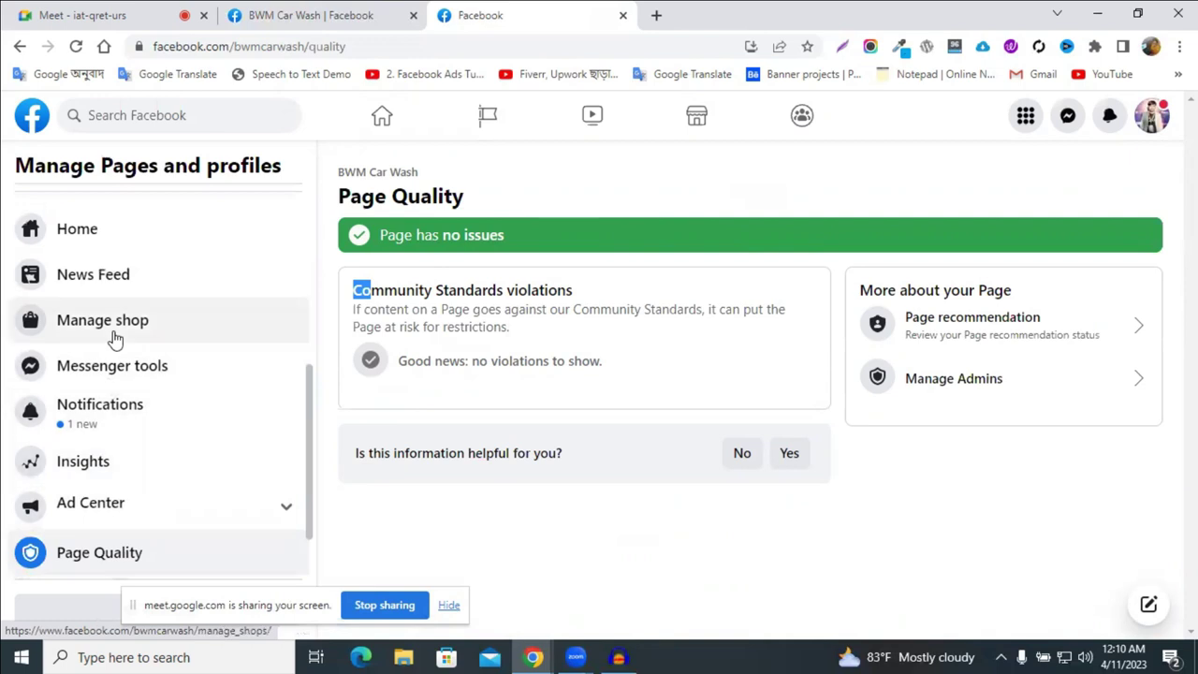
pyautogui.click(114, 339)
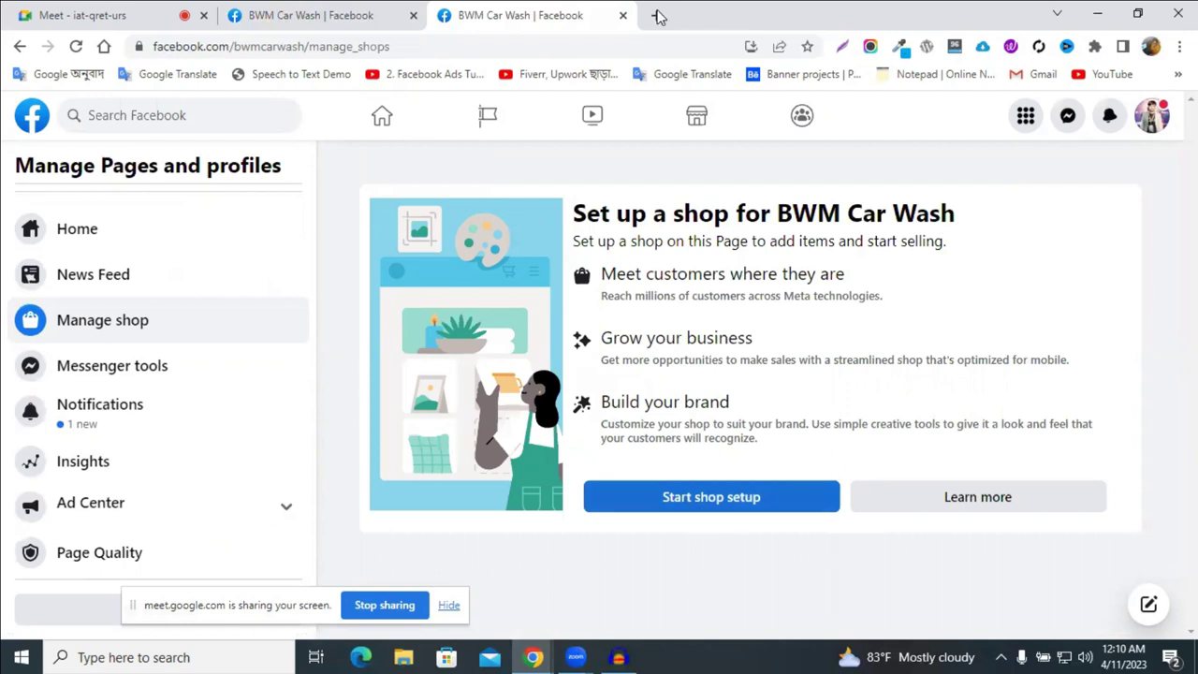
# Search Google for 'bd shop' in a new tab and open the BDSHOP.com website
pyautogui.hotkey('ctrl', 't')
pyautogui.click(445, 42)
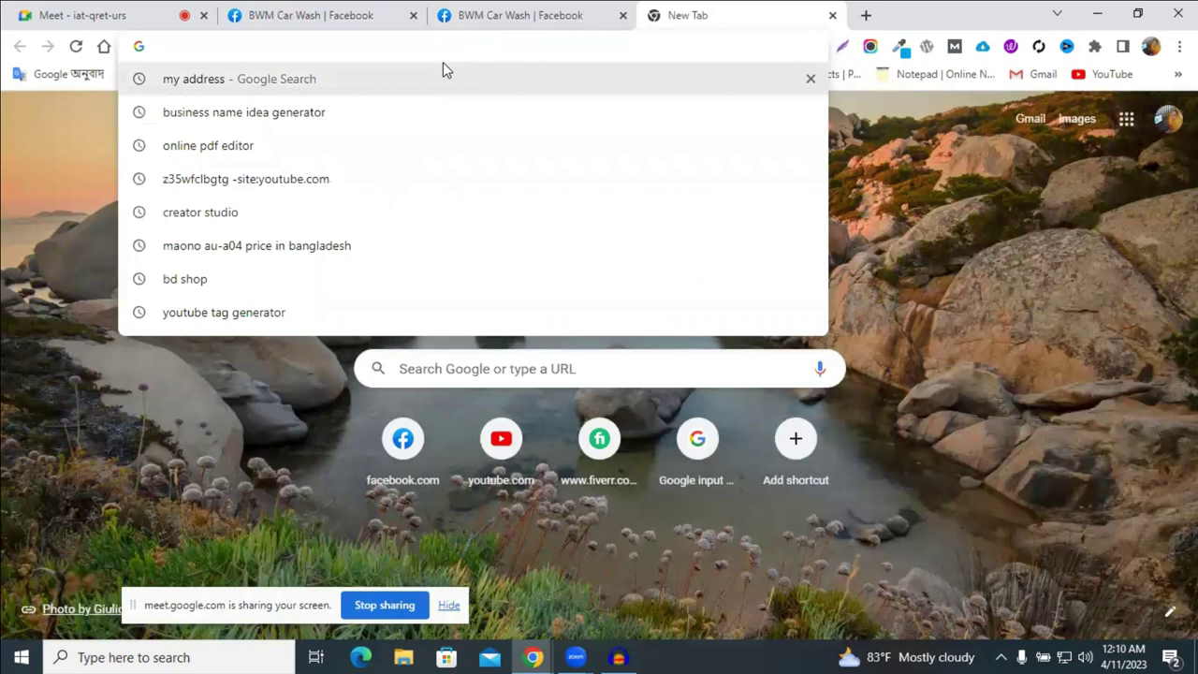
pyautogui.write('bd')
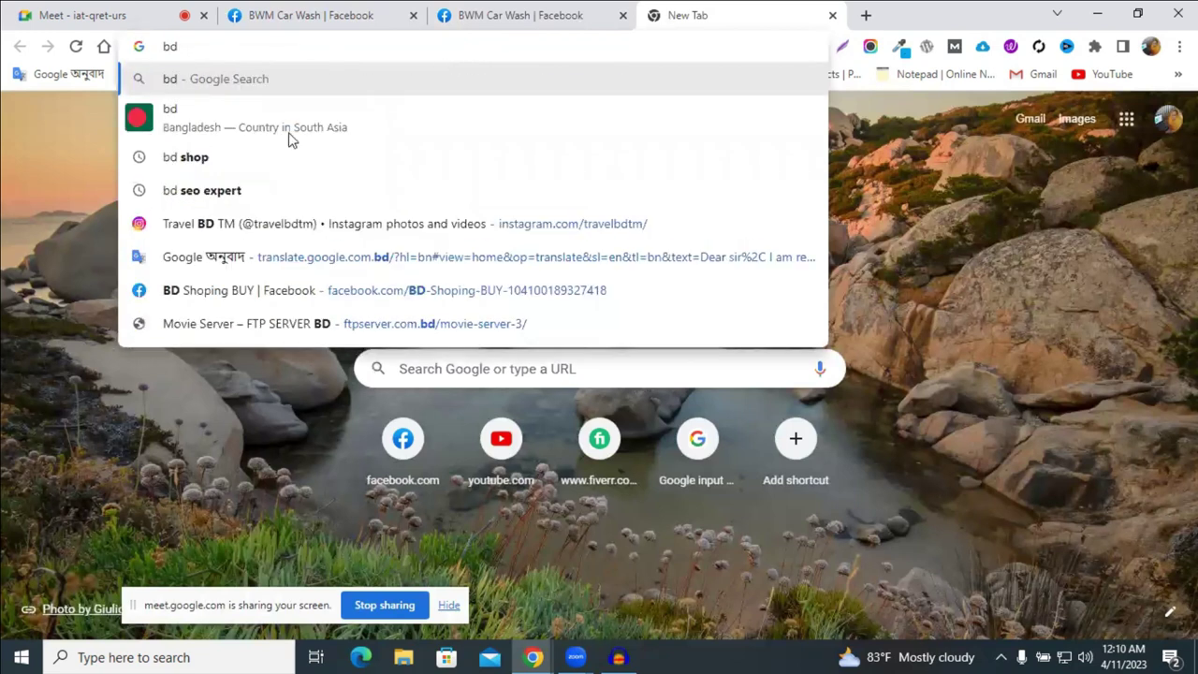
pyautogui.click(277, 145)
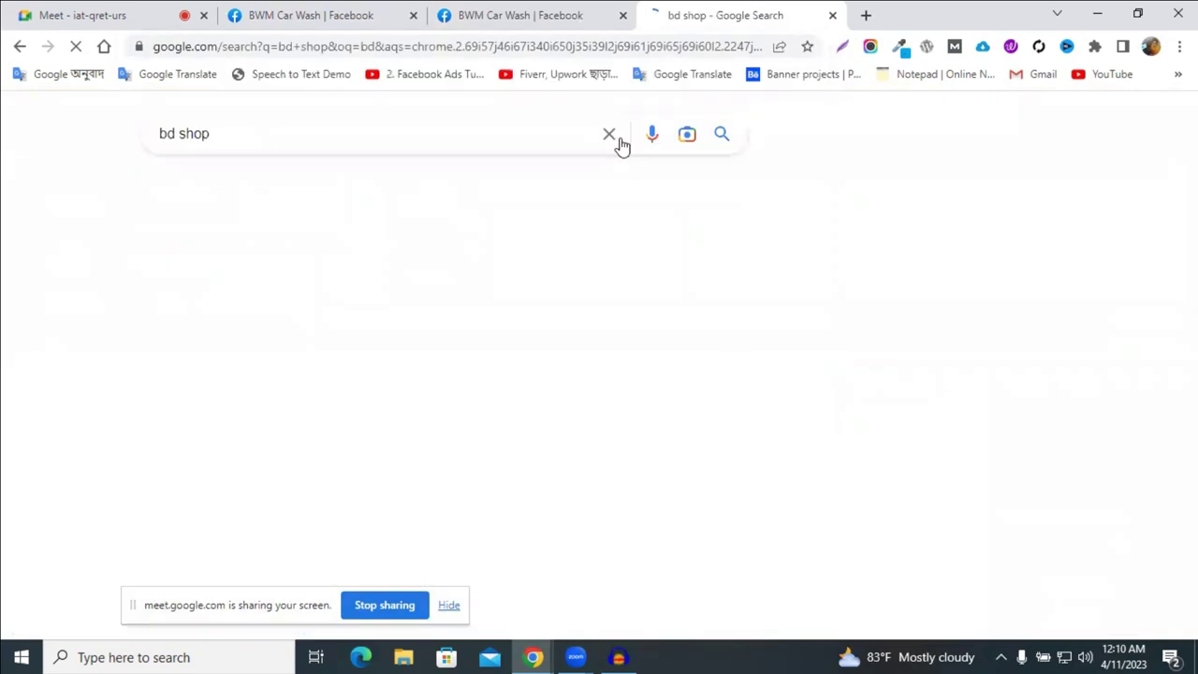
pyautogui.scroll(-2, 285, 247)
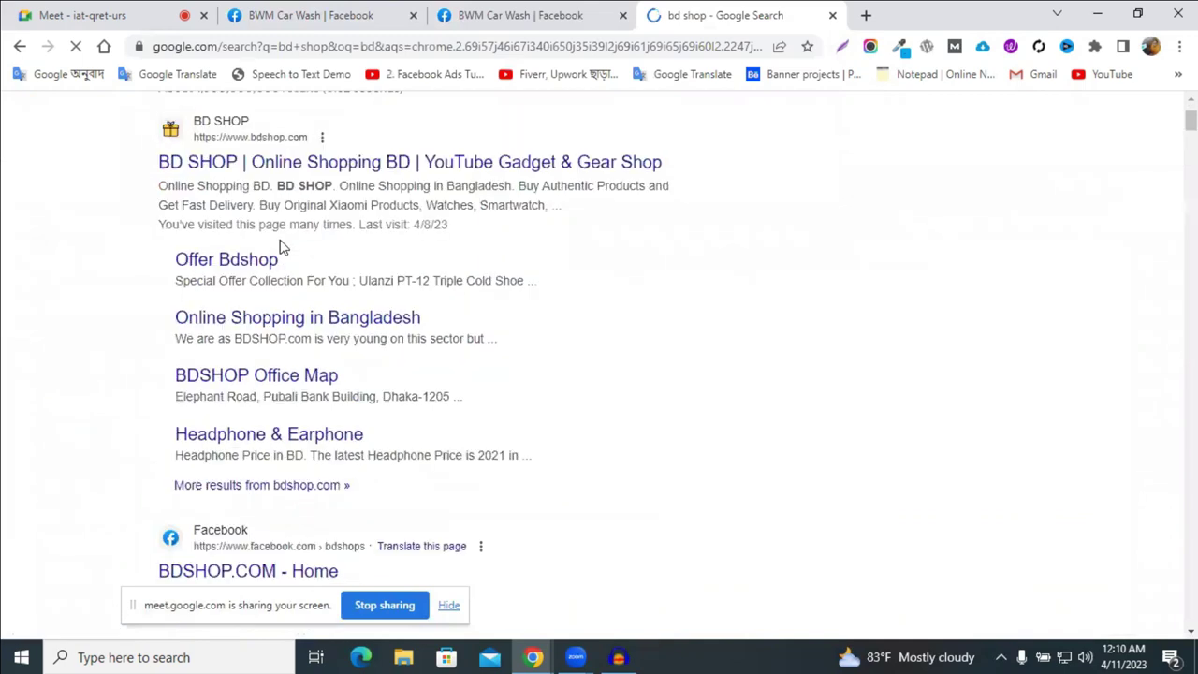
pyautogui.scroll(-2, 248, 451)
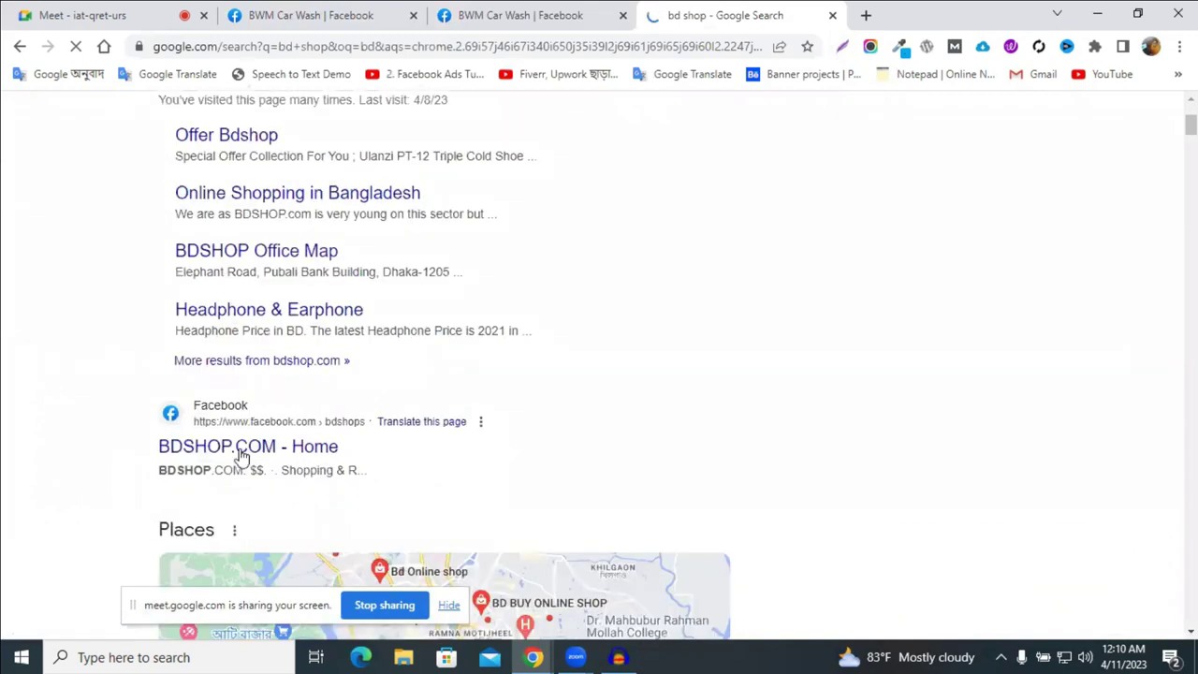
pyautogui.click(242, 453)
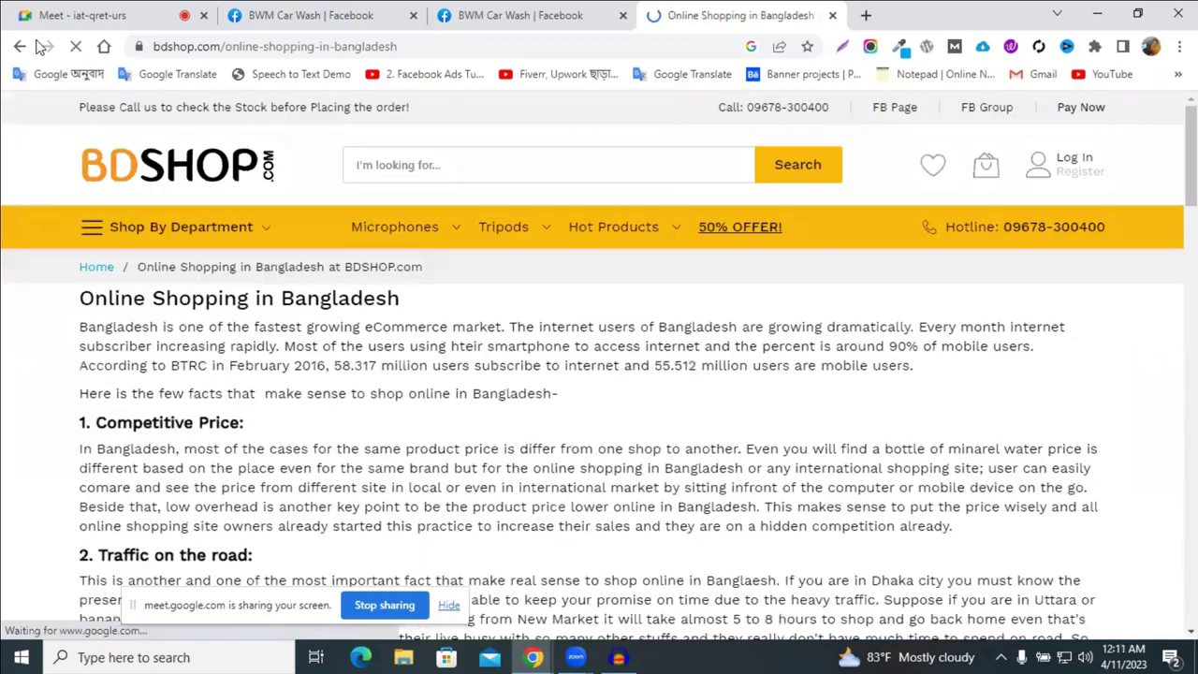
pyautogui.click(489, 7)
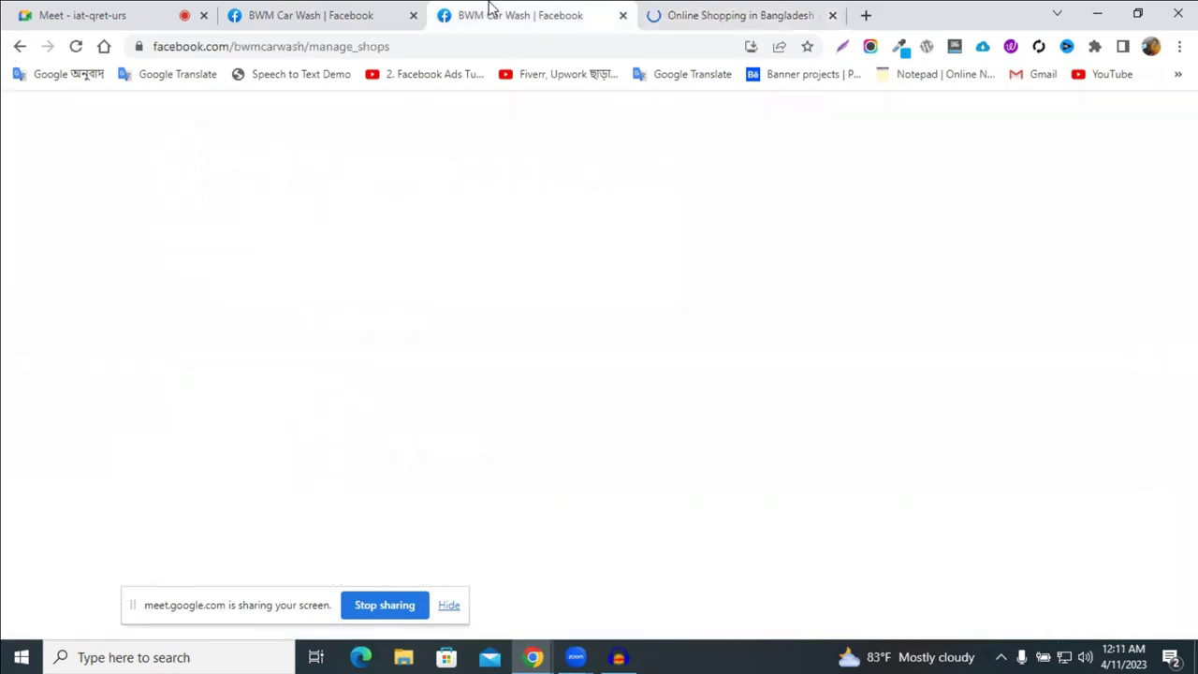
# Open Facebook home in a new tab and close the Google search tab
pyautogui.hotkey('ctrl', 'shift', 'Tab')
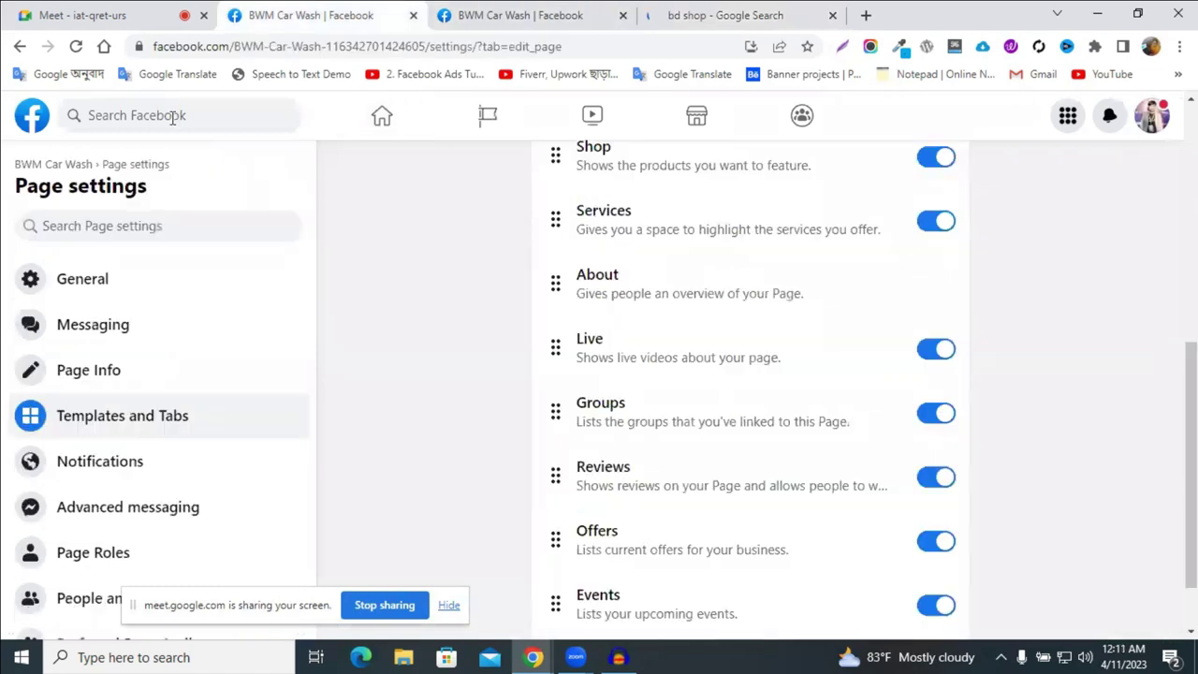
pyautogui.click(173, 115)
pyautogui.click(496, 11)
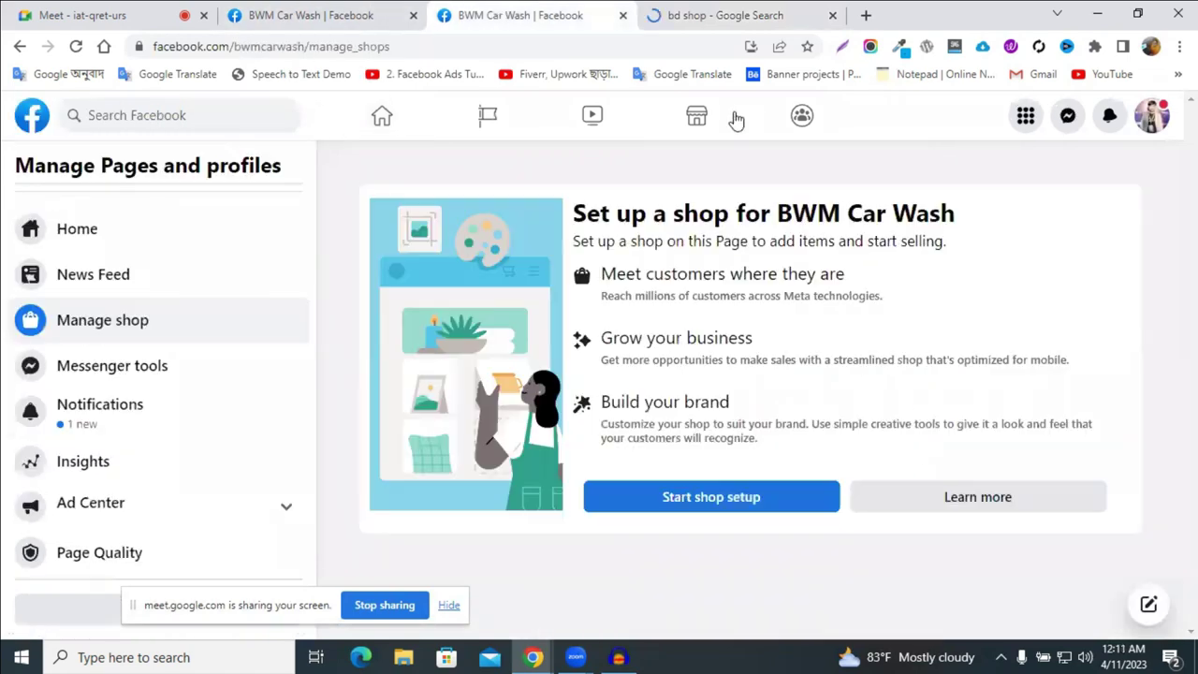
pyautogui.middleClick(393, 138)
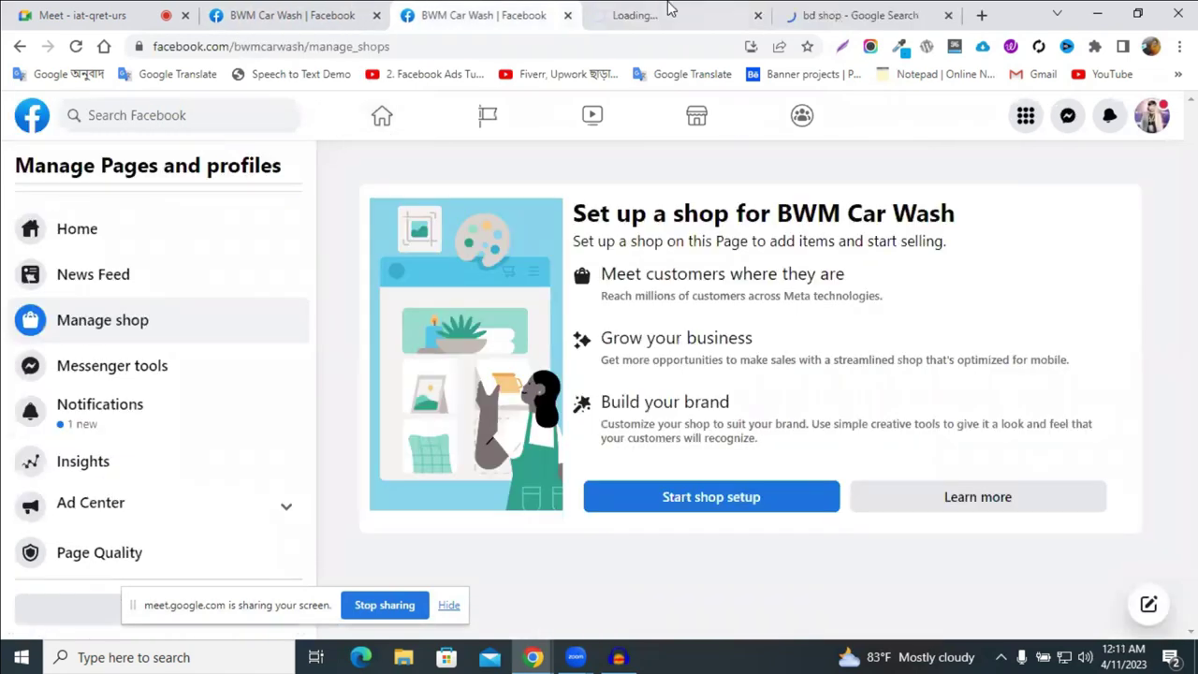
pyautogui.click(935, 15)
pyautogui.hotkey('ctrl', 'w')
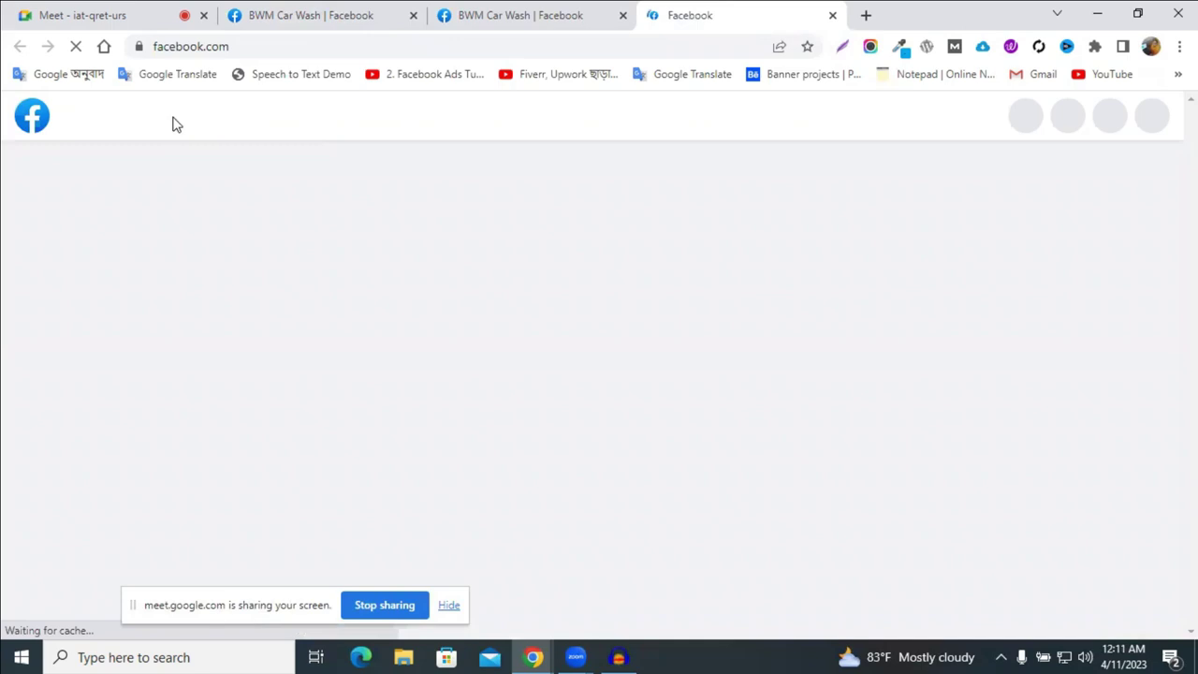
# Search Facebook for 'bd shop'
pyautogui.click(174, 116)
pyautogui.write('b')
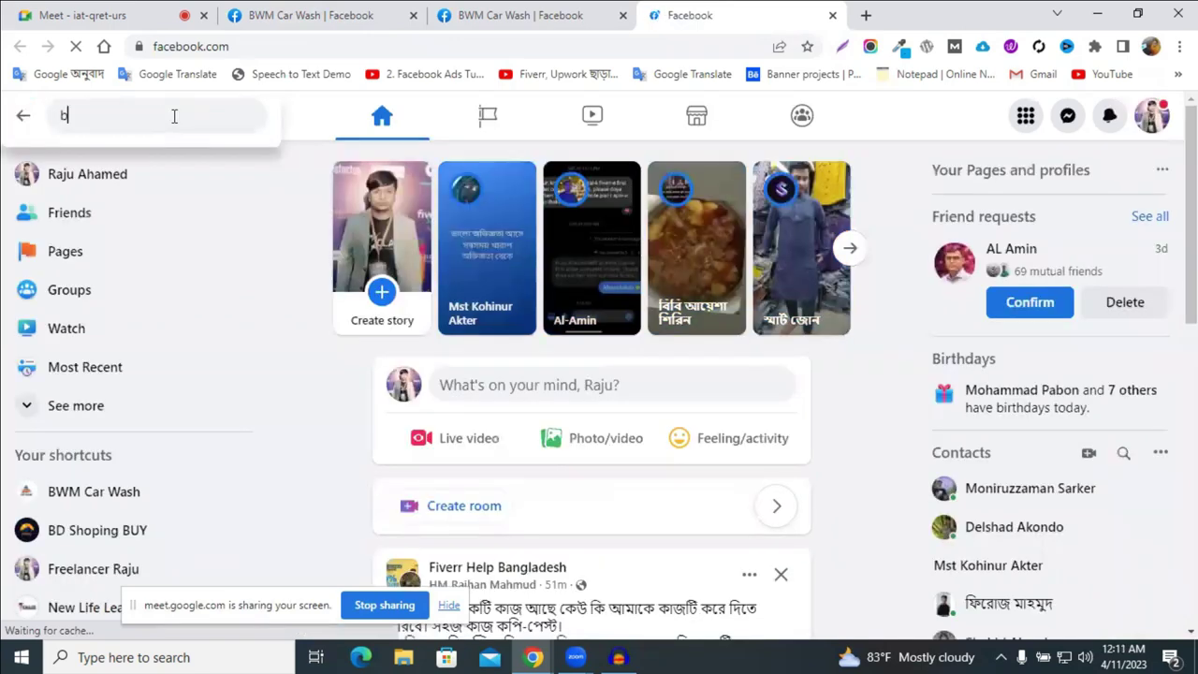
pyautogui.write('d shop')
pyautogui.press('Return')
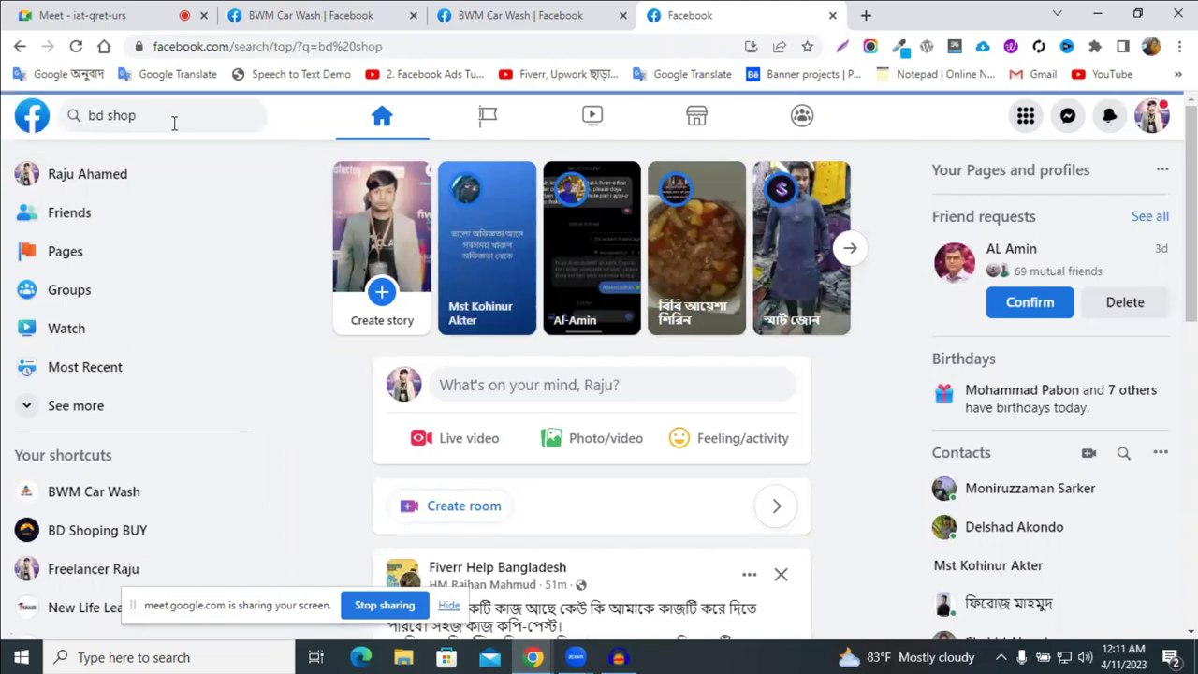
# Open the BDSHOP.COM page from the bd shop results and scroll through it
pyautogui.click(170, 126)
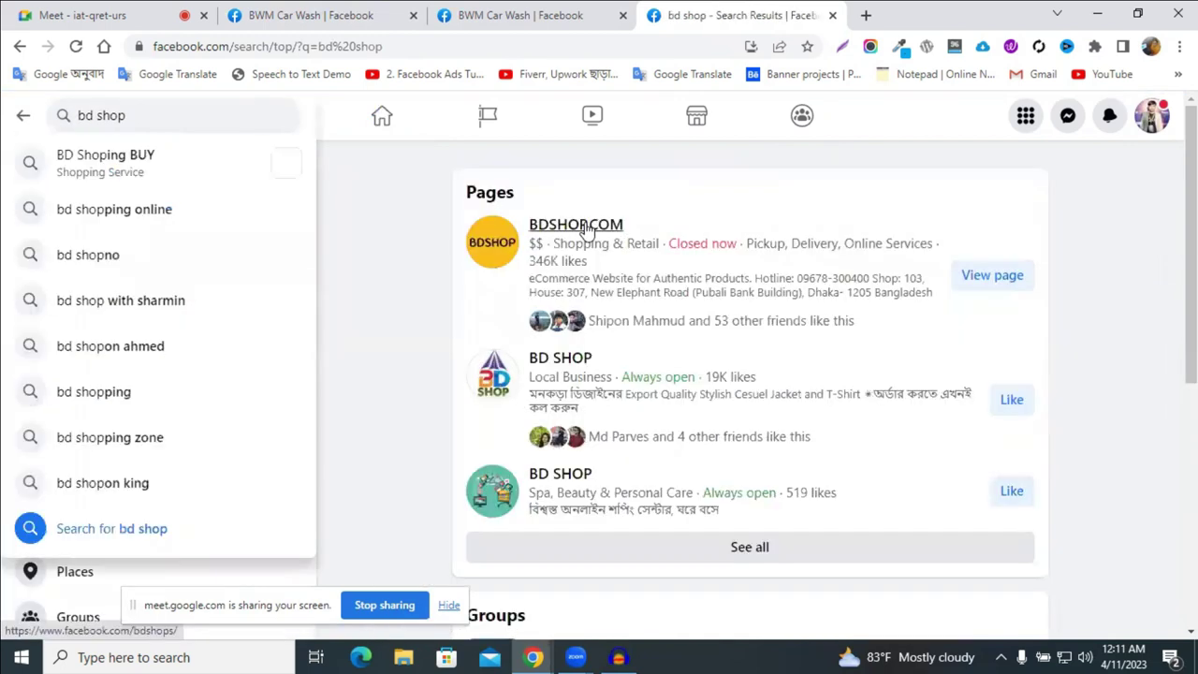
pyautogui.click(746, 263)
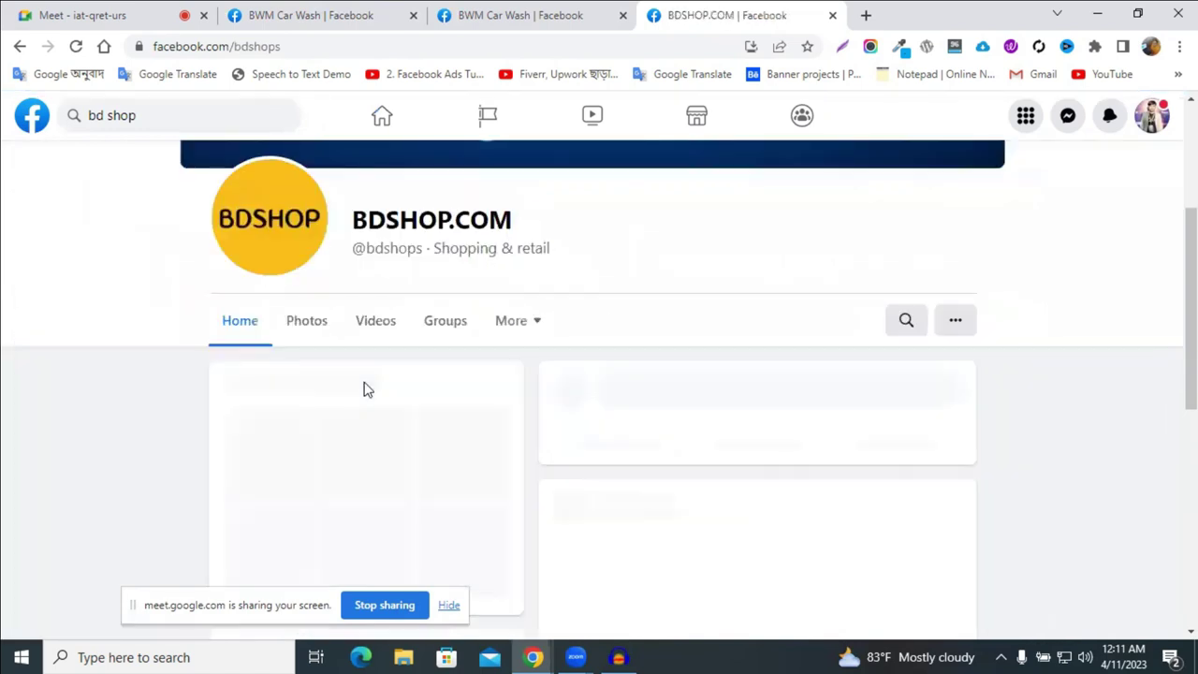
pyautogui.scroll(-1, 367, 391)
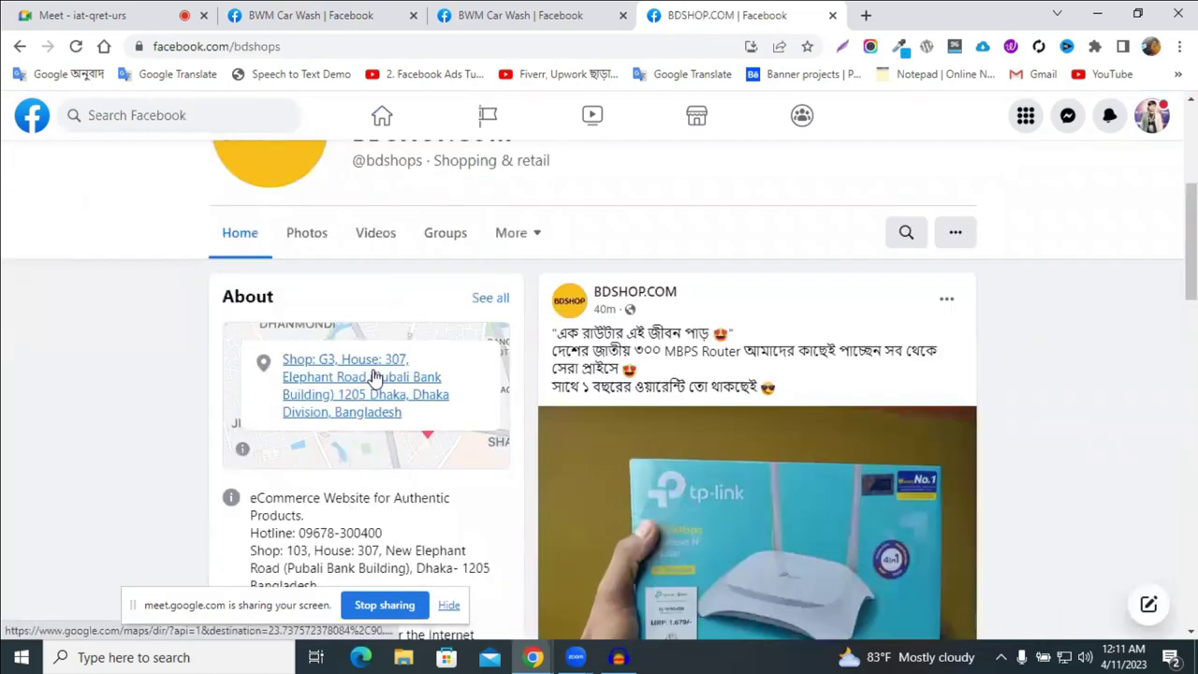
pyautogui.scroll(-5, 373, 377)
pyautogui.scroll(-3, 374, 376)
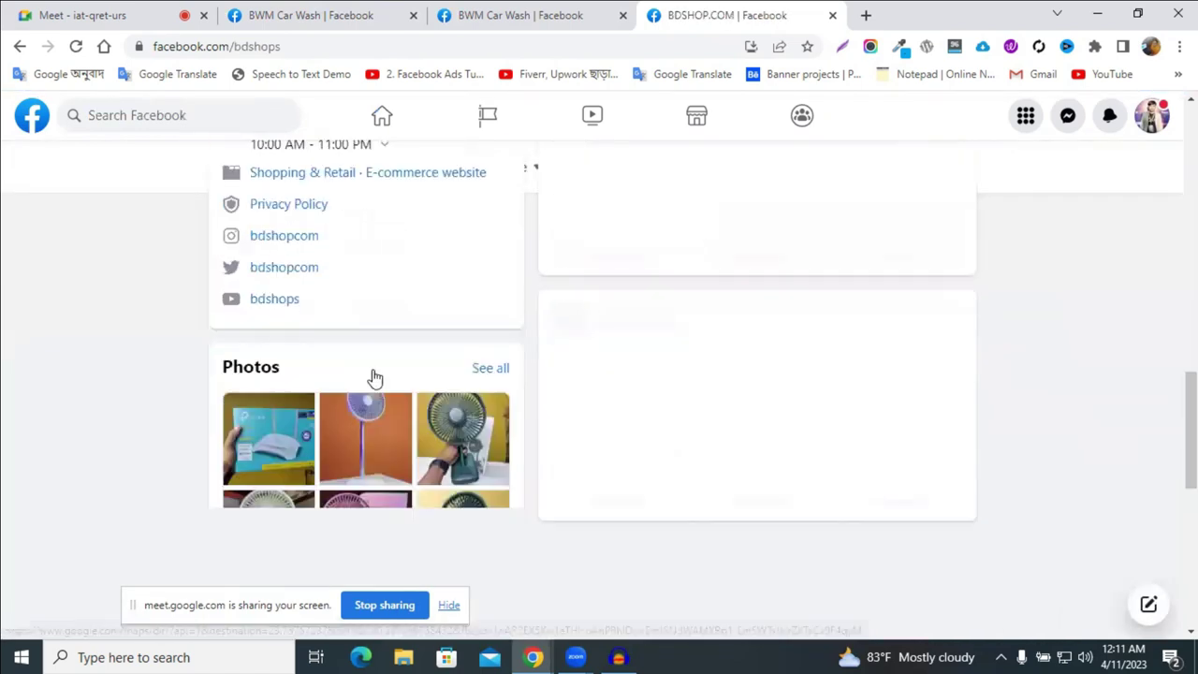
pyautogui.scroll(-3, 374, 375)
pyautogui.scroll(-5, 362, 266)
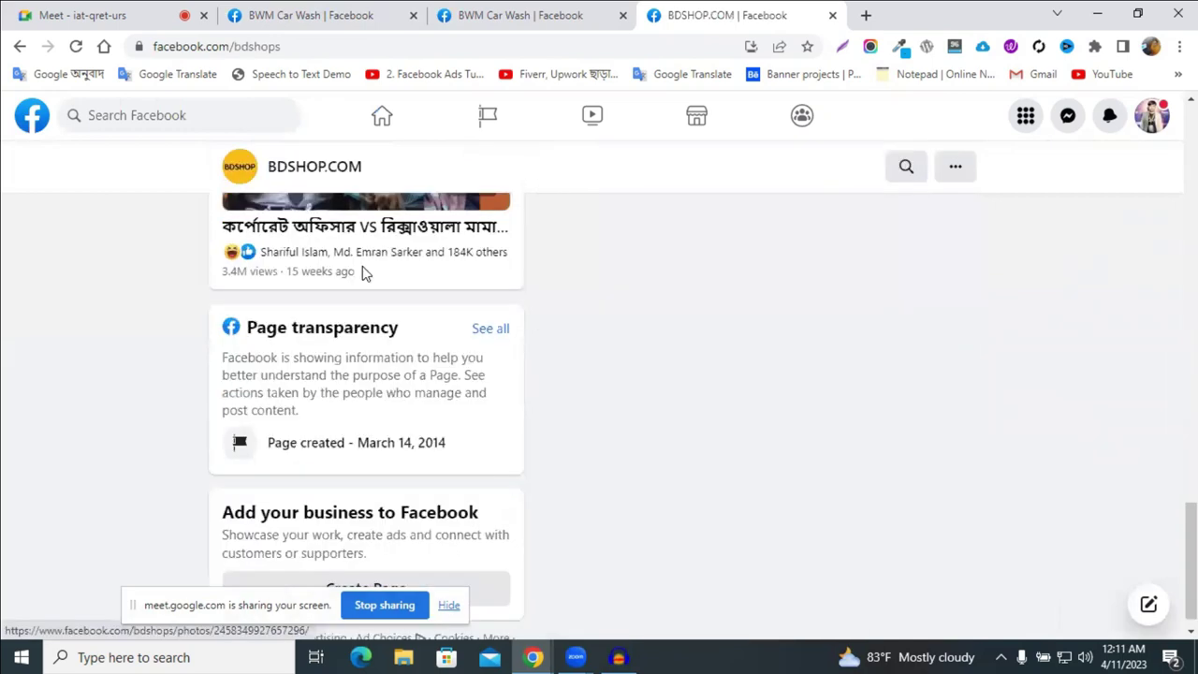
pyautogui.scroll(5, 467, 396)
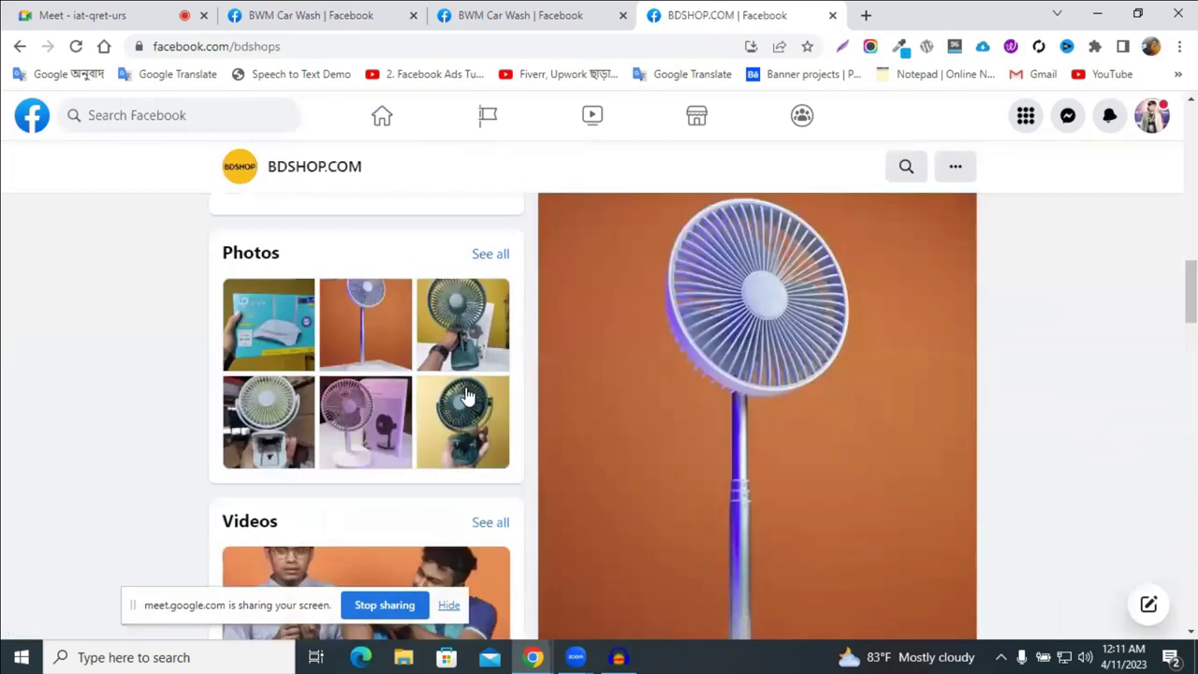
pyautogui.scroll(-2, 234, 440)
pyautogui.scroll(1, 193, 238)
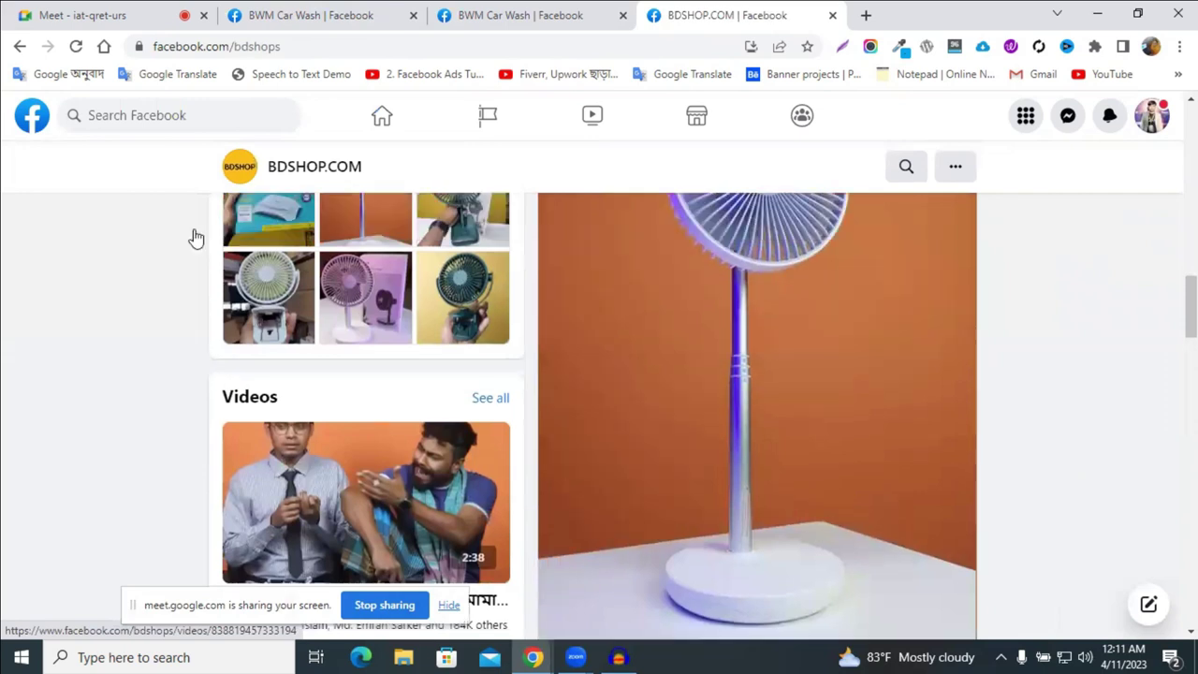
pyautogui.scroll(5, 5, 311)
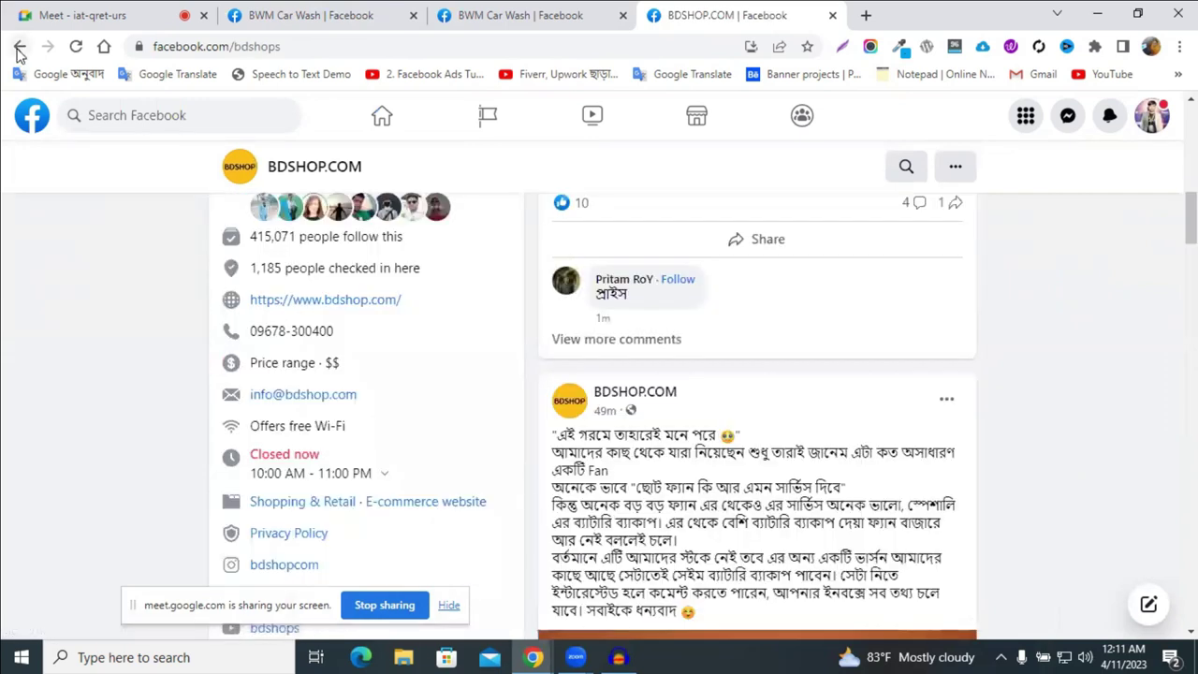
# Go back to the results and browse the BD SHOP local business page
pyautogui.hotkey('alt', 'Left')
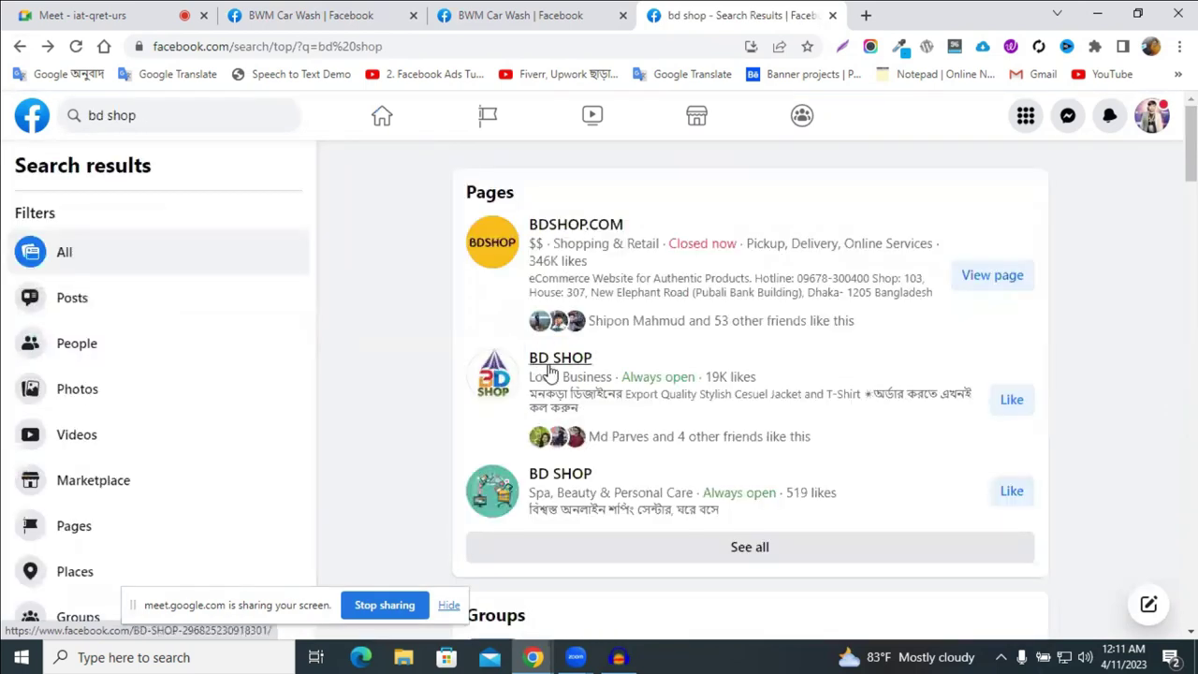
pyautogui.click(550, 371)
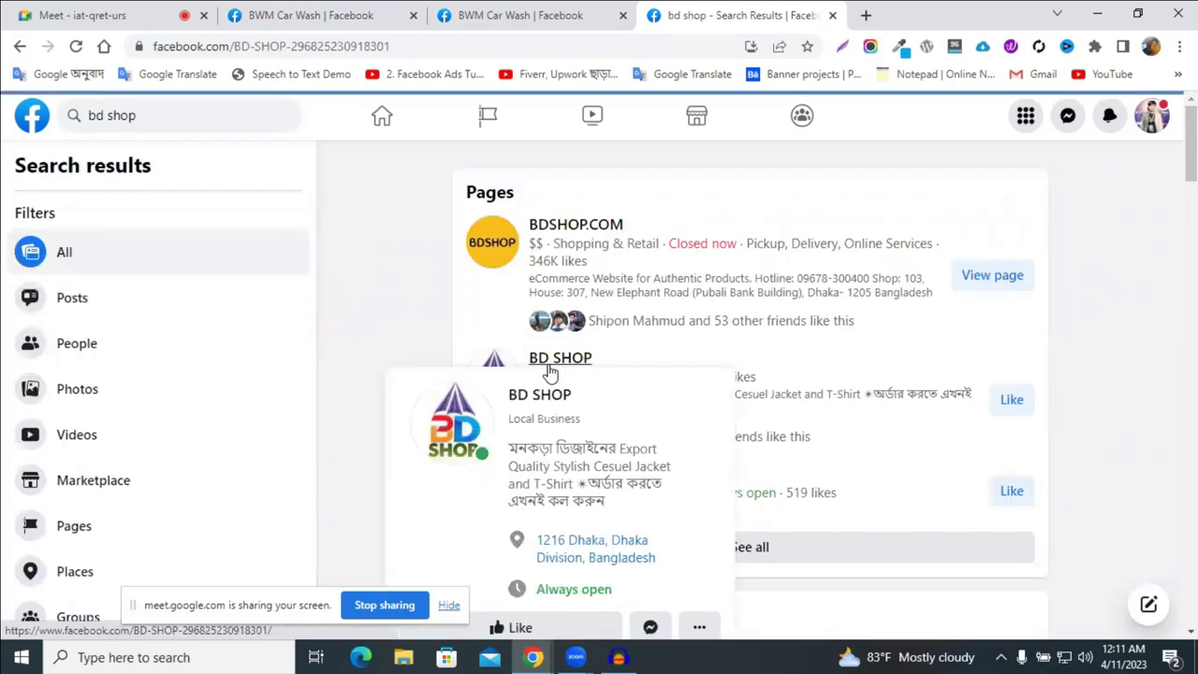
pyautogui.scroll(-5, 296, 379)
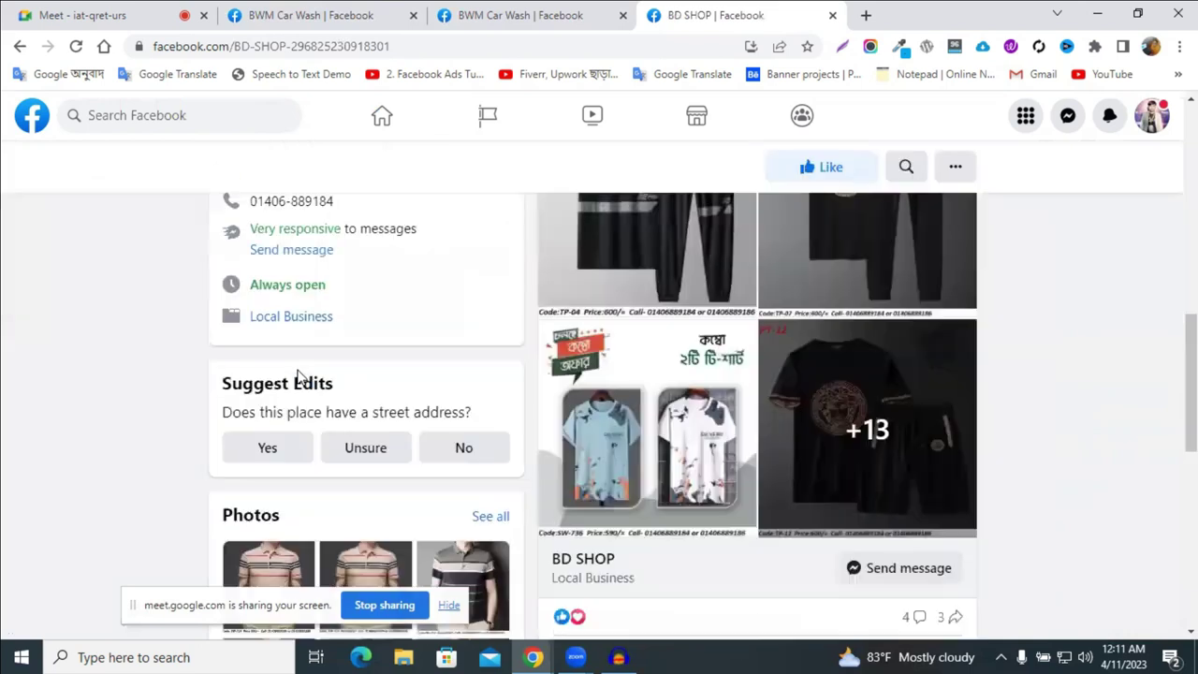
pyautogui.scroll(-5, 317, 377)
pyautogui.scroll(3, 332, 369)
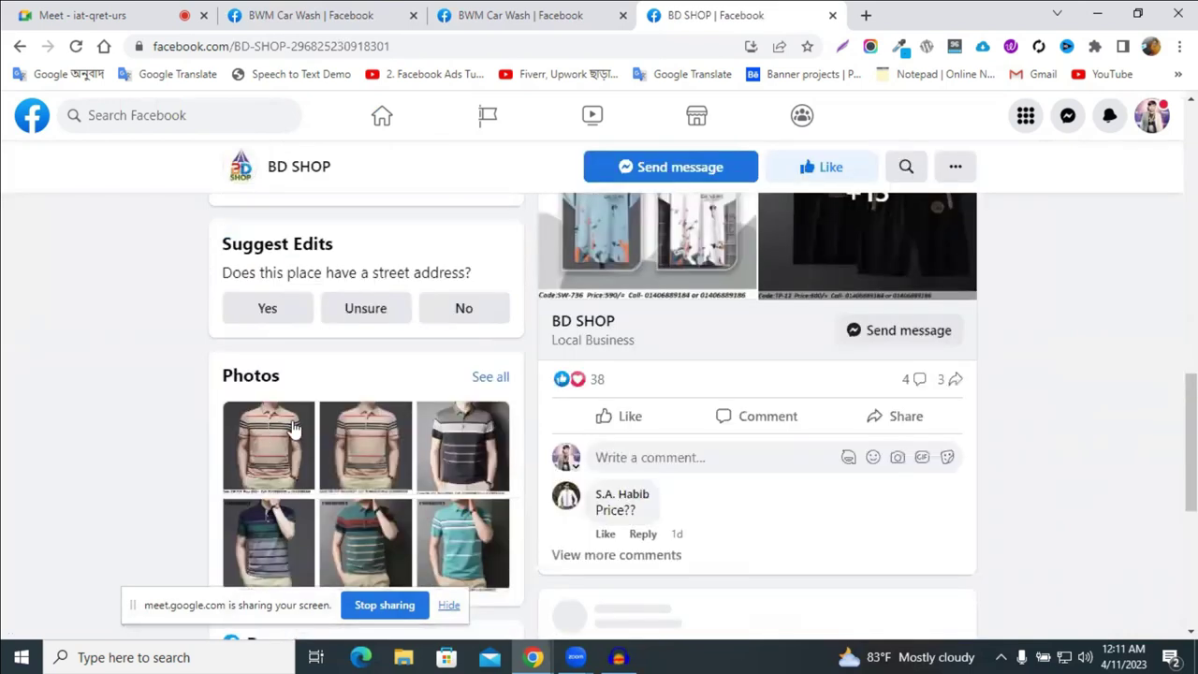
pyautogui.scroll(3, 347, 355)
pyautogui.scroll(3, 153, 106)
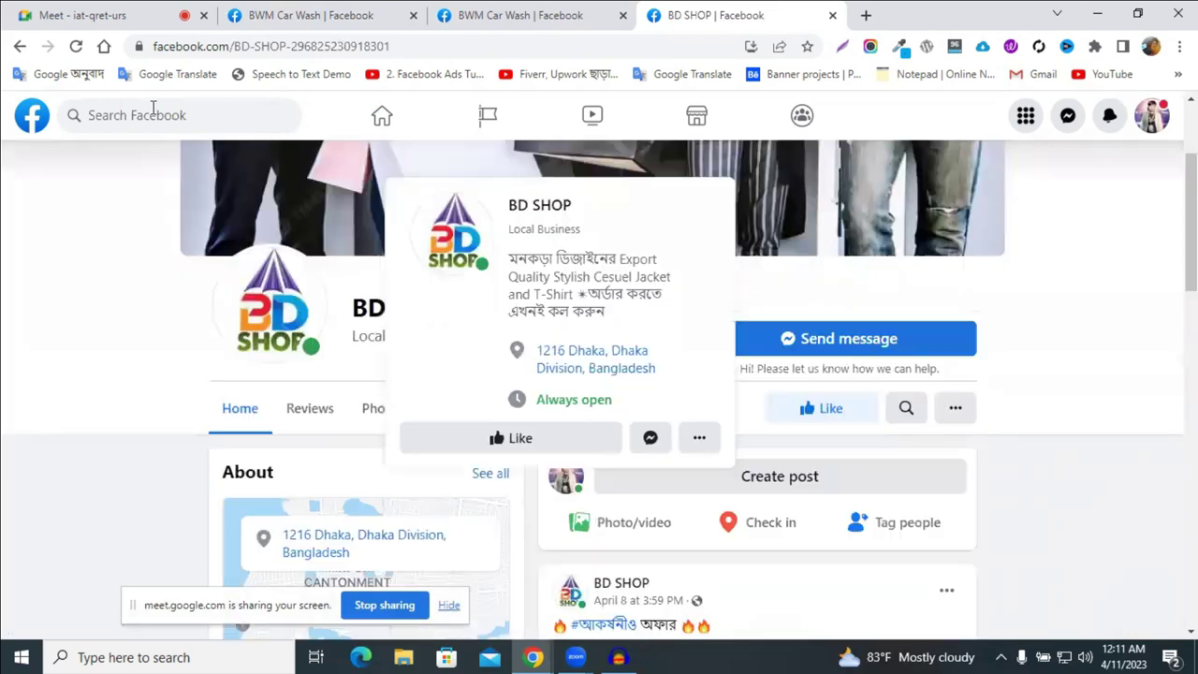
pyautogui.click(152, 110)
# Search Facebook for 'caldal' and browse the Chaldal page
pyautogui.write('ca')
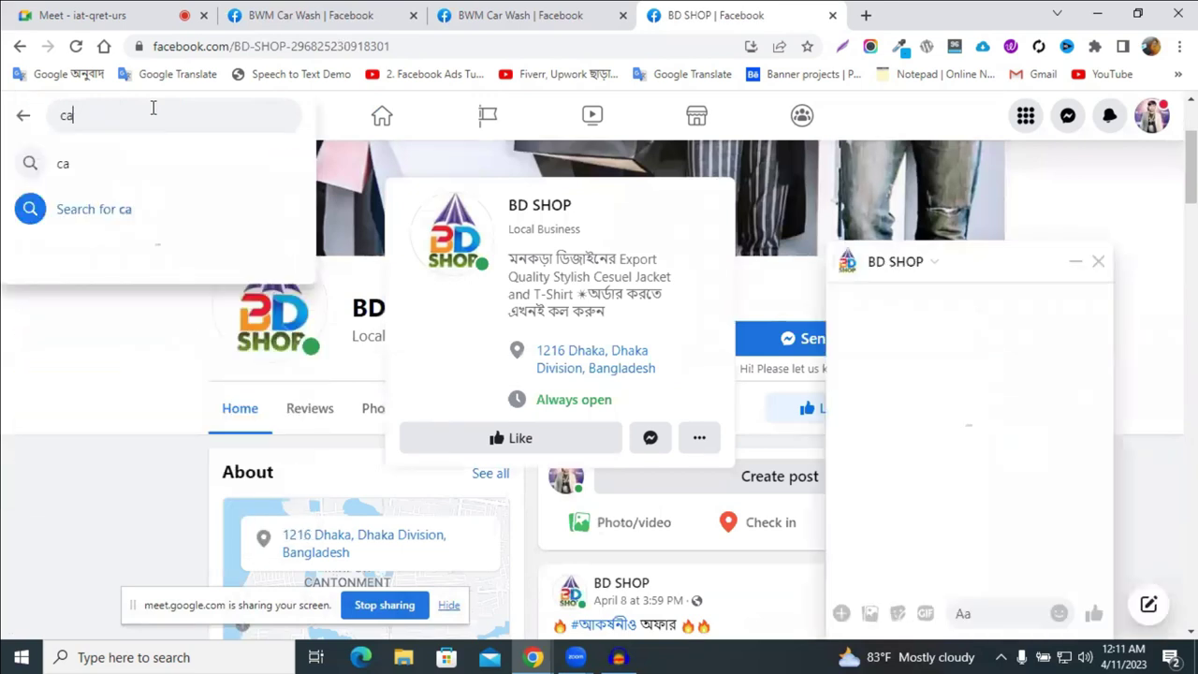
pyautogui.write('ld')
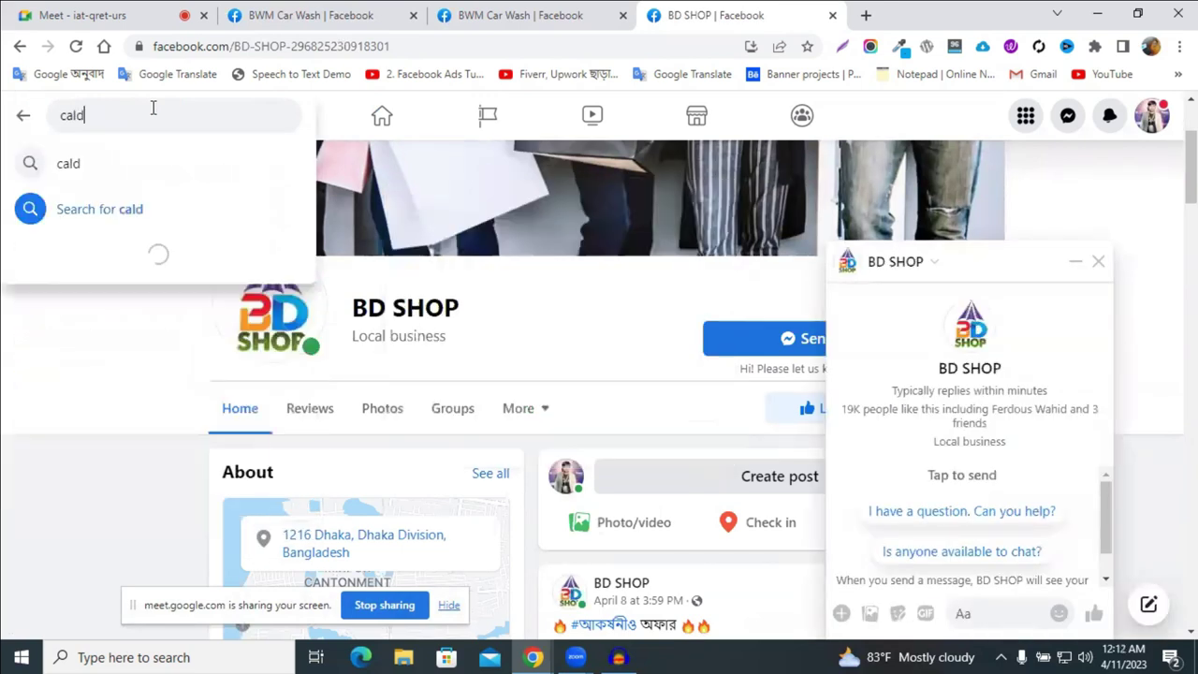
pyautogui.write('al')
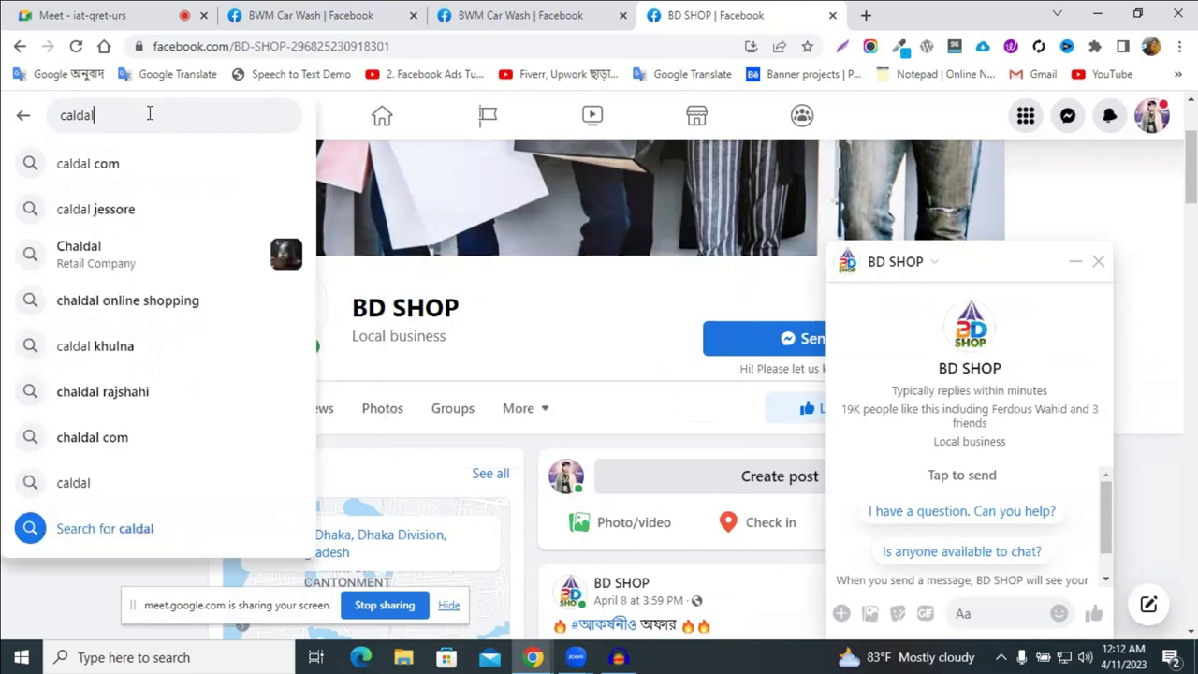
pyautogui.click(147, 164)
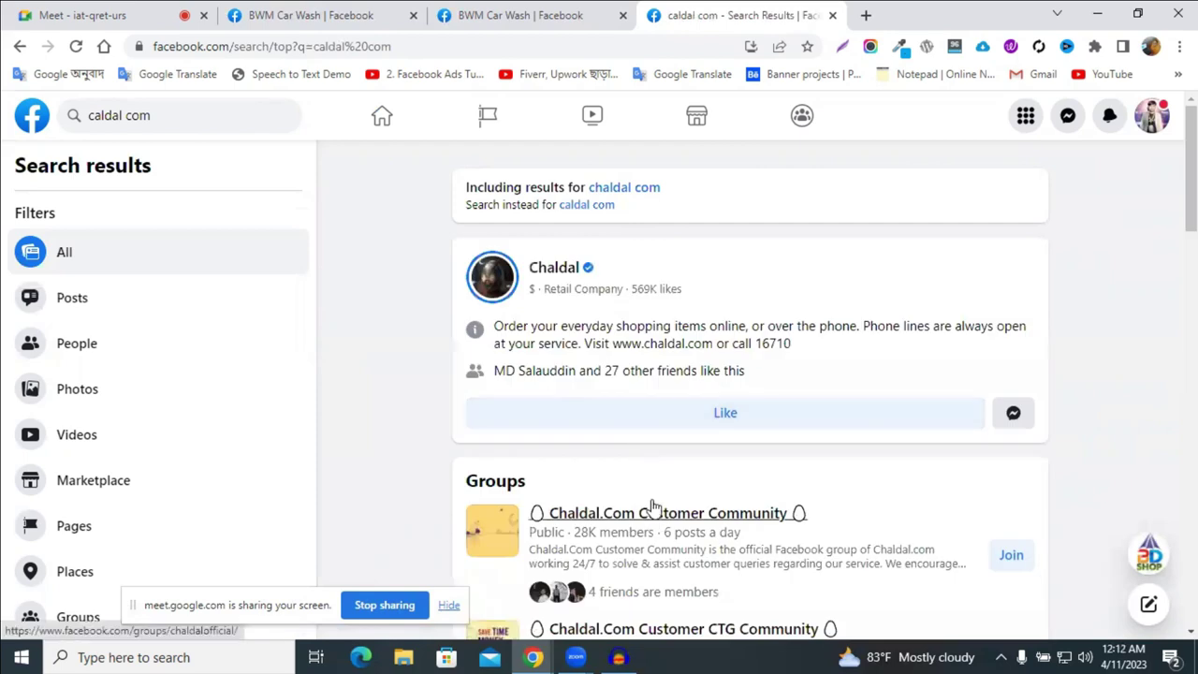
pyautogui.click(559, 269)
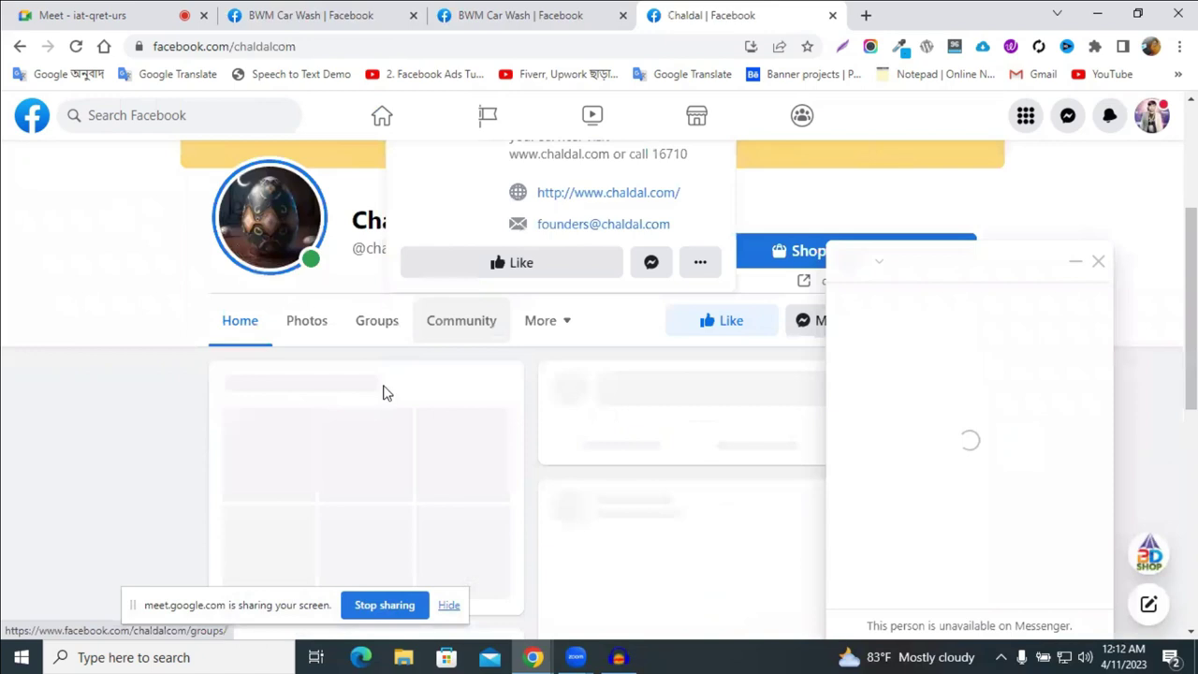
pyautogui.scroll(-3, 214, 378)
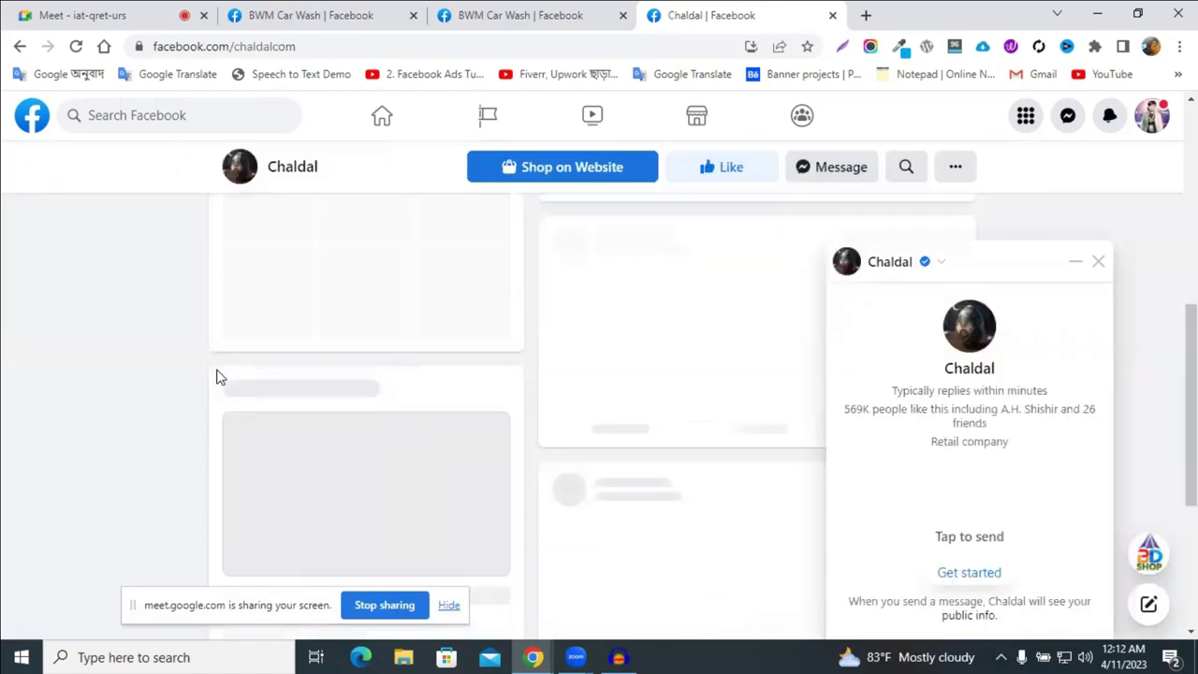
pyautogui.scroll(-3, 216, 377)
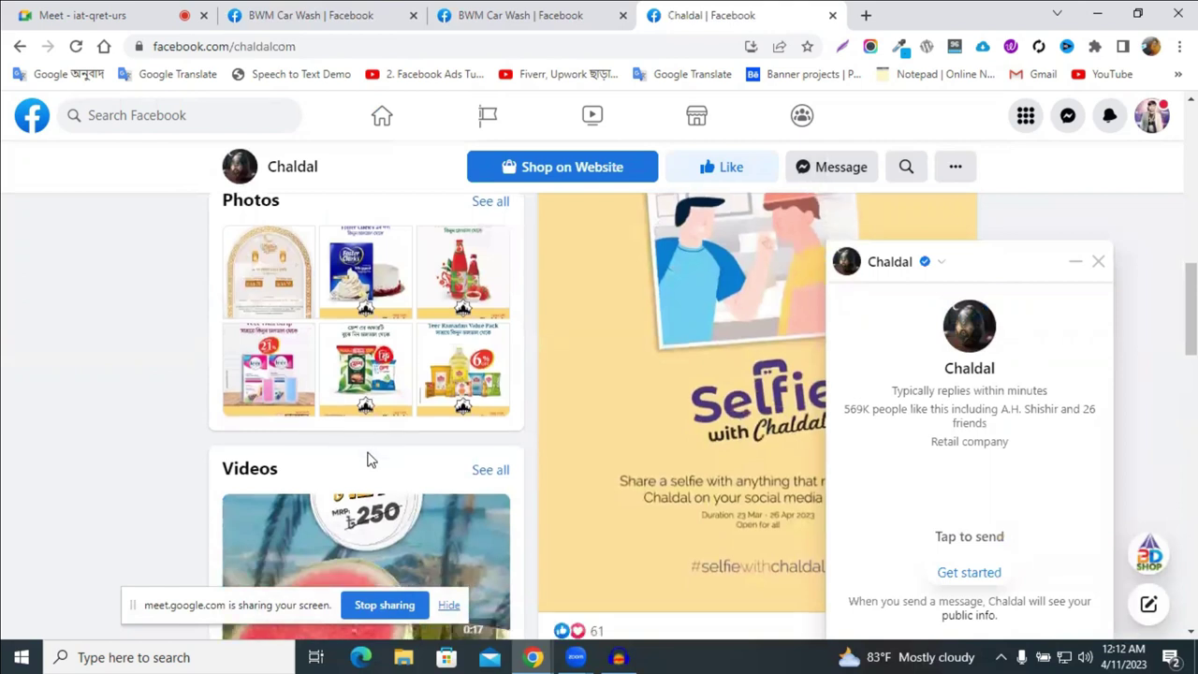
pyautogui.scroll(-3, 366, 459)
pyautogui.scroll(3, 312, 454)
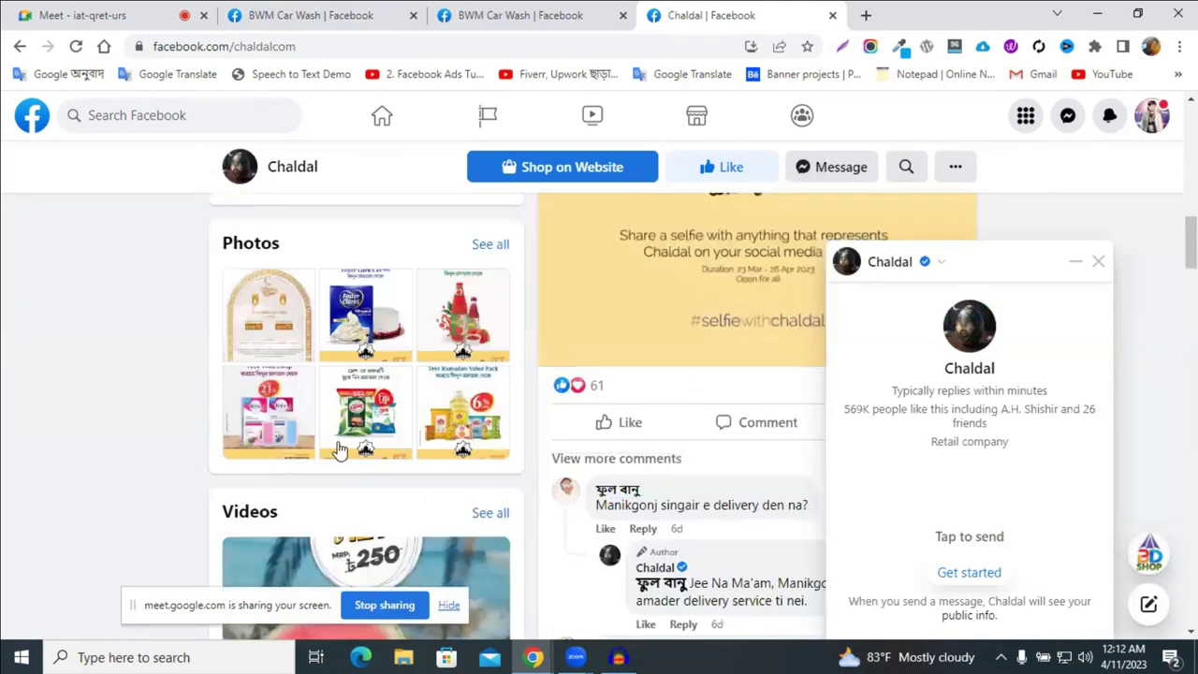
pyautogui.scroll(-5, 341, 447)
pyautogui.scroll(2, 195, 383)
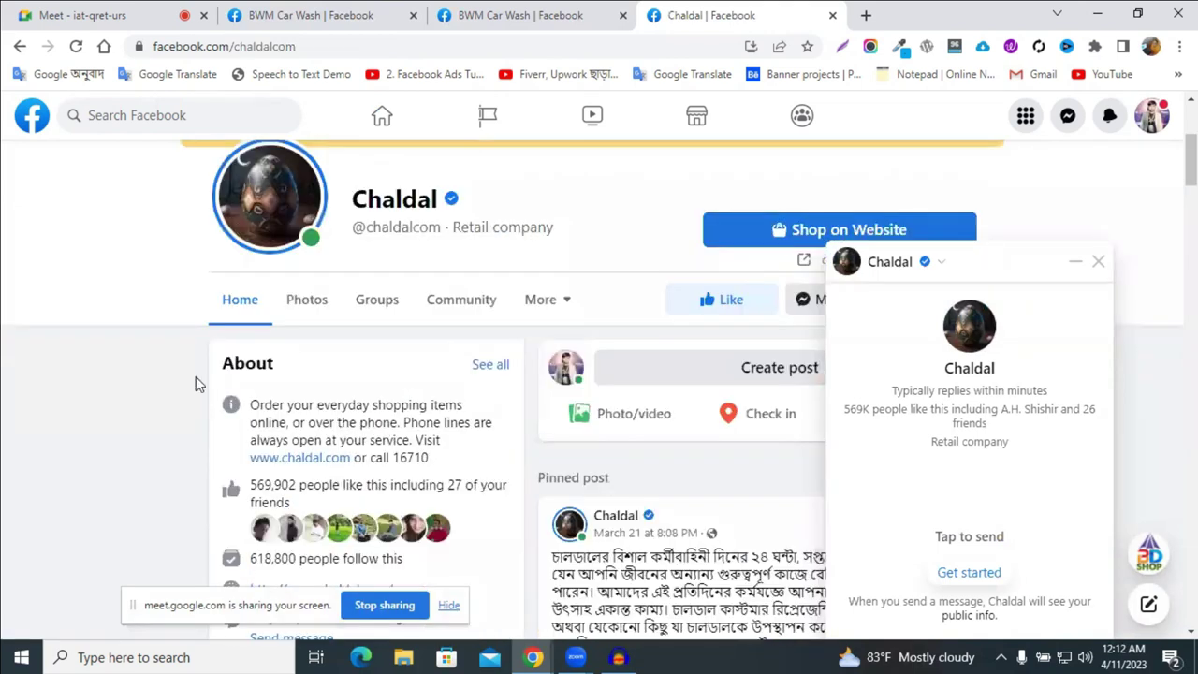
# Reopen Chaldal's page and follow its Shop on Website link into a new tab
pyautogui.click(1097, 264)
pyautogui.click(561, 304)
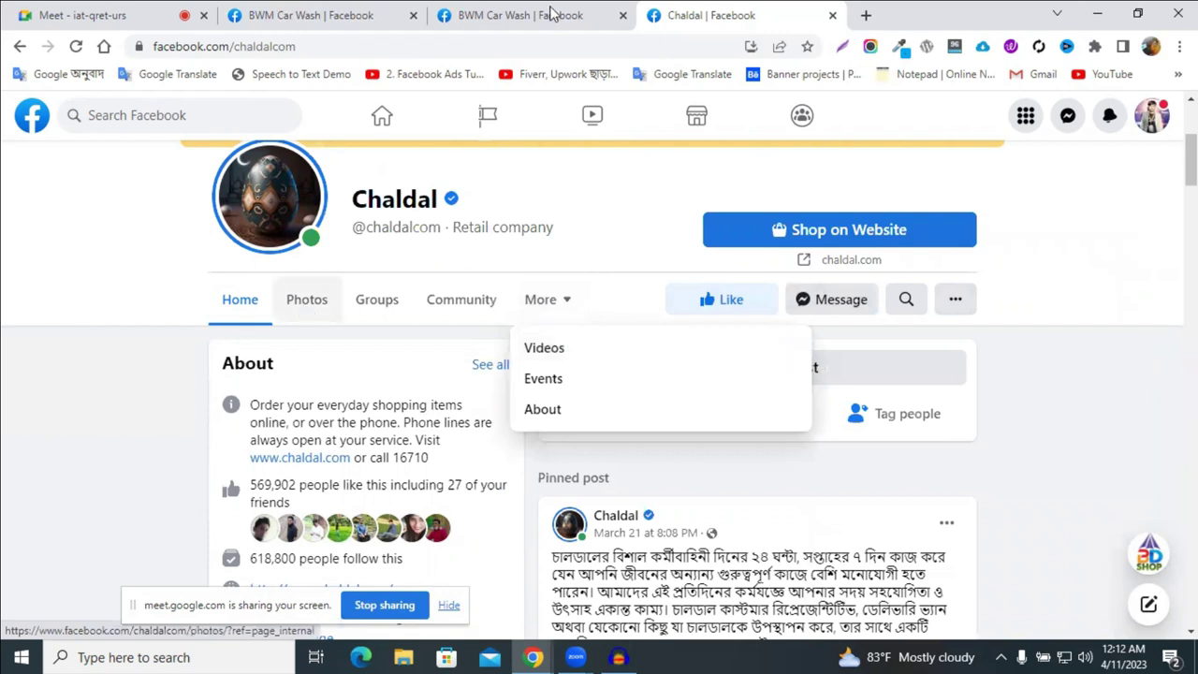
pyautogui.click(18, 47)
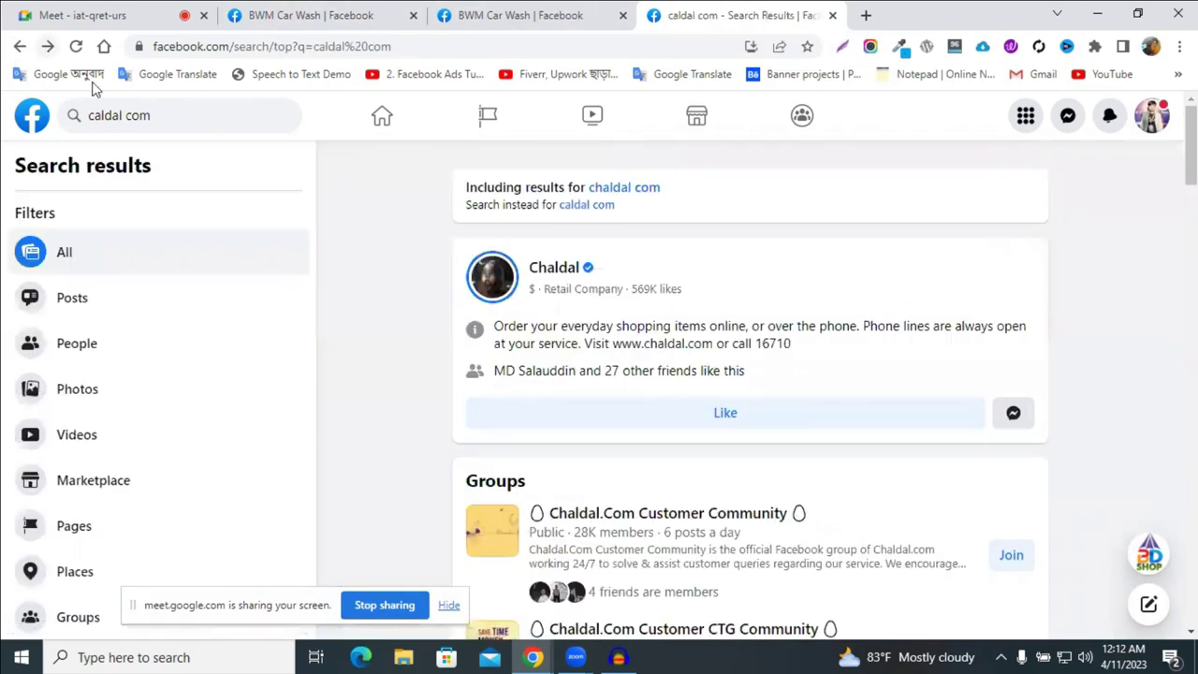
pyautogui.click(566, 269)
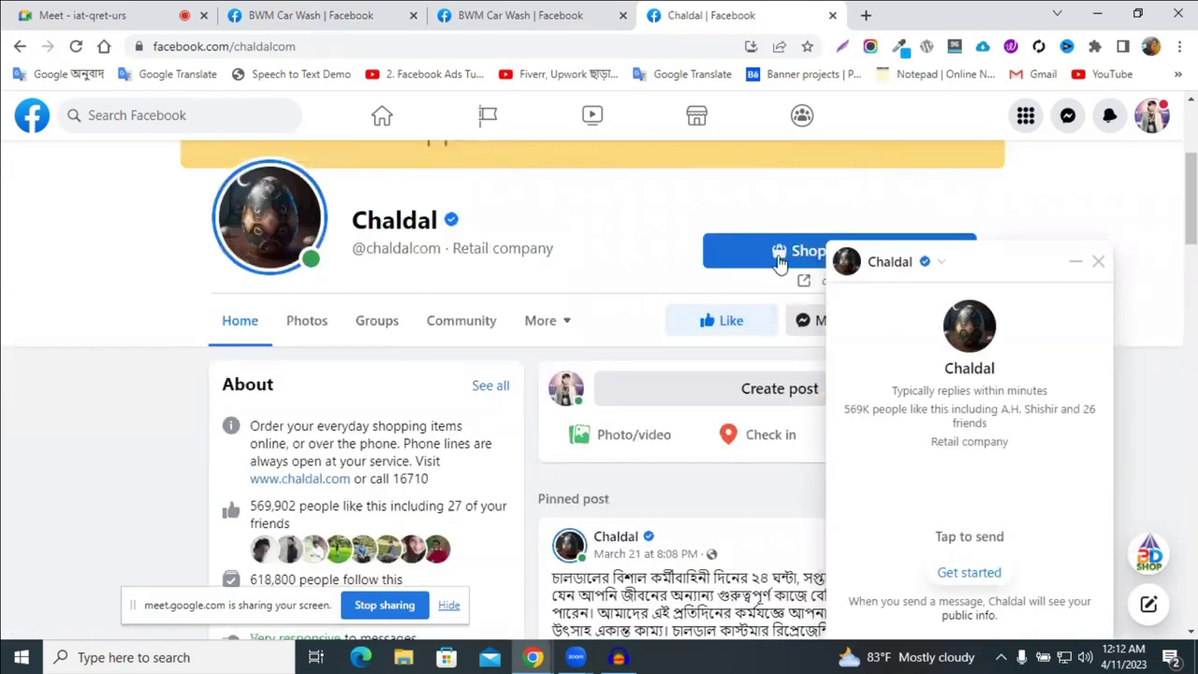
pyautogui.click(780, 260)
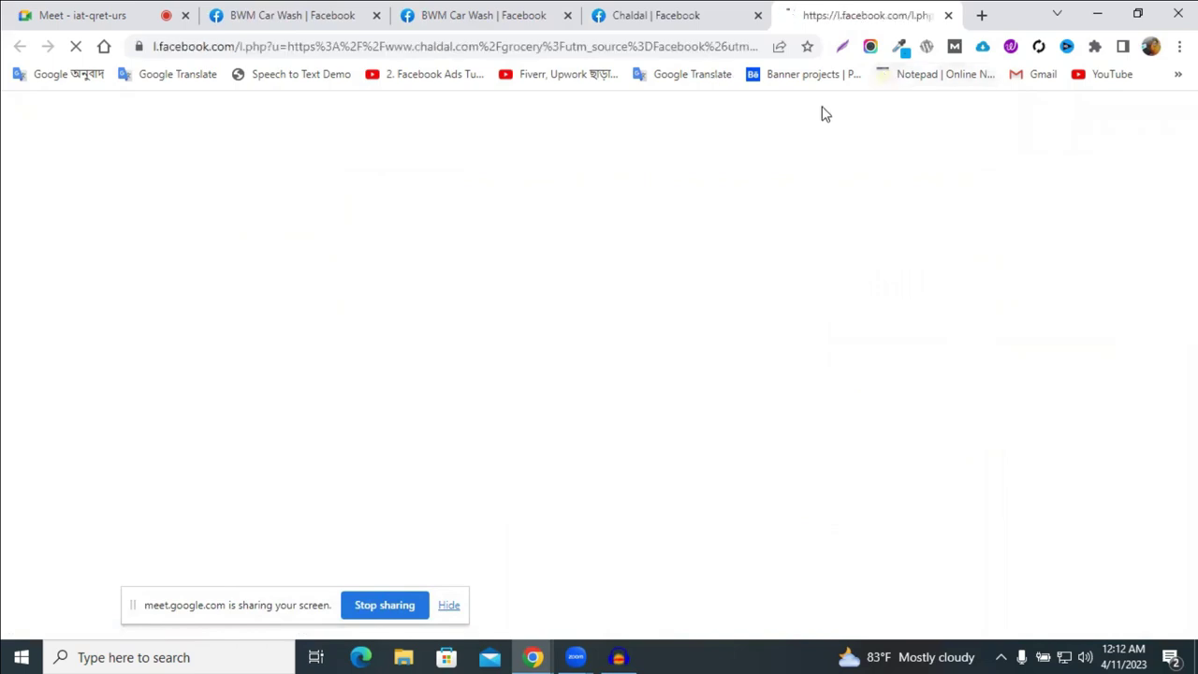
# Confirm Chaldal's shop link shows a 404 Page Not Found and close that tab
pyautogui.click(655, 11)
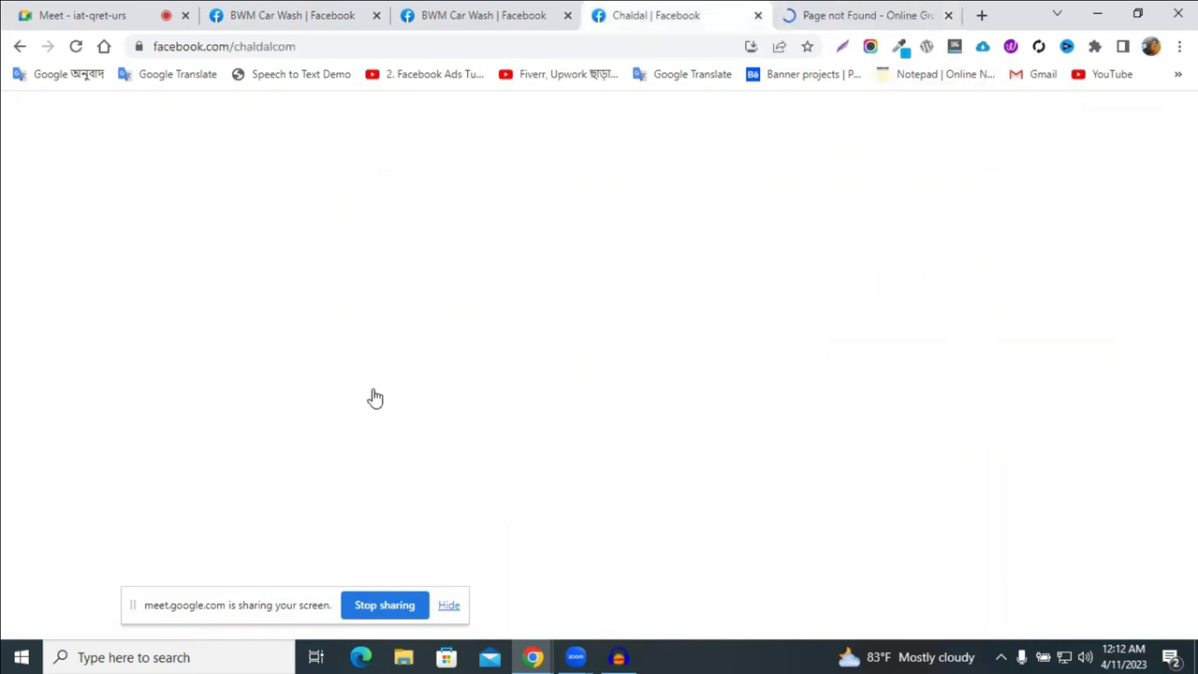
pyautogui.click(814, 10)
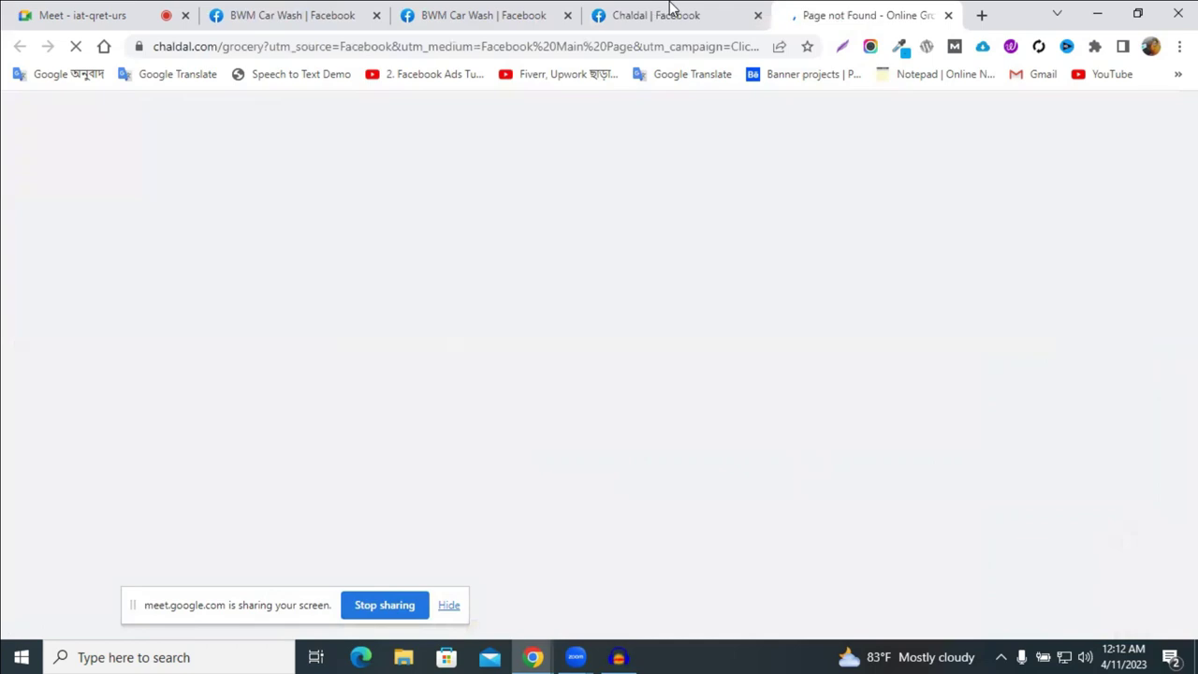
pyautogui.hotkey('ctrl', 'shift', 'Tab')
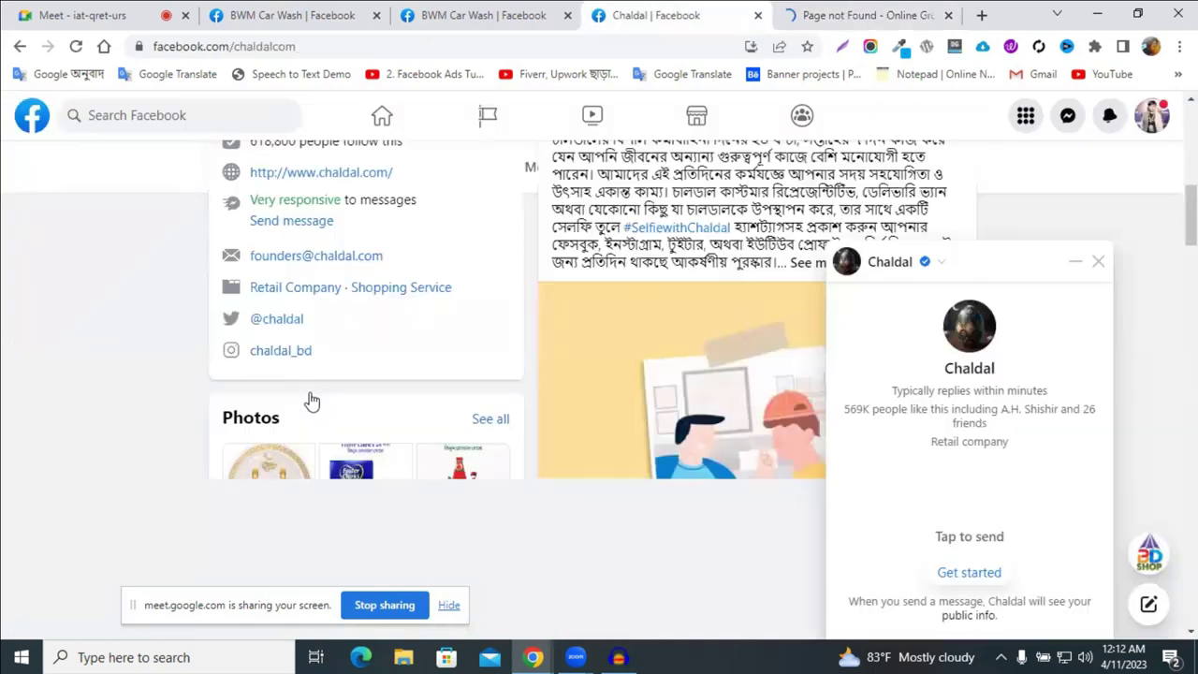
pyautogui.scroll(-3, 289, 382)
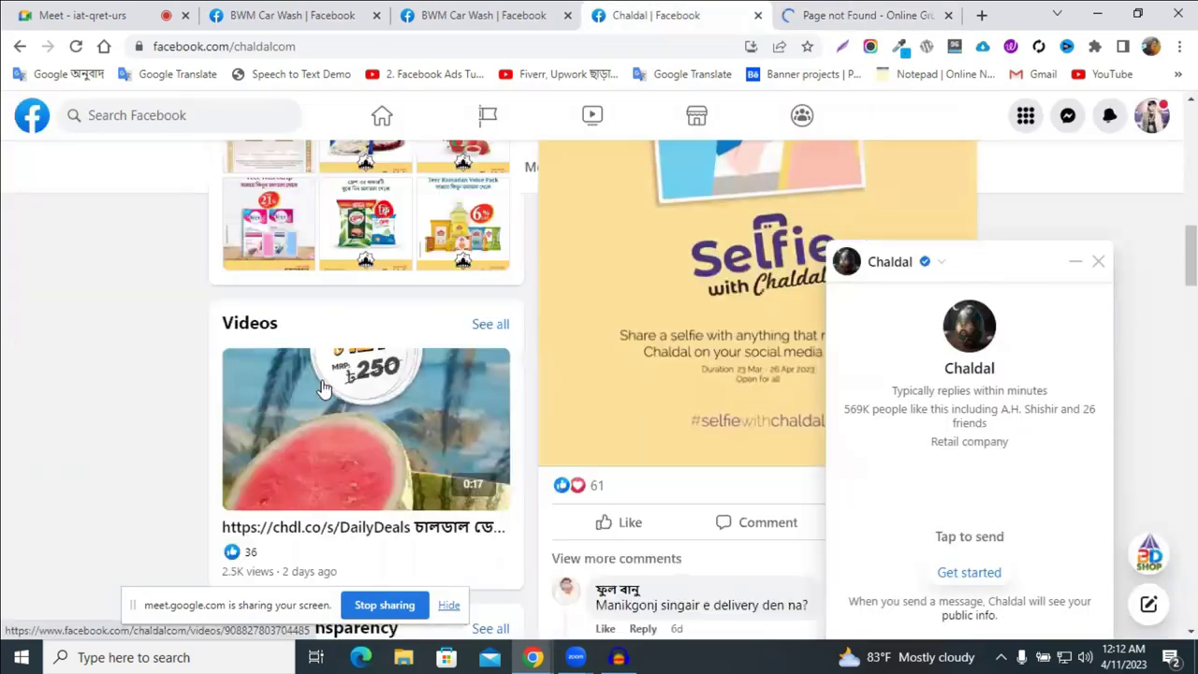
pyautogui.scroll(-1, 287, 332)
pyautogui.scroll(-2, 289, 251)
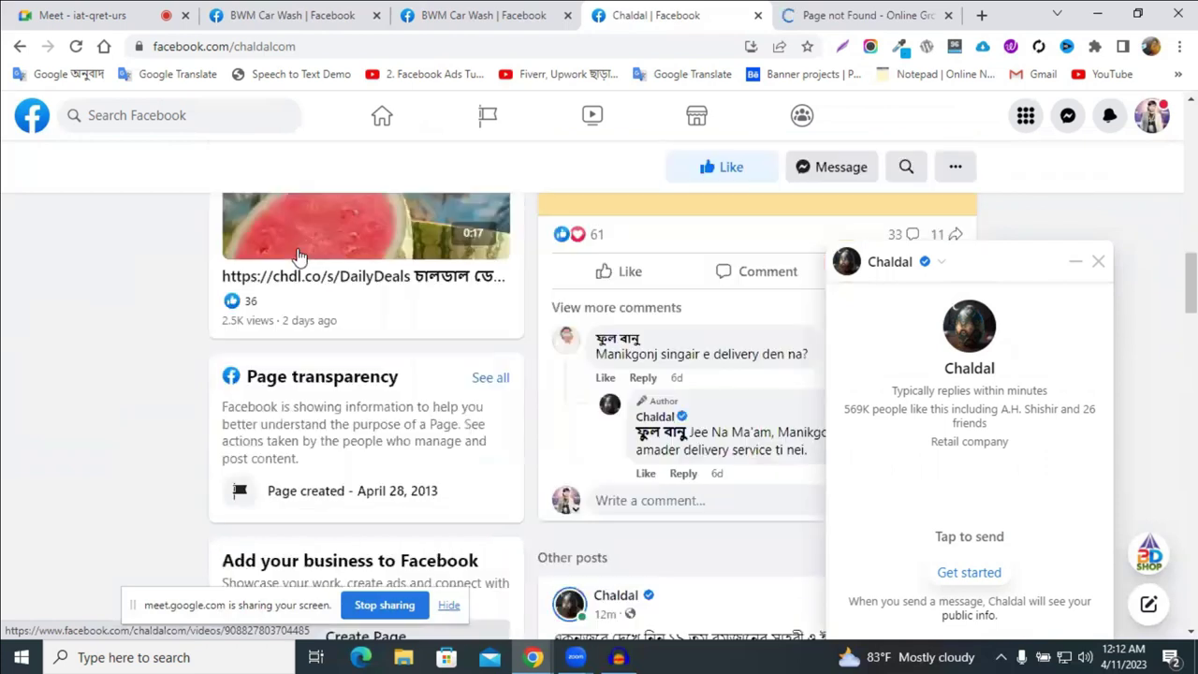
pyautogui.scroll(2, 326, 296)
pyautogui.click(887, 7)
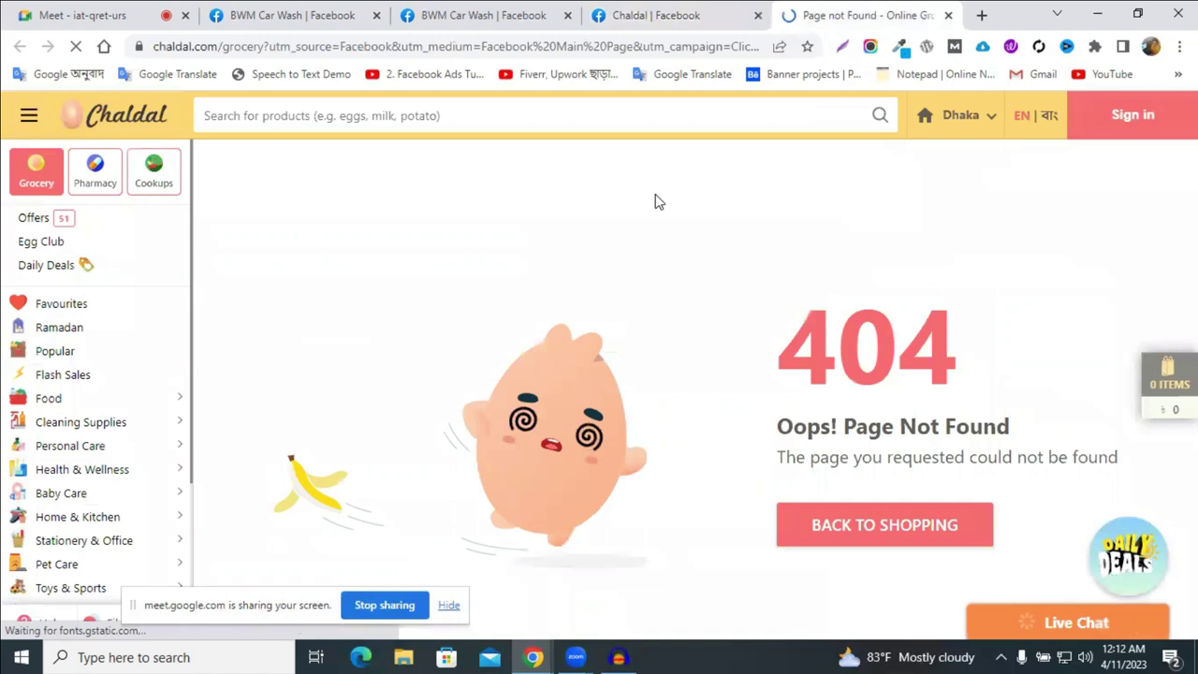
pyautogui.click(949, 17)
# Switch back to the BWM Car Wash page settings tab
pyautogui.hotkey('ctrl', 'shift', 'Tab')
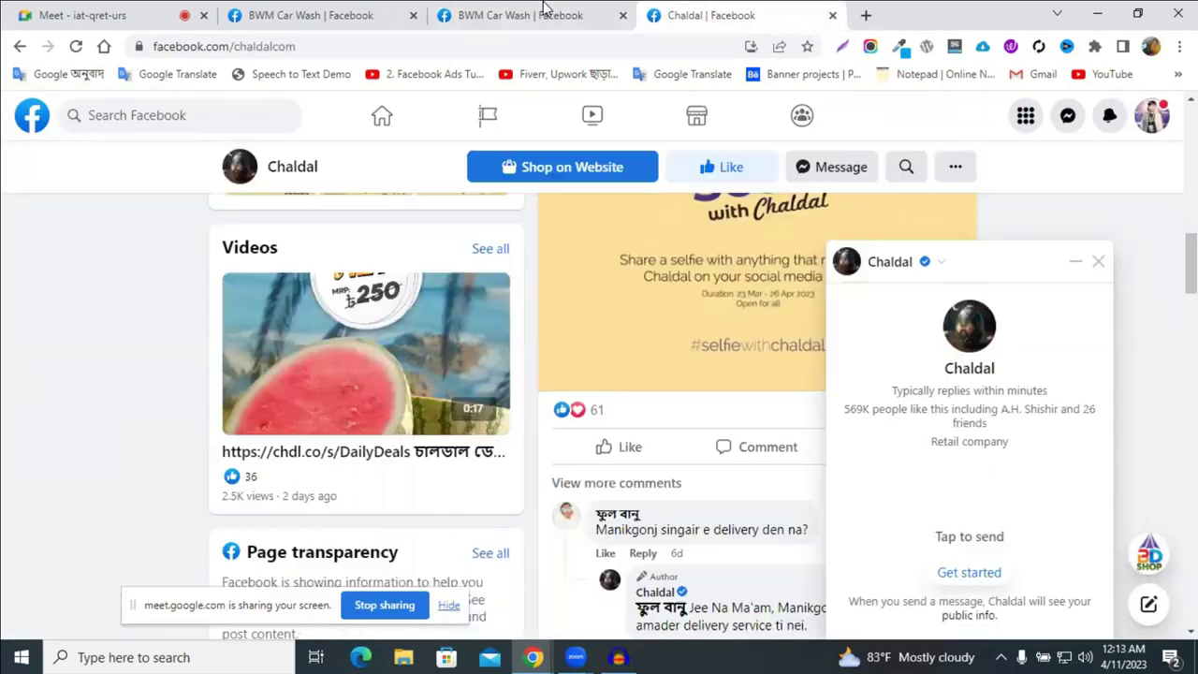
pyautogui.click(717, 12)
pyautogui.hotkey('ctrl', 'shift', 'Tab')
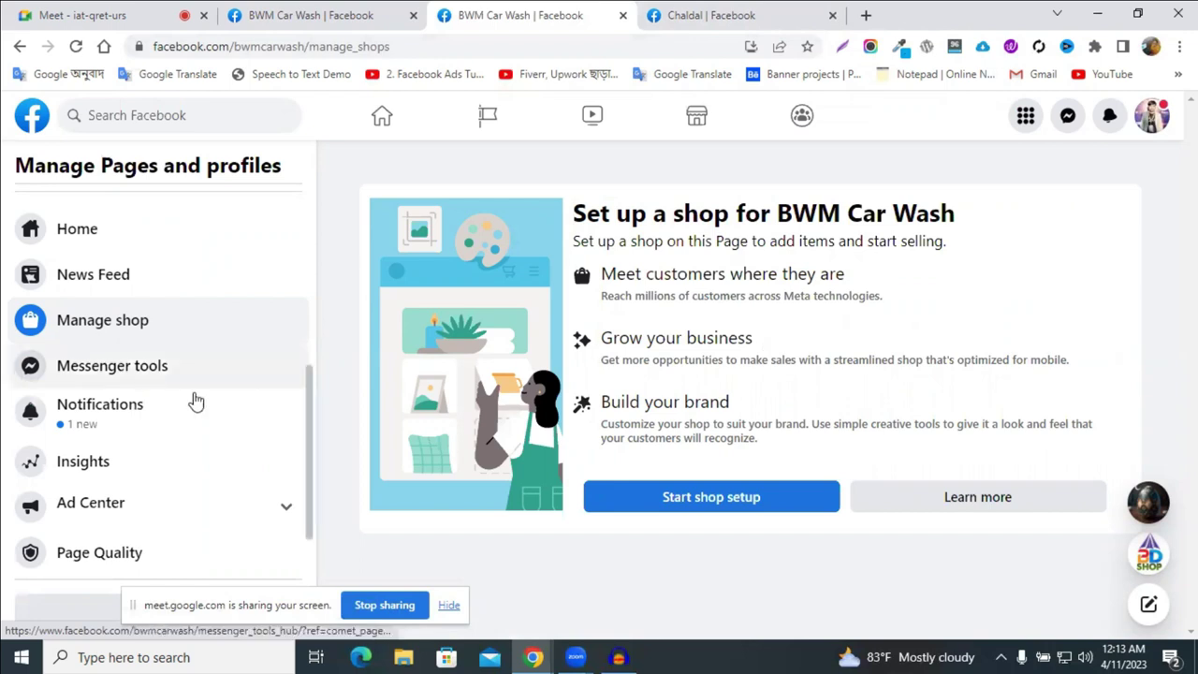
pyautogui.click(279, 11)
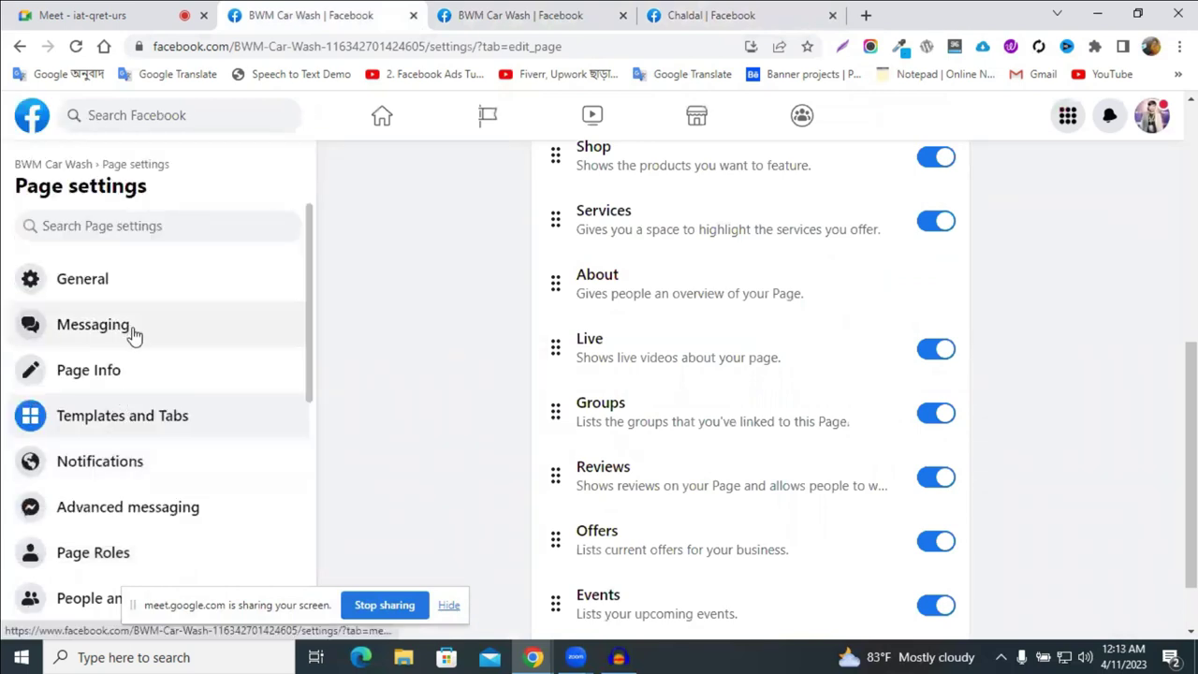
# Open Advanced messaging settings and scroll through them down to Feature availability
pyautogui.click(99, 511)
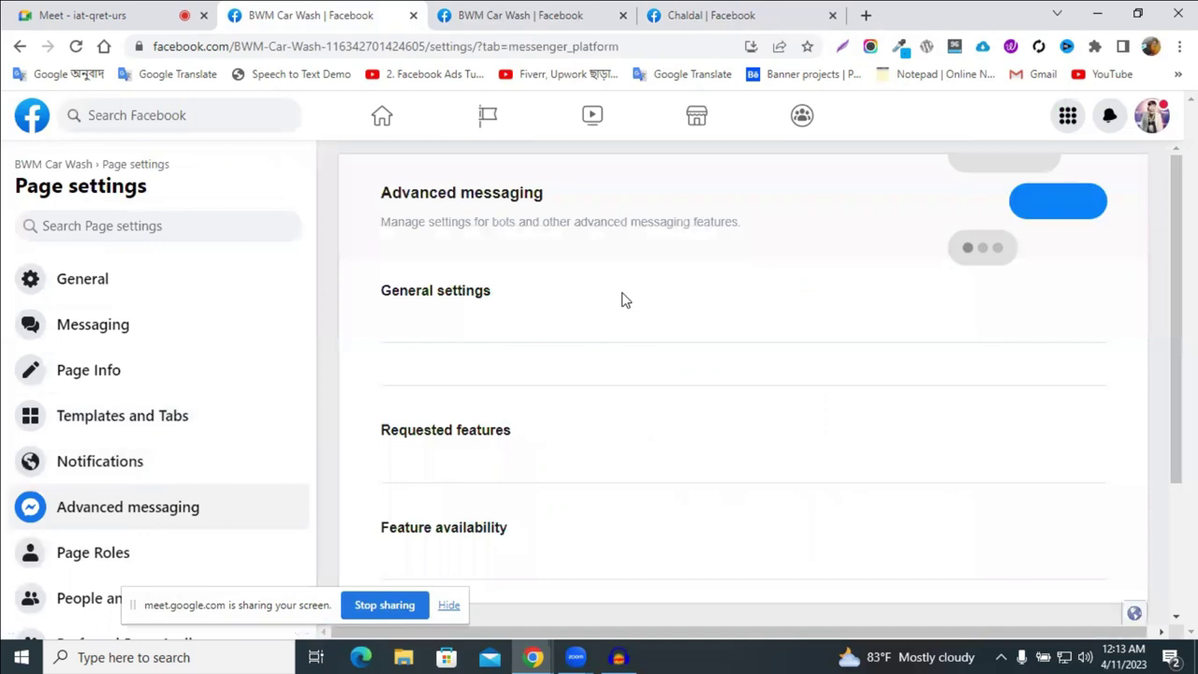
pyautogui.scroll(-4, 618, 310)
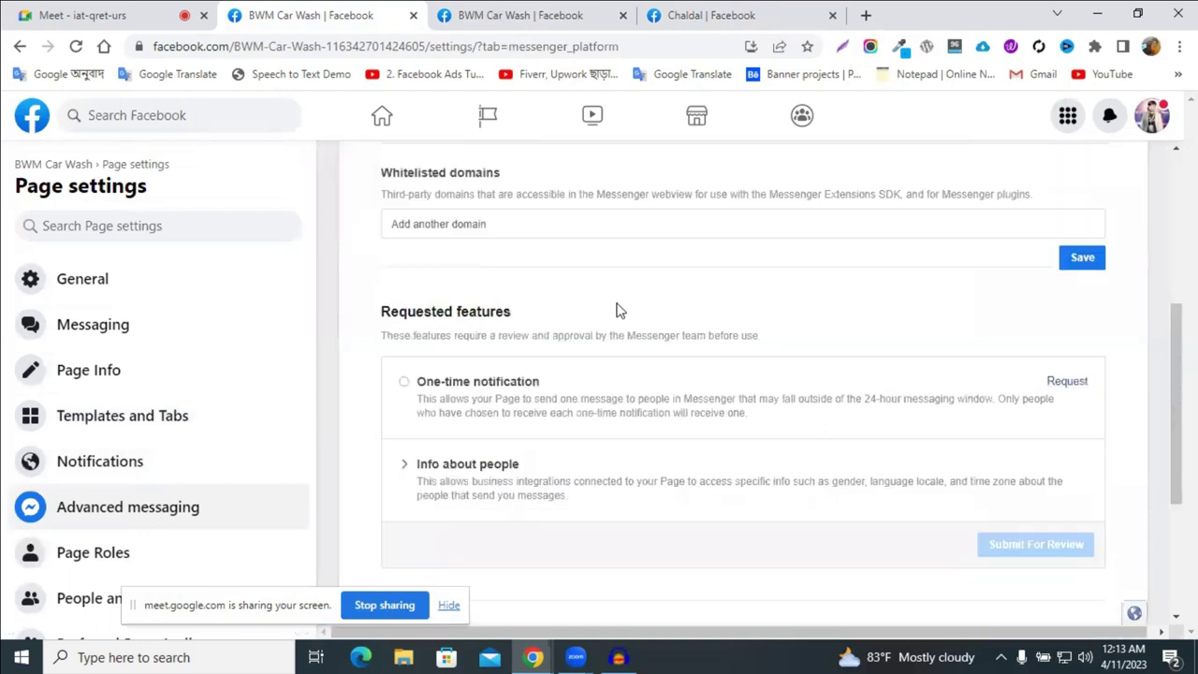
pyautogui.scroll(-1, 618, 310)
pyautogui.scroll(-2, 589, 333)
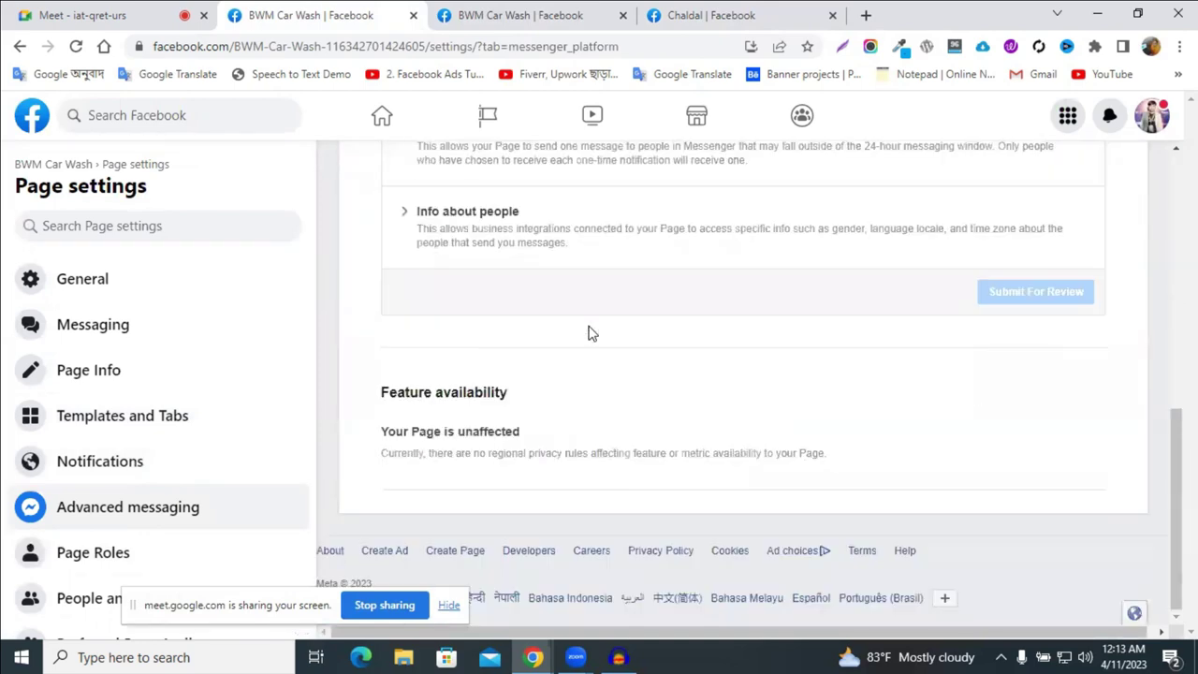
pyautogui.scroll(6, 589, 331)
pyautogui.scroll(1, 548, 329)
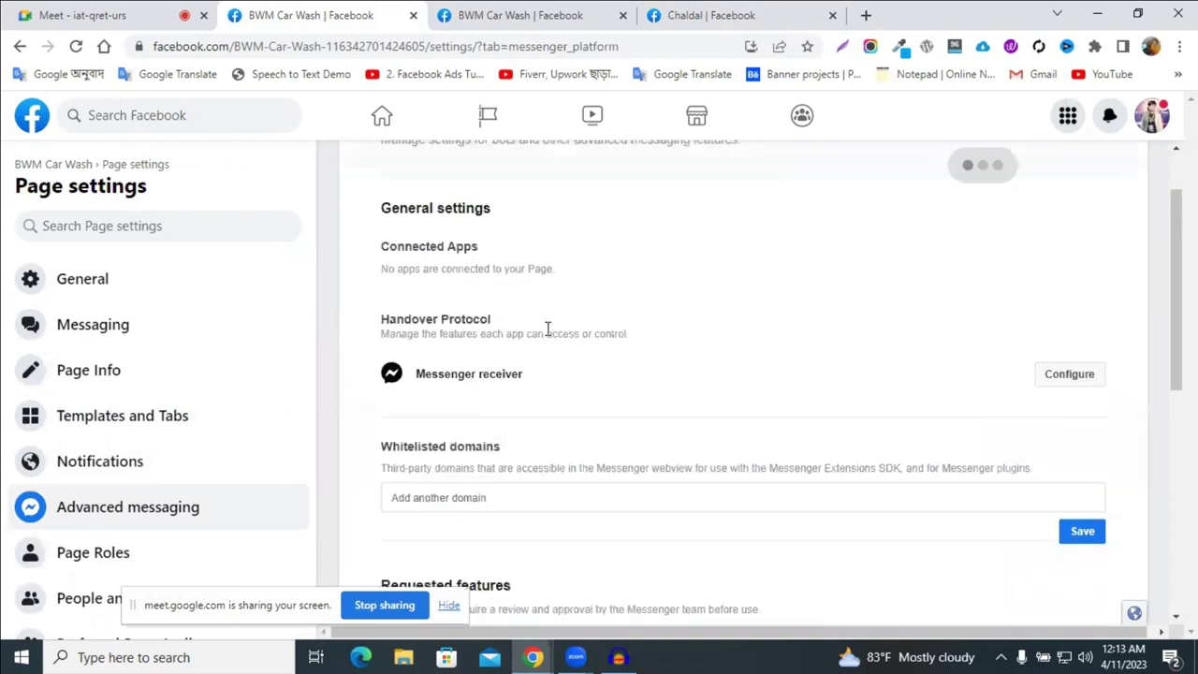
pyautogui.scroll(1, 548, 329)
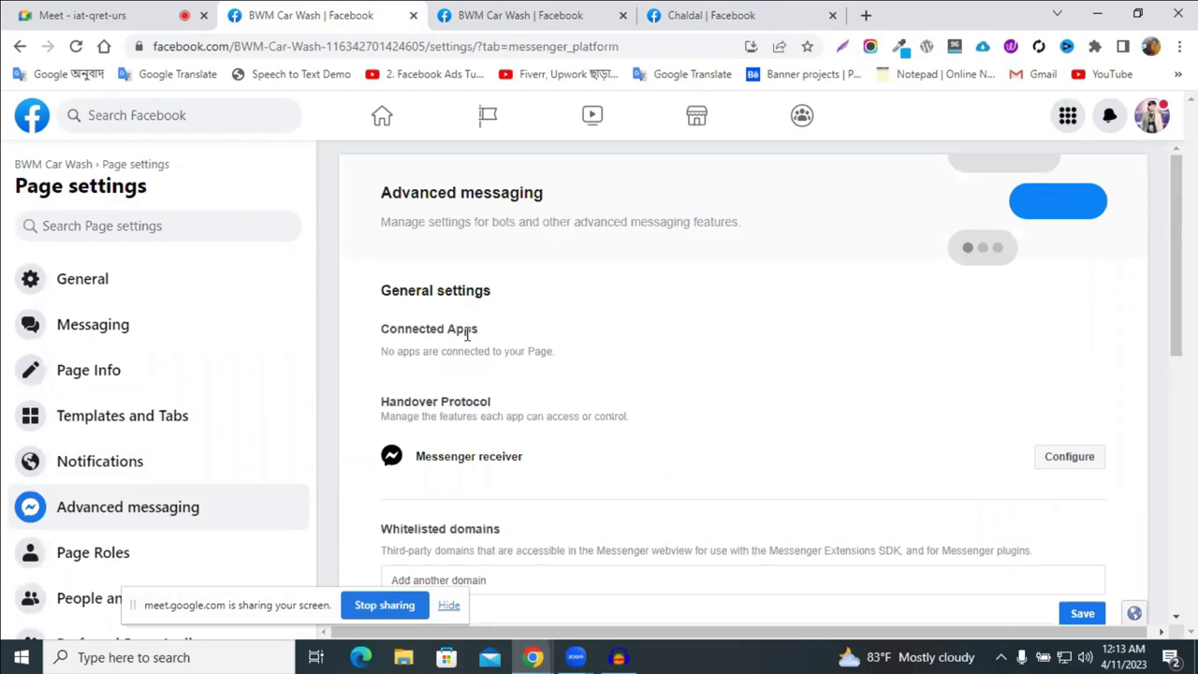
pyautogui.scroll(-3, 861, 333)
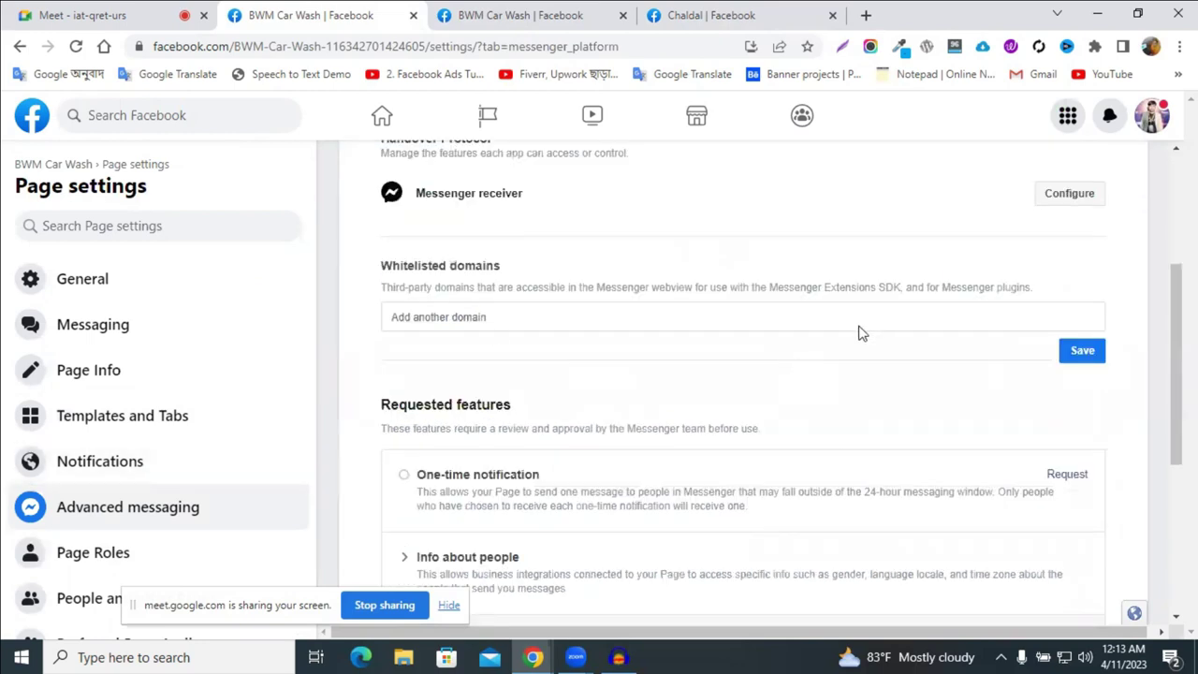
pyautogui.scroll(-1, 489, 328)
pyautogui.scroll(1, 484, 318)
pyautogui.scroll(-1, 479, 310)
pyautogui.scroll(-3, 474, 307)
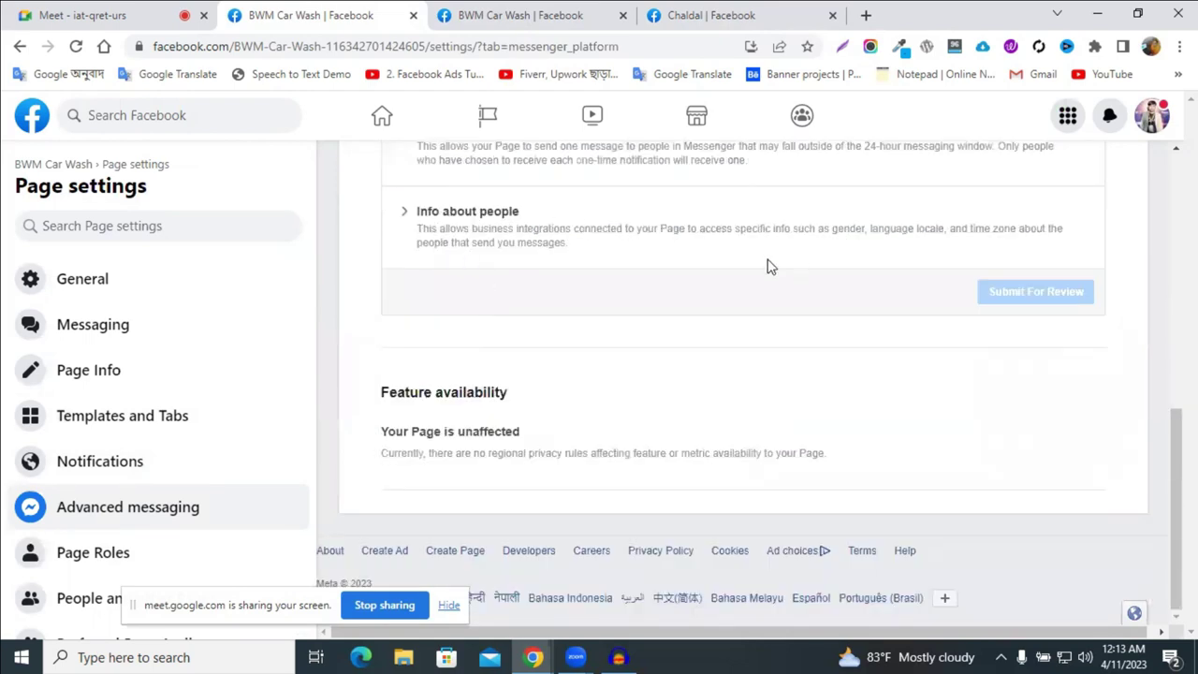
pyautogui.scroll(-2, 160, 455)
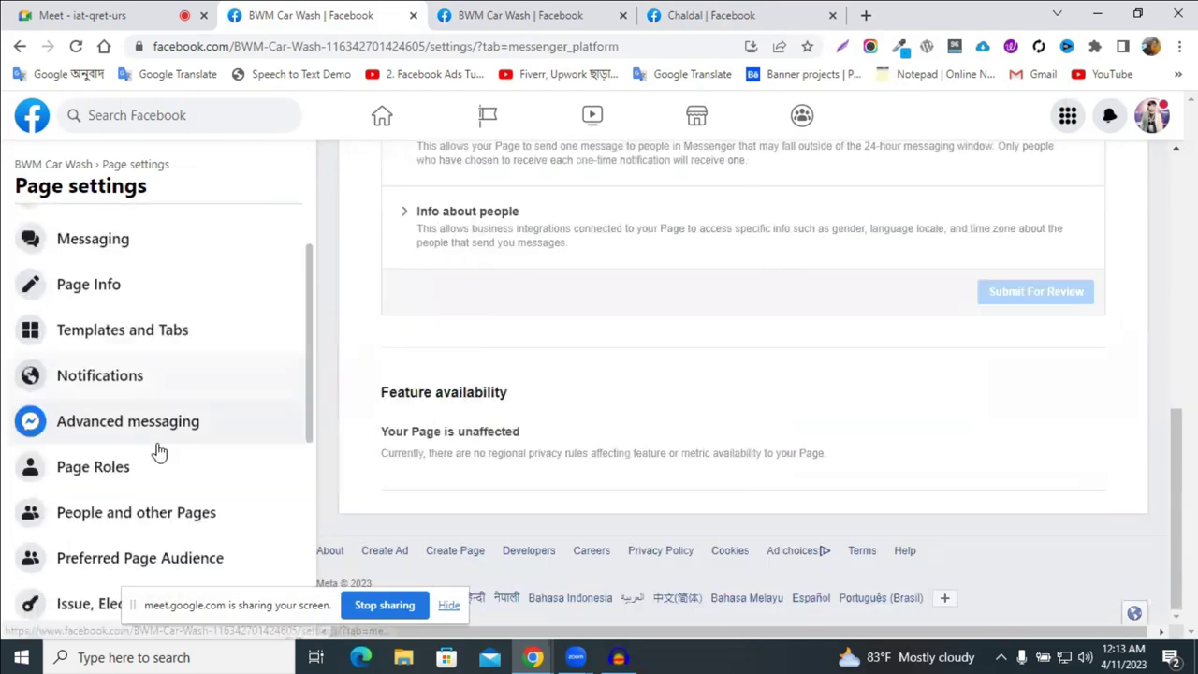
# Review Page Roles' Assign a new Page role name field, then switch to the Chaldal tab
pyautogui.click(109, 387)
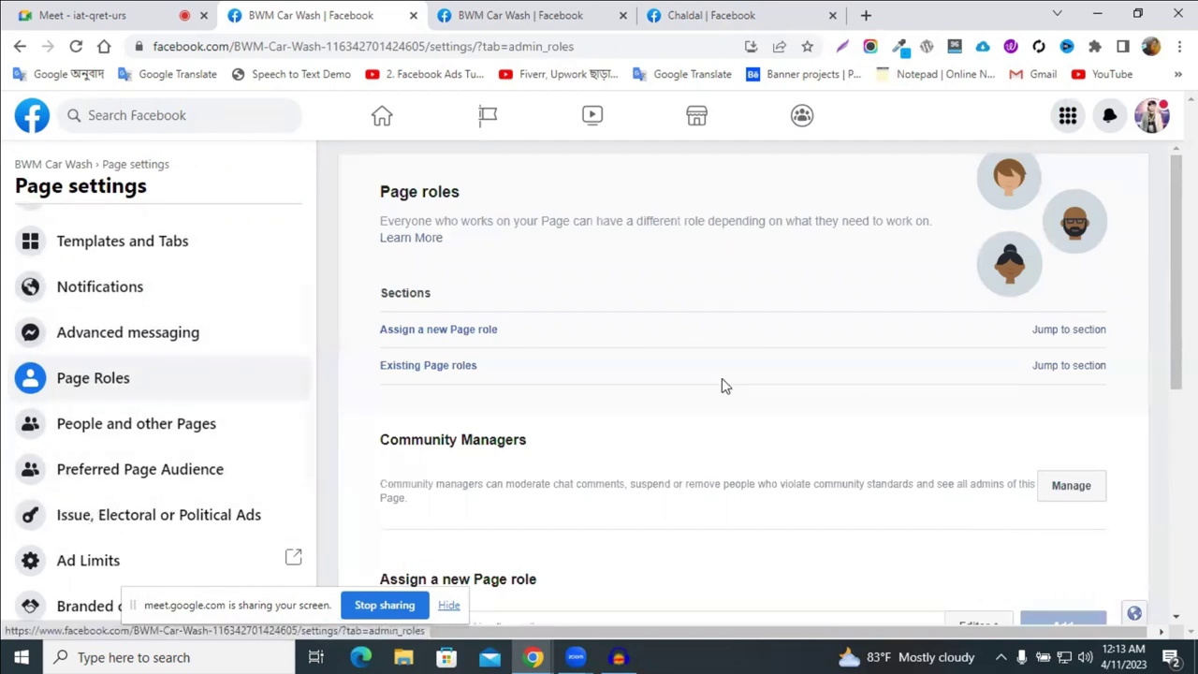
pyautogui.scroll(-3, 729, 385)
pyautogui.scroll(3, 739, 382)
pyautogui.scroll(-3, 814, 355)
pyautogui.scroll(3, 609, 332)
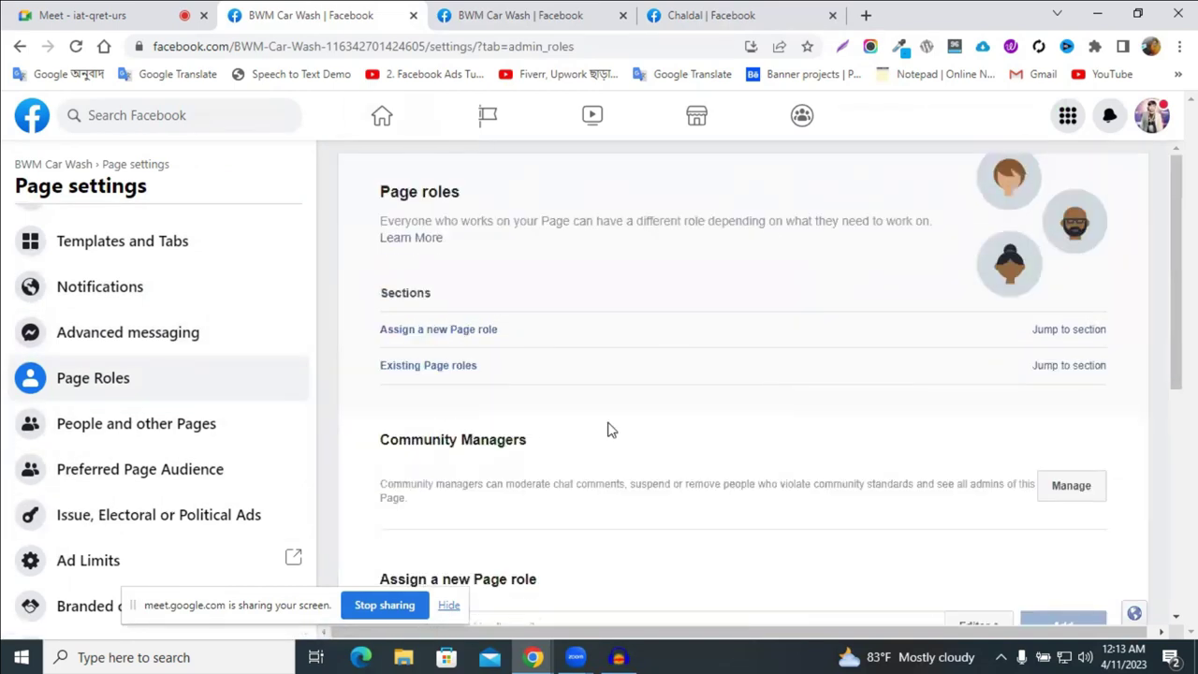
pyautogui.scroll(-3, 701, 417)
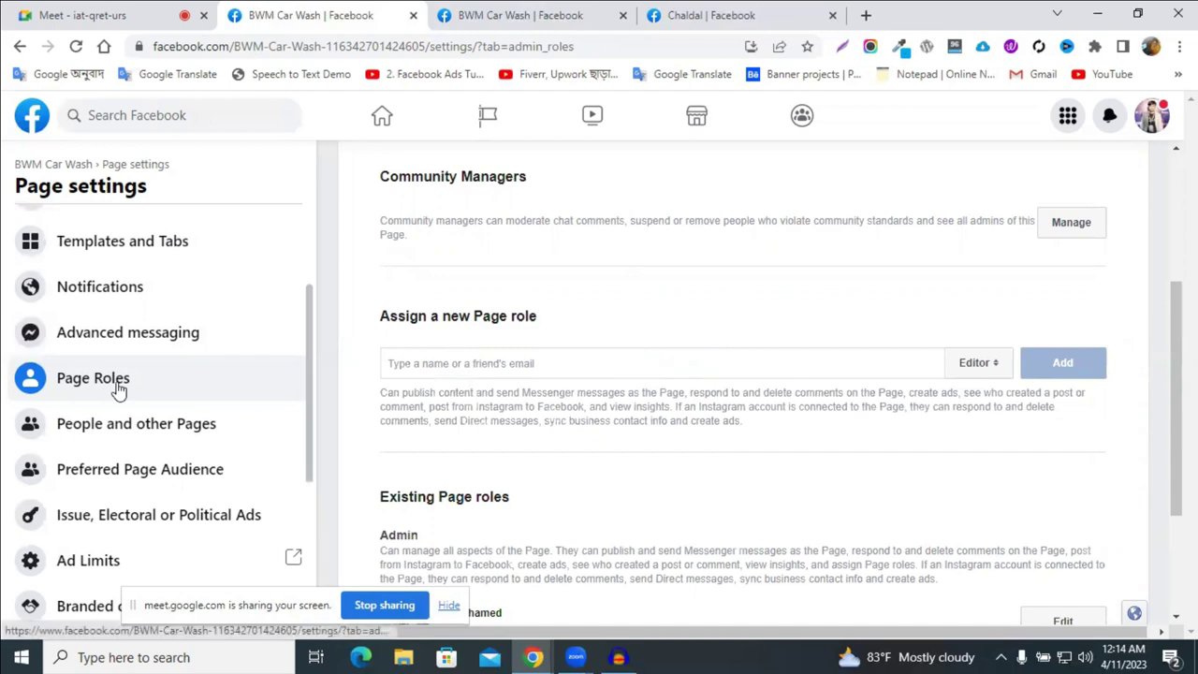
pyautogui.click(519, 362)
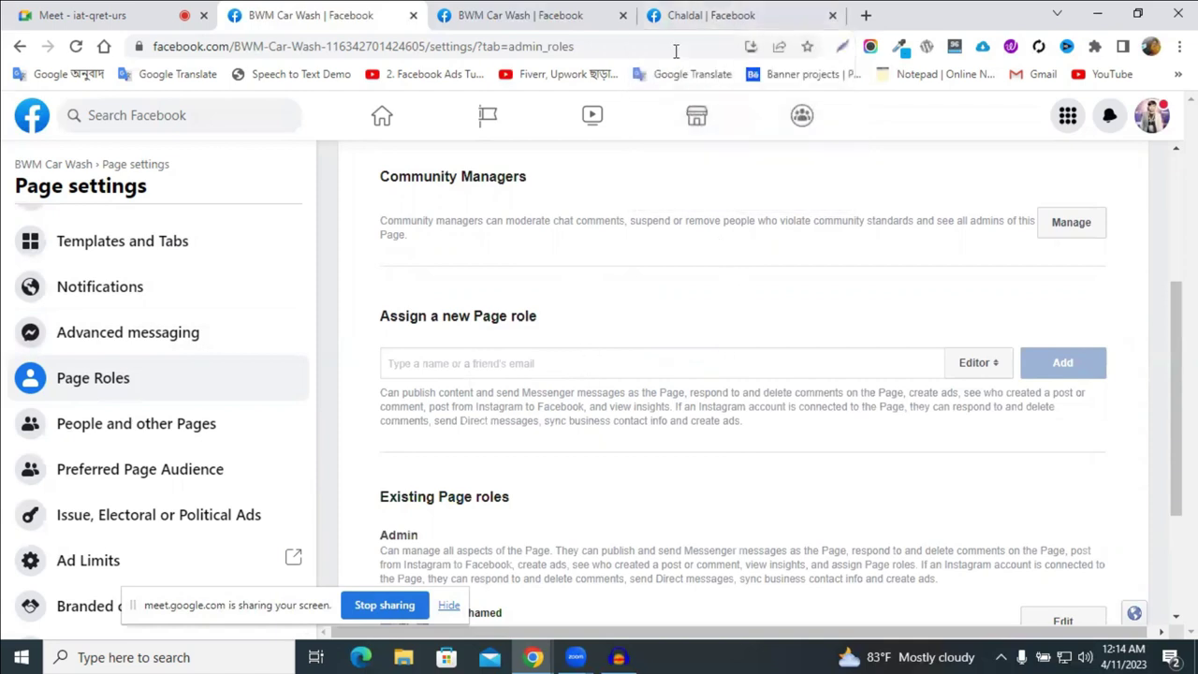
pyautogui.click(711, 15)
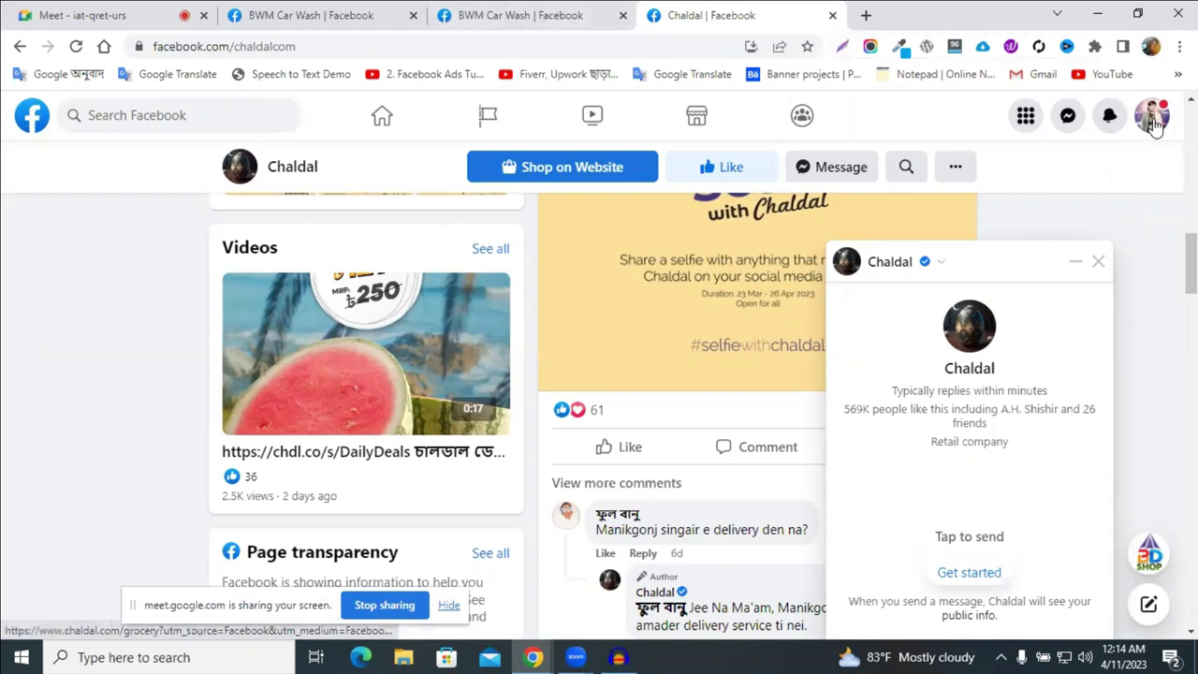
# Copy your own profile's web address and paste it into BWM Car Wash's new Page role field
pyautogui.click(1152, 116)
pyautogui.click(964, 177)
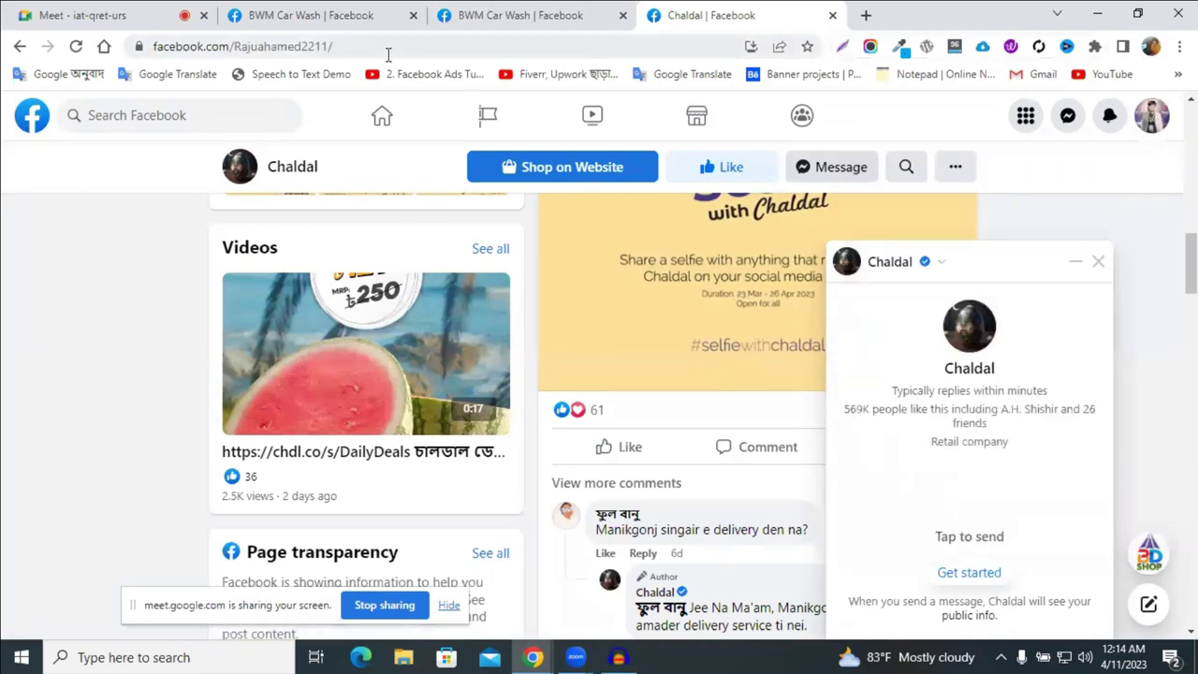
pyautogui.rightClick(388, 54)
pyautogui.click(465, 179)
pyautogui.click(520, 15)
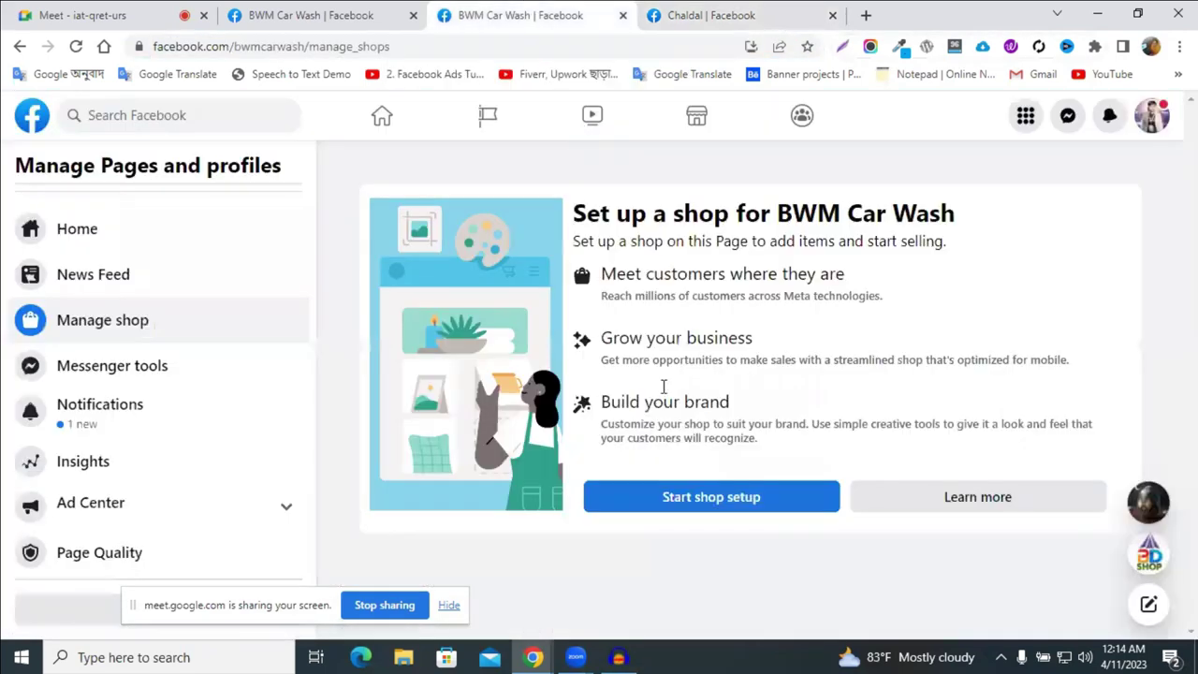
pyautogui.click(281, 15)
pyautogui.rightClick(460, 363)
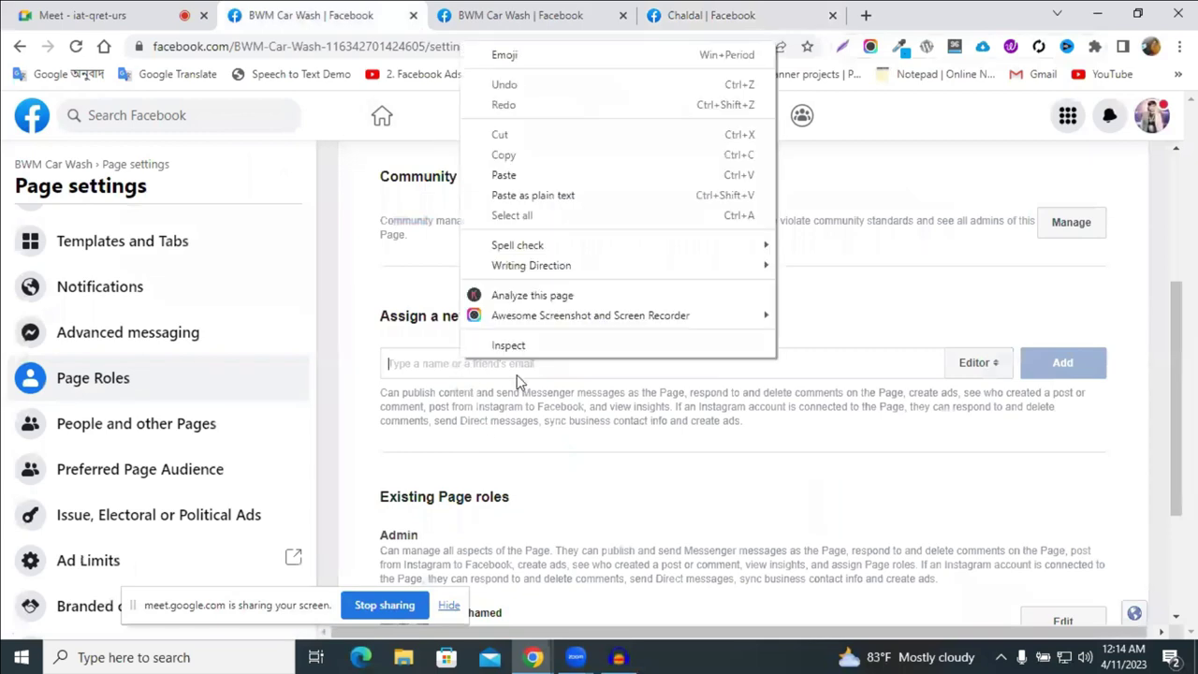
pyautogui.click(521, 175)
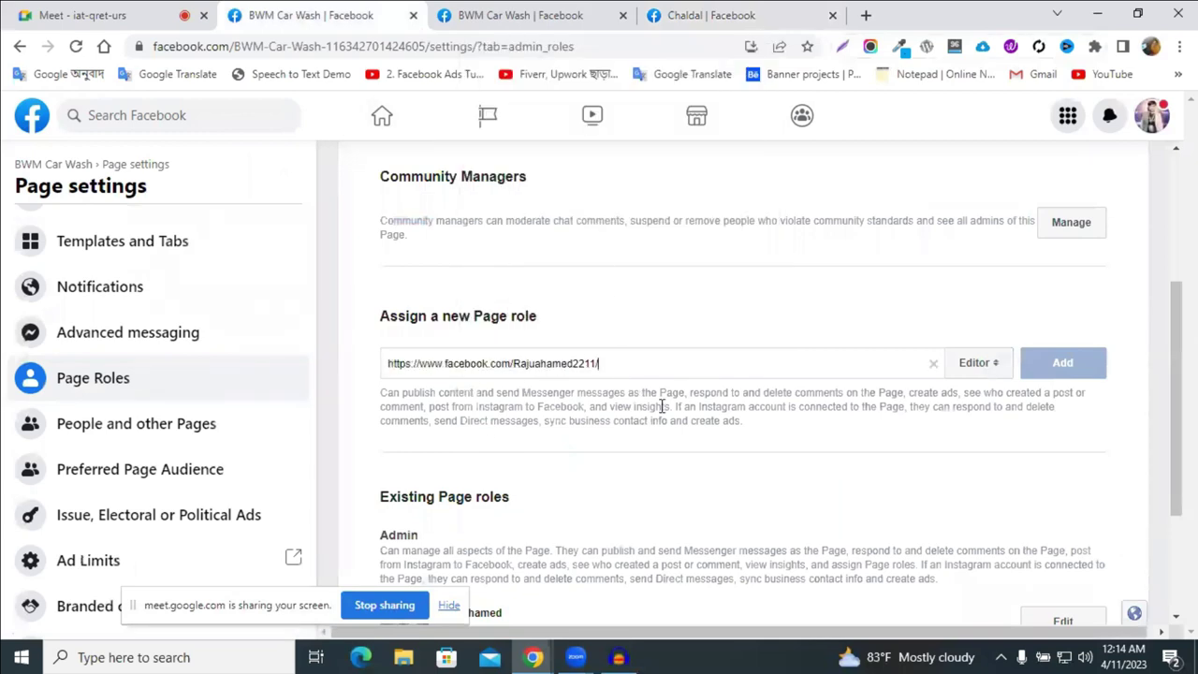
pyautogui.tripleClick(426, 363)
pyautogui.click(423, 364)
pyautogui.hotkey('shift', 'Home')
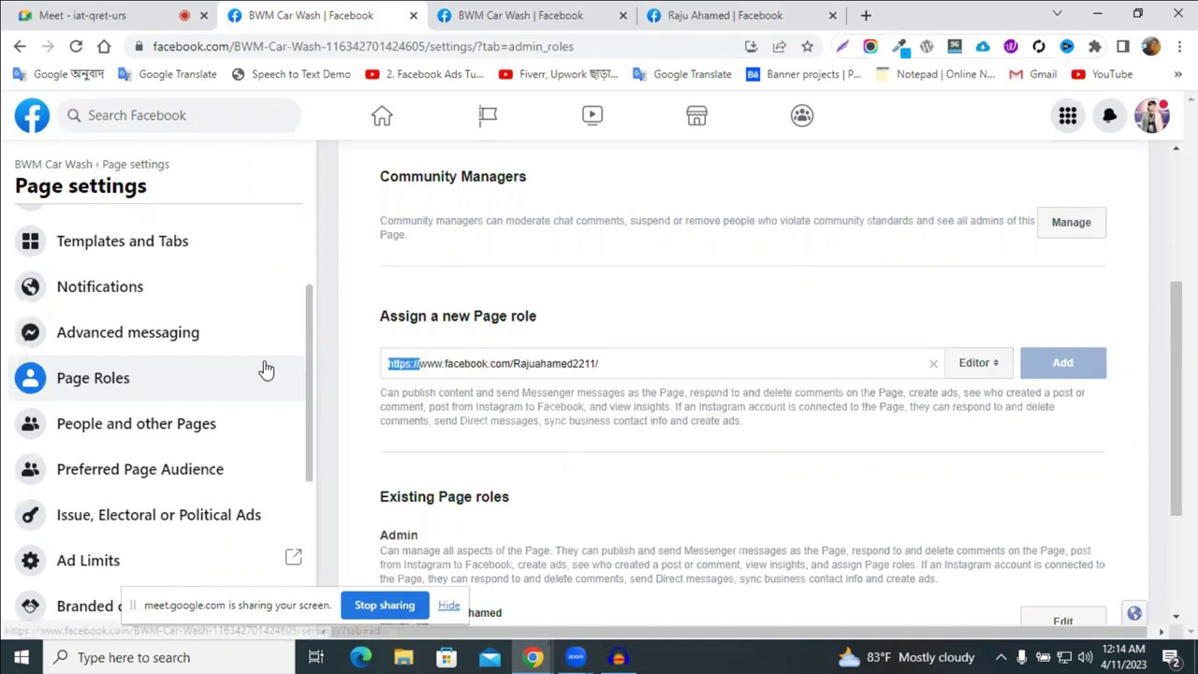
pyautogui.press('BackSpace')
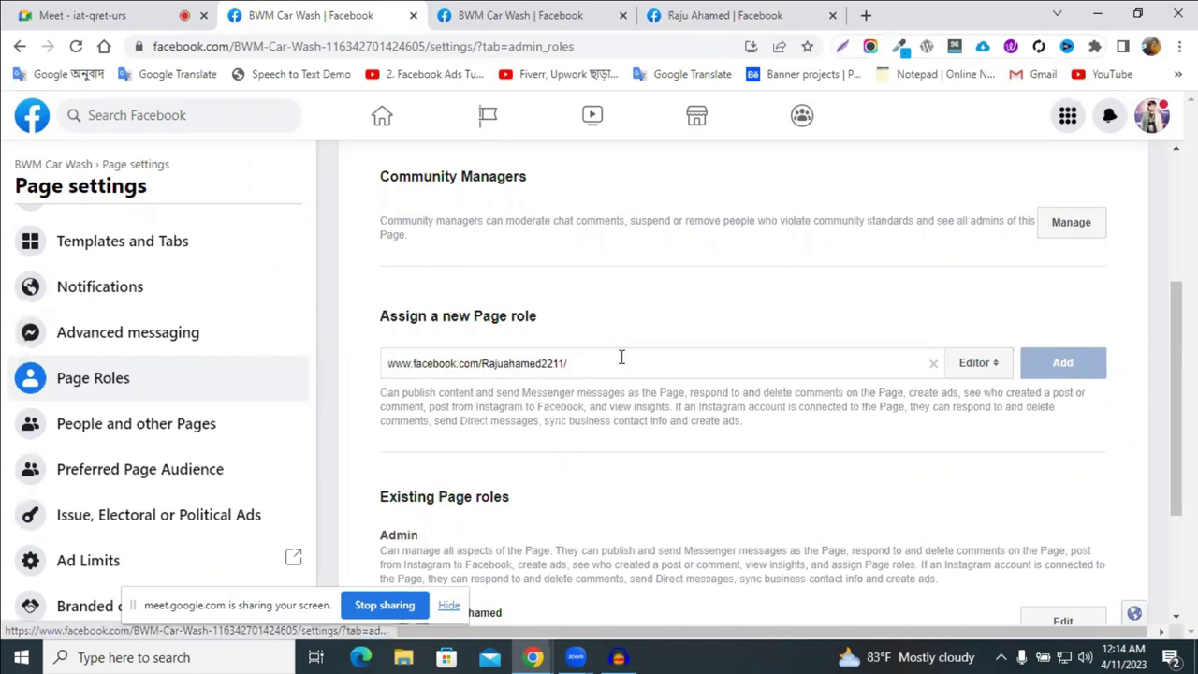
pyautogui.hotkey('ctrl', 'a')
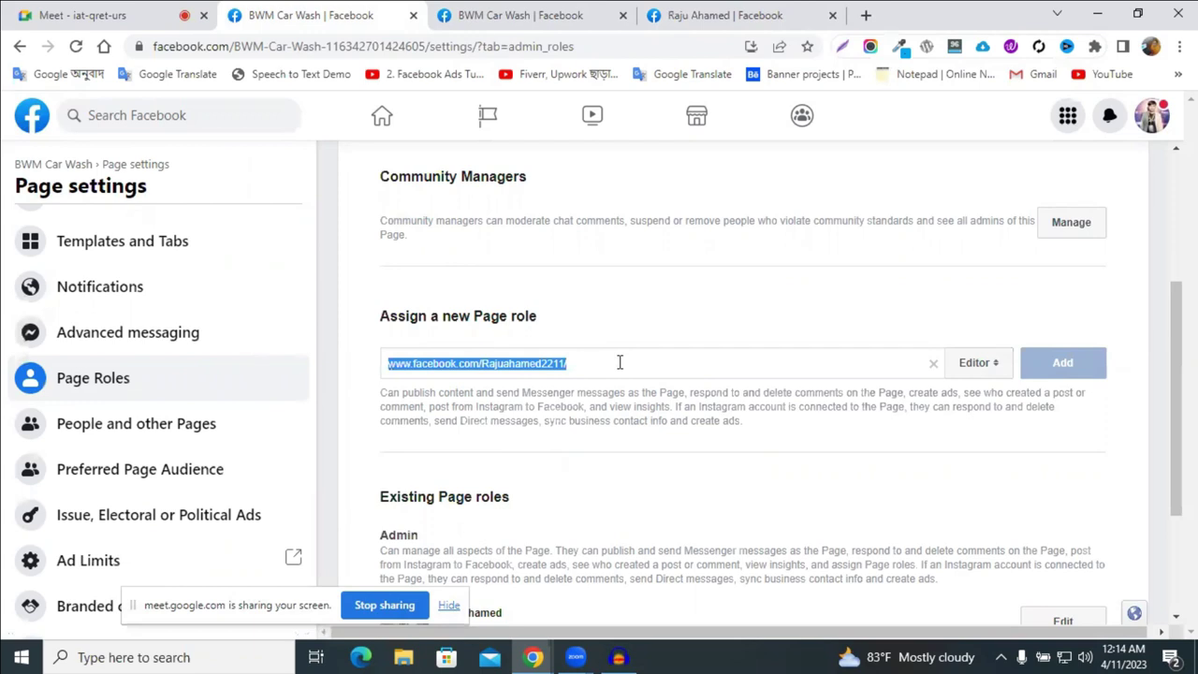
pyautogui.press('BackSpace')
# Paste a recent Messenger contact's profile link into the new-role field and accept the matching suggestion
pyautogui.click(744, 14)
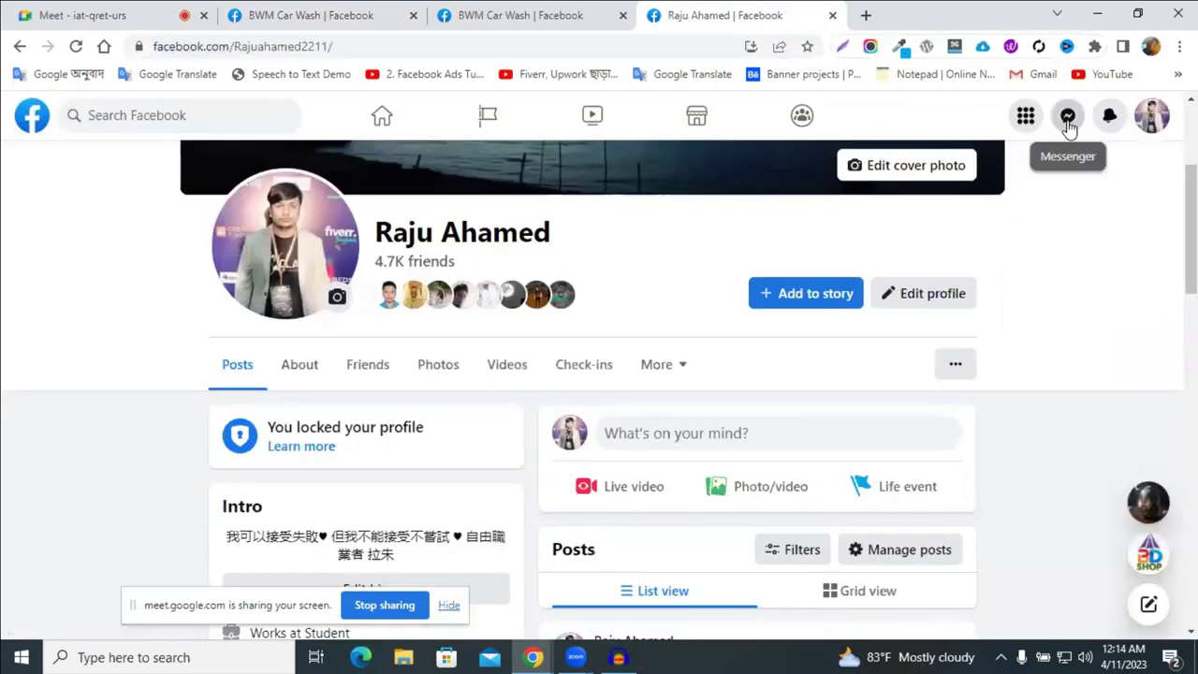
pyautogui.click(1069, 125)
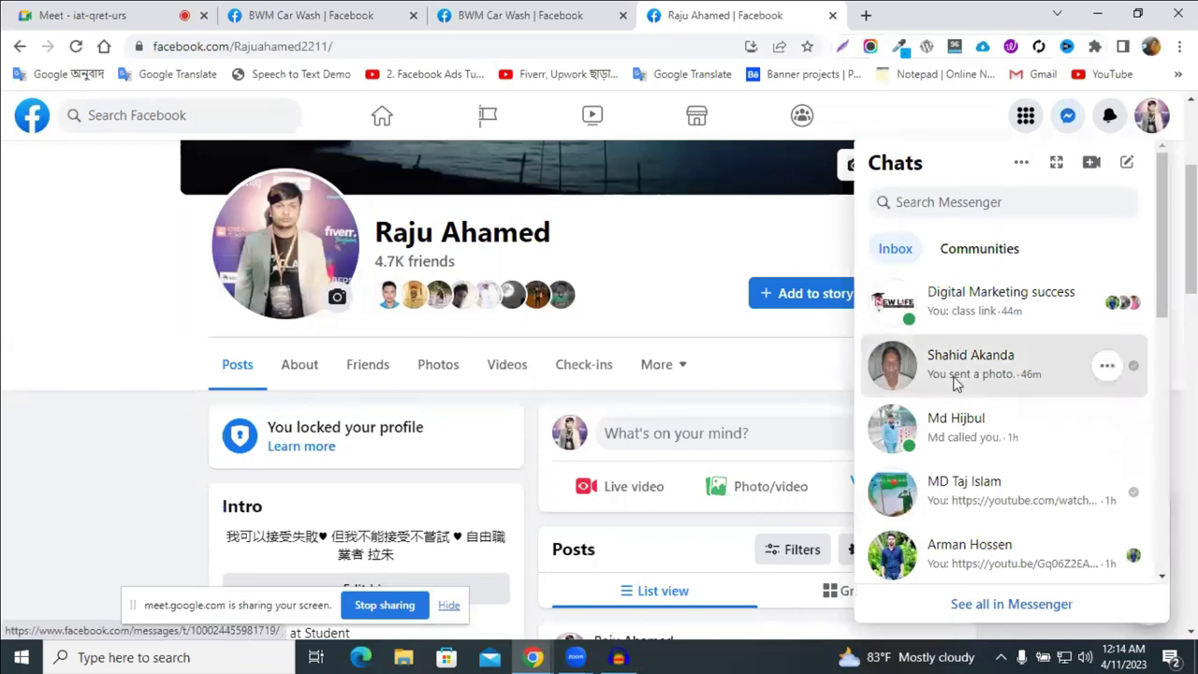
pyautogui.click(956, 384)
pyautogui.click(914, 276)
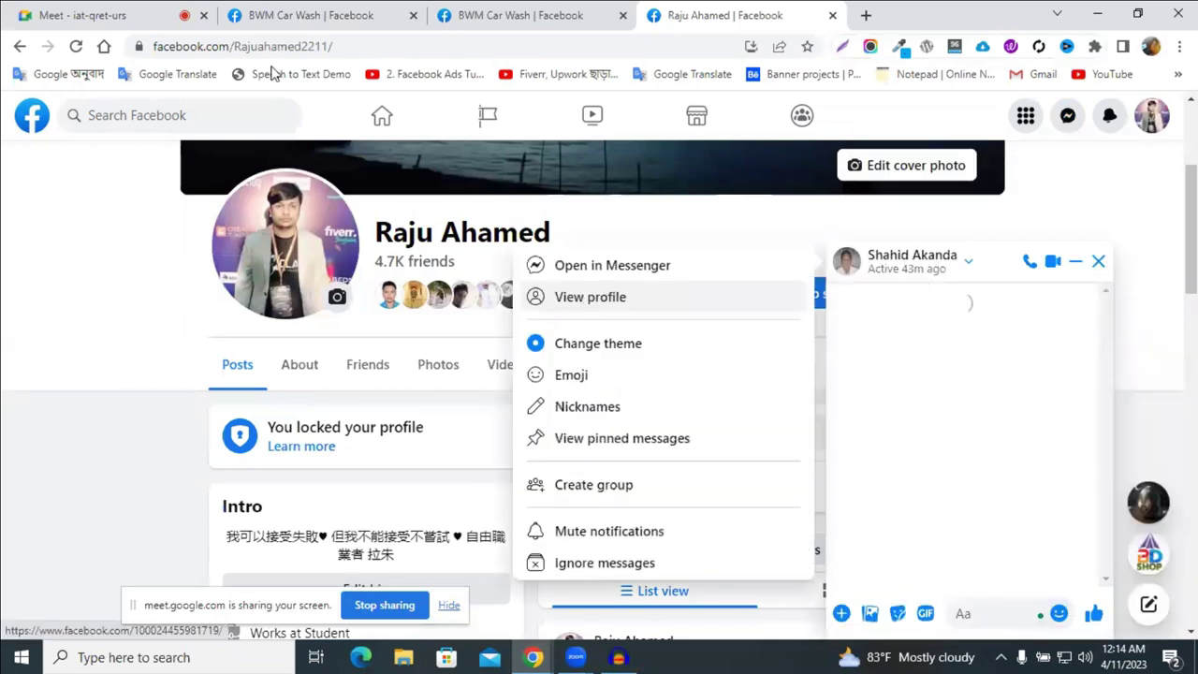
pyautogui.click(552, 297)
pyautogui.click(349, 52)
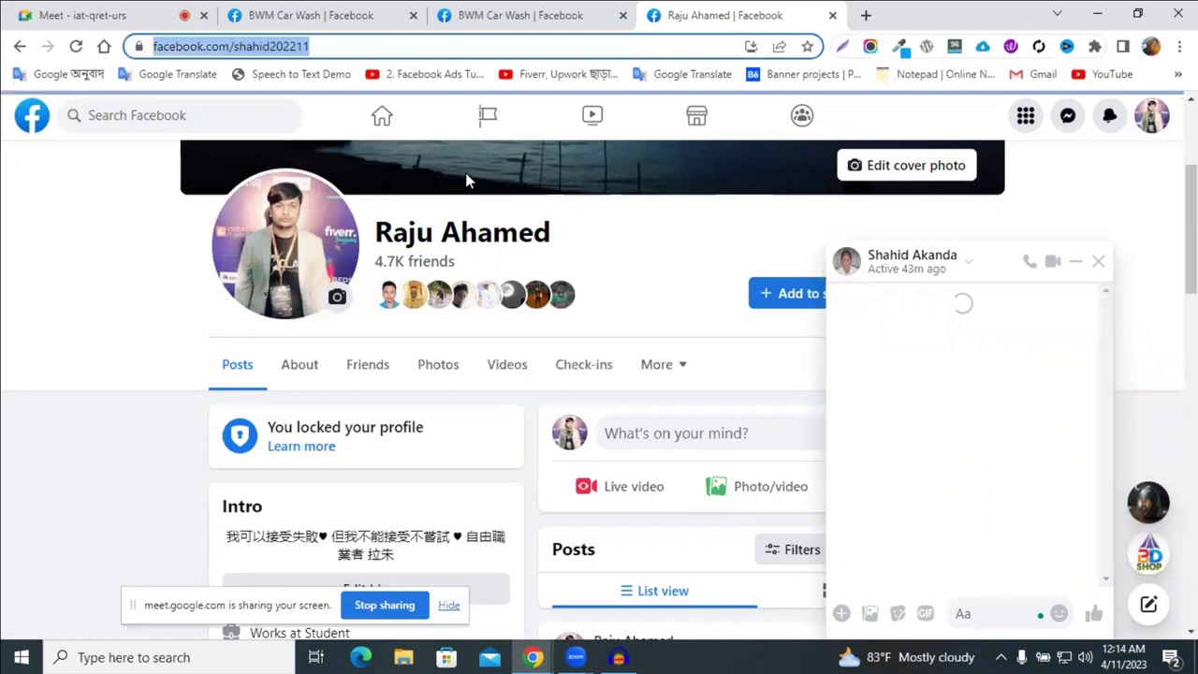
pyautogui.hotkey('ctrl', '2')
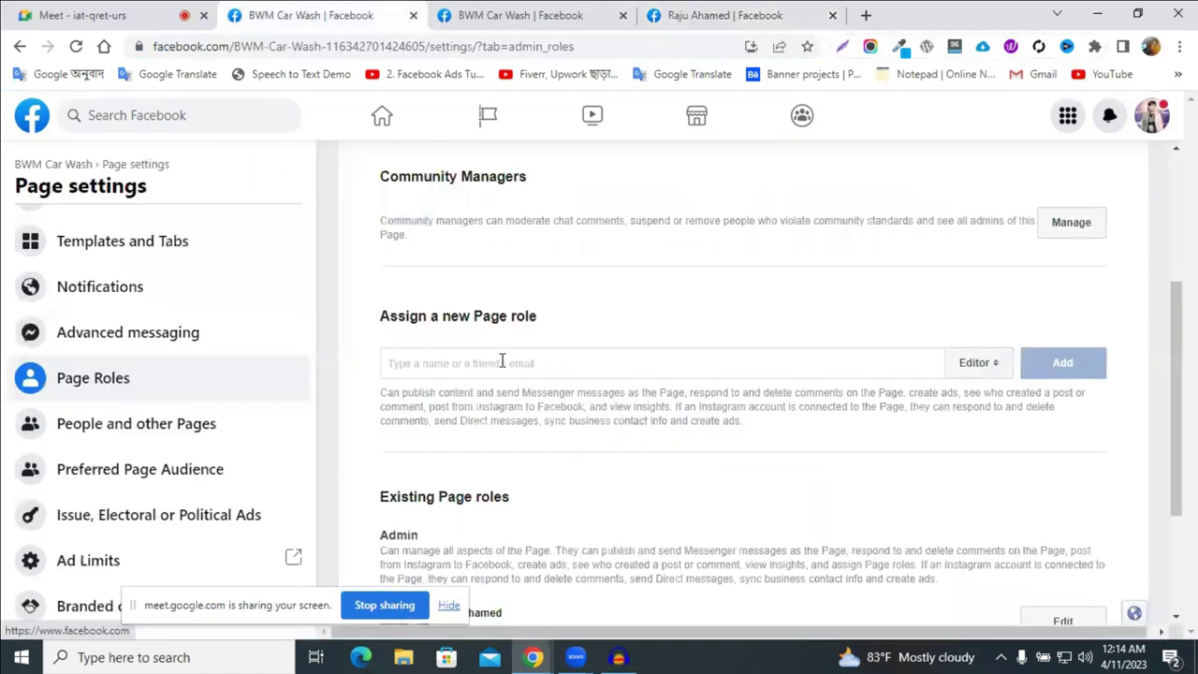
pyautogui.click(503, 362)
pyautogui.hotkey('ctrl', 'v')
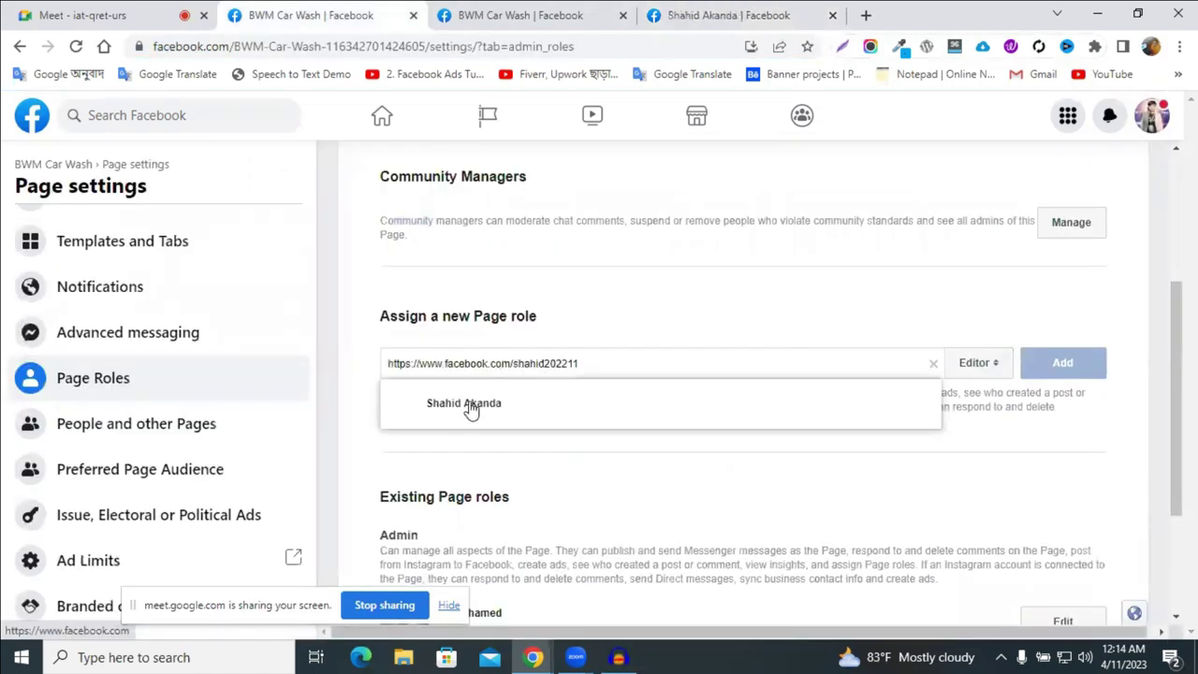
pyautogui.press('Return')
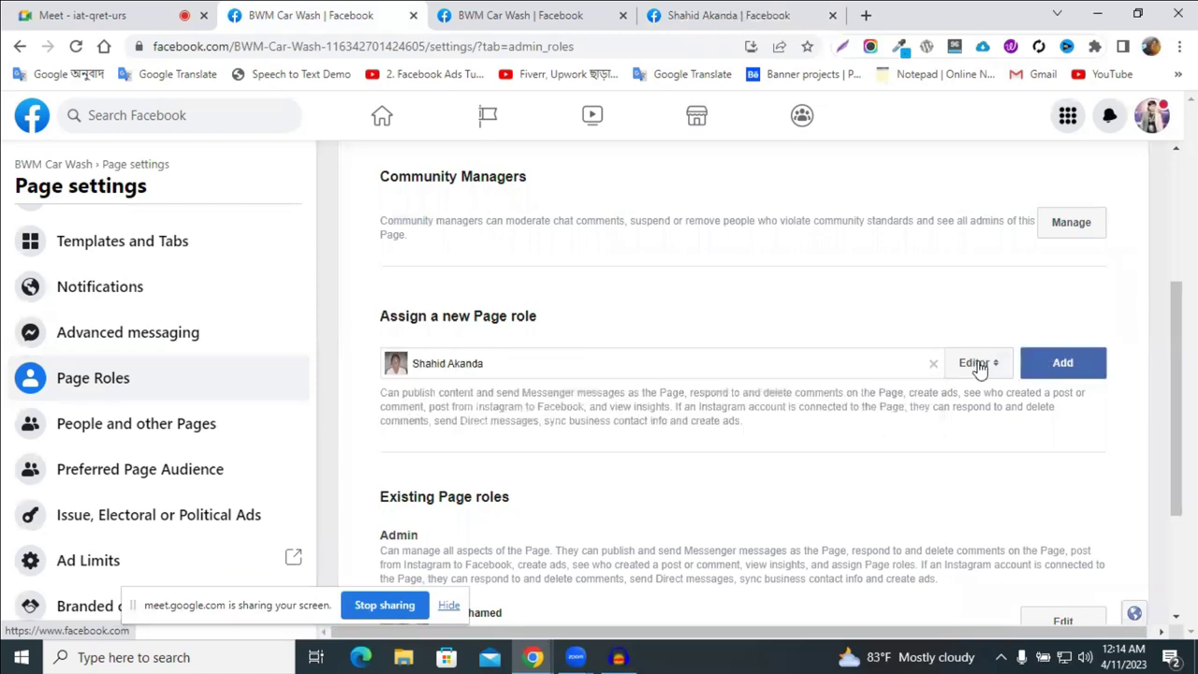
# Keep Editor as the role, add the person, enter the account password, then close the dialog
pyautogui.click(978, 365)
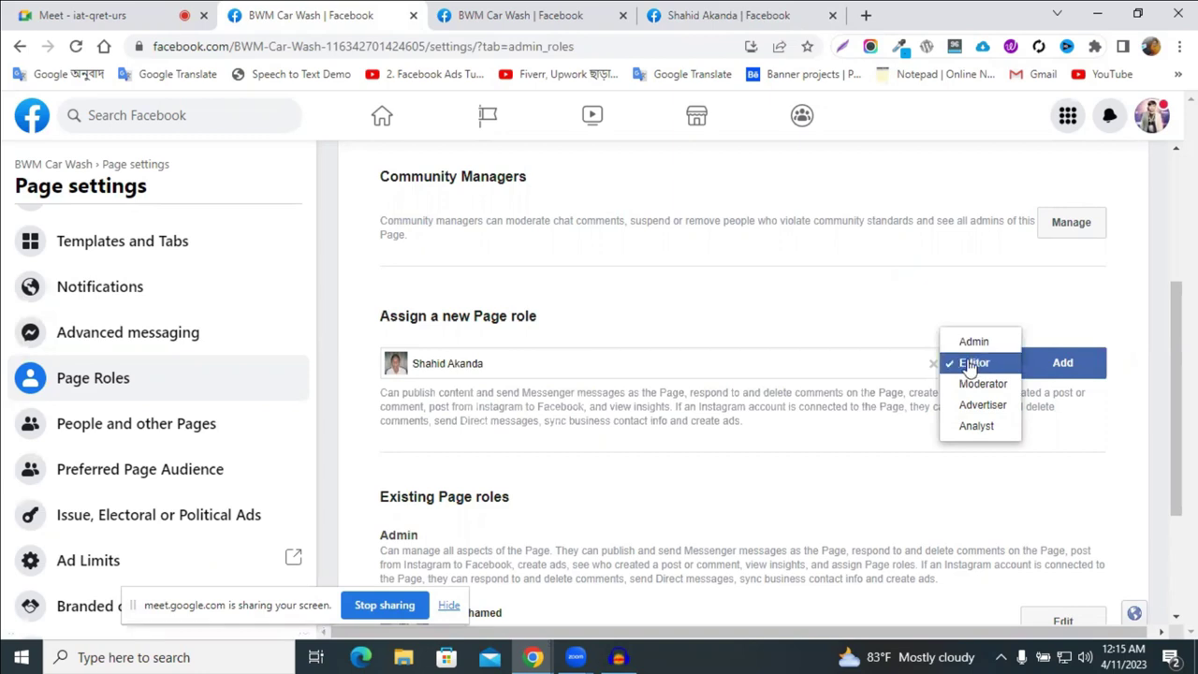
pyautogui.click(945, 361)
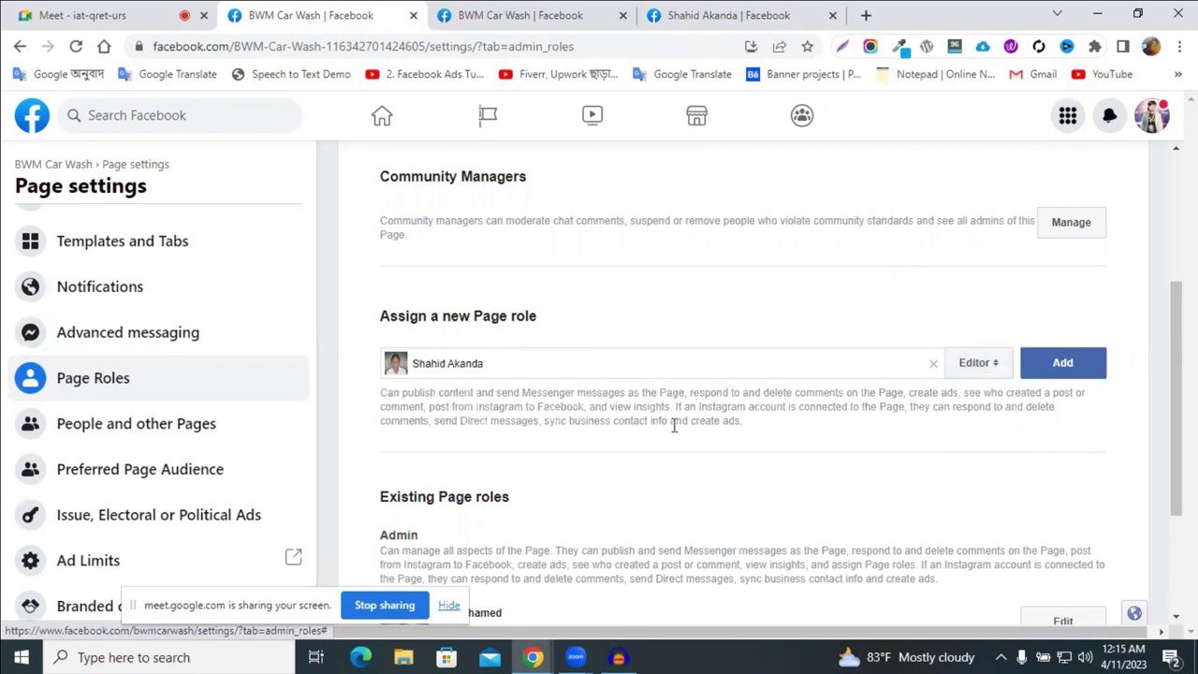
pyautogui.click(1072, 362)
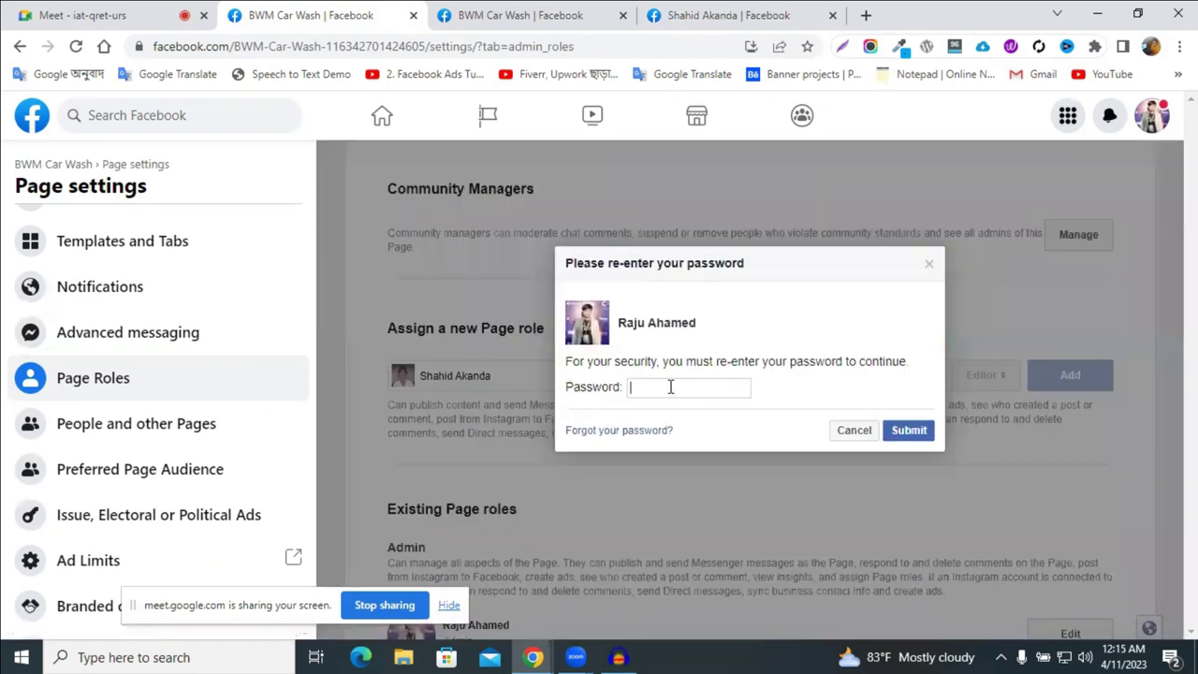
pyautogui.click(669, 386)
pyautogui.hotkey('ctrl', 'v')
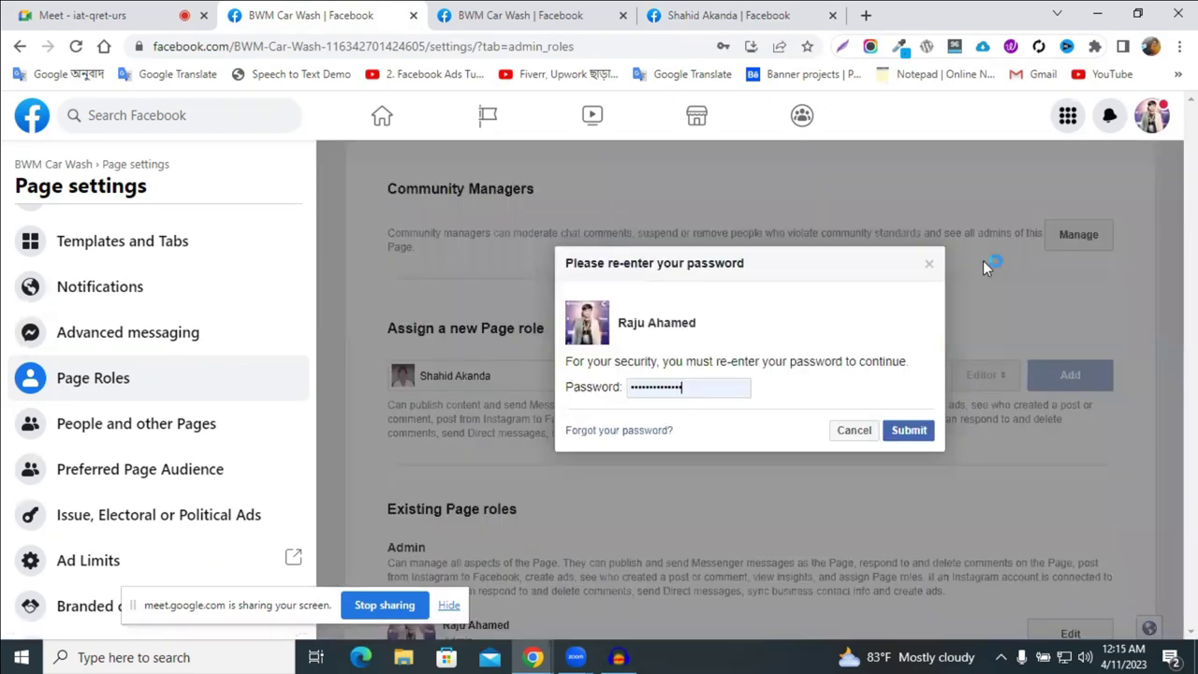
pyautogui.click(926, 266)
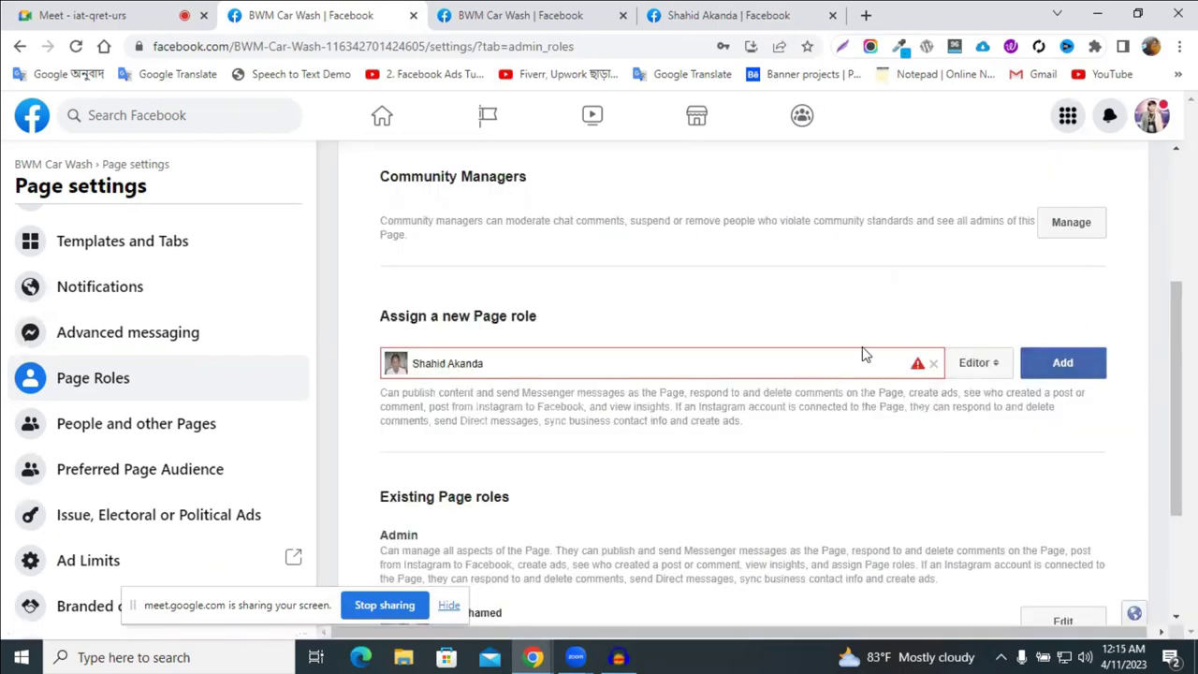
# Scroll the Page roles settings to review the could-not-authenticate error
pyautogui.scroll(-3, 811, 323)
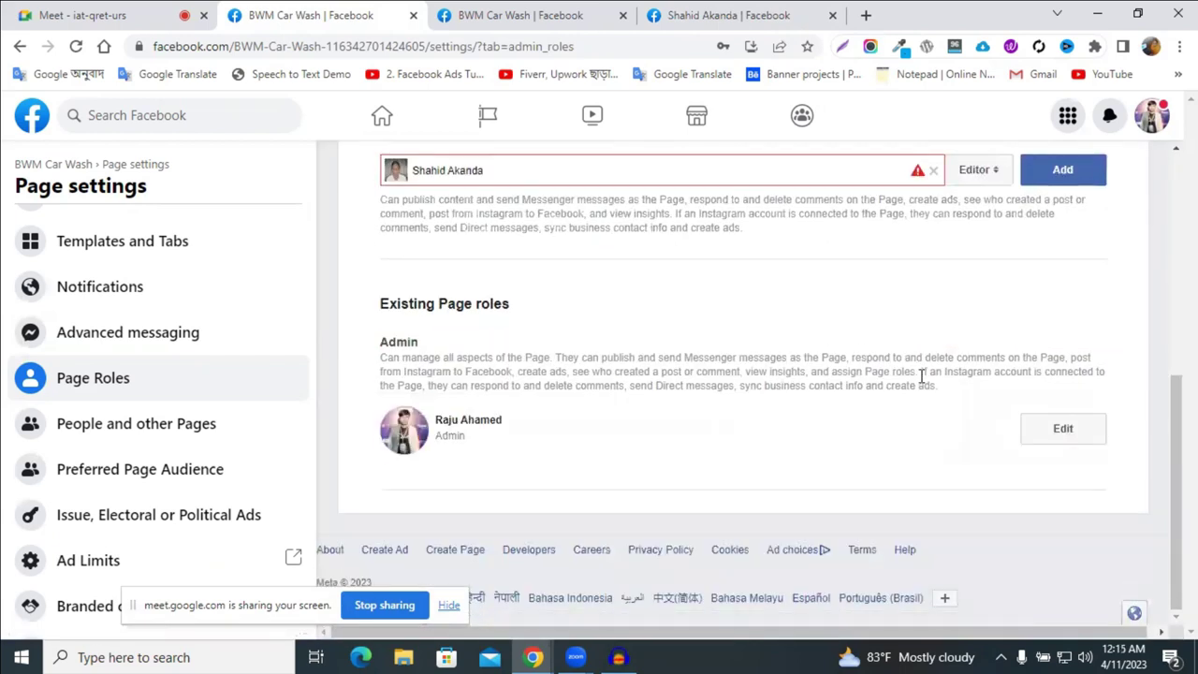
pyautogui.scroll(4, 944, 387)
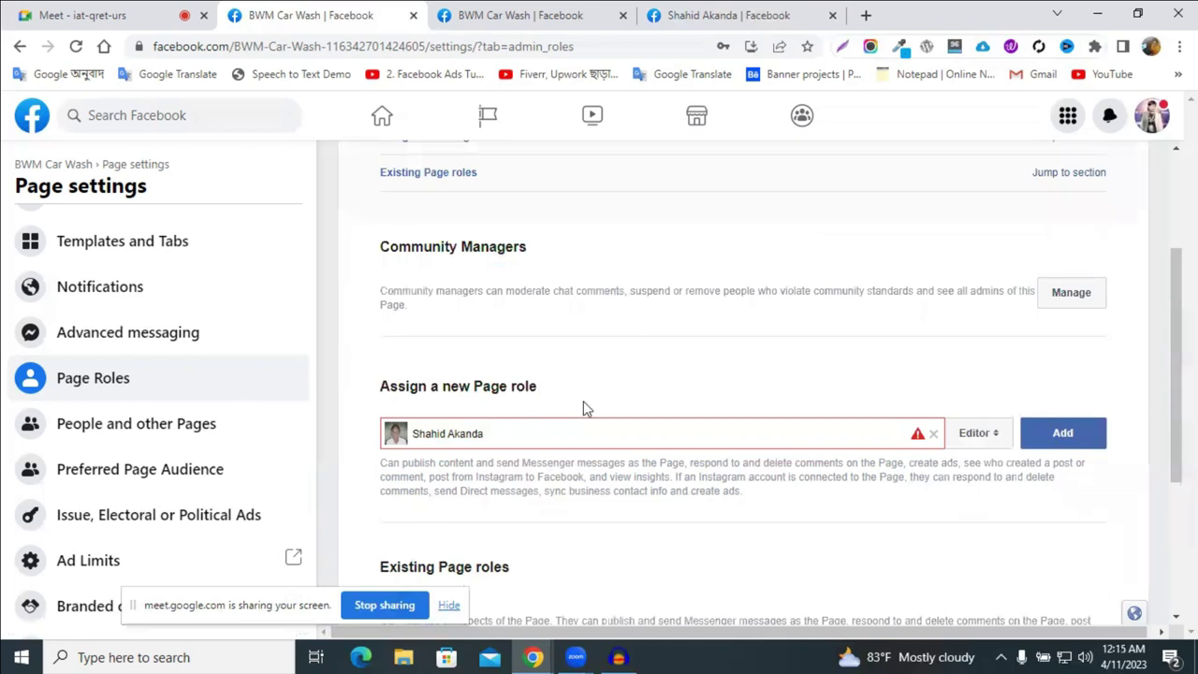
pyautogui.scroll(-2, 599, 406)
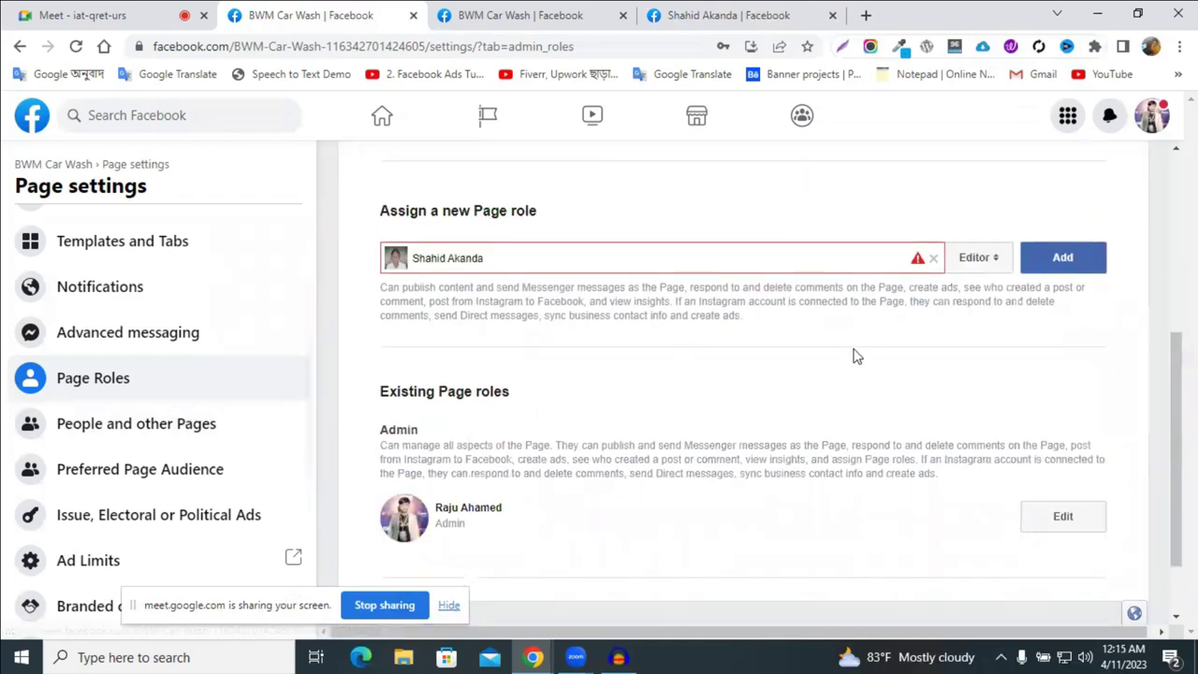
pyautogui.scroll(-1, 847, 370)
pyautogui.scroll(3, 1053, 466)
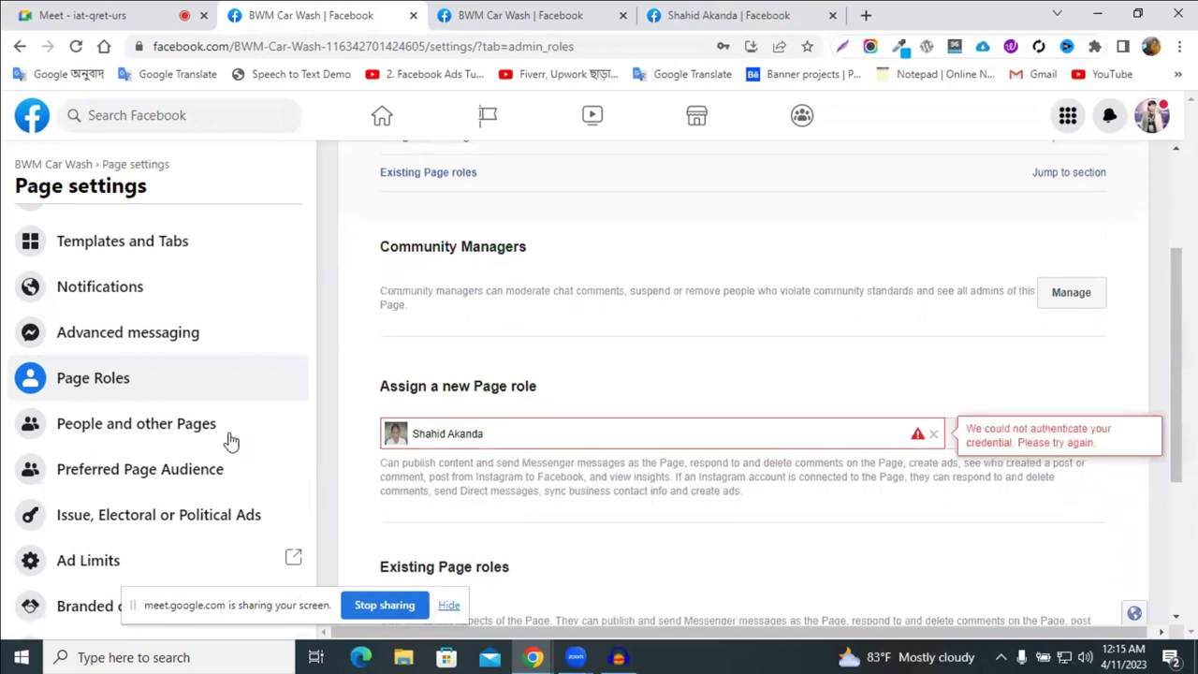
pyautogui.scroll(-1, 166, 358)
pyautogui.scroll(-4, 193, 371)
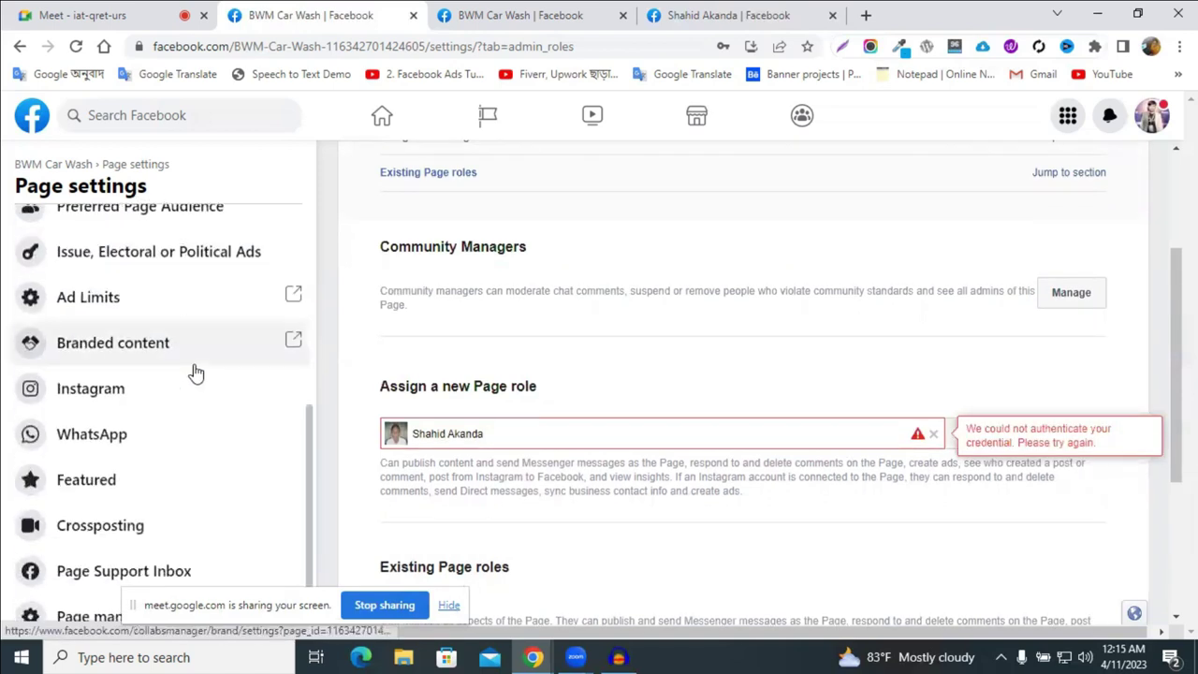
pyautogui.scroll(5, 200, 384)
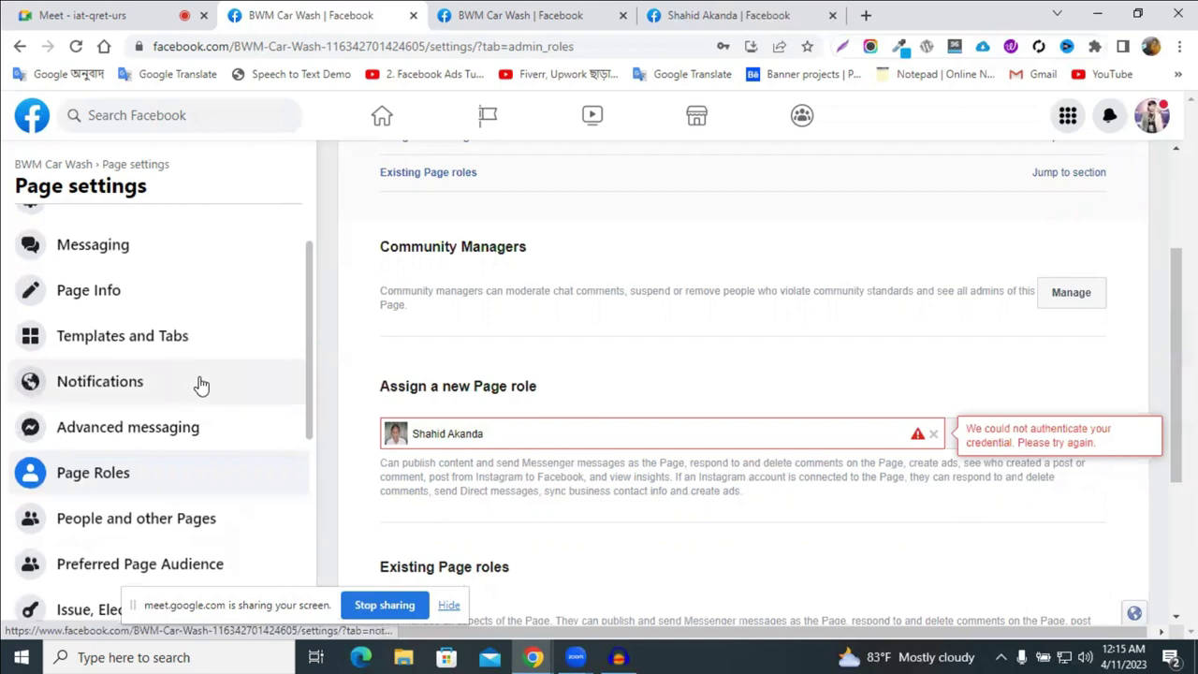
# Open People and other Pages, then Preferred Page Audience, which reports the feature was removed
pyautogui.click(155, 525)
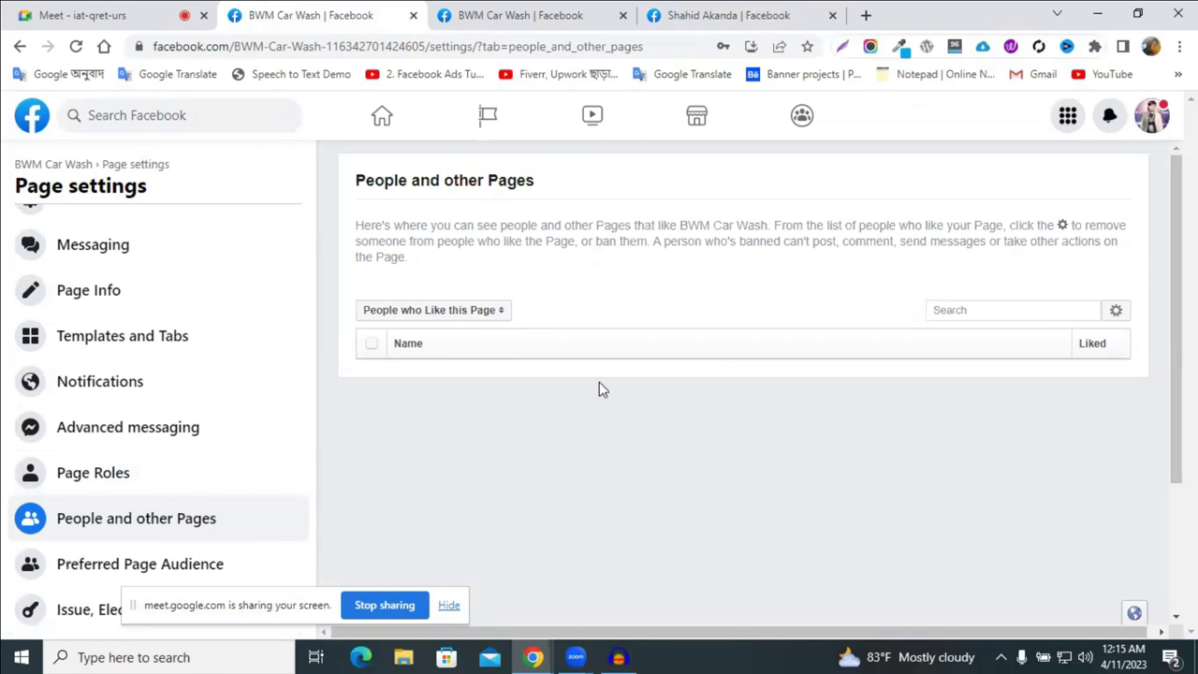
pyautogui.scroll(-1, 188, 496)
pyautogui.click(153, 478)
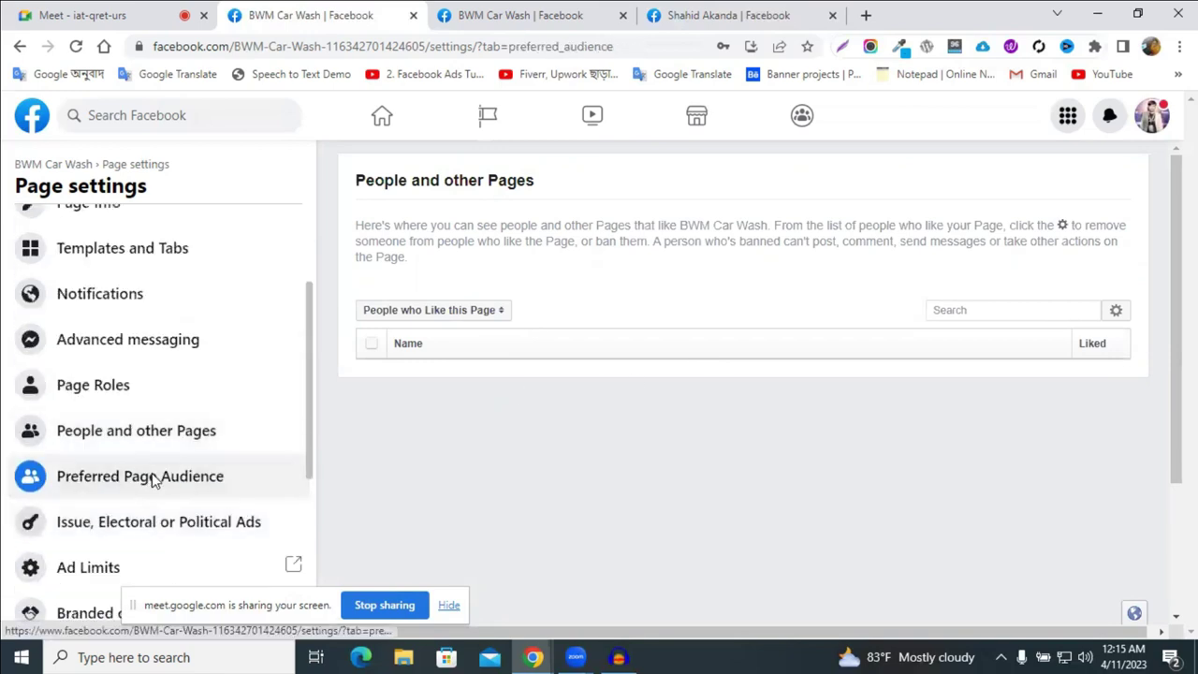
pyautogui.scroll(-3, 165, 510)
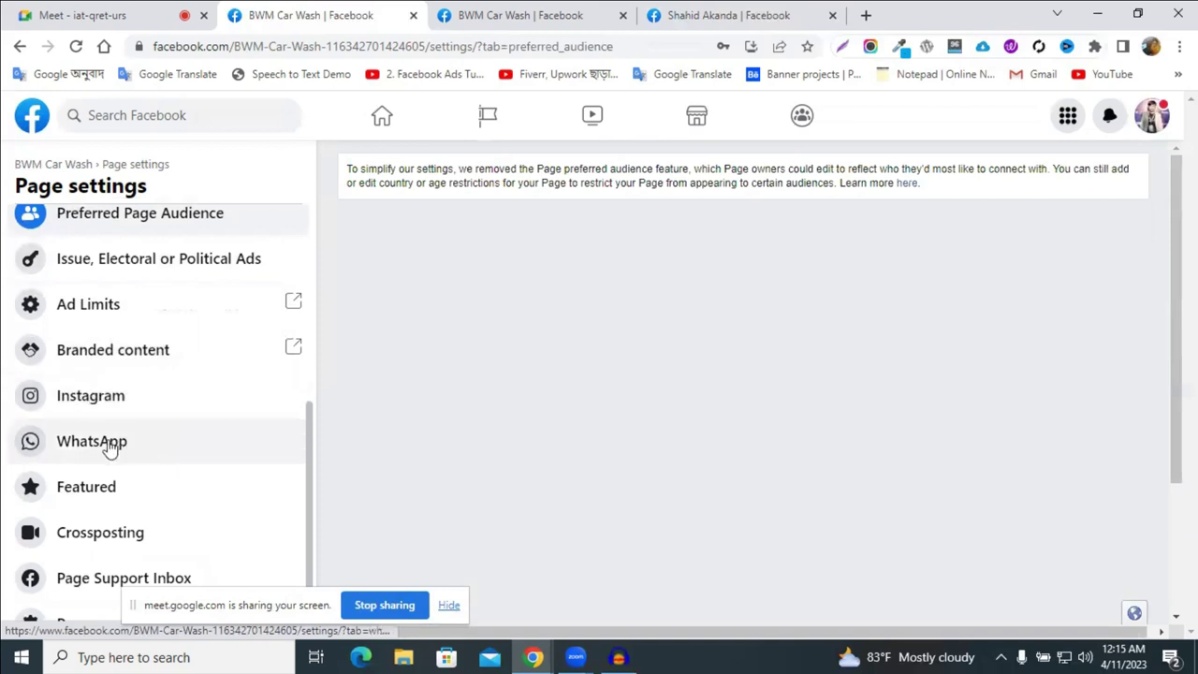
pyautogui.scroll(-1, 145, 505)
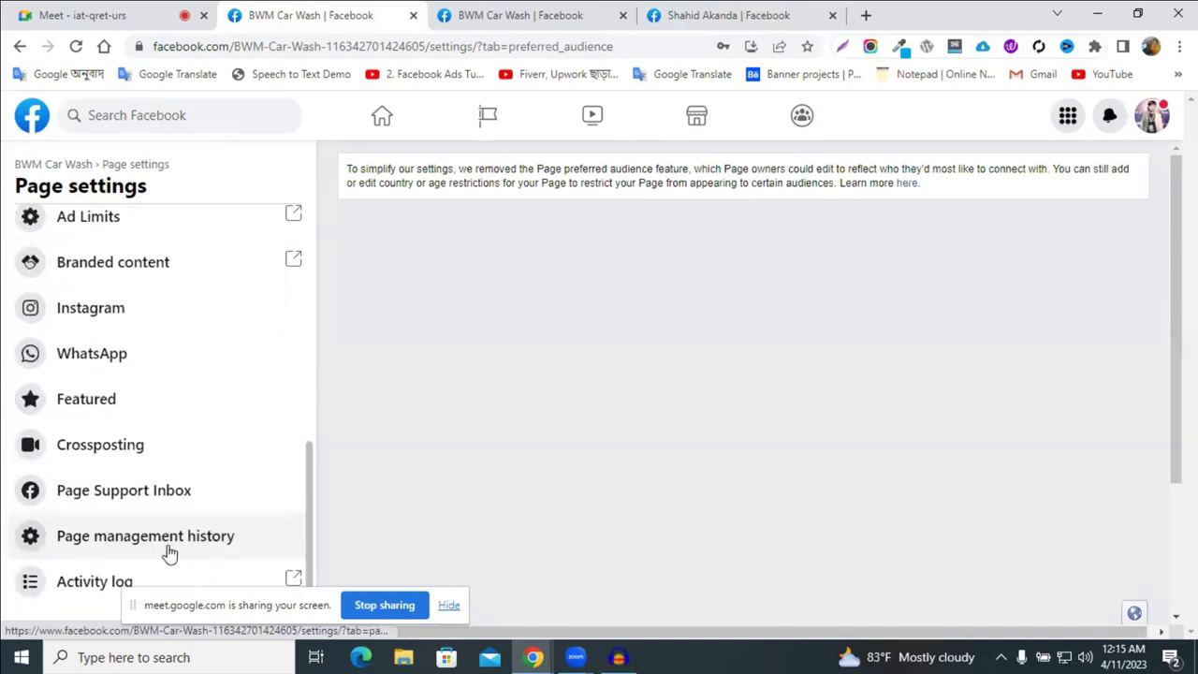
pyautogui.scroll(10, 171, 515)
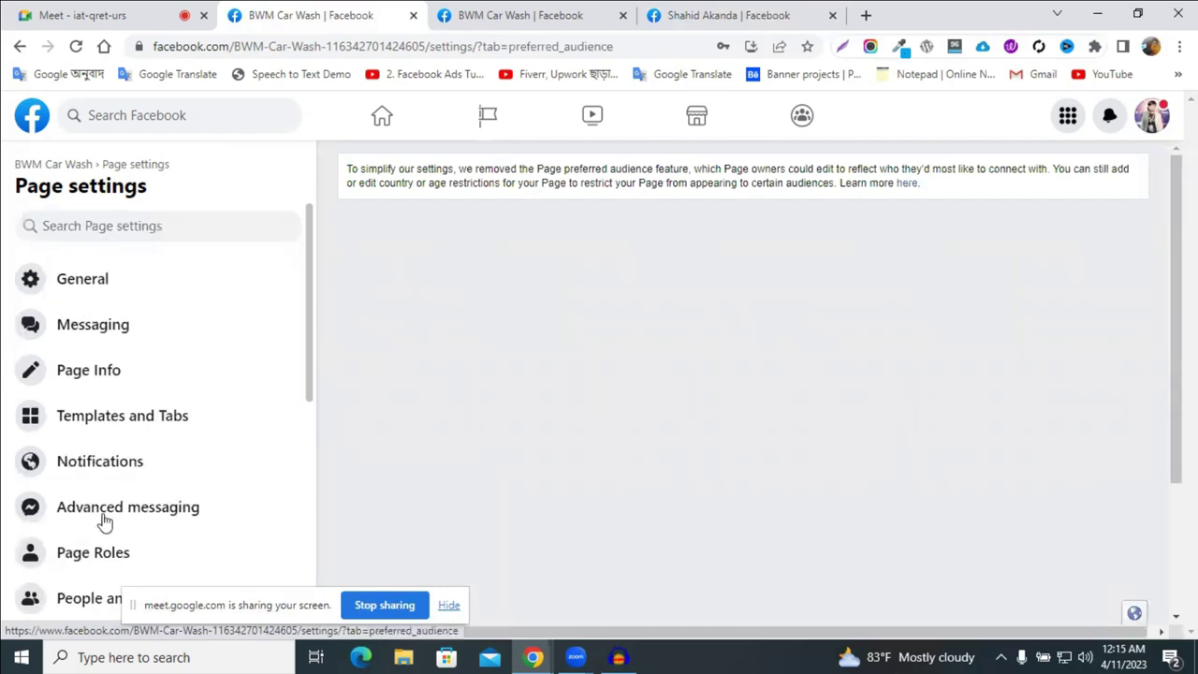
# Scroll through BWM Car Wash's Messaging settings down to Set up automated responses
pyautogui.click(106, 334)
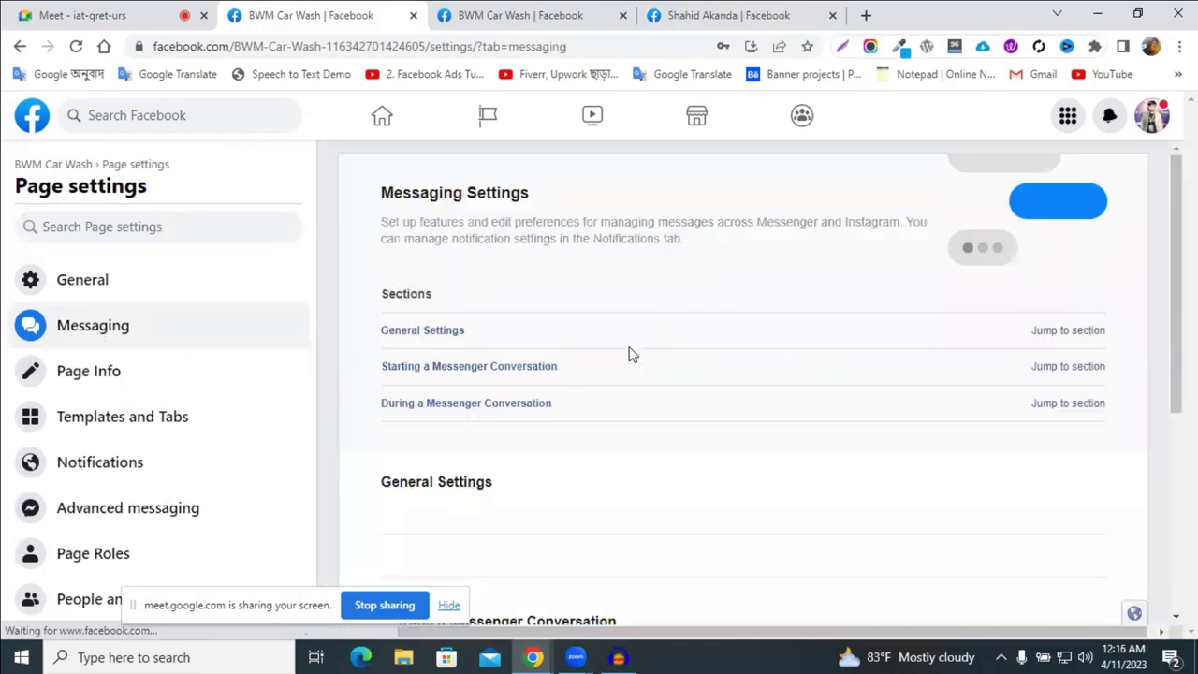
pyautogui.scroll(-1, 641, 359)
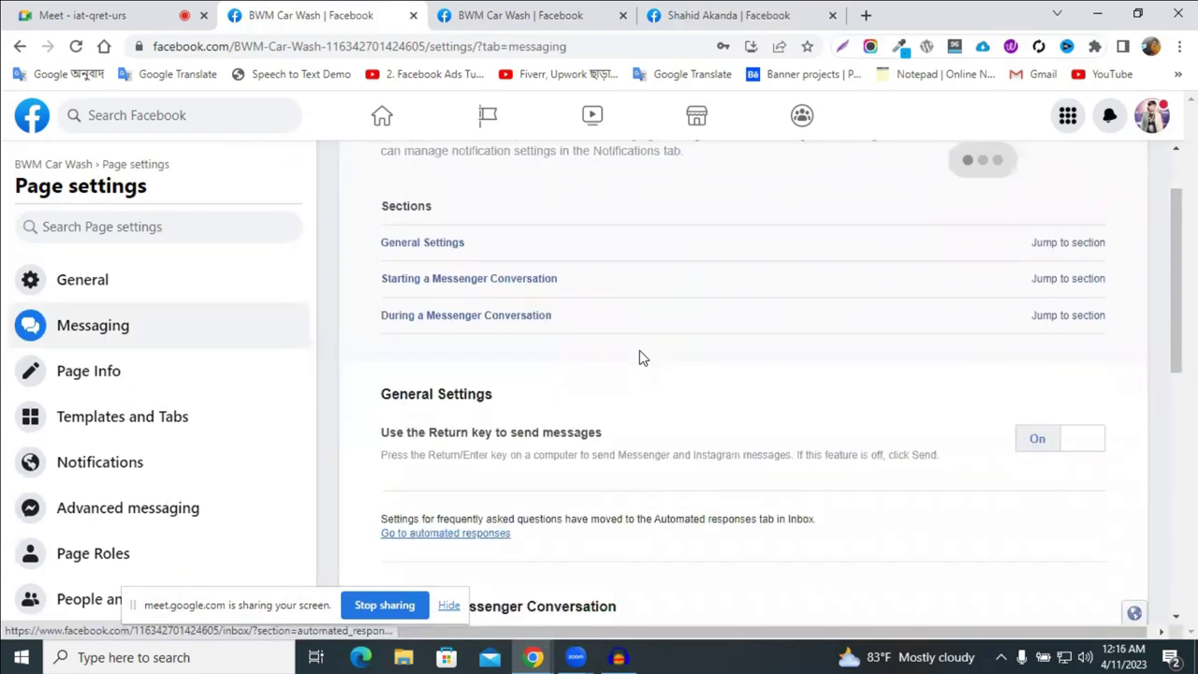
pyautogui.scroll(-5, 641, 358)
pyautogui.scroll(-2, 599, 363)
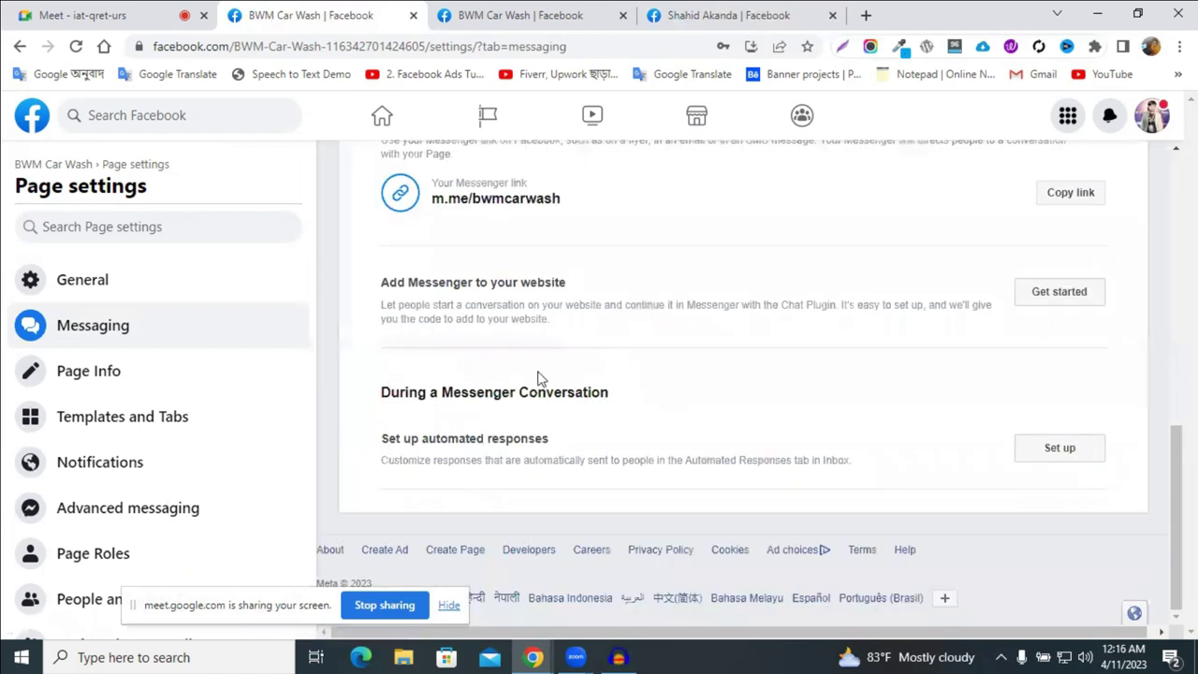
pyautogui.tripleClick(428, 446)
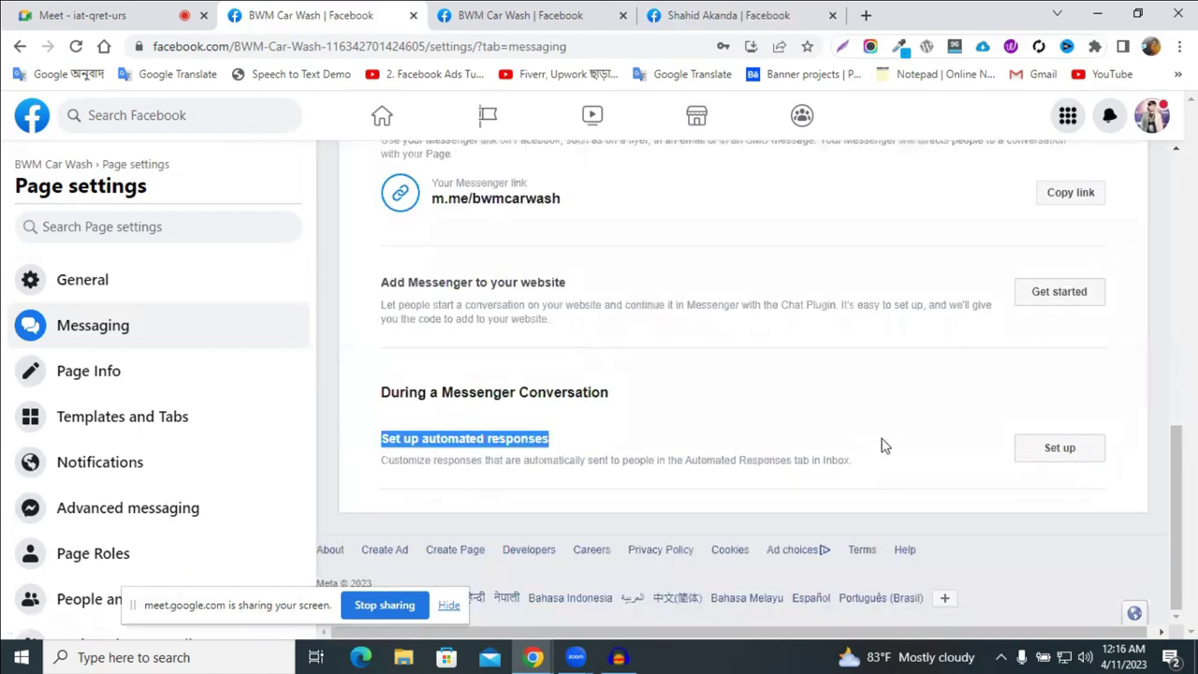
pyautogui.click(735, 397)
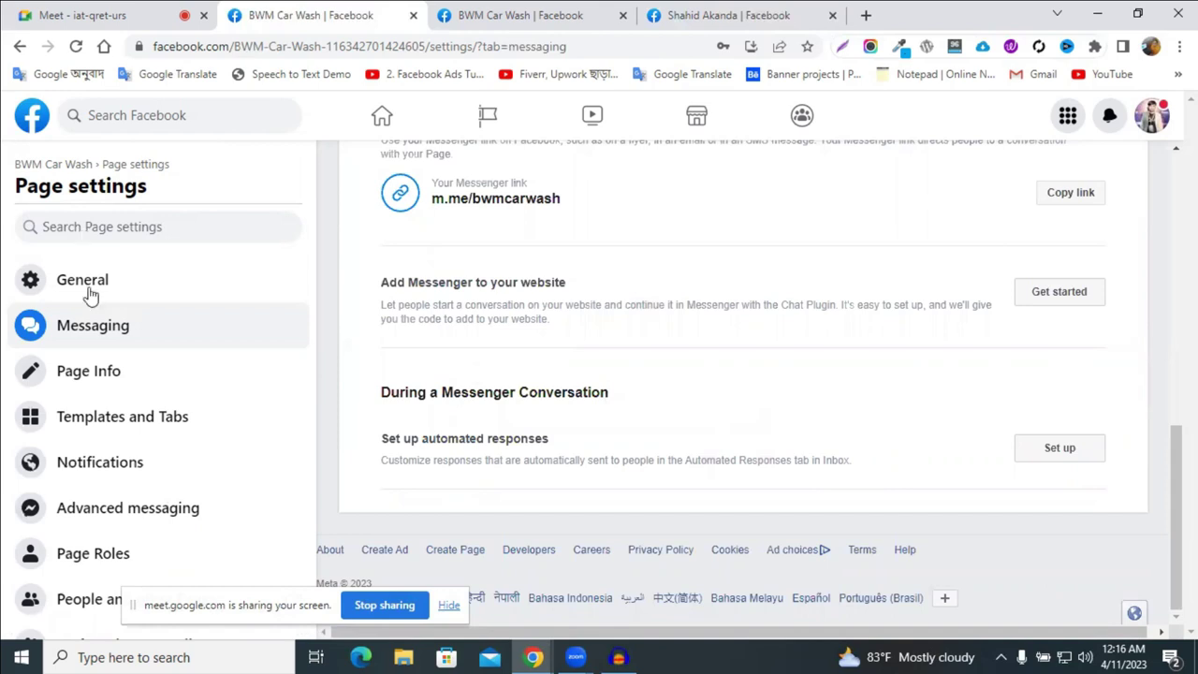
pyautogui.scroll(3, 103, 295)
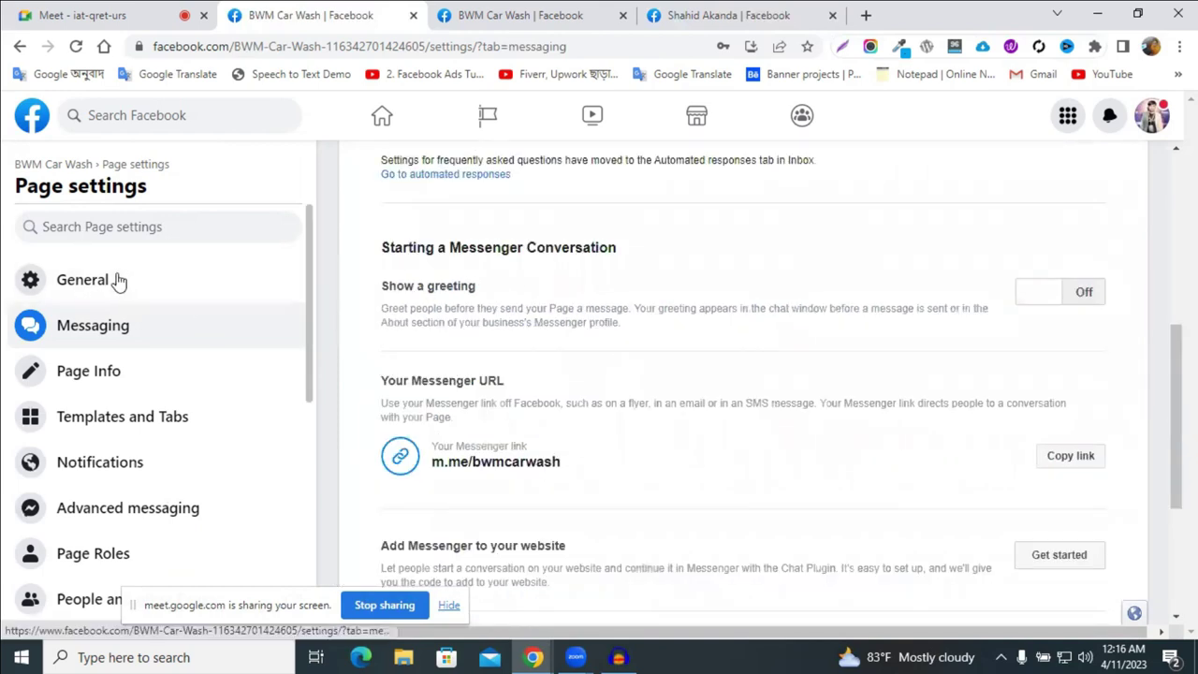
# Show the General Page settings with Page Visibility and Visitor Posts
pyautogui.click(119, 283)
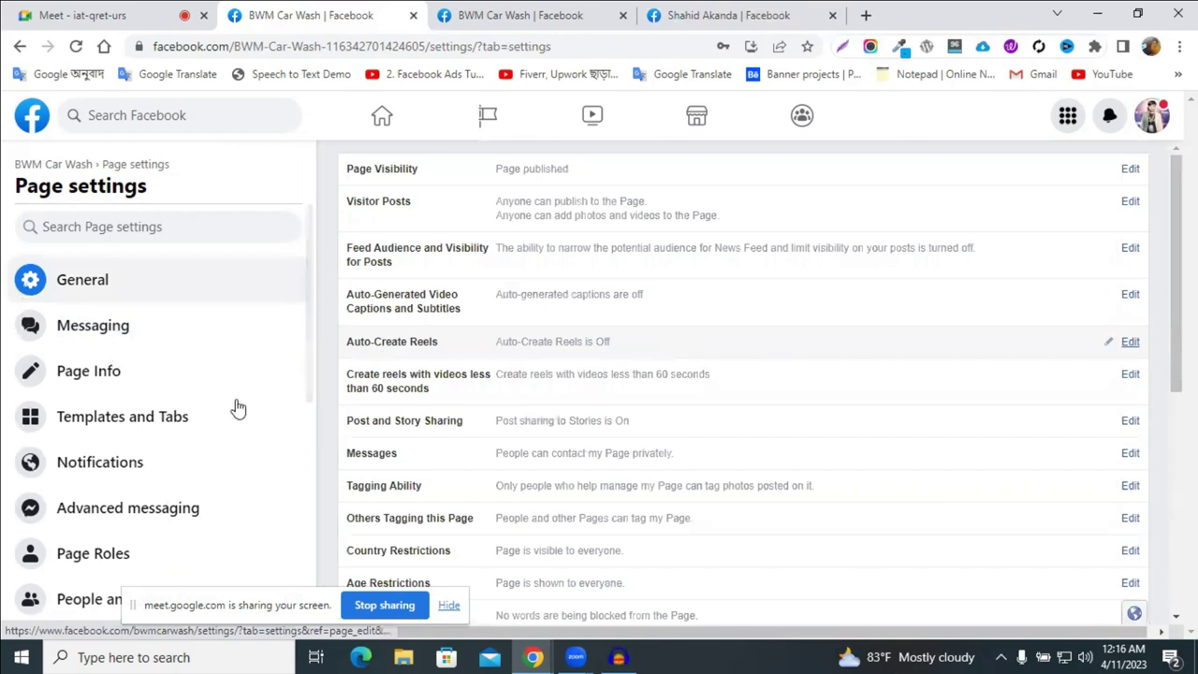
pyautogui.scroll(-7, 238, 409)
pyautogui.scroll(6, 58, 173)
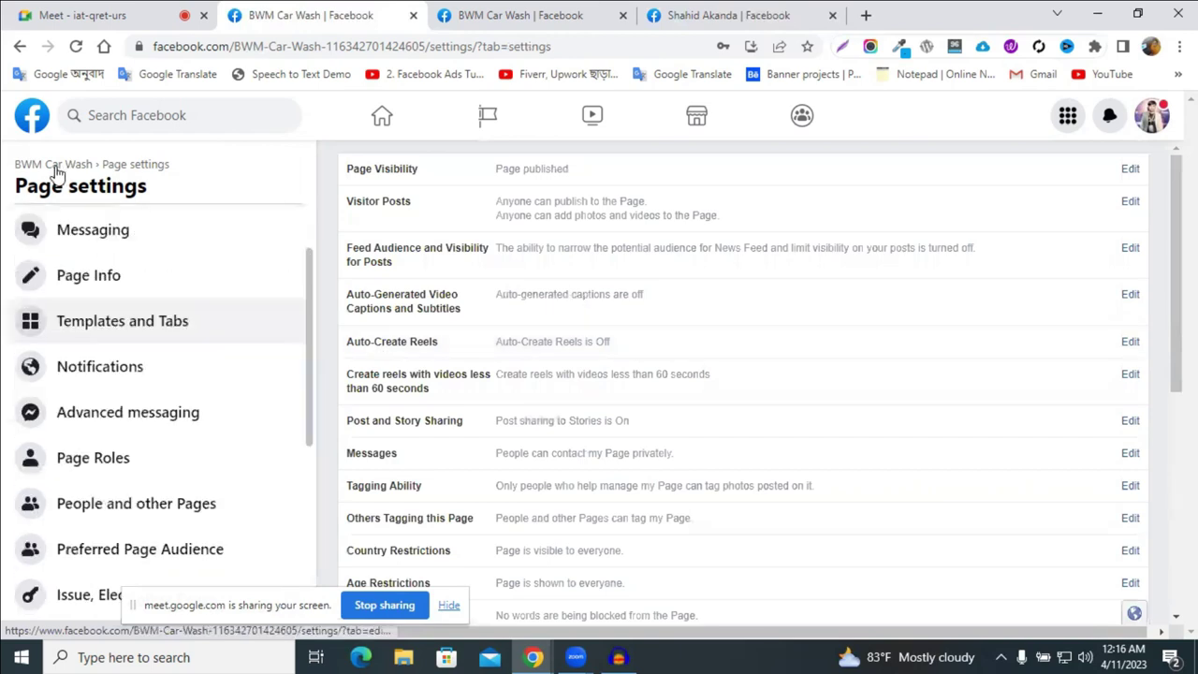
pyautogui.scroll(2, 56, 173)
# Return to the BWM Car Wash Manage shop tab and scroll the sidebar to the Meta Business Suite tools
pyautogui.click(56, 169)
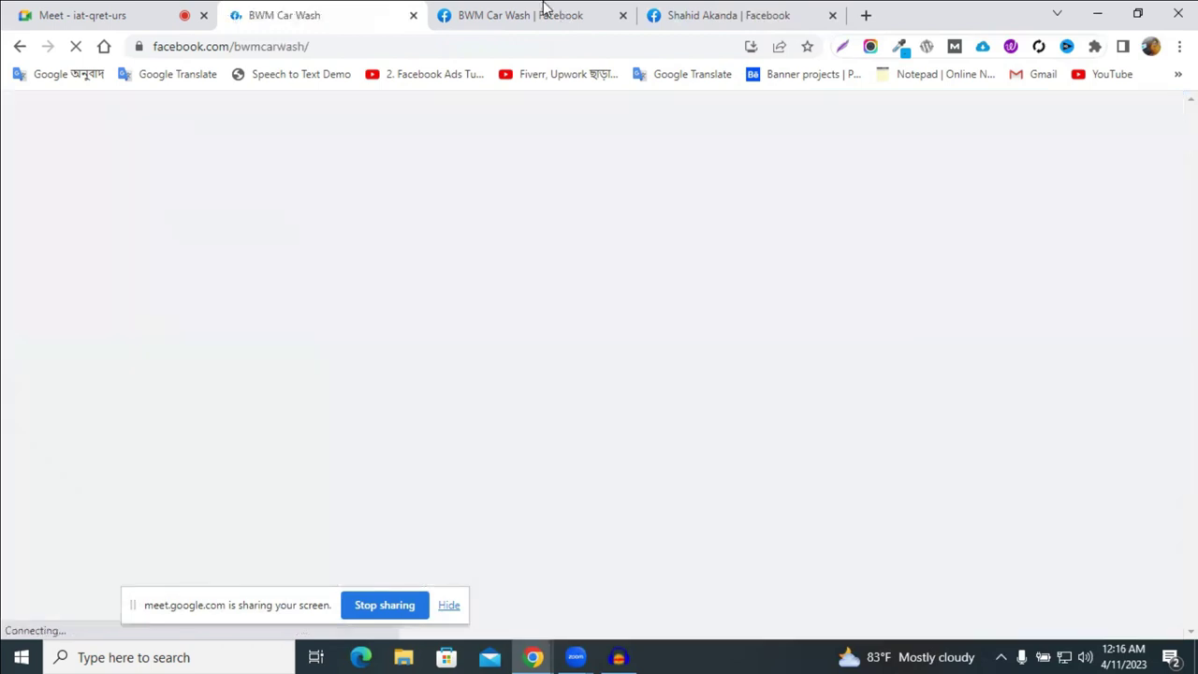
pyautogui.click(546, 10)
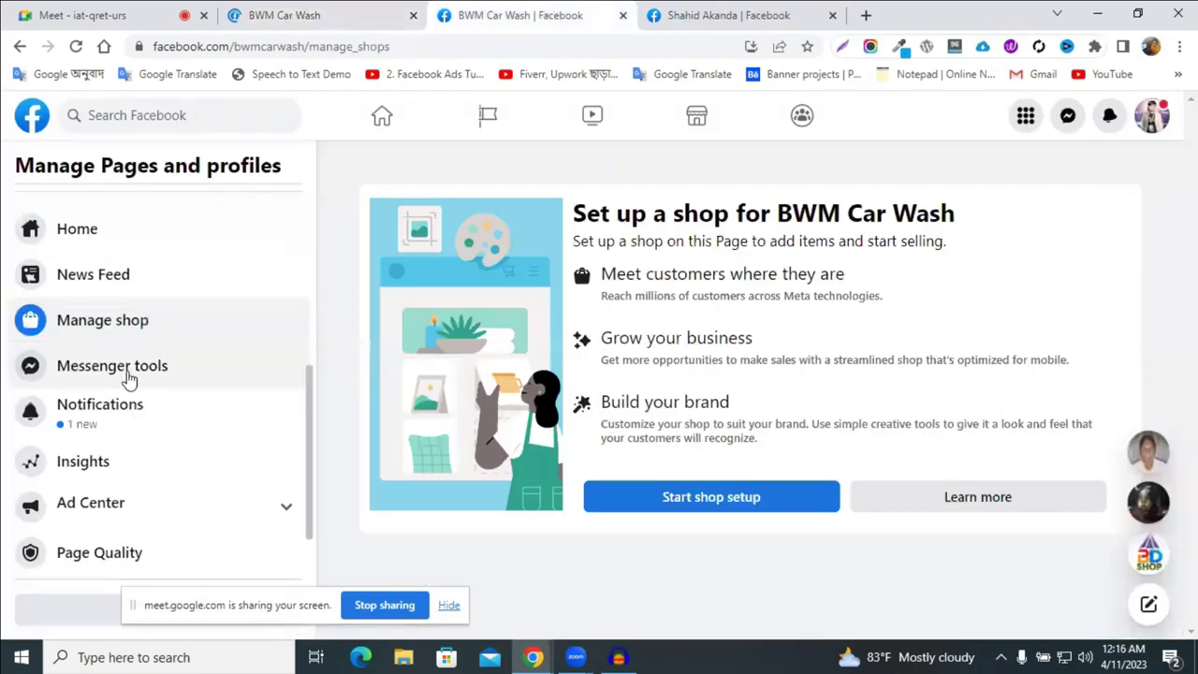
pyautogui.scroll(-1, 131, 477)
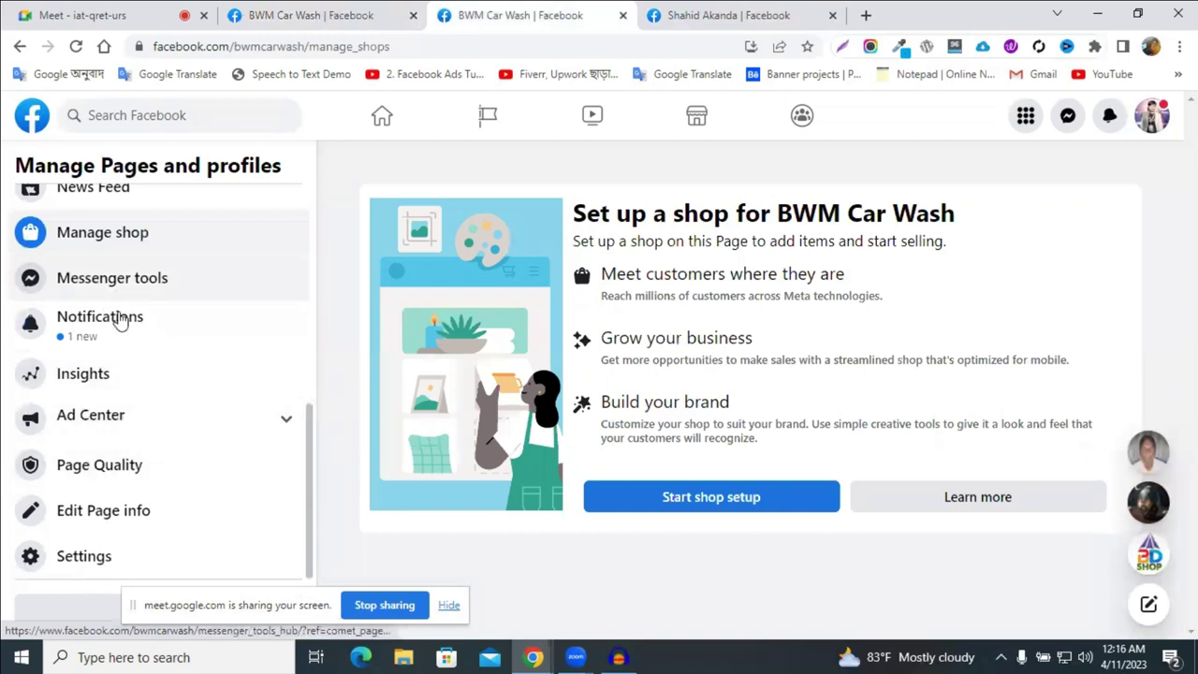
pyautogui.scroll(1, 119, 323)
pyautogui.scroll(1, 131, 367)
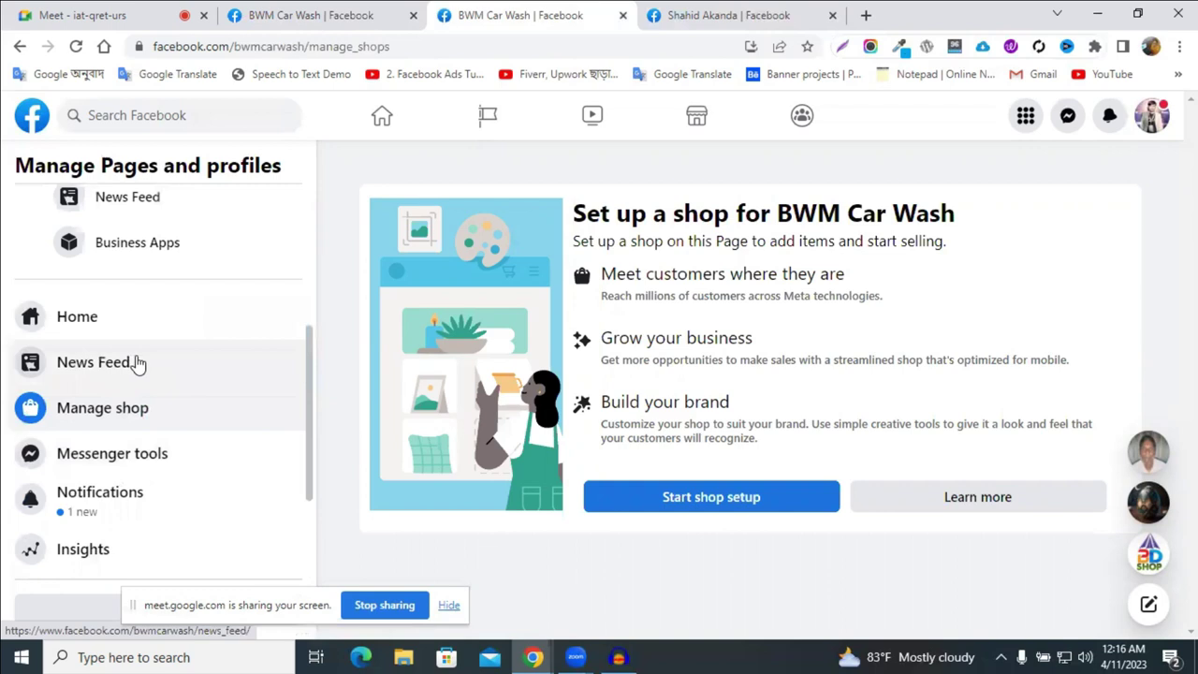
pyautogui.scroll(3, 140, 367)
pyautogui.scroll(1, 129, 459)
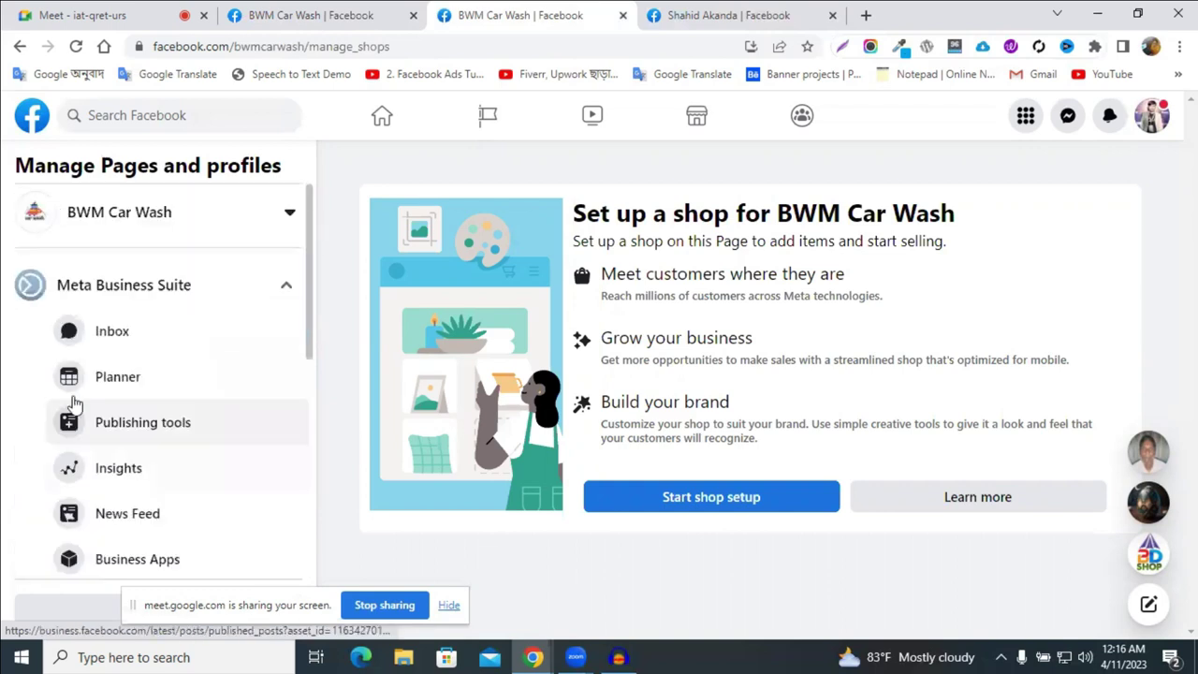
# Scroll through the Planner's weekly calendar of scheduled posts, then open Content's Published posts list
pyautogui.click(138, 384)
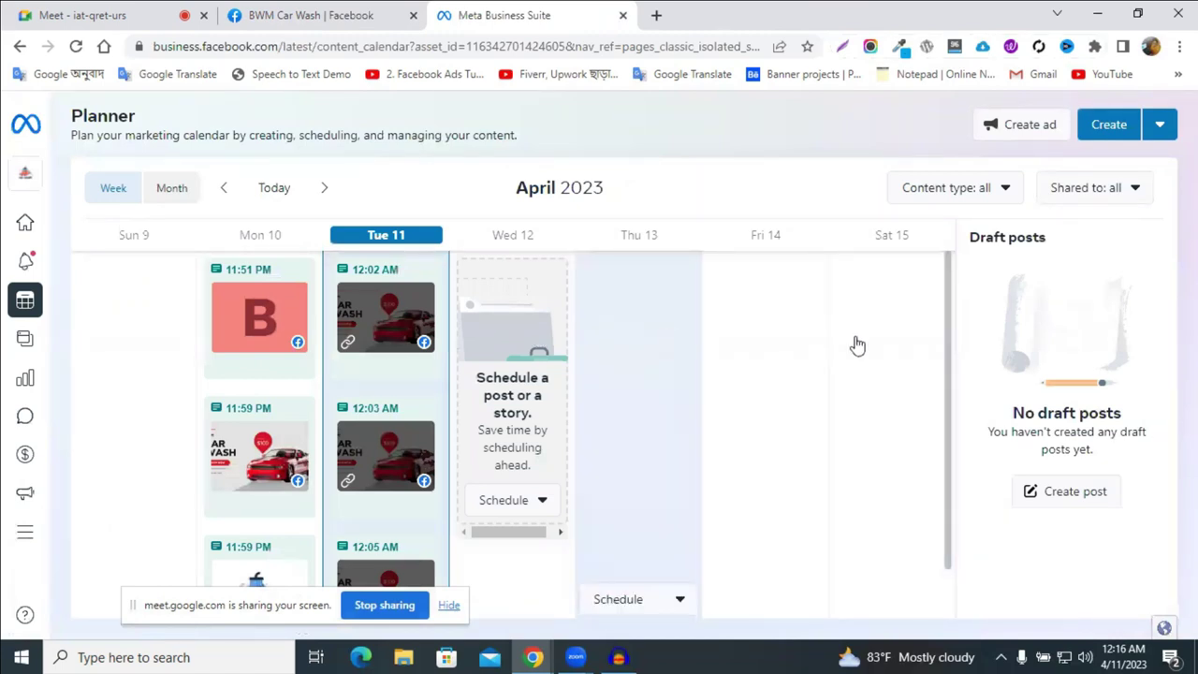
pyautogui.scroll(-1, 67, 321)
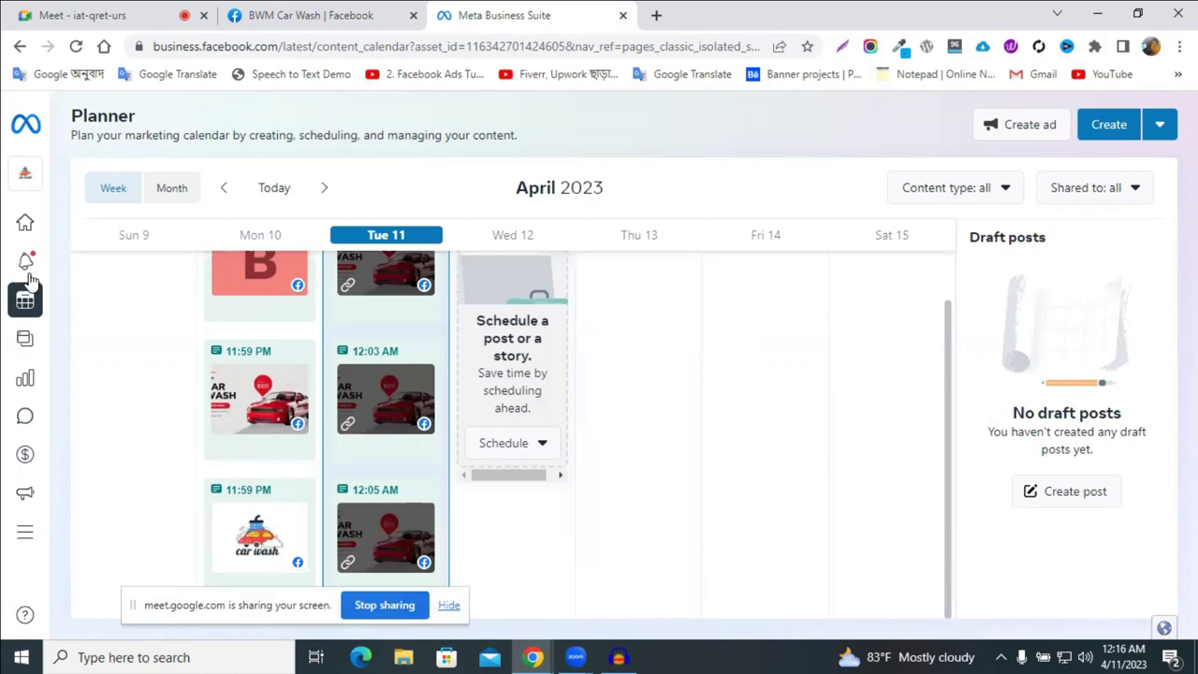
pyautogui.click(75, 347)
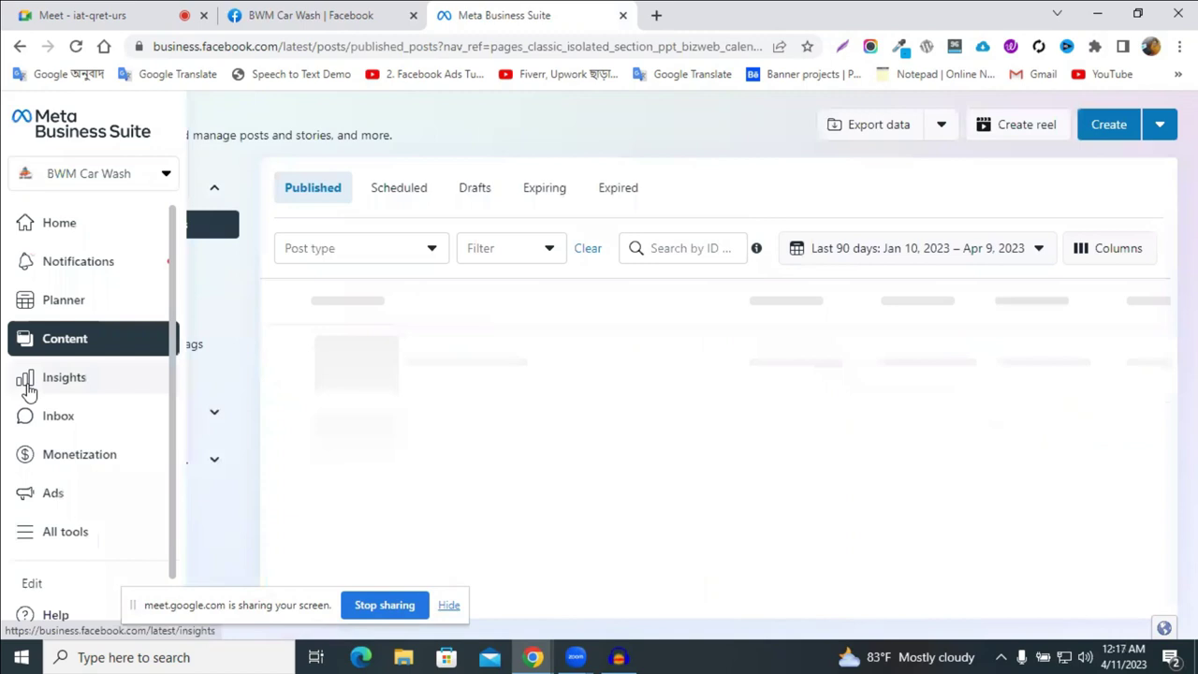
# Open Insights, highlight the new Page likes figure, and close the 'Your last week in review' summary
pyautogui.click(28, 391)
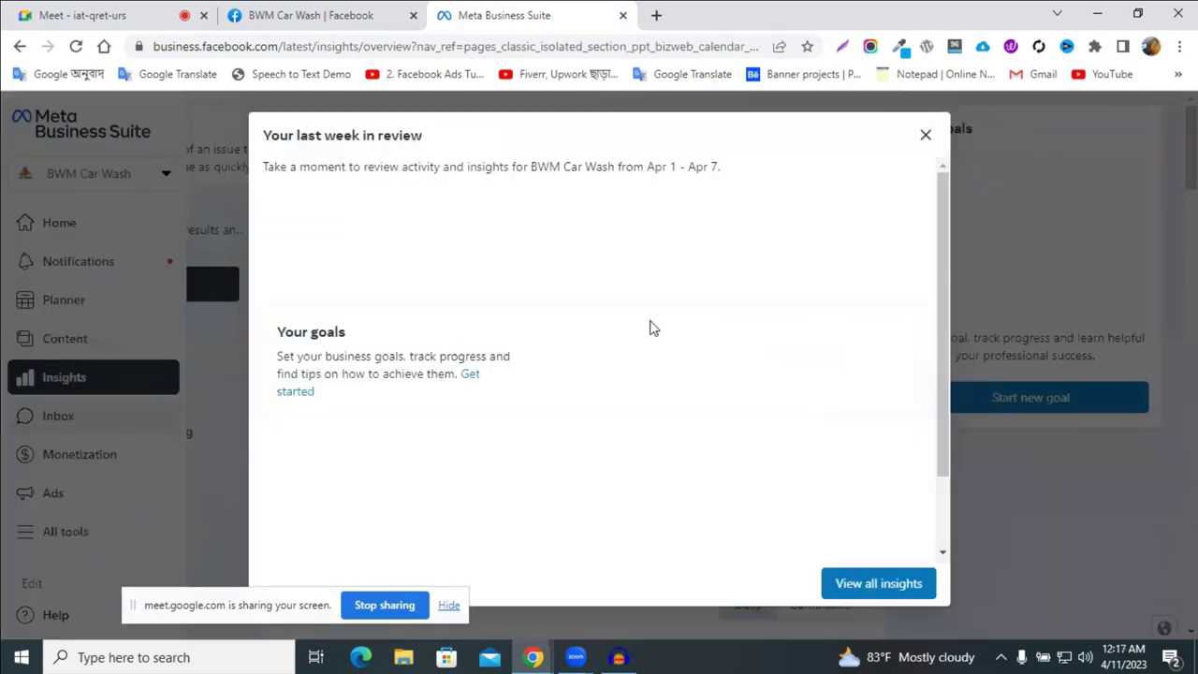
pyautogui.scroll(-1, 464, 344)
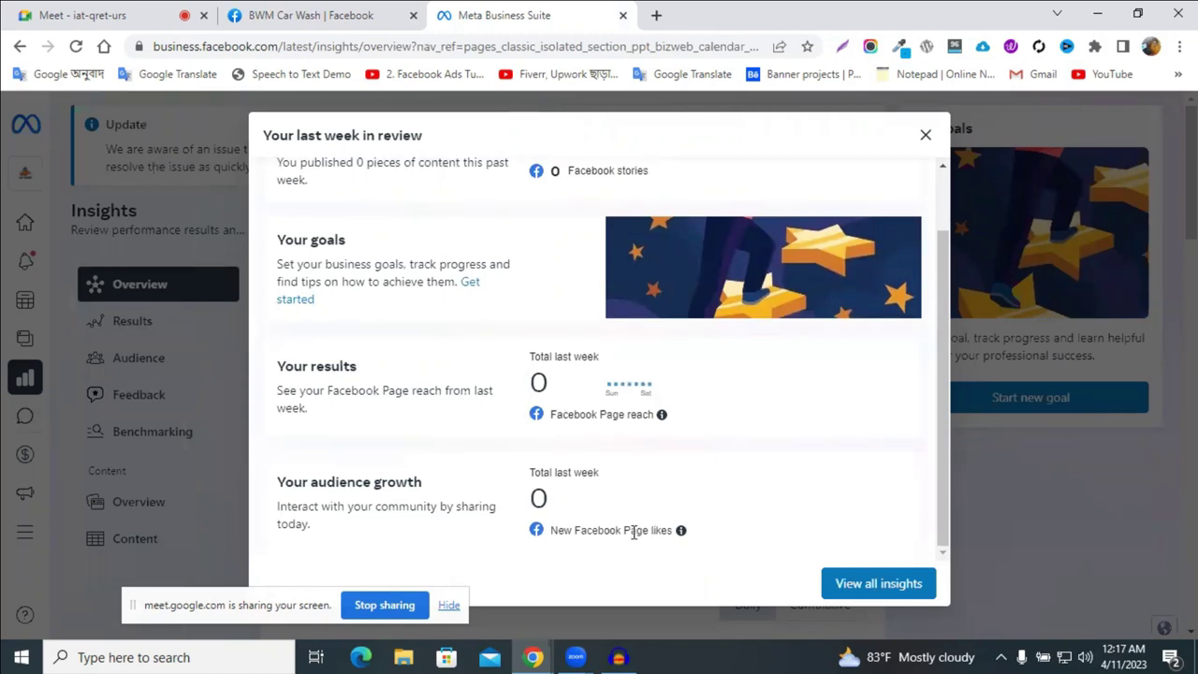
pyautogui.moveTo(634, 532); pyautogui.dragTo(717, 516)
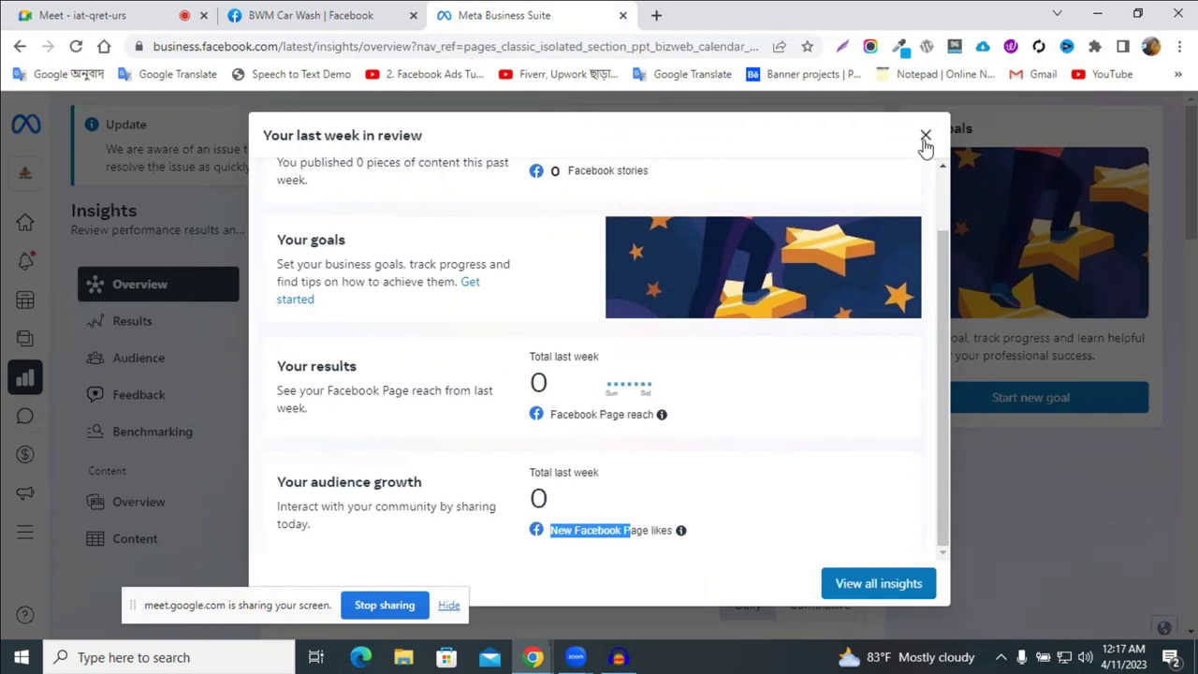
pyautogui.click(925, 138)
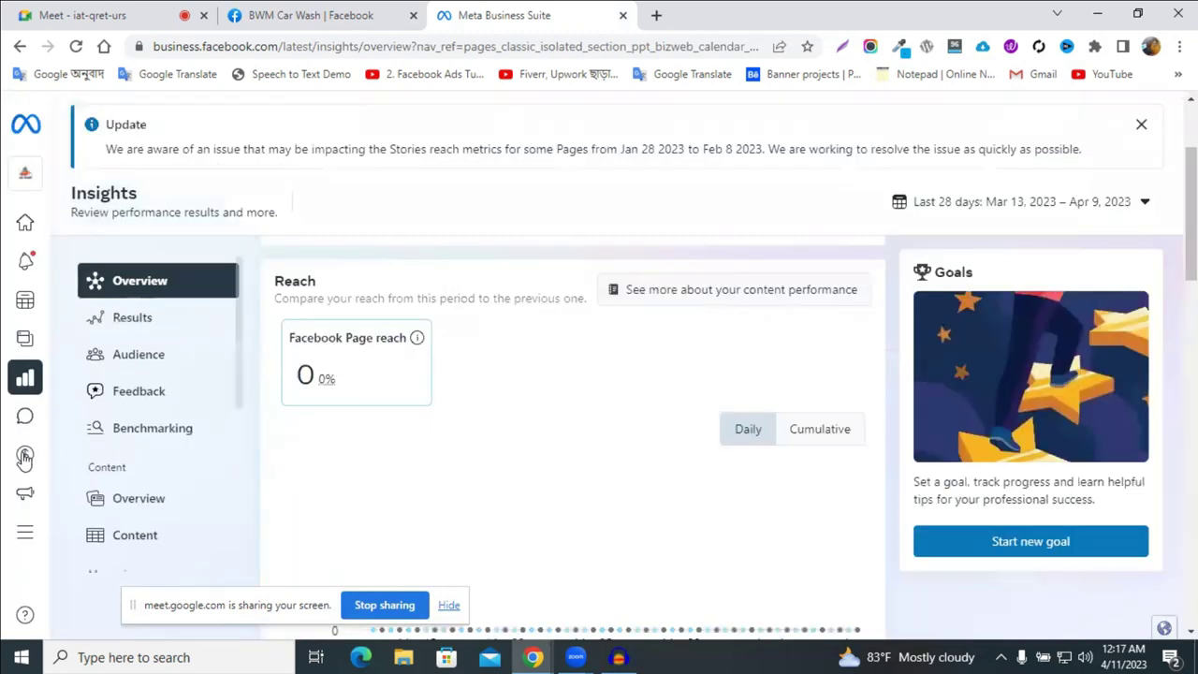
pyautogui.moveTo(26, 453)
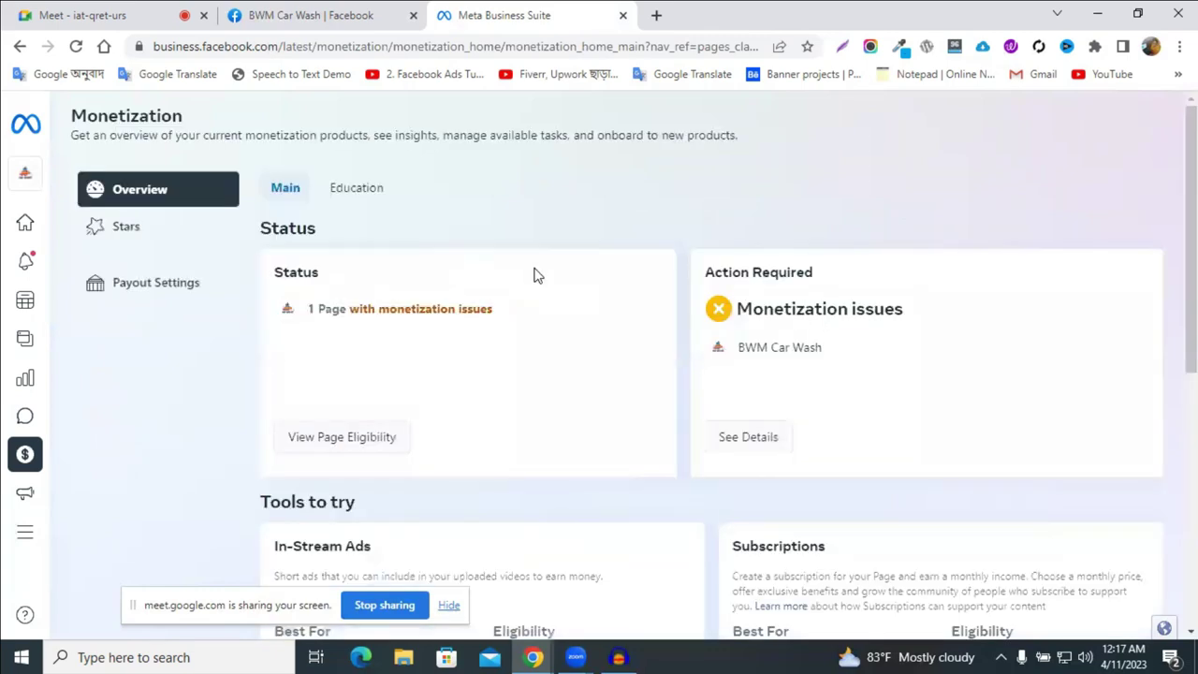
pyautogui.scroll(-1, 746, 259)
pyautogui.scroll(1, 693, 320)
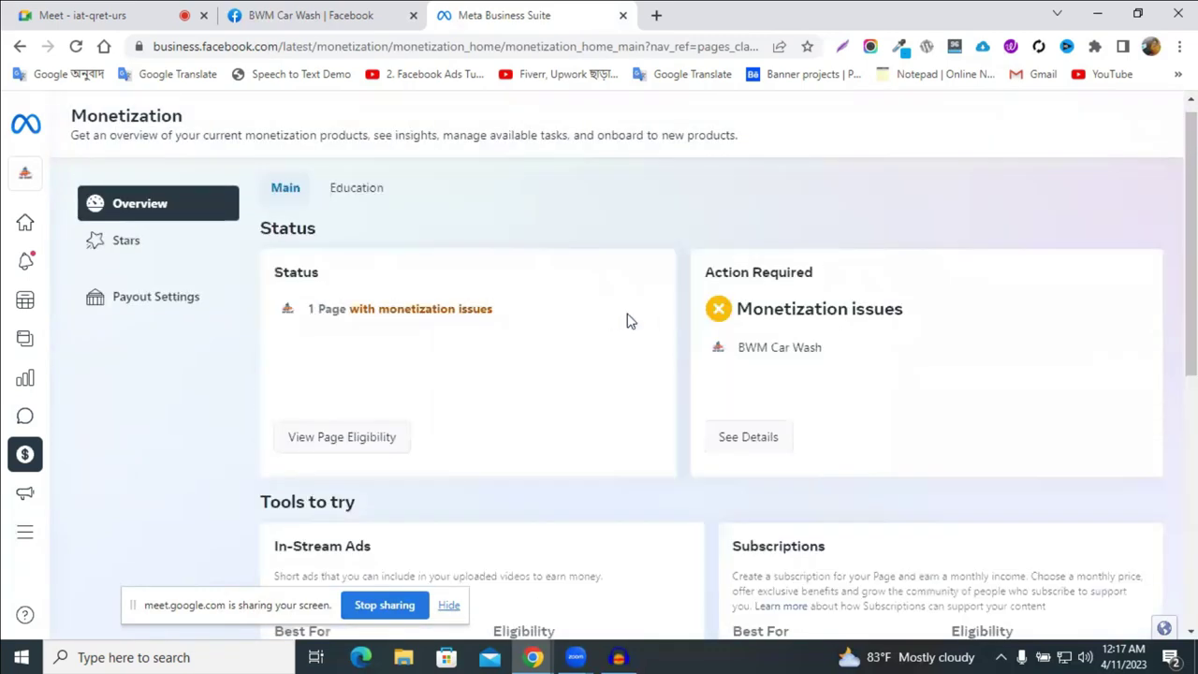
pyautogui.moveTo(621, 307); pyautogui.dragTo(778, 308)
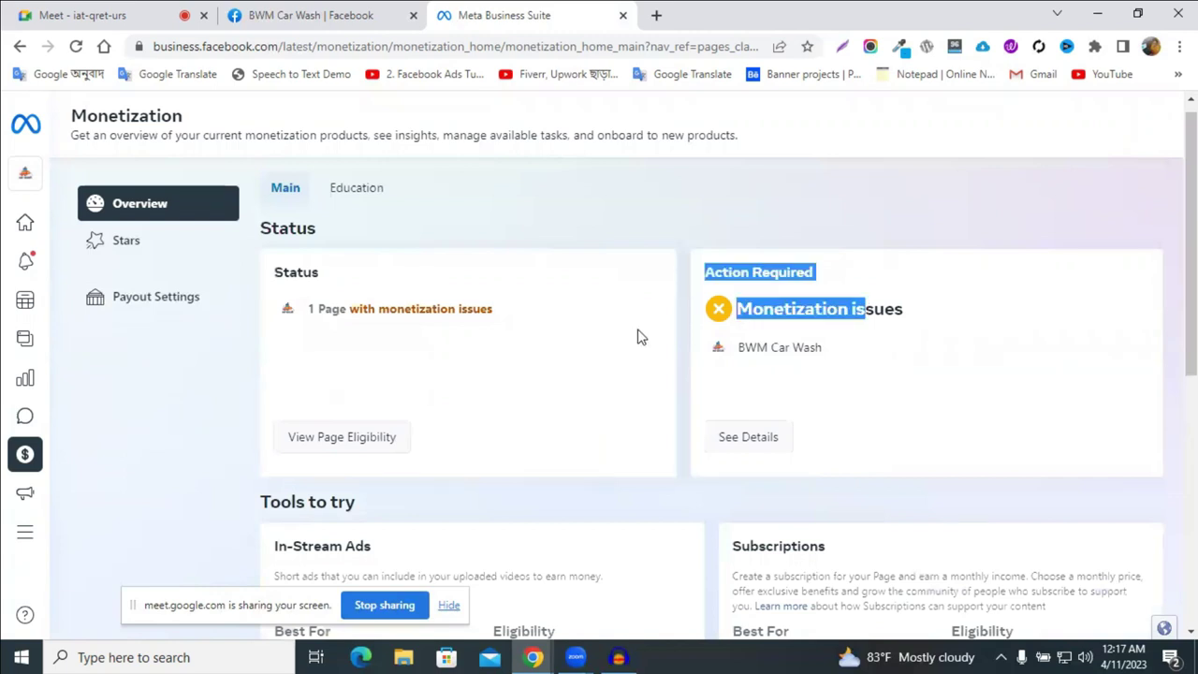
pyautogui.click(777, 308)
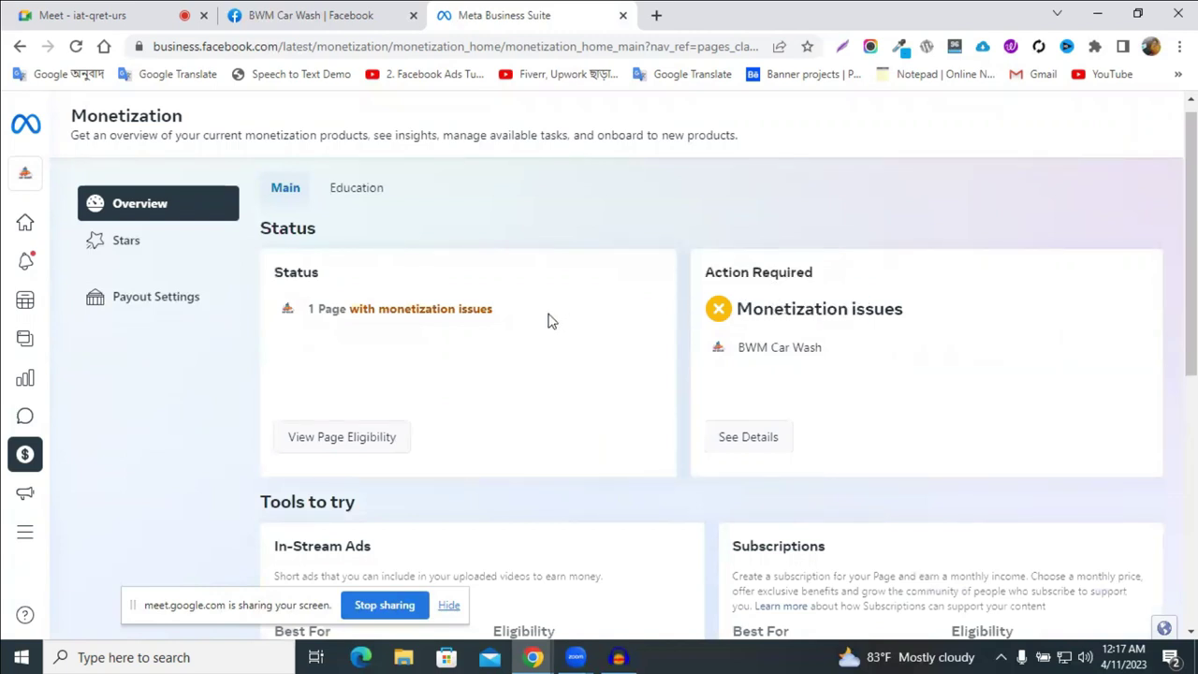
pyautogui.scroll(-2, 552, 311)
pyautogui.scroll(1, 553, 310)
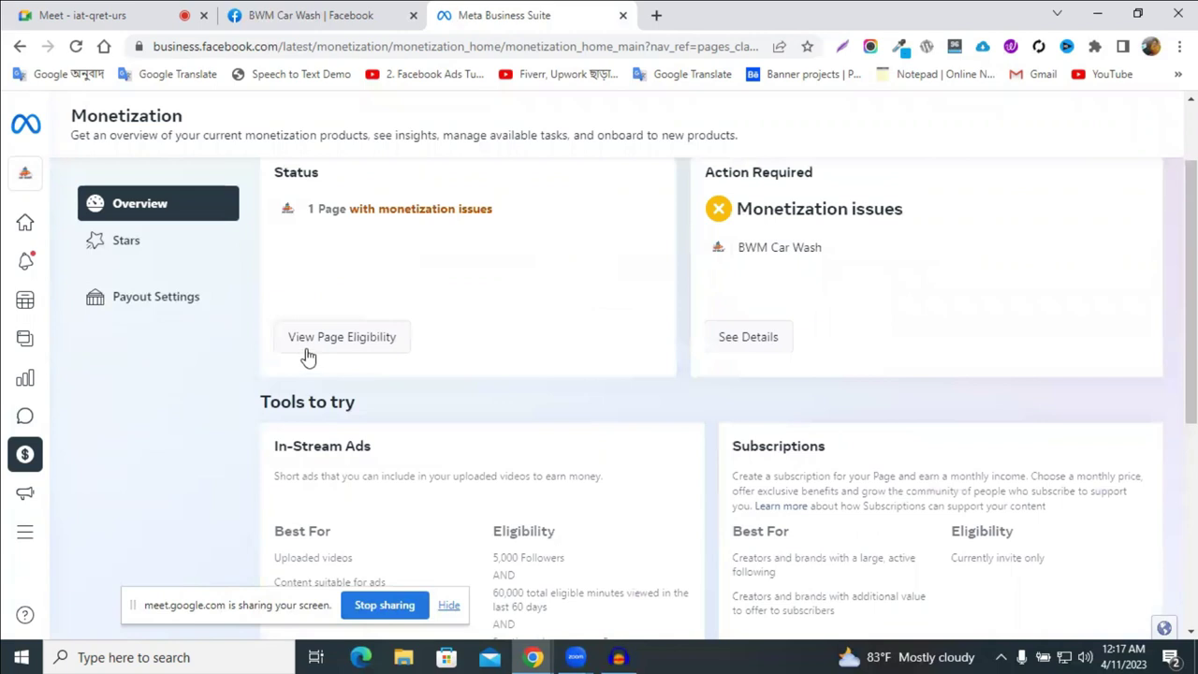
pyautogui.click(309, 349)
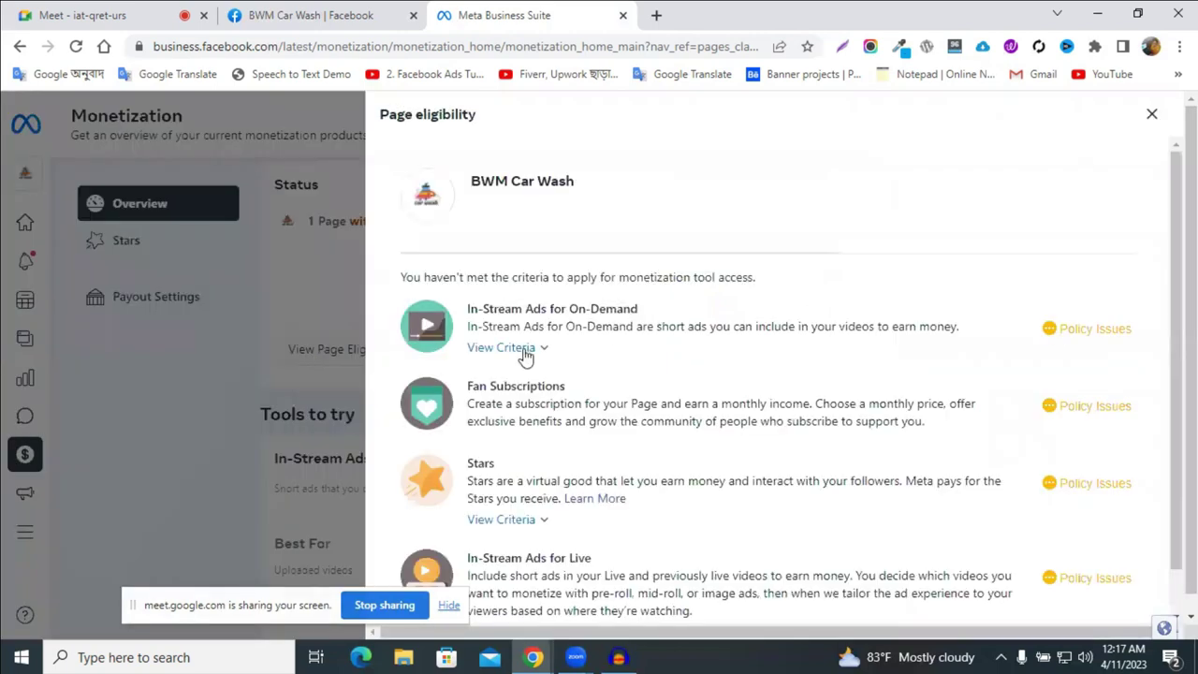
pyautogui.click(503, 347)
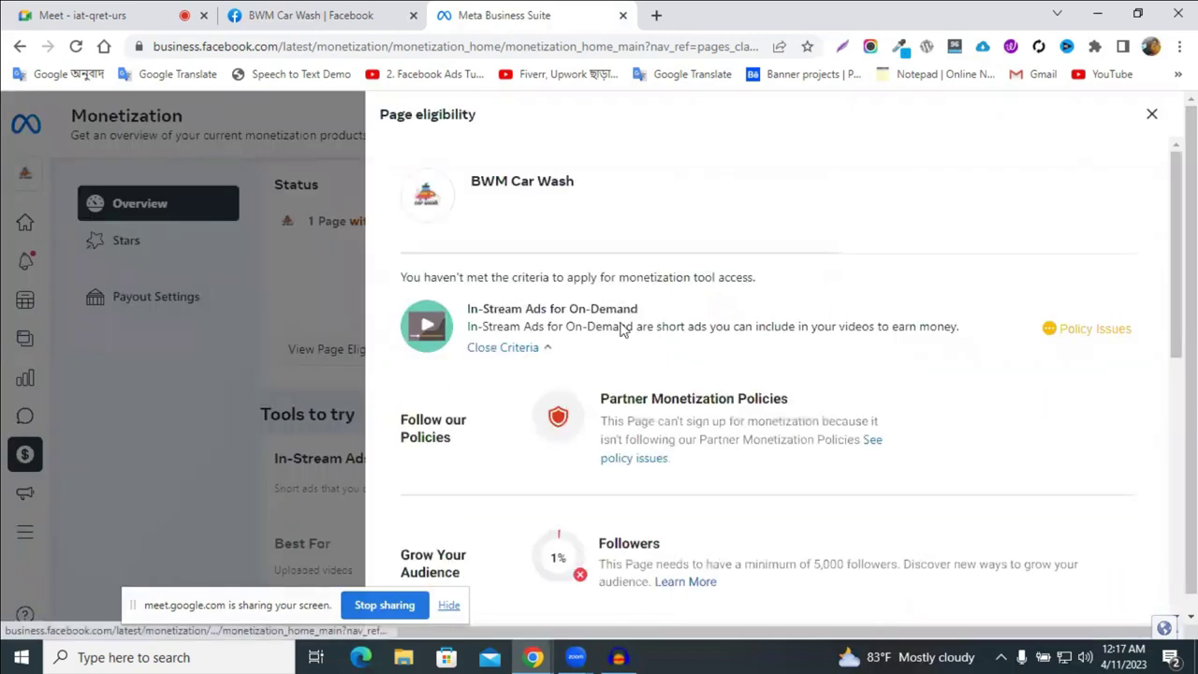
pyautogui.scroll(-2, 599, 375)
pyautogui.scroll(1, 640, 358)
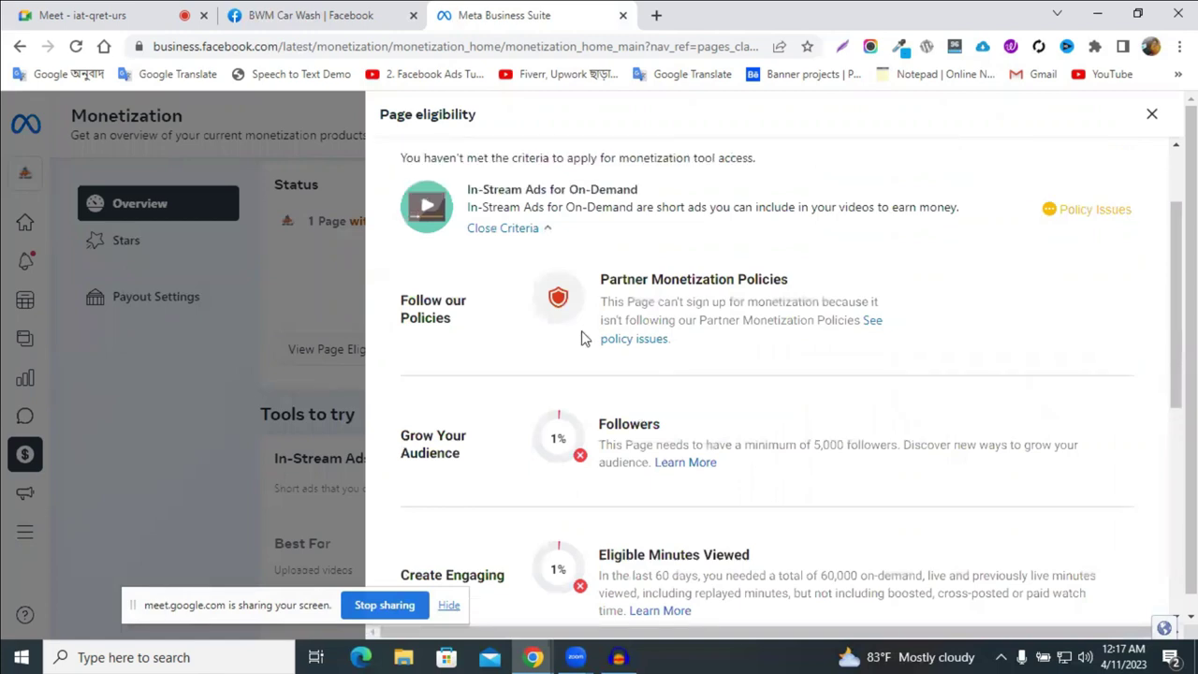
pyautogui.moveTo(788, 320); pyautogui.dragTo(697, 354)
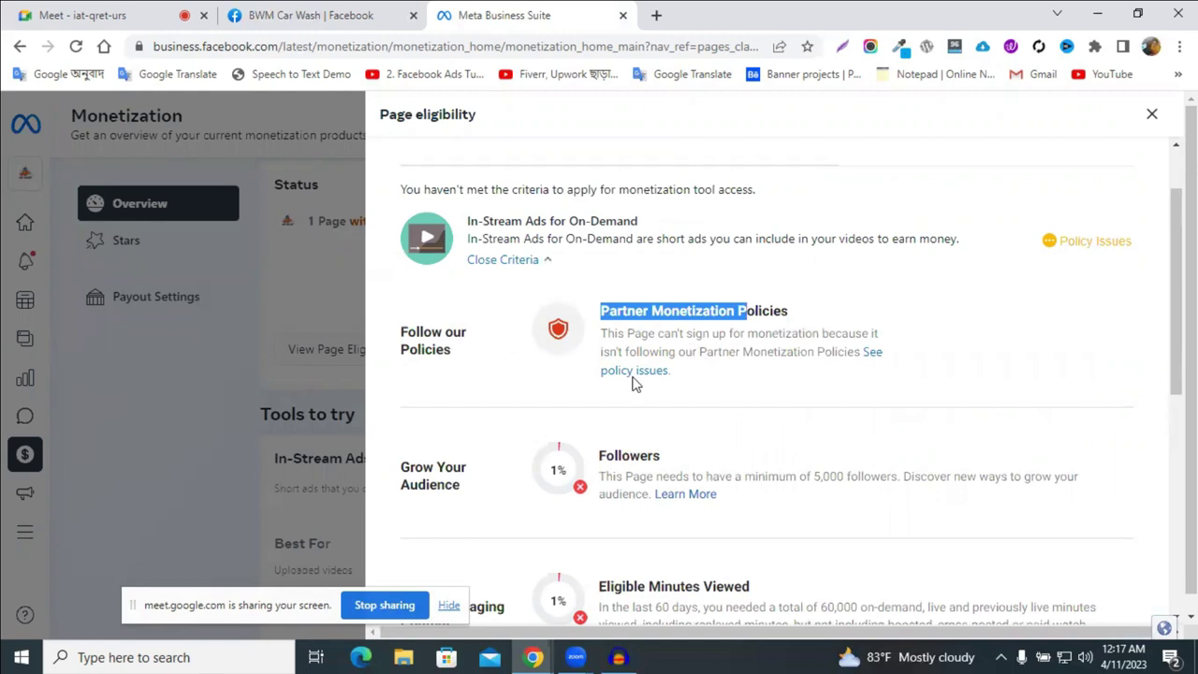
pyautogui.scroll(-2, 810, 316)
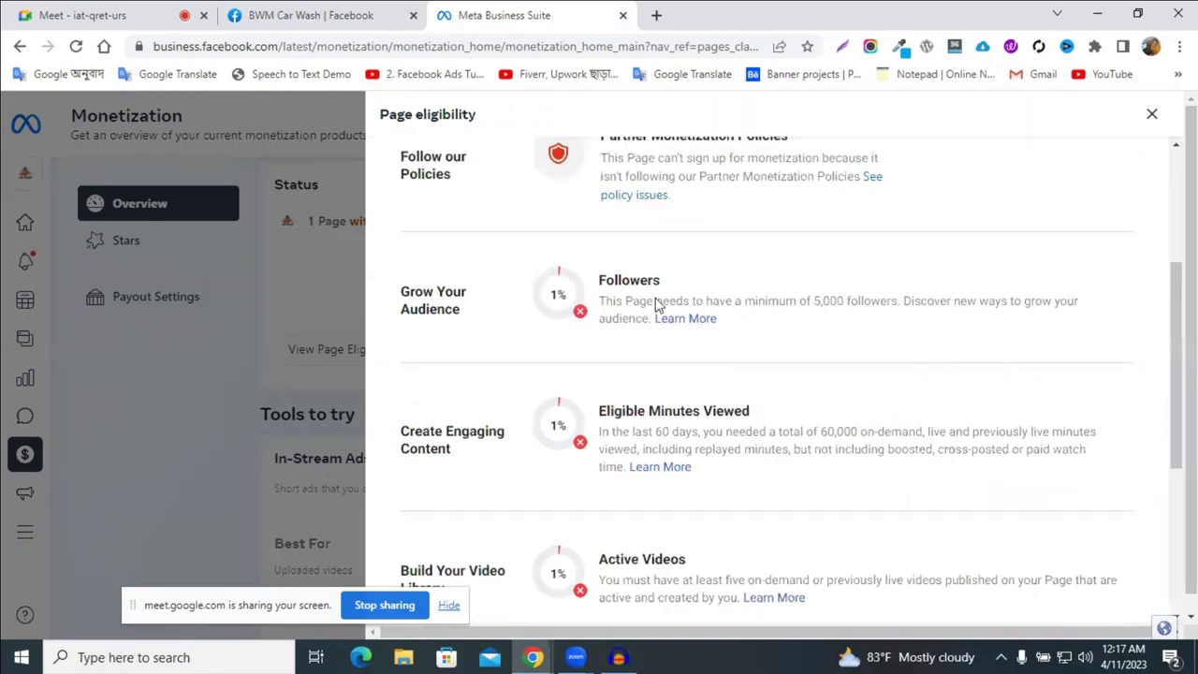
pyautogui.scroll(-2, 658, 305)
pyautogui.doubleClick(822, 255)
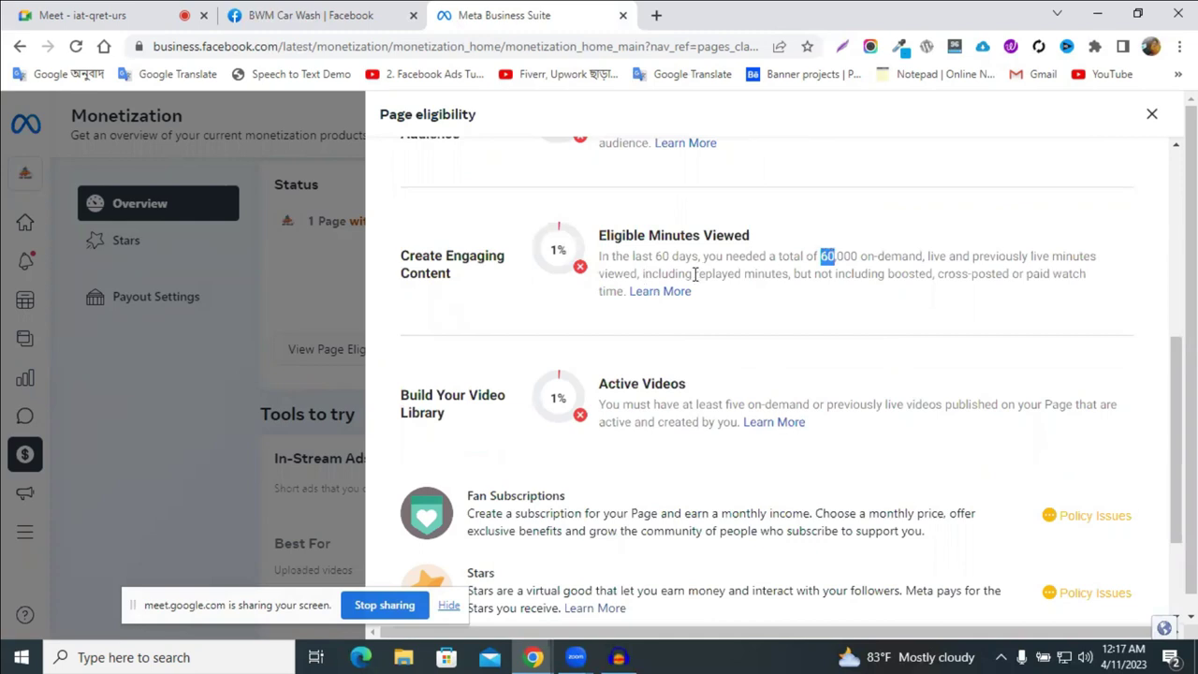
pyautogui.scroll(-1, 723, 302)
pyautogui.scroll(-1, 657, 298)
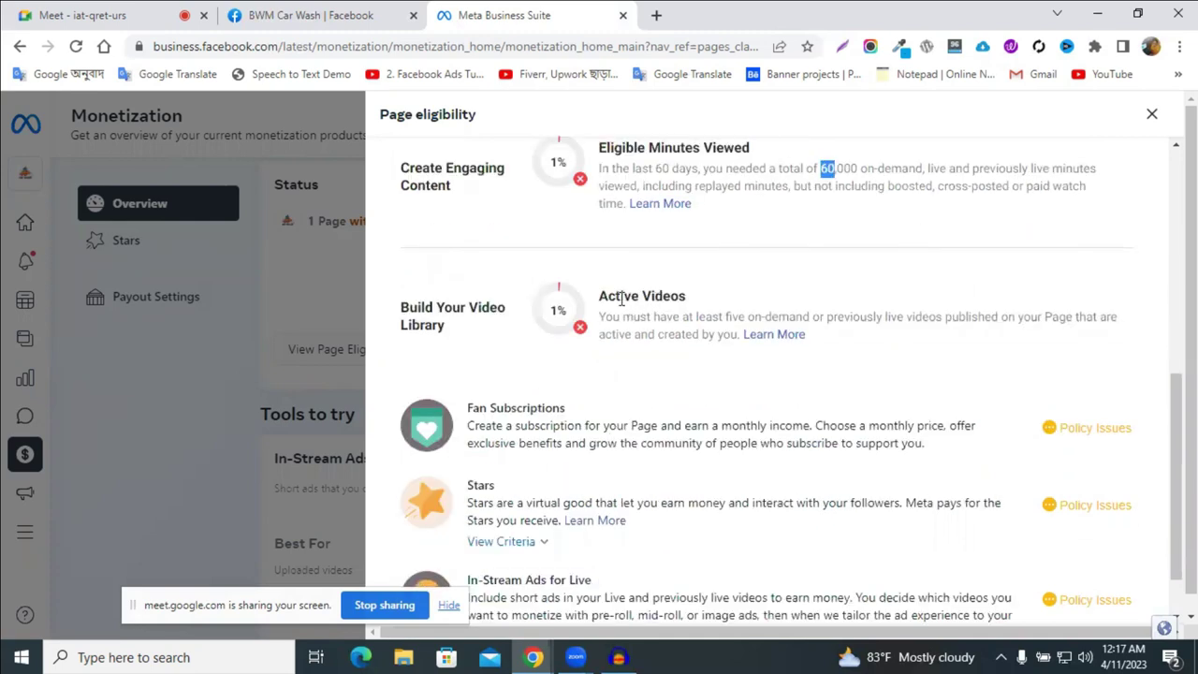
pyautogui.moveTo(620, 297); pyautogui.dragTo(656, 299)
pyautogui.scroll(-1, 483, 443)
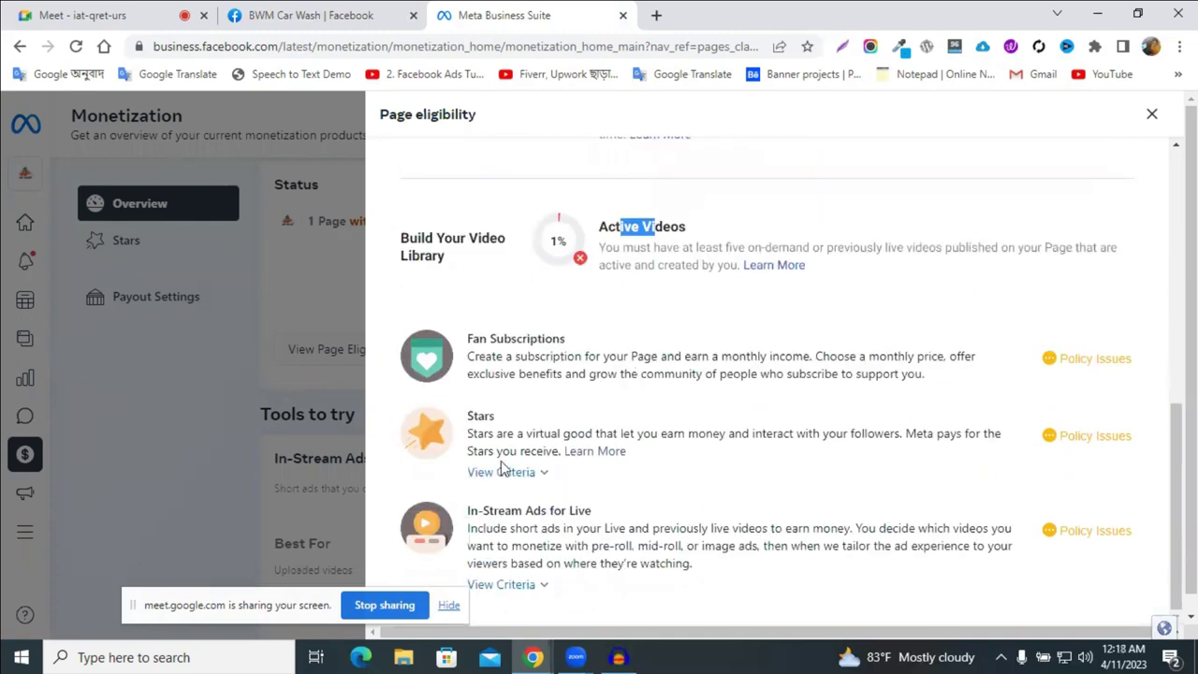
pyautogui.click(502, 472)
pyautogui.scroll(-3, 608, 402)
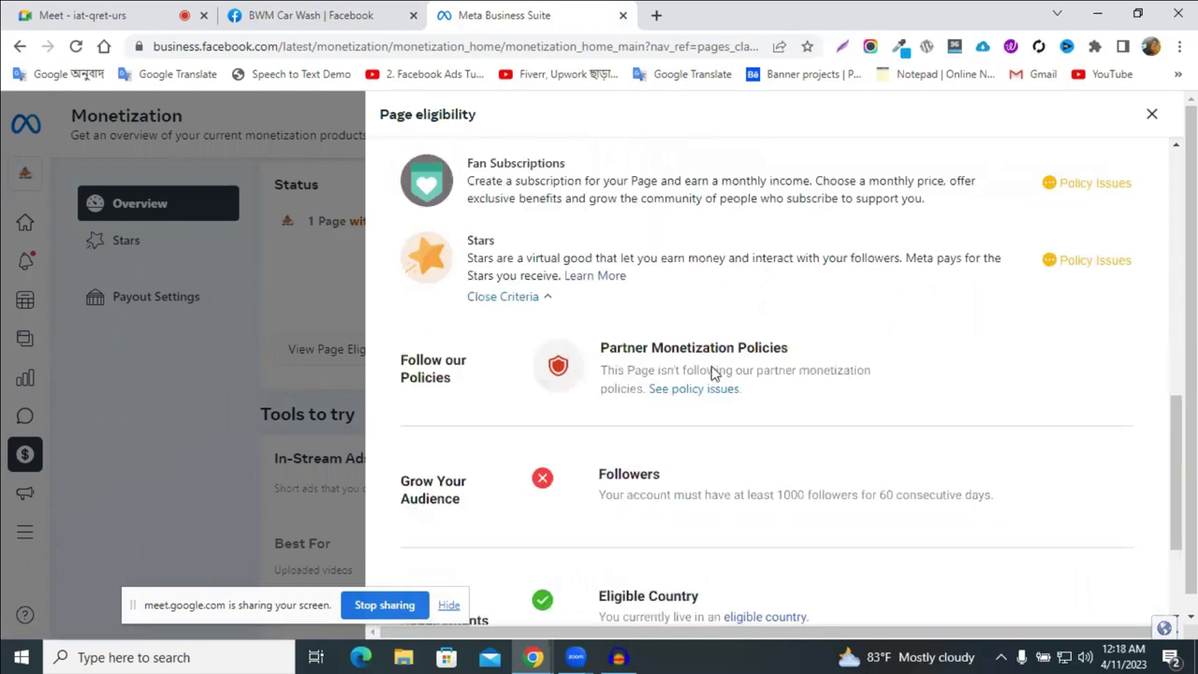
pyautogui.scroll(-3, 708, 365)
pyautogui.scroll(3, 889, 393)
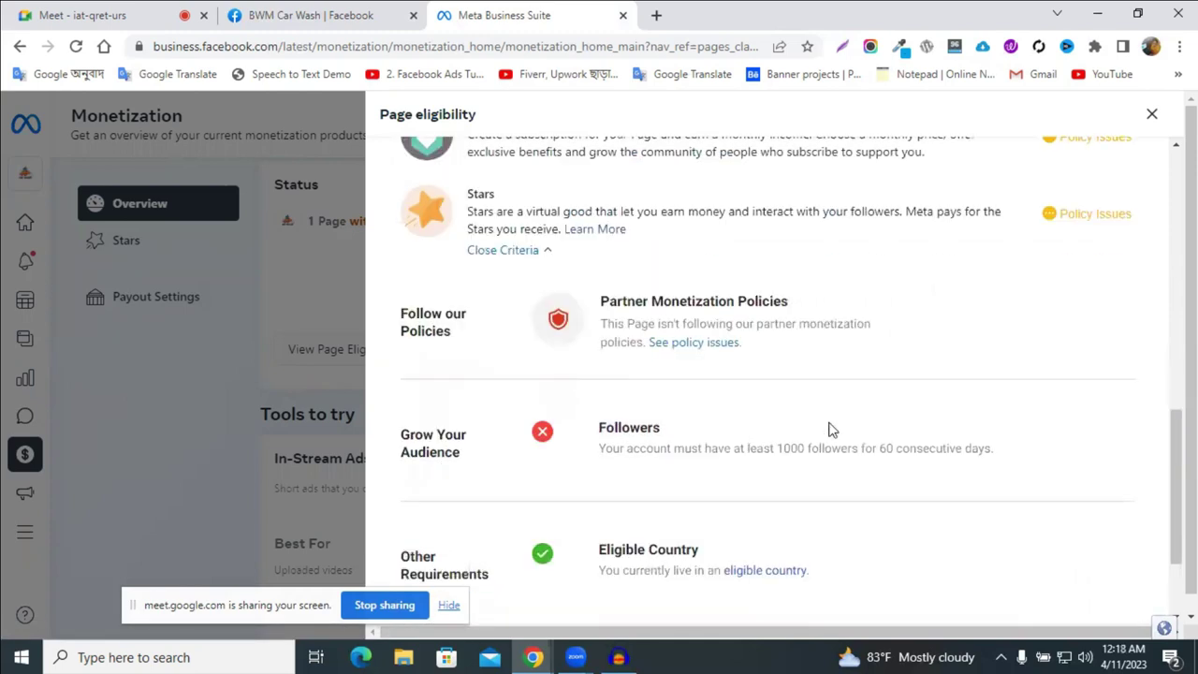
pyautogui.scroll(1, 994, 256)
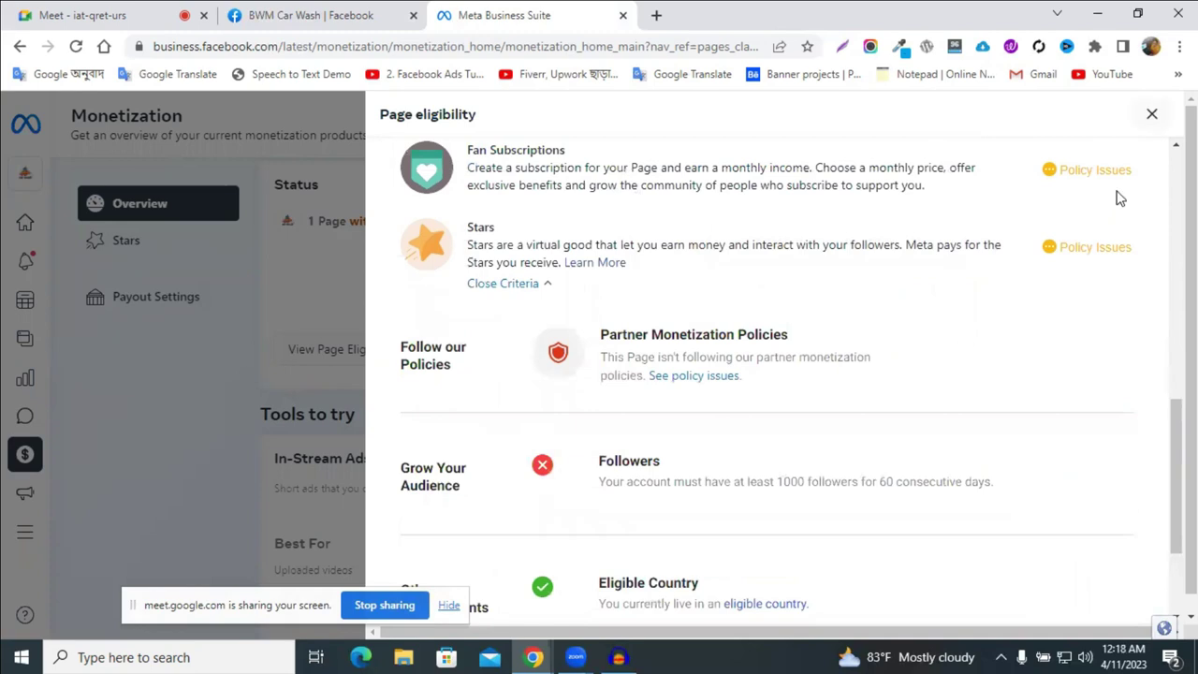
pyautogui.click(1152, 115)
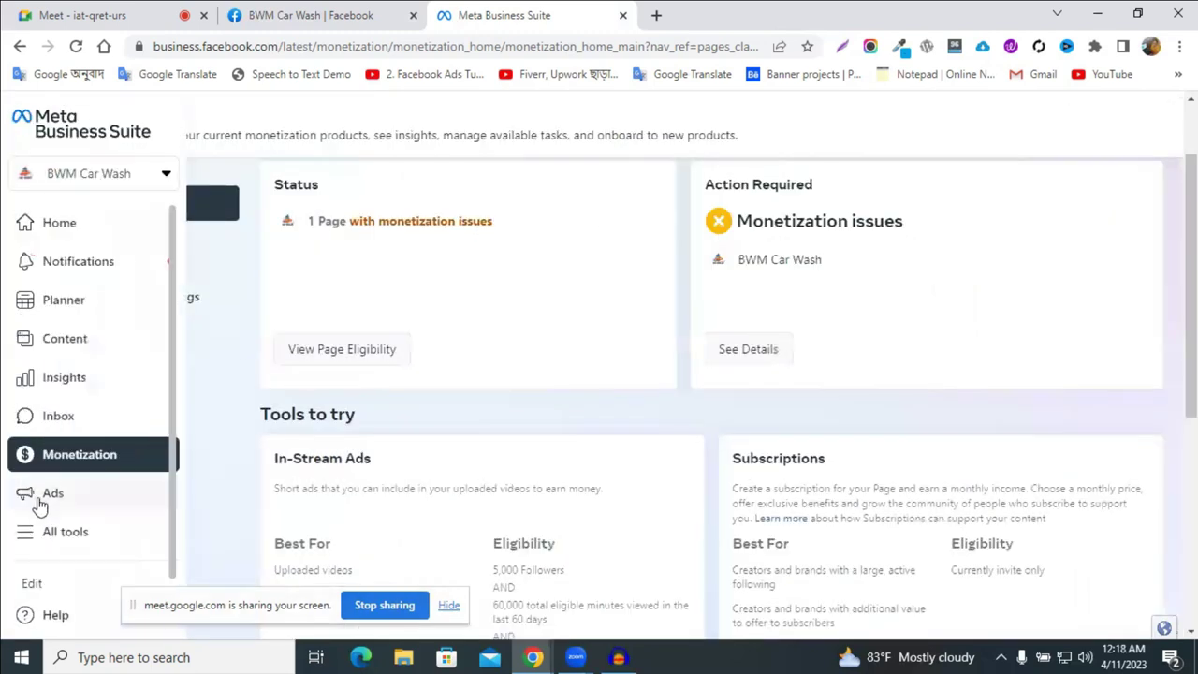
# Glance at the ads summary, then go back through Monetization and Insights to the published posts page
pyautogui.click(40, 503)
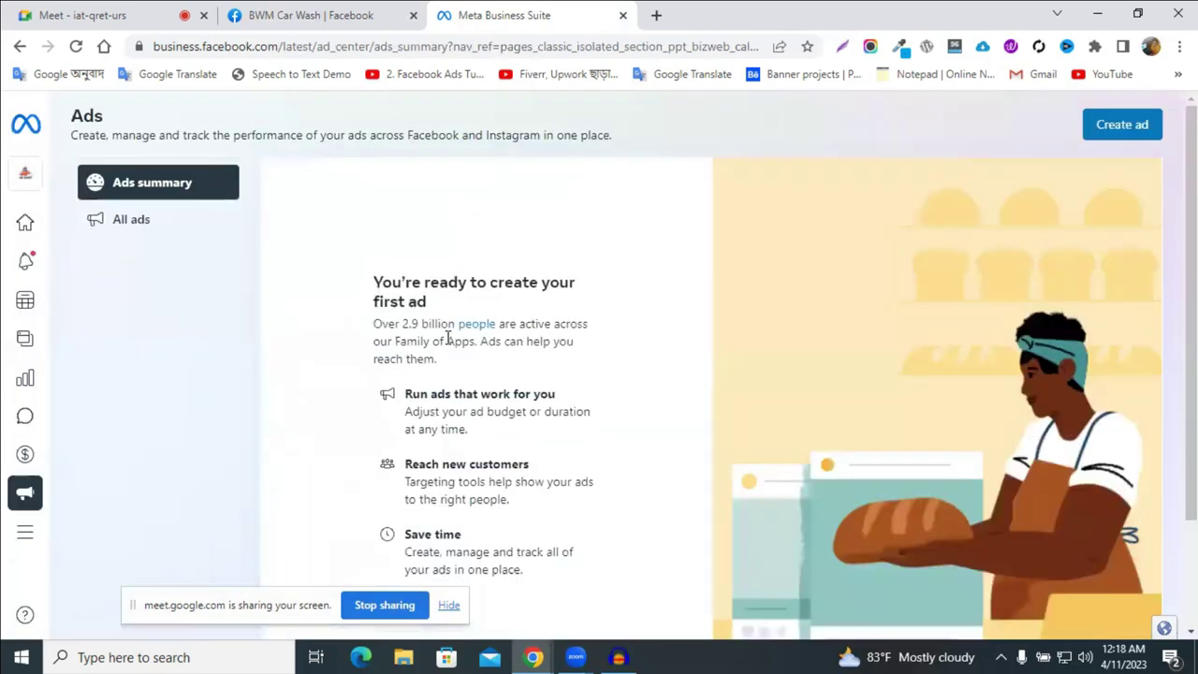
pyautogui.scroll(-2, 588, 342)
pyautogui.scroll(2, 553, 339)
pyautogui.click(18, 47)
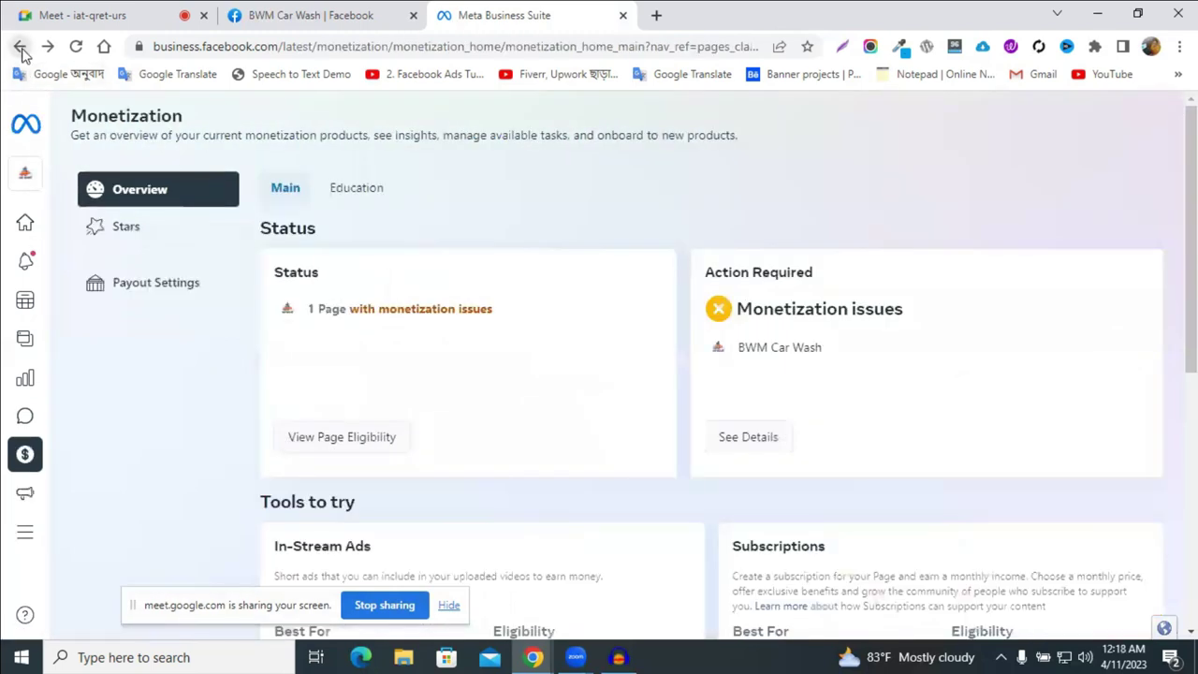
pyautogui.click(19, 48)
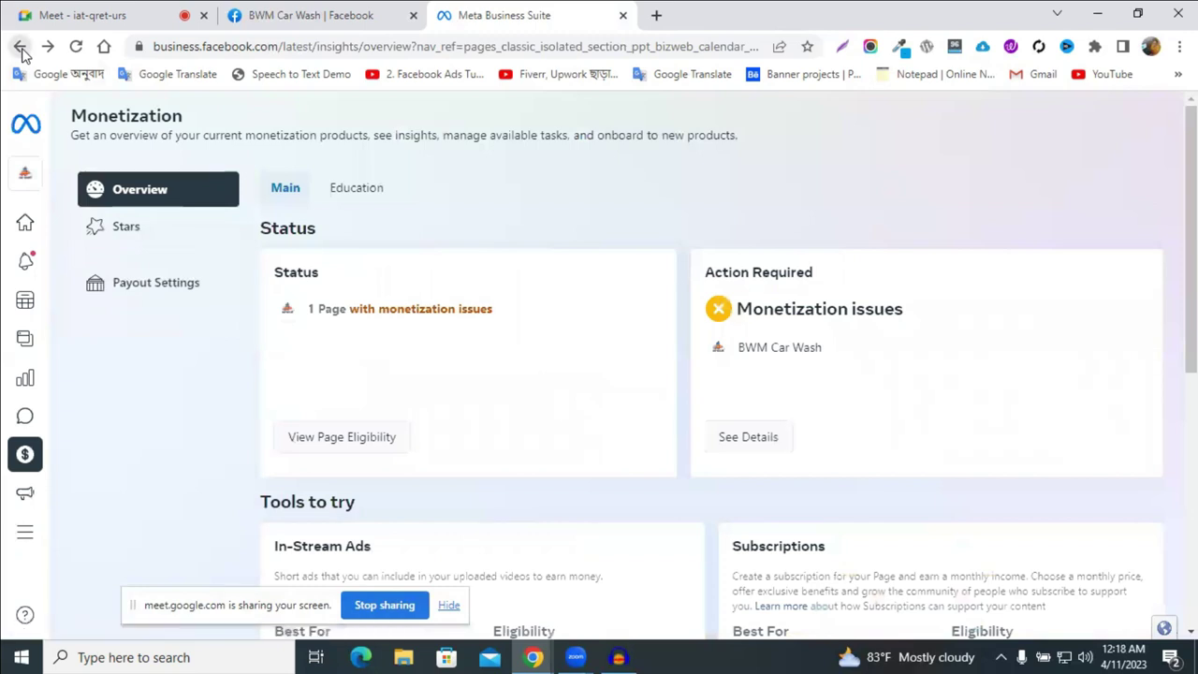
pyautogui.click(21, 48)
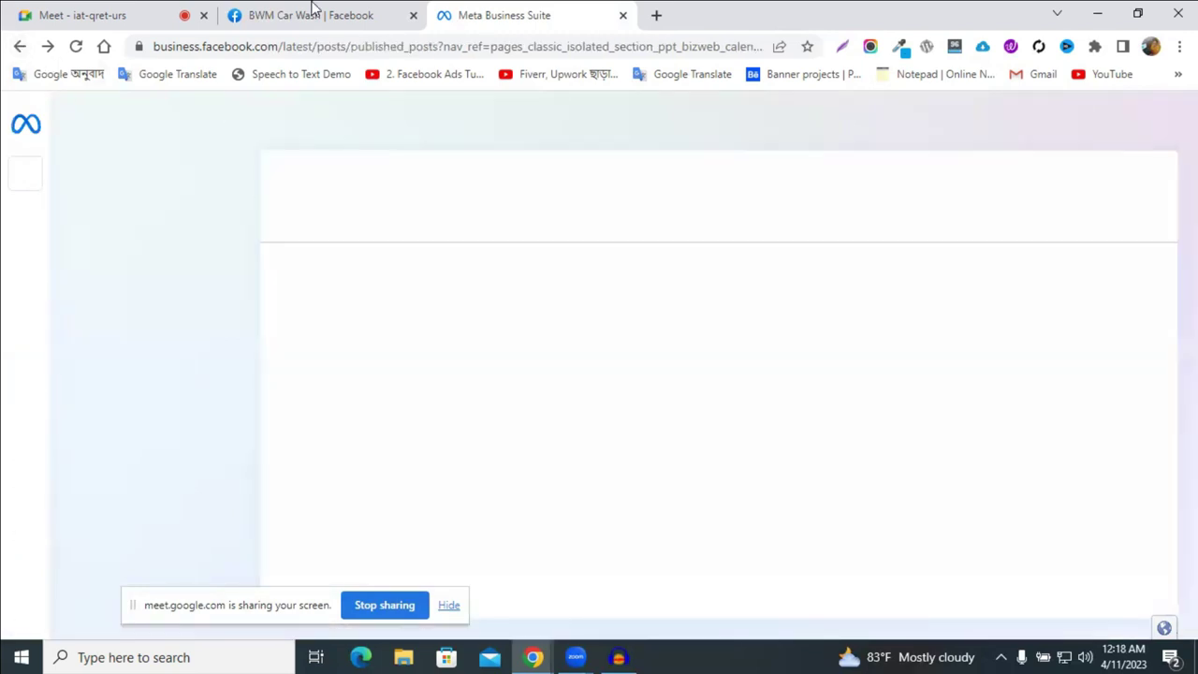
pyautogui.click(316, 16)
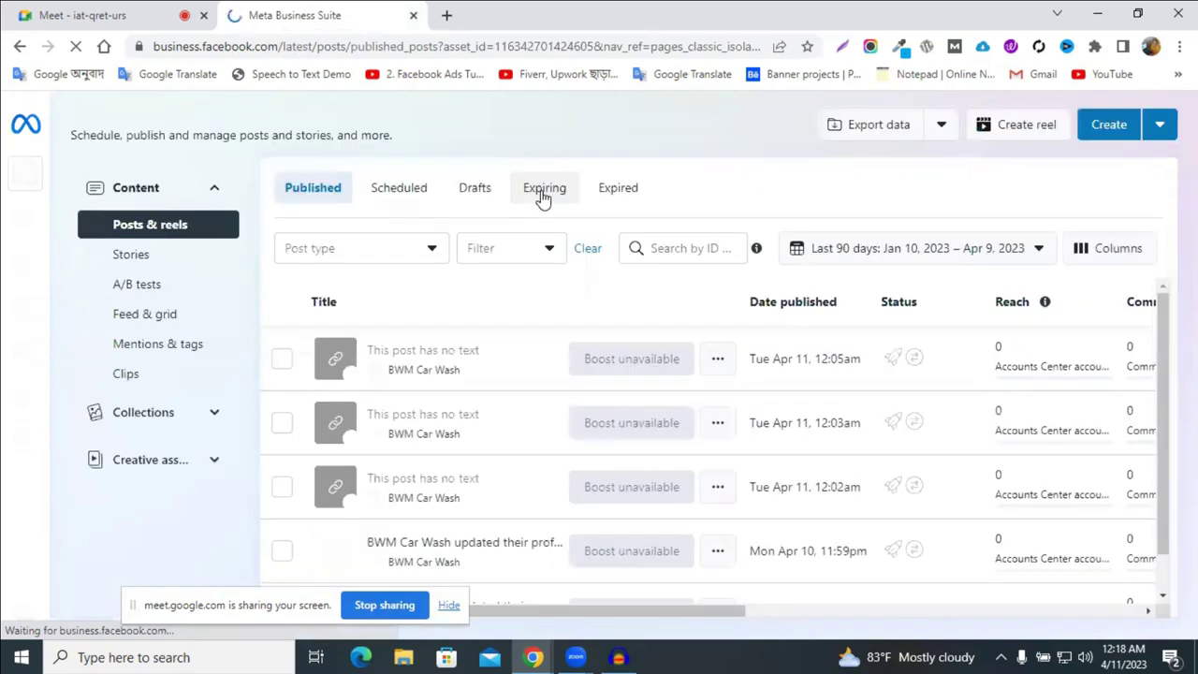
# Open A/B tests, expand Collections to view Videos you can crosspost, then go back
pyautogui.click(157, 285)
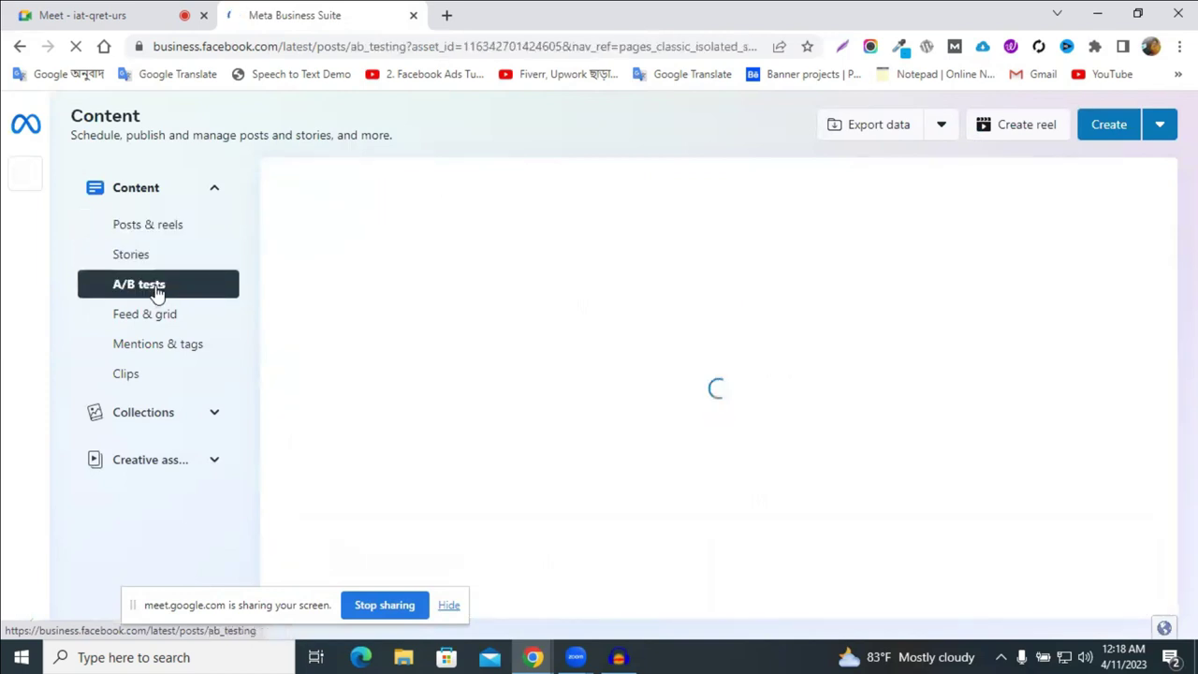
pyautogui.click(212, 417)
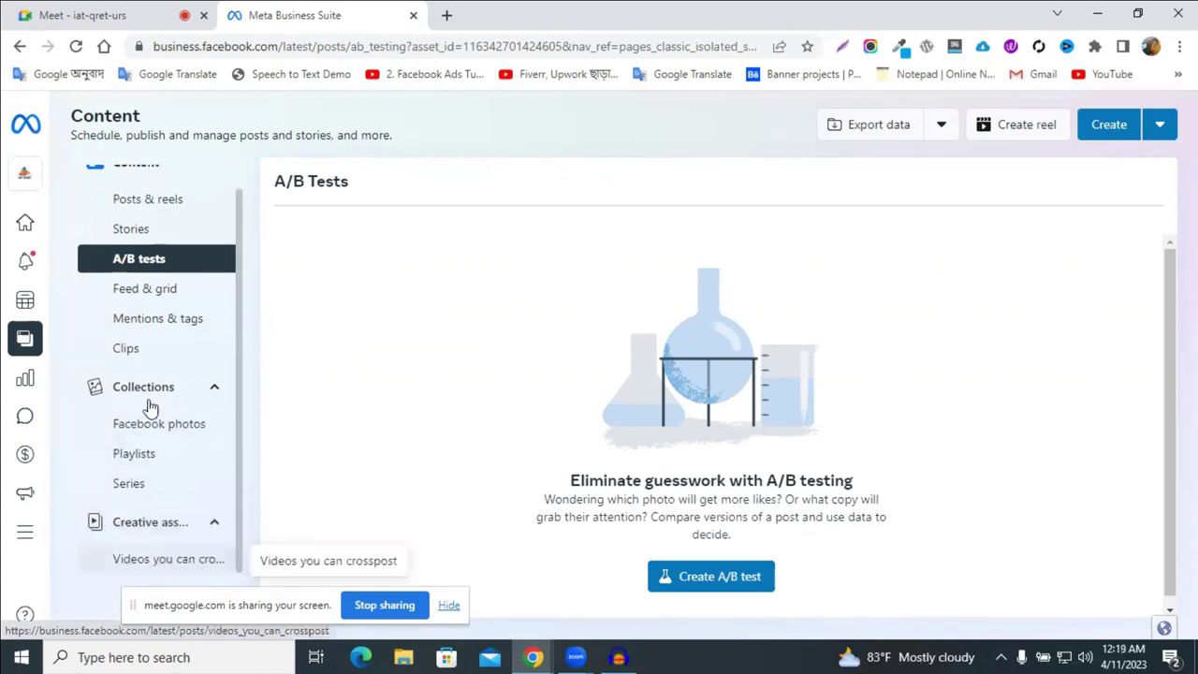
pyautogui.click(153, 559)
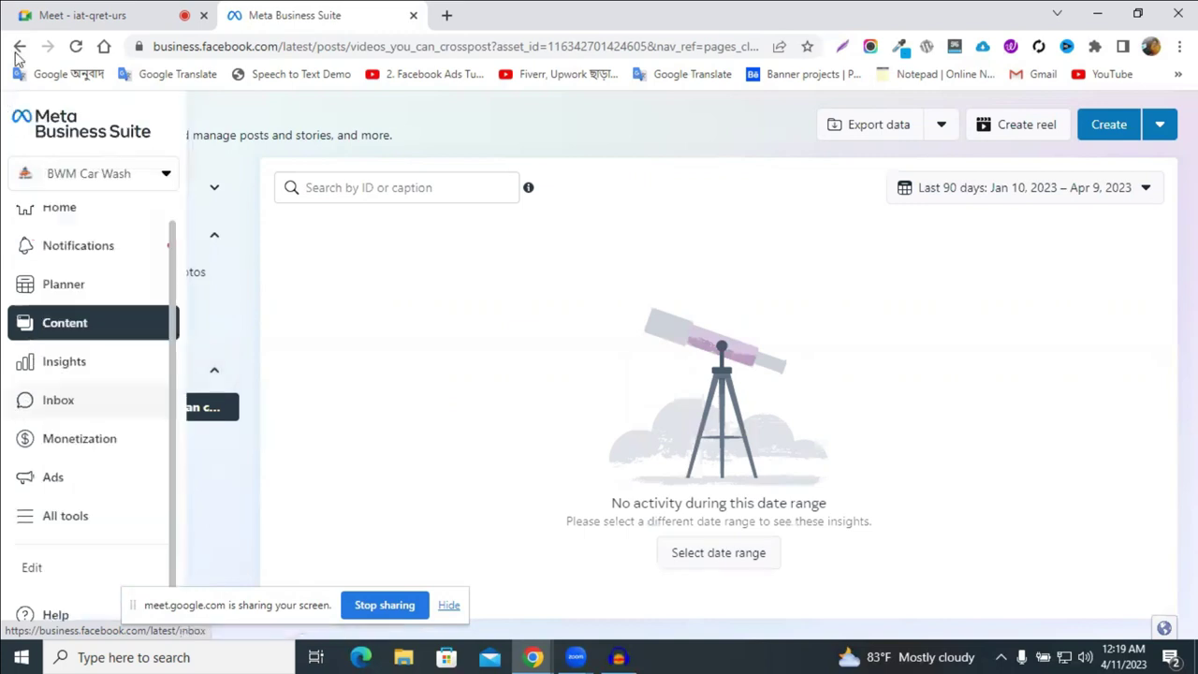
pyautogui.click(15, 52)
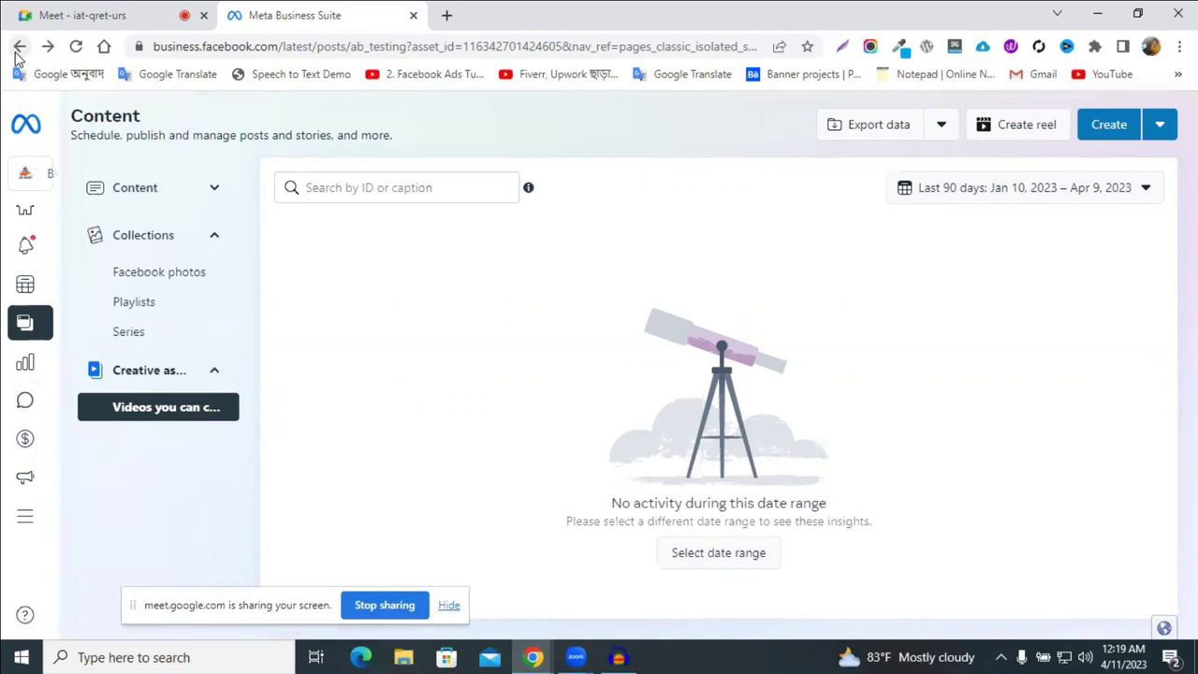
pyautogui.click(18, 51)
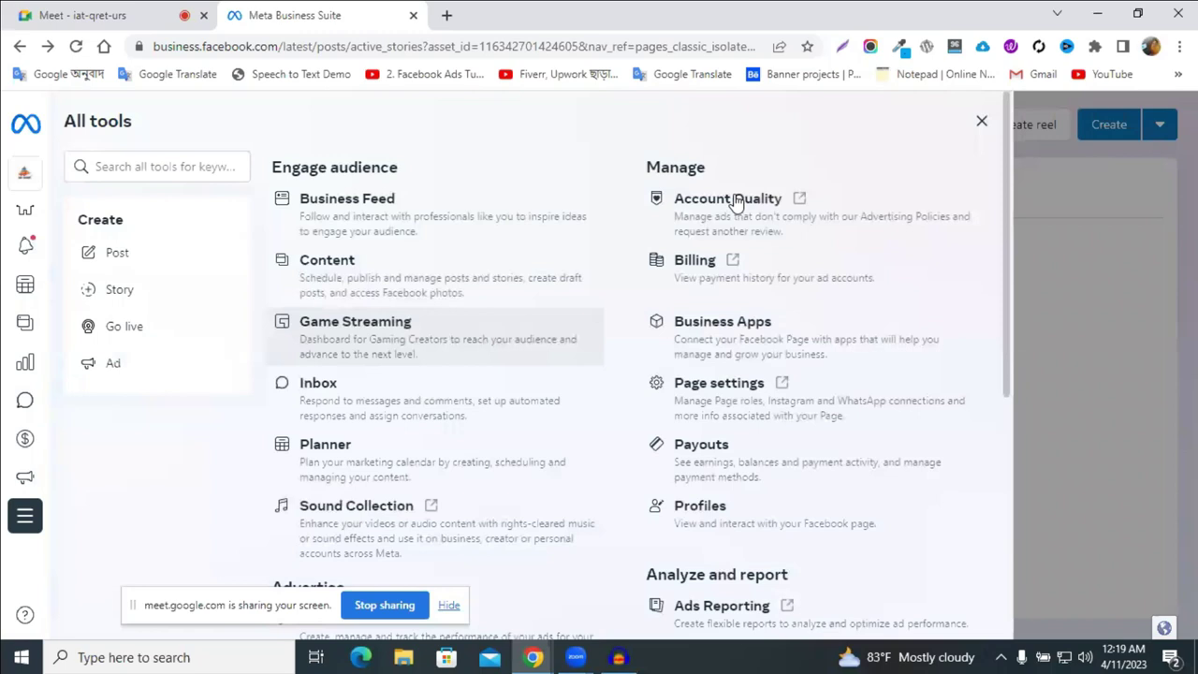
# Scroll the All tools panel past Advertise and Sell products, then launch Sound Collection
pyautogui.scroll(-3, 786, 367)
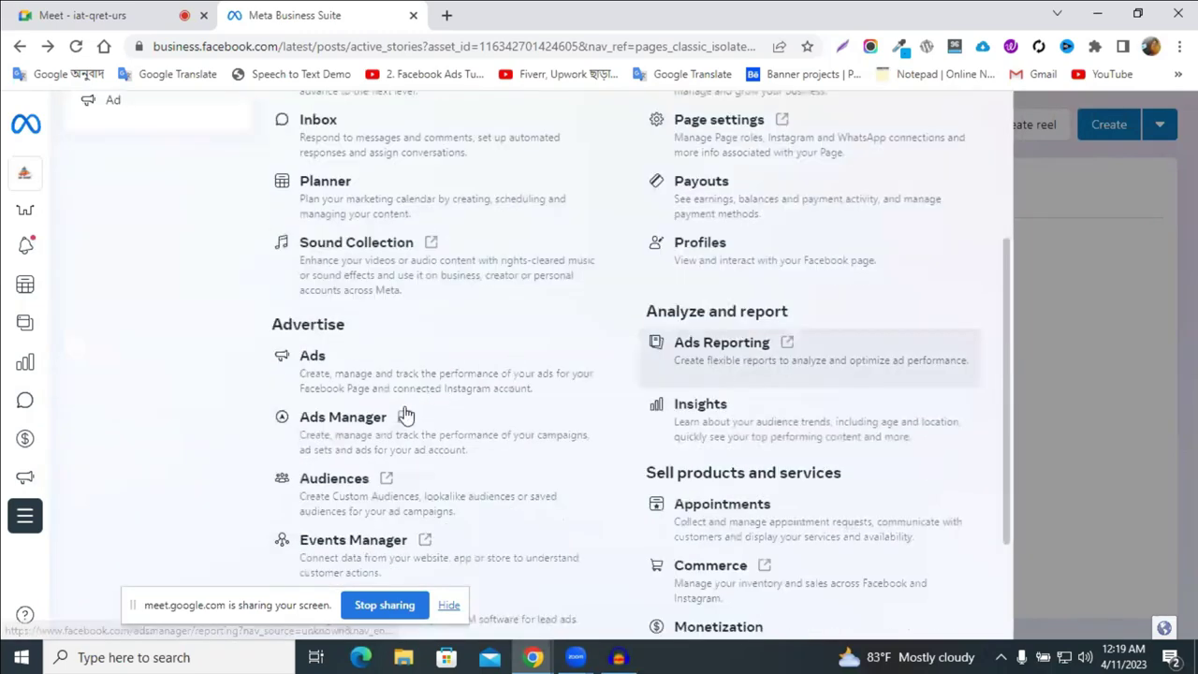
pyautogui.scroll(3, 468, 411)
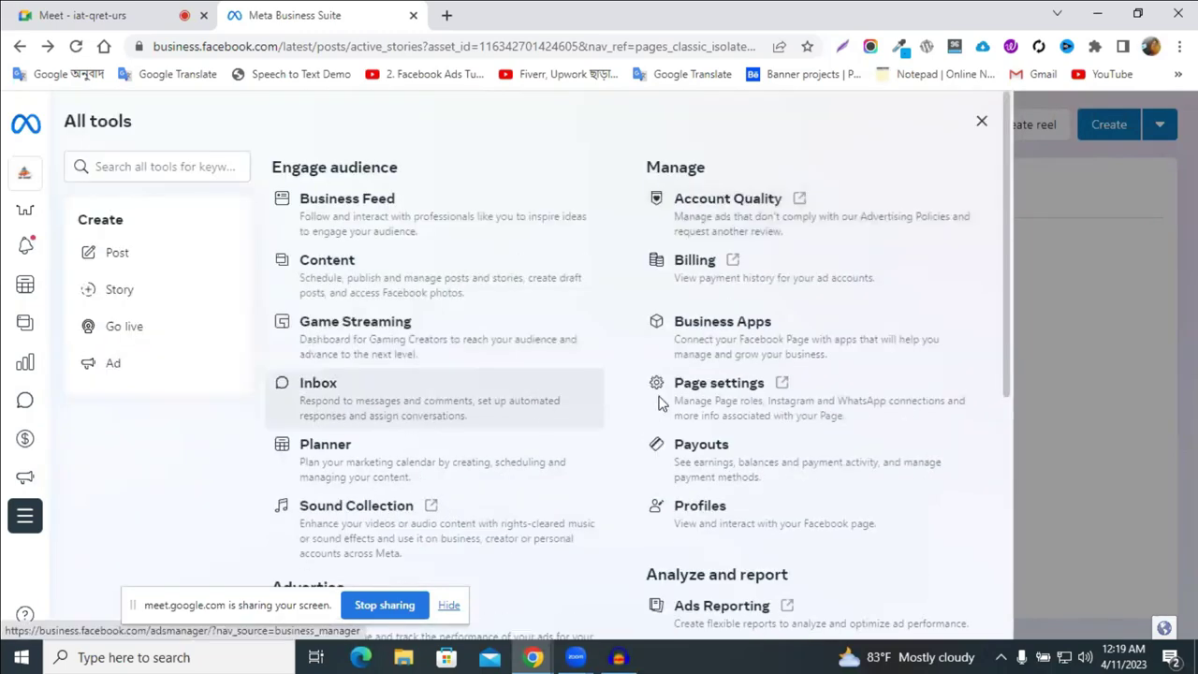
pyautogui.scroll(-1, 661, 406)
pyautogui.scroll(-3, 665, 350)
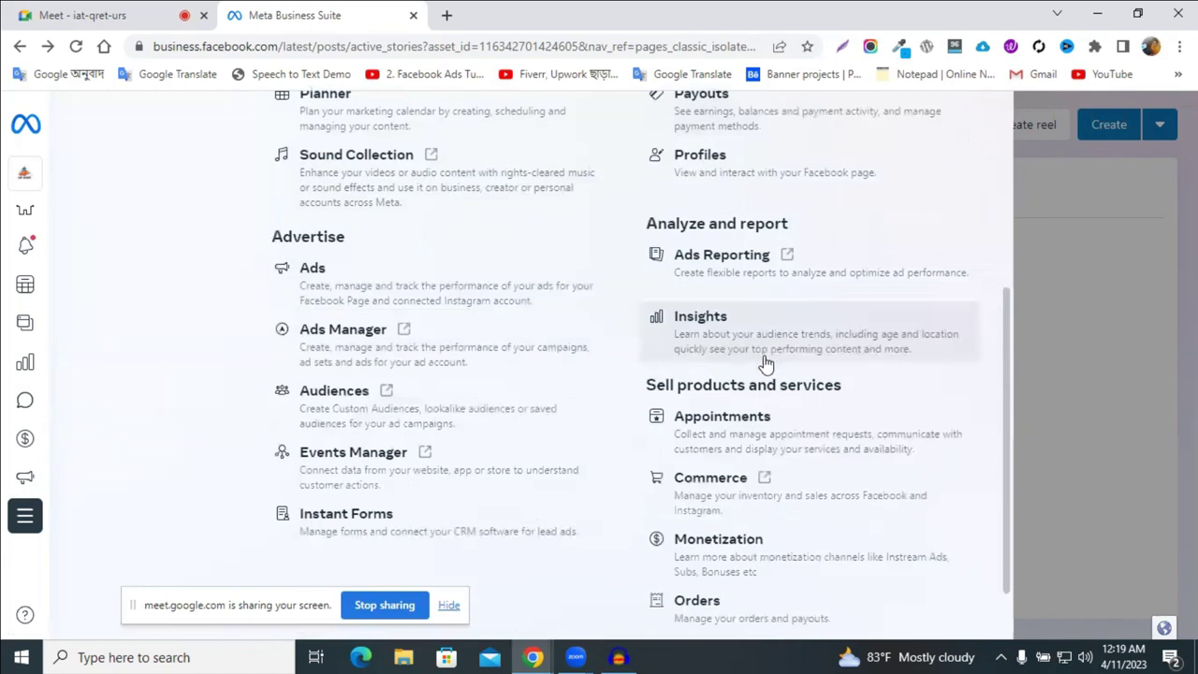
pyautogui.scroll(-1, 770, 403)
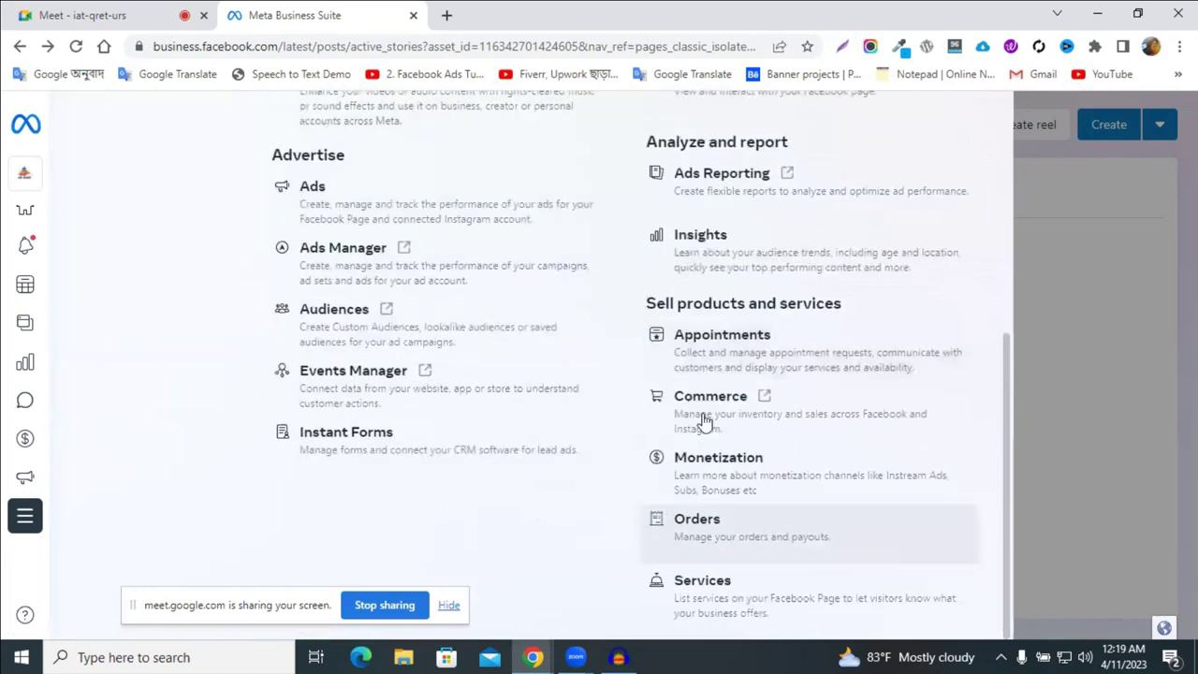
pyautogui.scroll(1, 618, 345)
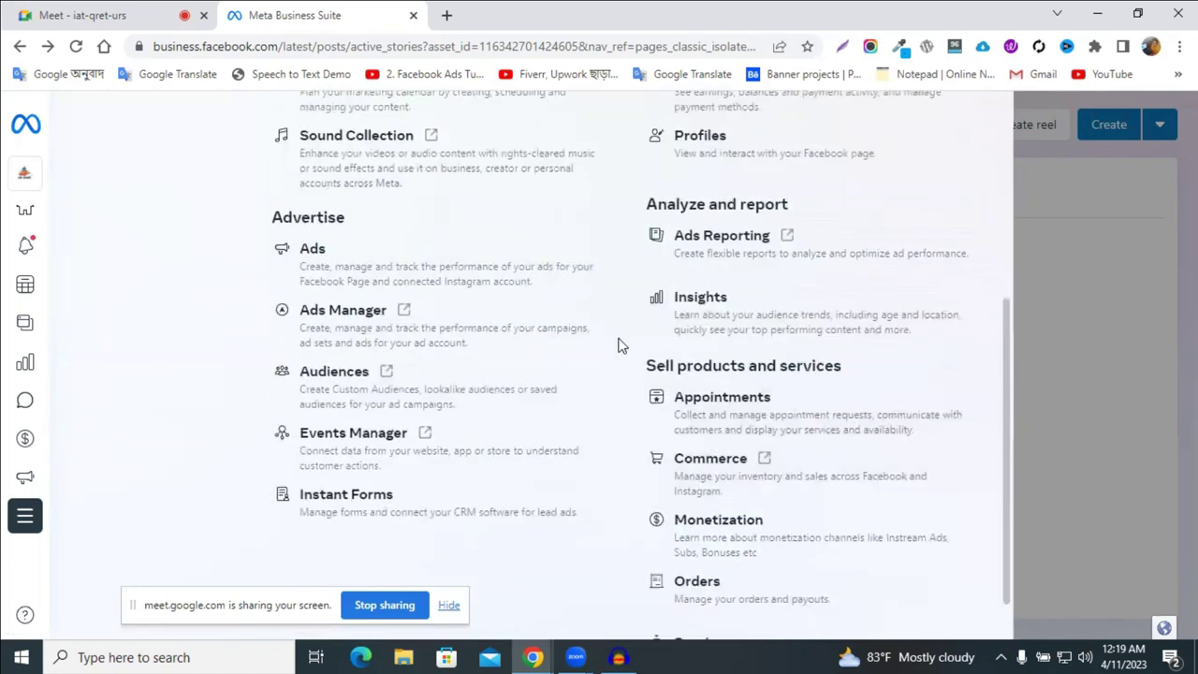
pyautogui.scroll(3, 617, 345)
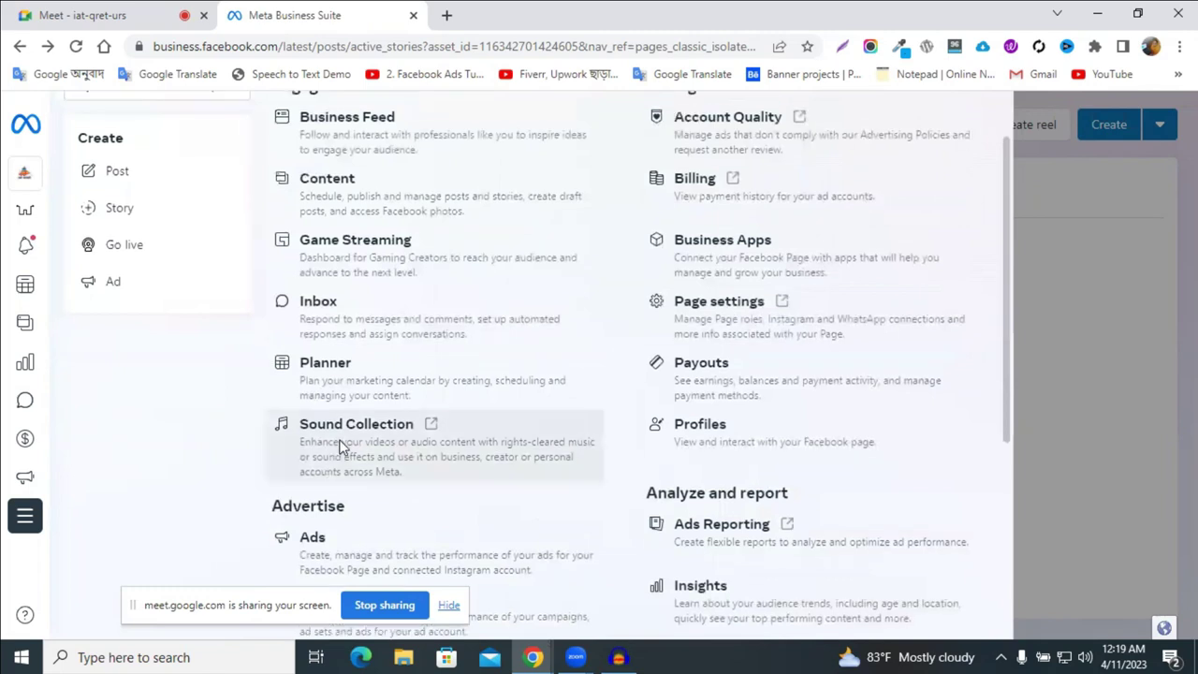
pyautogui.click(338, 446)
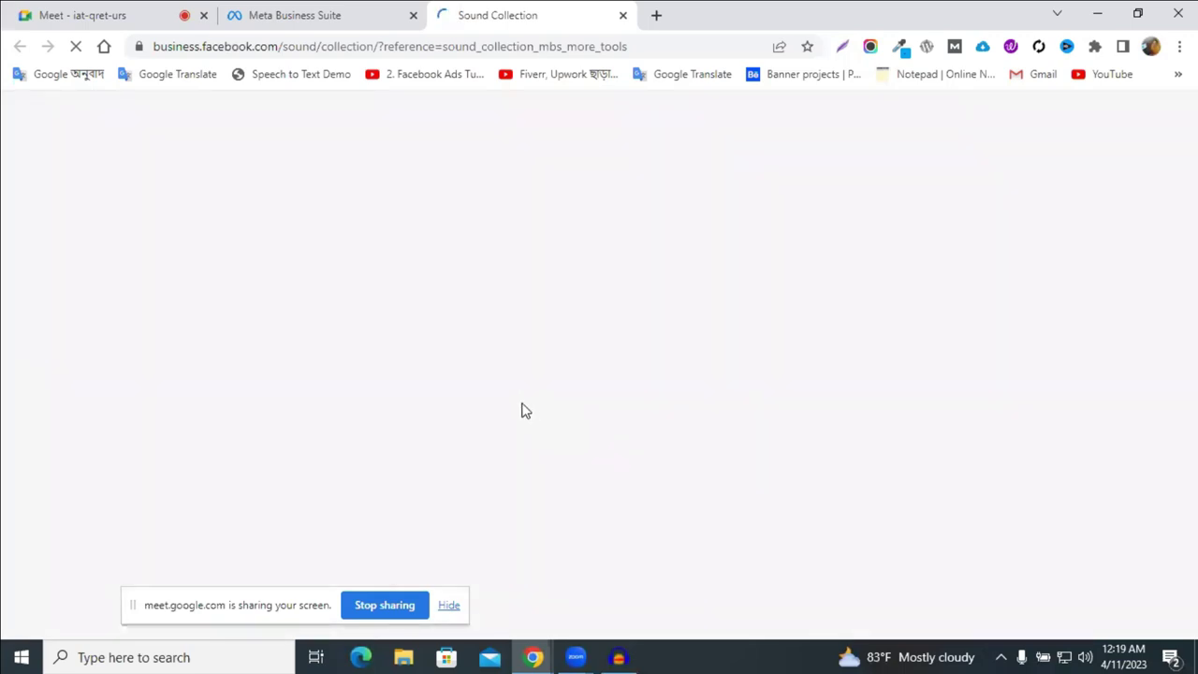
# Bring up the Sound Collection tab, browse its 12,162 tracks, and select the track search box
pyautogui.click(369, 12)
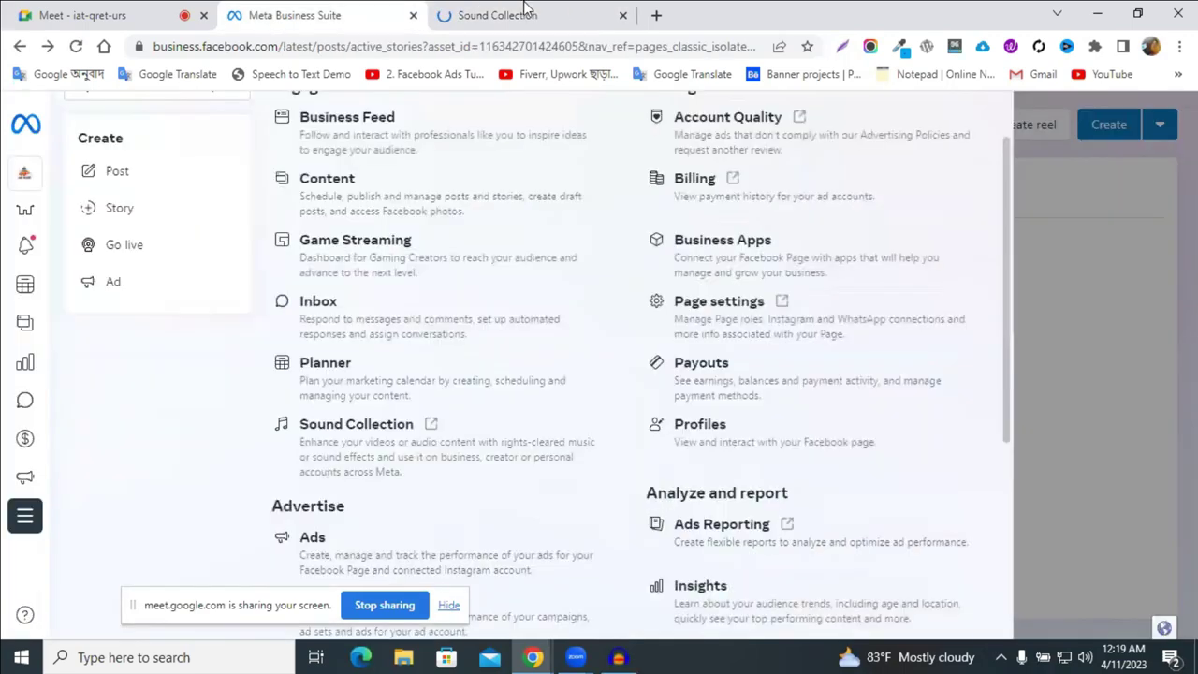
pyautogui.click(524, 11)
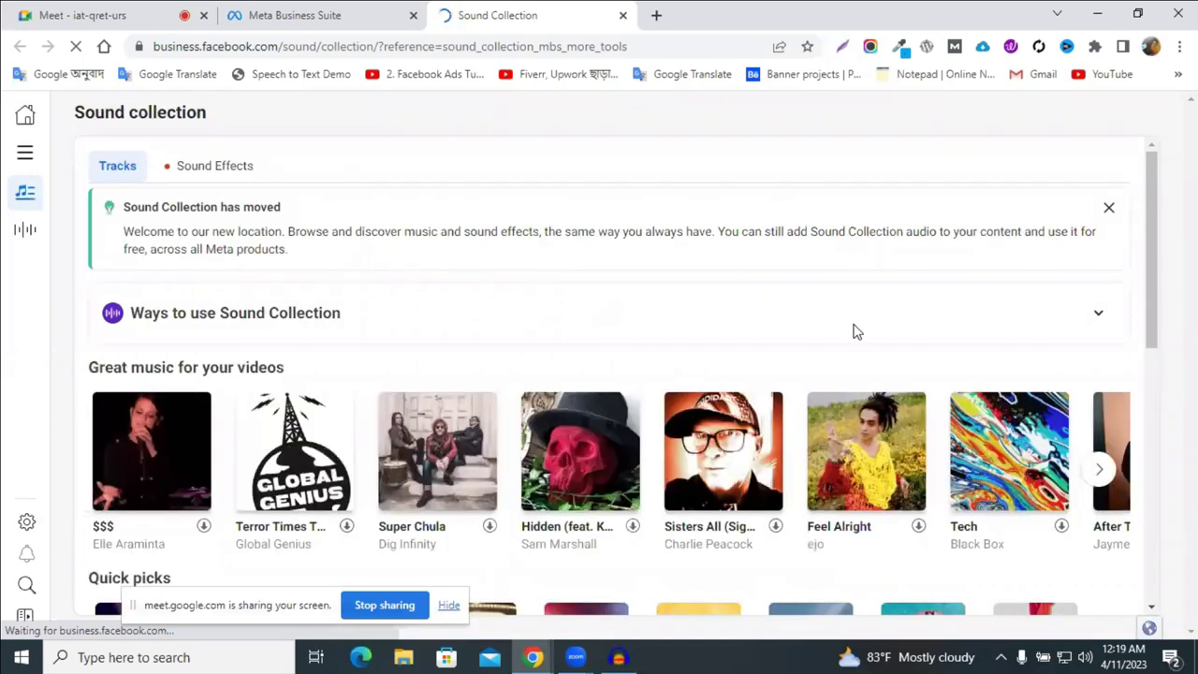
pyautogui.scroll(-1, 823, 332)
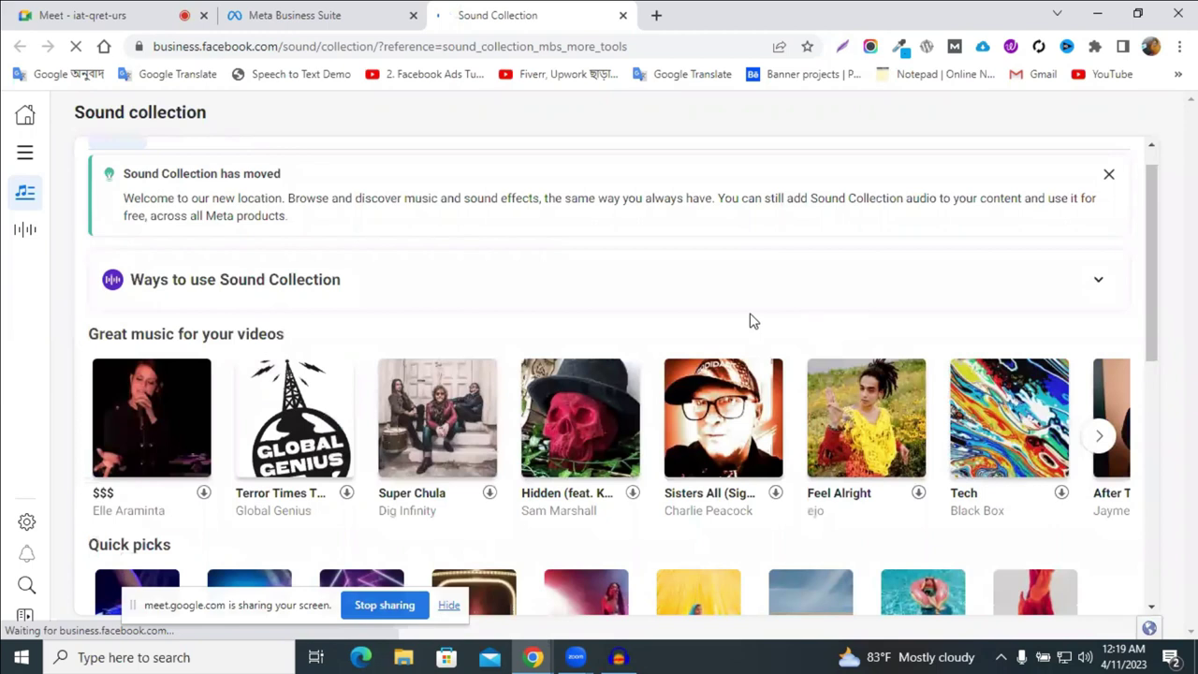
pyautogui.scroll(-2, 712, 329)
pyautogui.scroll(-3, 749, 343)
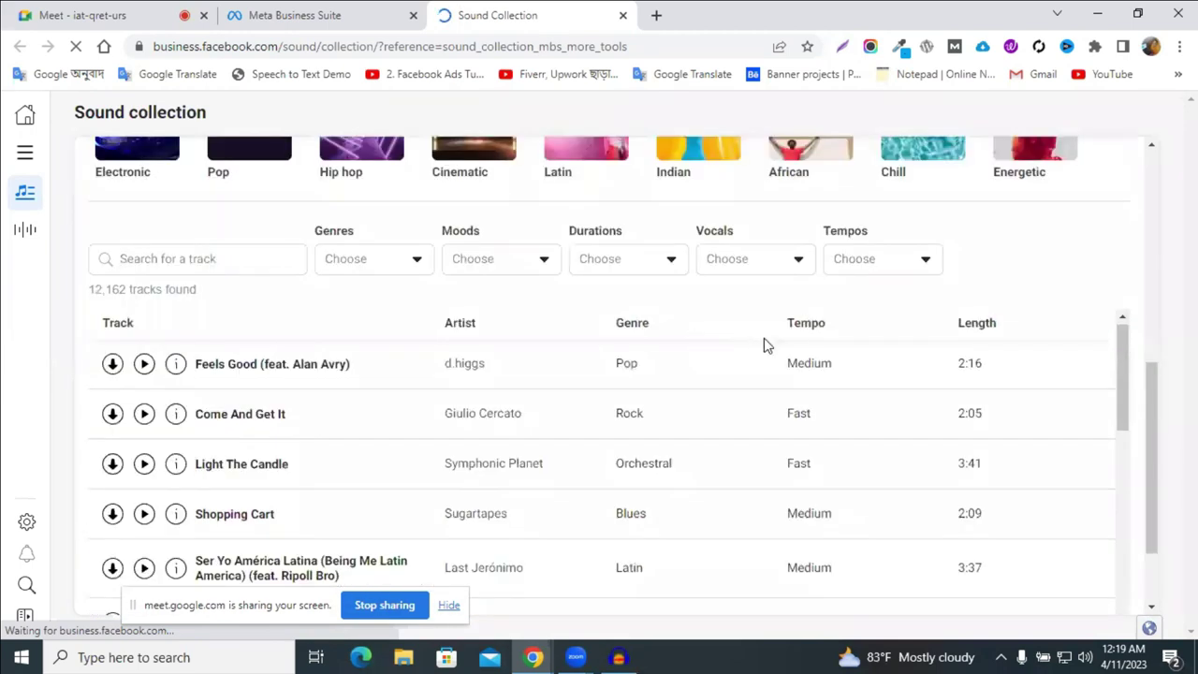
pyautogui.scroll(-3, 786, 346)
pyautogui.scroll(-2, 815, 351)
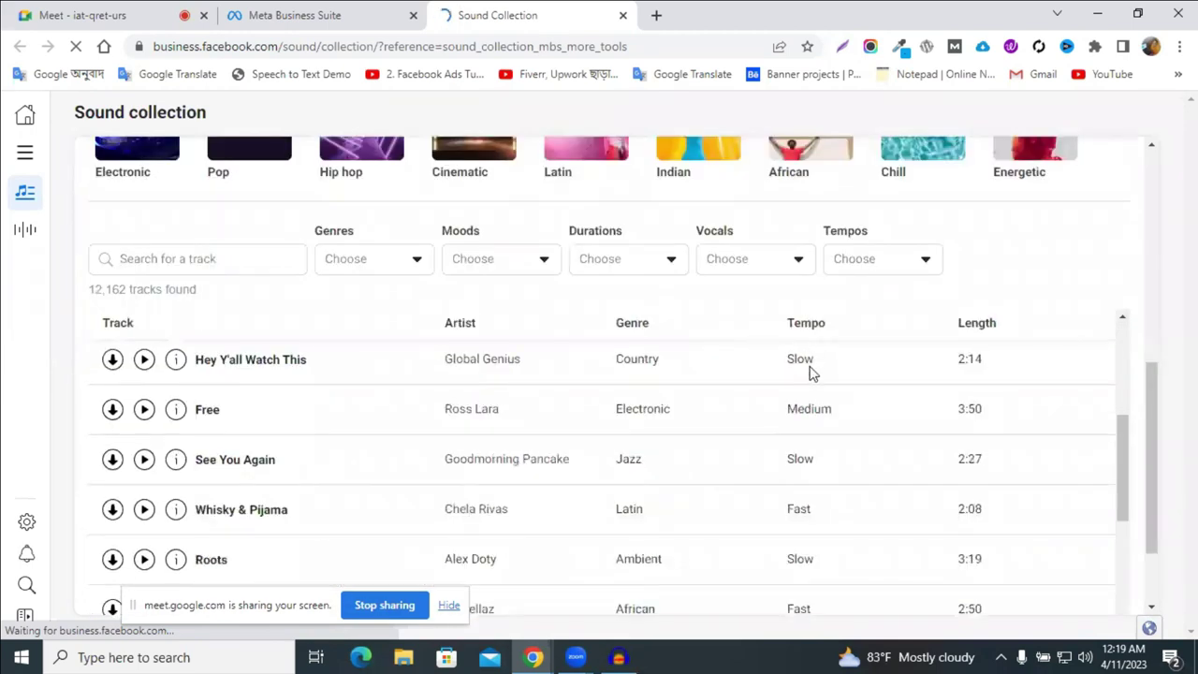
pyautogui.scroll(-3, 810, 372)
pyautogui.scroll(-1, 896, 440)
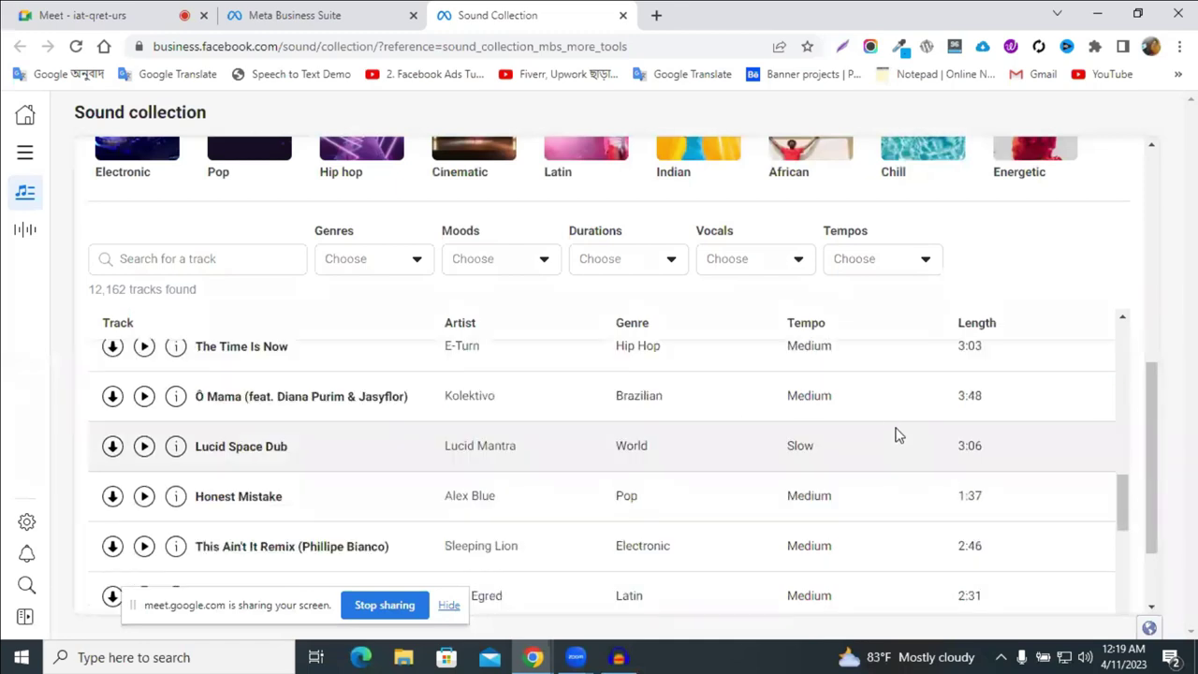
pyautogui.scroll(10, 870, 399)
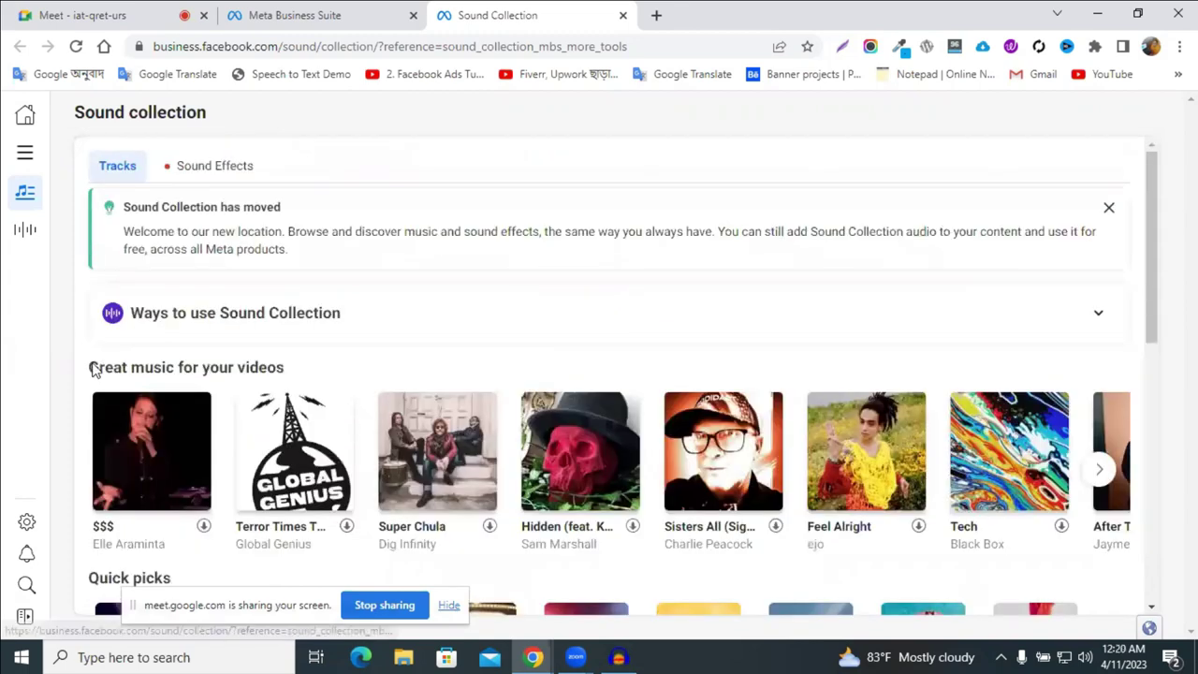
pyautogui.scroll(-5, 393, 365)
pyautogui.click(183, 342)
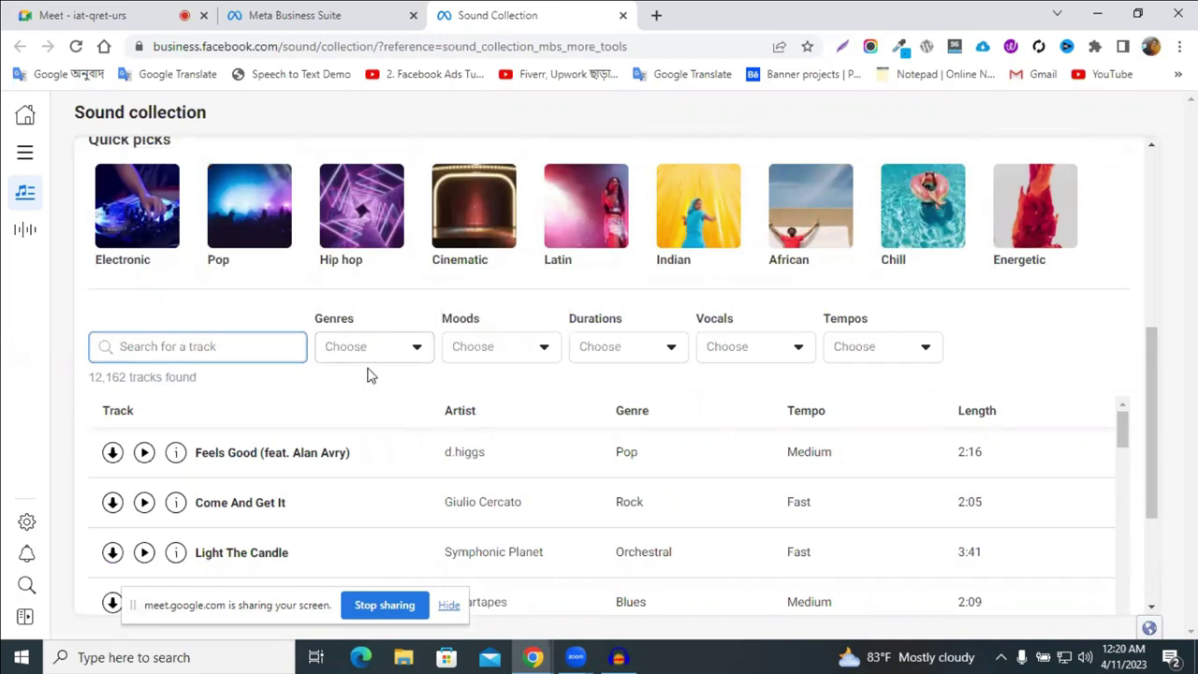
# Look through the Genres filter list, then close it without choosing a genre
pyautogui.click(368, 354)
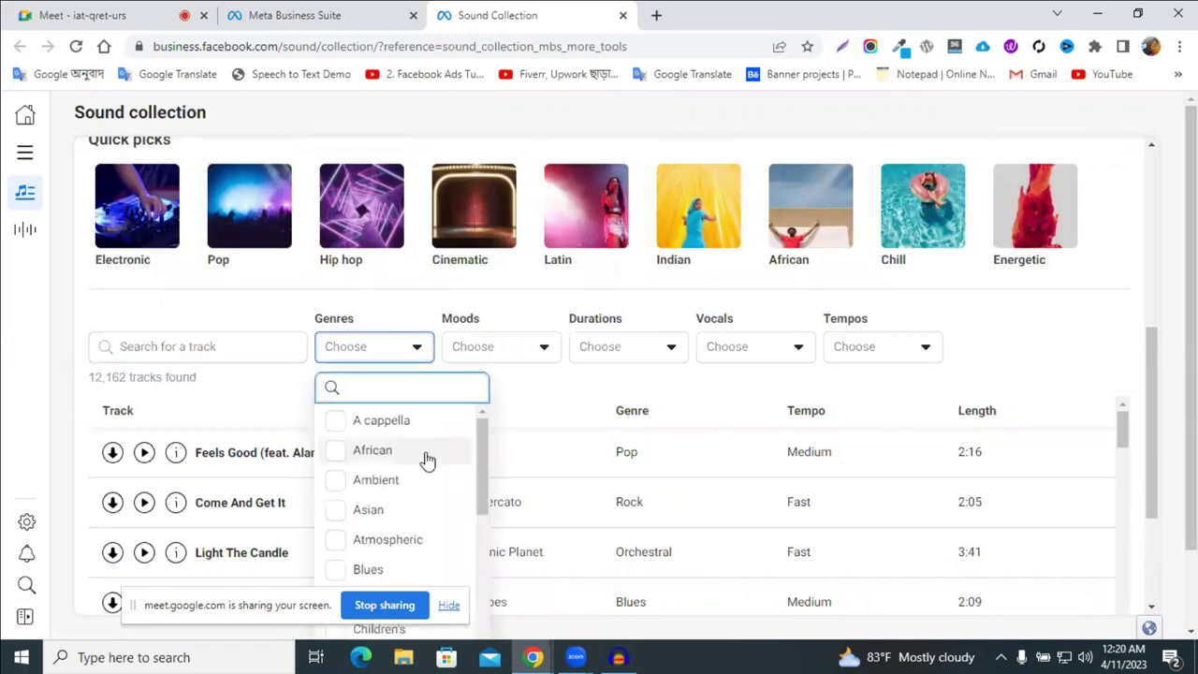
pyautogui.scroll(-5, 427, 460)
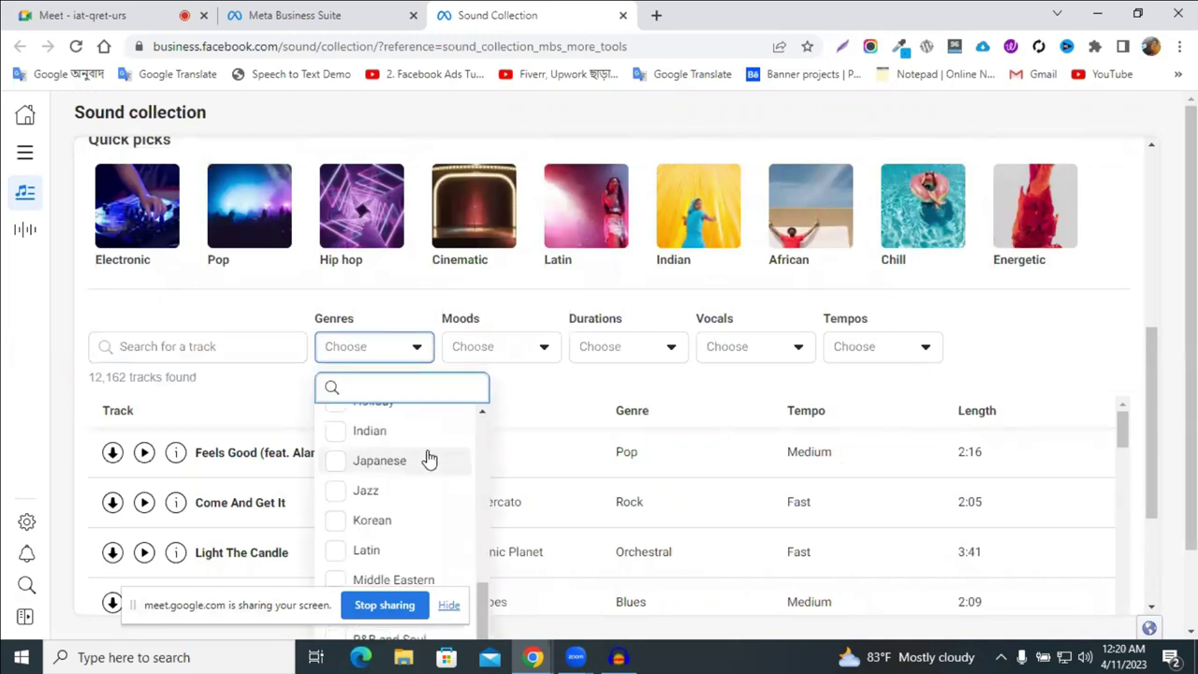
pyautogui.write('b')
pyautogui.press('BackSpace')
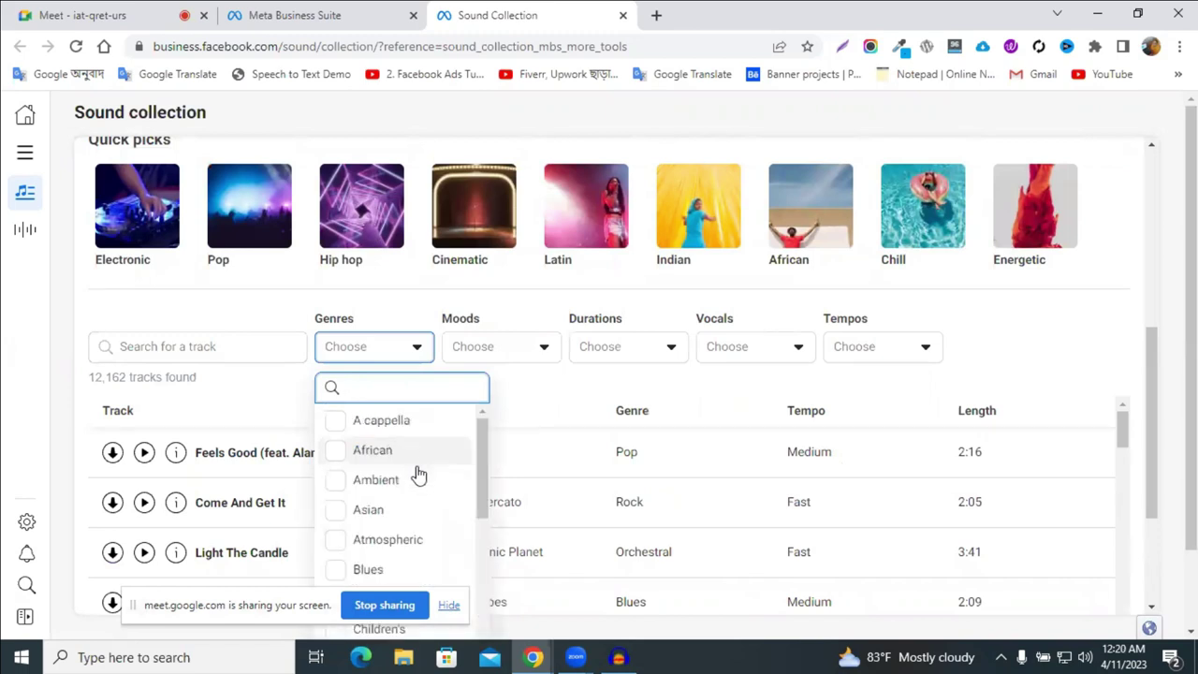
pyautogui.scroll(-5, 420, 473)
pyautogui.scroll(2, 418, 484)
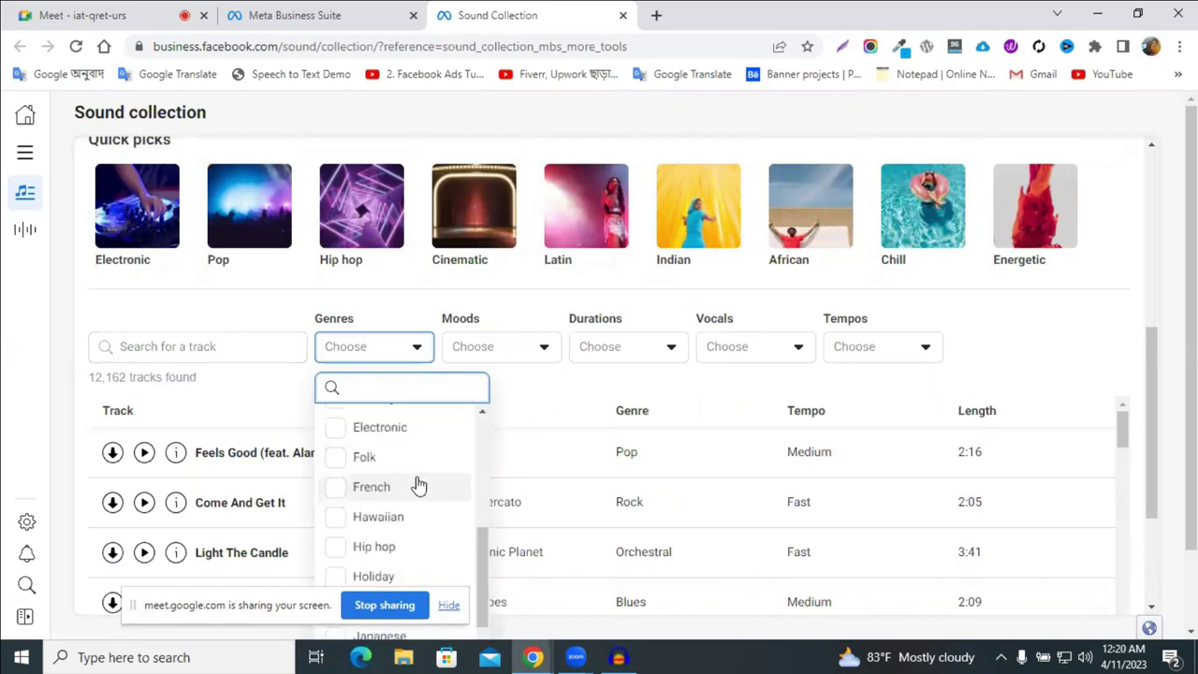
pyautogui.scroll(2, 418, 484)
pyautogui.scroll(2, 418, 484)
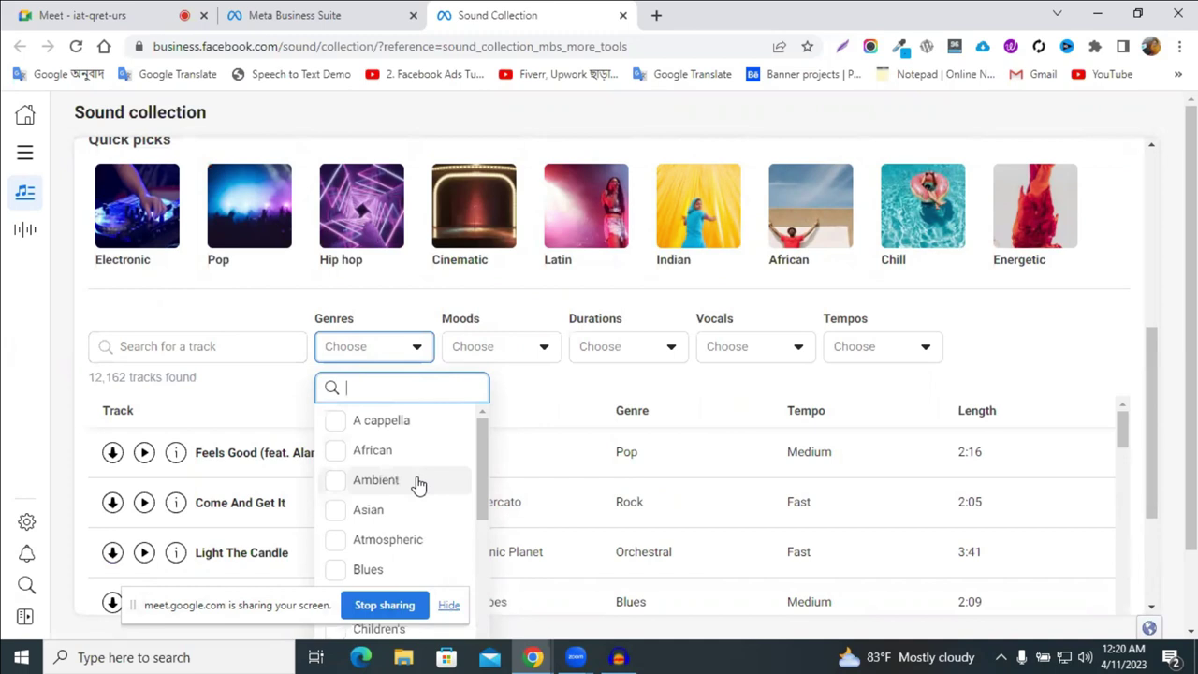
pyautogui.click(495, 357)
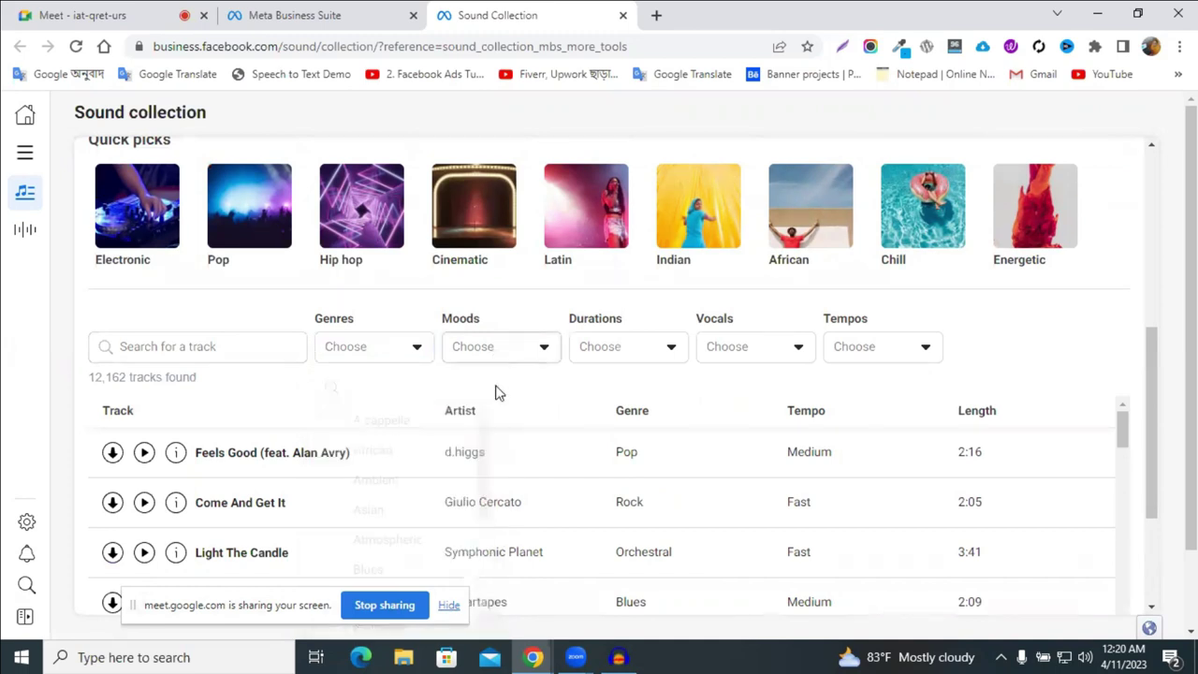
# Tick the Relaxing option in the Moods filter, narrowing the list to 131 tracks
pyautogui.scroll(-2, 514, 499)
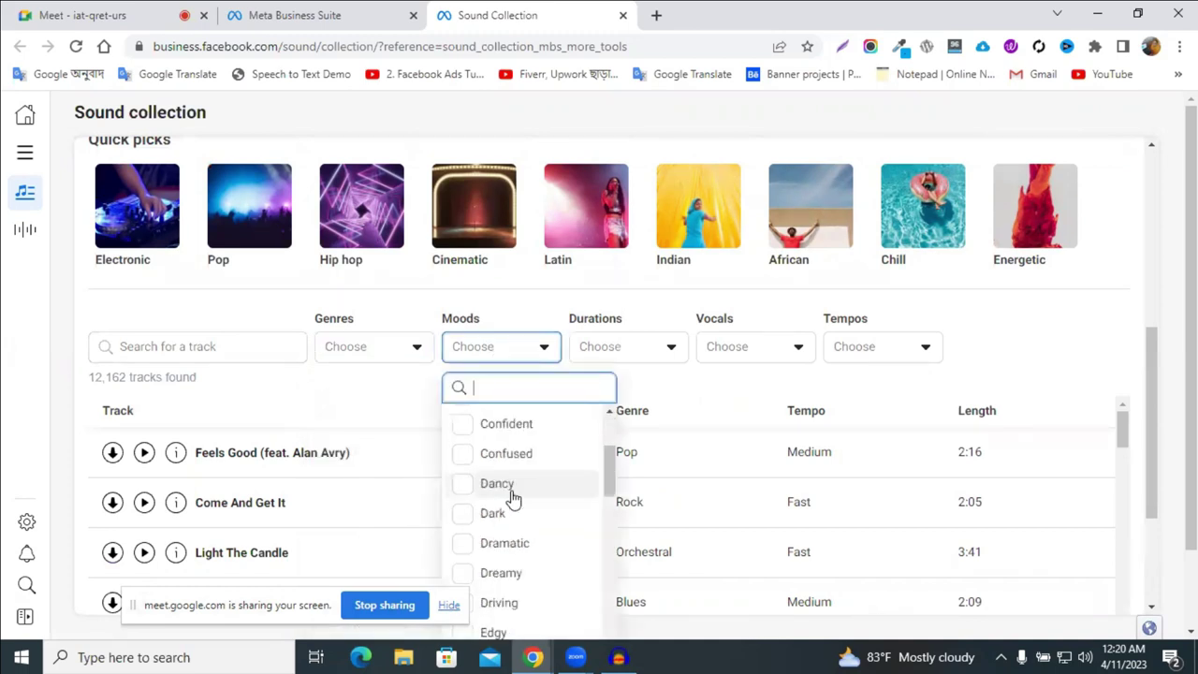
pyautogui.scroll(-3, 514, 499)
pyautogui.scroll(-5, 513, 499)
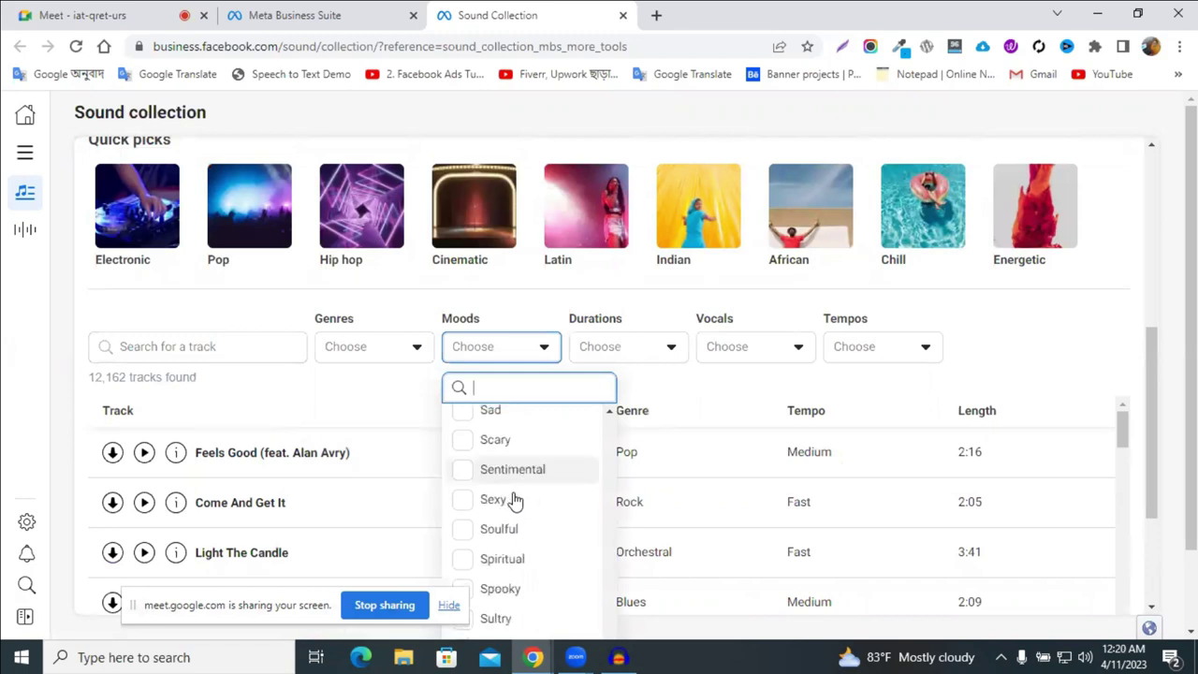
pyautogui.scroll(-1, 514, 499)
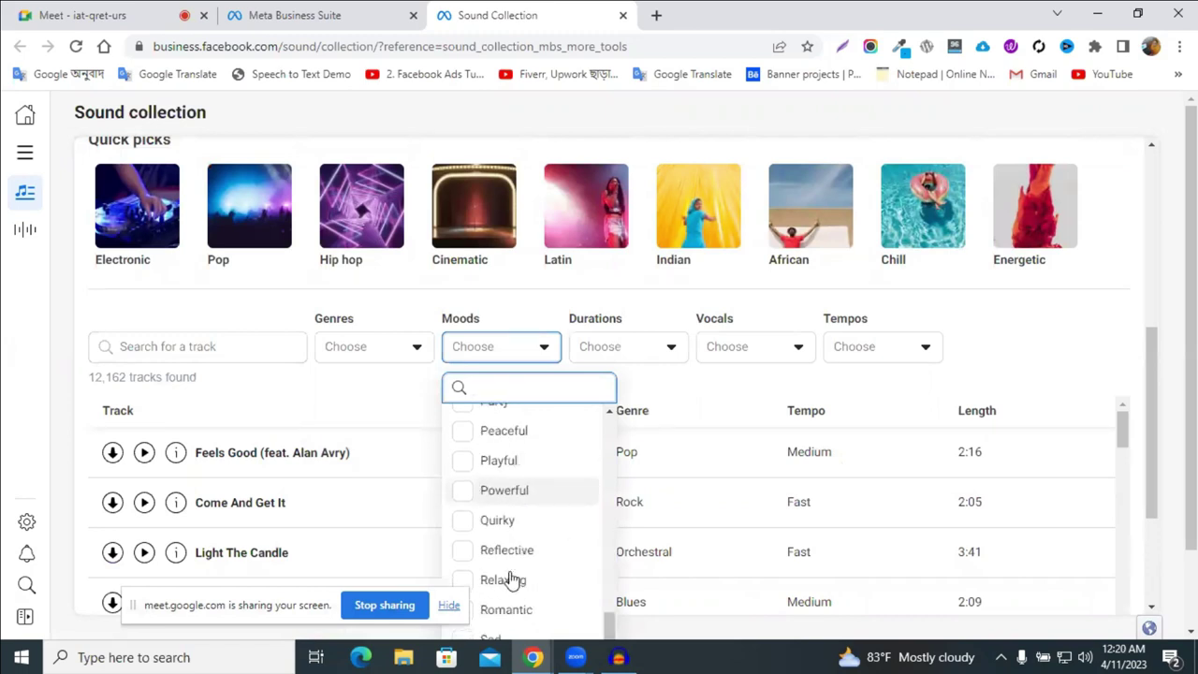
pyautogui.click(508, 580)
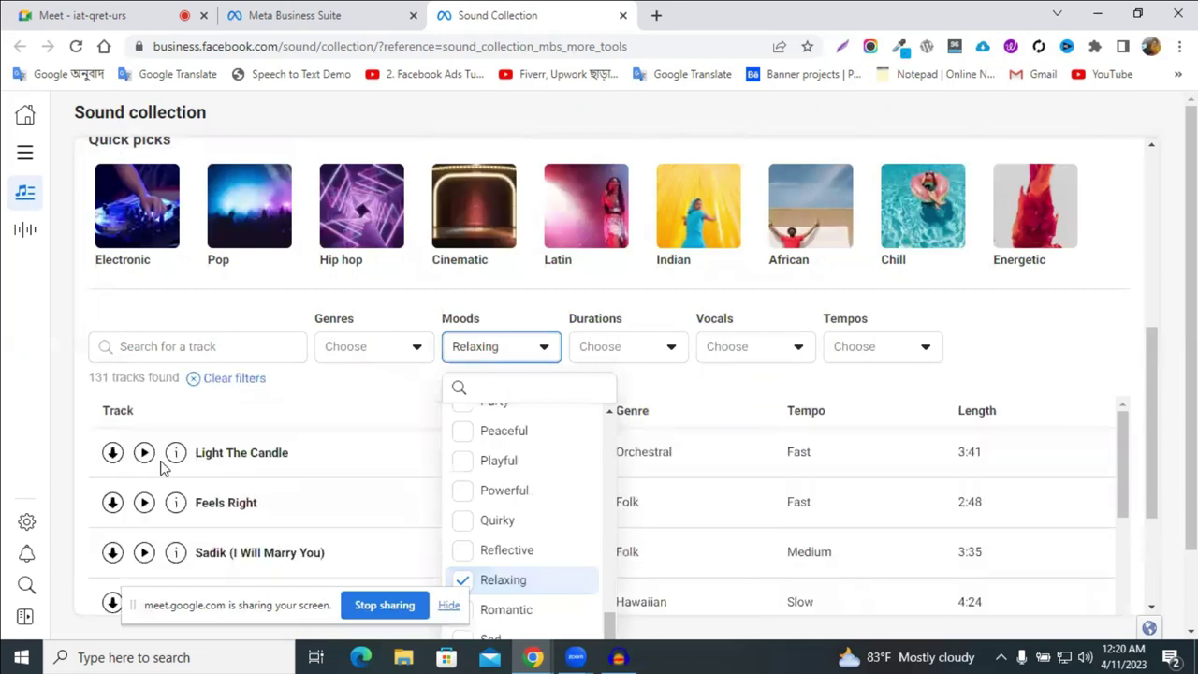
# Close the Moods list, then play and pause a preview of Light The Candle
pyautogui.click(1121, 338)
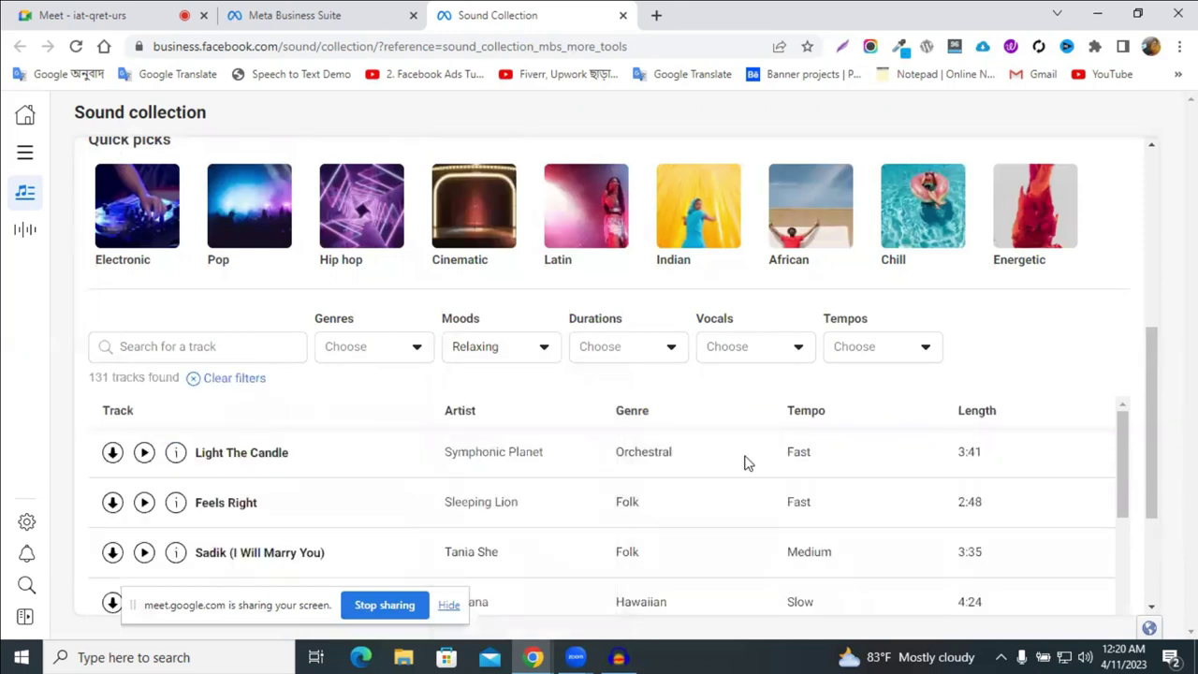
pyautogui.scroll(-5, 746, 462)
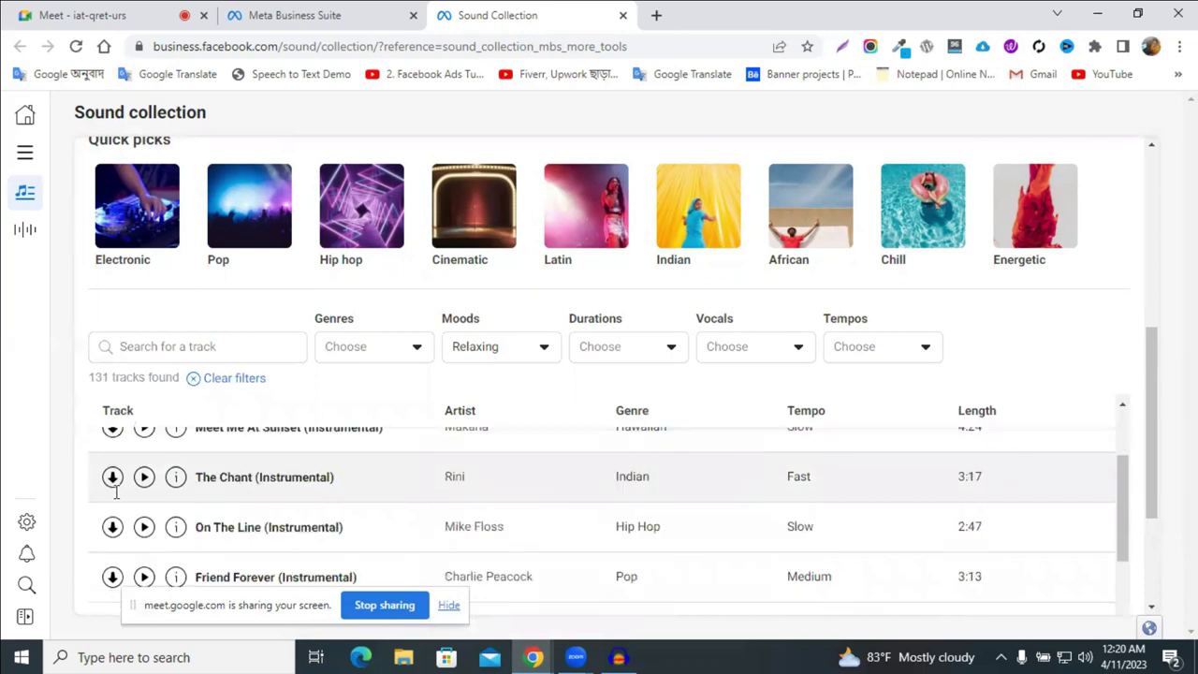
pyautogui.scroll(10, 115, 491)
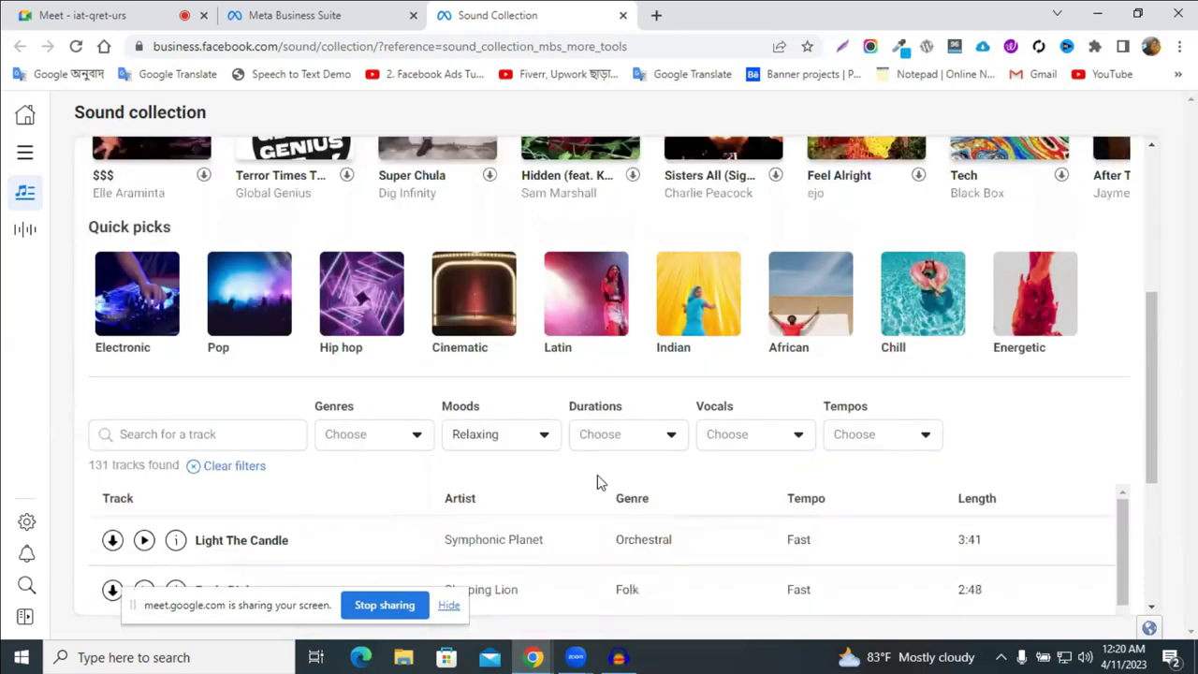
pyautogui.scroll(-3, 597, 477)
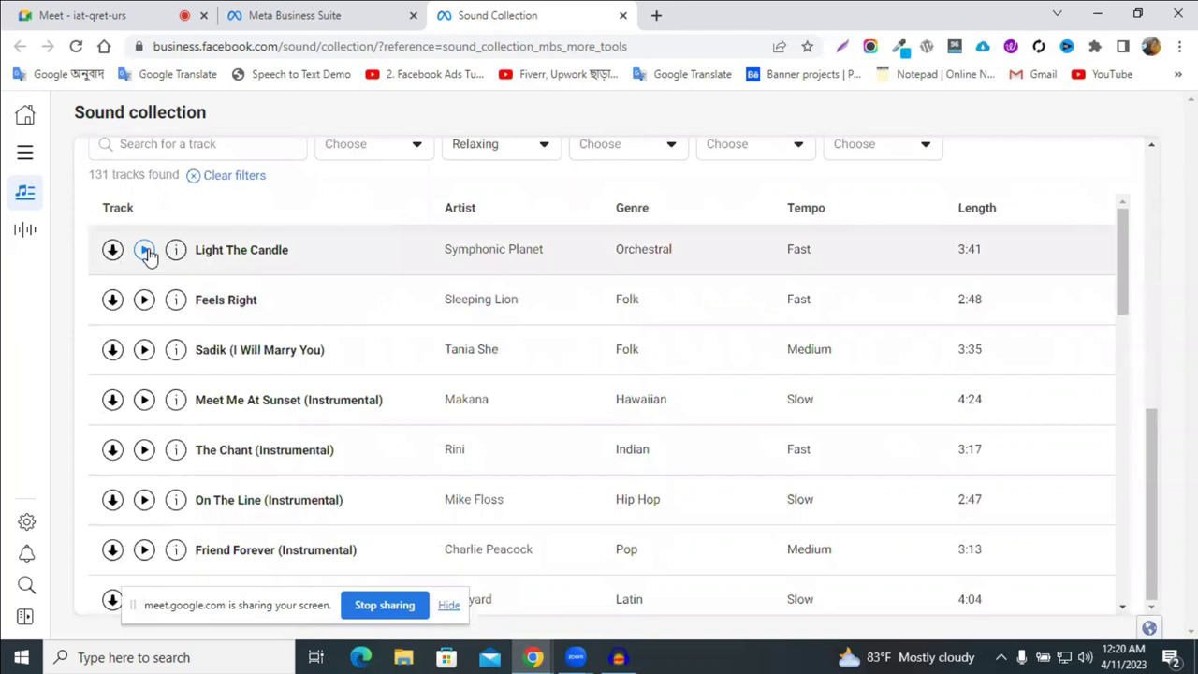
pyautogui.click(145, 250)
pyautogui.click(592, 579)
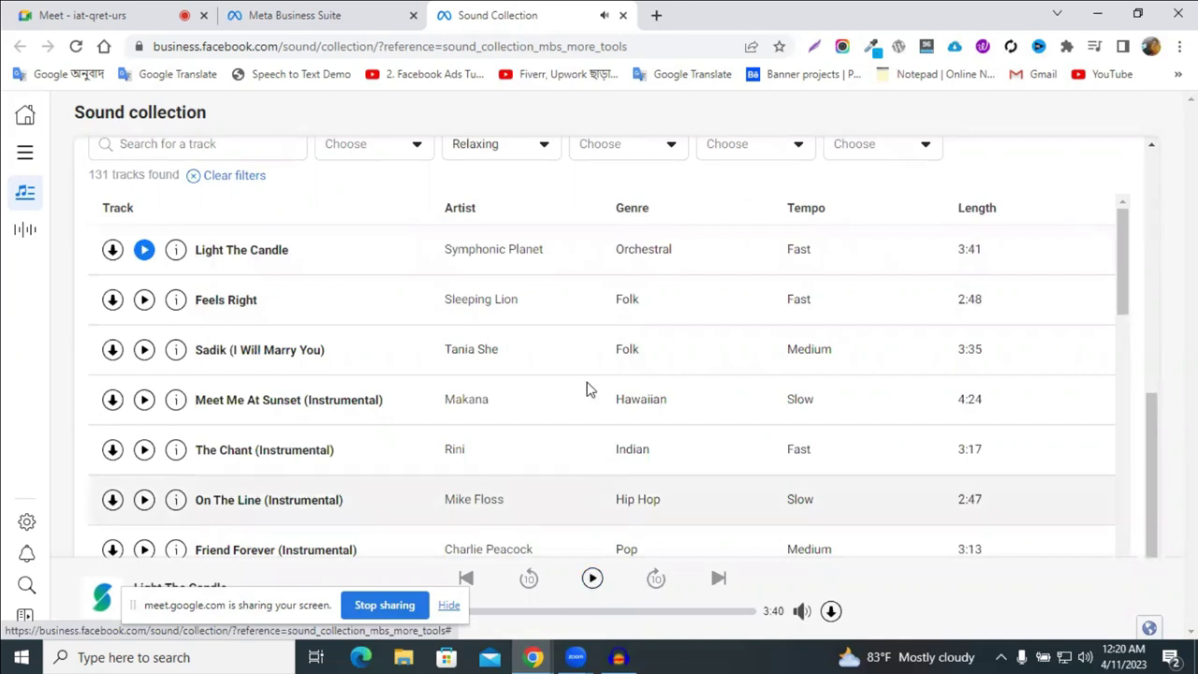
# Check the options in the Genres, Vocals and Tempos dropdowns, then close them
pyautogui.scroll(-1, 652, 383)
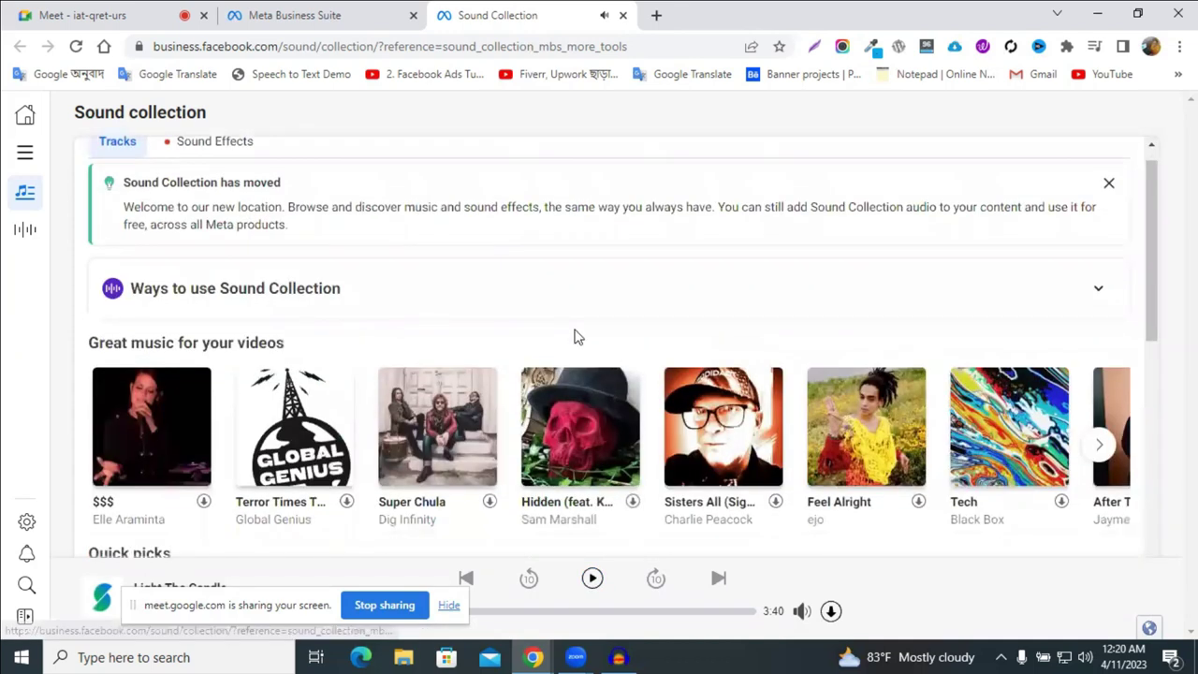
pyautogui.scroll(-8, 612, 254)
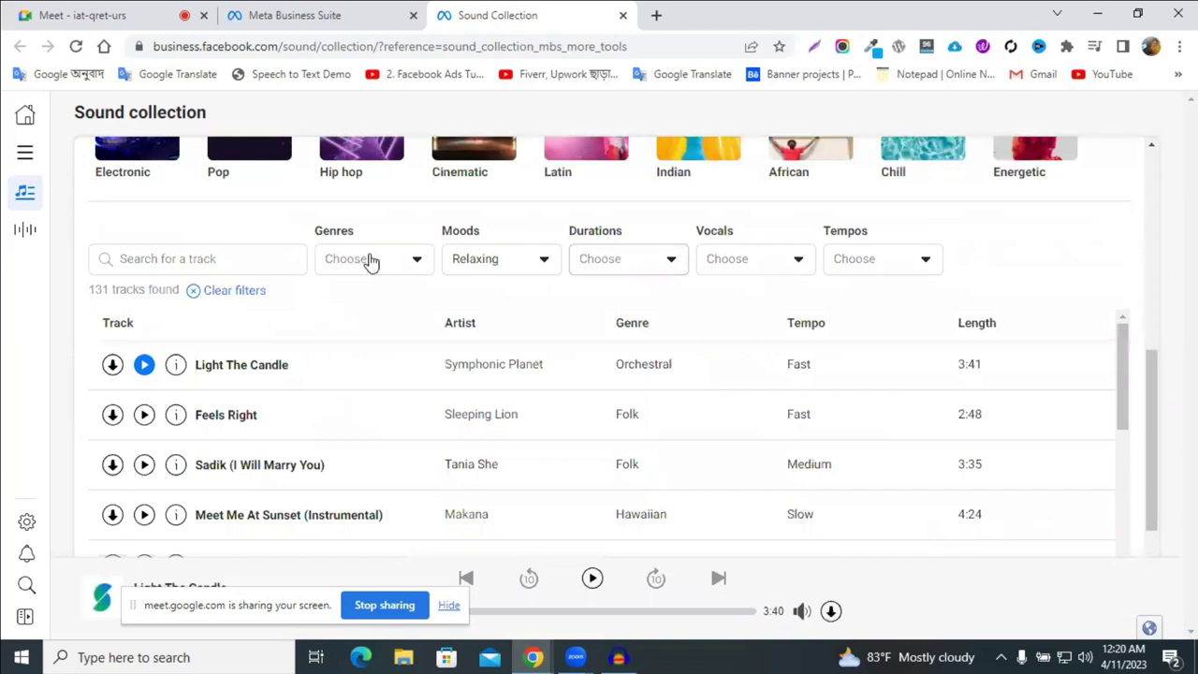
pyautogui.click(400, 260)
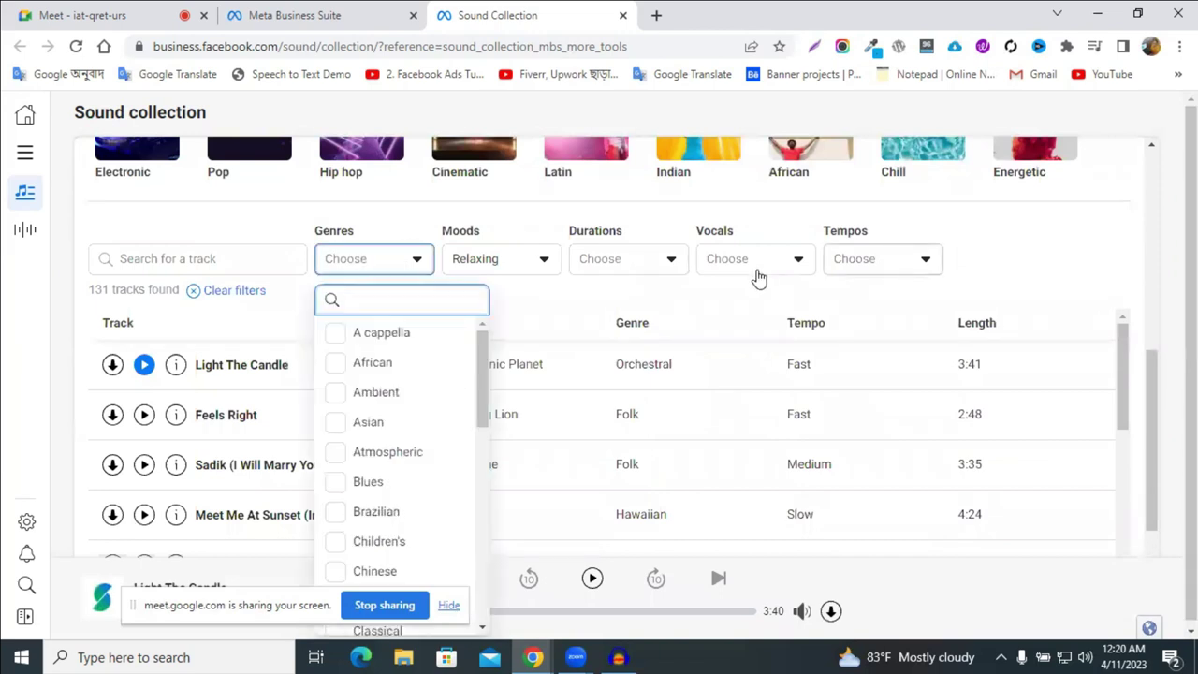
pyautogui.click(758, 271)
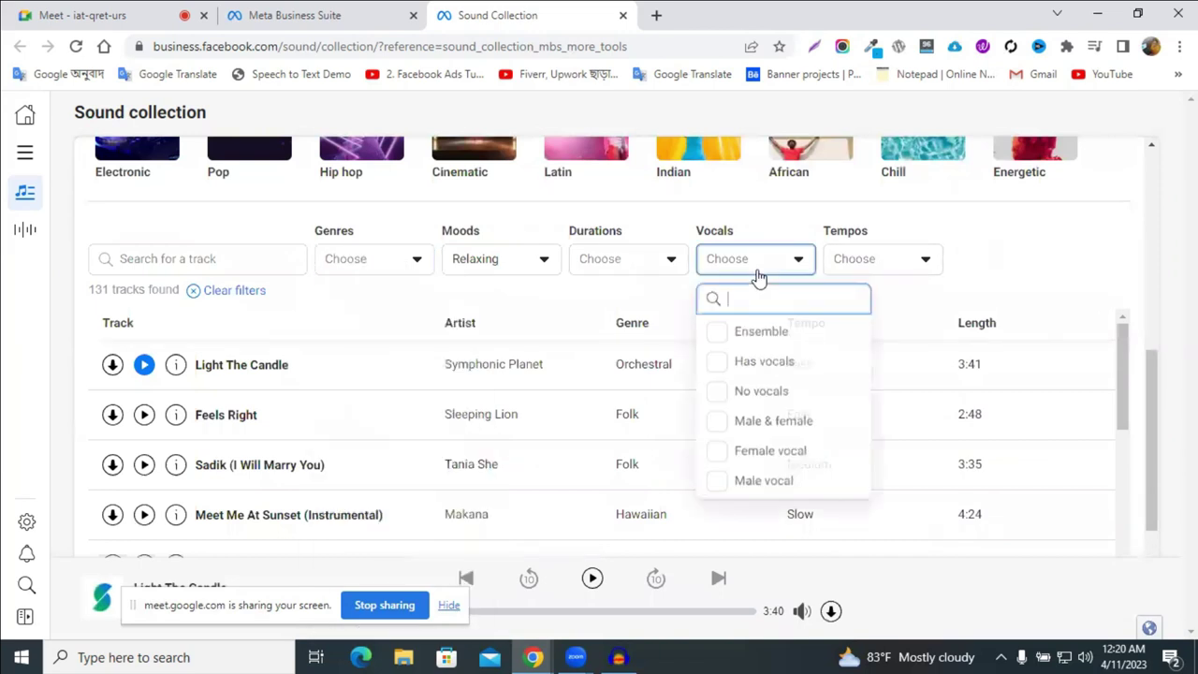
pyautogui.click(872, 270)
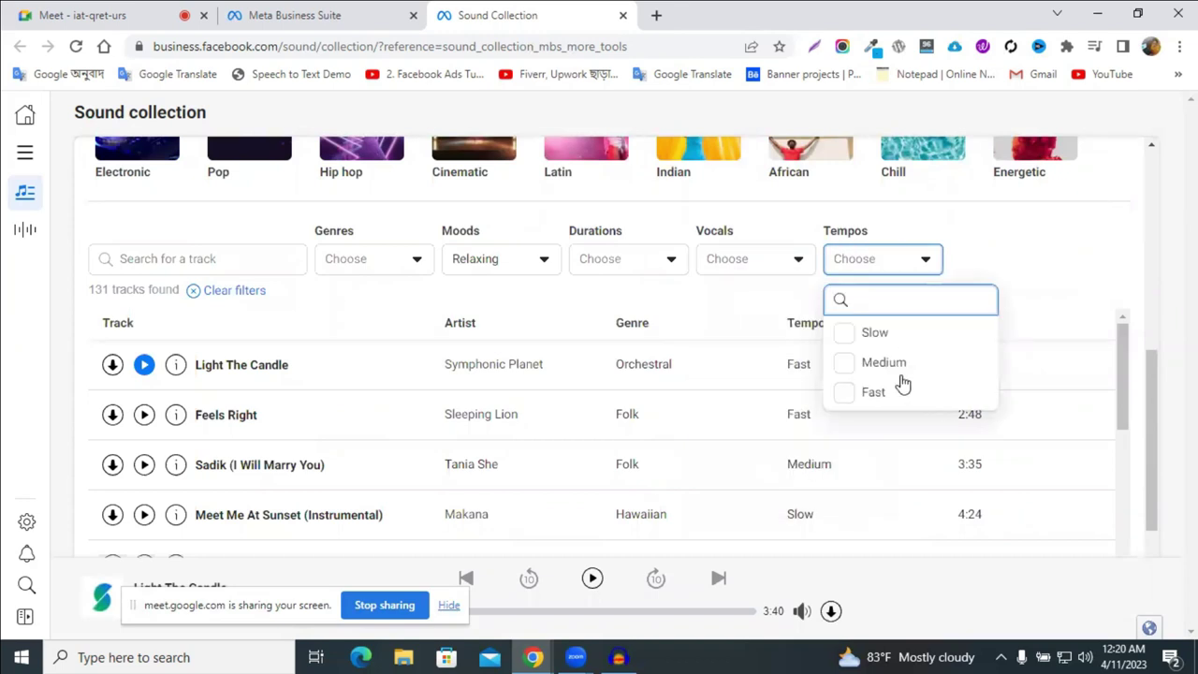
pyautogui.click(295, 291)
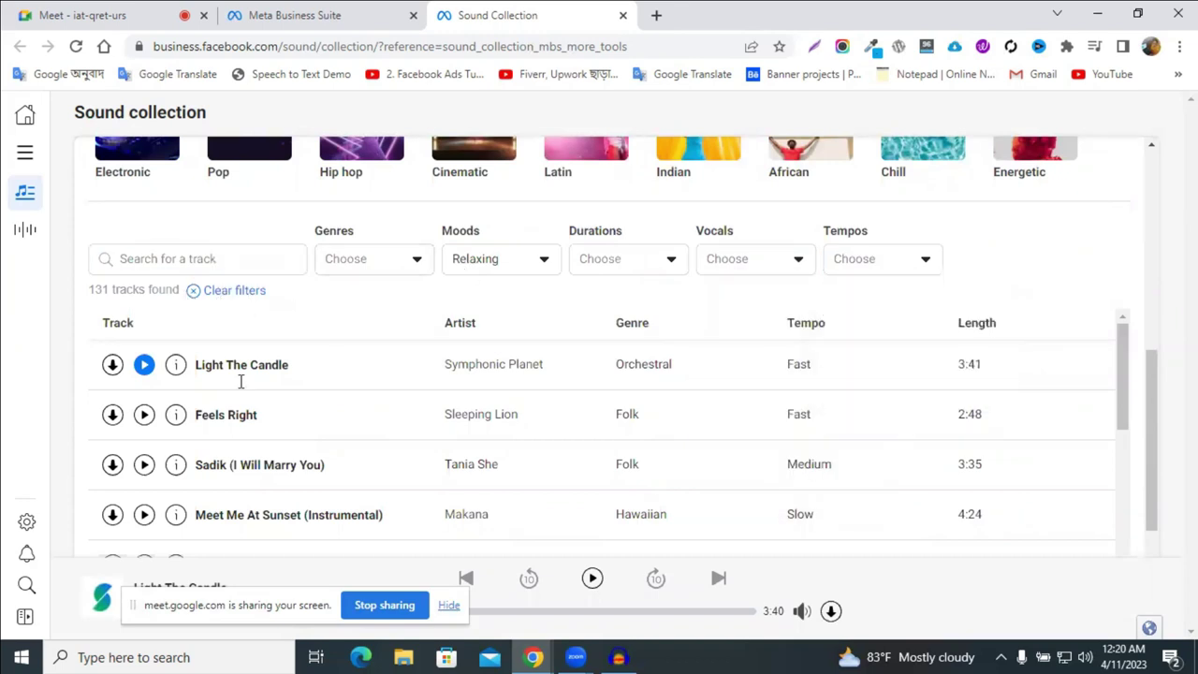
# Review recent posts on the BWM Car Wash Home overview, then open the Page's Facebook view
pyautogui.click(26, 117)
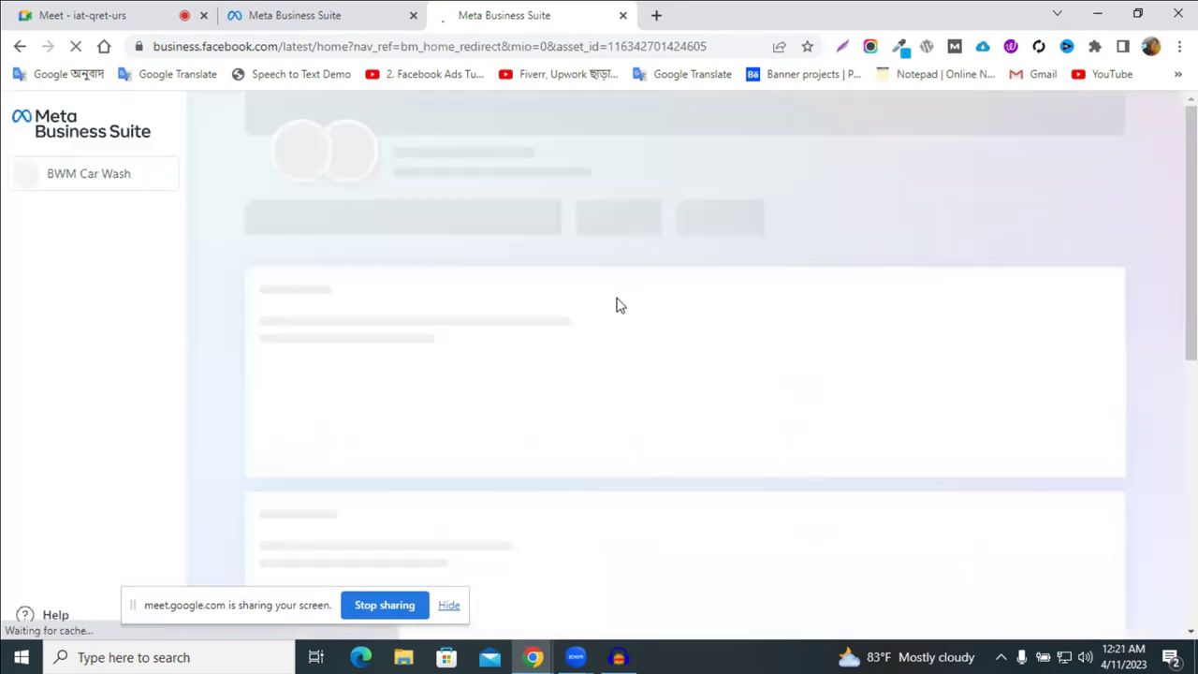
pyautogui.scroll(-3, 616, 304)
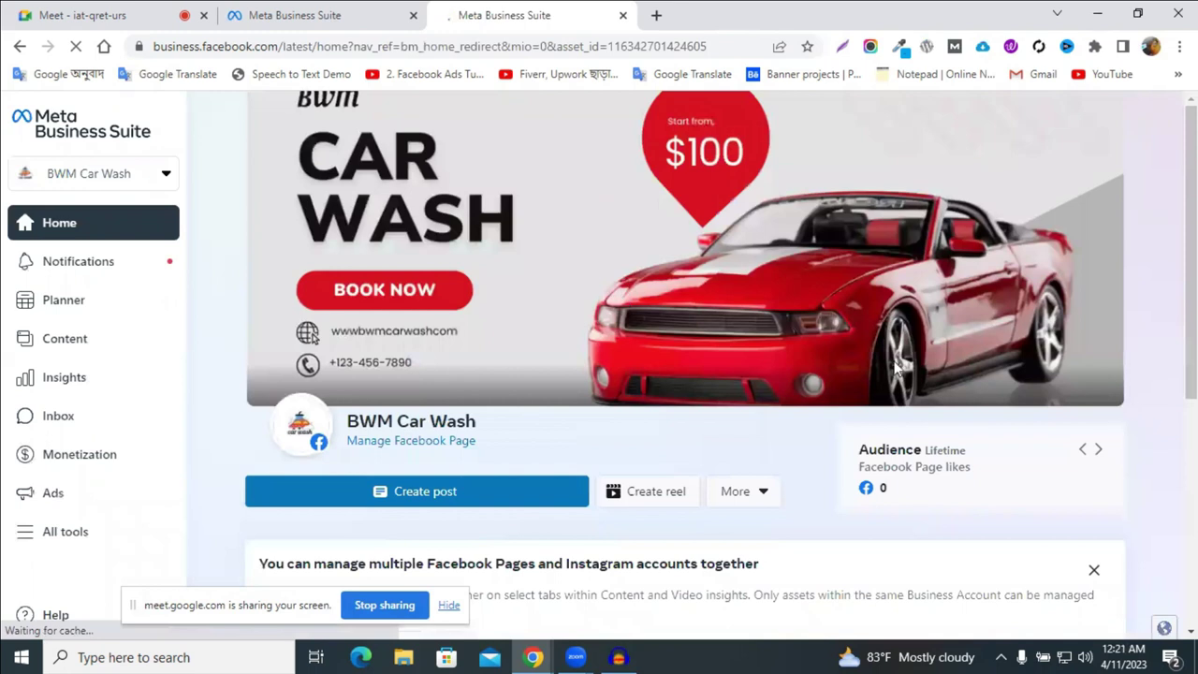
pyautogui.scroll(-4, 894, 367)
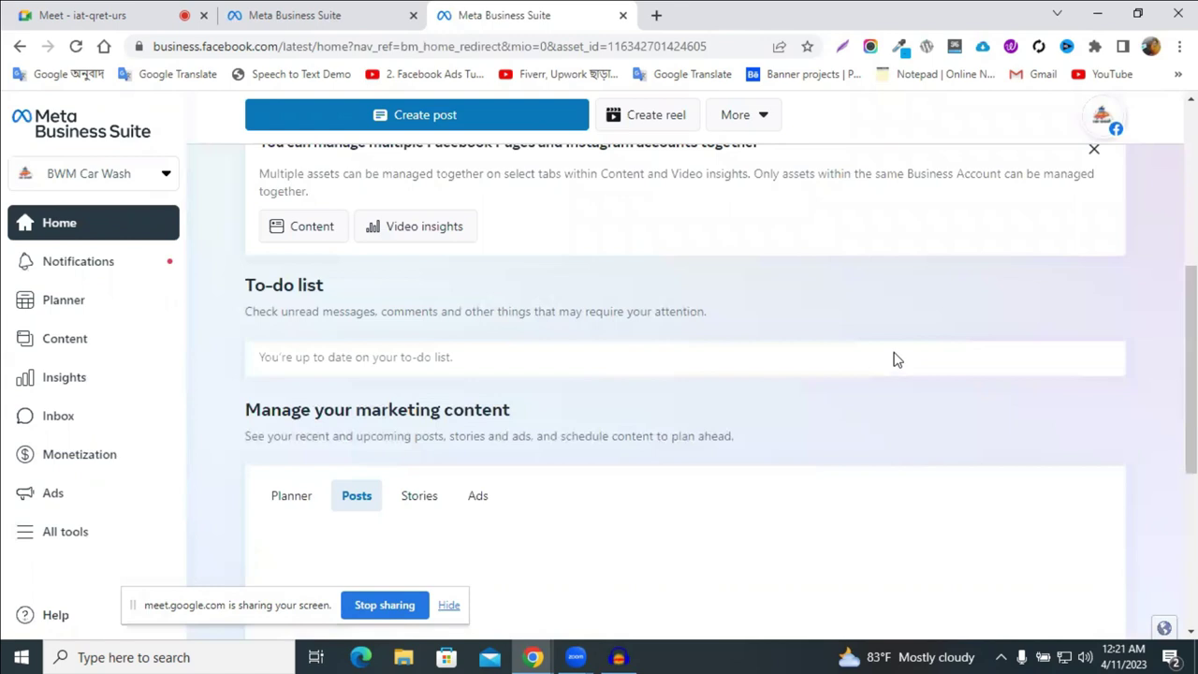
pyautogui.scroll(-1, 893, 360)
pyautogui.scroll(-1, 896, 360)
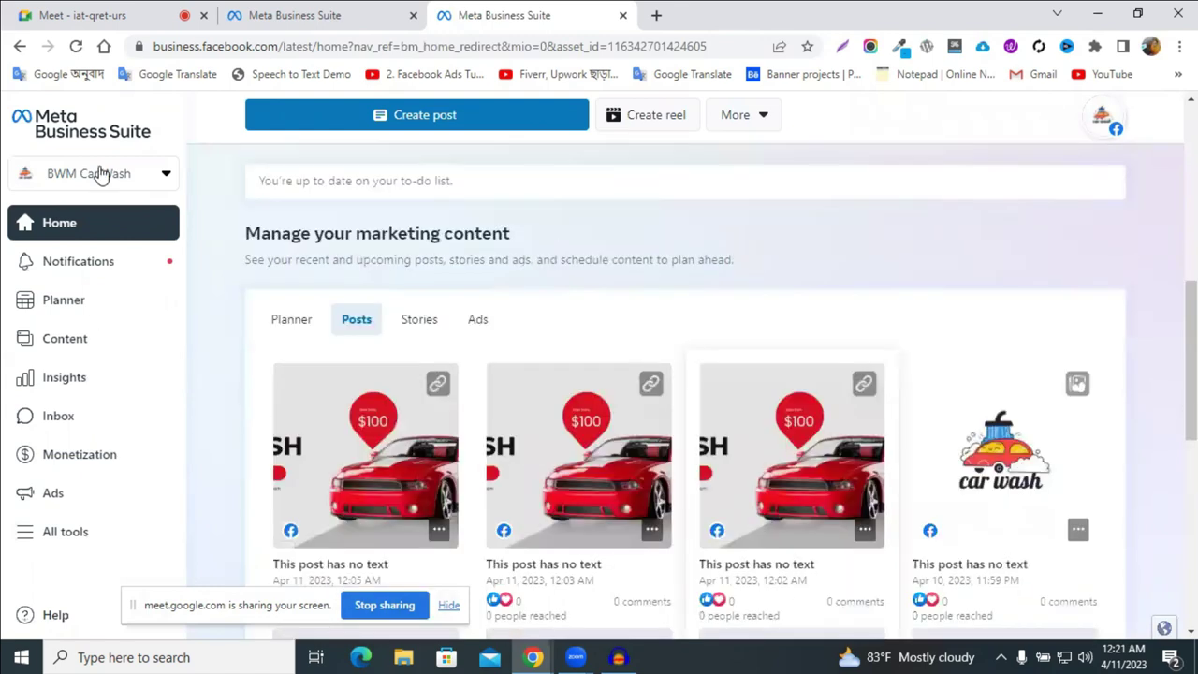
pyautogui.scroll(3, 459, 319)
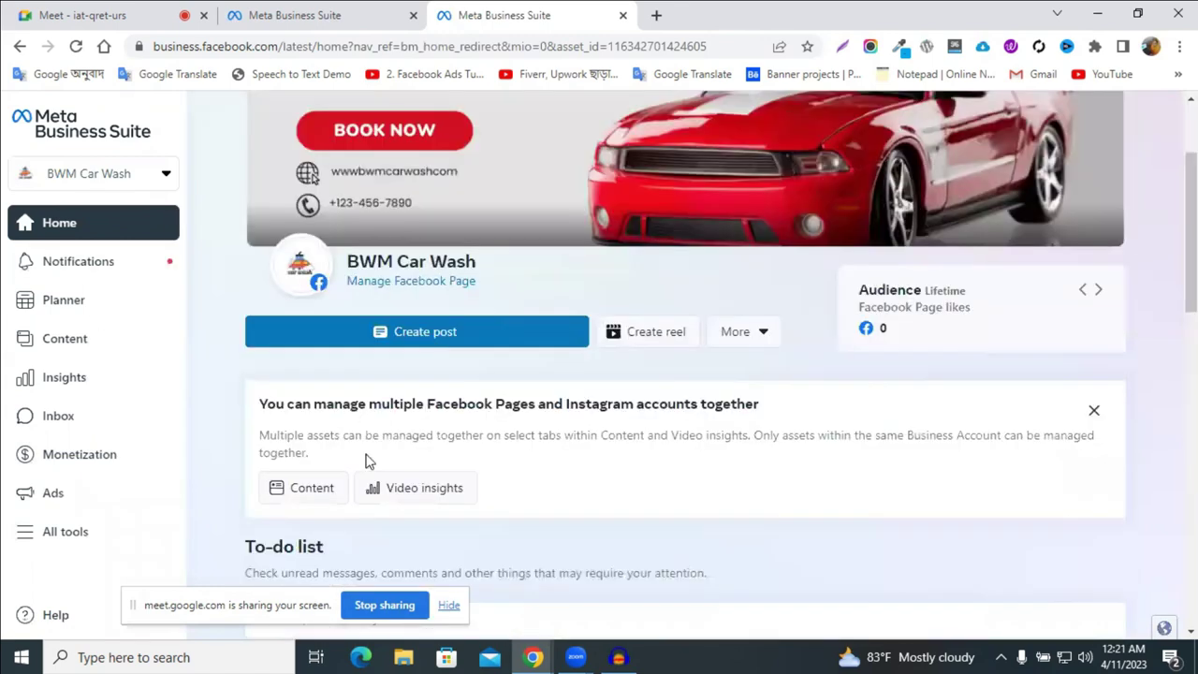
pyautogui.scroll(2, 374, 440)
pyautogui.click(405, 446)
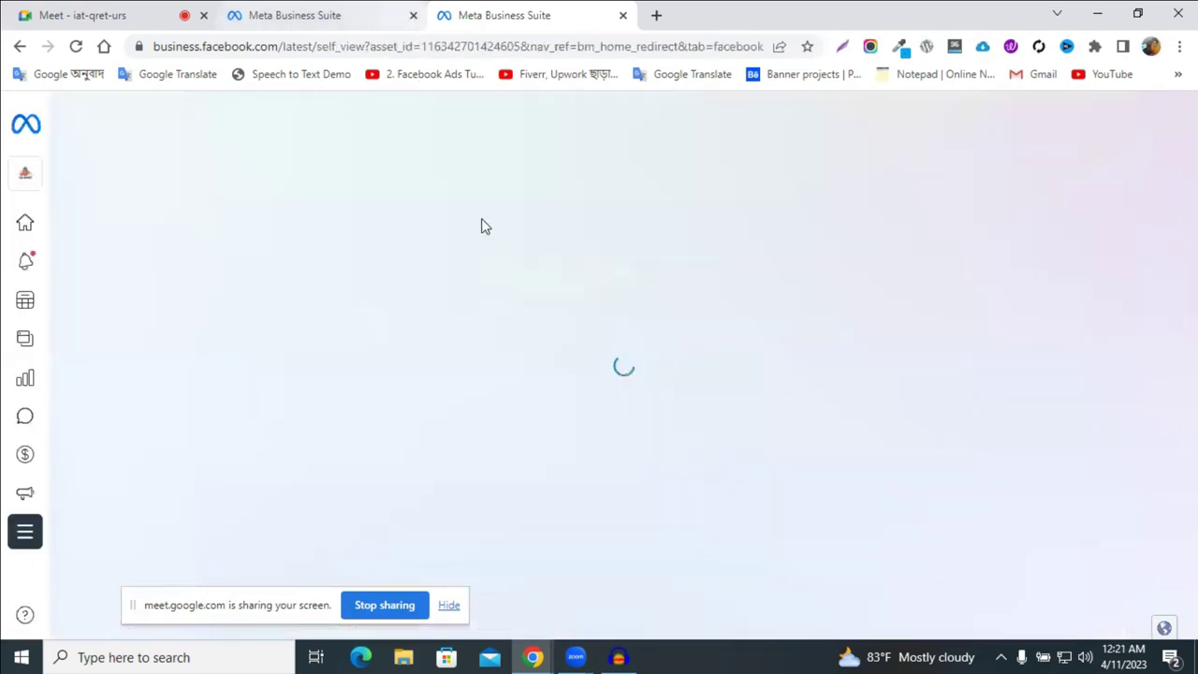
# Close the duplicate tab and scroll the BWM Car Wash profile to Page transparency (created April 10, 2023)
pyautogui.hotkey('ctrl', 'w')
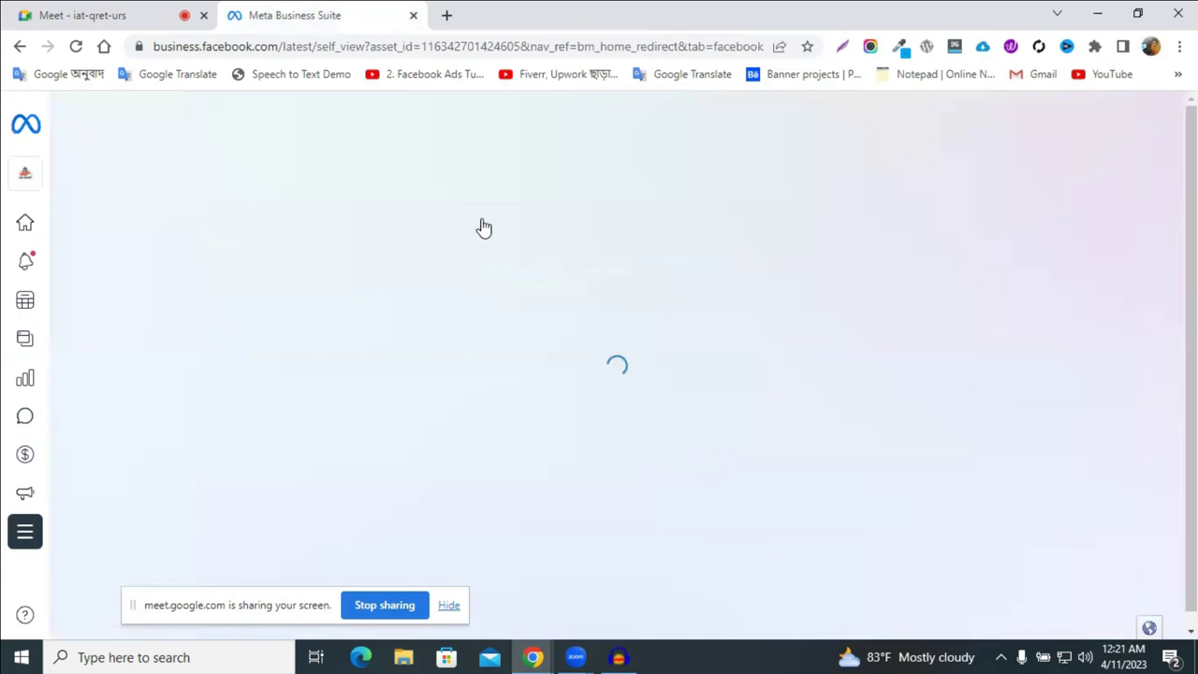
pyautogui.scroll(-3, 774, 286)
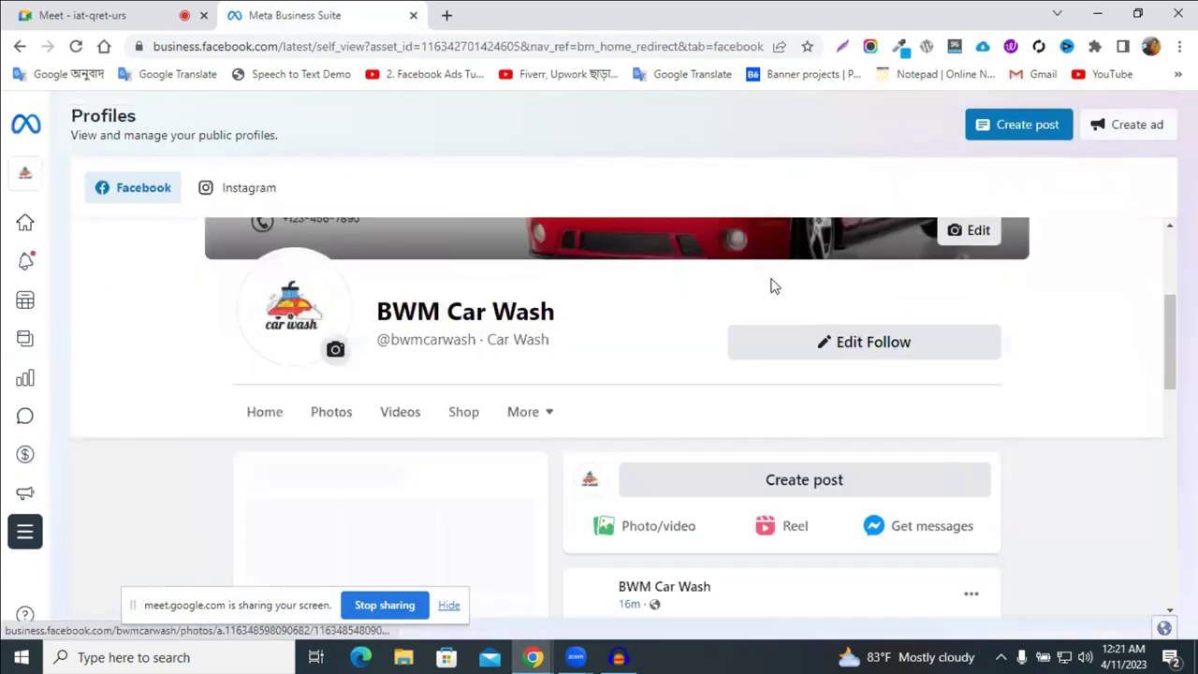
pyautogui.scroll(2, 773, 288)
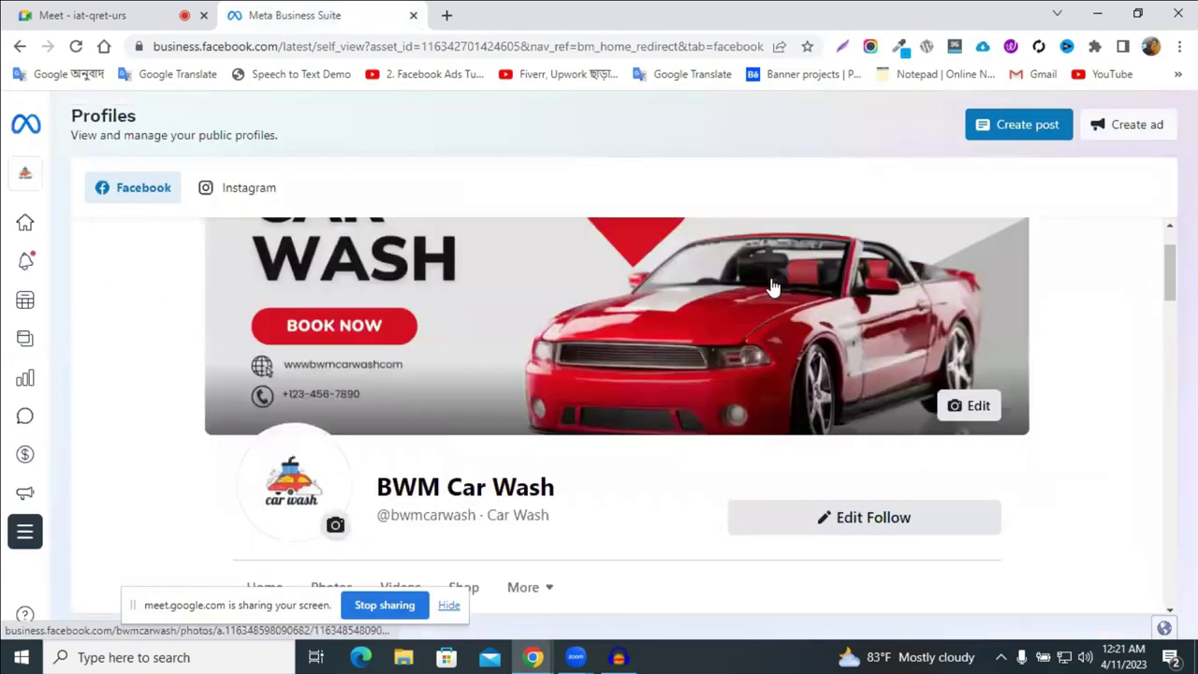
pyautogui.scroll(1, 773, 287)
pyautogui.scroll(-1, 773, 288)
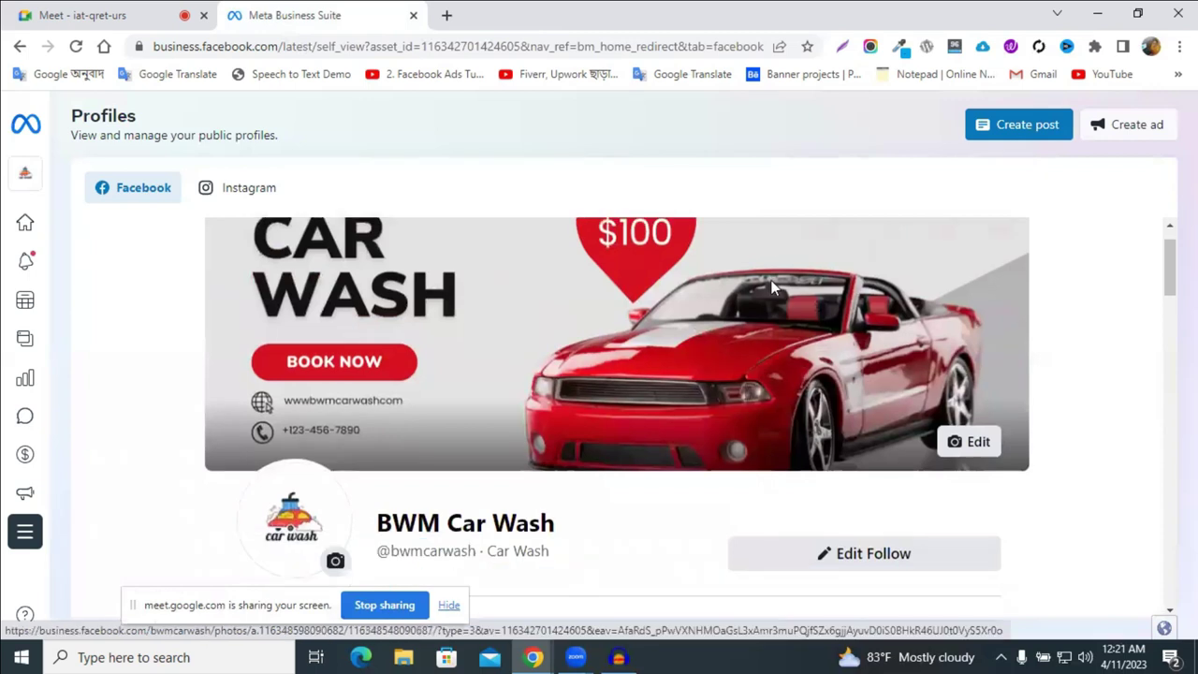
pyautogui.scroll(-4, 773, 287)
pyautogui.scroll(-5, 771, 290)
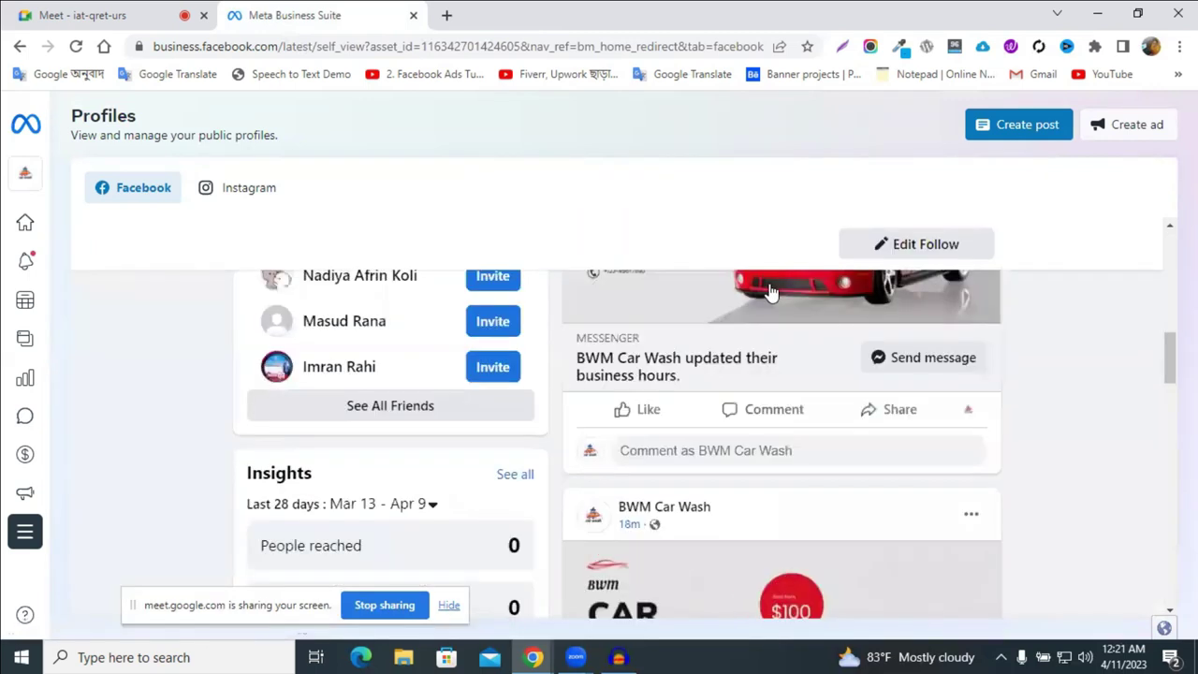
pyautogui.scroll(-3, 769, 290)
pyautogui.scroll(-3, 730, 308)
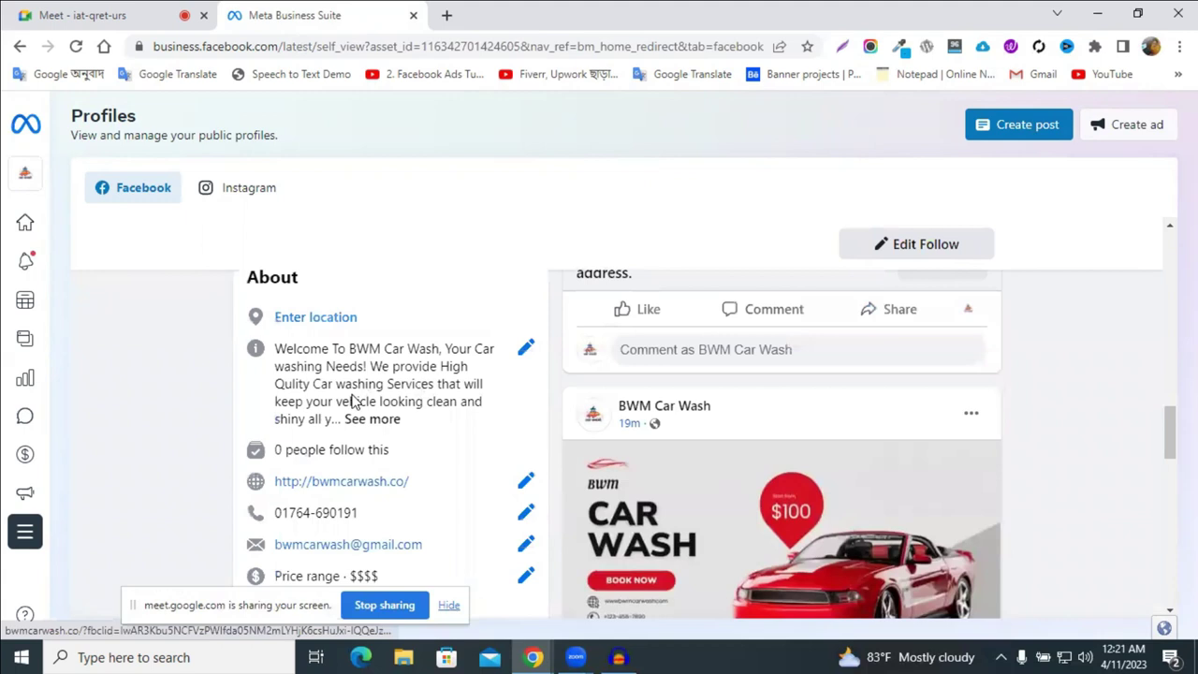
pyautogui.scroll(-2, 365, 421)
pyautogui.scroll(-3, 337, 426)
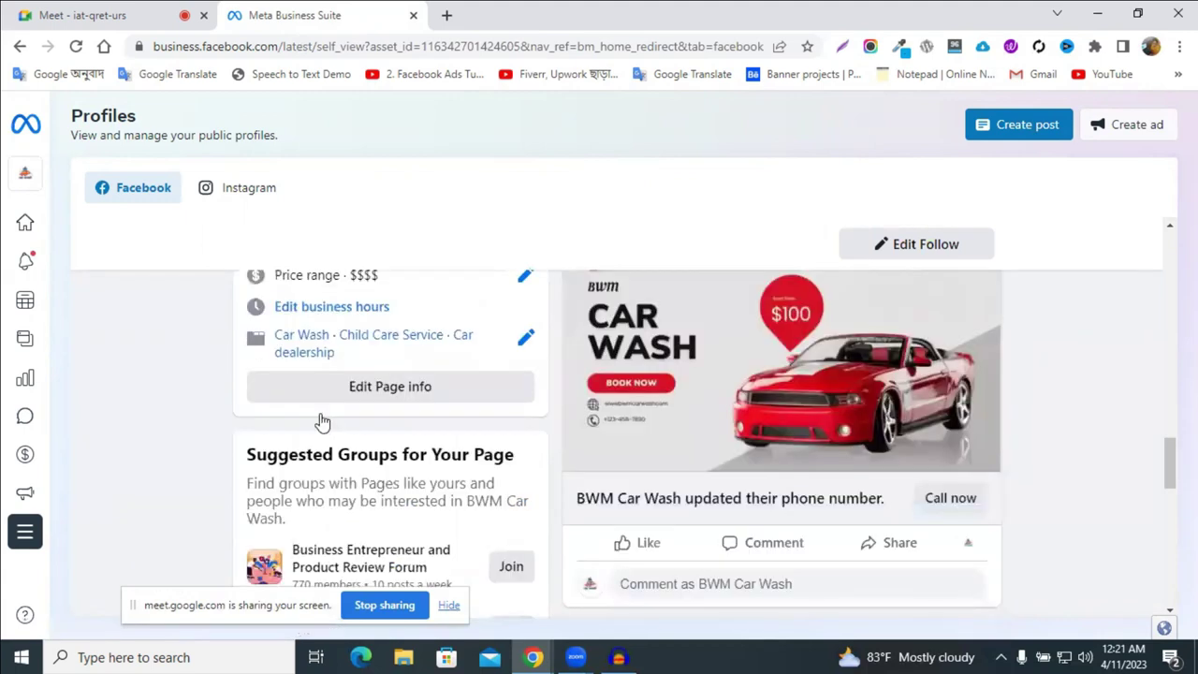
pyautogui.scroll(2, 321, 423)
pyautogui.scroll(1, 375, 403)
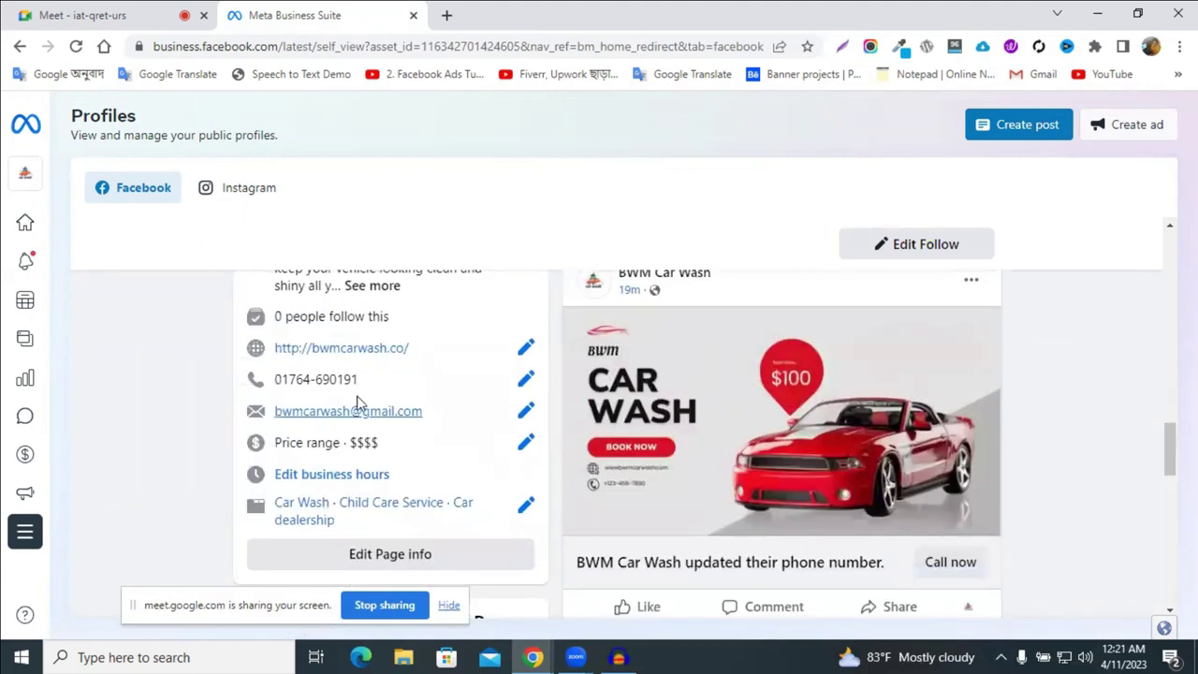
pyautogui.scroll(1, 356, 402)
pyautogui.scroll(-4, 362, 395)
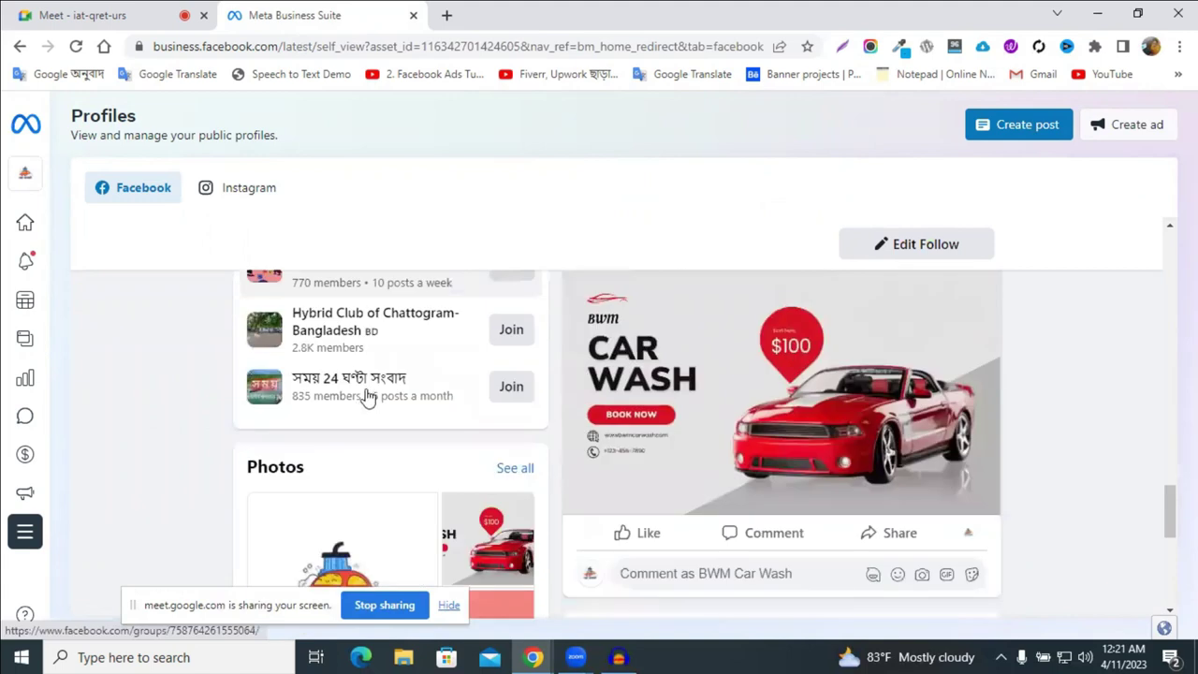
pyautogui.scroll(-3, 368, 397)
pyautogui.scroll(-1, 541, 488)
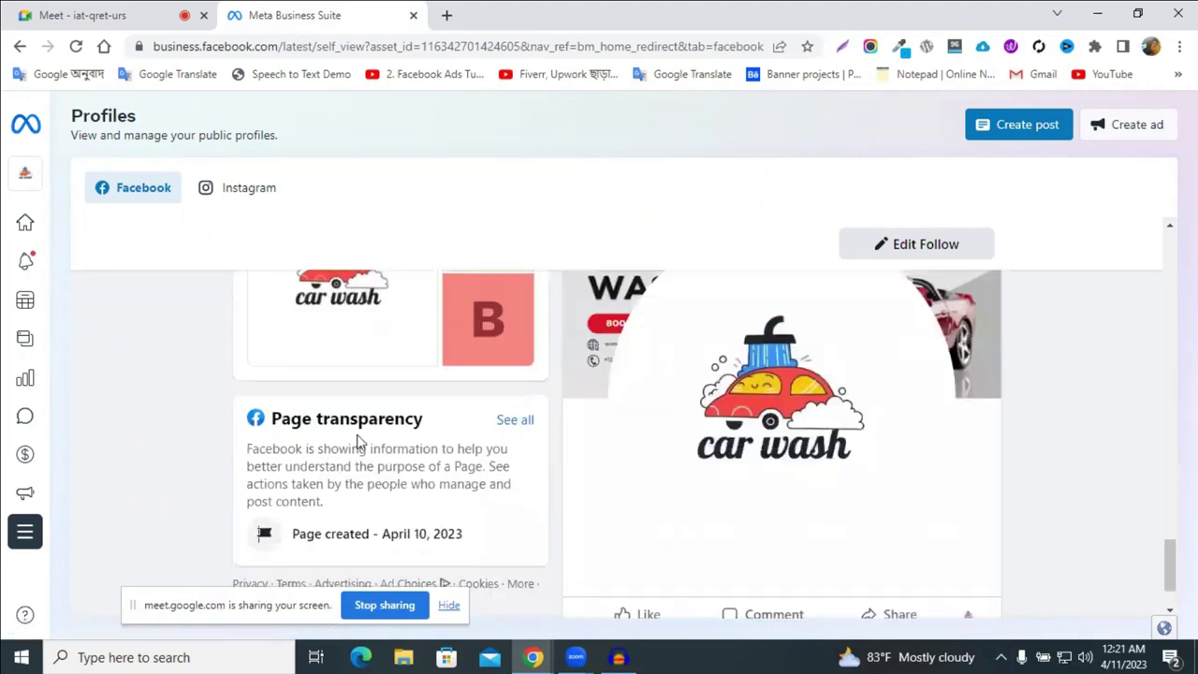
# Show the full Page transparency details, noting no active ads, and go to the Ad Library
pyautogui.click(514, 420)
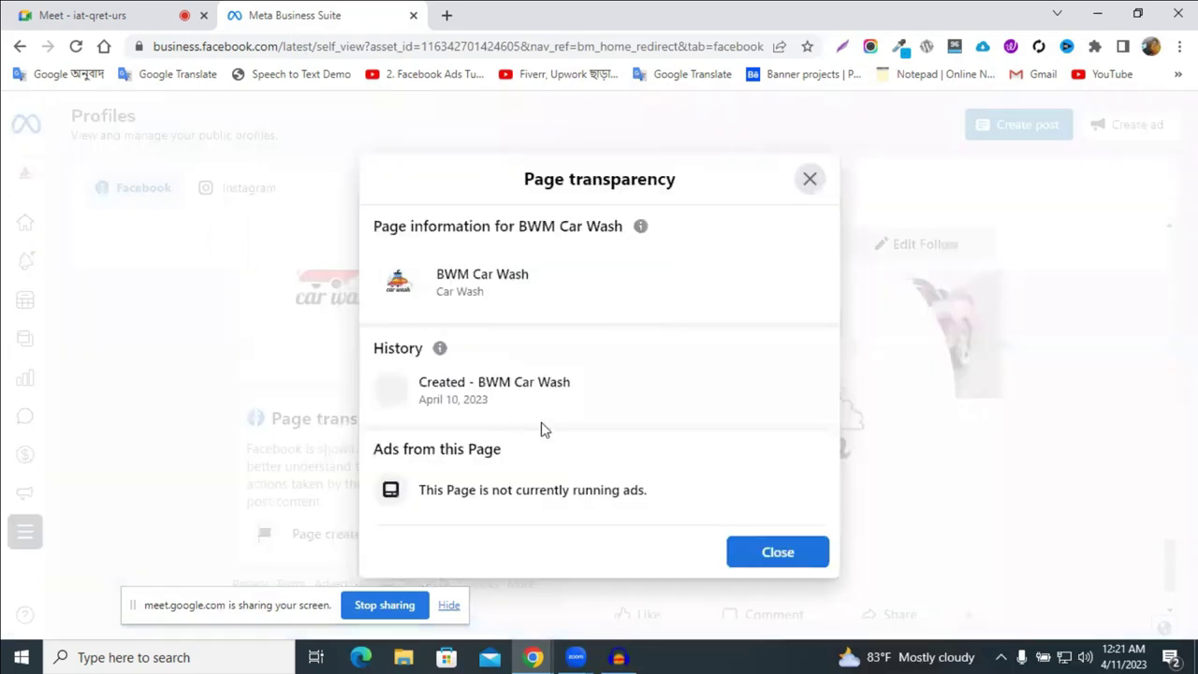
pyautogui.scroll(-1, 552, 505)
pyautogui.click(558, 506)
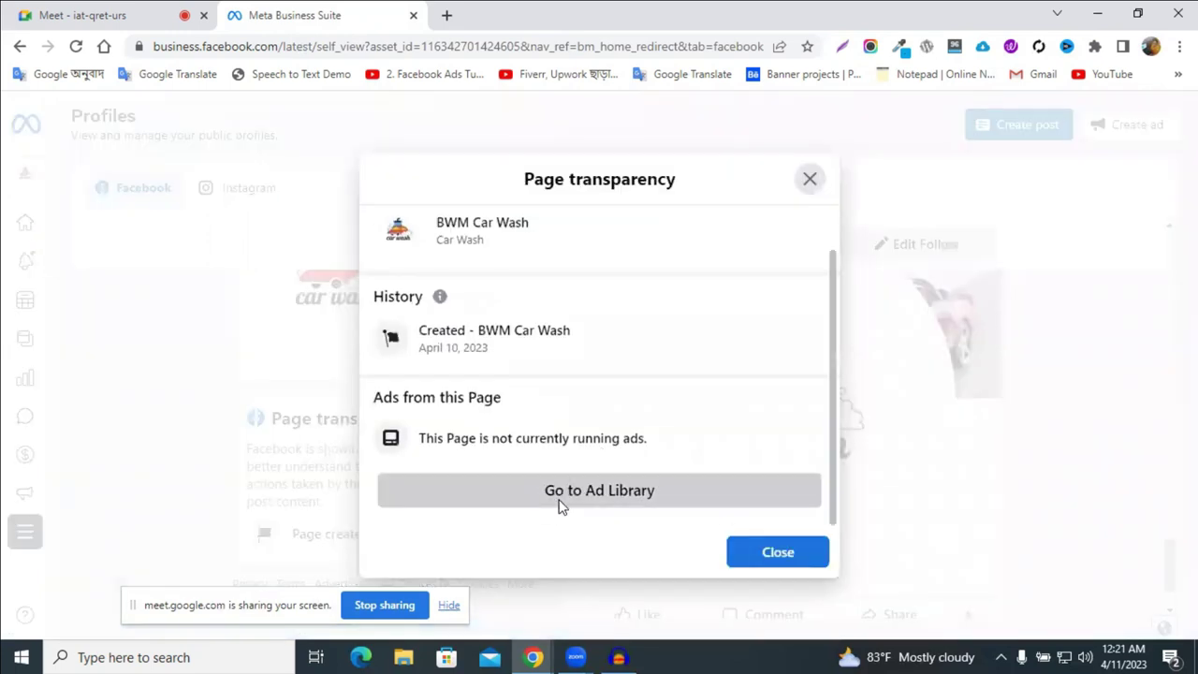
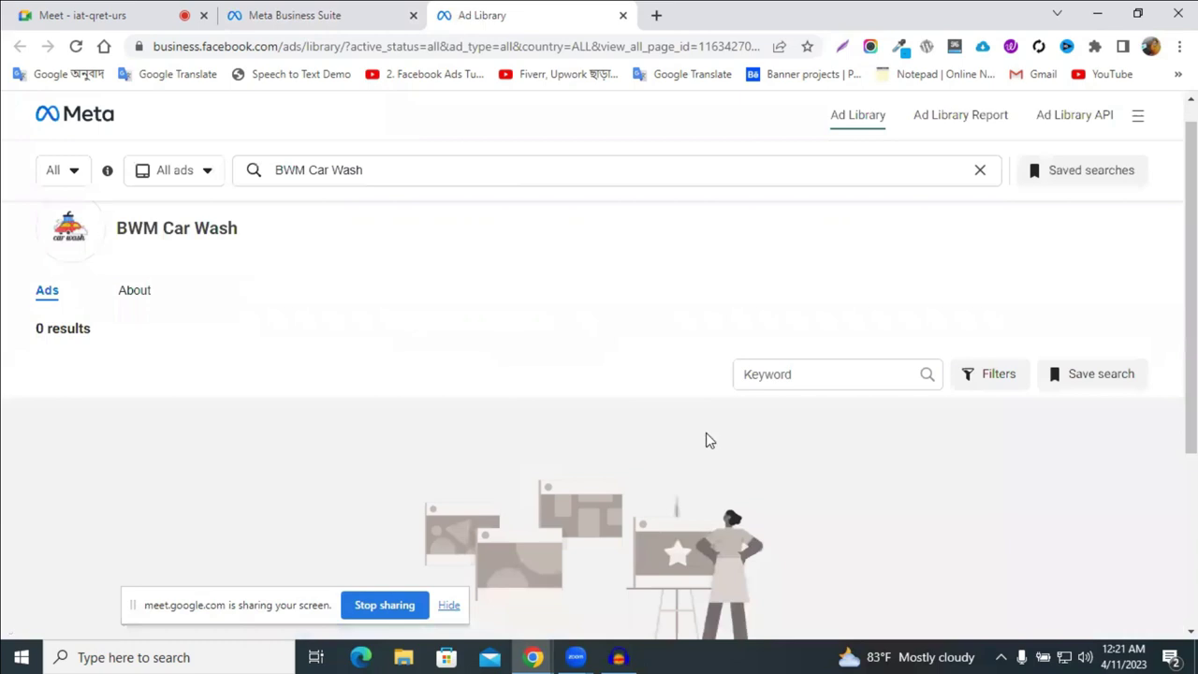
# Replace 'BWM Car Wash' with 'bd shop' in the Ad Library search box and run the search
pyautogui.scroll(-3, 705, 432)
pyautogui.scroll(3, 430, 391)
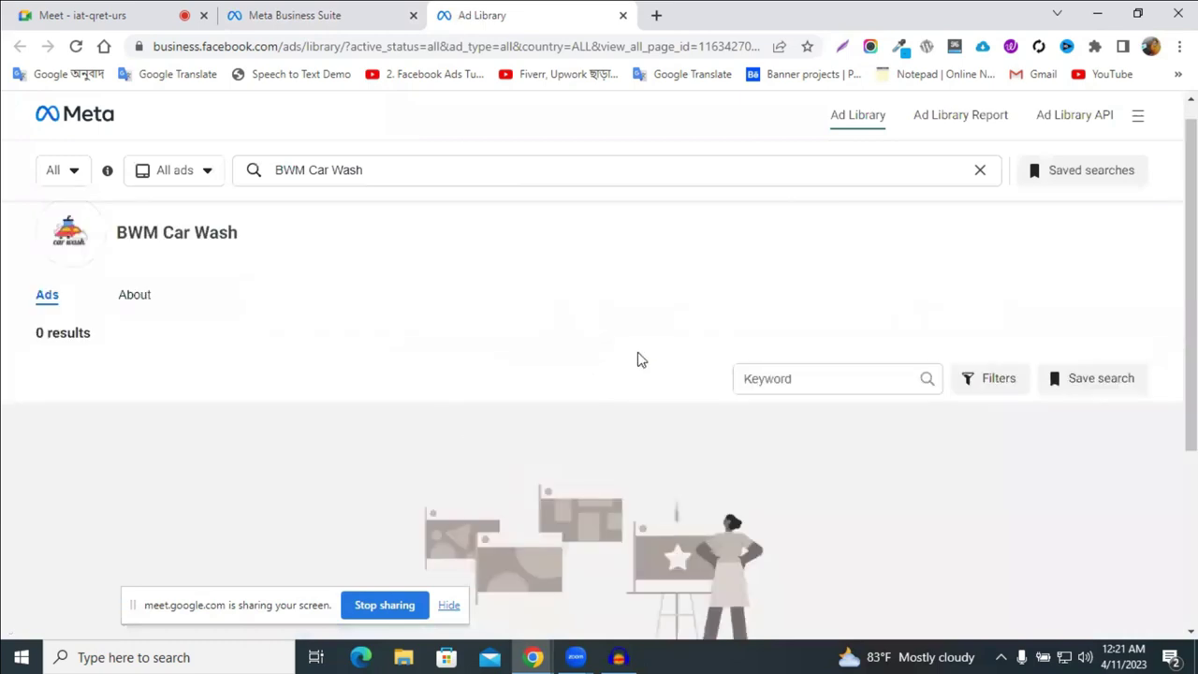
pyautogui.scroll(-3, 640, 359)
pyautogui.scroll(3, 640, 360)
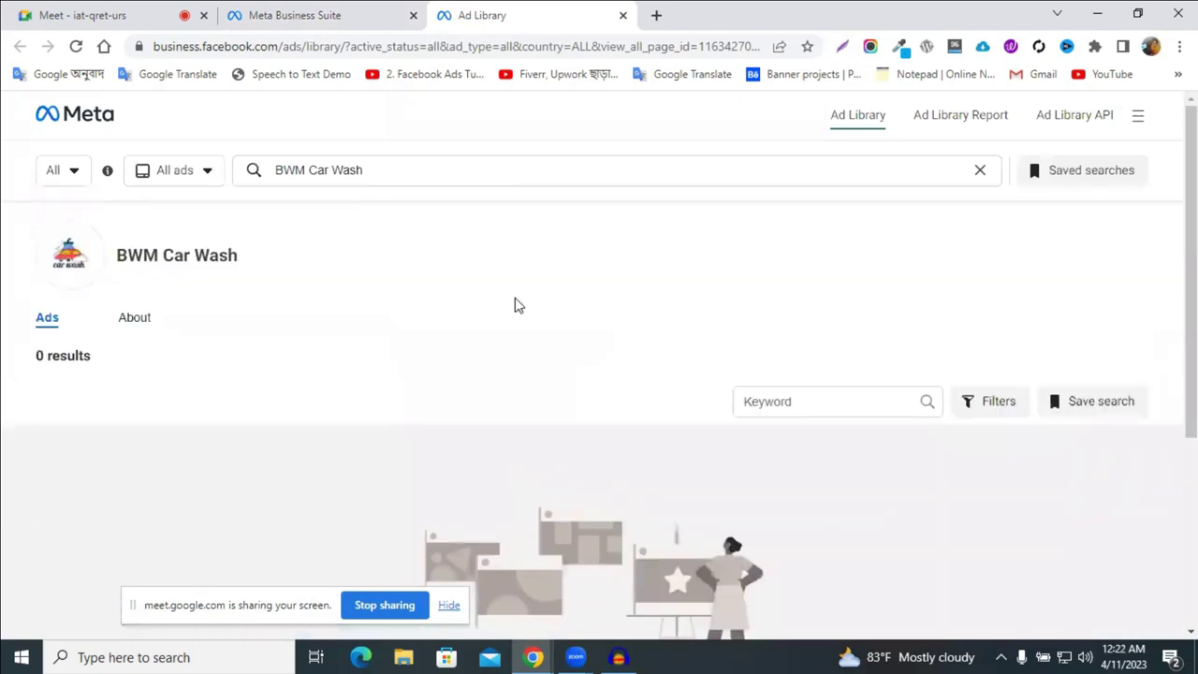
pyautogui.tripleClick(380, 174)
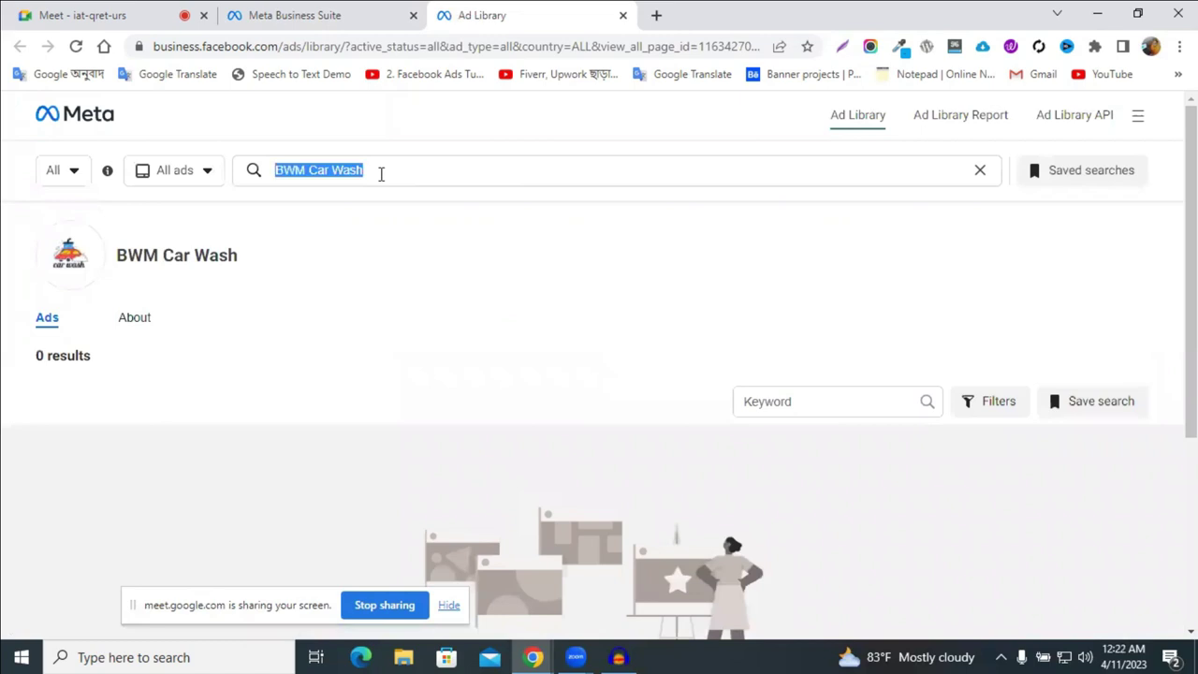
pyautogui.write('bd ')
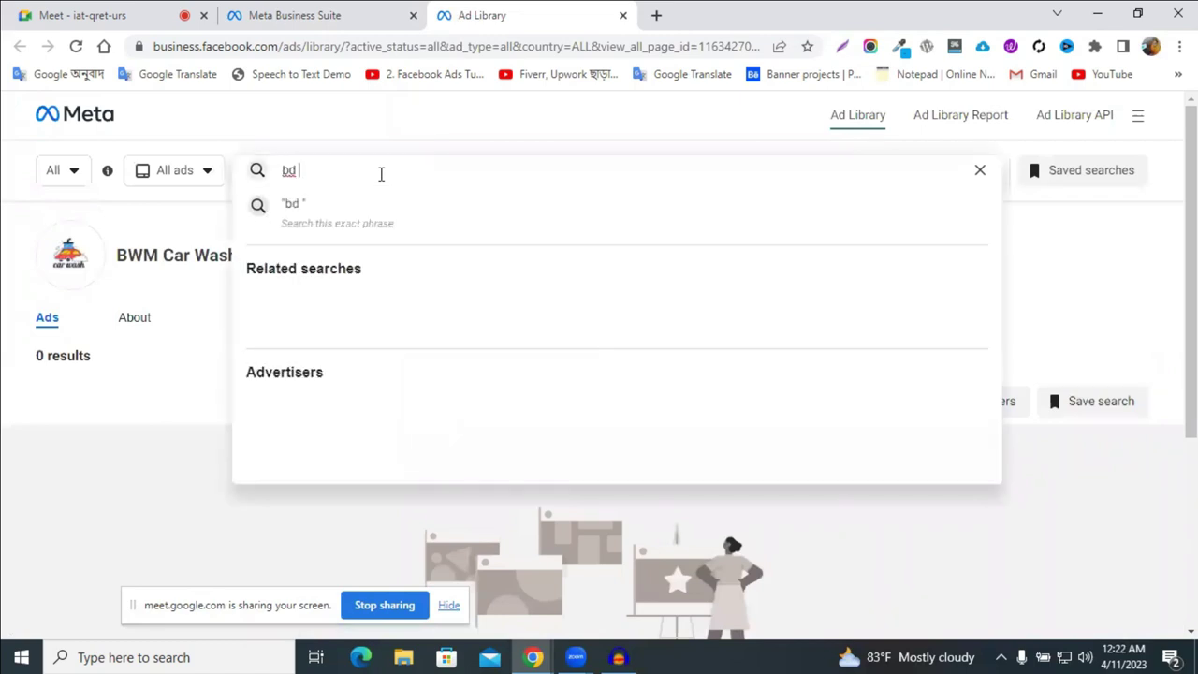
pyautogui.write('shop')
pyautogui.press('Return')
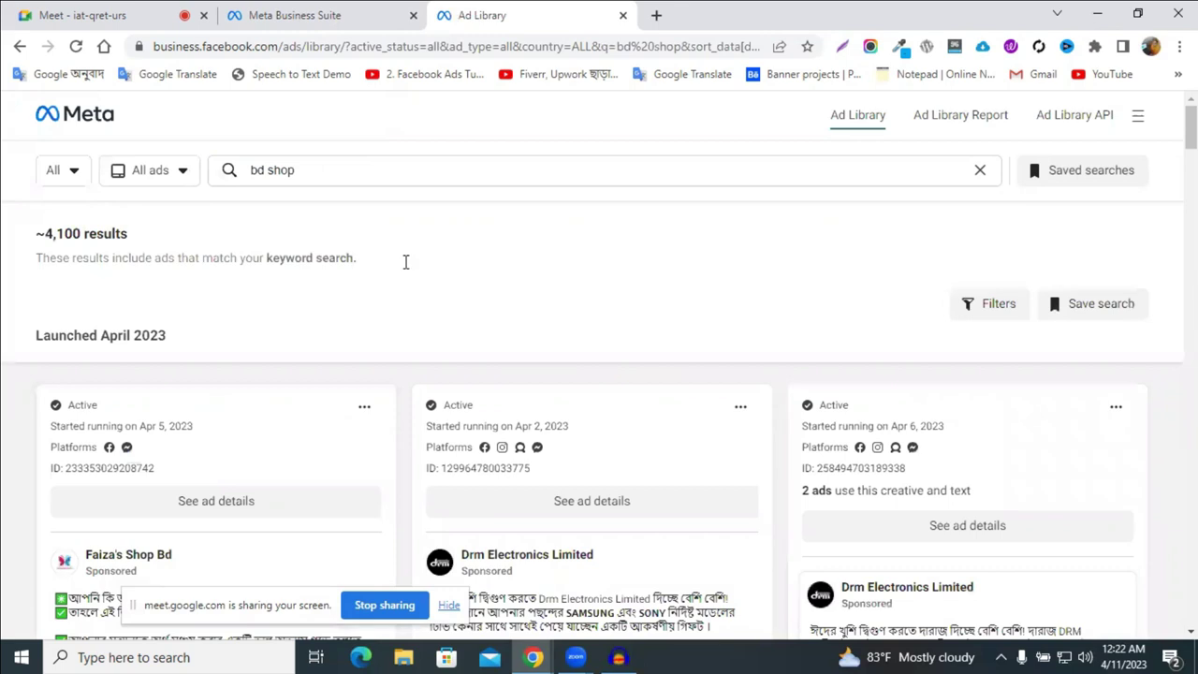
# Scroll through the bd shop results past Health Care BD and Top Shop BD to the Merkis ads
pyautogui.scroll(-3, 459, 268)
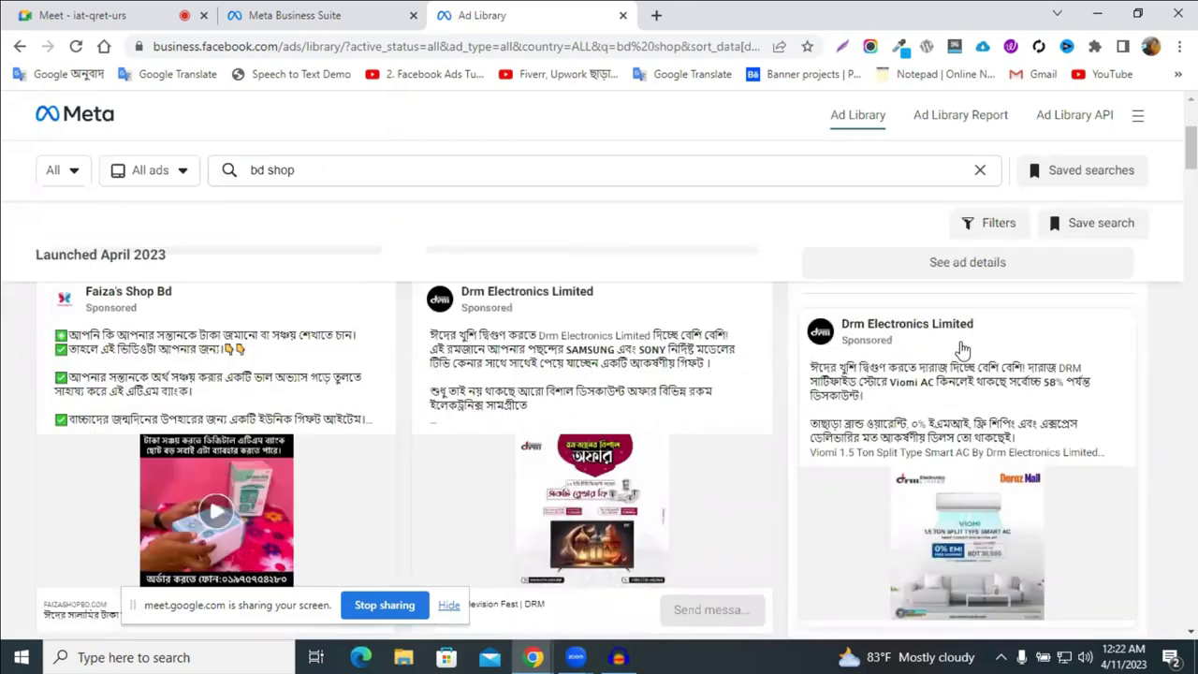
pyautogui.scroll(1, 962, 349)
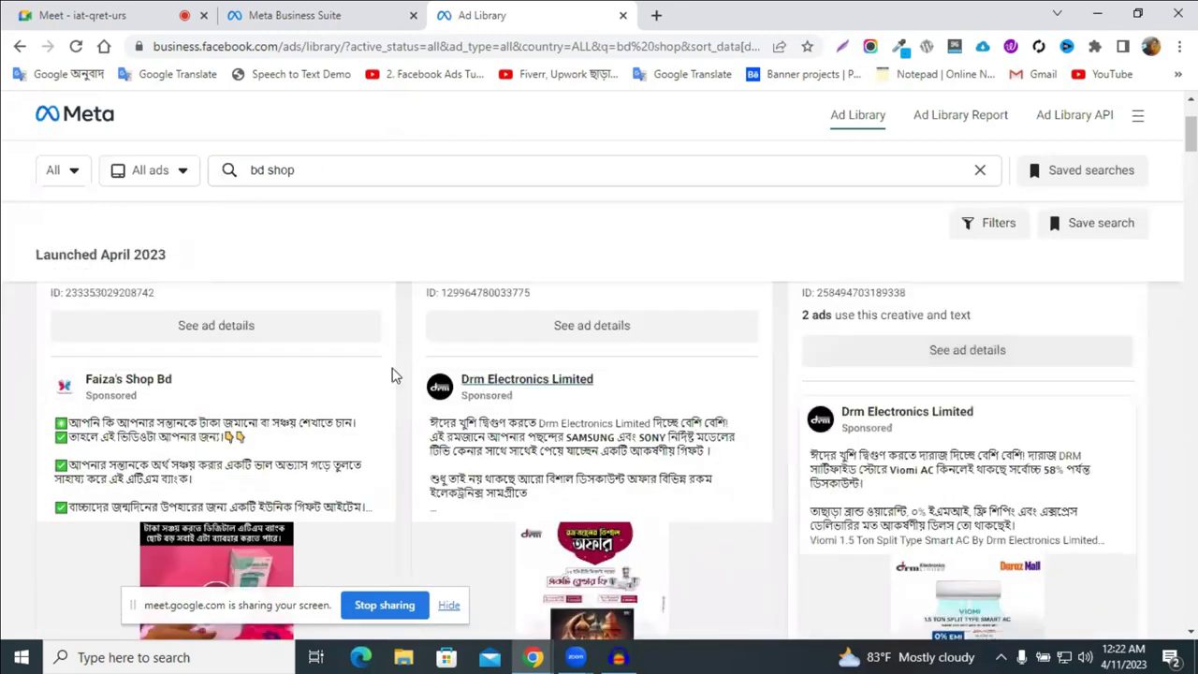
pyautogui.scroll(2, 393, 374)
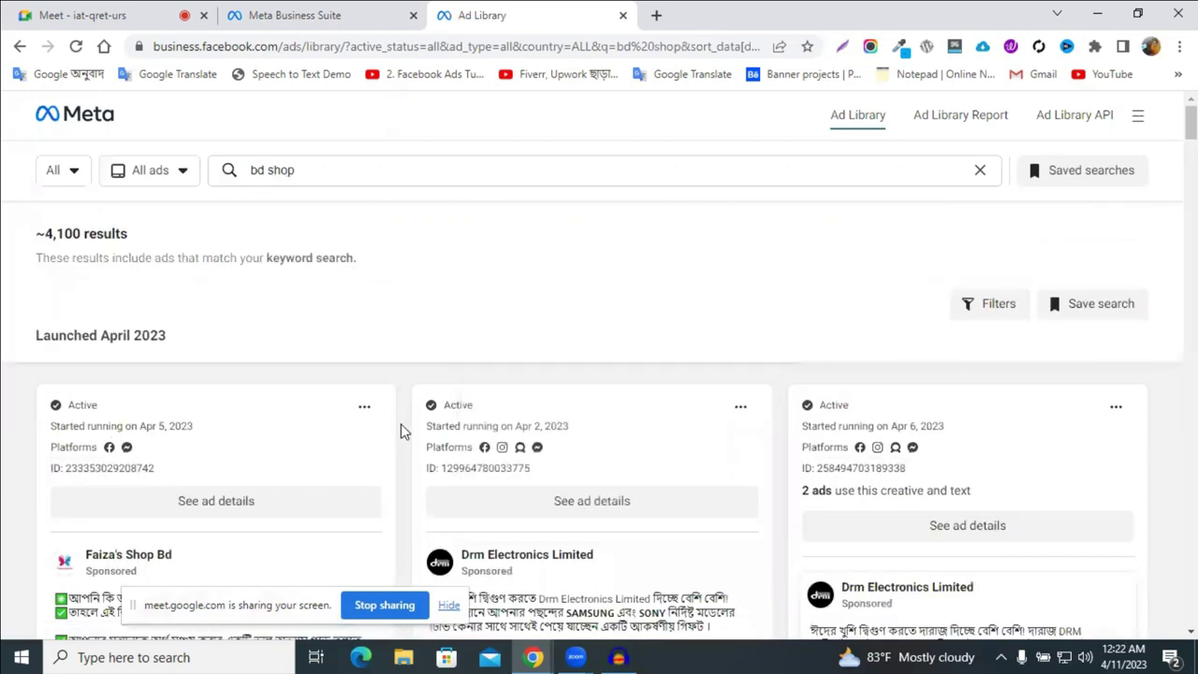
pyautogui.scroll(-7, 449, 425)
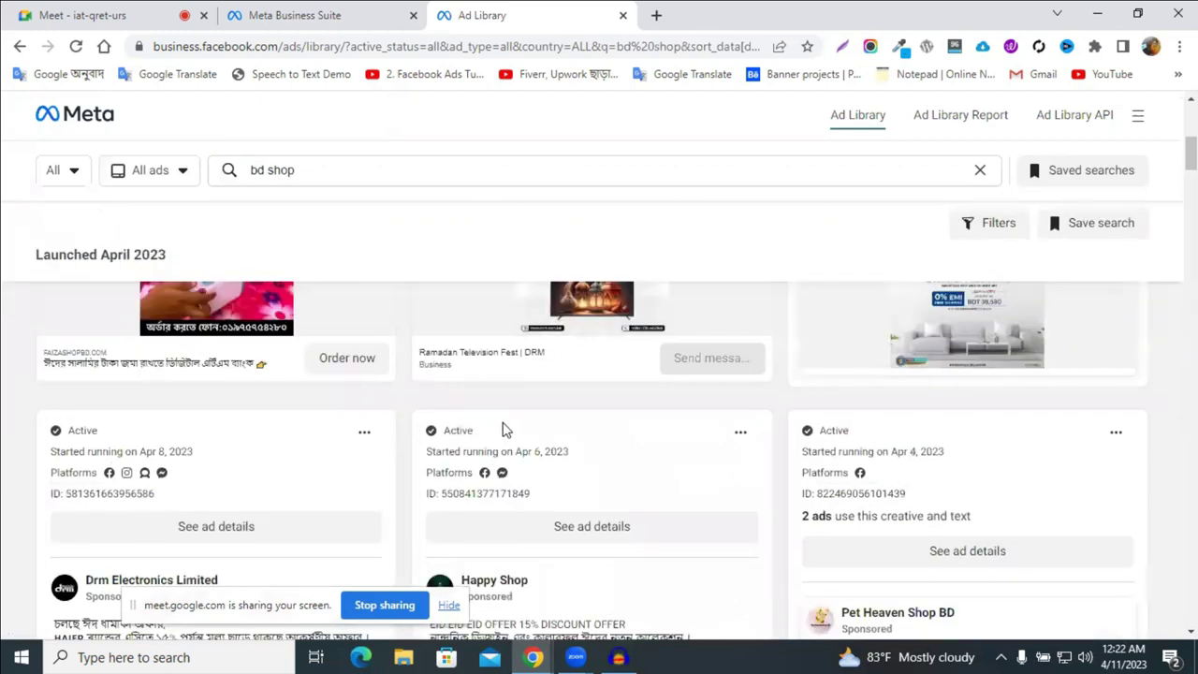
pyautogui.scroll(-2, 502, 429)
pyautogui.scroll(-3, 728, 438)
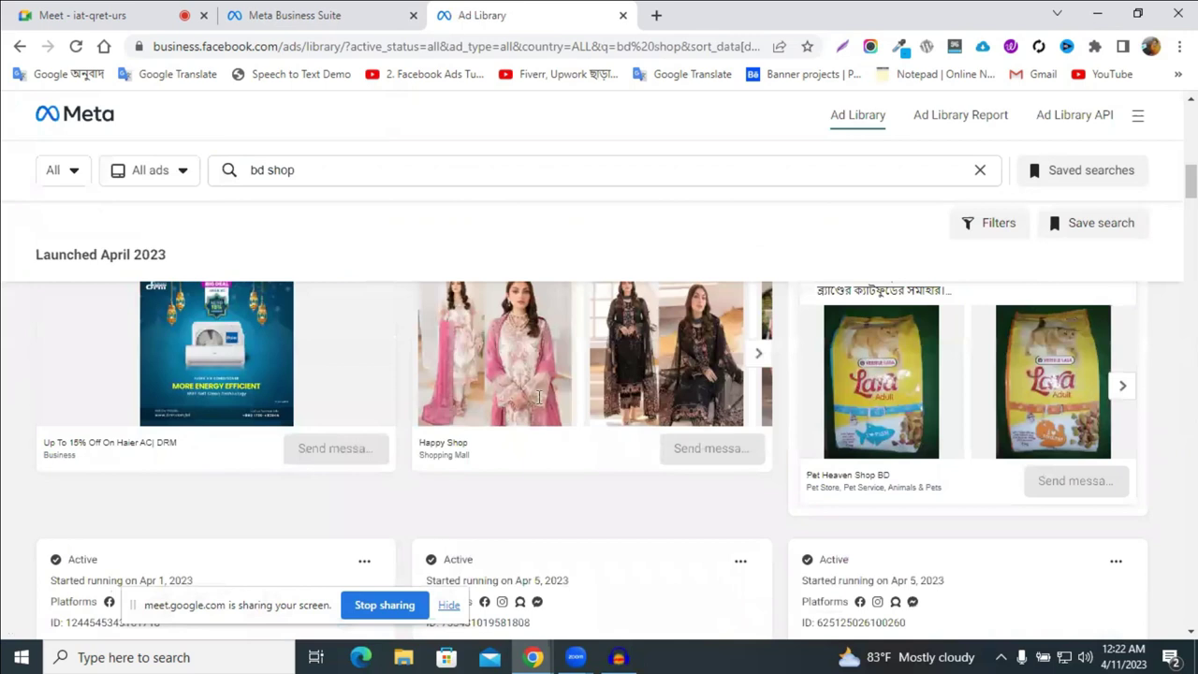
pyautogui.scroll(-5, 538, 398)
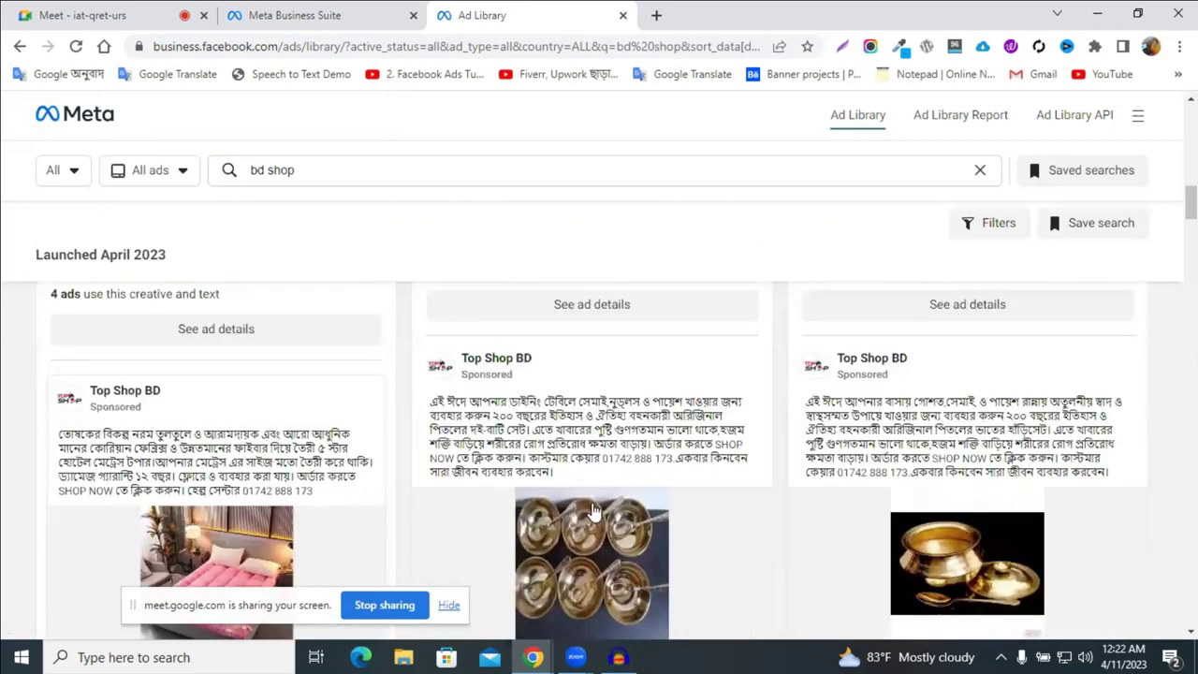
pyautogui.scroll(-4, 595, 510)
pyautogui.scroll(-3, 601, 507)
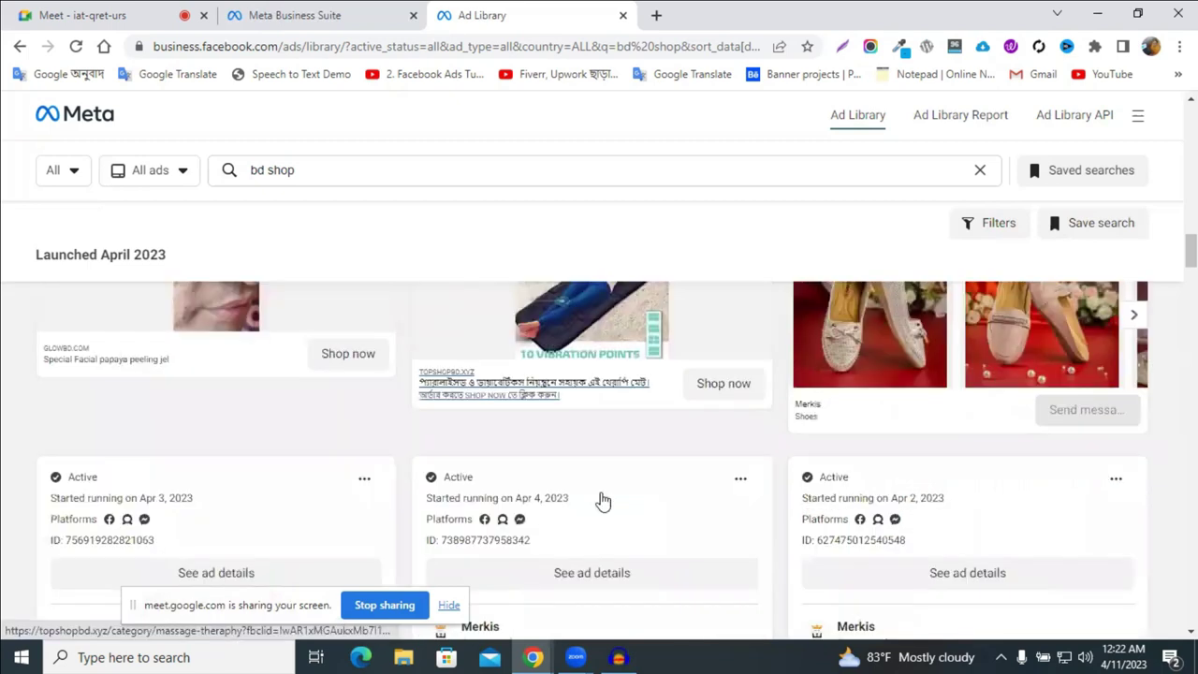
pyautogui.scroll(3, 599, 497)
pyautogui.scroll(-2, 603, 503)
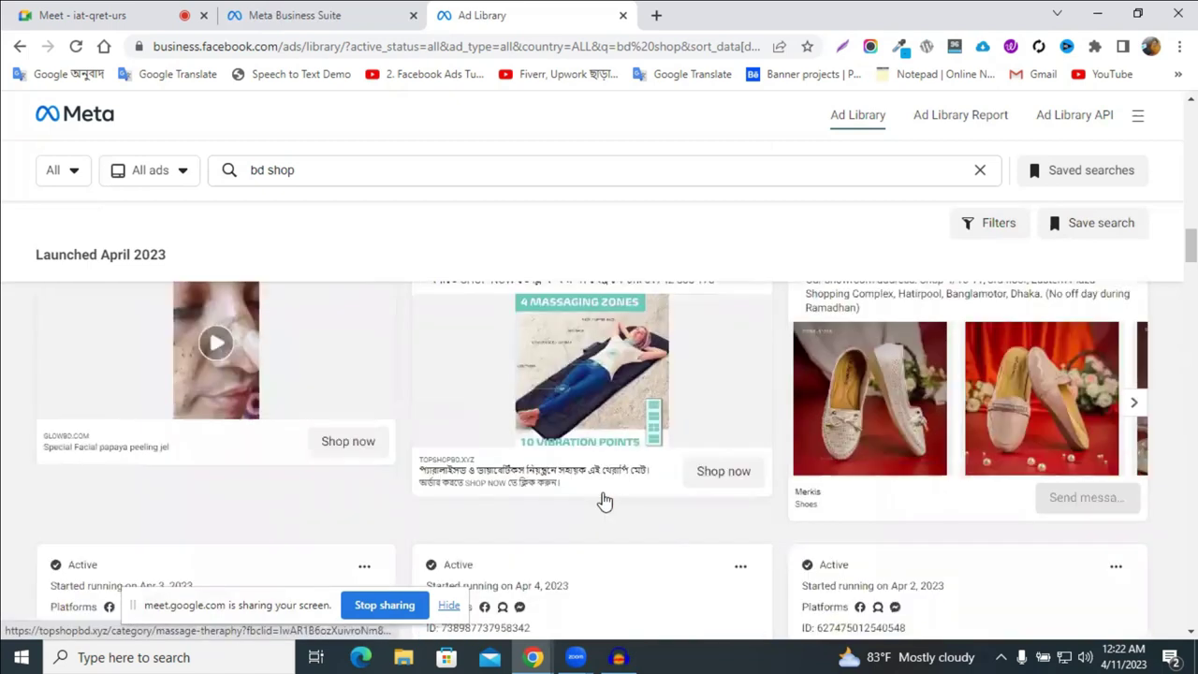
pyautogui.scroll(-1, 604, 503)
pyautogui.scroll(1, 604, 503)
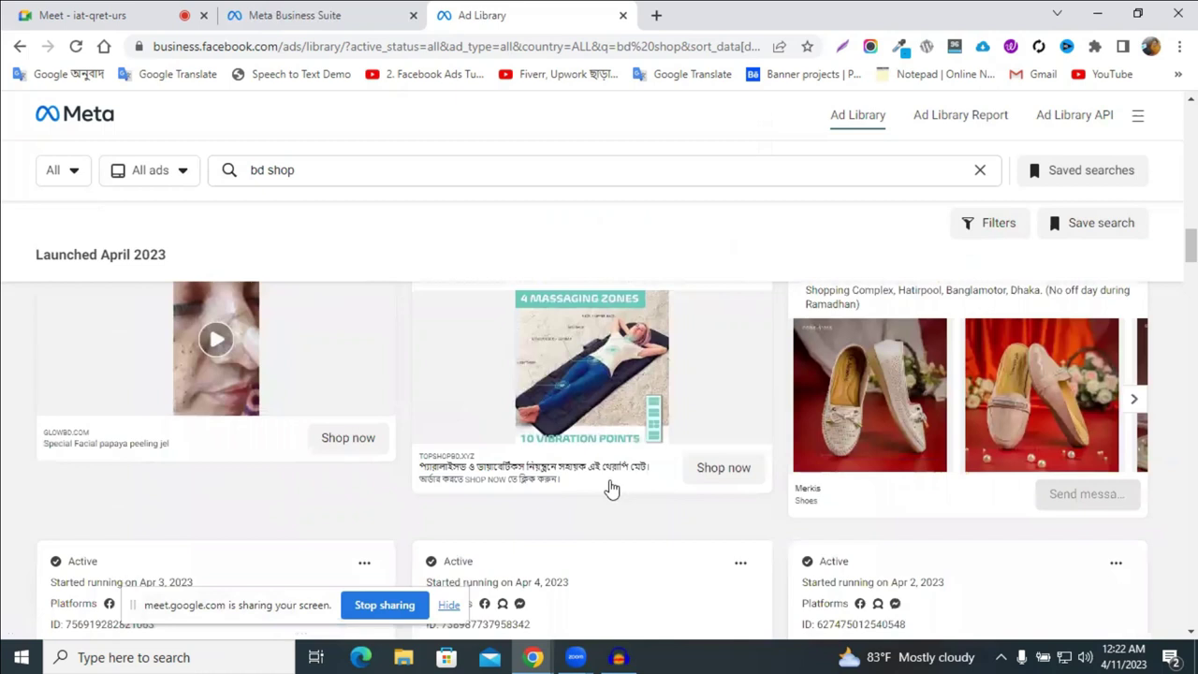
pyautogui.scroll(-1, 140, 456)
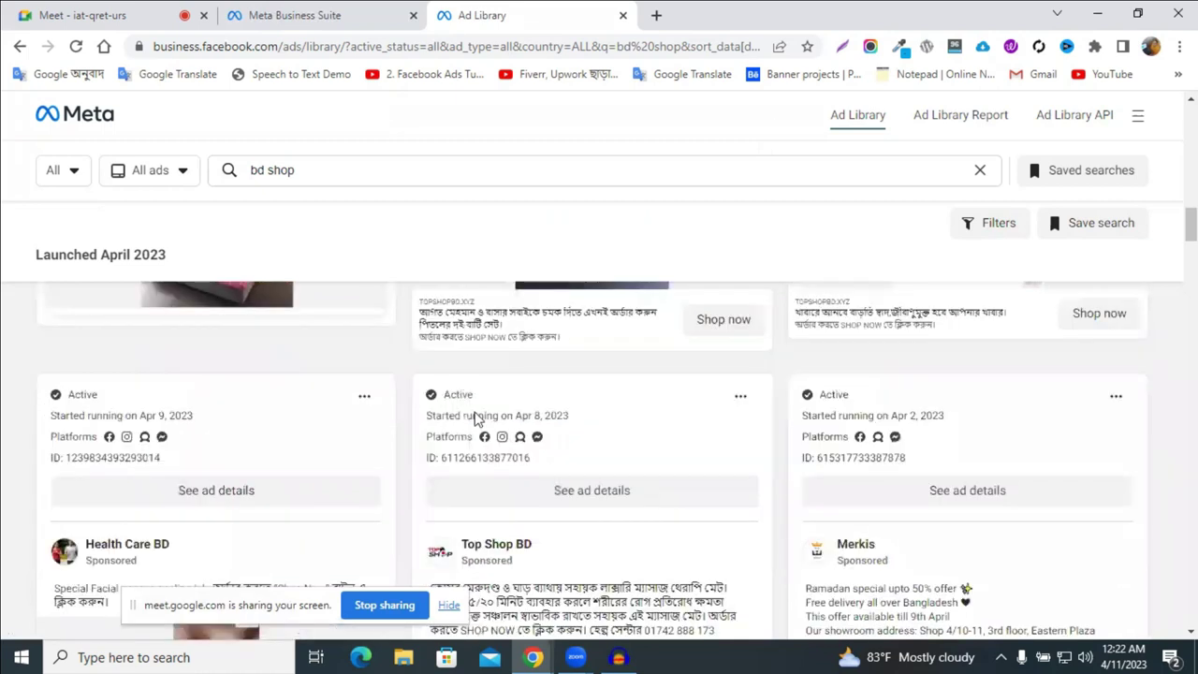
pyautogui.scroll(-1, 475, 418)
pyautogui.scroll(-1, 439, 422)
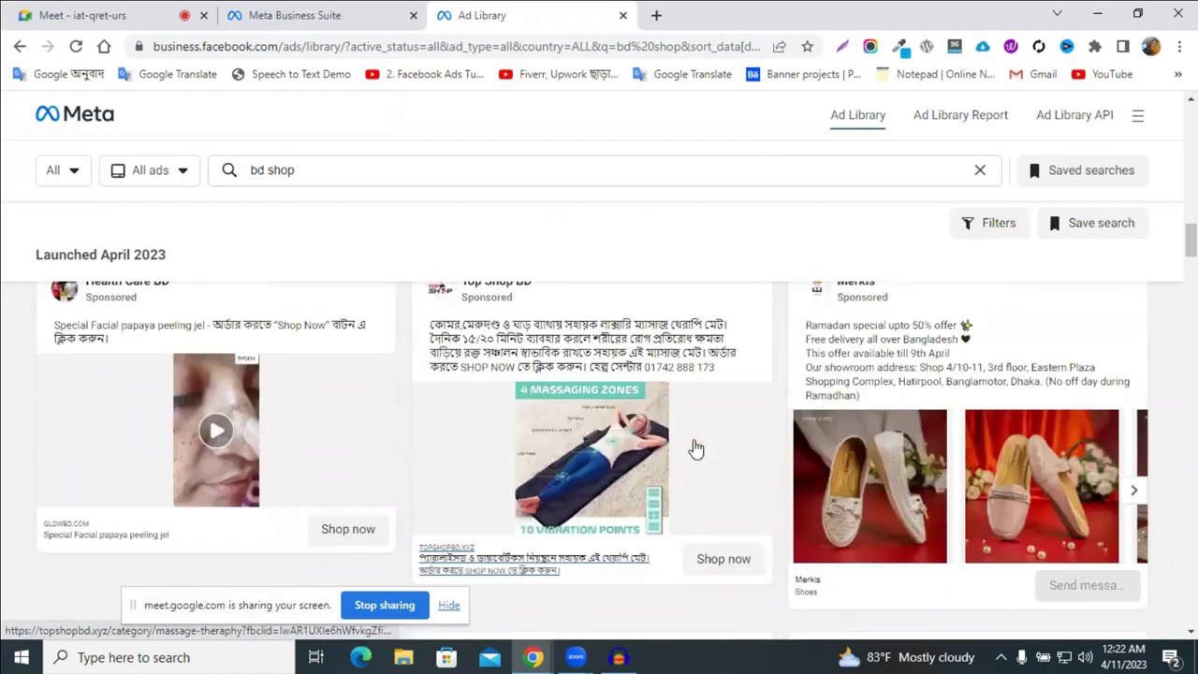
pyautogui.scroll(3, 695, 449)
pyautogui.scroll(-3, 711, 445)
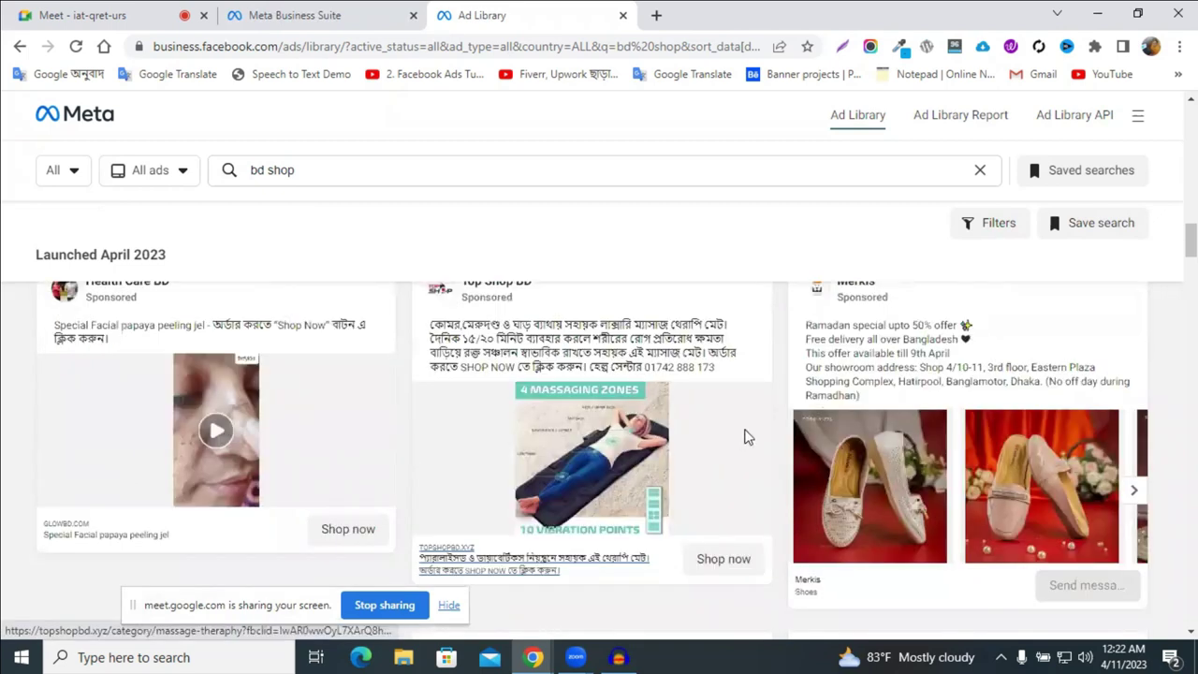
pyautogui.scroll(-3, 749, 438)
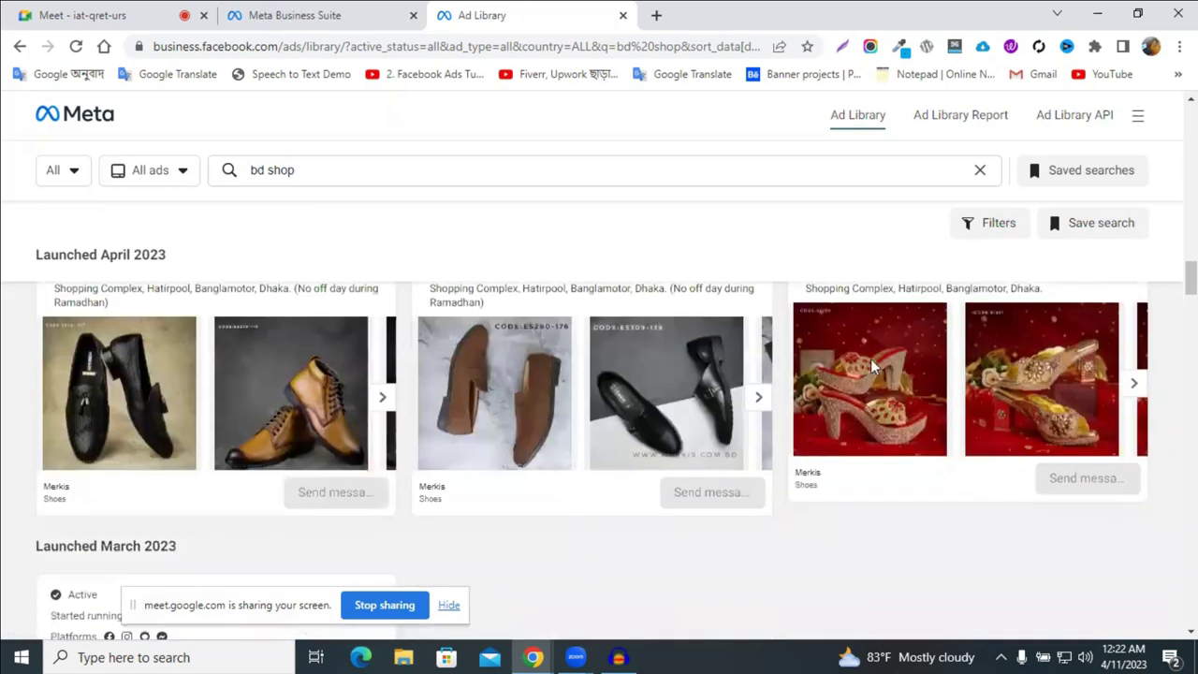
pyautogui.scroll(2, 870, 358)
# Open the Merkis page link in a new browser tab
pyautogui.moveTo(847, 369)
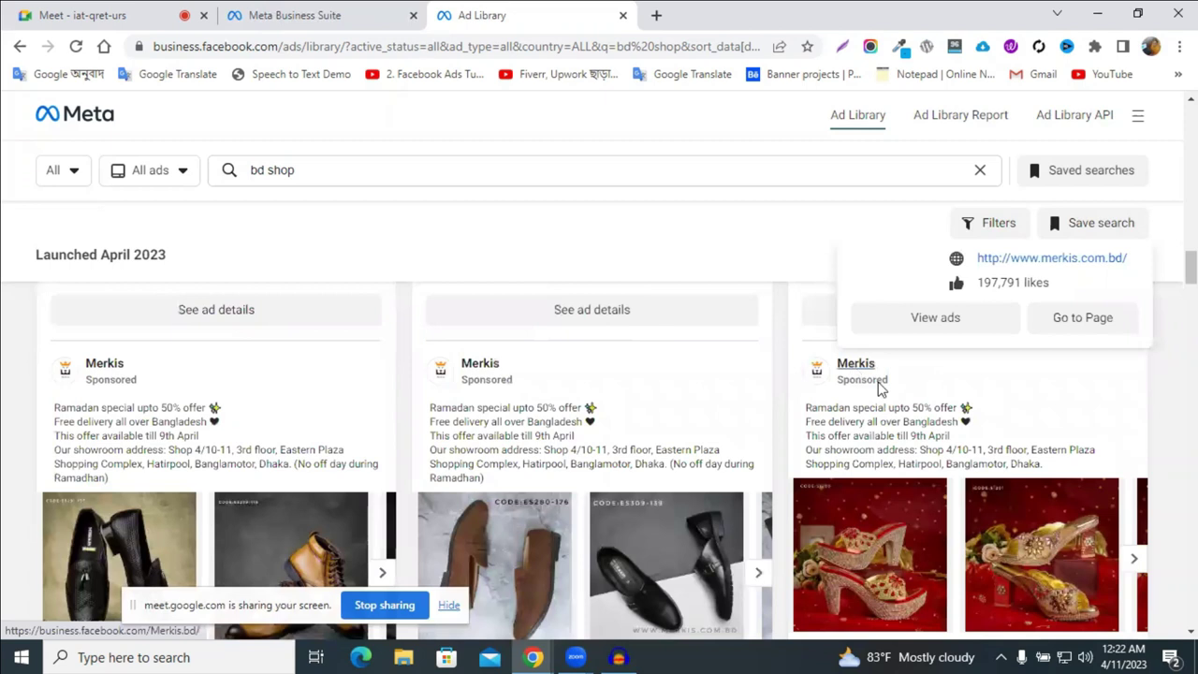
pyautogui.rightClick(880, 387)
pyautogui.click(908, 391)
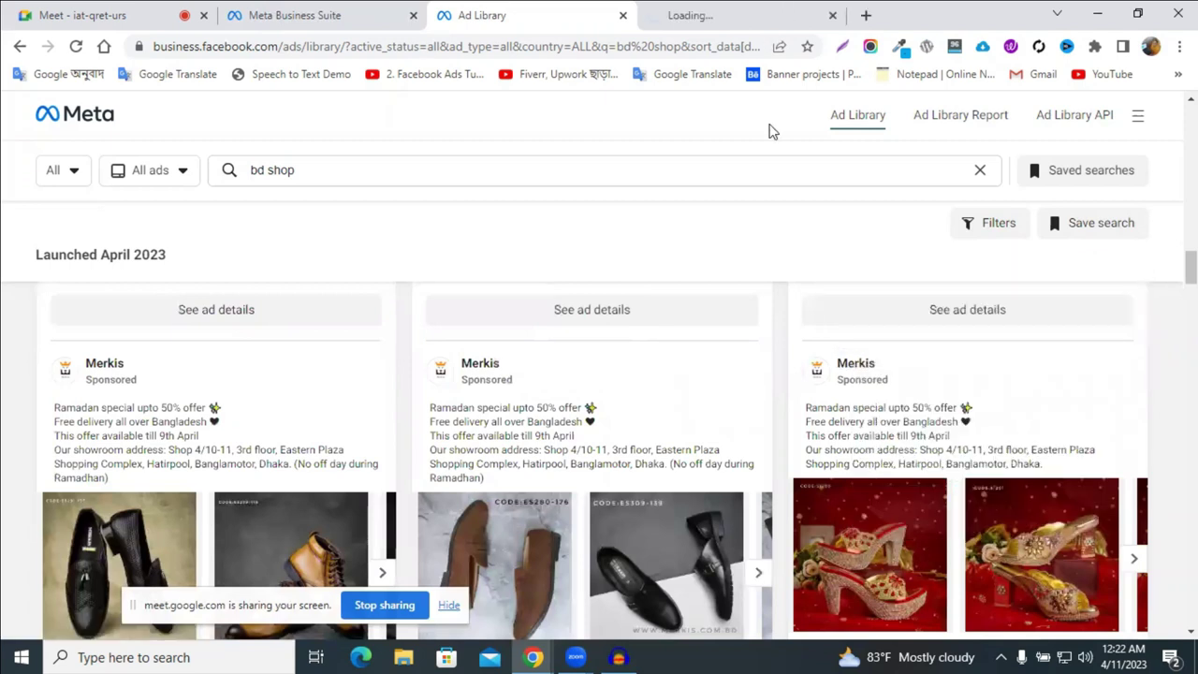
# Move between the Ad Library results and the loading Merkis tab, then view the Merkis footwear store page
pyautogui.hotkey('ctrl', 'Tab')
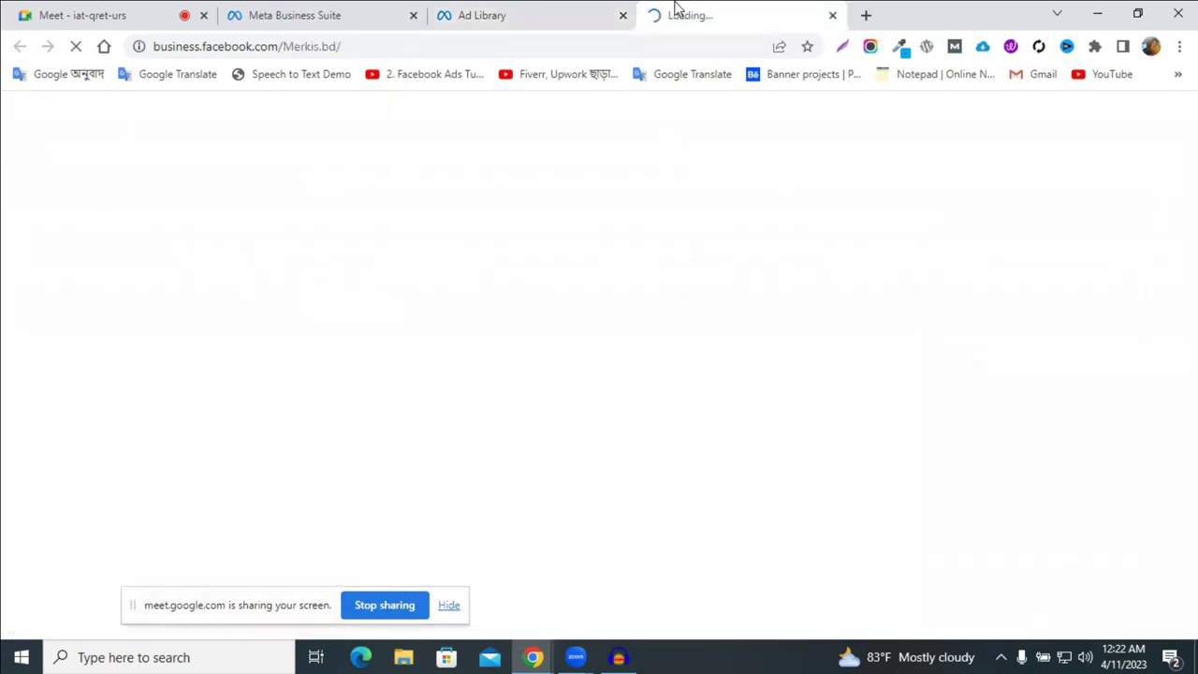
pyautogui.hotkey('ctrl', 'shift', 'Tab')
pyautogui.hotkey('ctrl', 'Tab')
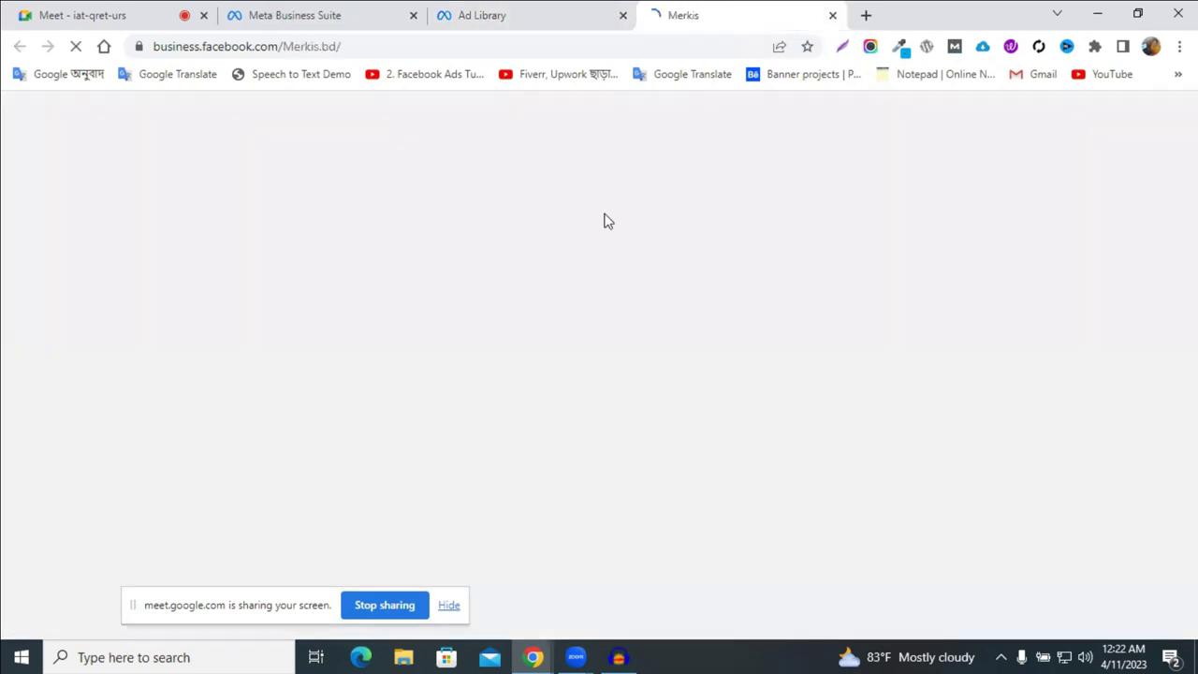
pyautogui.hotkey('ctrl', 'shift', 'Tab')
pyautogui.scroll(-2, 569, 376)
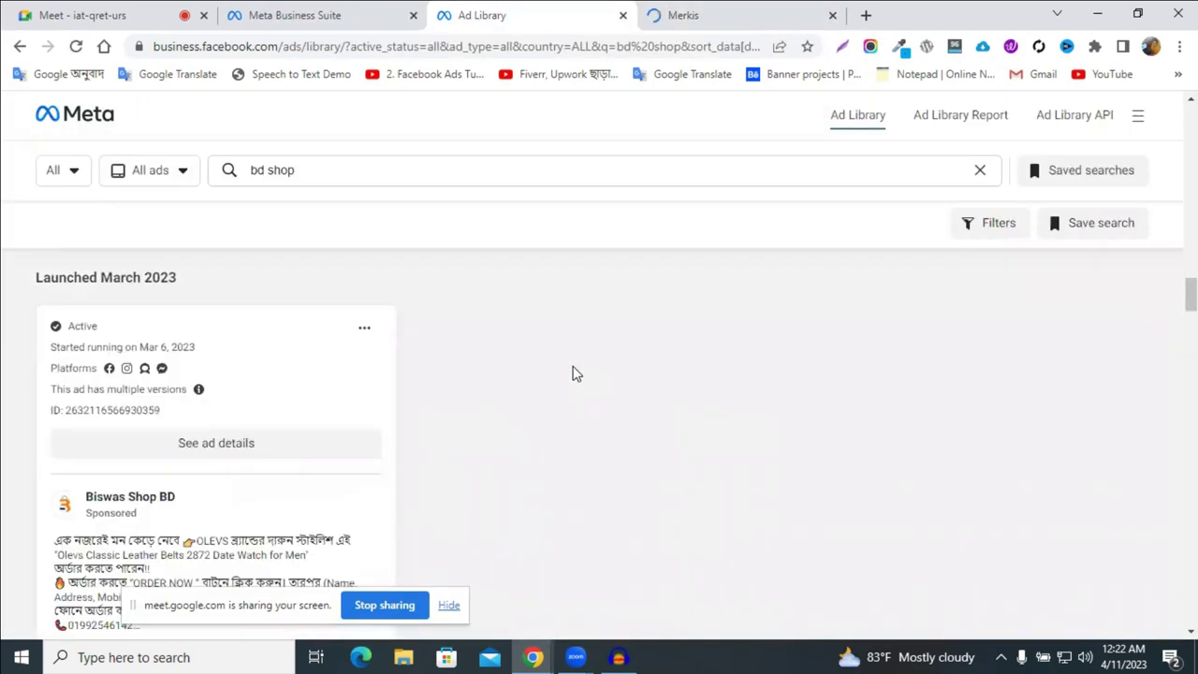
pyautogui.scroll(-3, 573, 373)
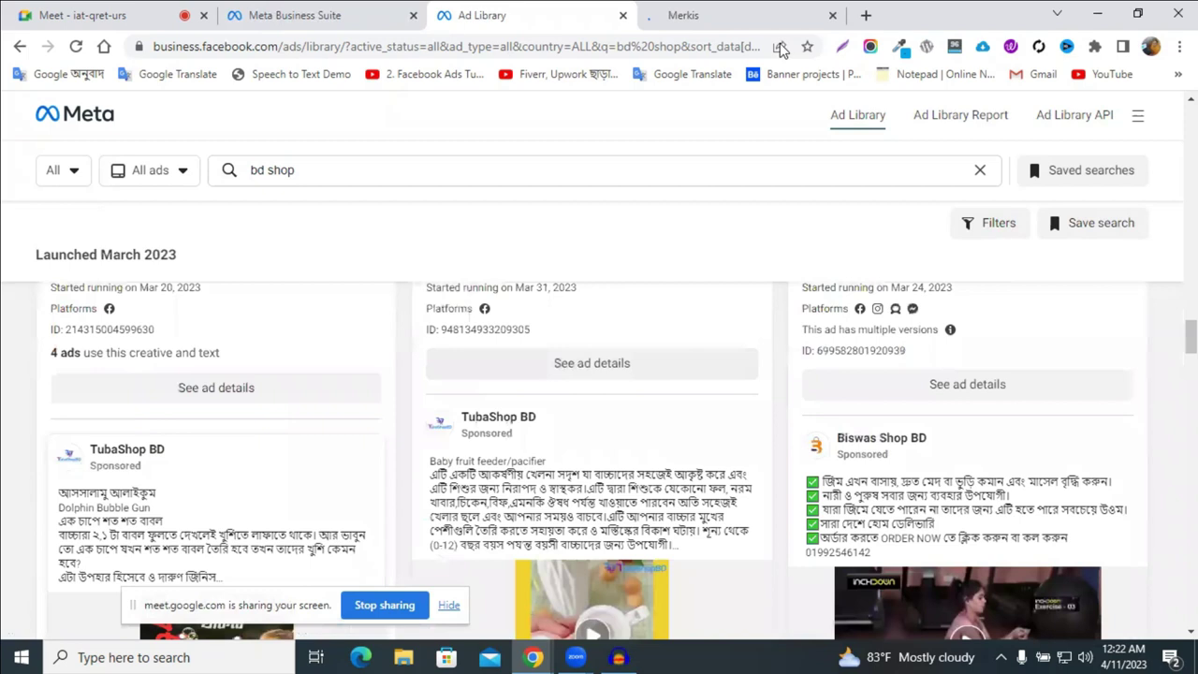
pyautogui.hotkey('ctrl', 'Tab')
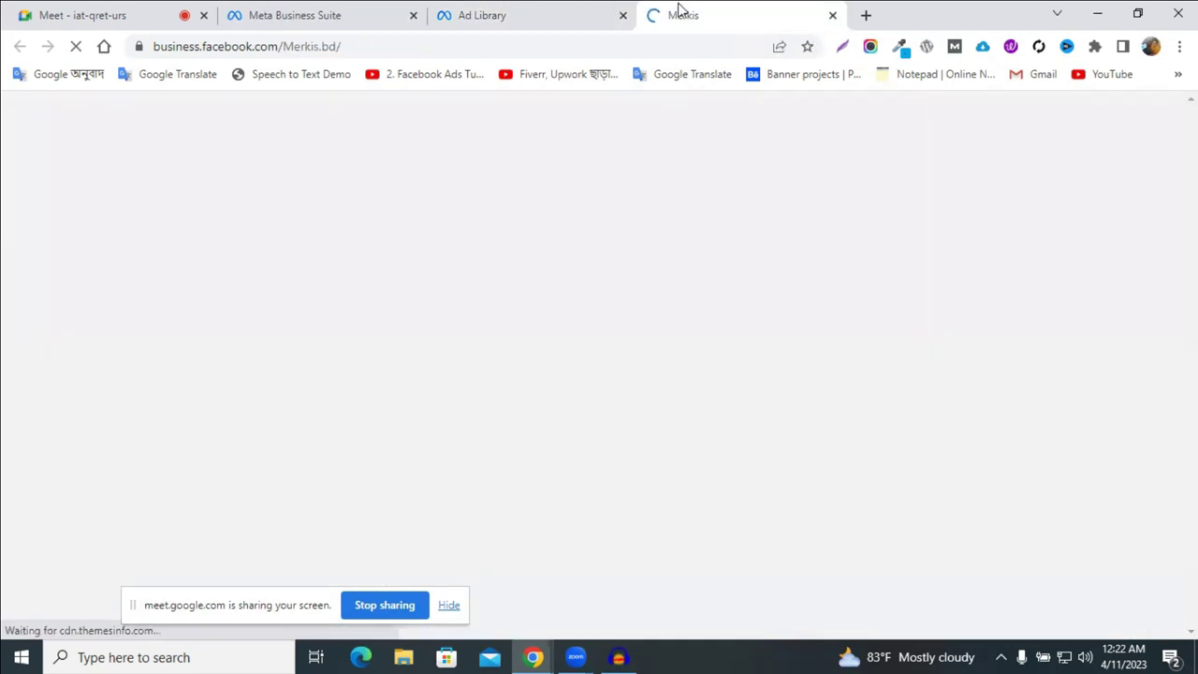
pyautogui.hotkey('ctrl', 'shift', 'Tab')
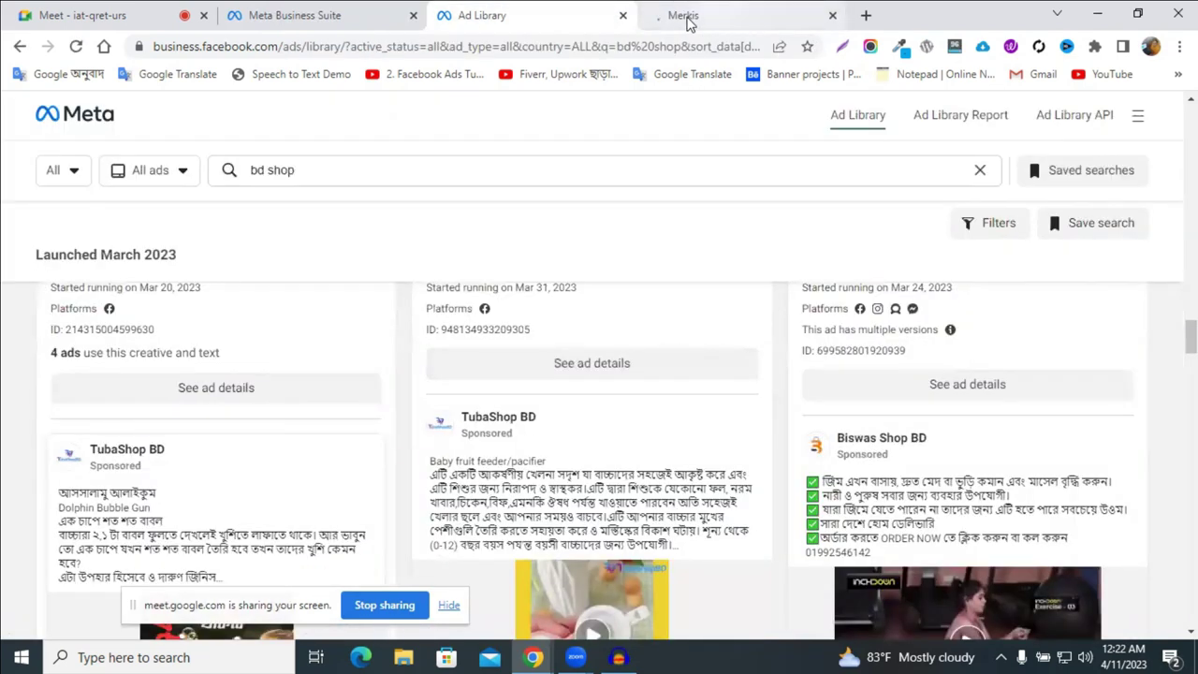
pyautogui.click(687, 22)
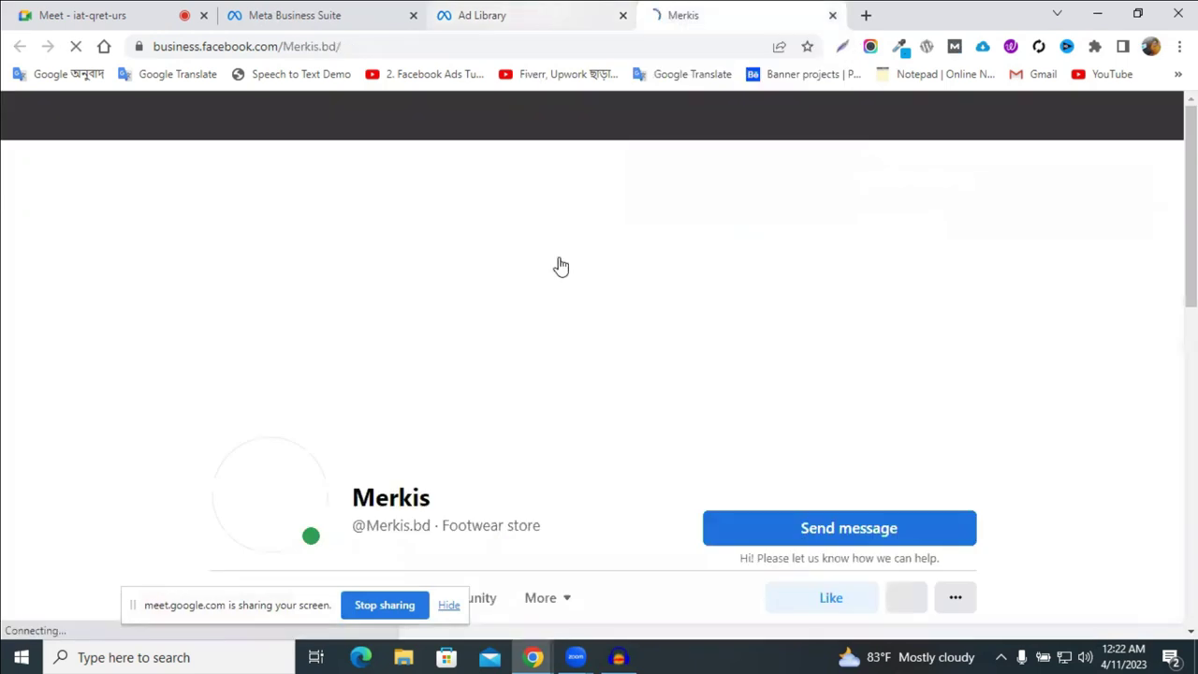
pyautogui.scroll(-3, 562, 281)
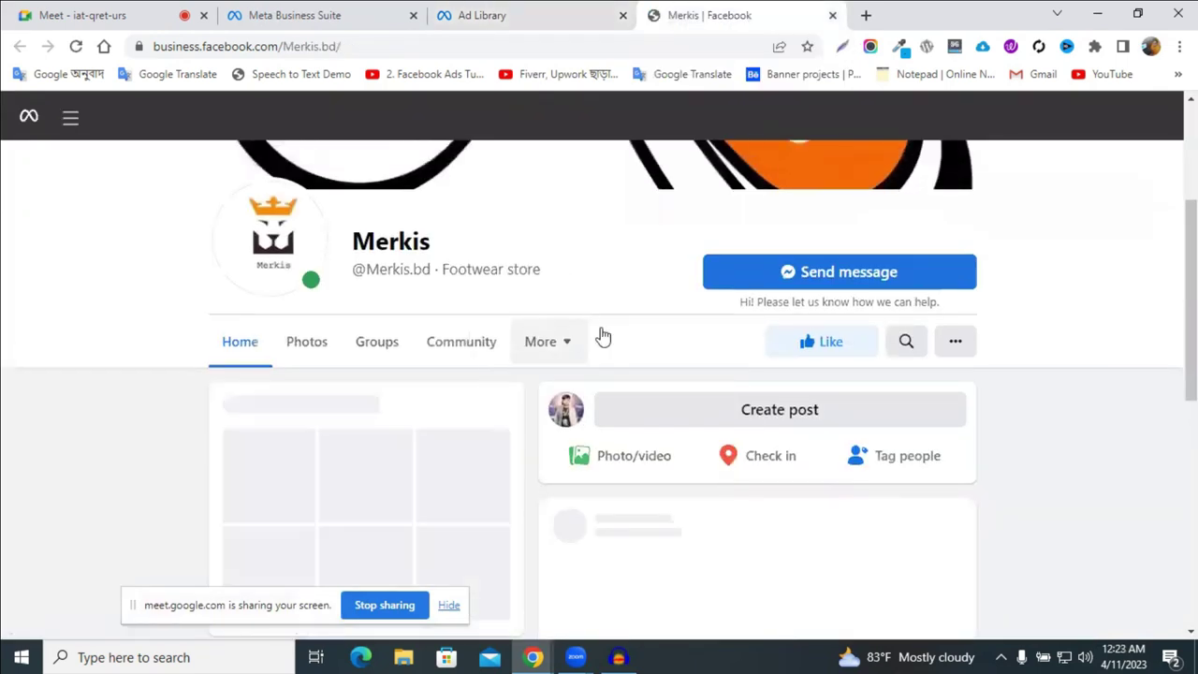